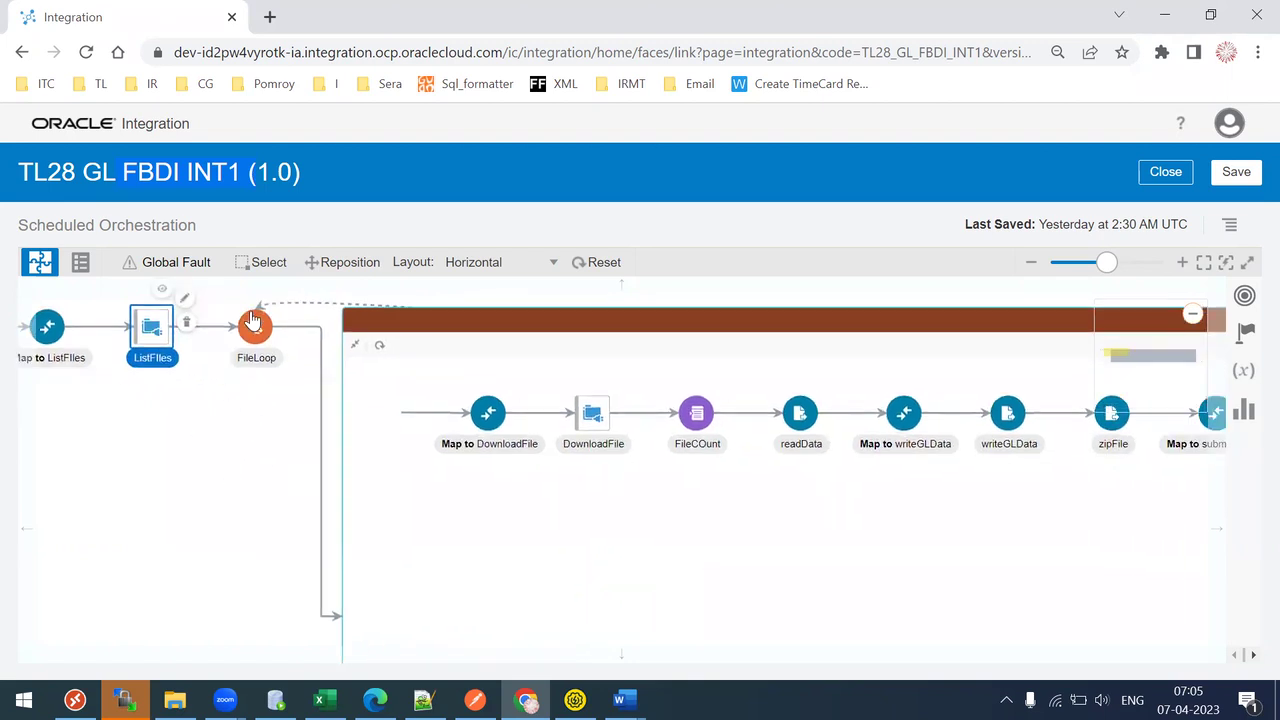
Examine the actions inside FileLoop from DownloadFile through readData, writeGLData and zipFile to submitGLFBDI
drag(460, 520, 270, 499)
click(398, 398)
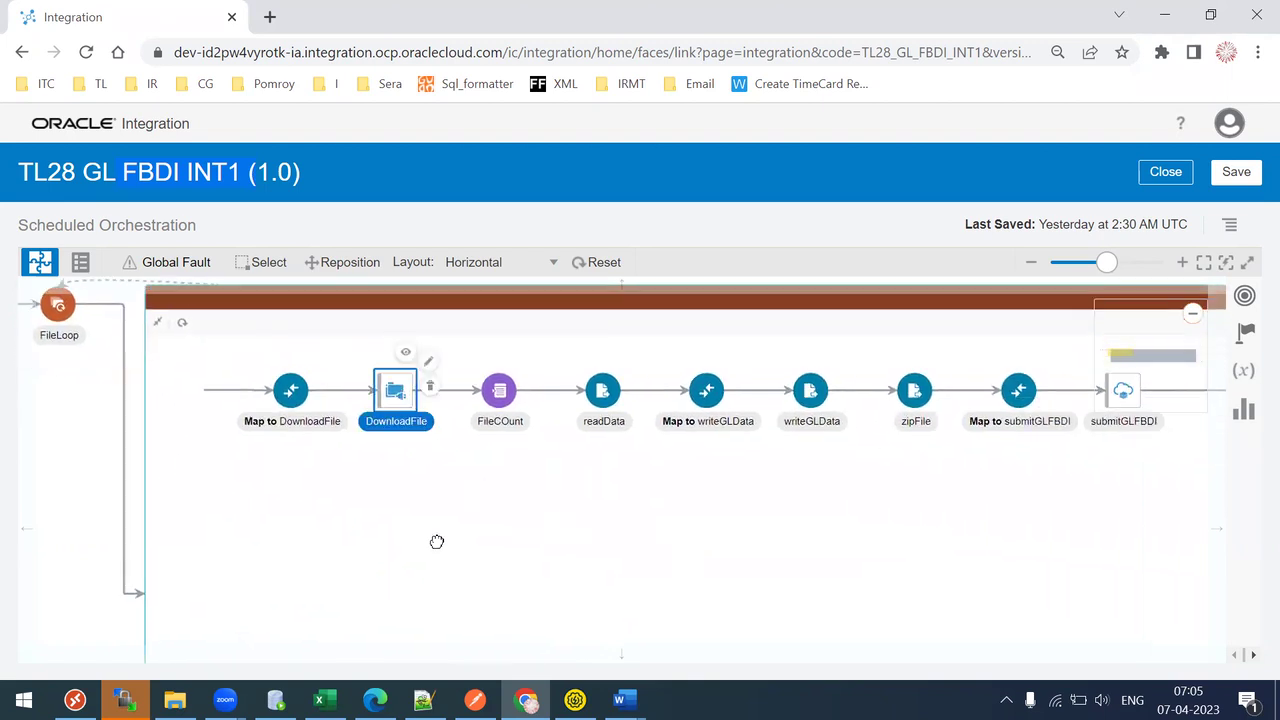
click(480, 407)
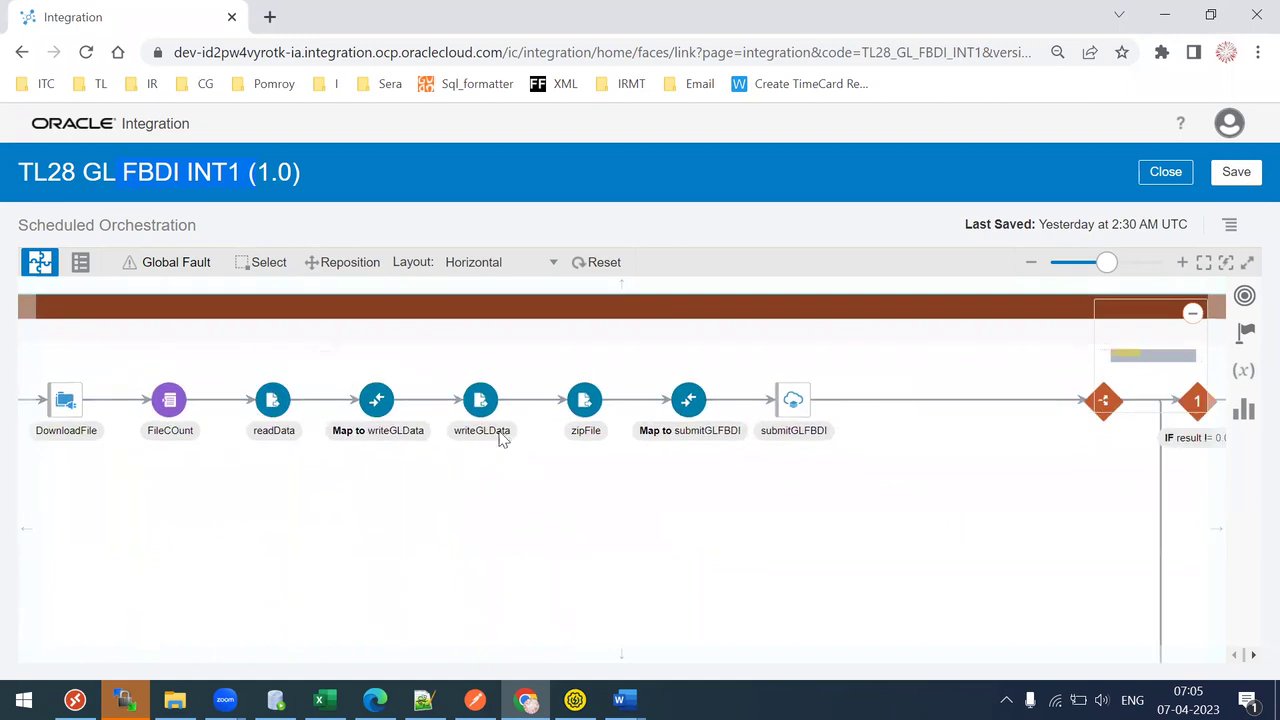
click(281, 403)
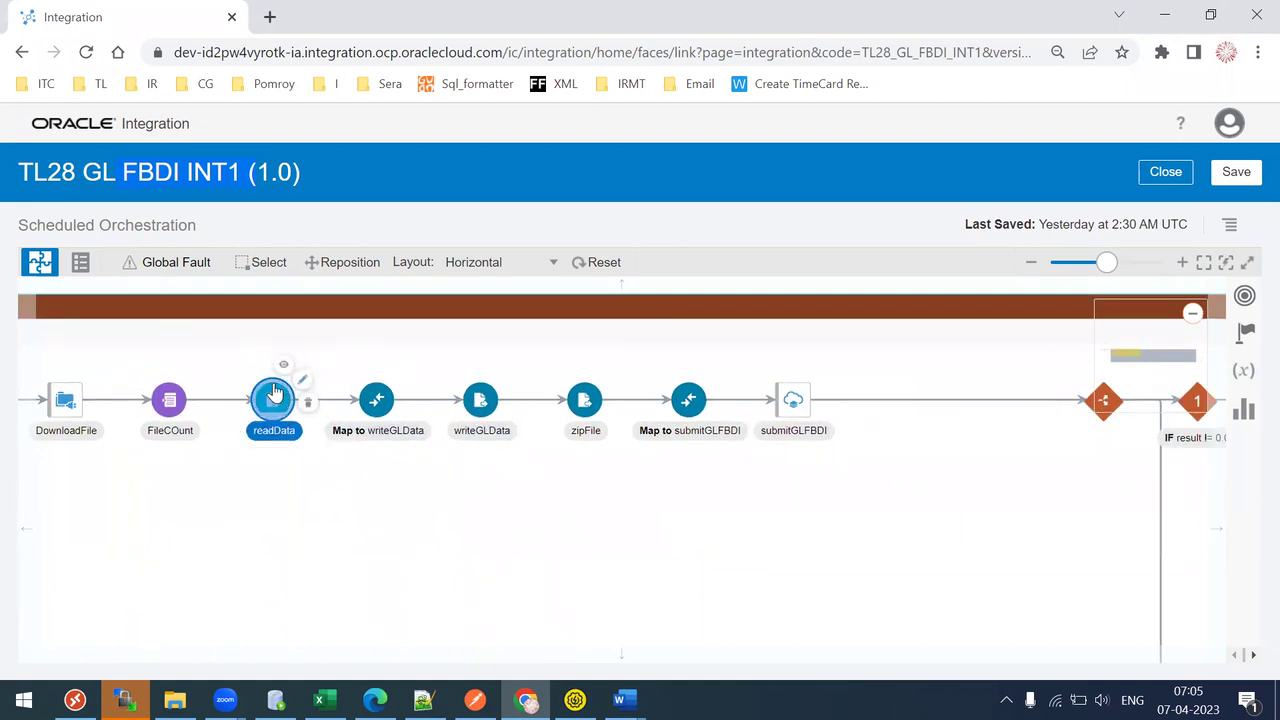
mouse_move(280, 410)
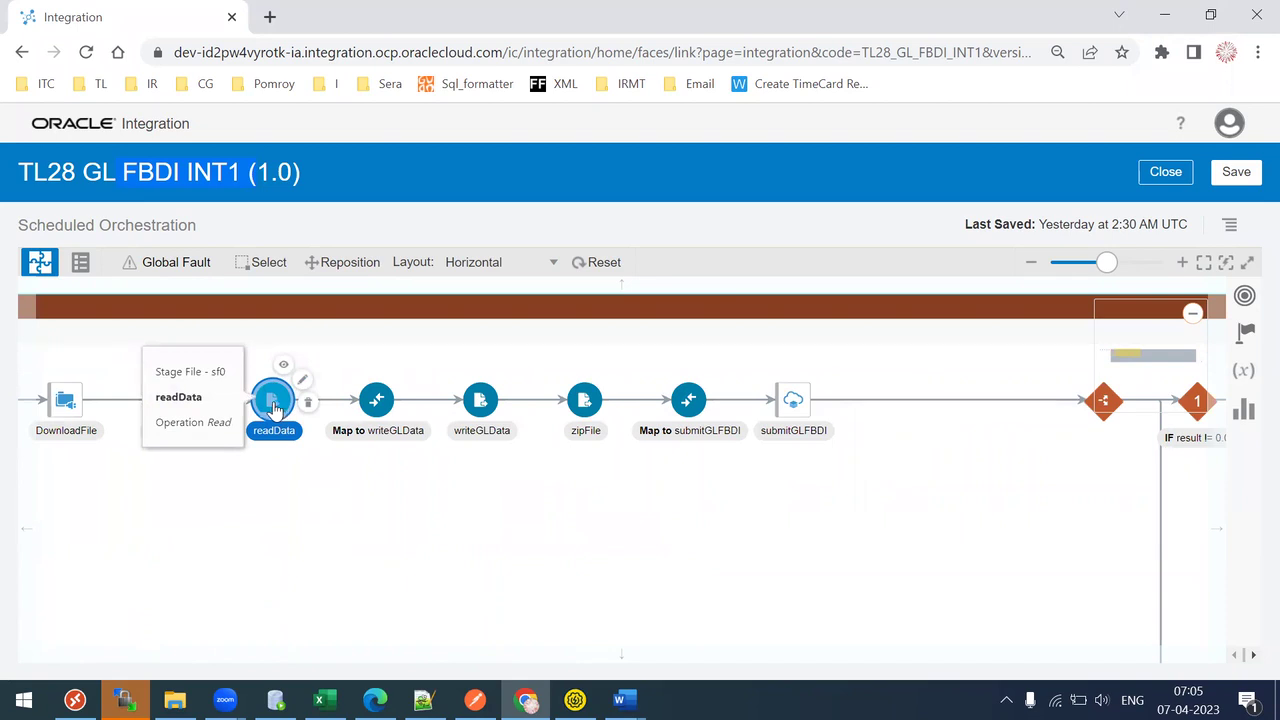
click(480, 420)
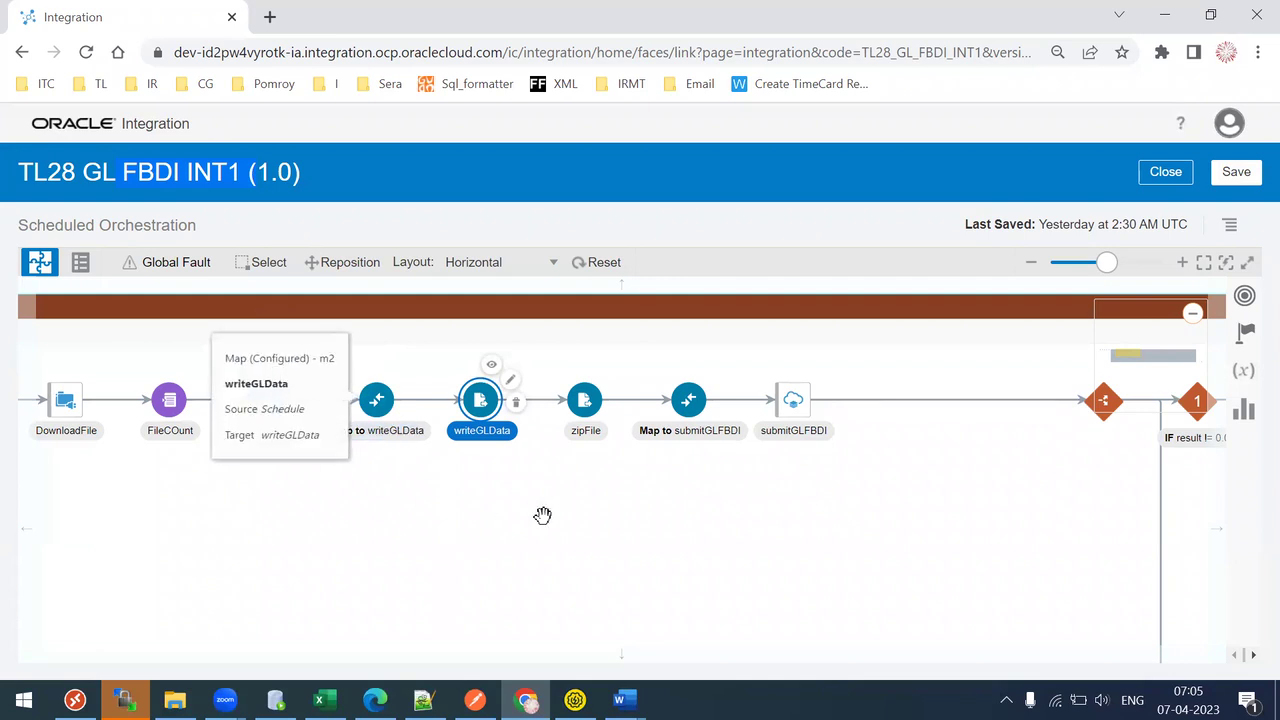
drag(549, 515, 446, 537)
click(479, 436)
drag(624, 517, 514, 497)
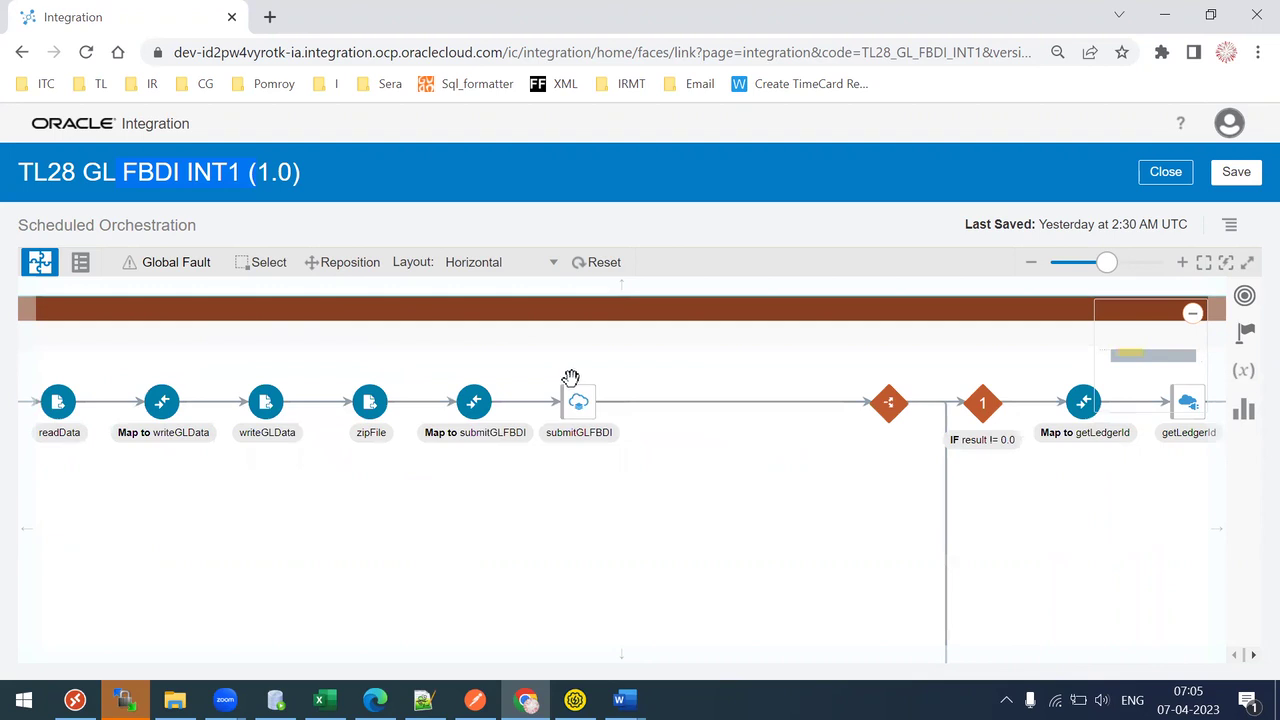
click(577, 401)
mouse_move(577, 401)
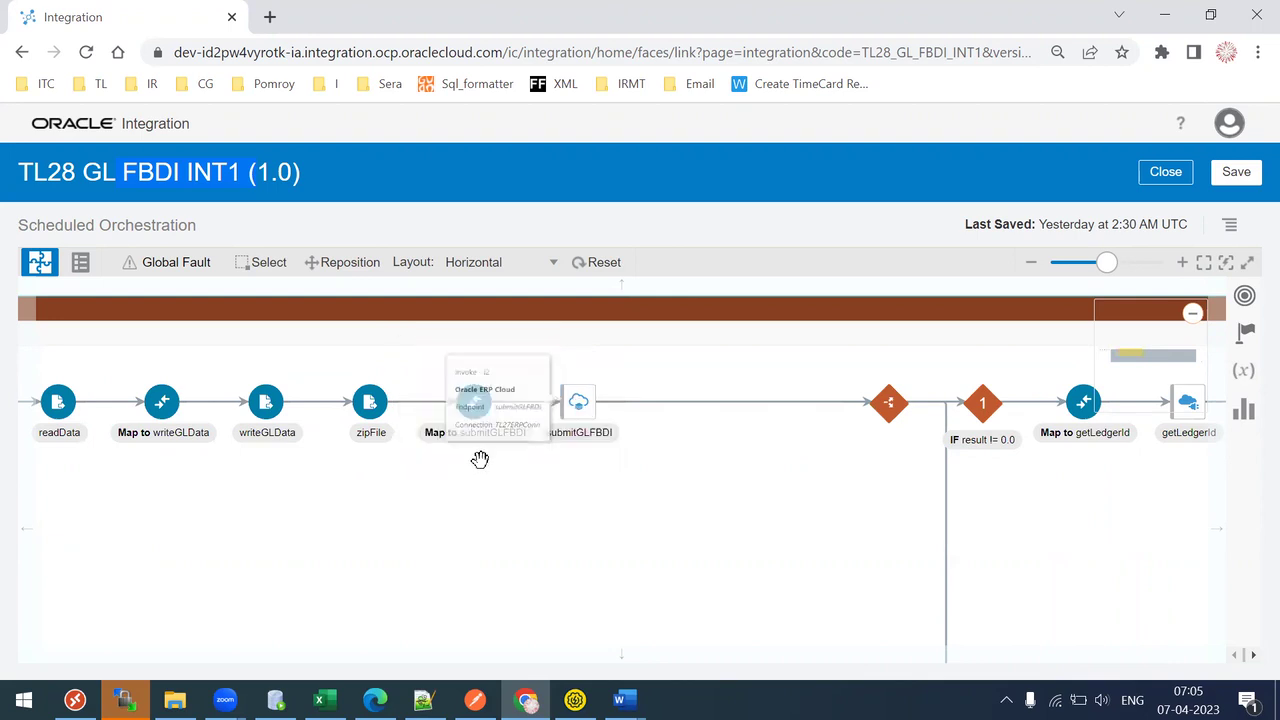
click(470, 400)
click(371, 403)
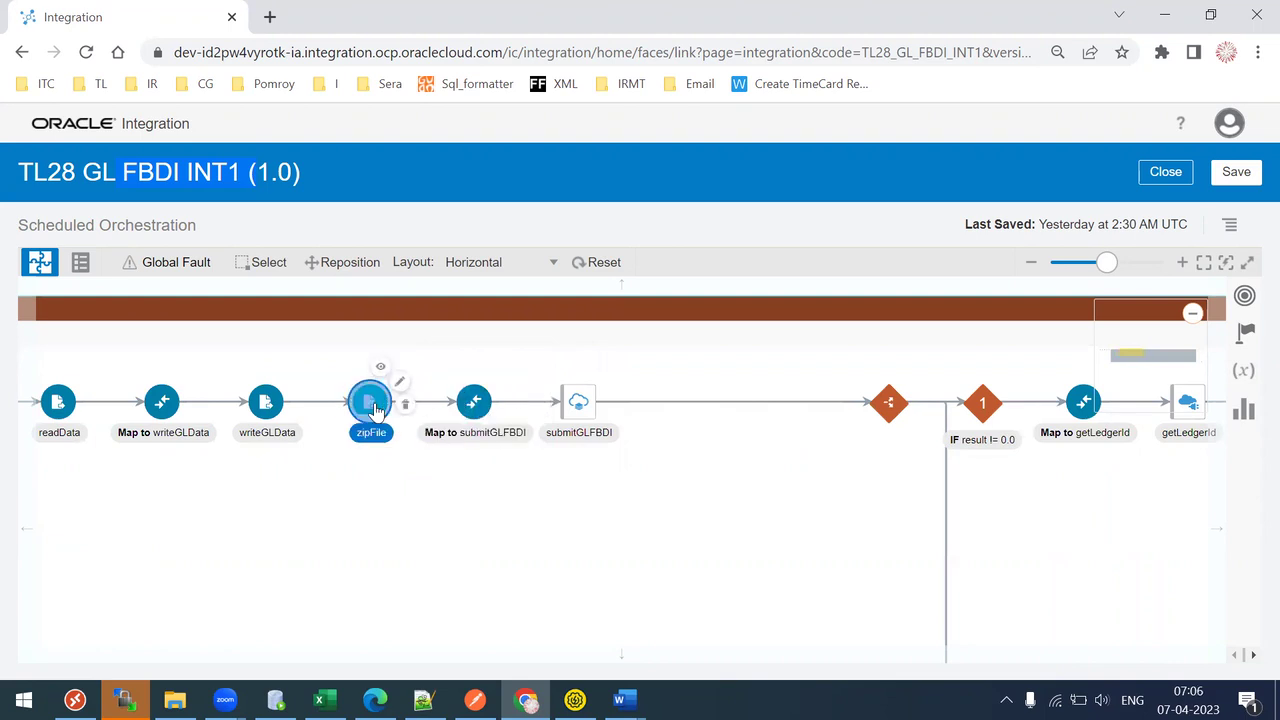
click(474, 400)
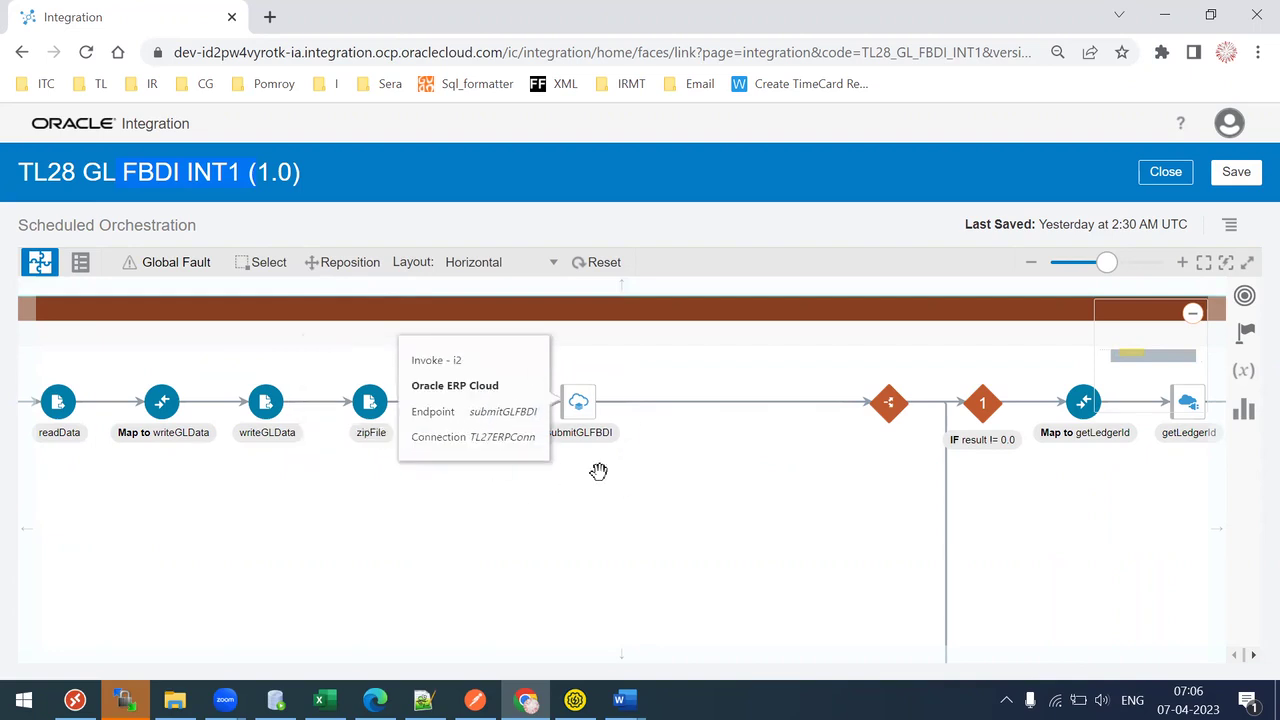
click(577, 405)
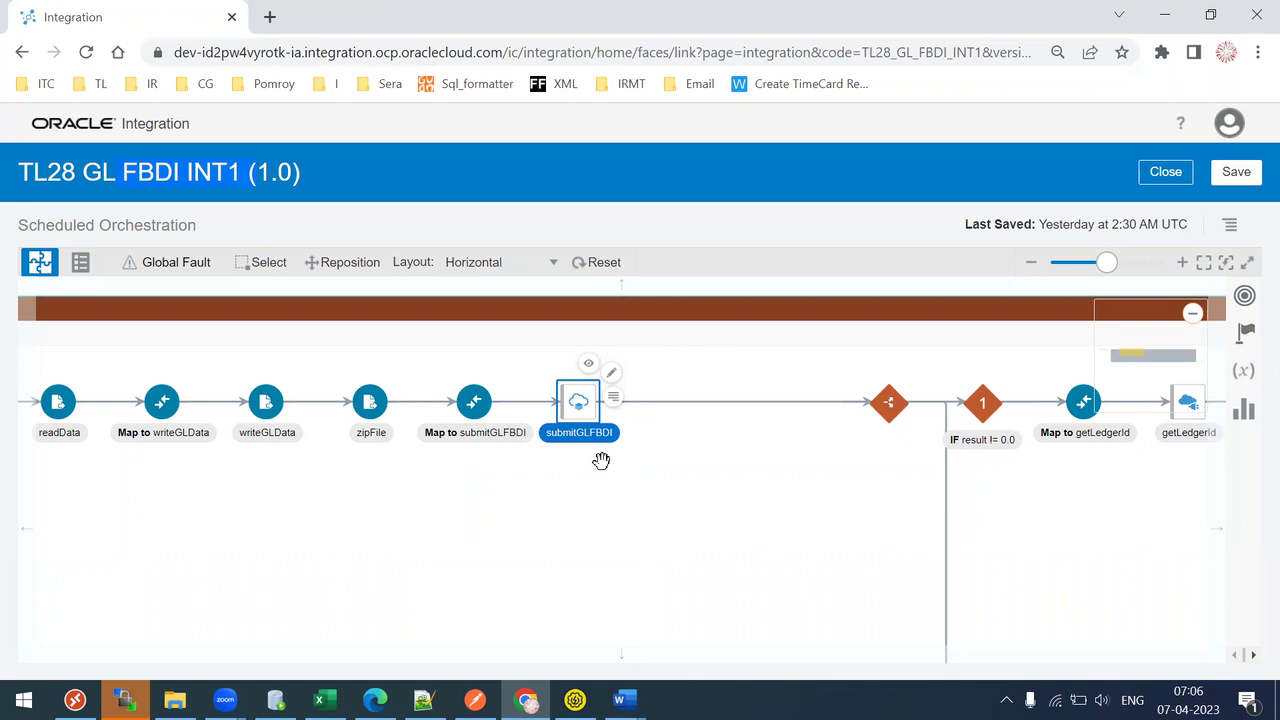
Open the varInit assign action at the start of the flow and add a string variable named varInterfaceStatus
drag(253, 554, 860, 565)
drag(400, 525, 930, 560)
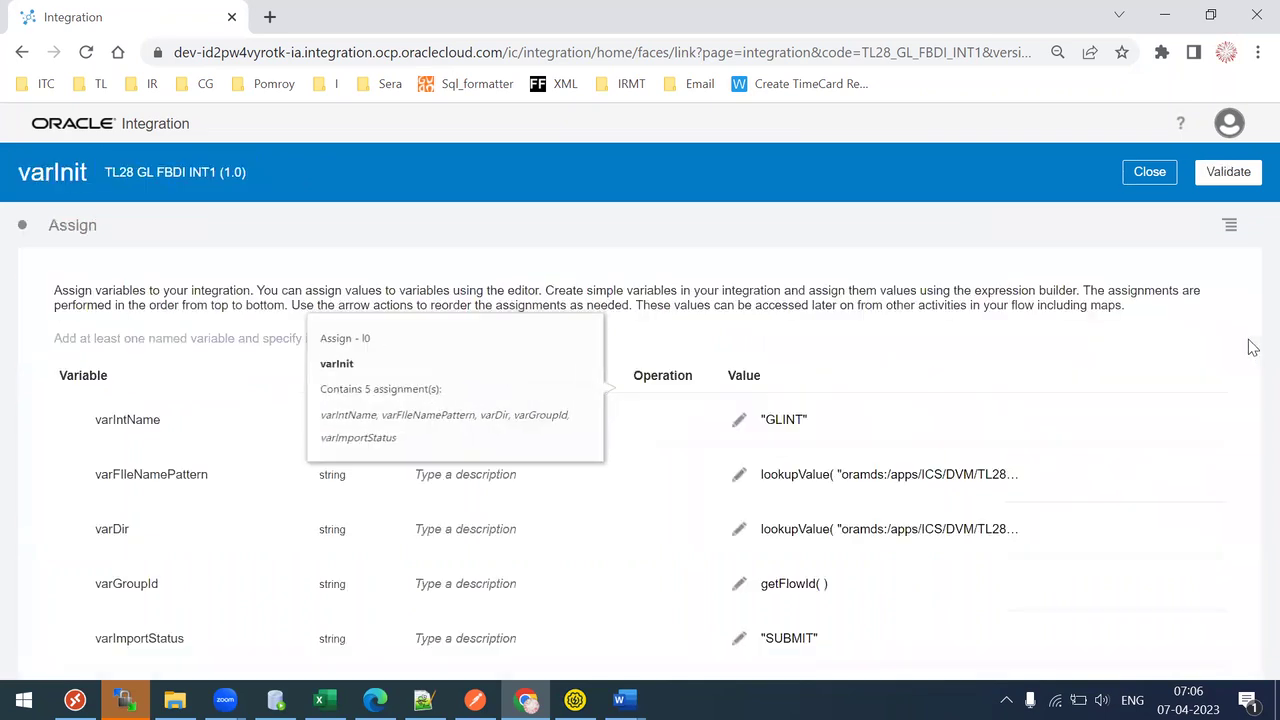
scroll(1253, 563, down, 1)
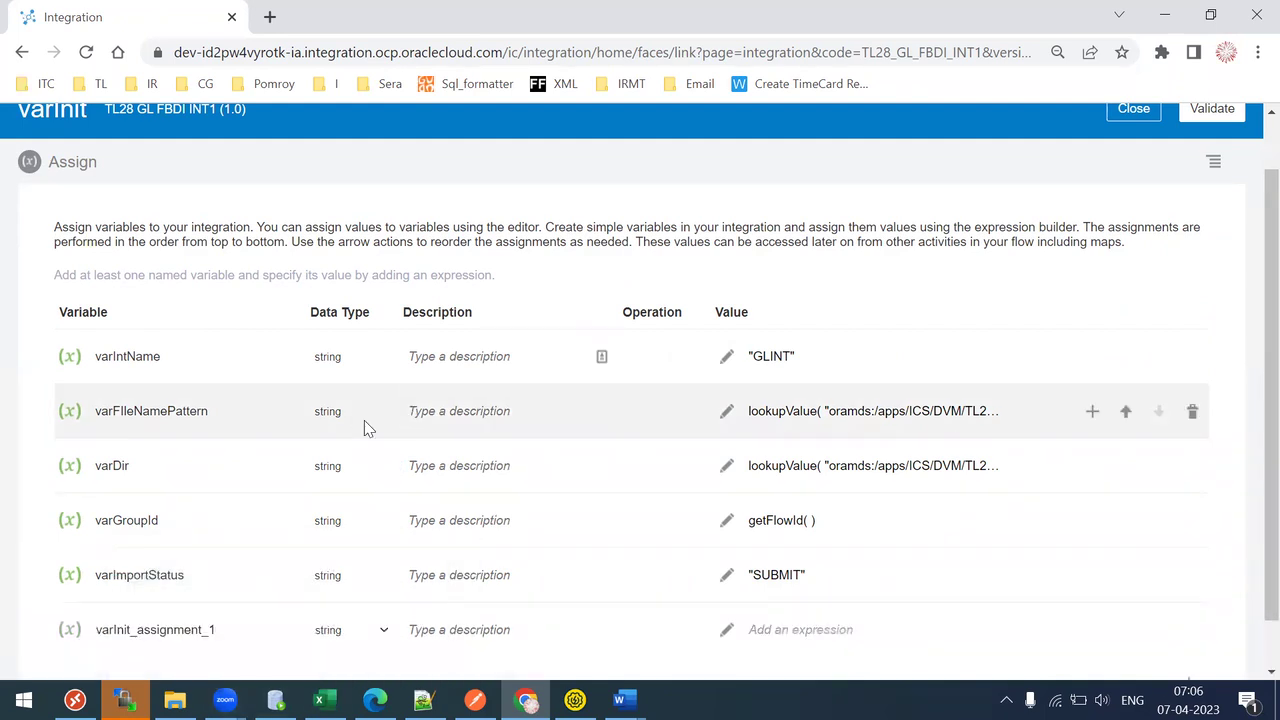
double_click(141, 629)
text(varInterfaceStatus)
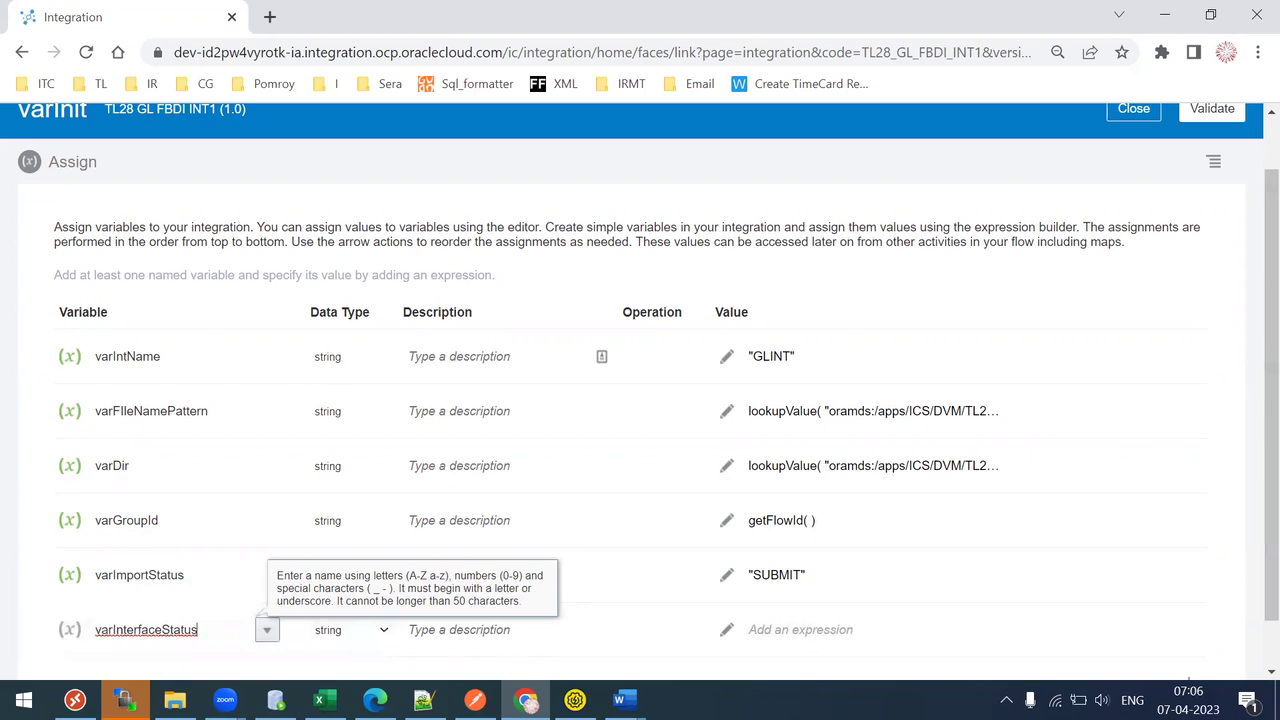
Set the value of varInterfaceStatus to the expression 'SUBMIT', then validate and close the expression and the varInit action
click(727, 630)
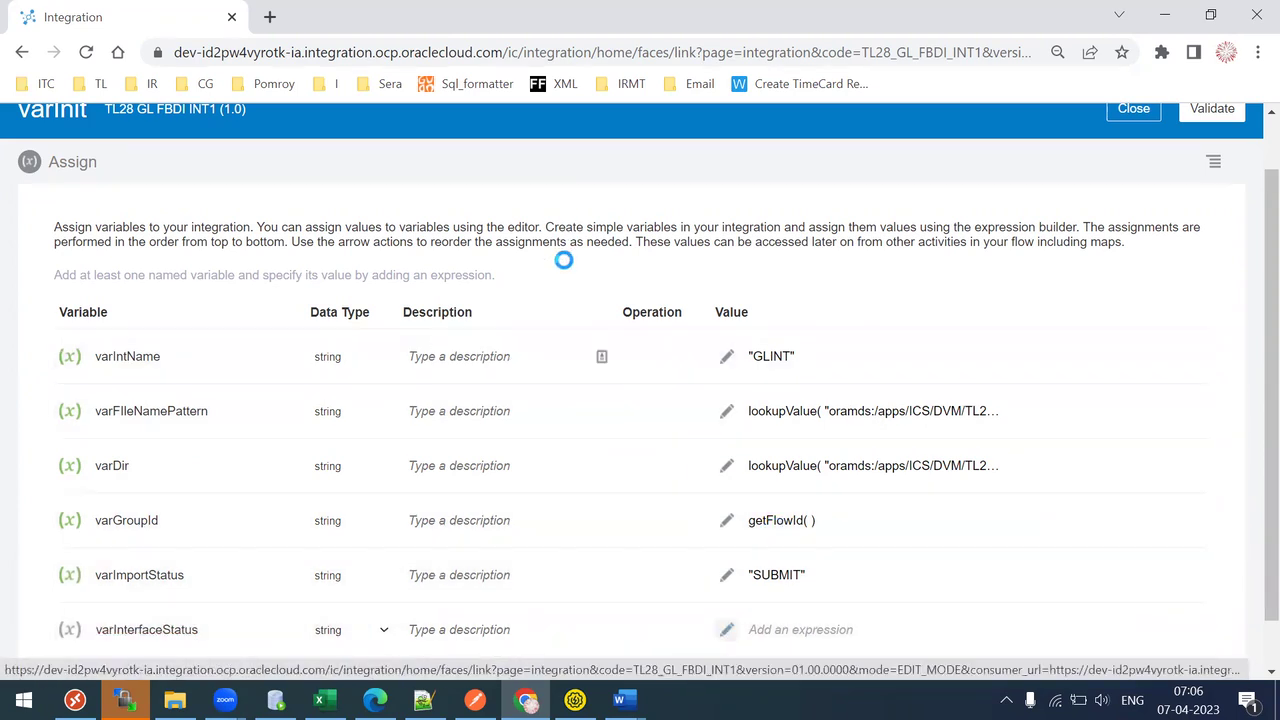
text('SBUM)
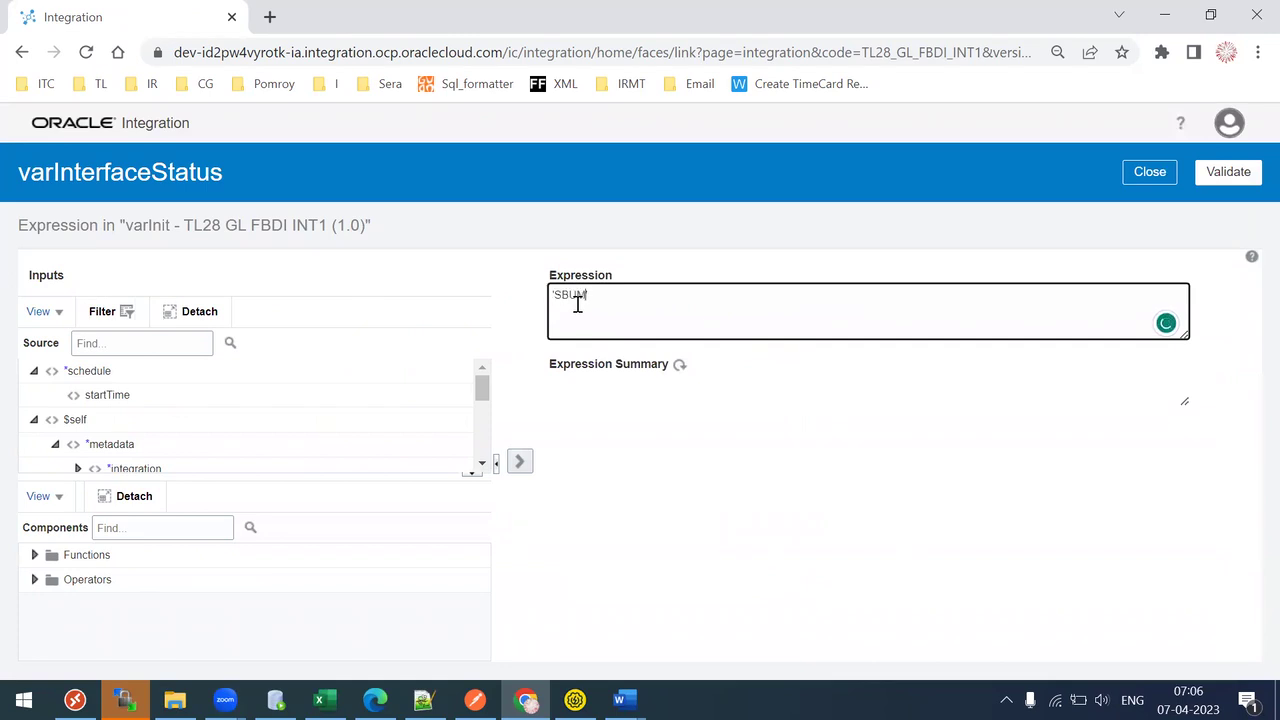
text(UBMIT')
click(1228, 172)
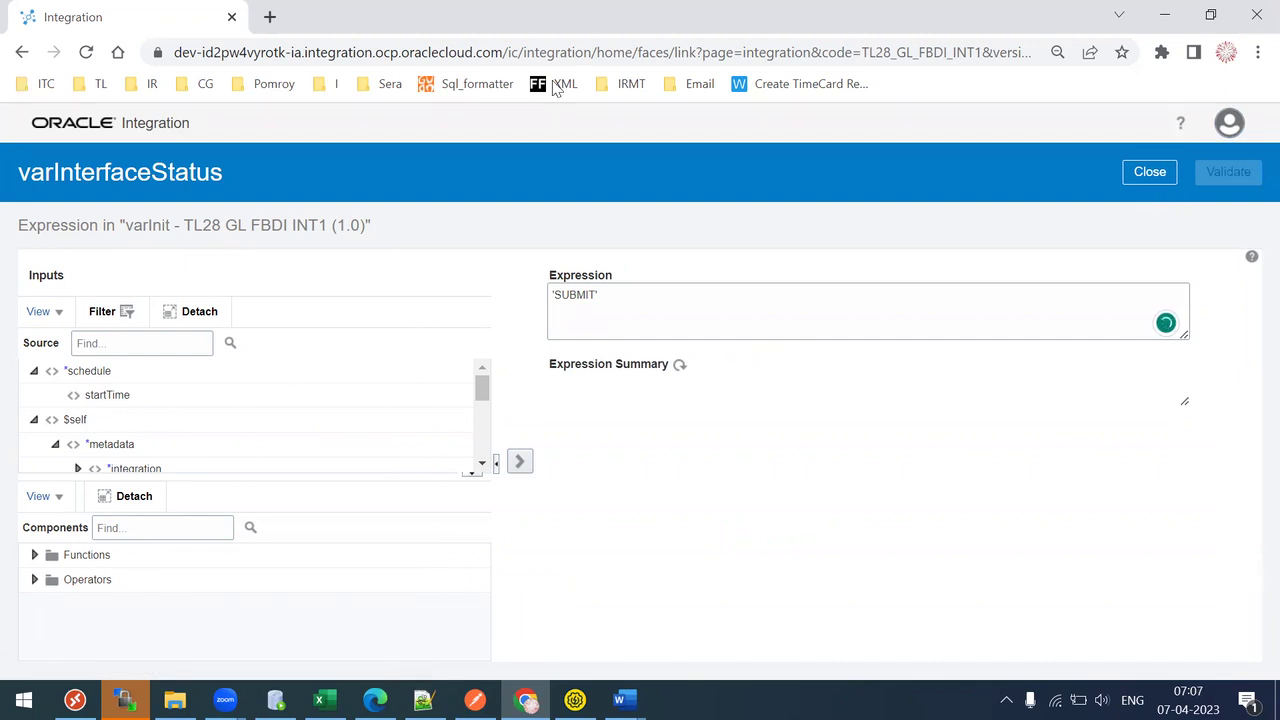
click(1151, 207)
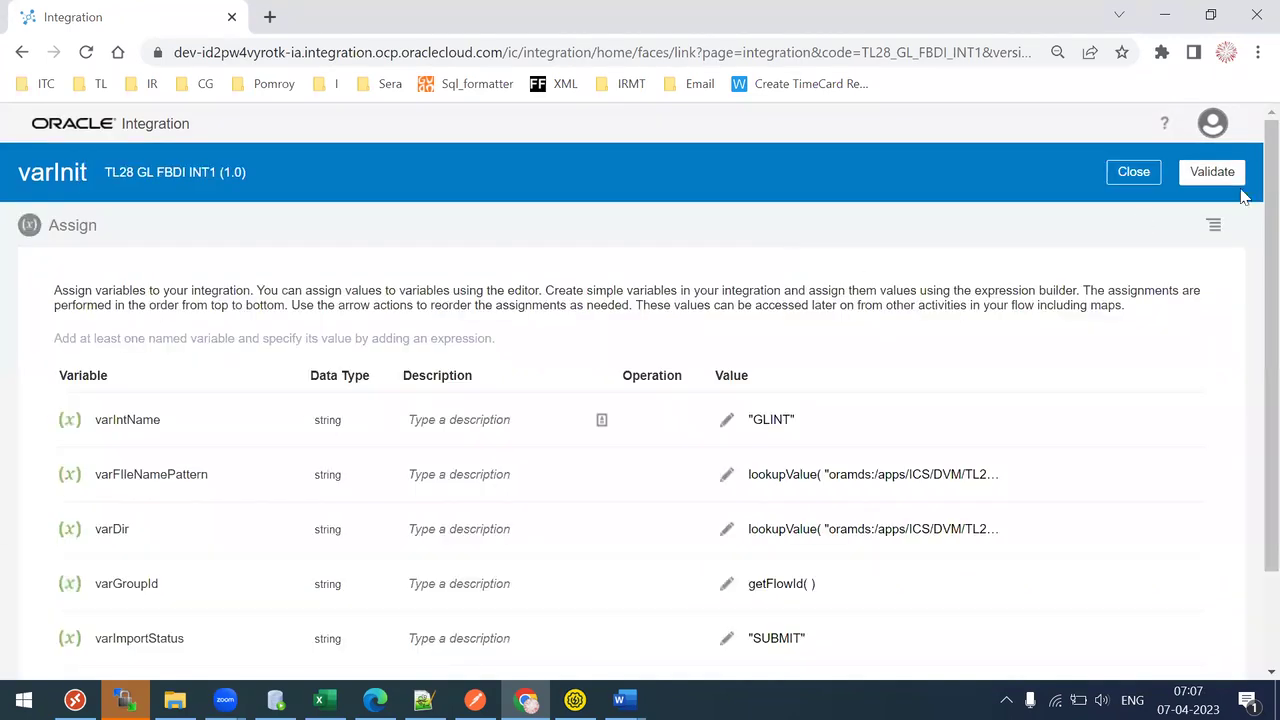
click(1133, 176)
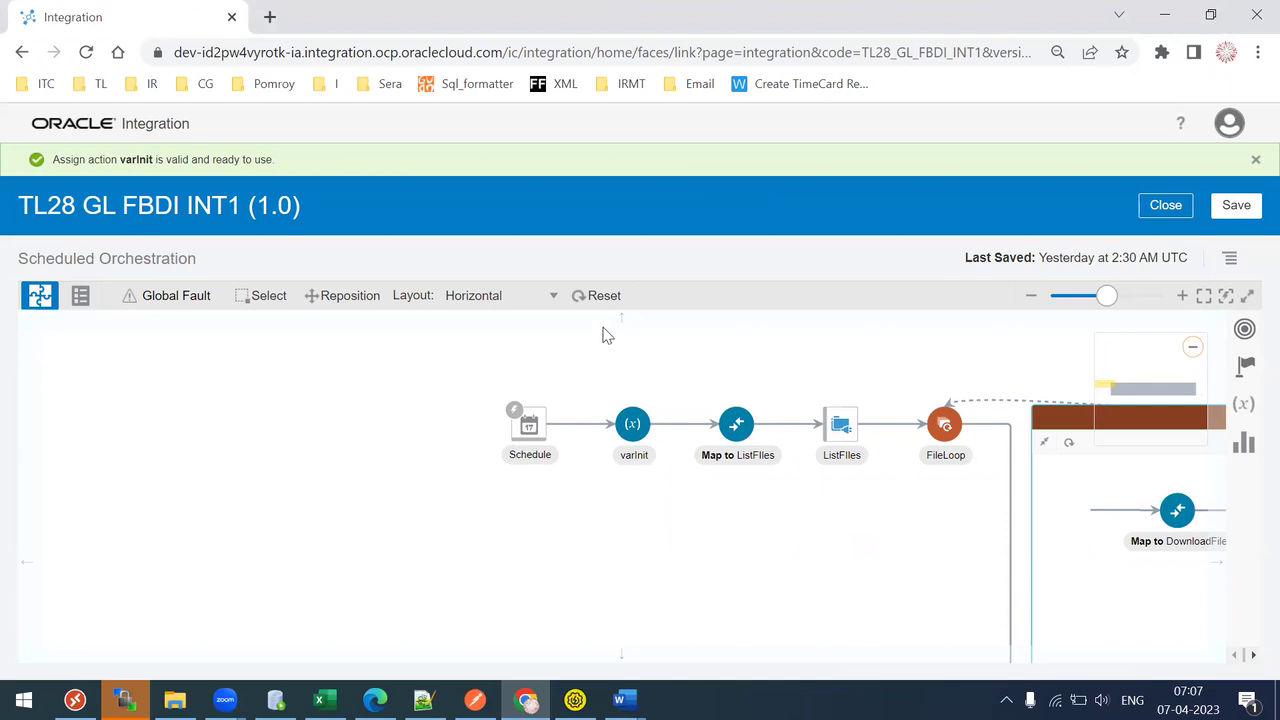
Add a While action named chkInterfaceSts directly after submitGLFBDI
drag(993, 567, 434, 579)
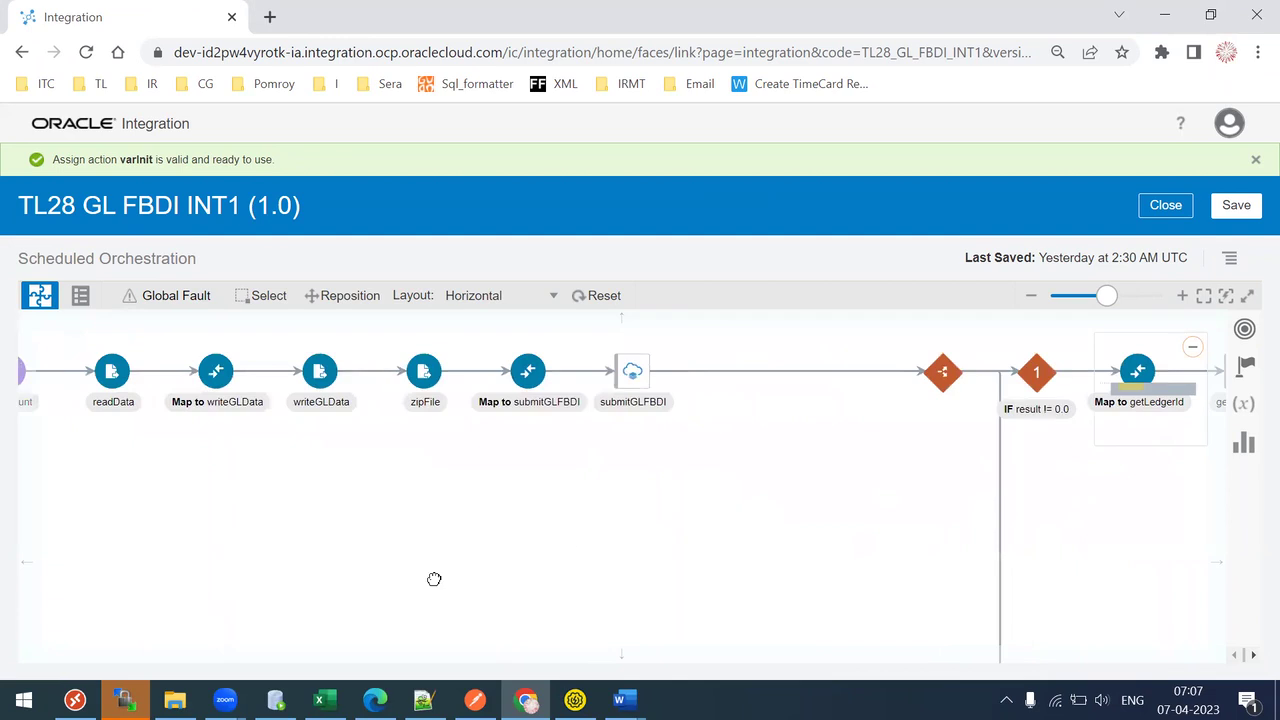
click(1246, 368)
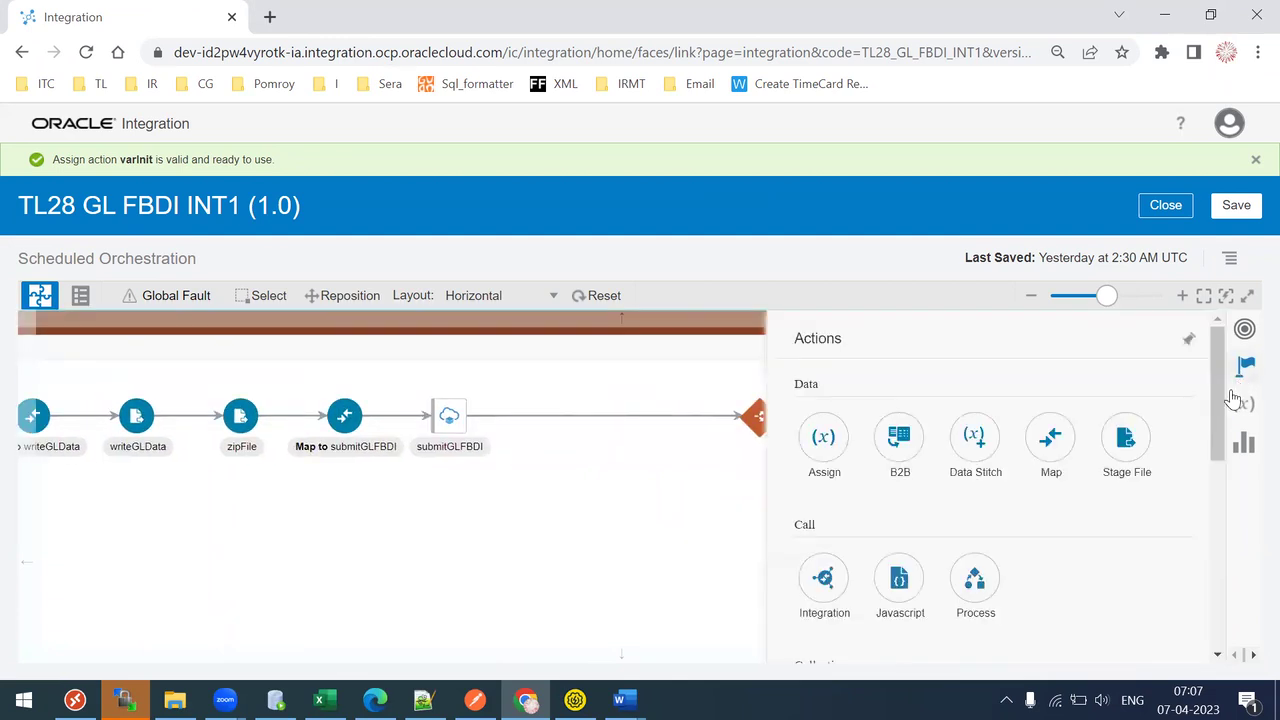
scroll(1218, 420, down, 2)
drag(1062, 578, 600, 400)
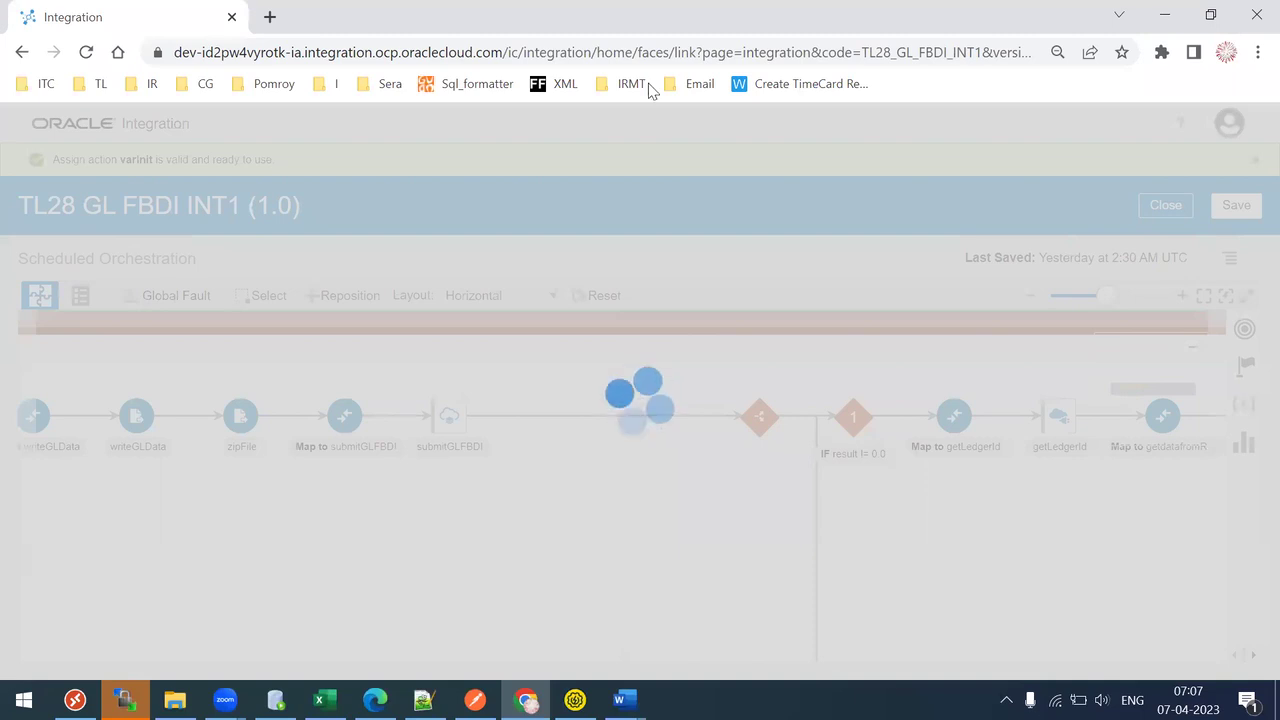
text(chkINt)
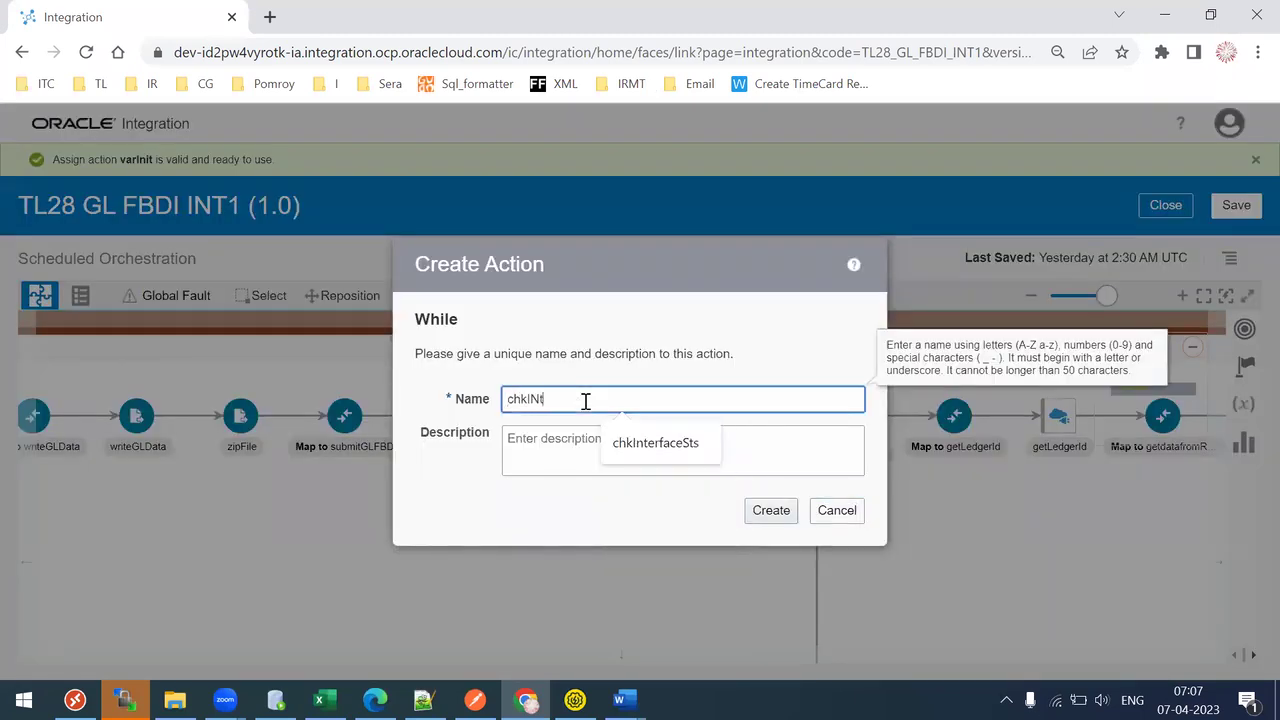
click(655, 443)
click(770, 511)
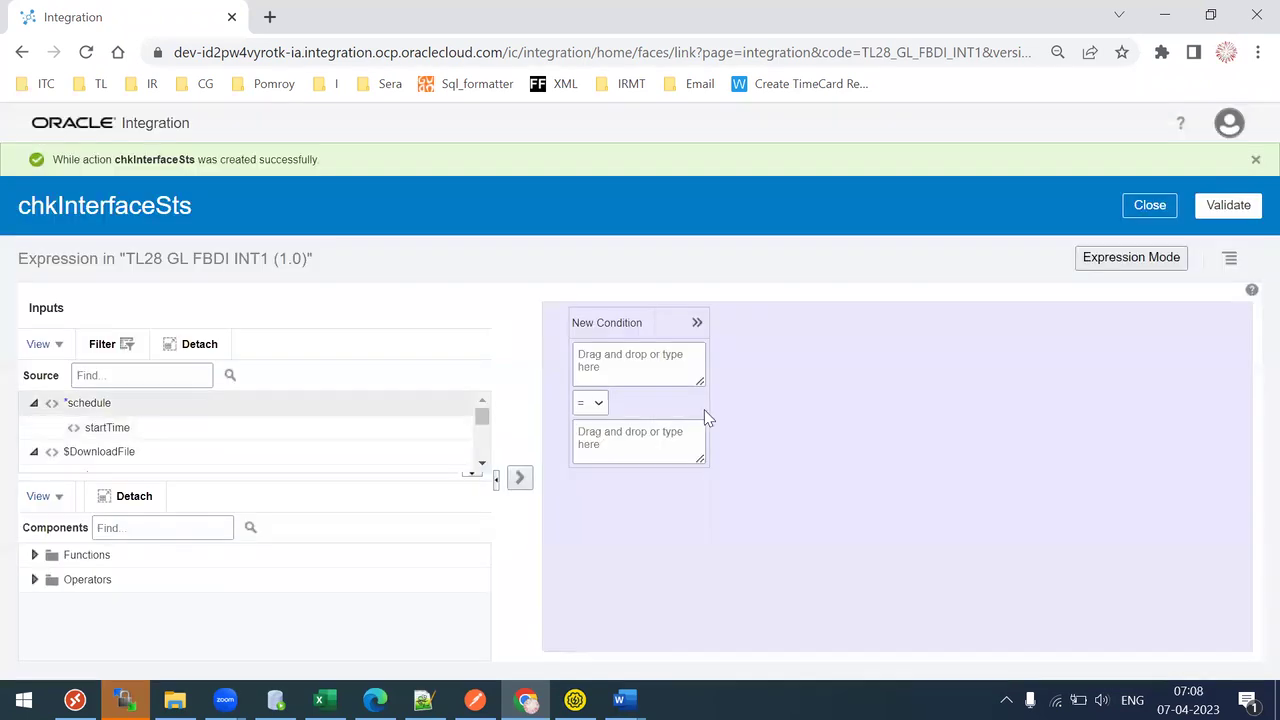
Find the varInterfaceStatus variable and start the loop expression with $varInterfaceStatus != 'SUCCEEDED'
click(106, 374)
text(varinter)
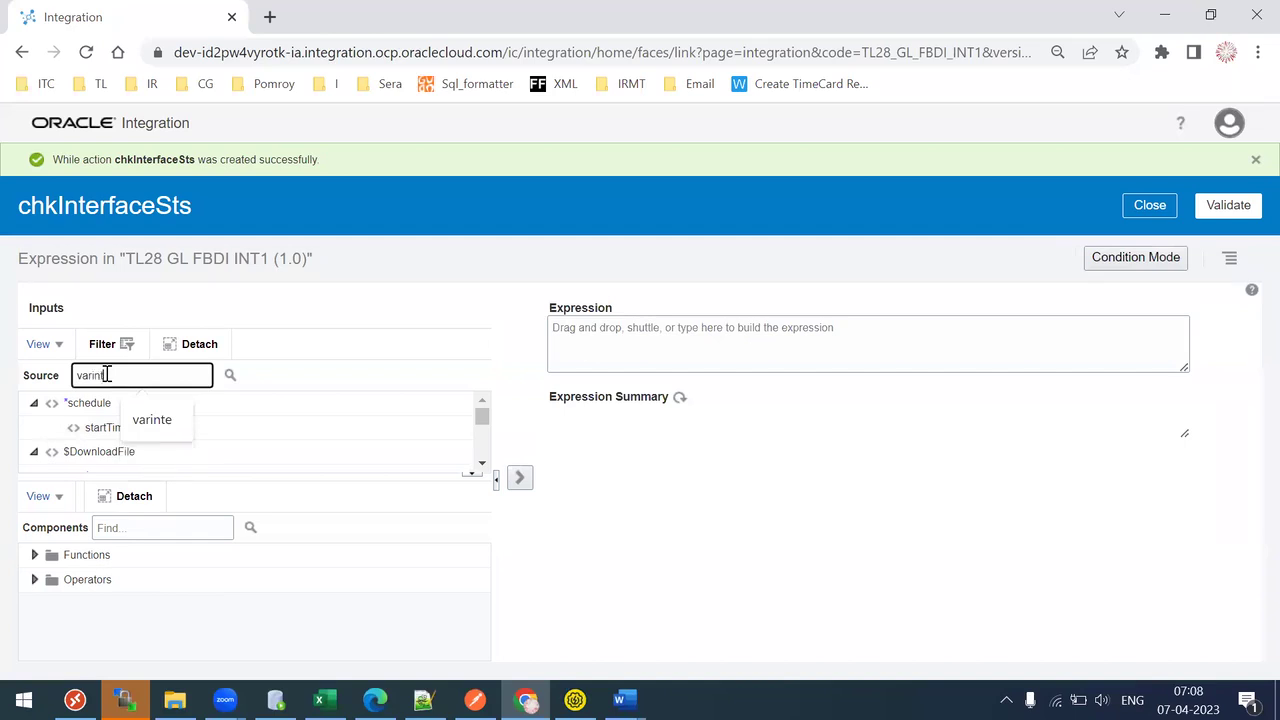
drag(174, 408, 768, 335)
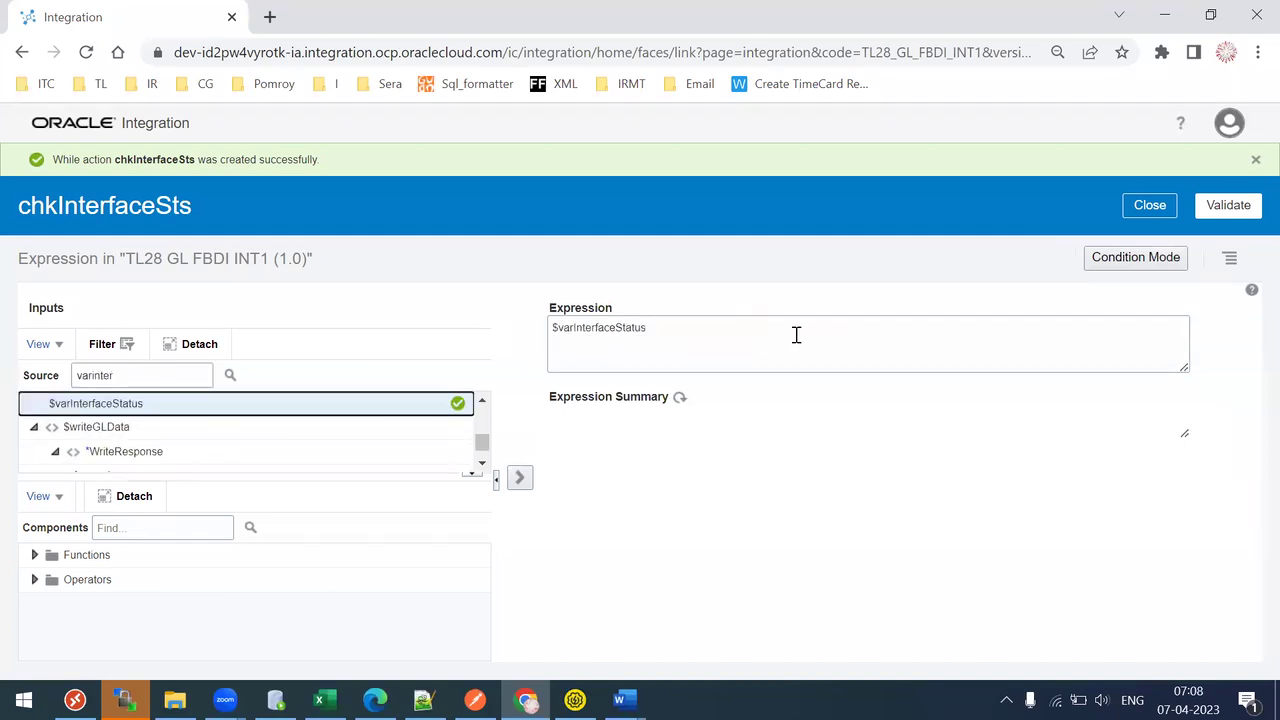
click(796, 335)
text(!= 'SUCC)
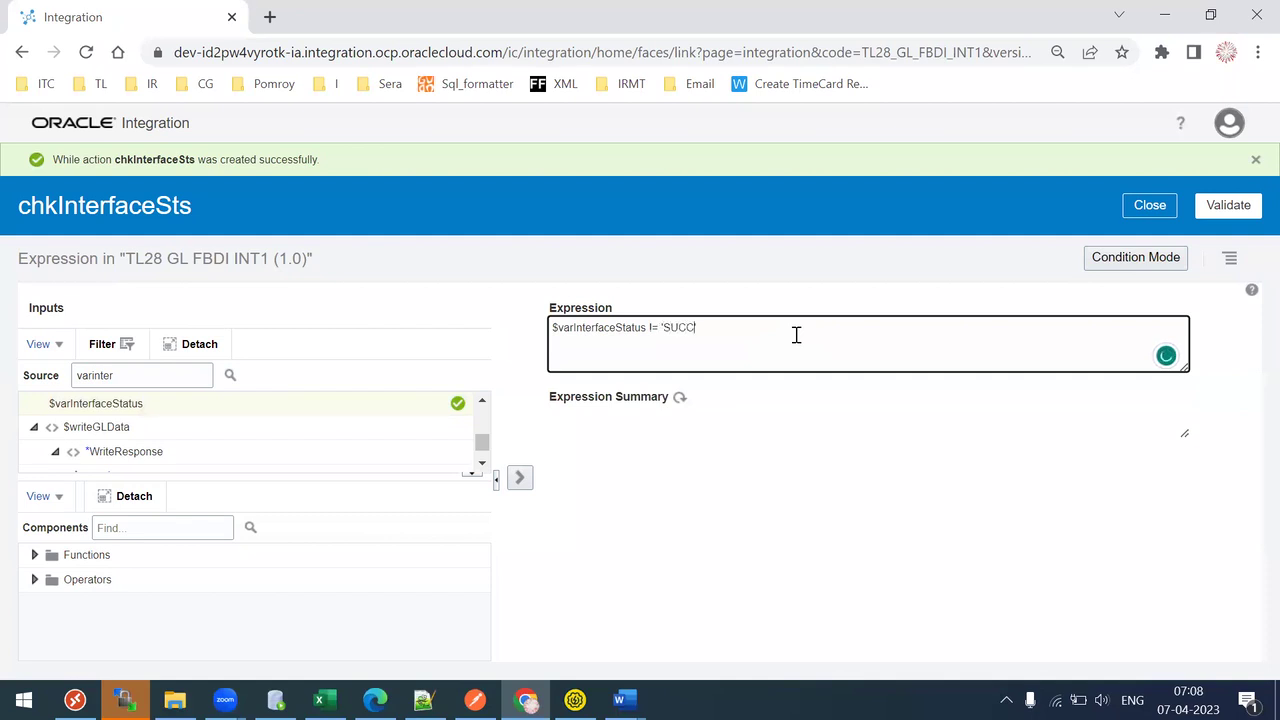
Extend the loop expression with two copies of the condition joined by and, comparing $varInterfaceStatus != 'ERROR' and != 'WARNING'
key(ctrl+a)
key(ctrl+c)
click(796, 335)
key(ctrl+v)
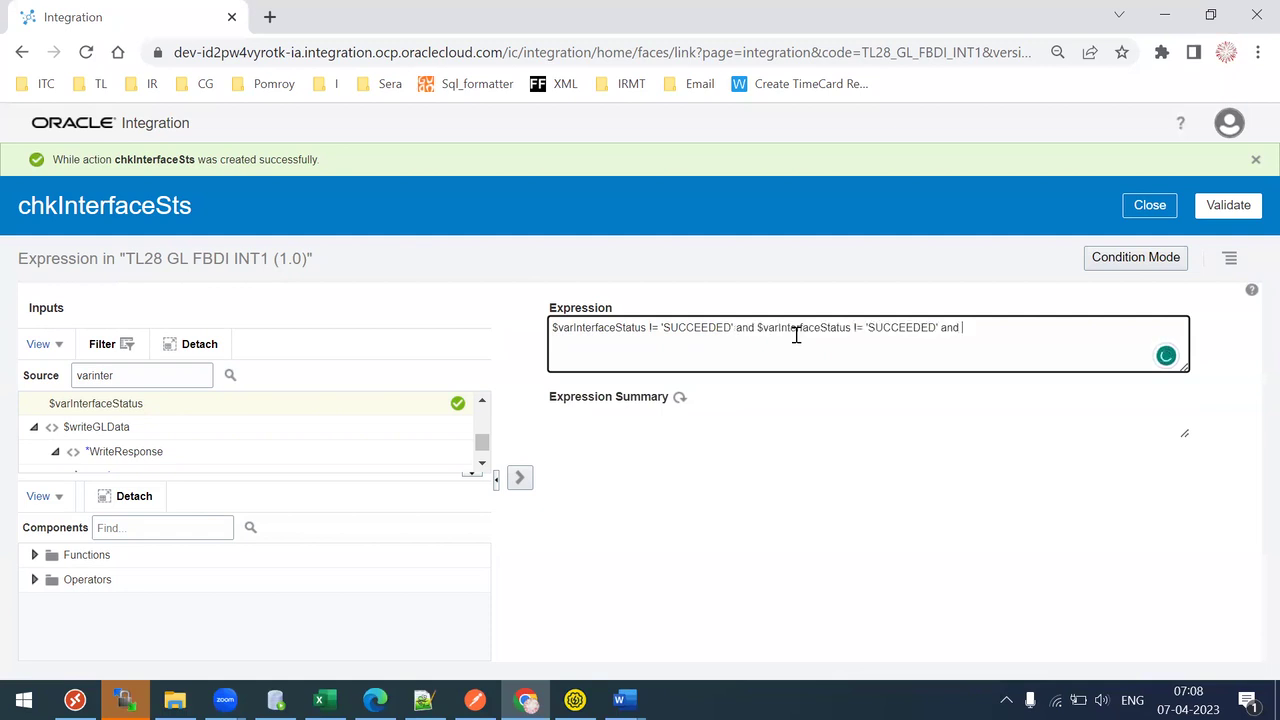
text(and)
key(ctrl+v)
double_click(917, 327)
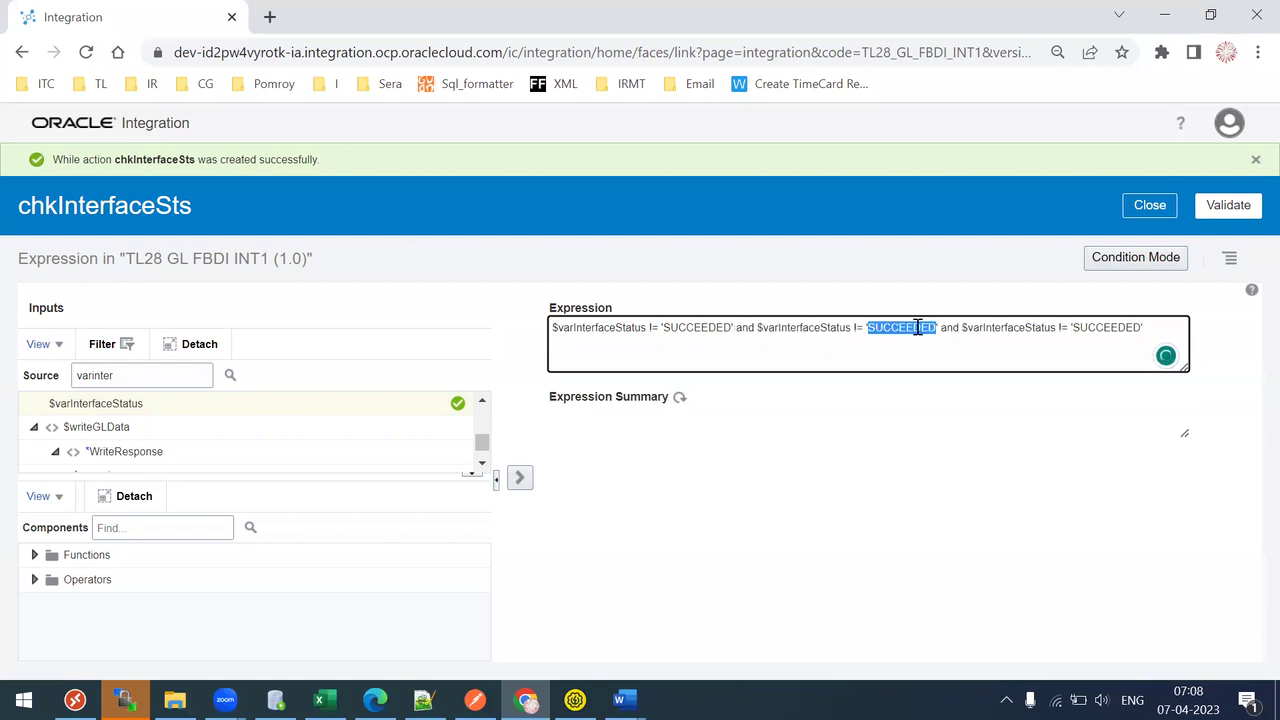
text(ERROR)
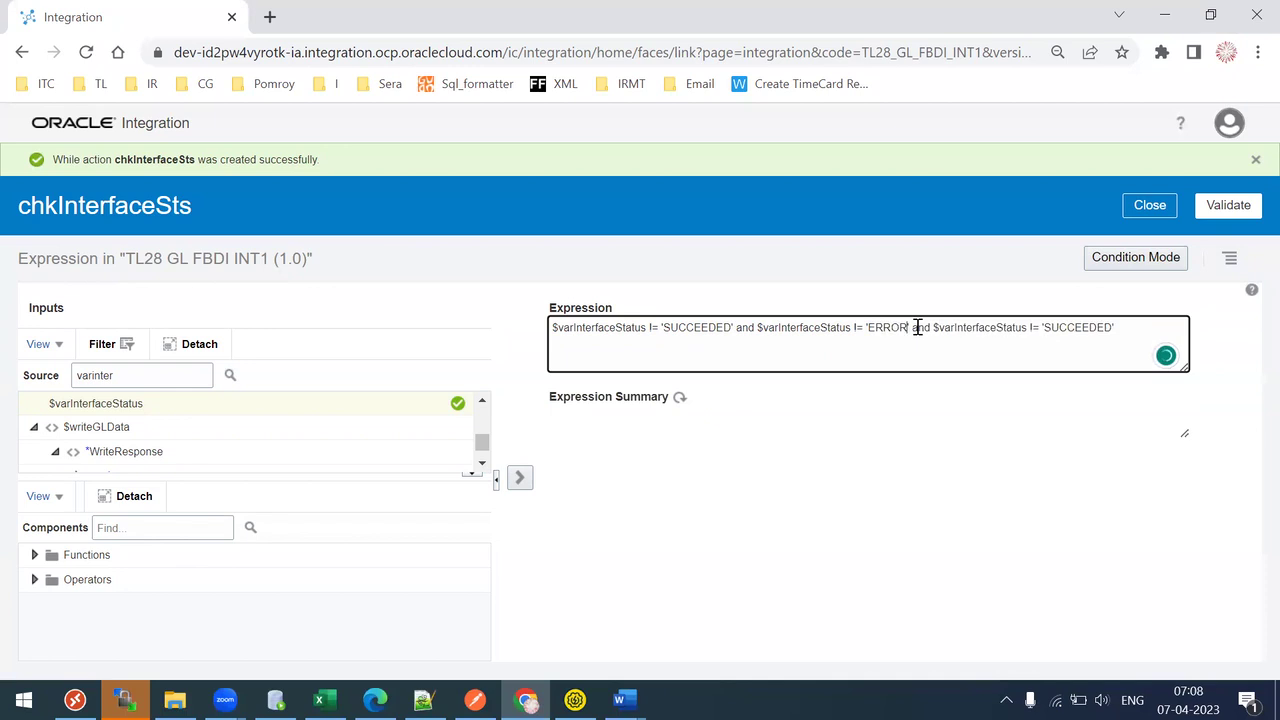
double_click(1059, 330)
text(WARNING)
Validate and close the chkInterfaceSts expression, and save the integration
click(1240, 215)
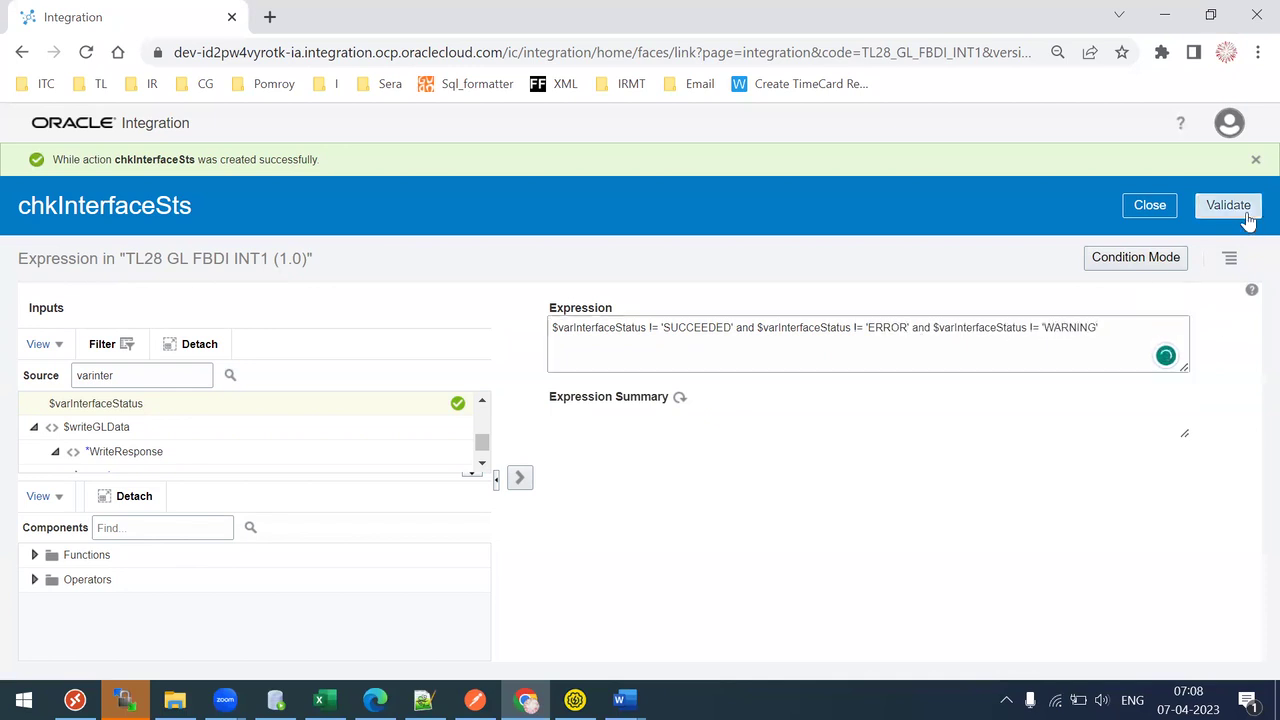
click(1138, 210)
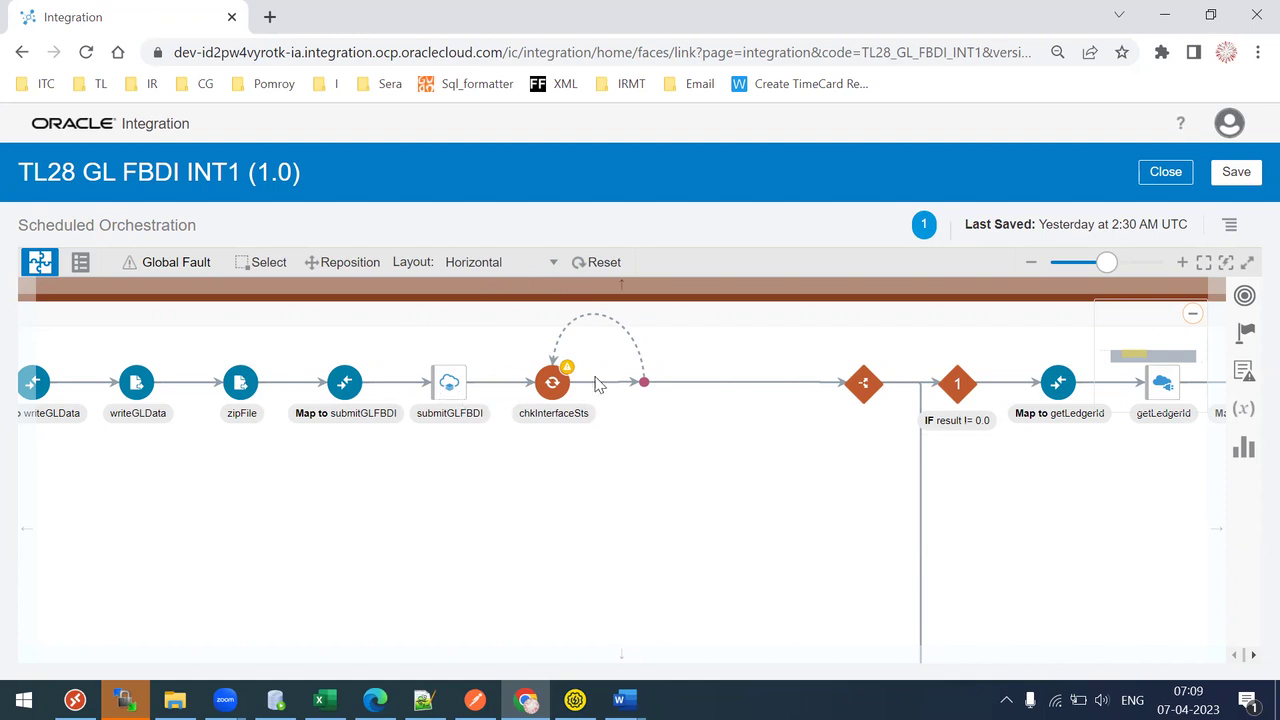
click(1238, 174)
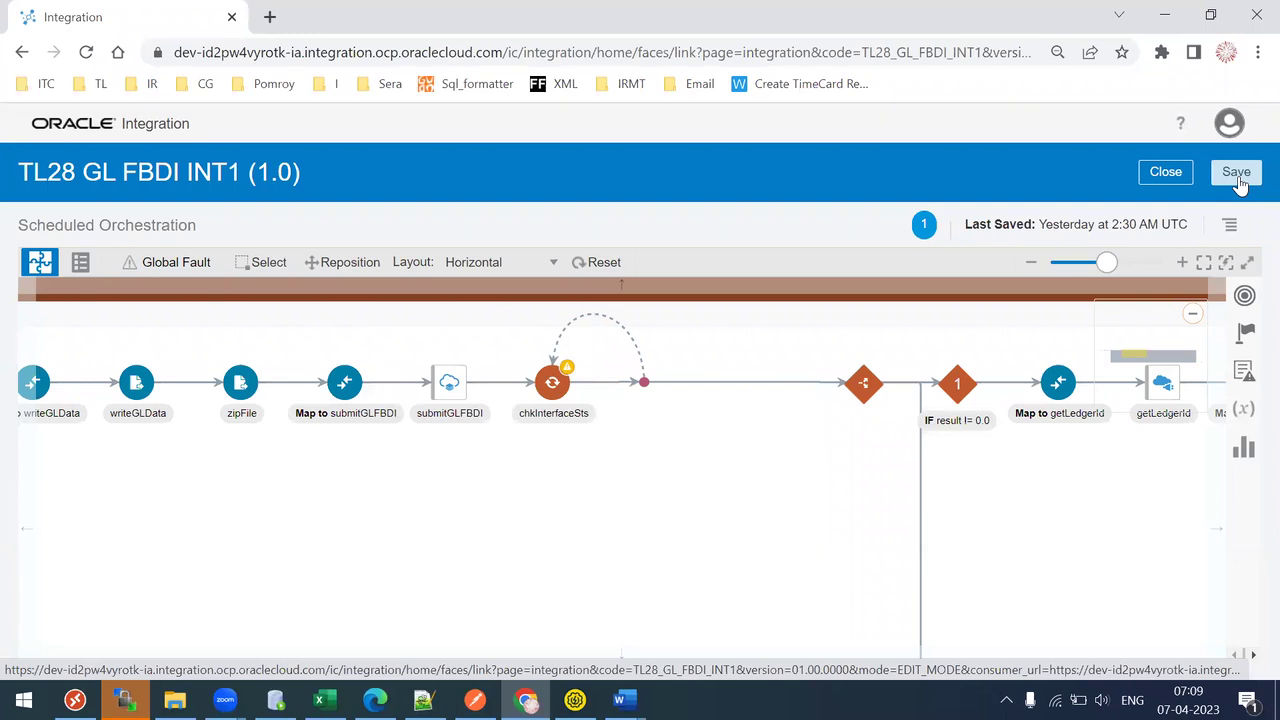
click(1237, 175)
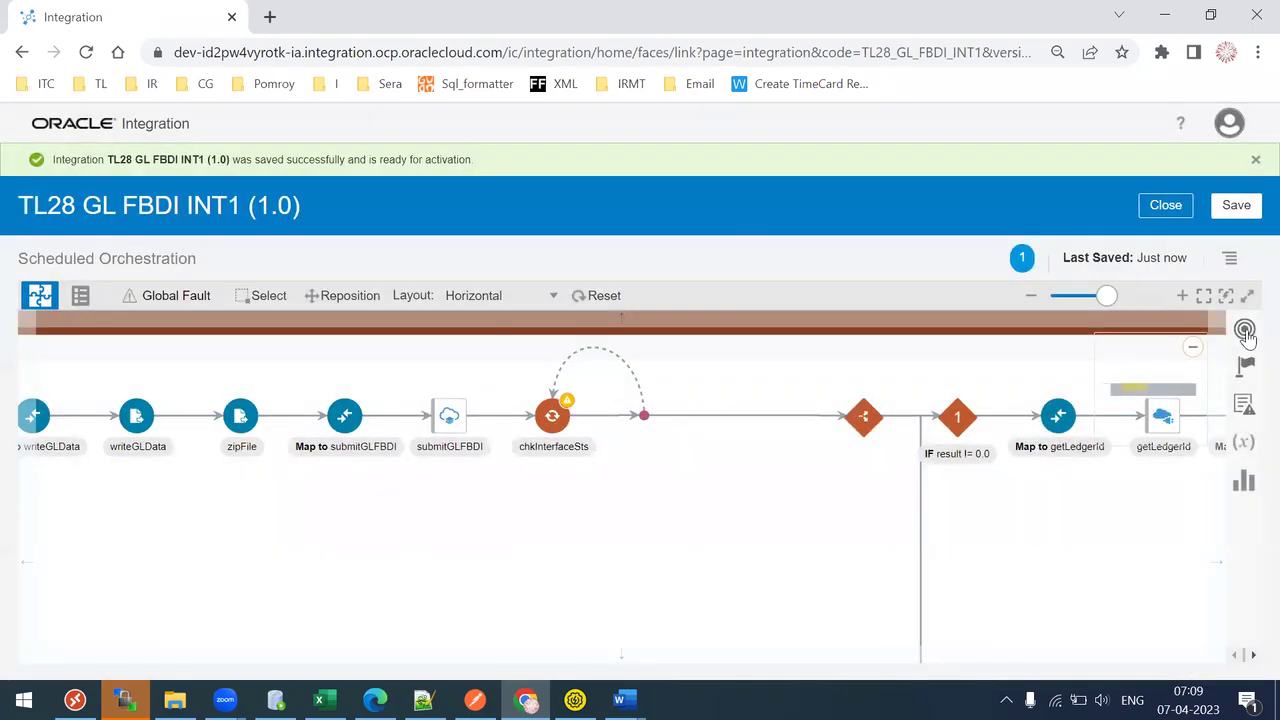
Add an Oracle ERP Cloud invoke named getInterfaceEssJobsts inside the chkInterfaceSts loop, using the Query, Create, Update or Delete Information action
click(1245, 329)
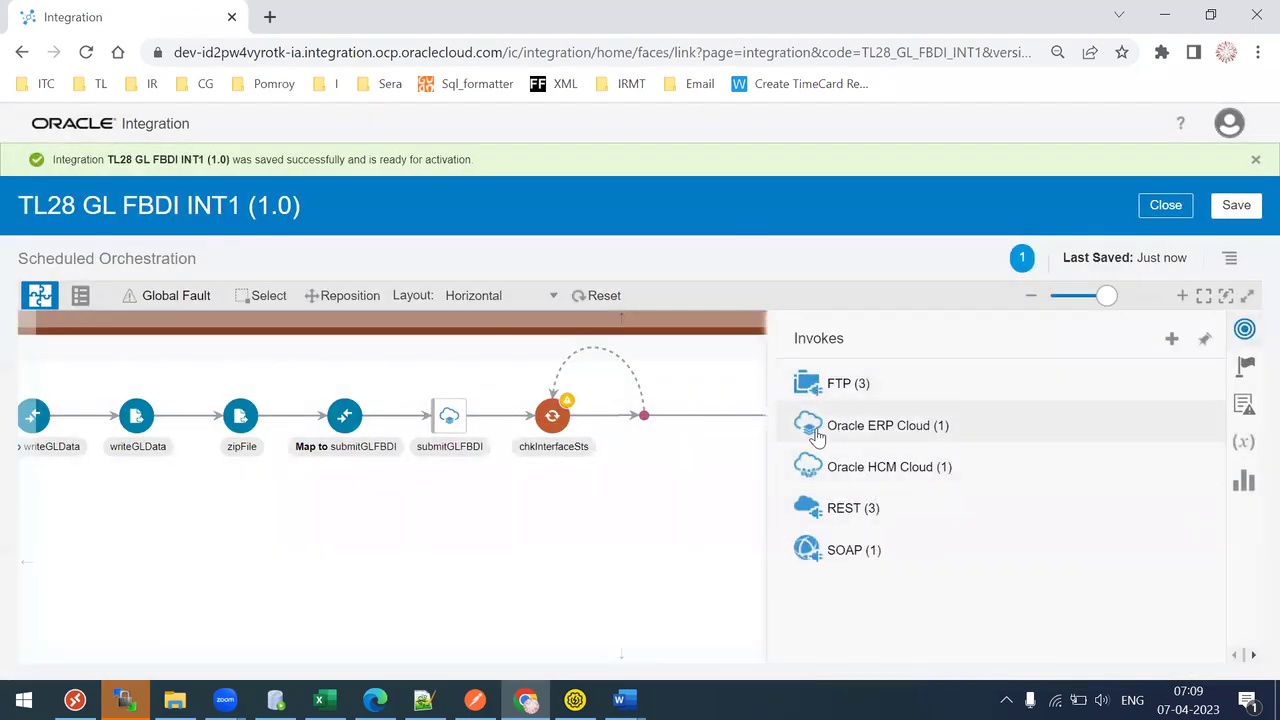
click(817, 435)
drag(800, 458, 653, 405)
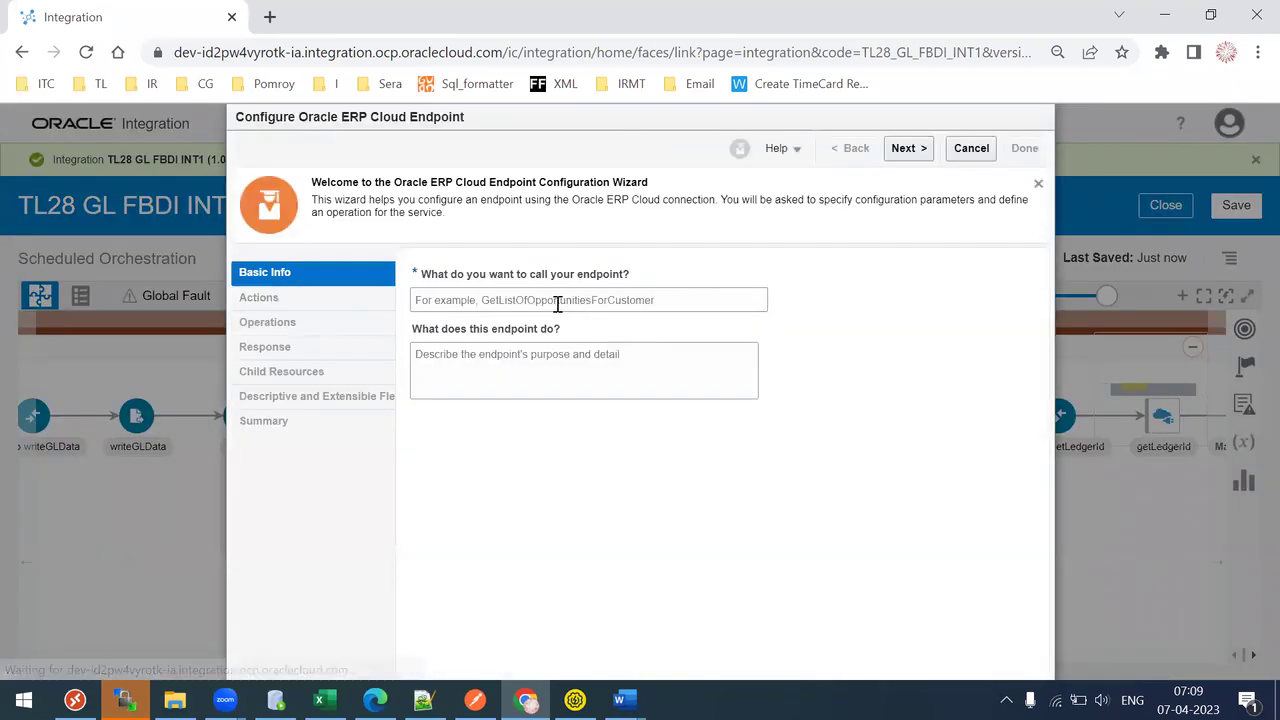
click(557, 302)
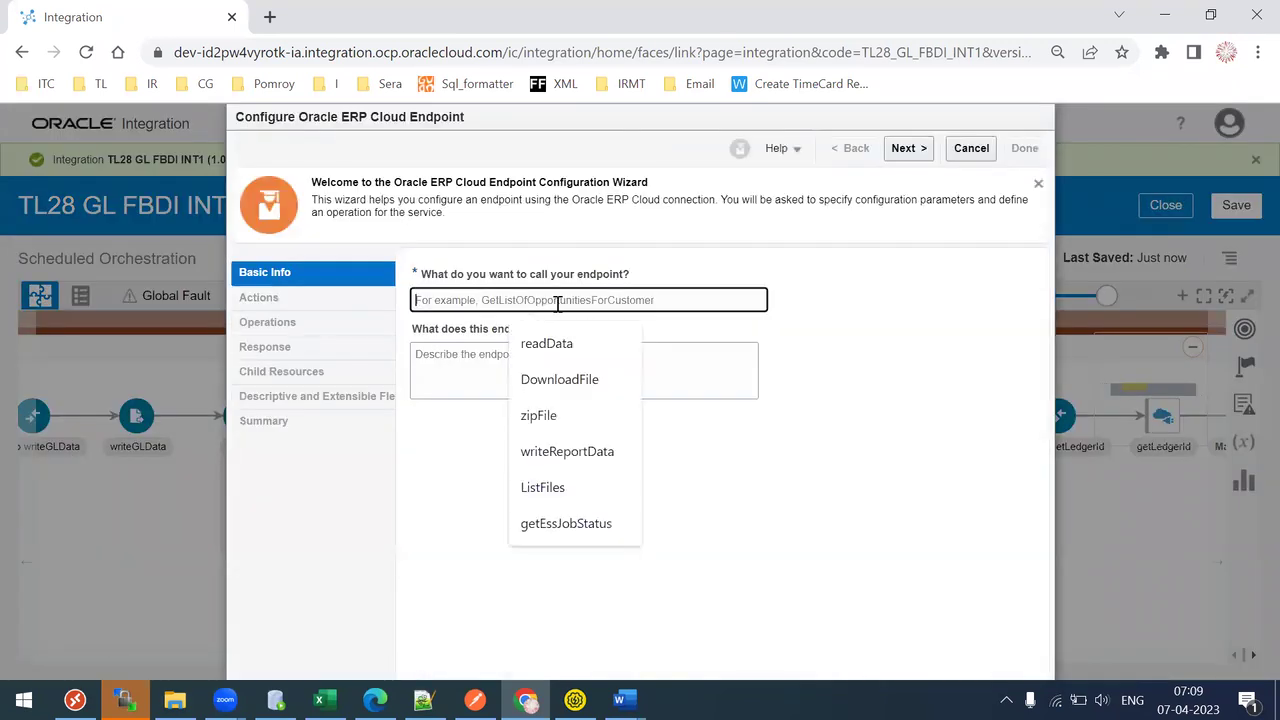
text(get)
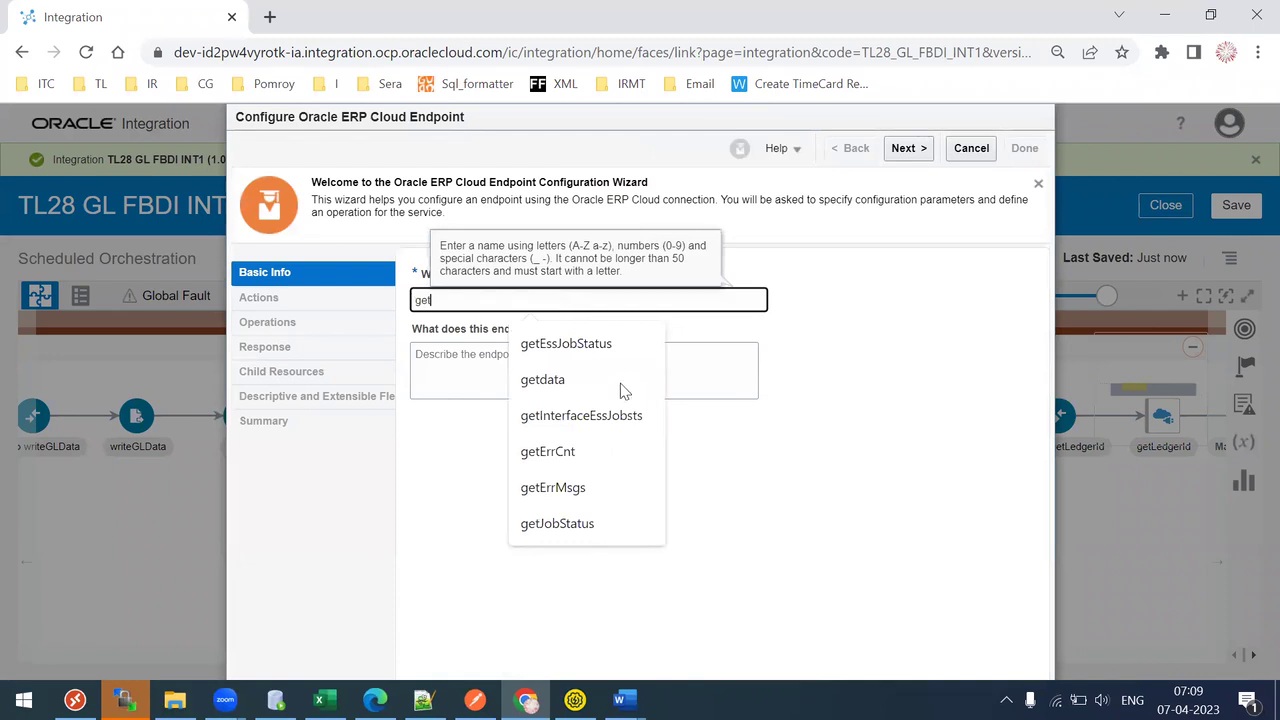
click(645, 417)
click(911, 148)
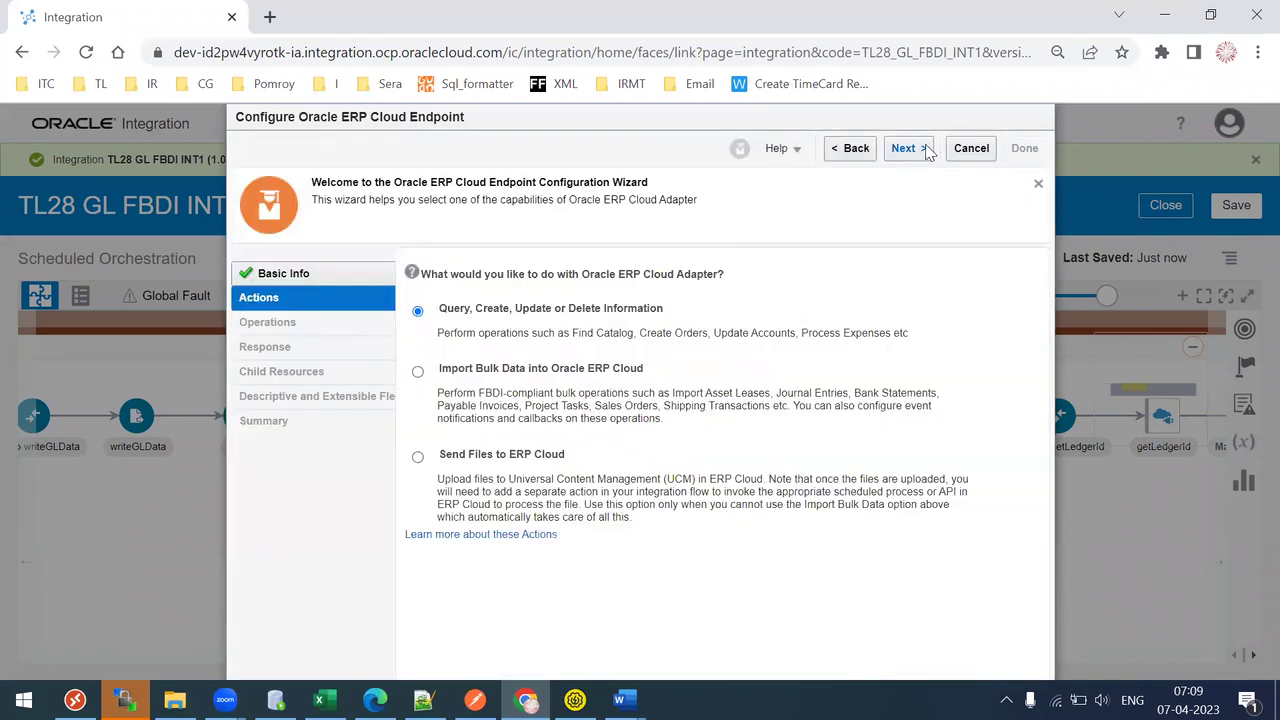
click(908, 148)
Browse the endpoint operations by Services, filter the services by ERp and select ErpIntegrationService
click(527, 287)
click(518, 306)
click(477, 345)
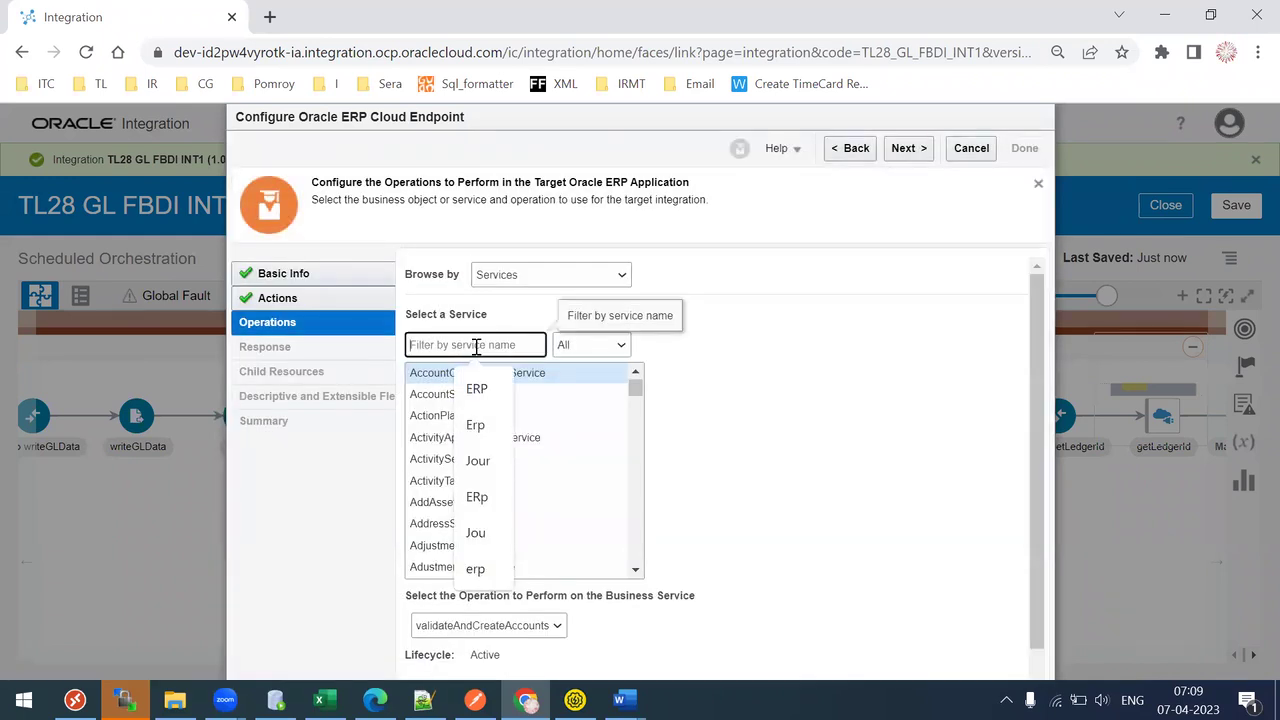
text(ERp)
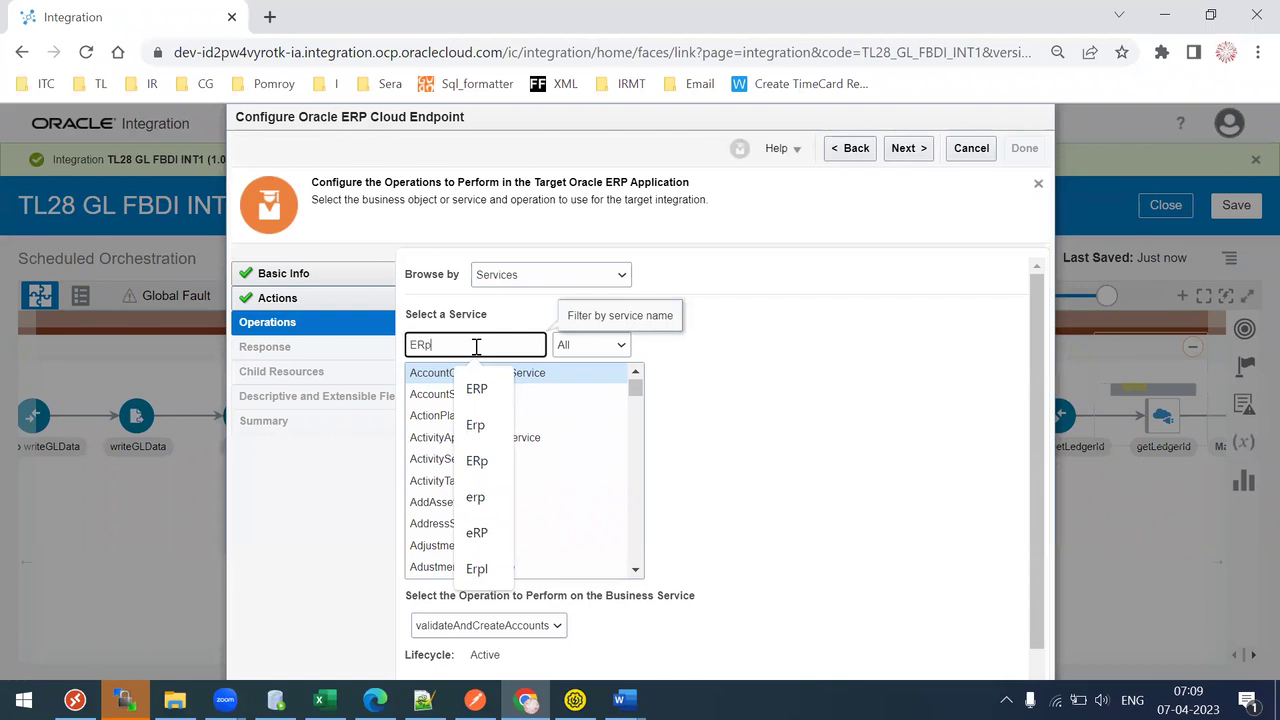
click(430, 395)
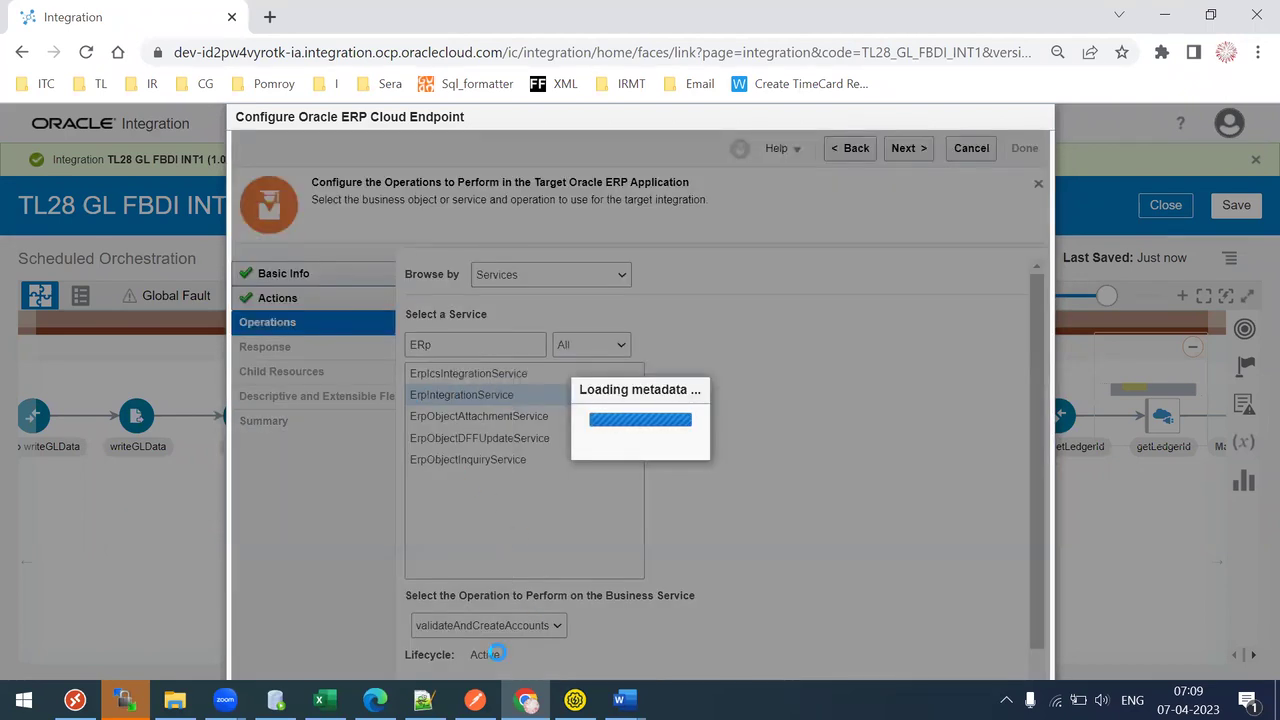
Choose getESSJobStatus as the operation to perform on ErpIntegrationService
click(442, 630)
key(g)
key(g)
key(g)
key(g)
key(g)
key(g)
key(g)
key(Return)
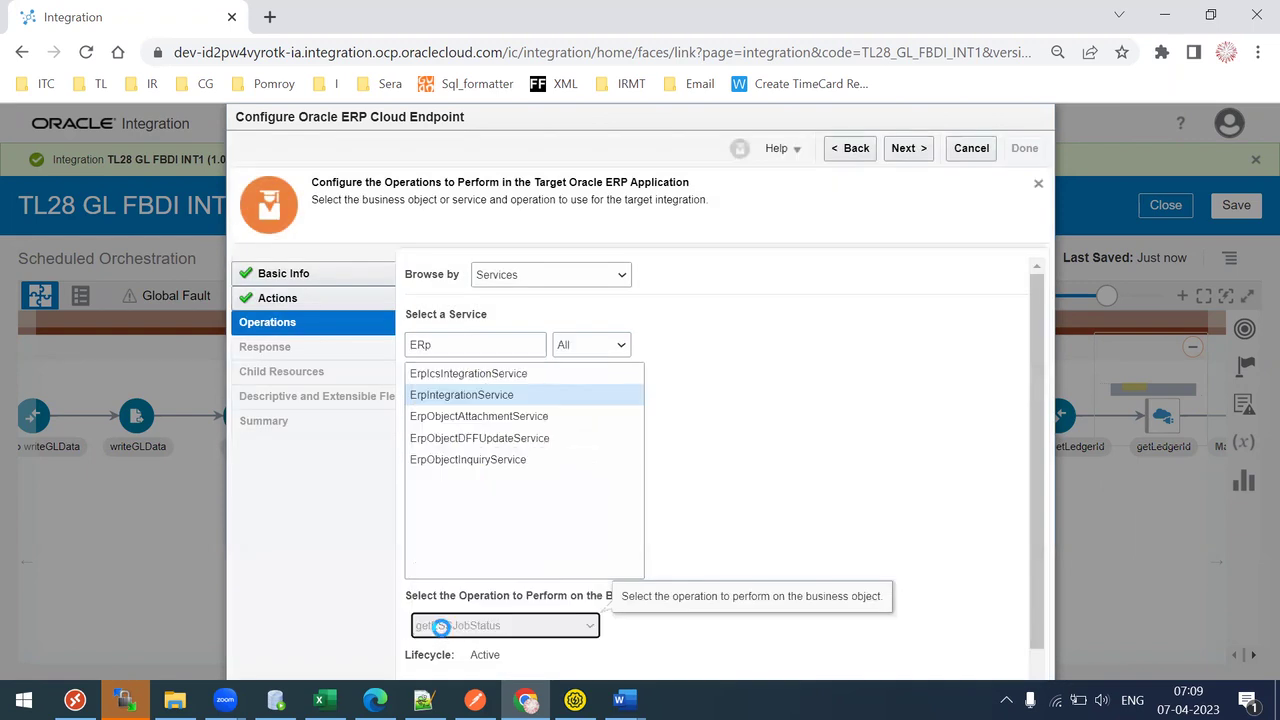
Finish the getInterfaceEssJobsts endpoint configuration and save the integration
click(905, 149)
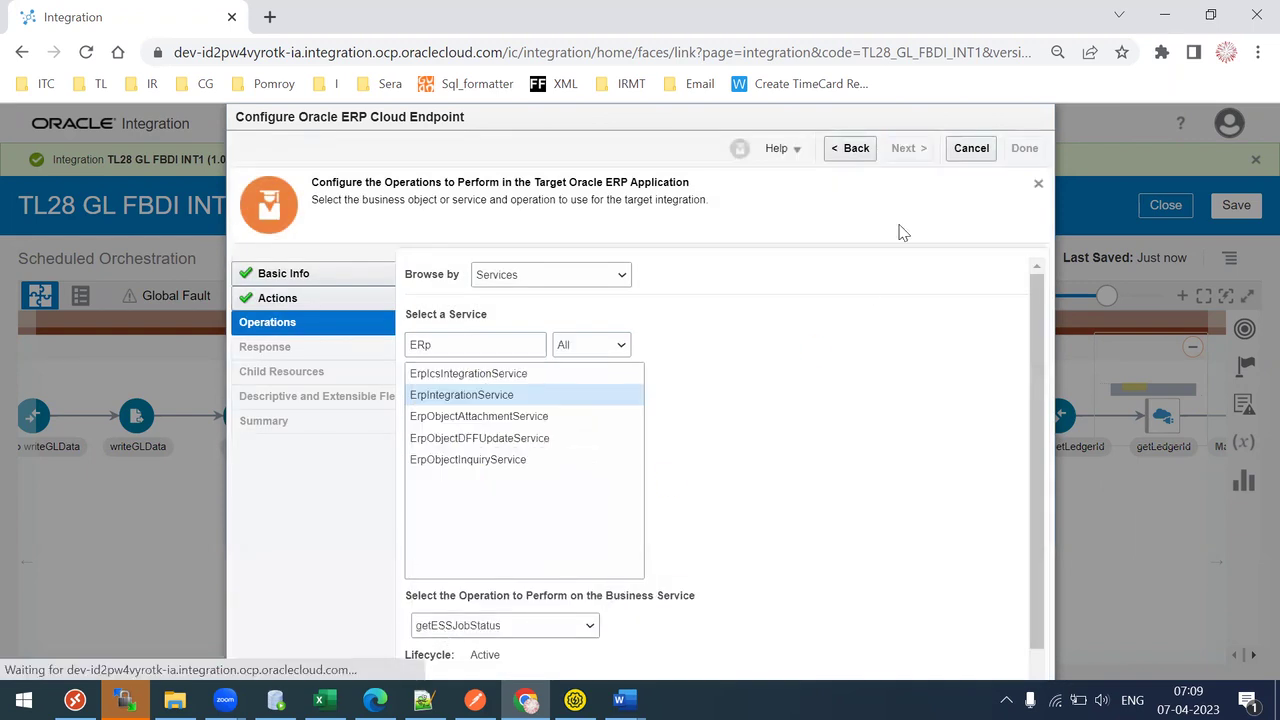
click(1020, 150)
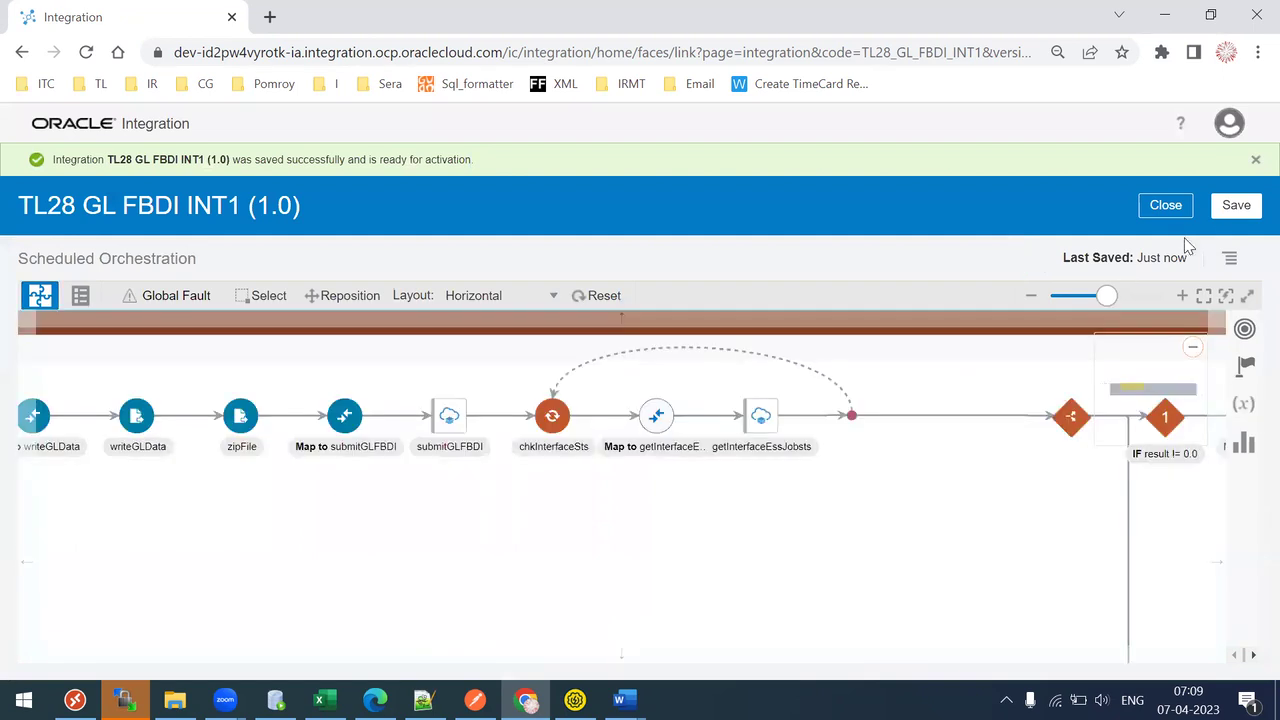
click(1212, 212)
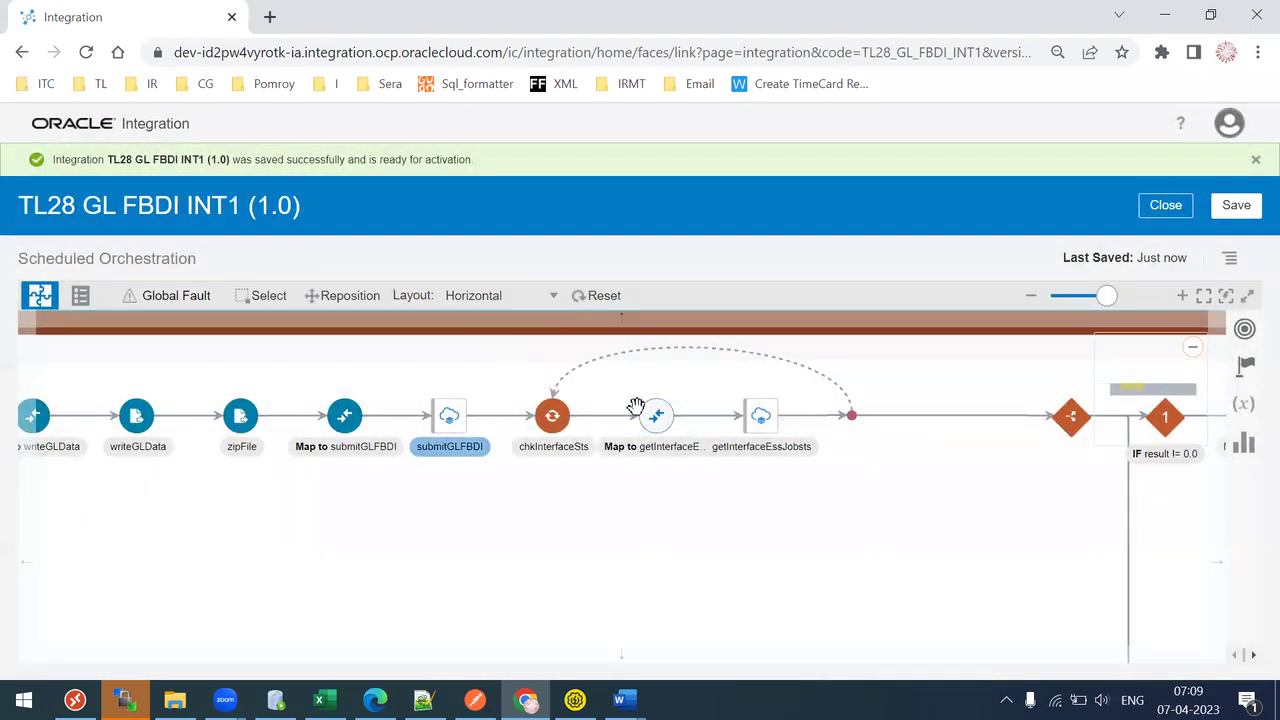
Look through the available sources in the Map to getInterfaceEssJobsts mapping and close the mapper
double_click(714, 430)
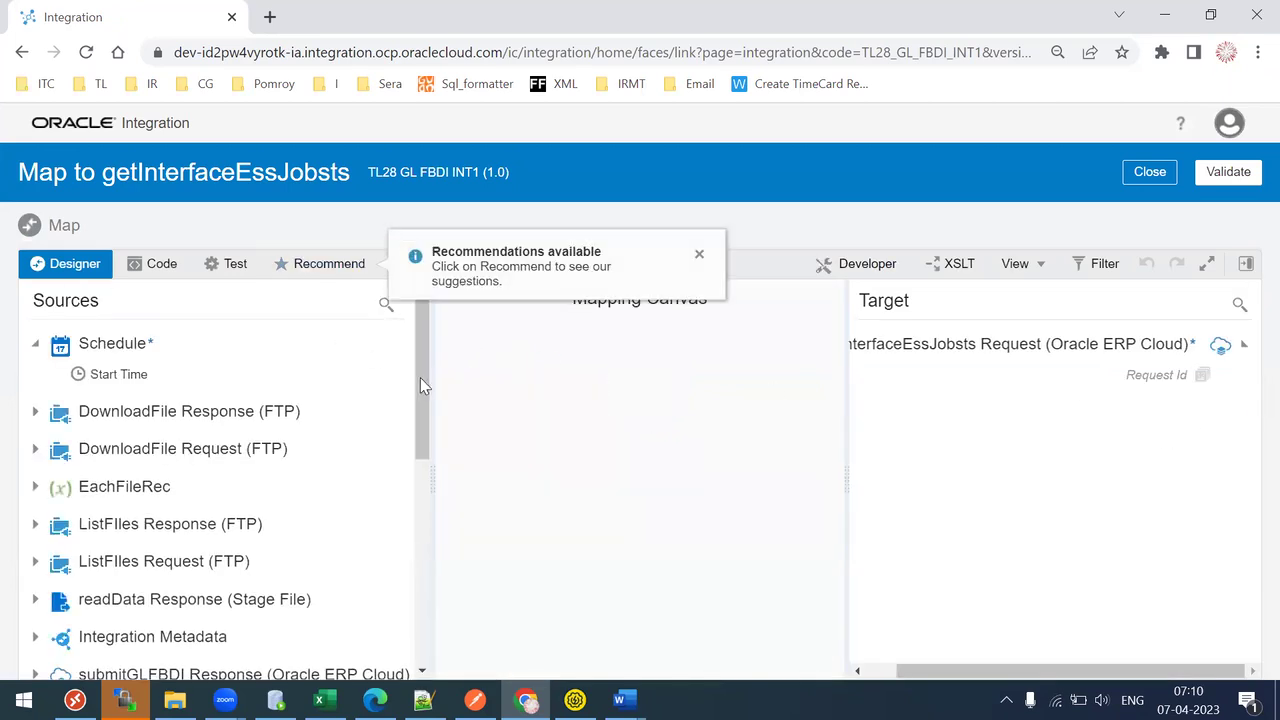
drag(420, 380, 420, 391)
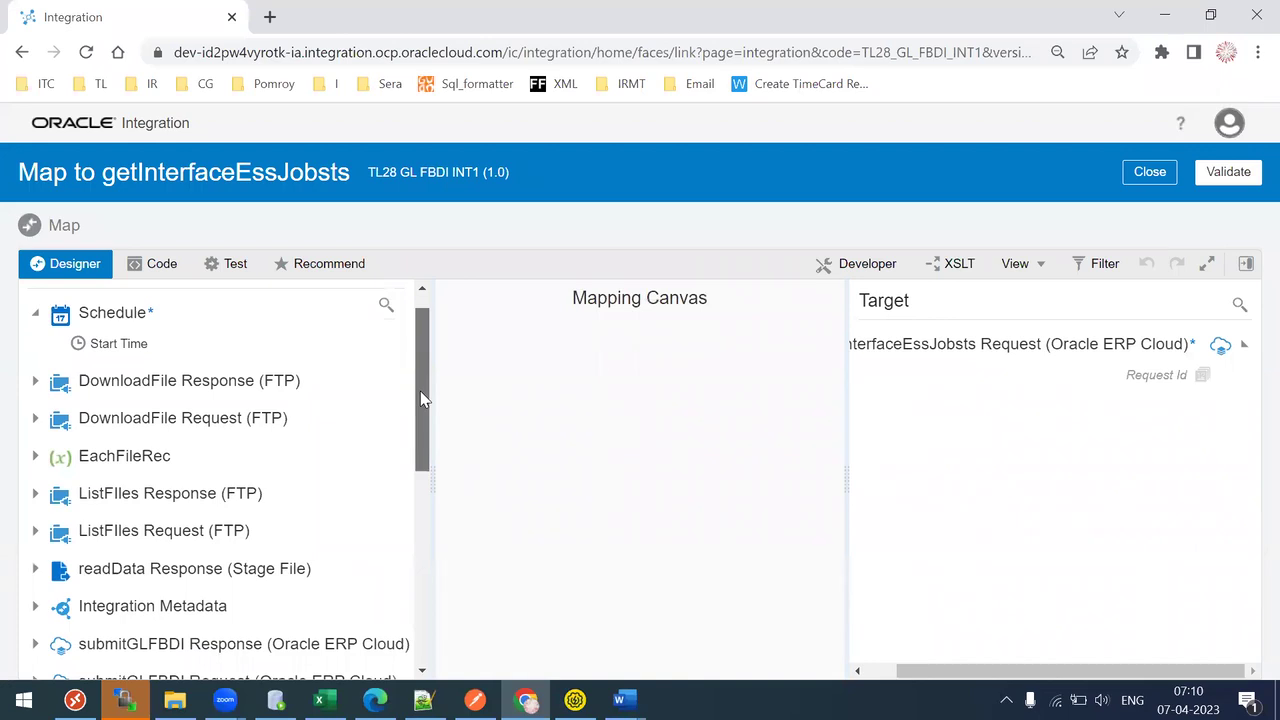
drag(420, 398, 400, 308)
scroll(420, 414, down, 3)
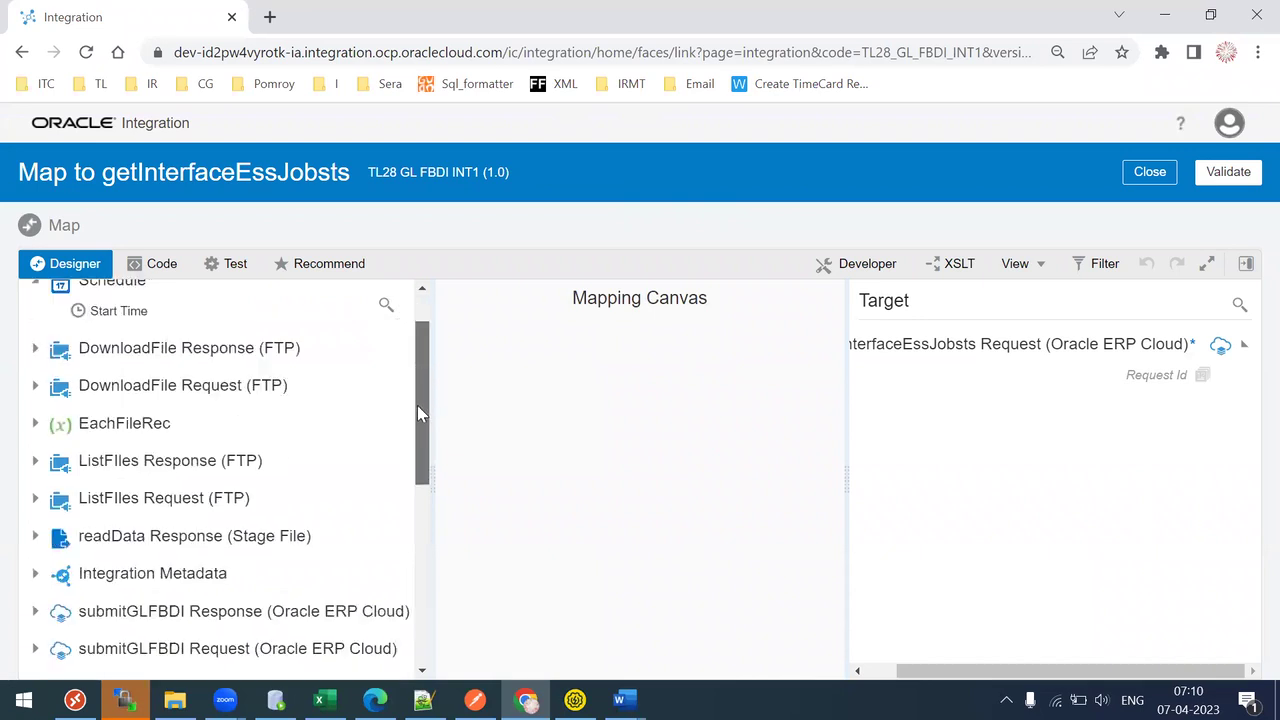
drag(441, 504, 472, 587)
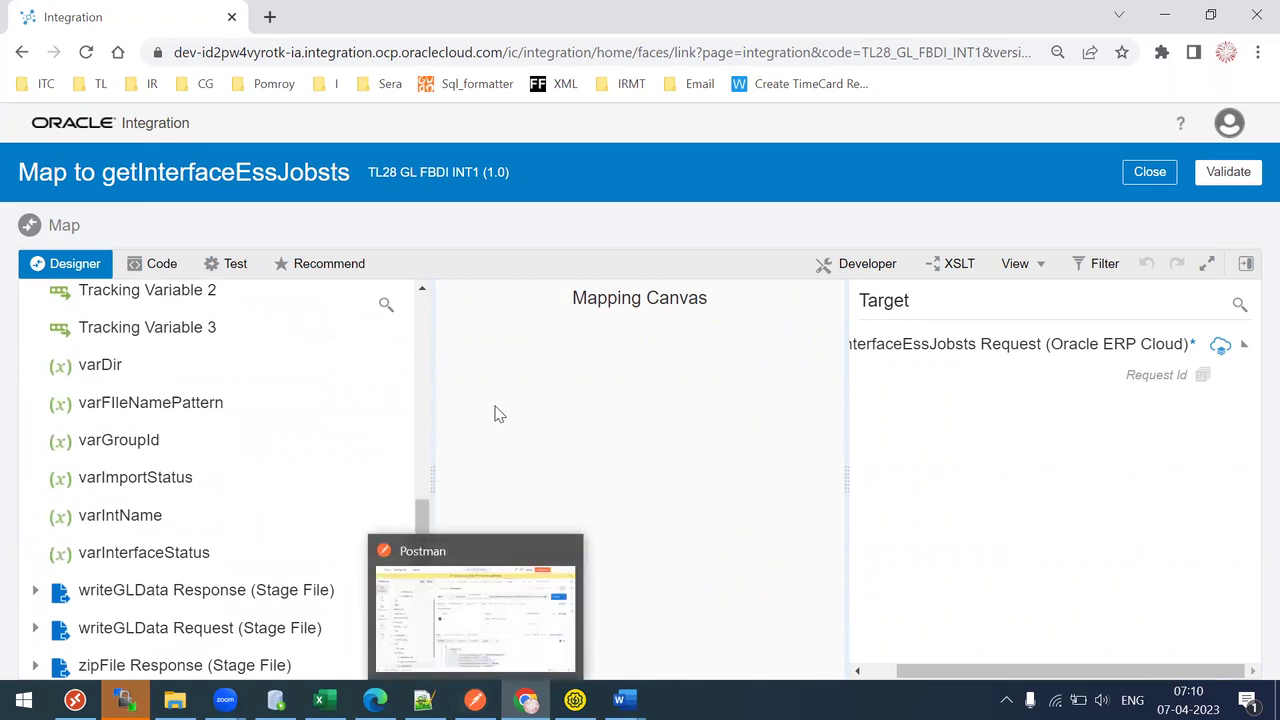
click(1145, 172)
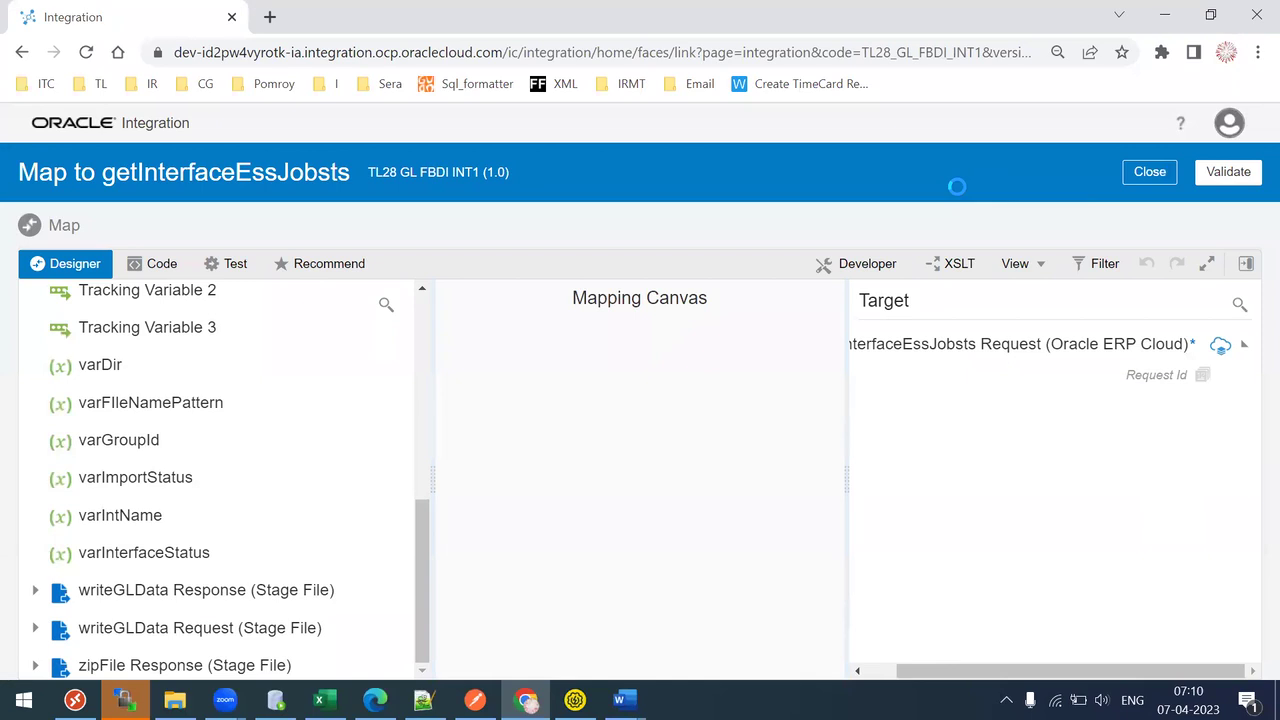
click(1150, 172)
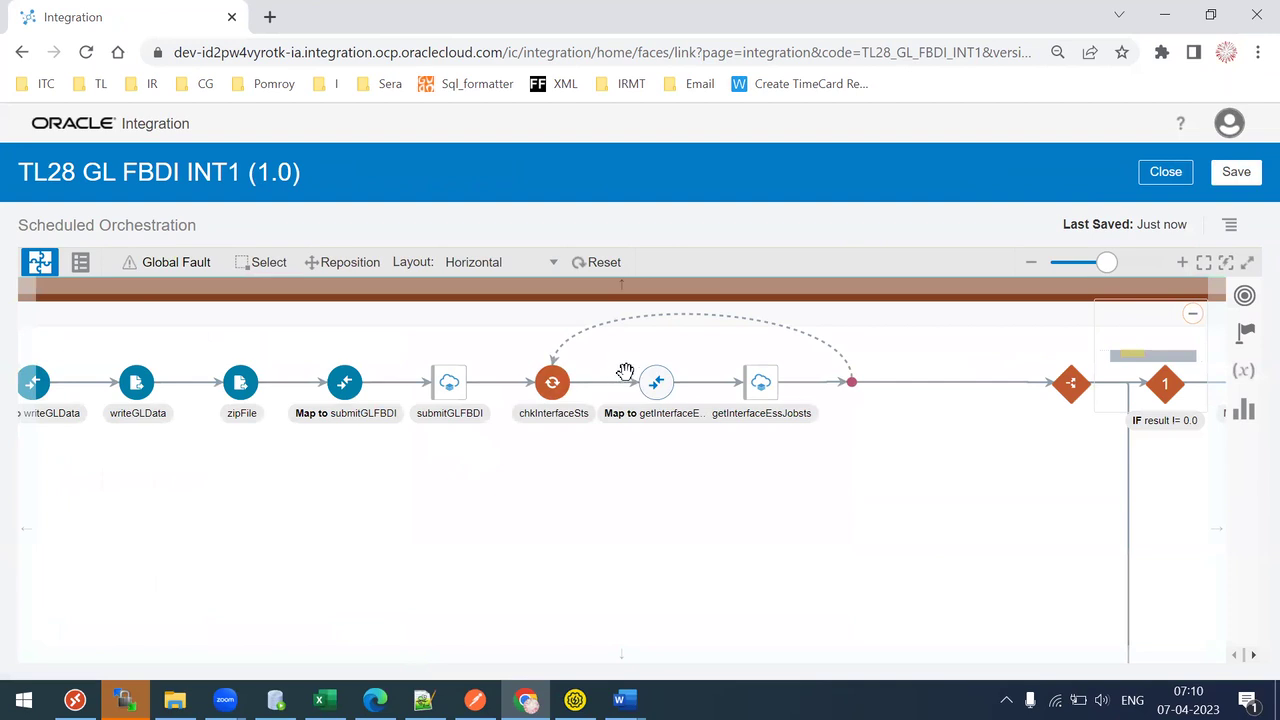
Map Result from the submitGLFBDI response to Request Id of the getInterfaceEssJobsts request, validate the mapping and save the integration
click(652, 383)
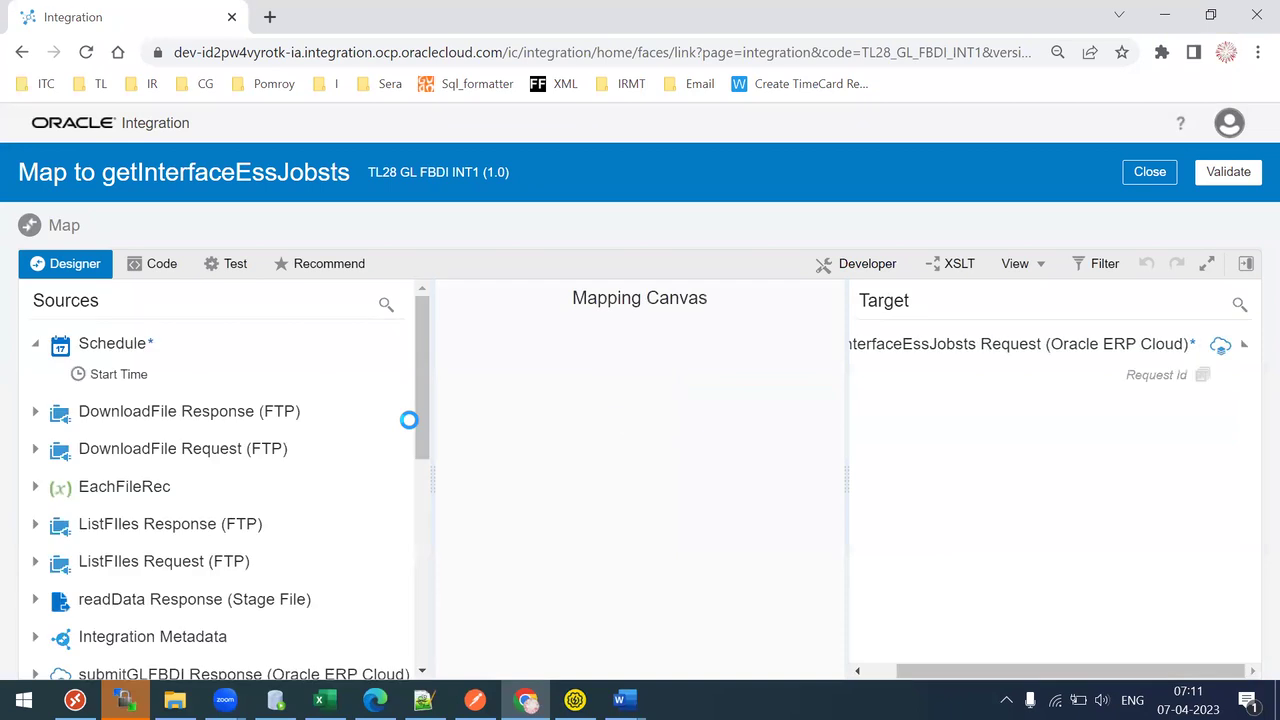
drag(420, 370, 428, 563)
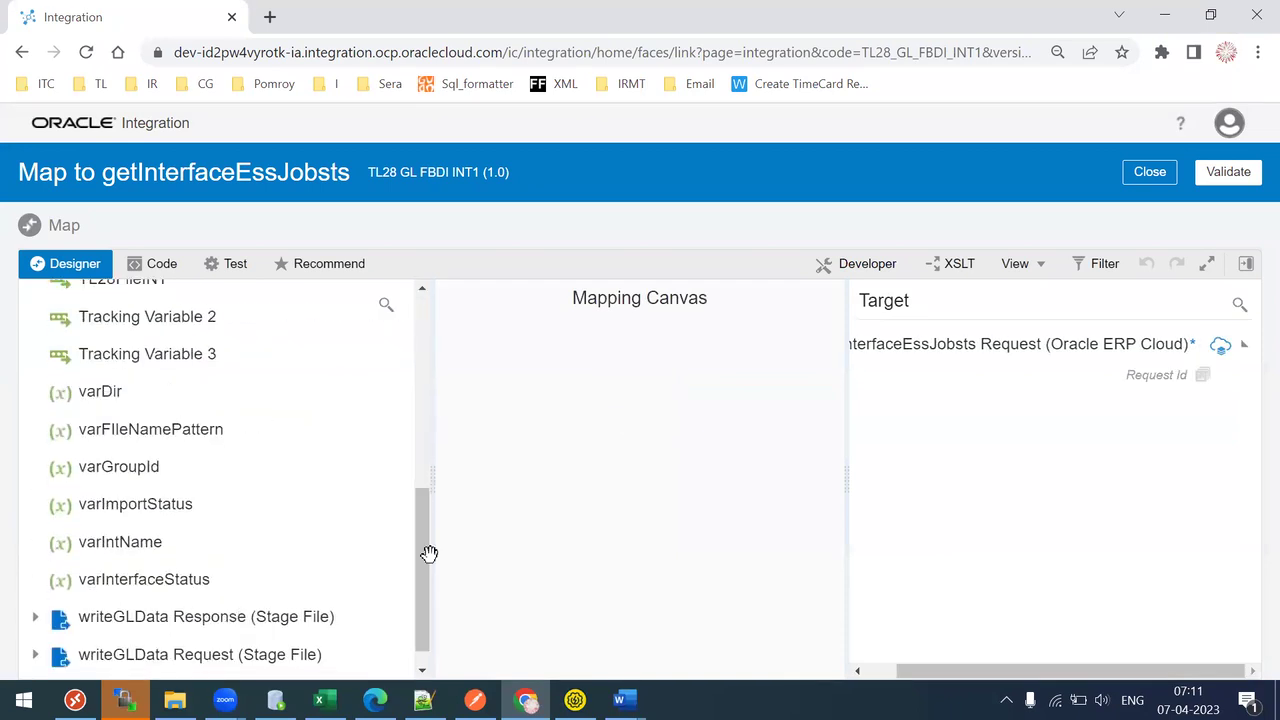
scroll(416, 493, up, 3)
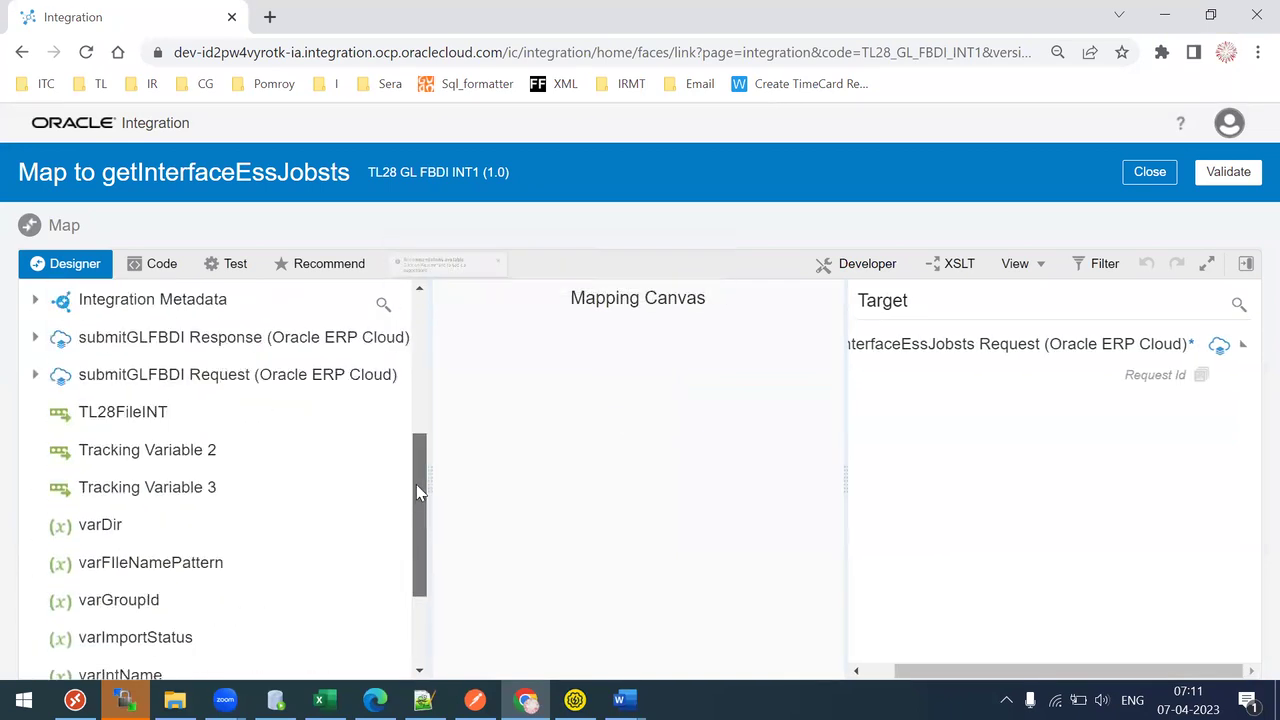
click(35, 476)
click(56, 507)
drag(140, 543, 1200, 373)
click(1212, 172)
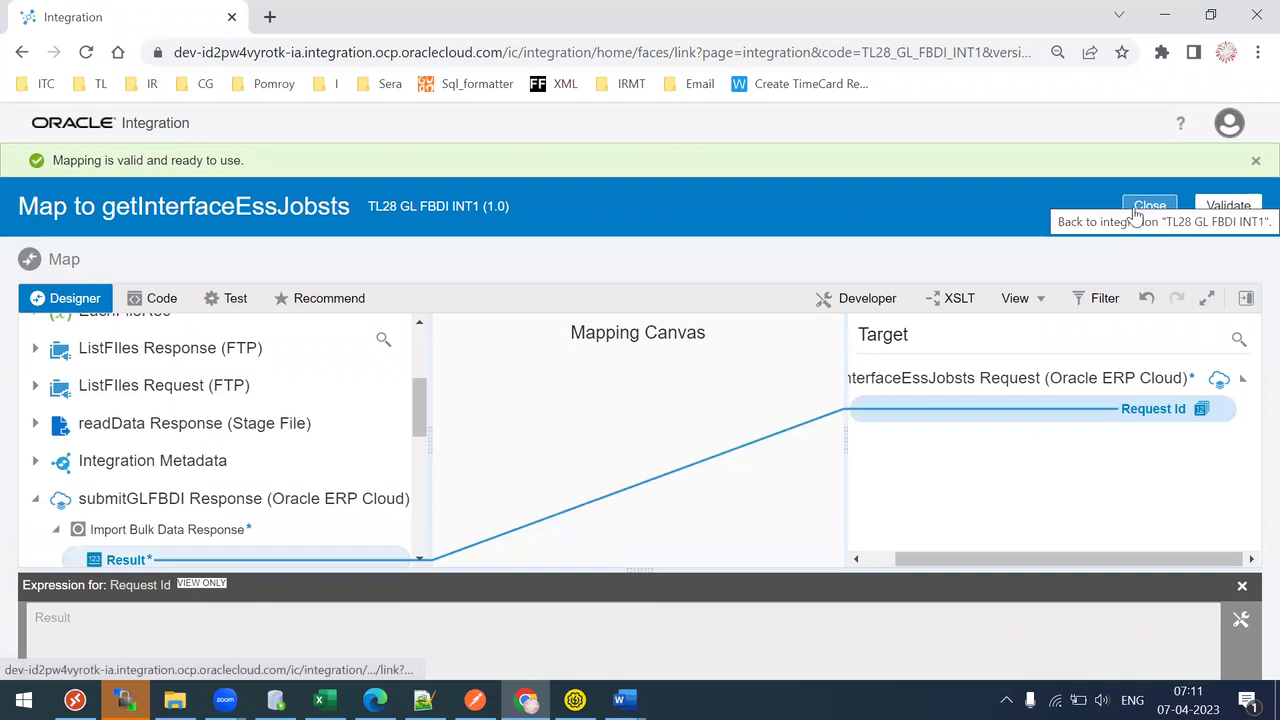
click(1137, 212)
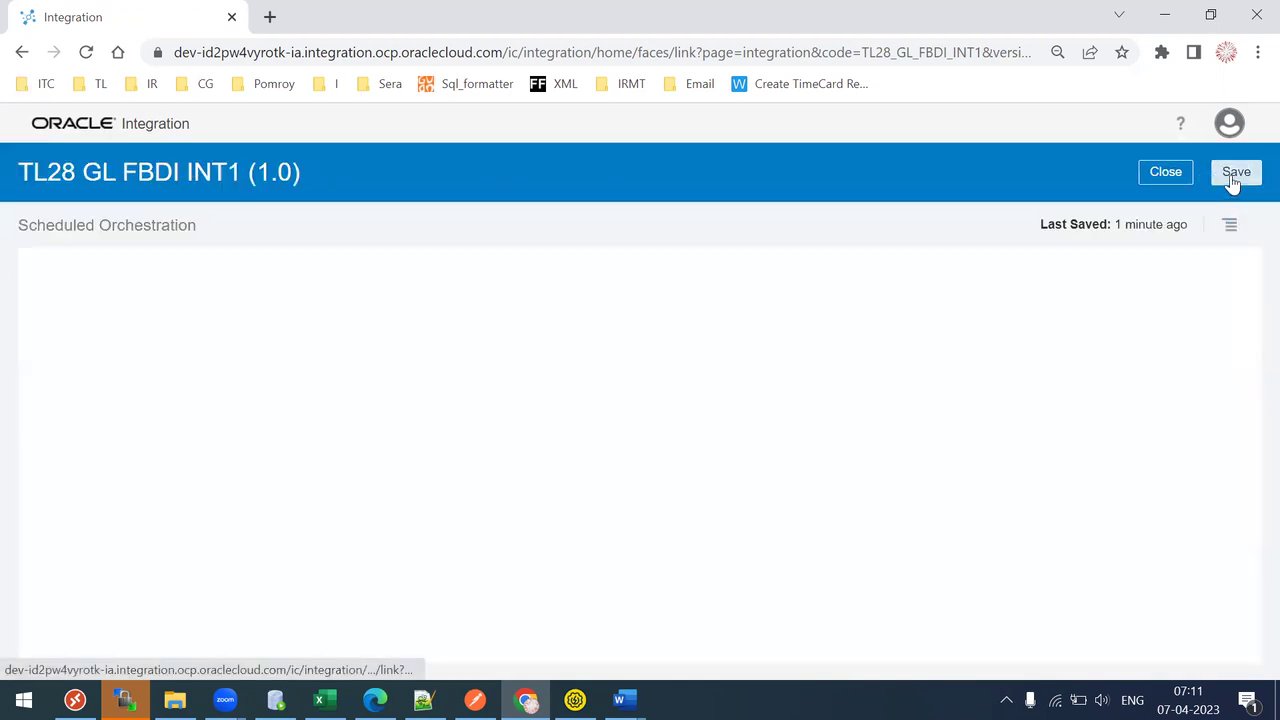
click(1236, 172)
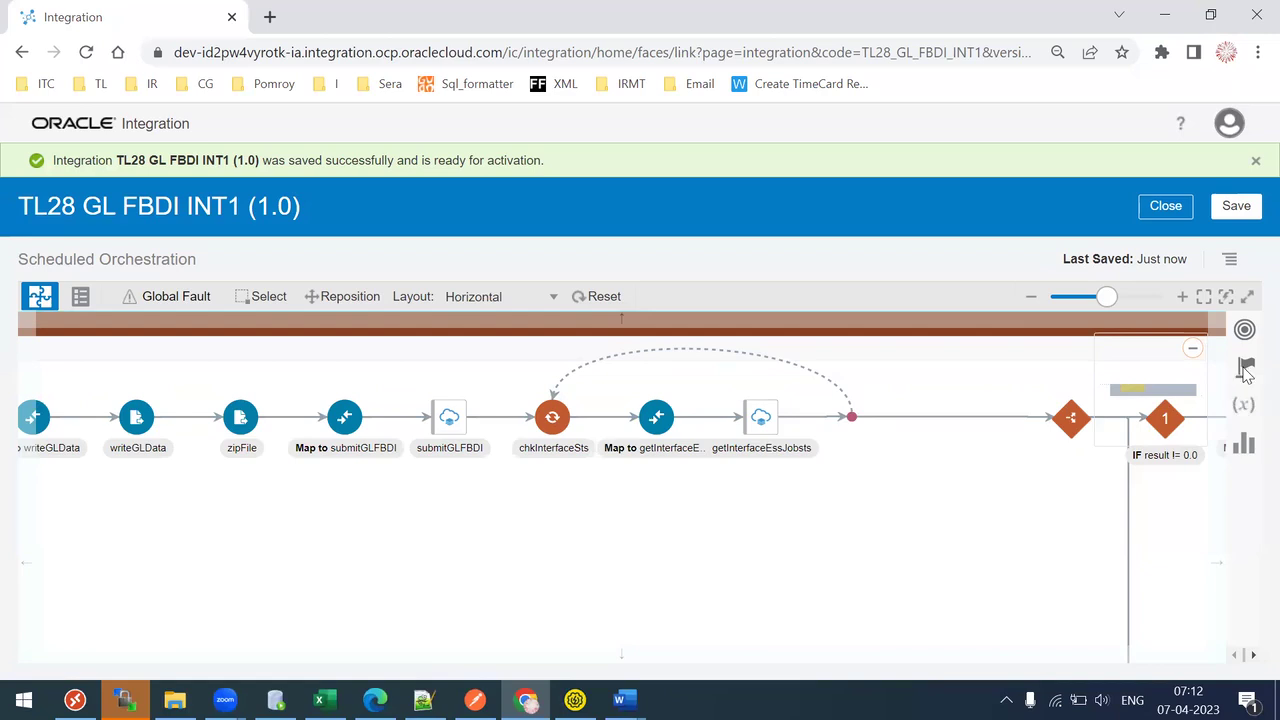
Add an Assign action named assigninterfacests directly after getInterfaceEssJobsts inside the loop
click(1244, 370)
drag(815, 523, 784, 395)
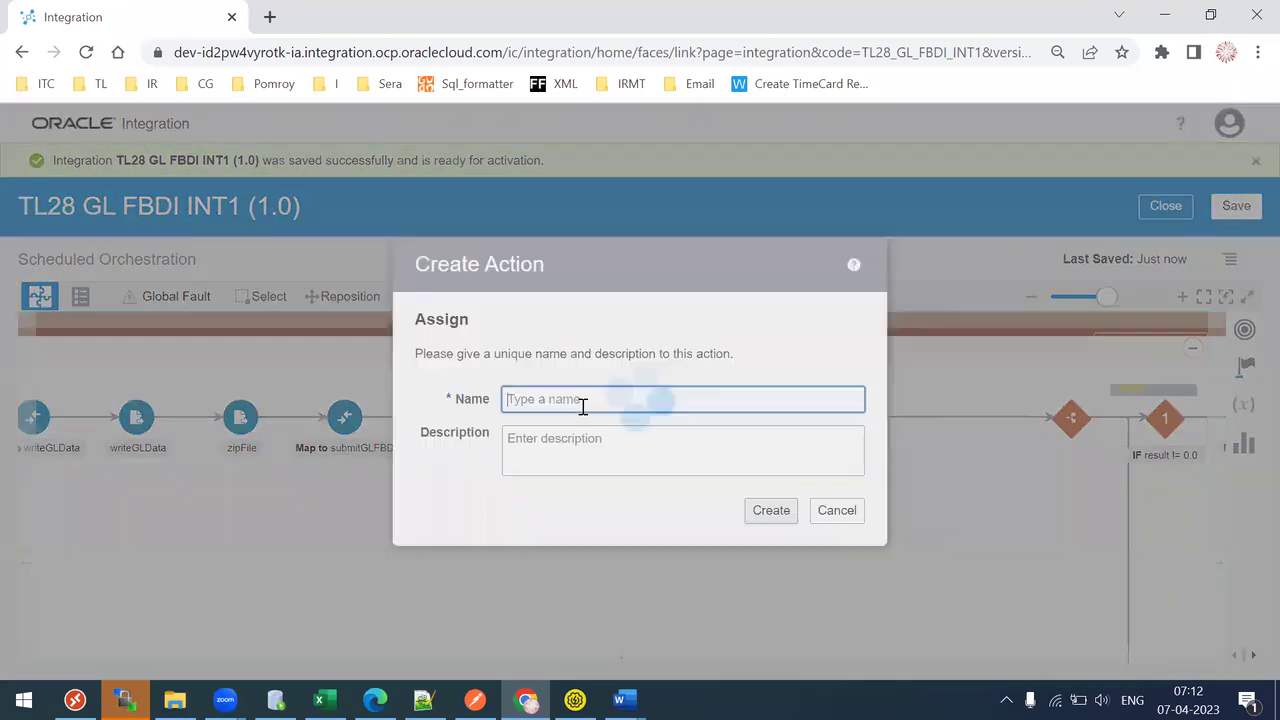
click(582, 400)
text(assign)
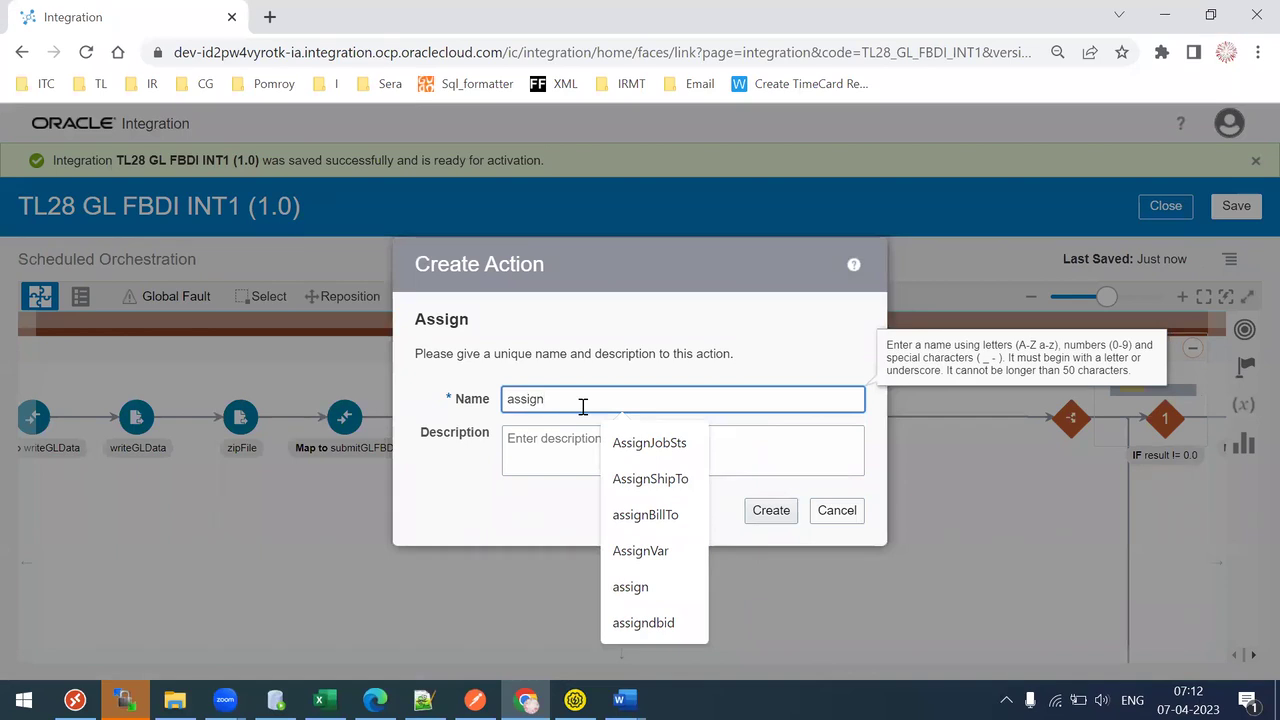
text(interfacests)
click(666, 446)
click(766, 512)
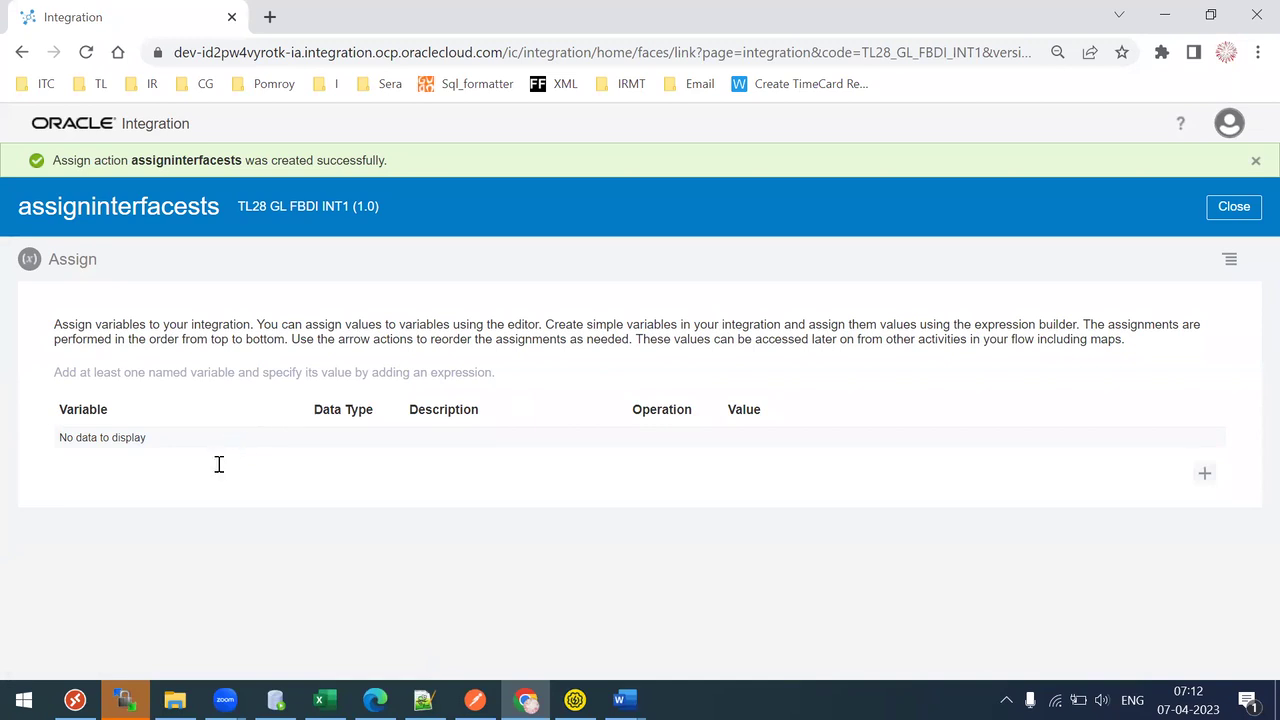
Assign varInterfaceStatus the result element of getESSJobStatusResponse under $getInterfaceEssJobsts, found by searching the sources for getint
click(268, 455)
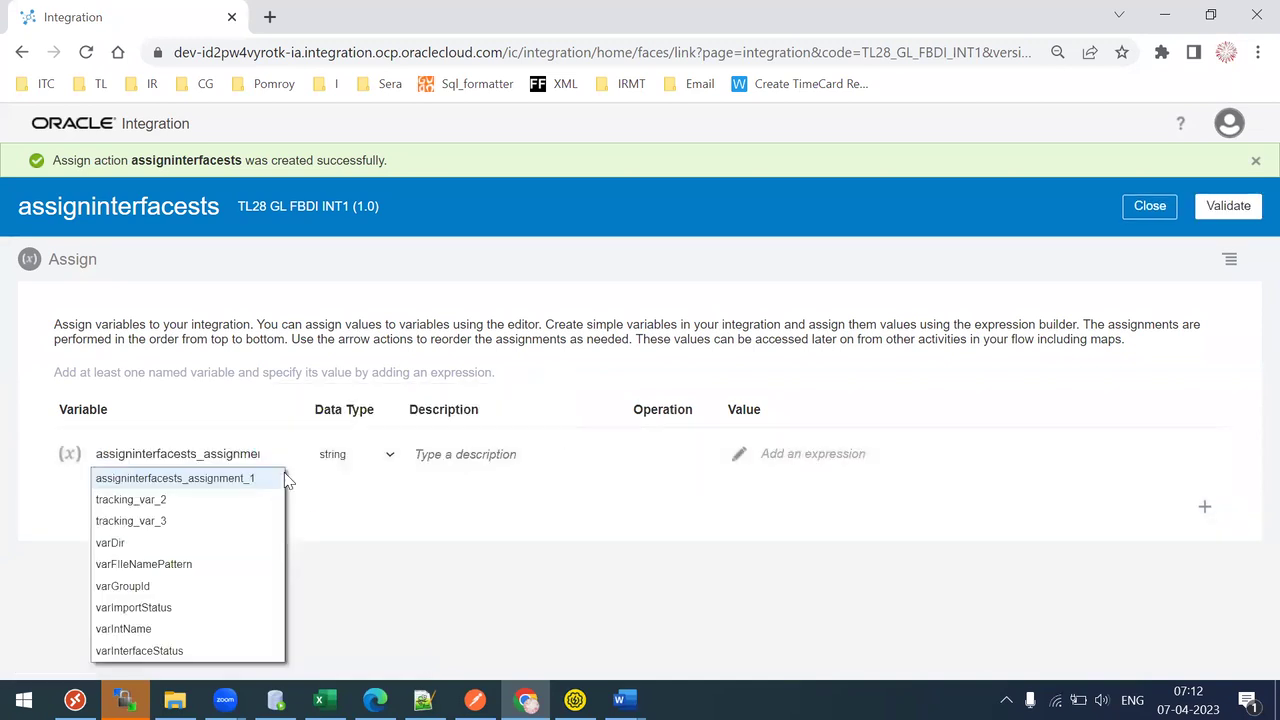
click(160, 651)
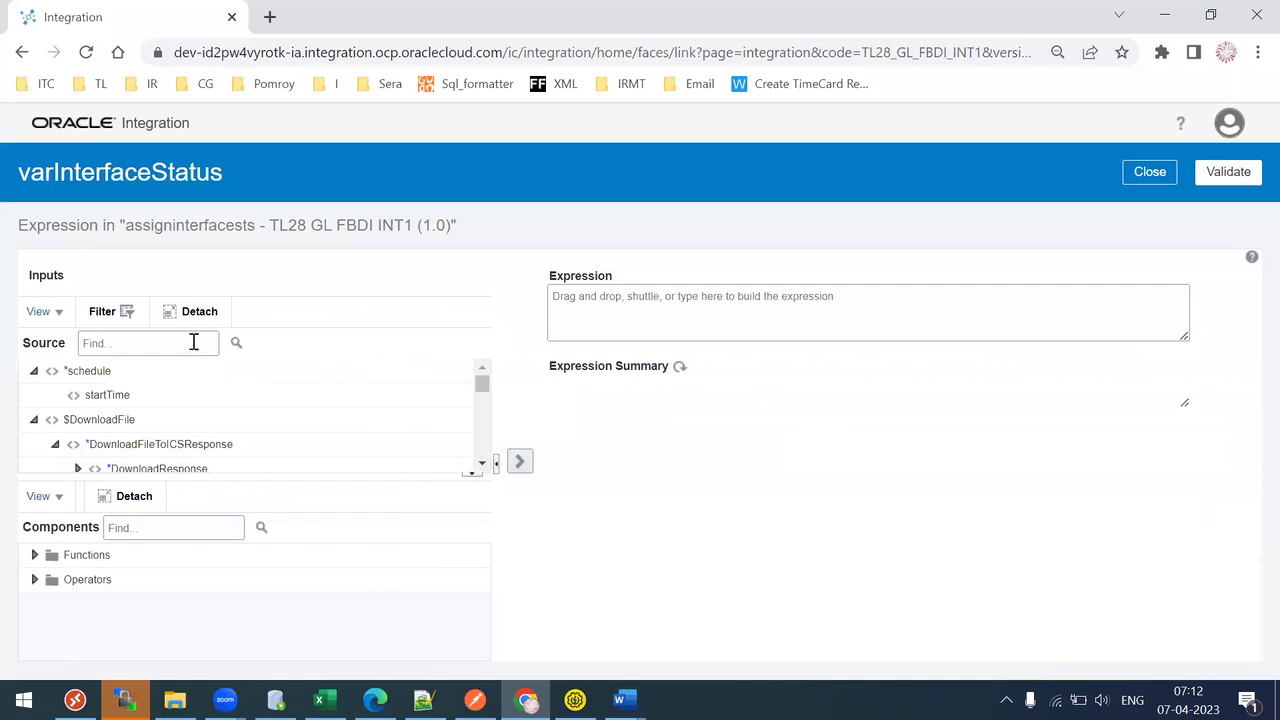
click(194, 342)
text(getint)
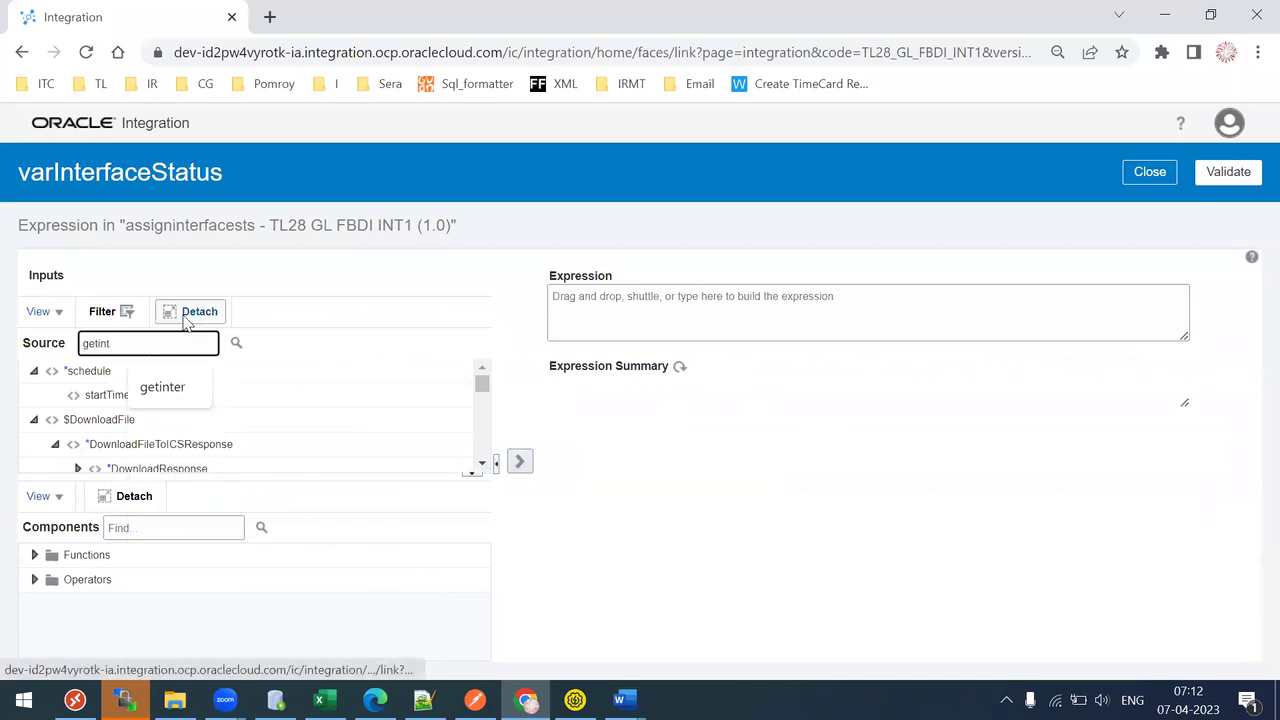
drag(150, 421, 675, 318)
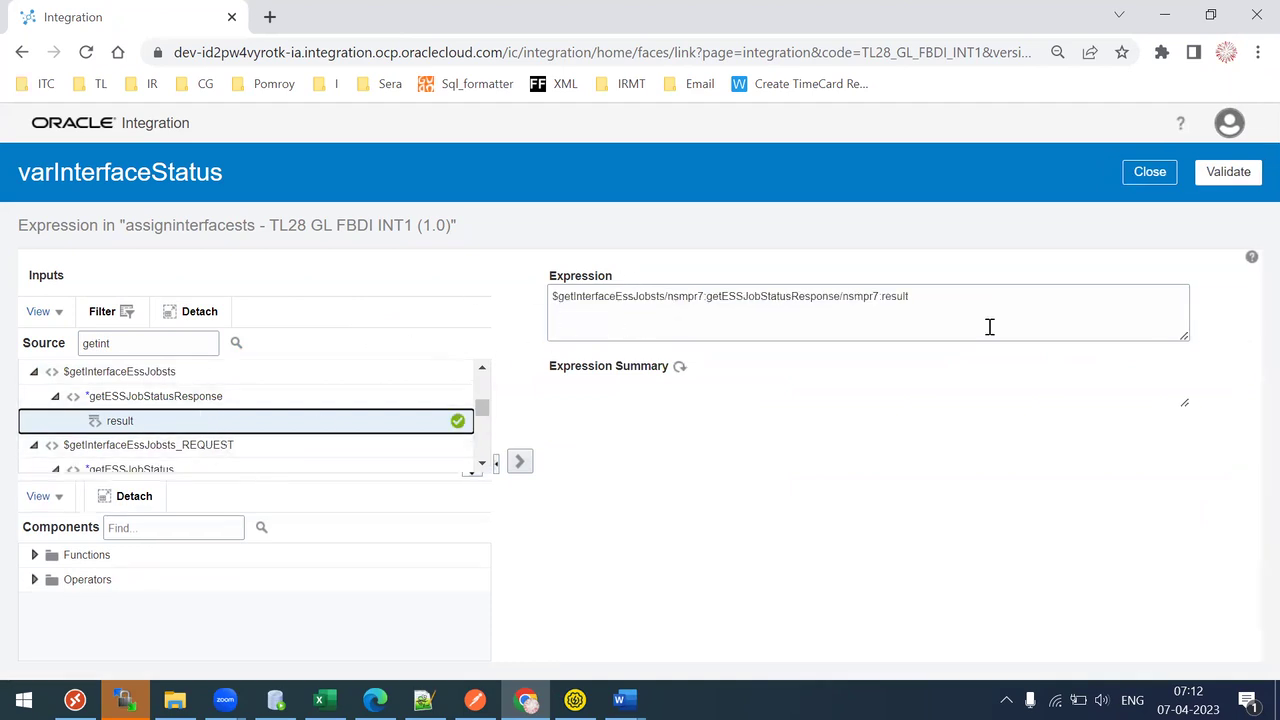
Validate and close the varInterfaceStatus expression and the assigninterfacests action, and save the integration
click(1226, 174)
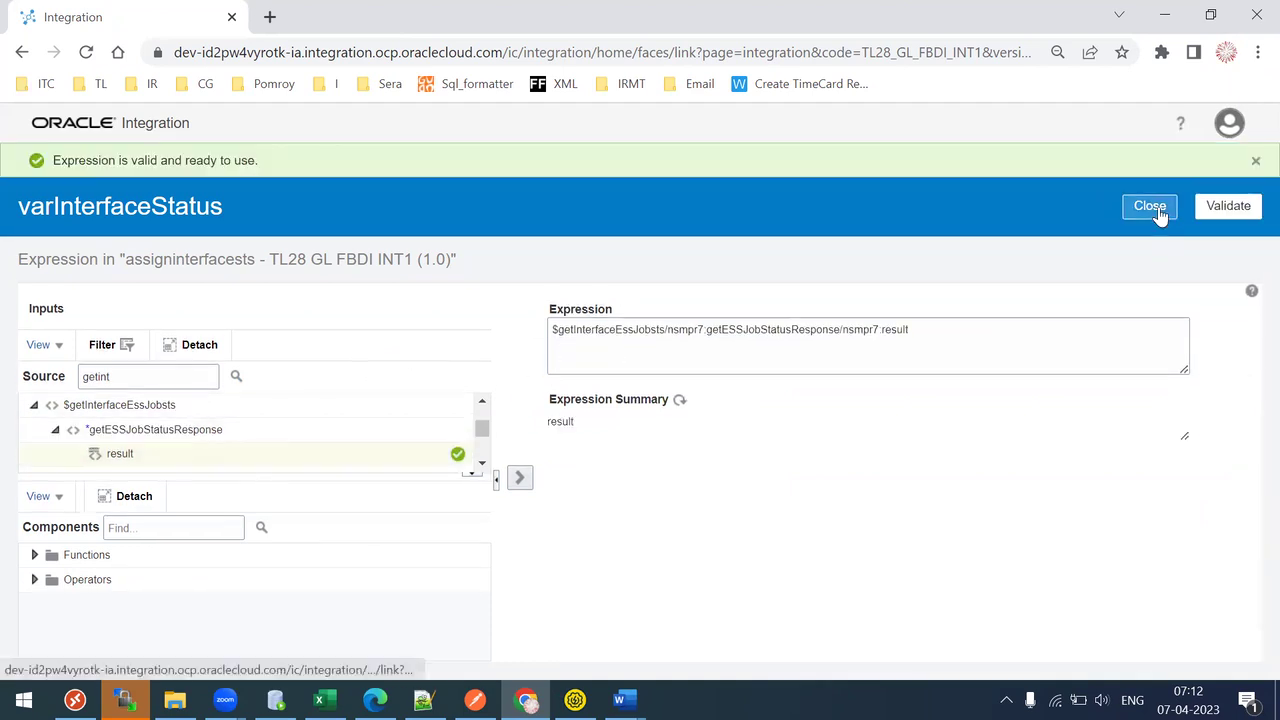
click(1149, 206)
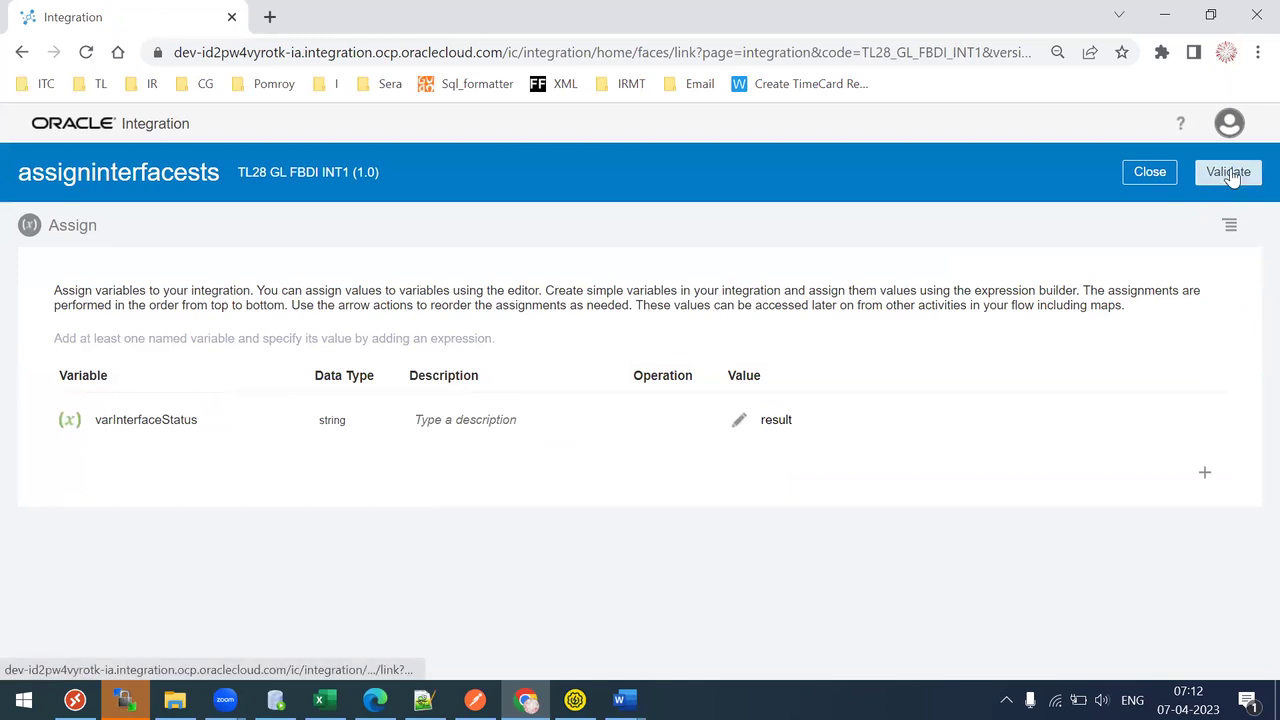
click(1144, 206)
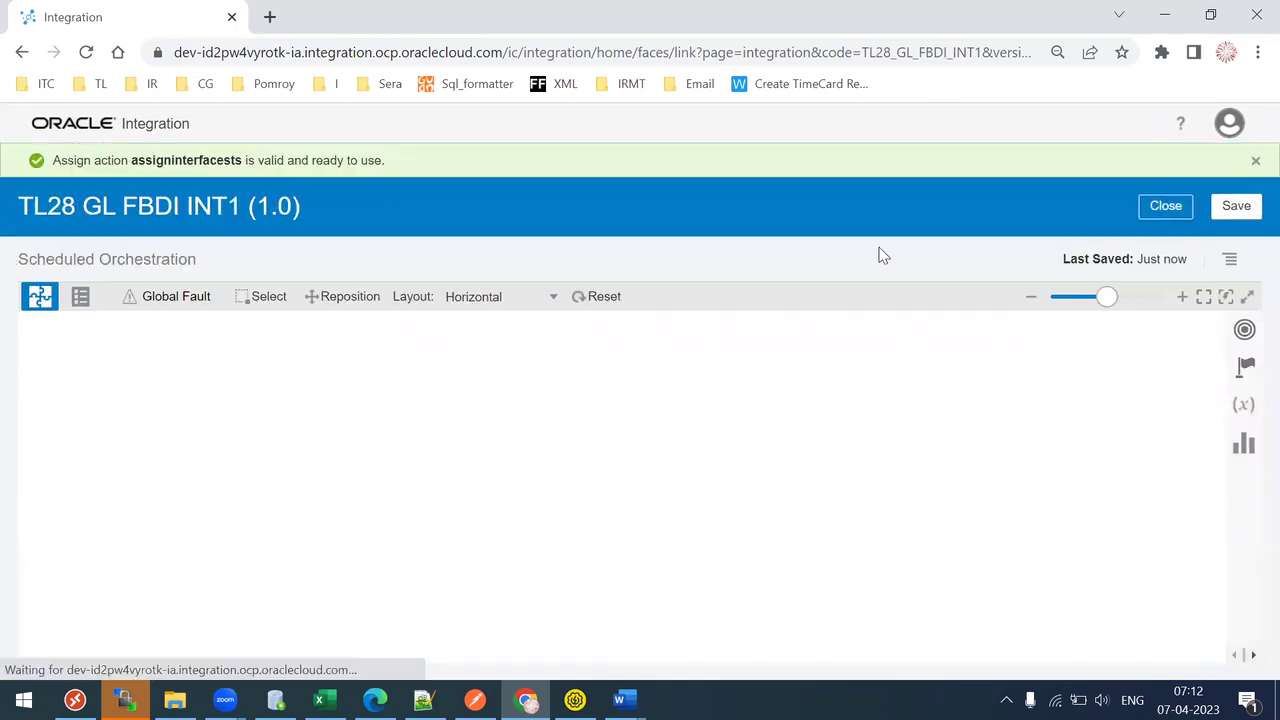
click(1236, 203)
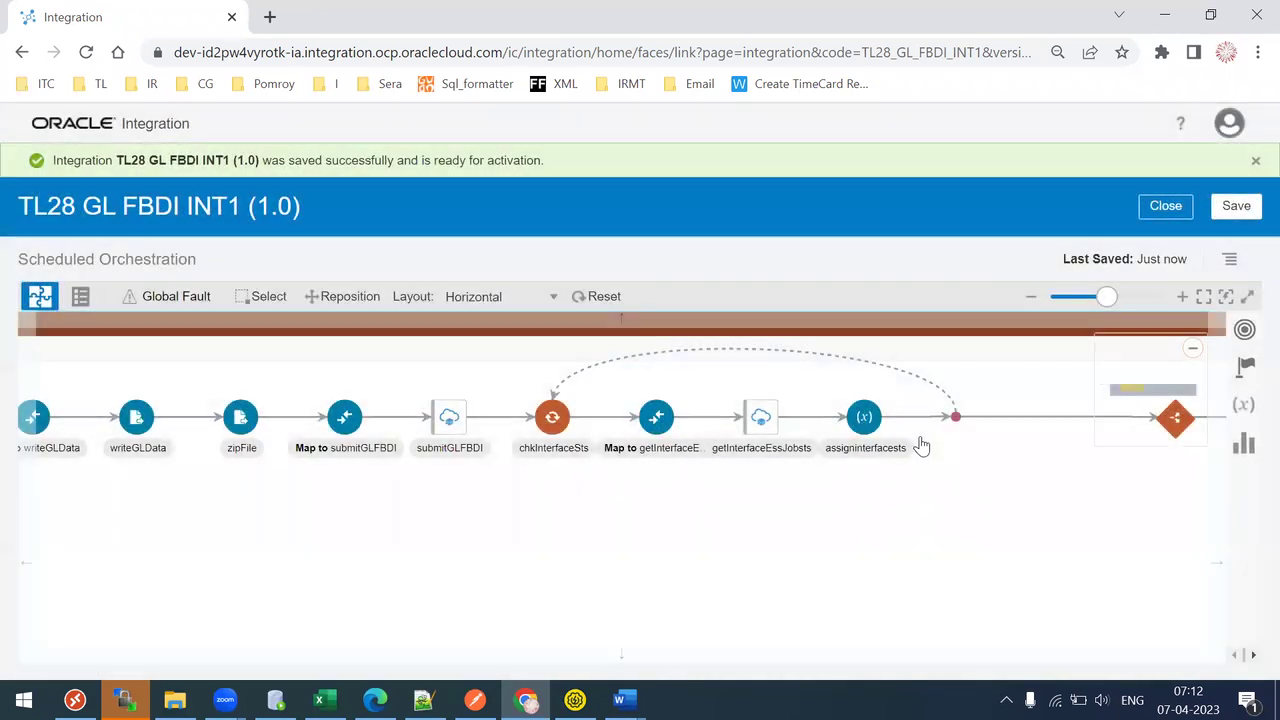
Replace the condition of the IF branch following the chkInterfaceSts loop with $varInterfaceStatus = 'SUCCEEDED', finding the variable by searching the sources for varinter
mouse_move(922, 446)
mouse_down()
mouse_move(580, 462)
mouse_move(831, 437)
mouse_move(788, 464)
mouse_up()
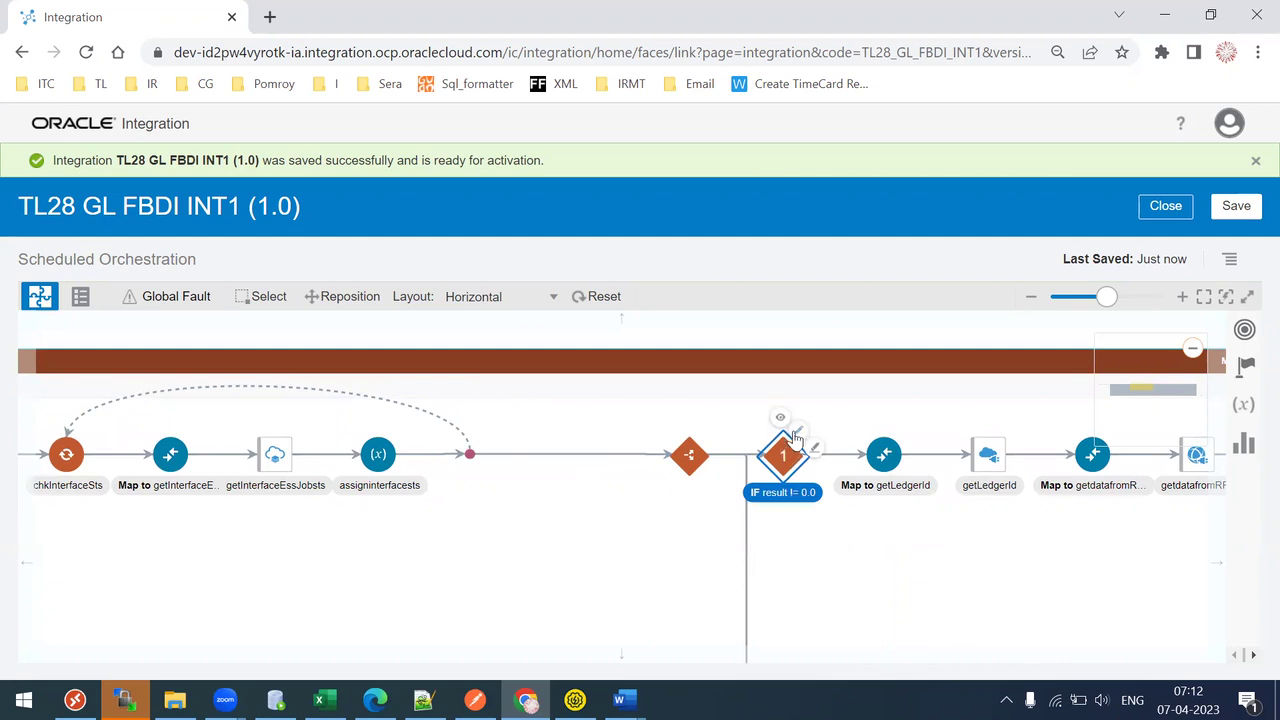
click(812, 489)
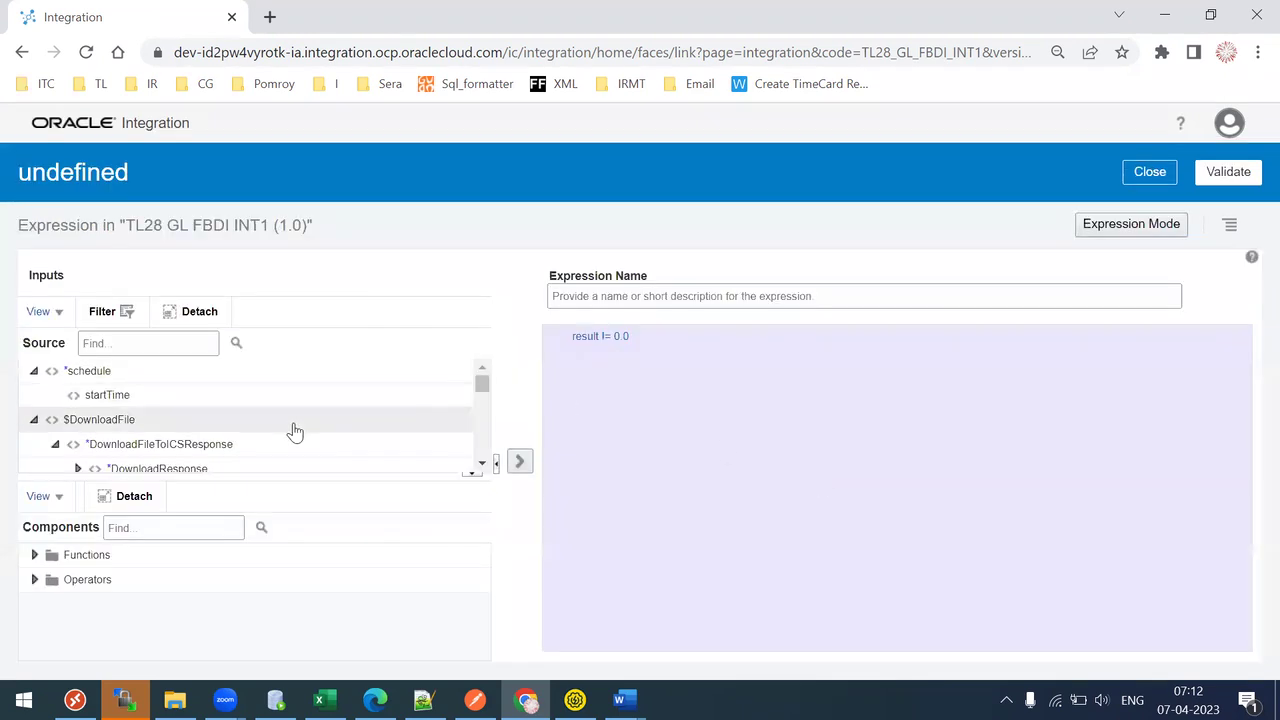
click(140, 345)
text(varinter)
key(Return)
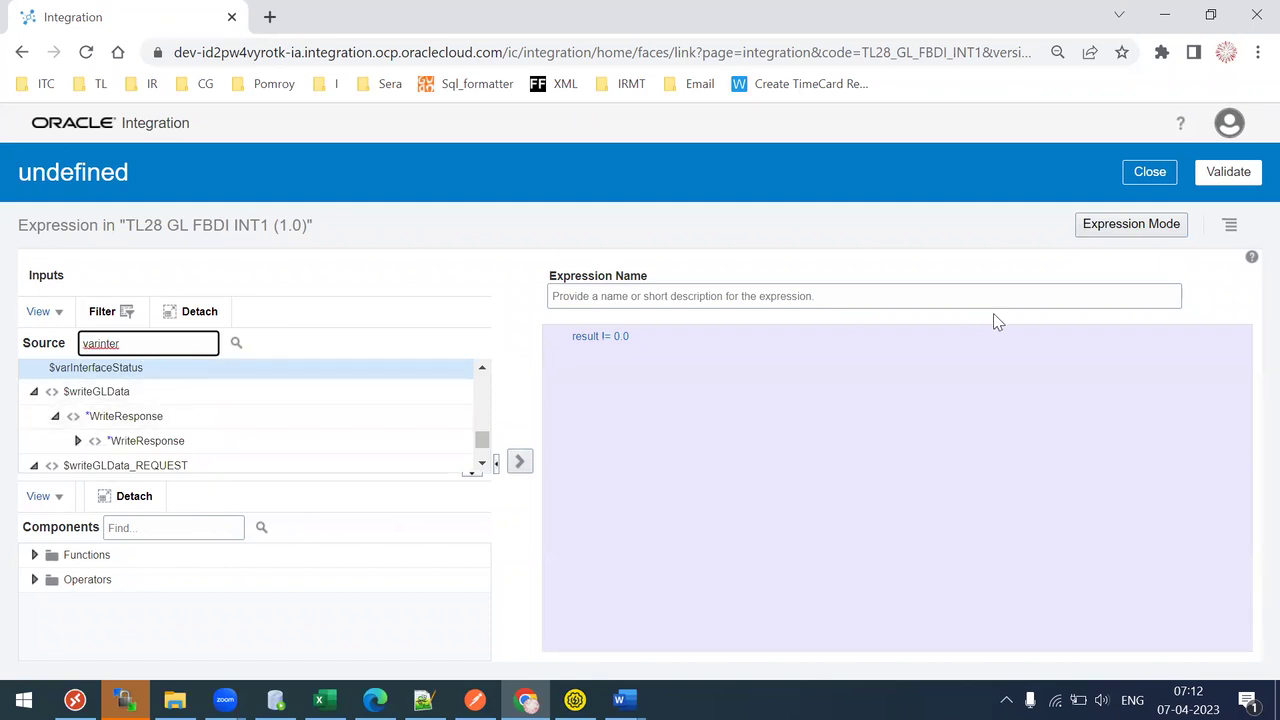
click(1133, 223)
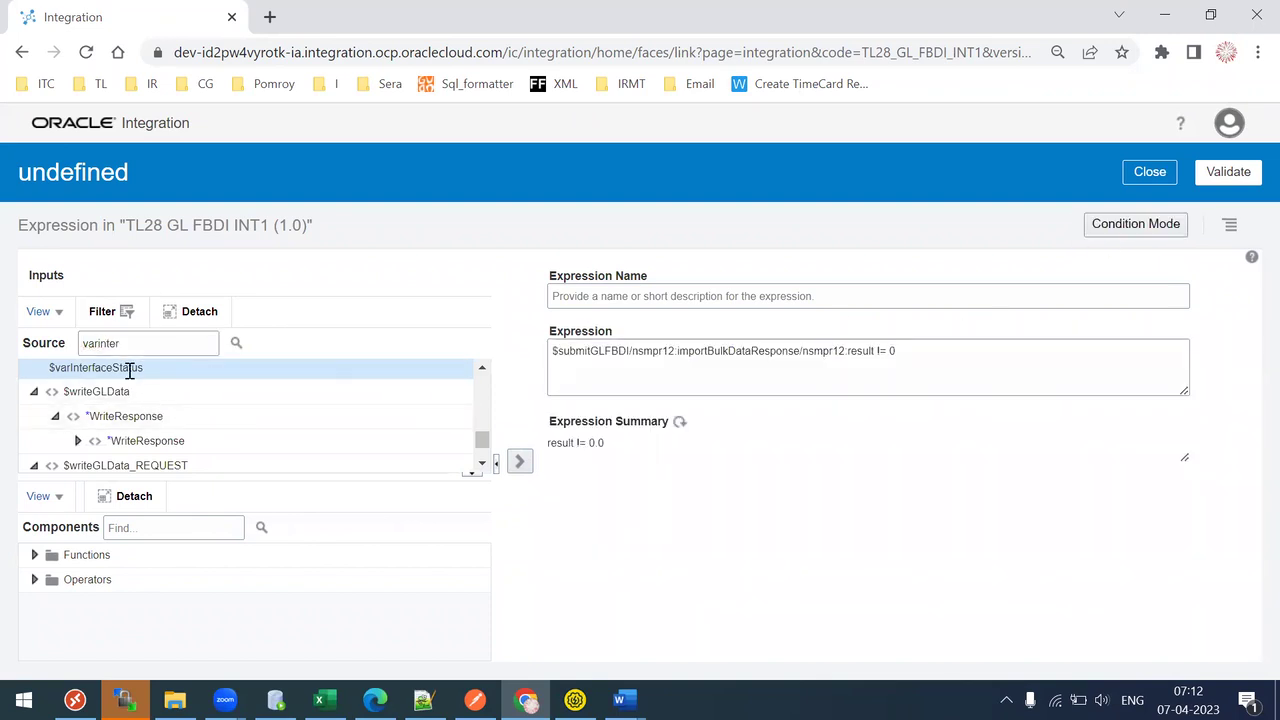
click(940, 352)
key(ctrl+a)
key(BackSpace)
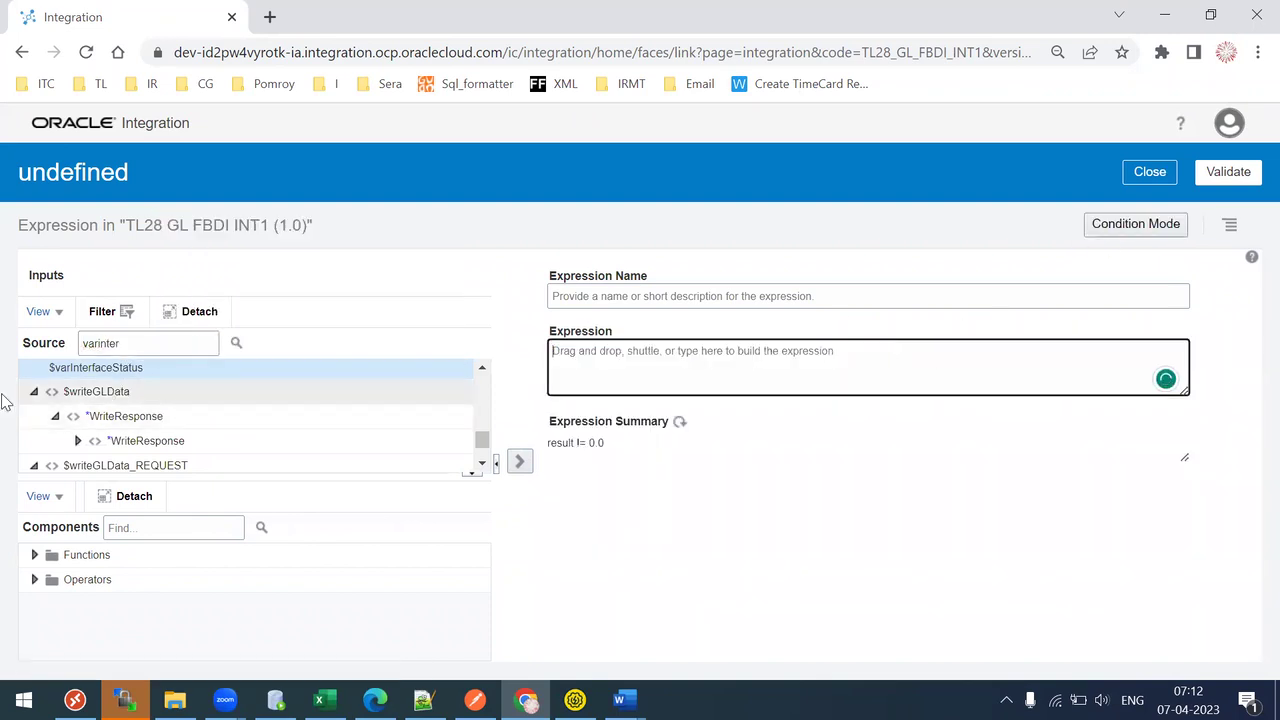
click(134, 371)
drag(134, 371, 925, 346)
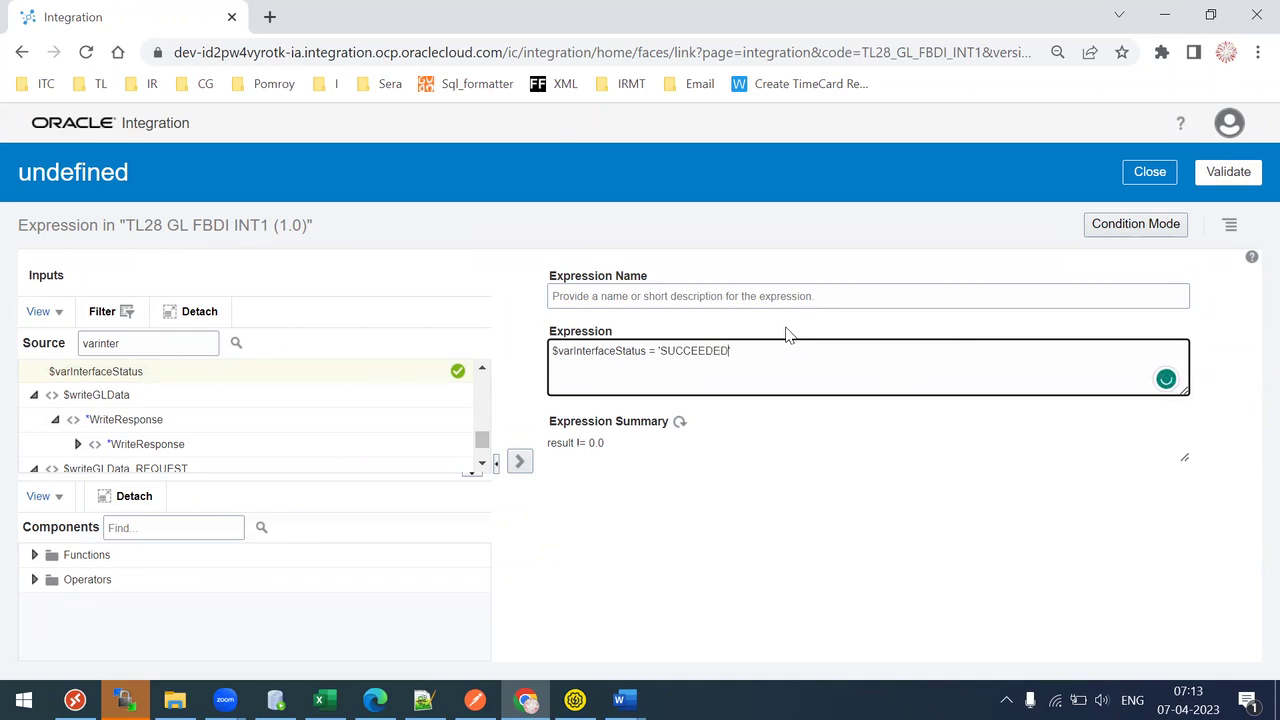
Validate and close the IF branch expression, and save the integration
click(1226, 172)
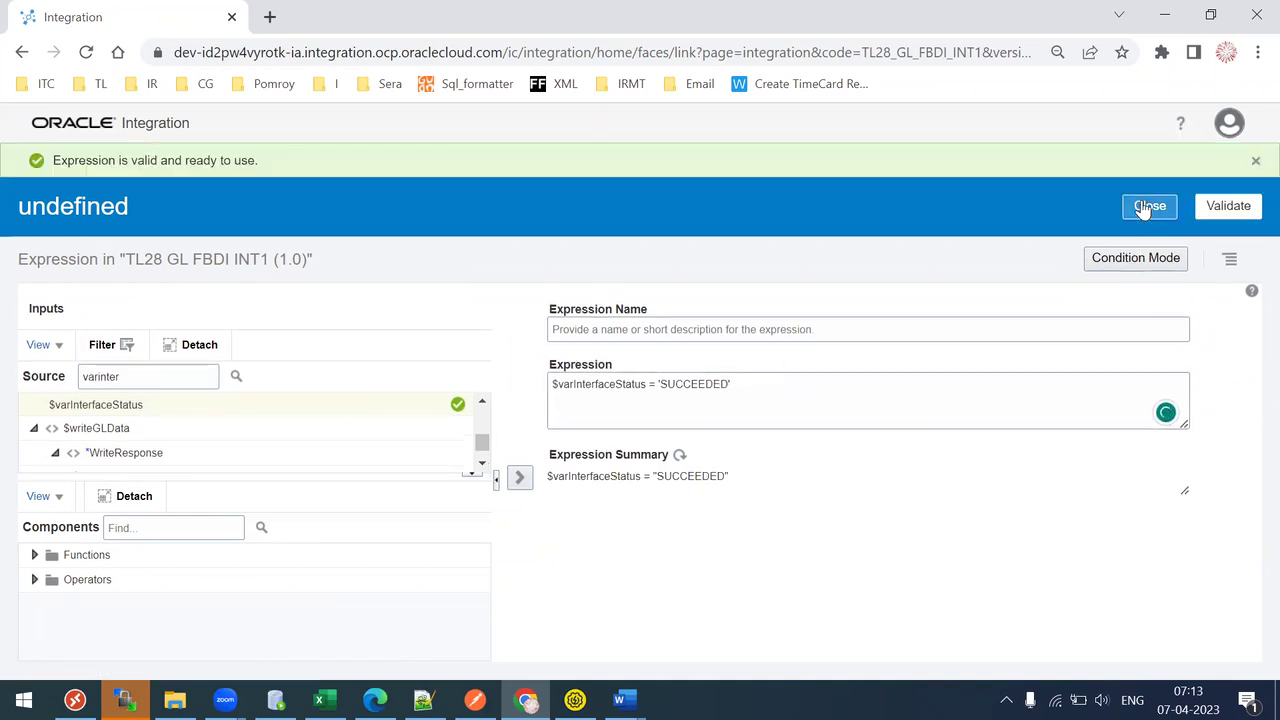
click(1128, 207)
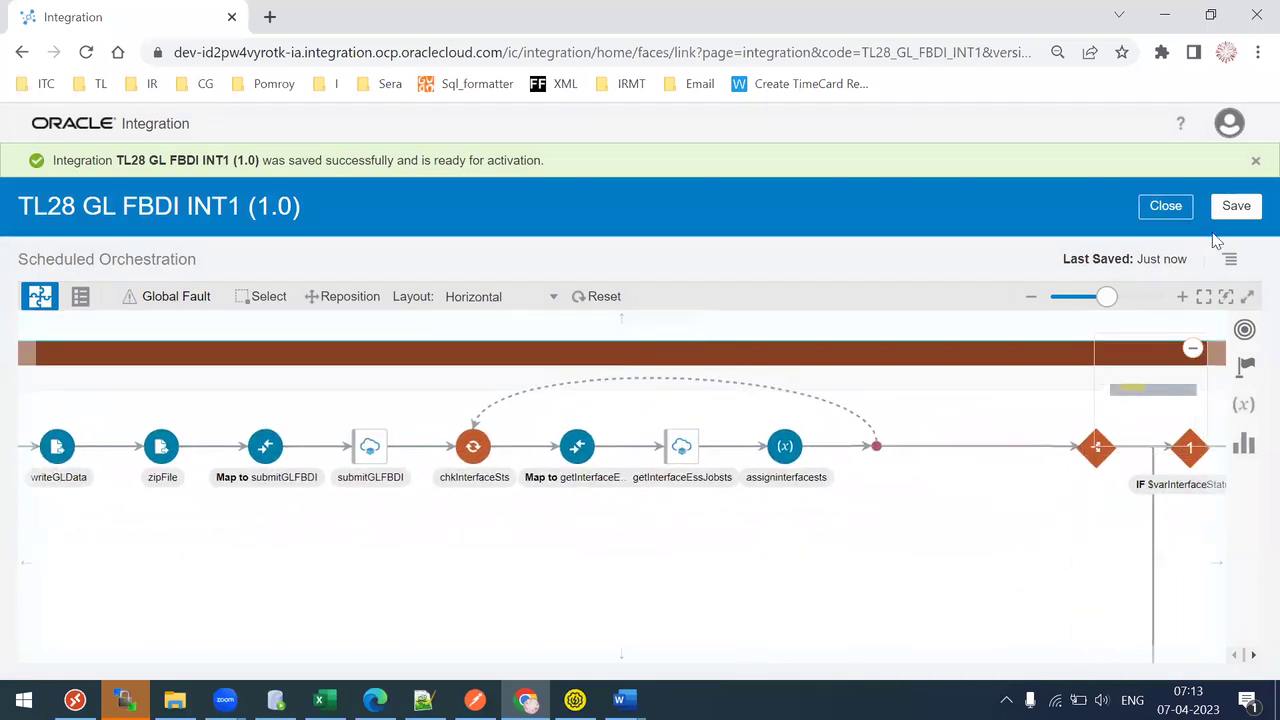
click(1238, 210)
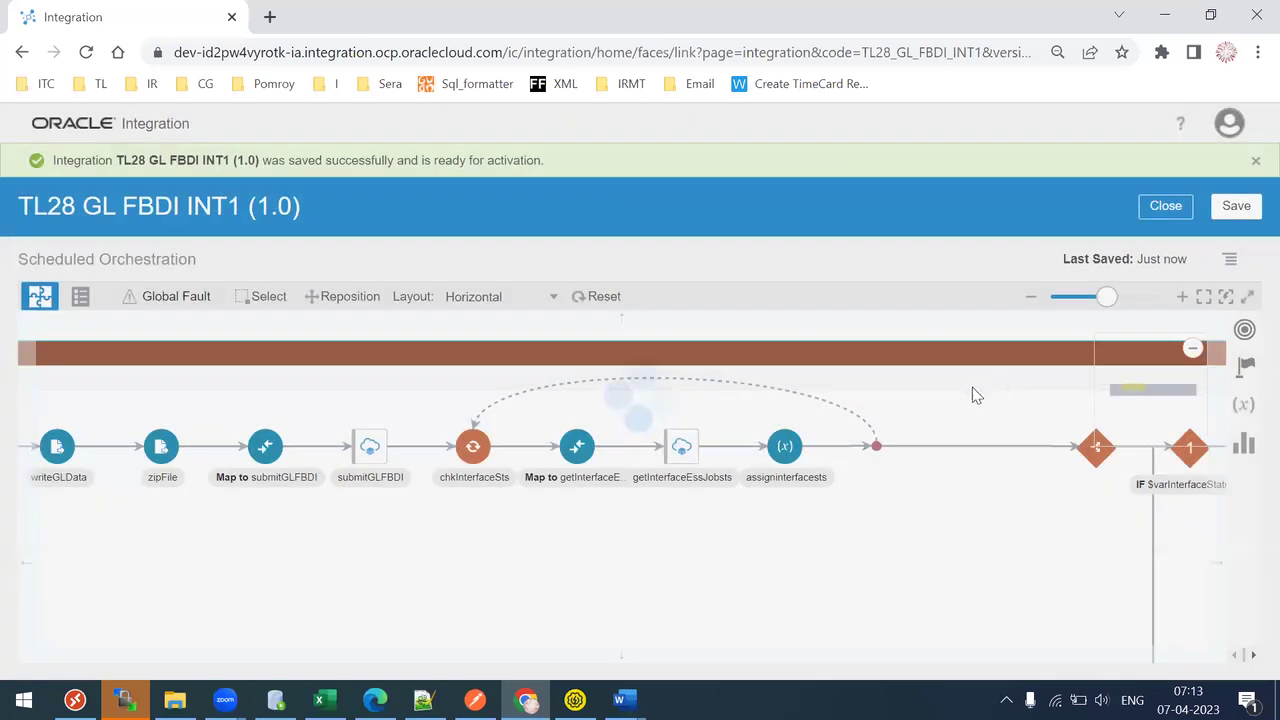
Review the flow from submitGLFBDI through the interface status loop and IF branch to submitJournalImport
click(547, 430)
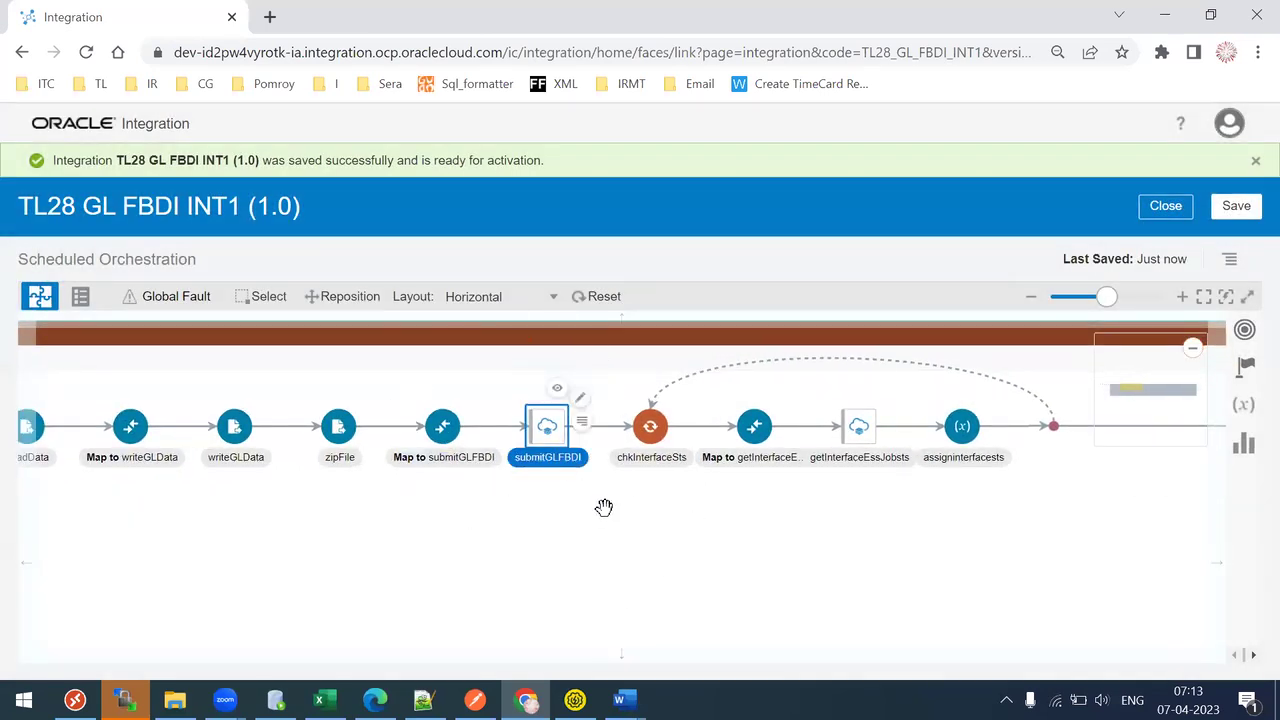
drag(741, 511, 424, 514)
drag(806, 520, 409, 526)
drag(797, 539, 615, 537)
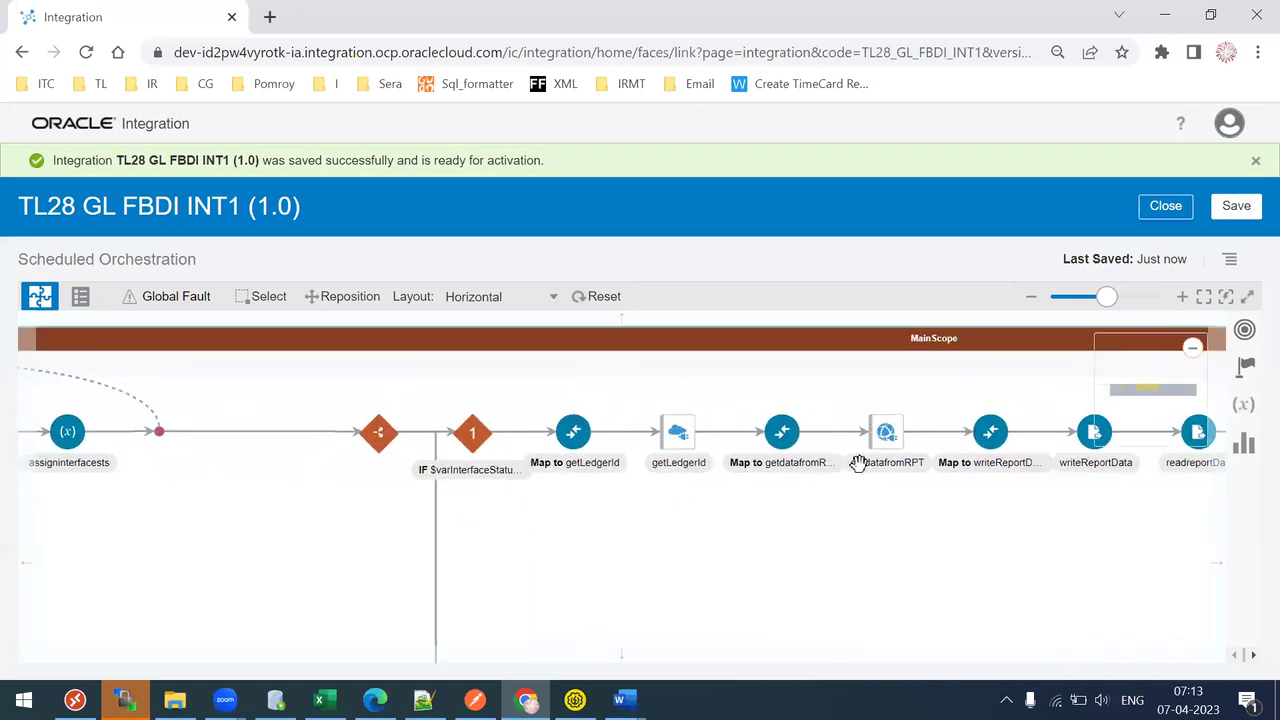
drag(854, 469, 717, 438)
drag(803, 563, 706, 577)
drag(751, 520, 524, 549)
drag(689, 554, 572, 570)
drag(785, 474, 583, 457)
click(582, 455)
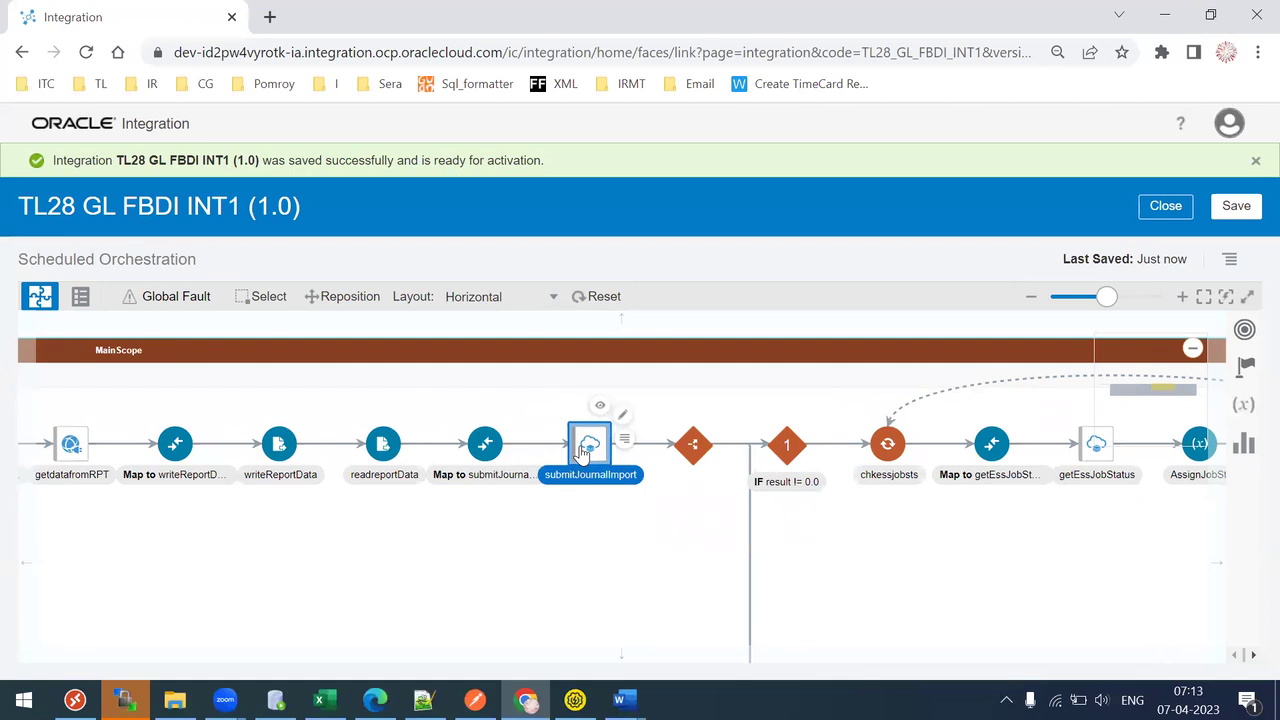
mouse_move(583, 452)
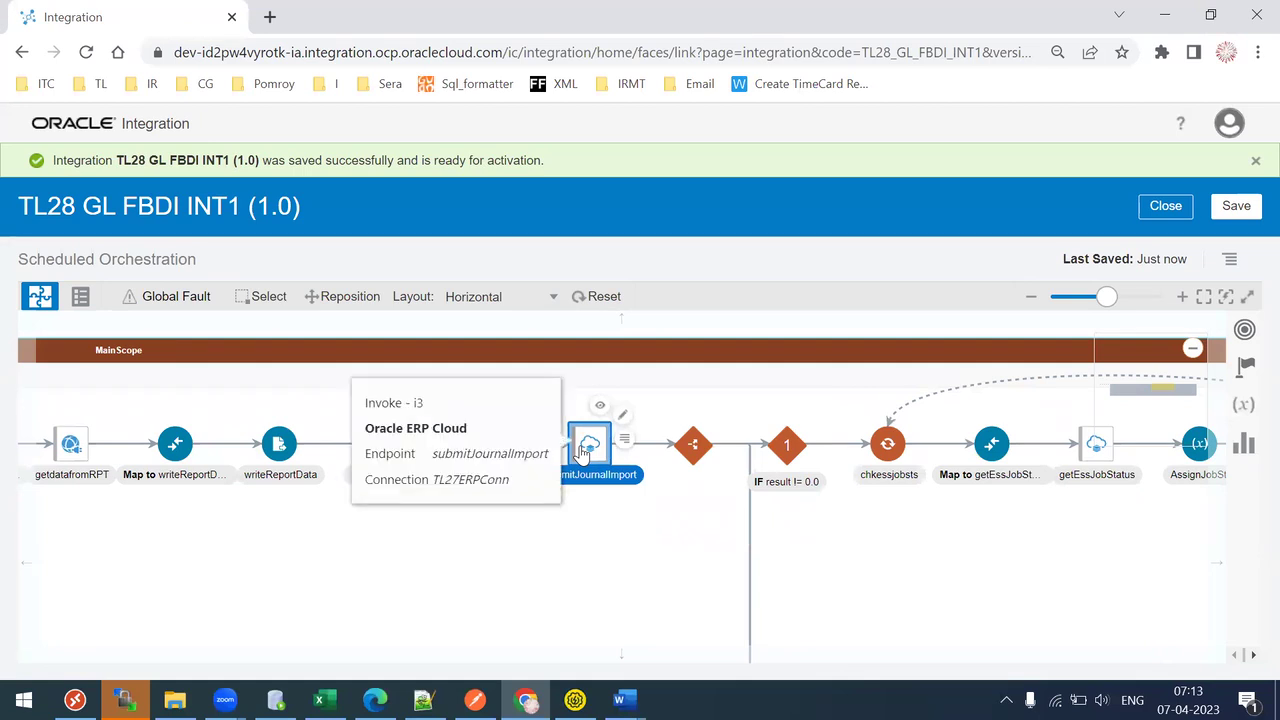
Examine the chkessjobsts loop condition and its job status steps, and return to the start of the flow
drag(949, 543, 721, 560)
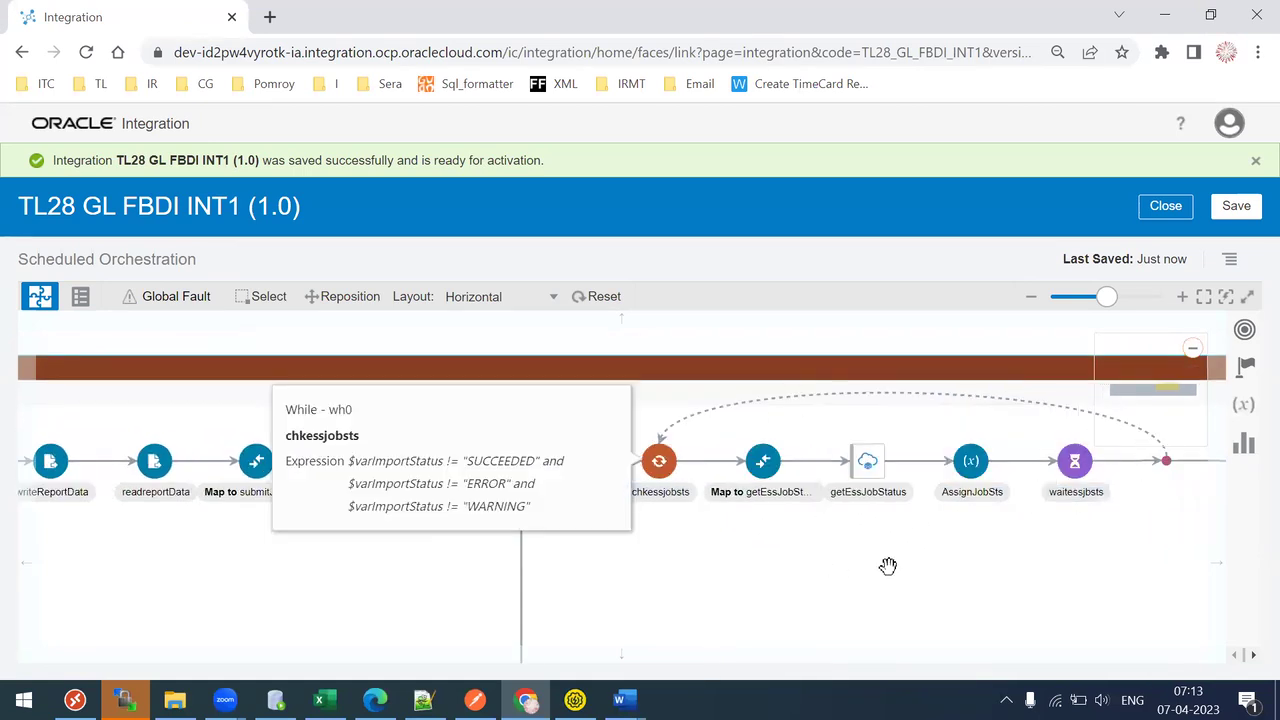
drag(600, 546, 405, 506)
drag(910, 486, 760, 455)
drag(866, 541, 1129, 533)
drag(341, 548, 537, 561)
drag(110, 473, 414, 543)
drag(174, 512, 323, 543)
drag(409, 574, 888, 571)
Save and close the integration, and activate it with Enable Tracing and Include Payload selected
click(1238, 210)
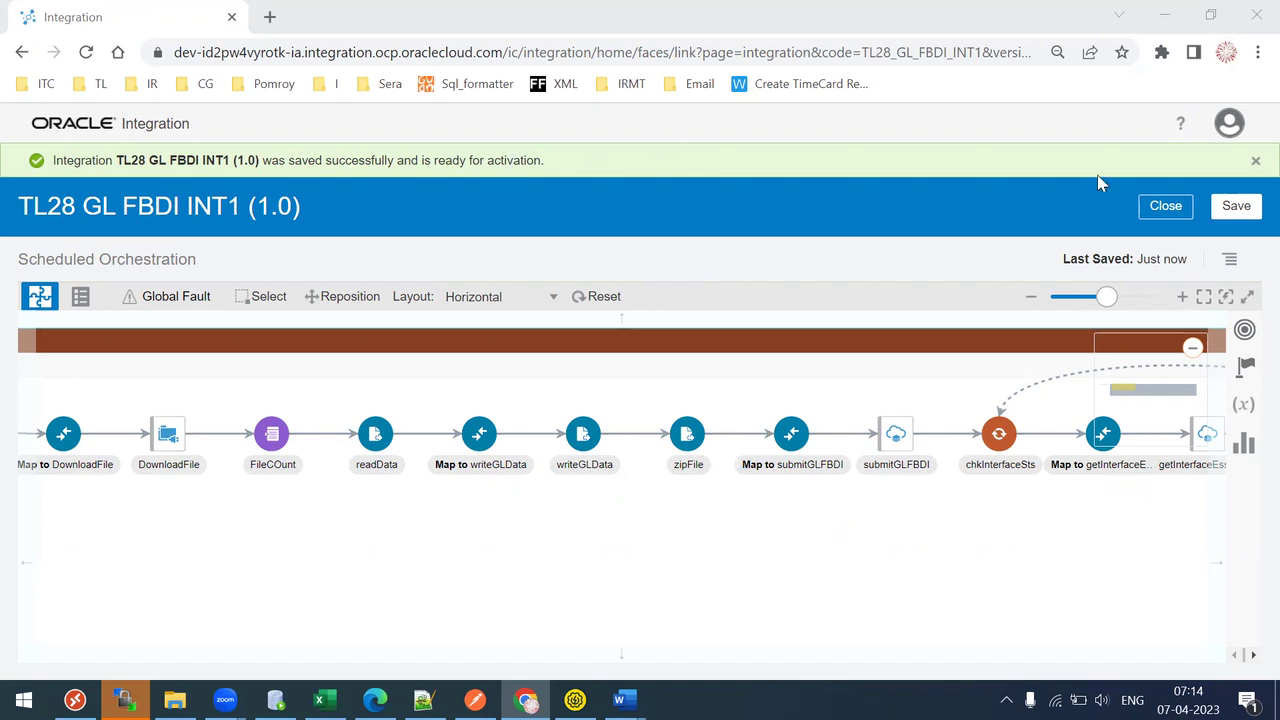
click(1163, 206)
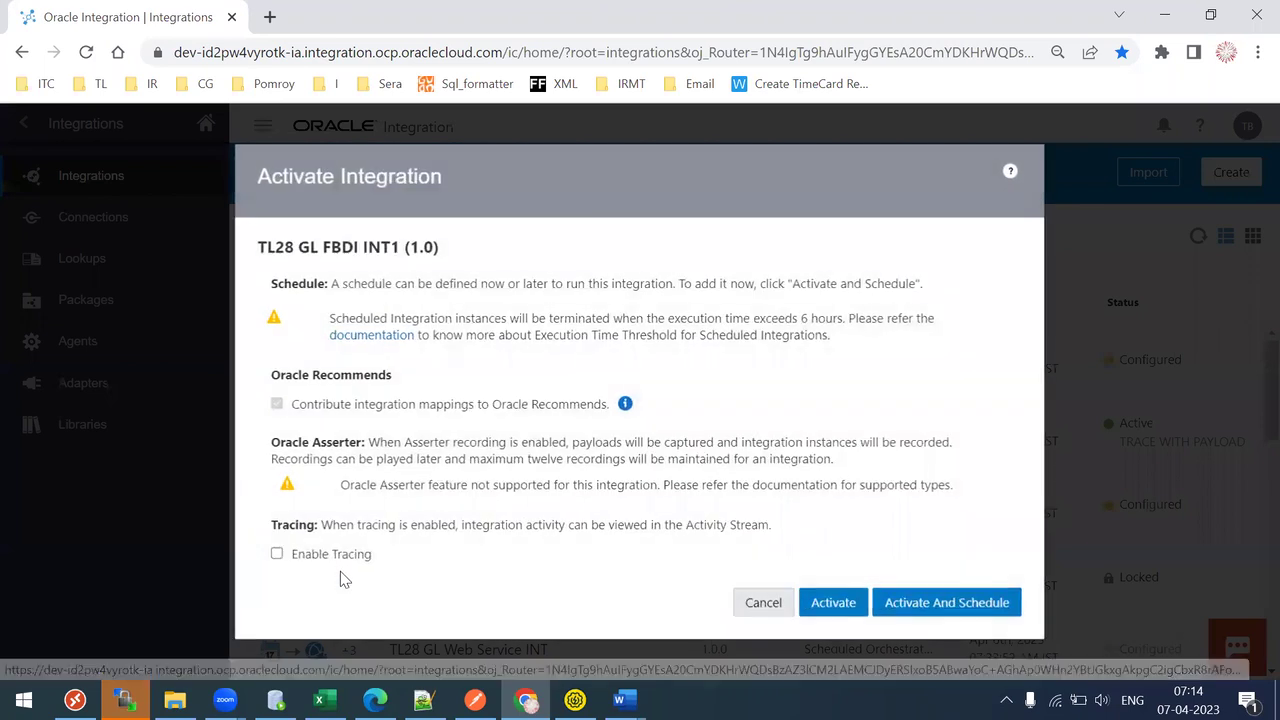
click(340, 558)
click(343, 582)
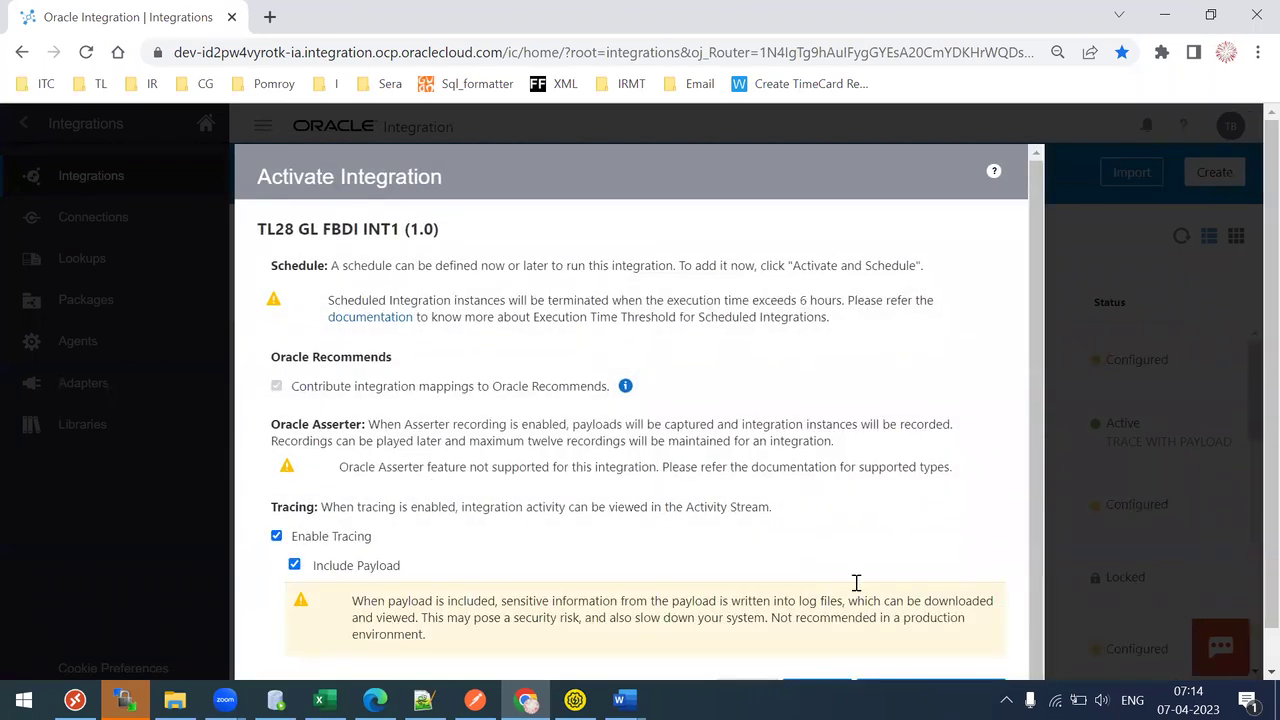
scroll(855, 578, down, 2)
click(817, 655)
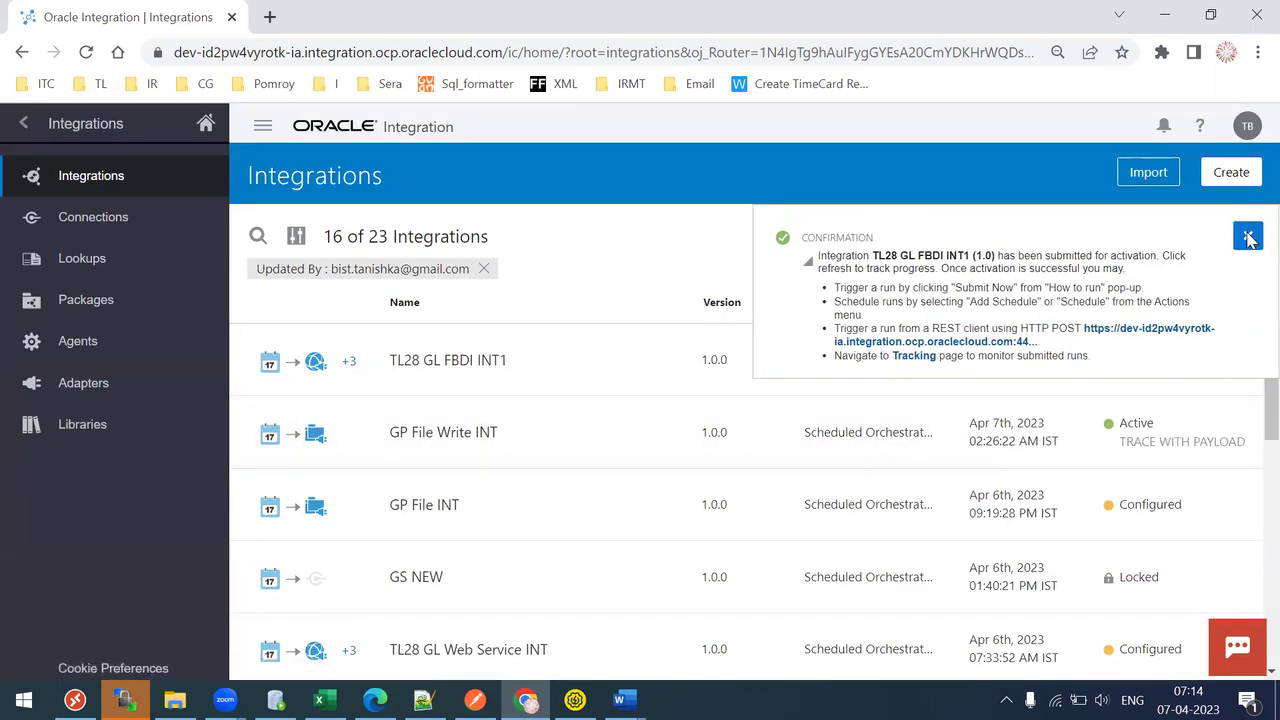
Refresh the integrations list, submit TL28 GL FBDI INT1 to run now and open the submitted run's tracking entry
click(1248, 236)
click(1200, 238)
click(1200, 238)
click(1200, 238)
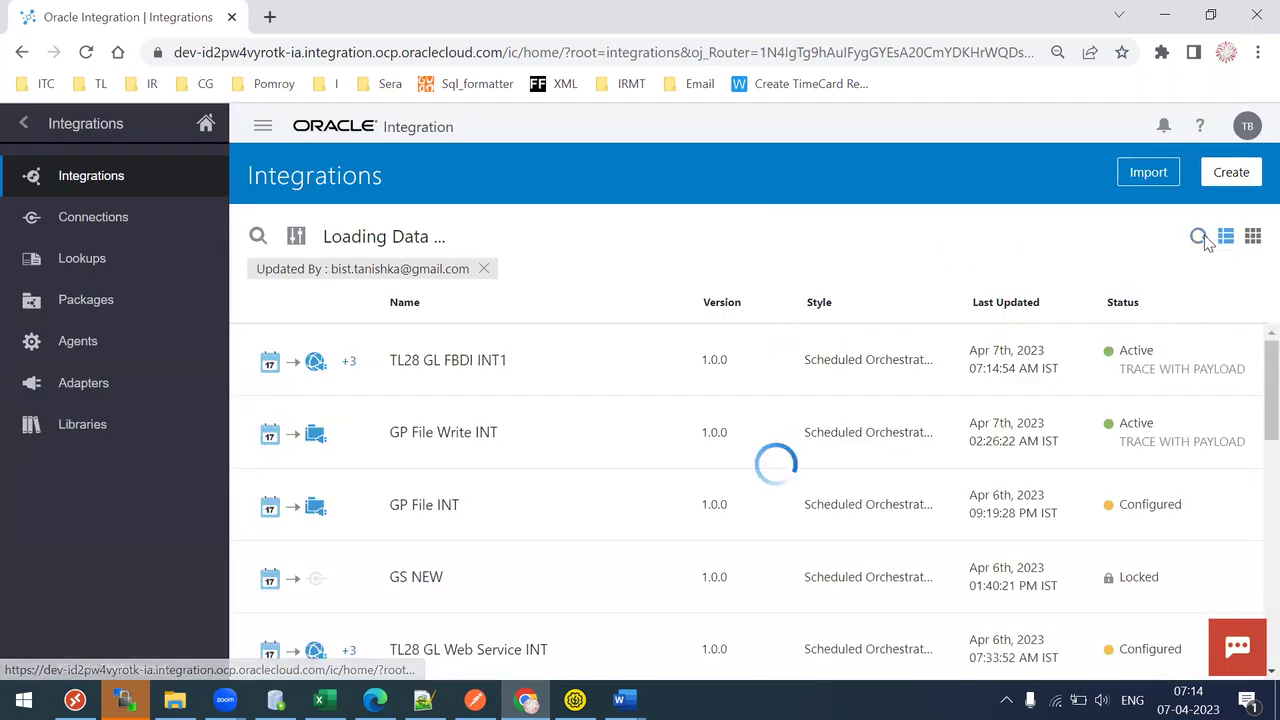
mouse_move(1035, 359)
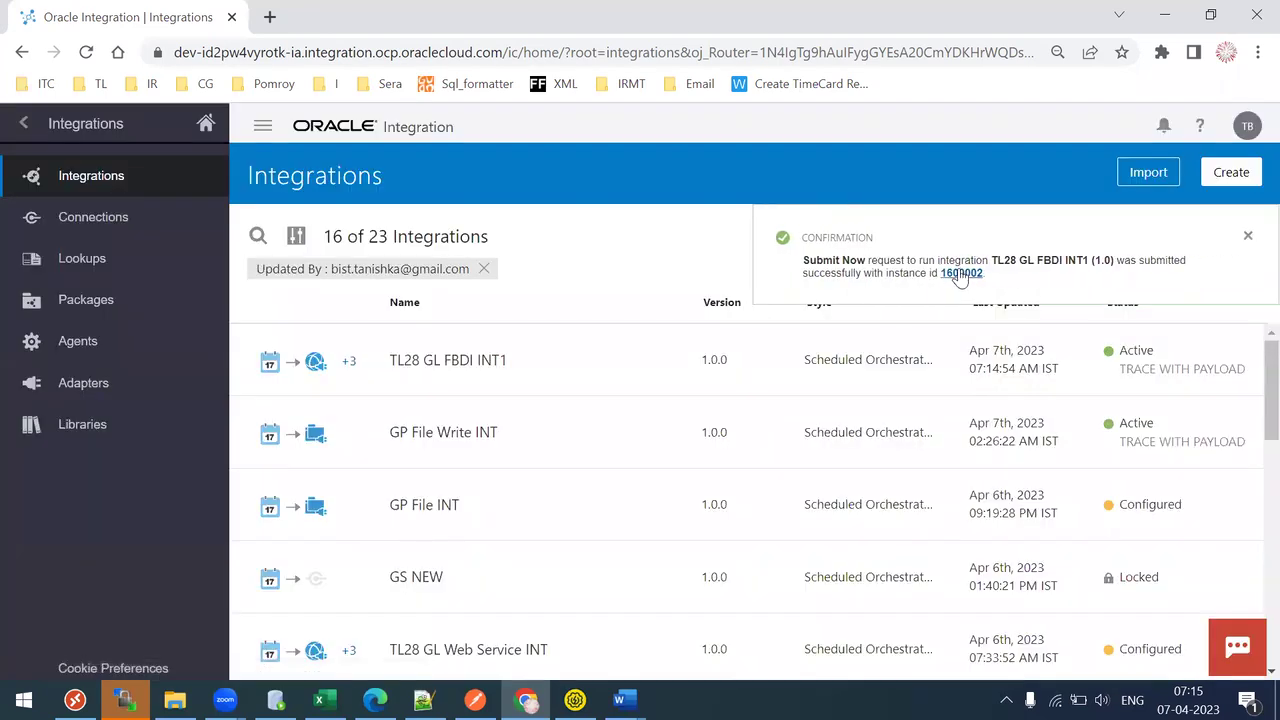
click(960, 273)
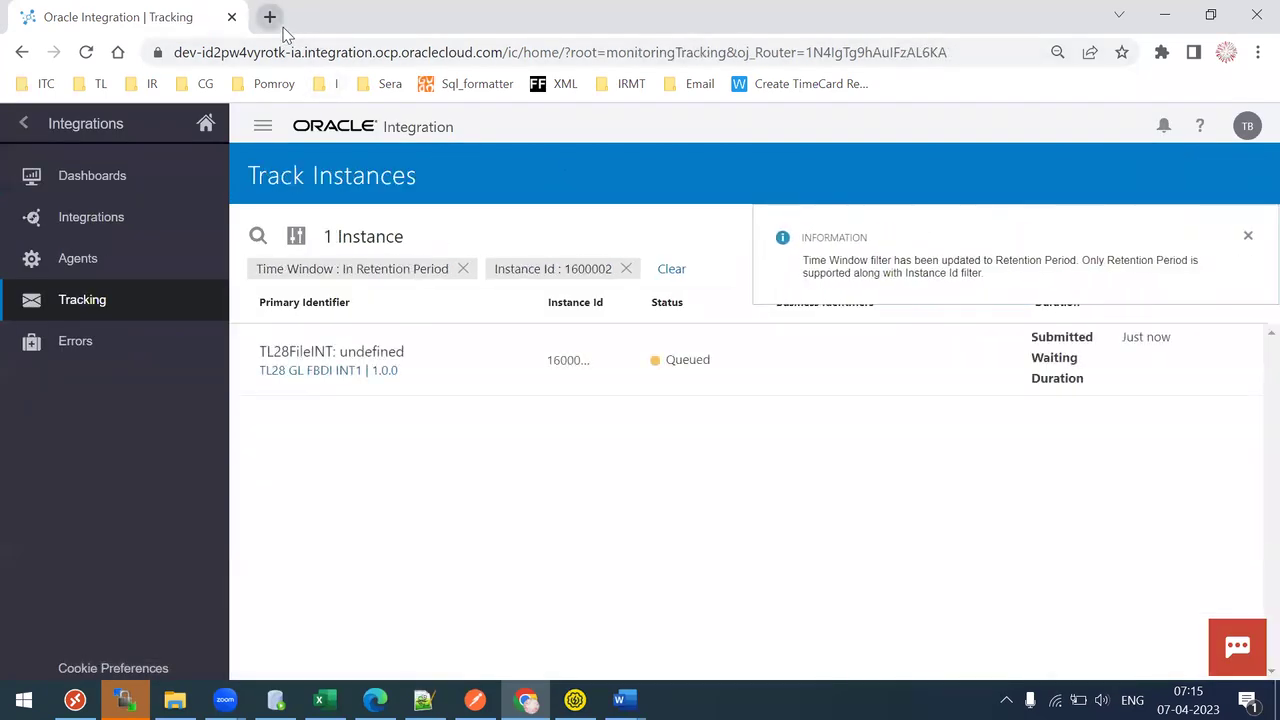
Open the bookmarked CGDEV instance in a new browser tab and sign in to Oracle Applications Cloud
click(269, 17)
click(197, 84)
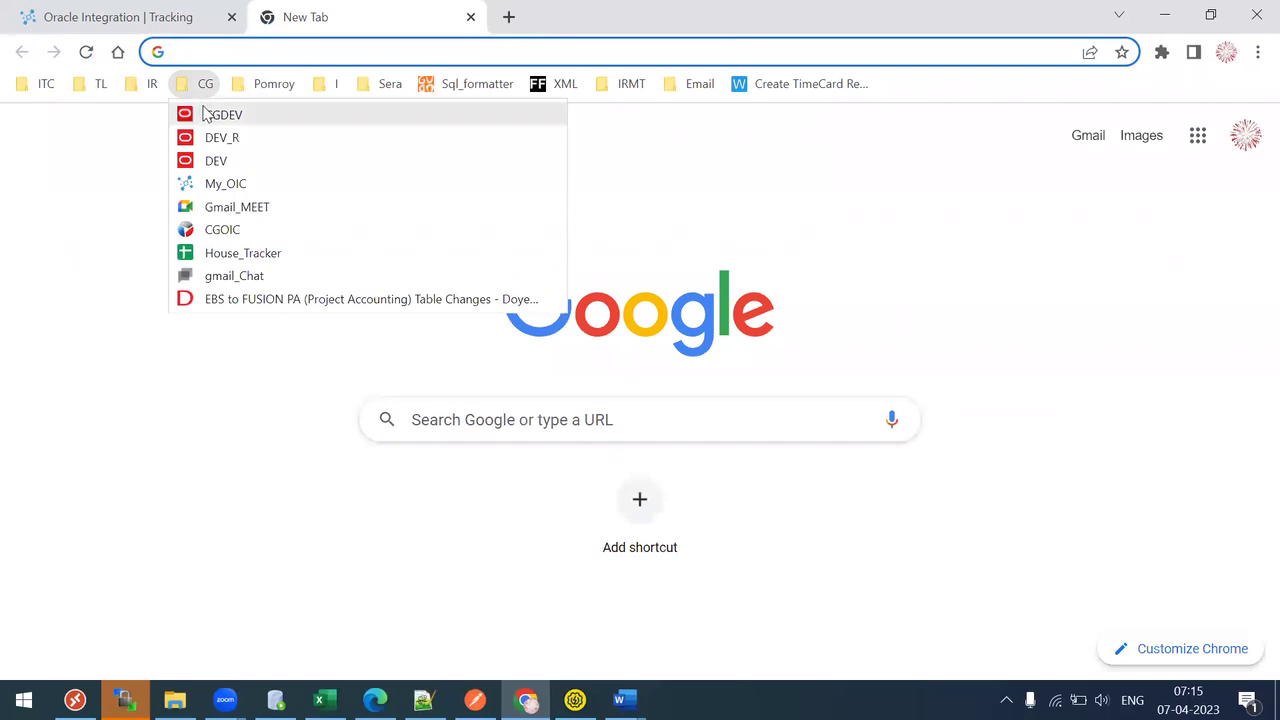
click(220, 115)
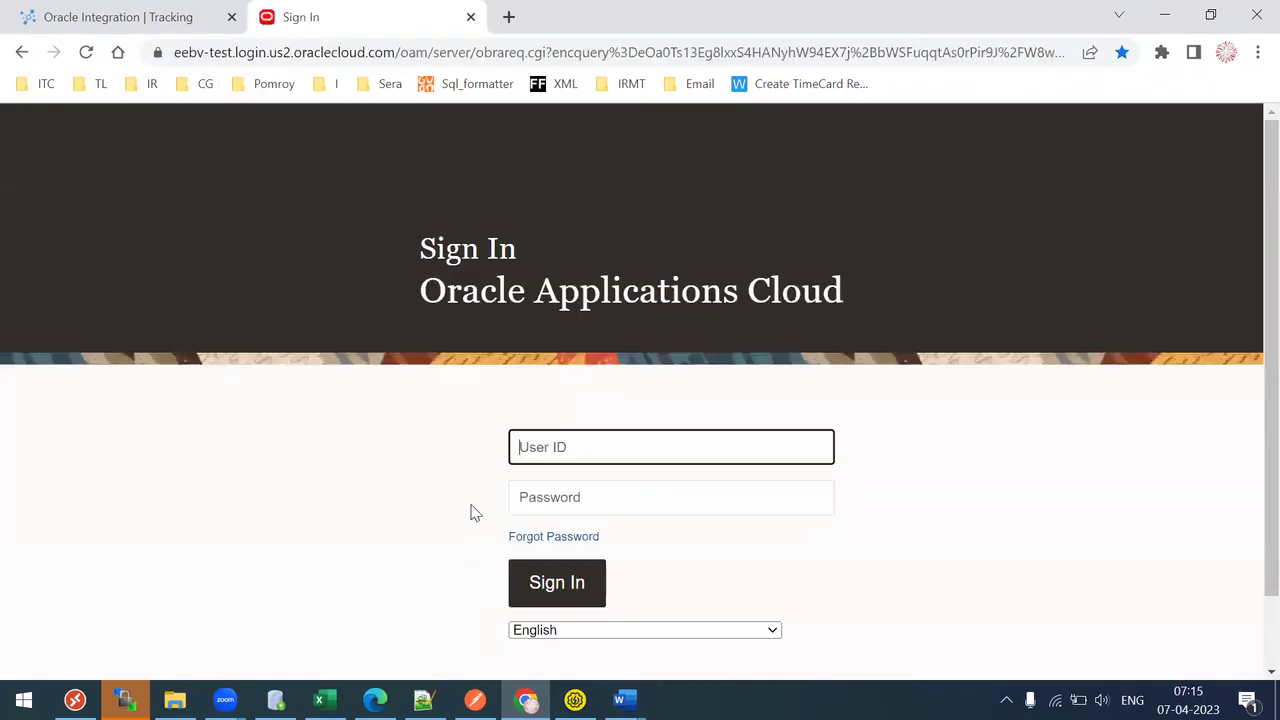
click(557, 590)
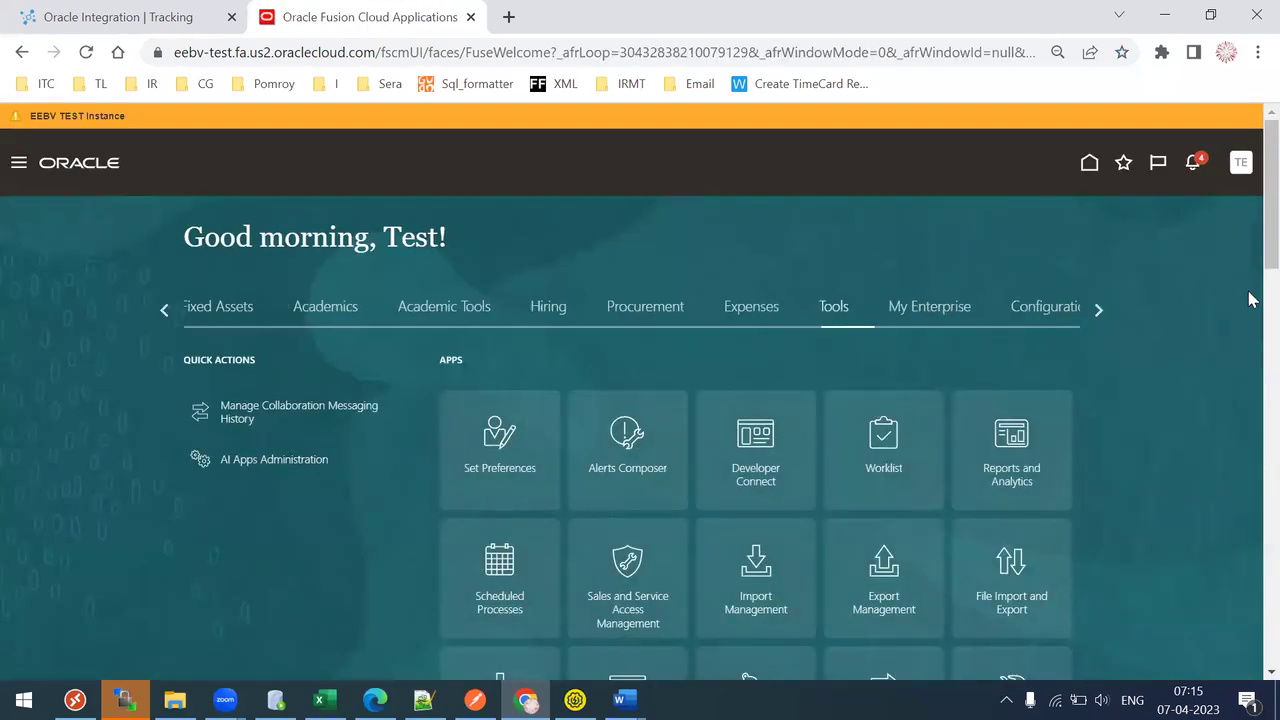
Open Scheduled Processes and check the status of Load Interface File for Import, refreshing the process list as needed
scroll(1249, 253, down, 1)
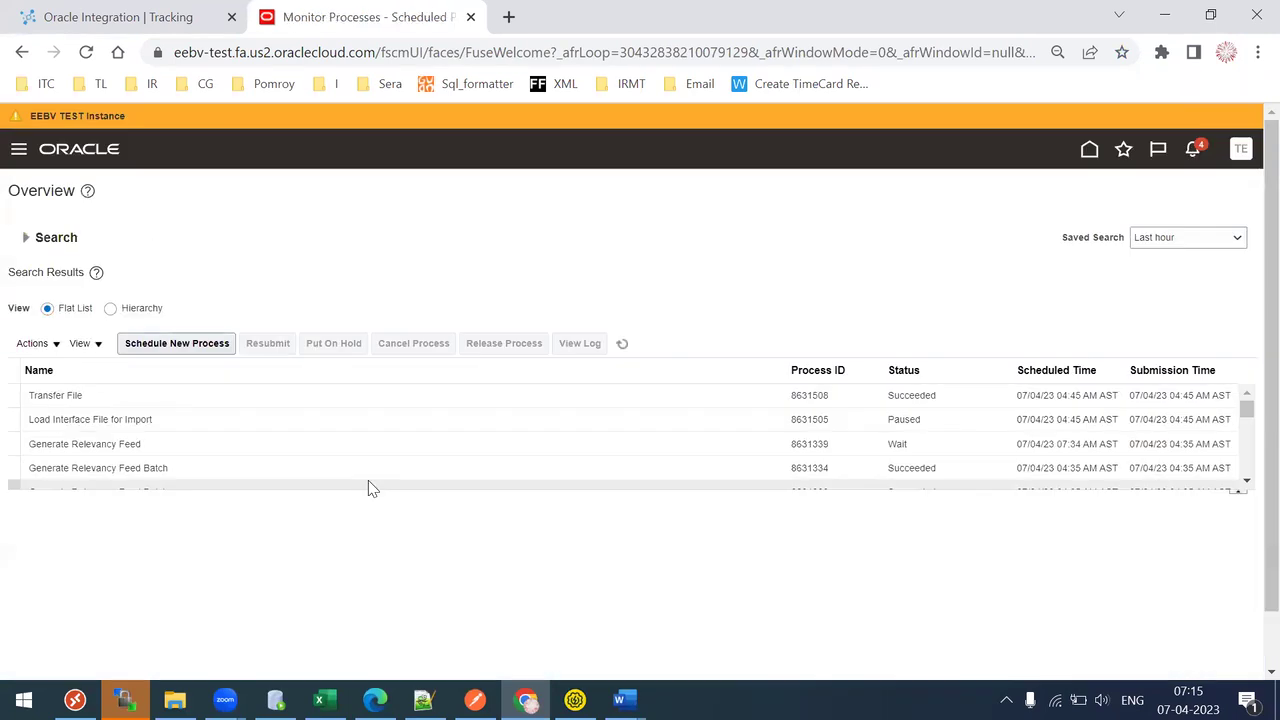
click(237, 414)
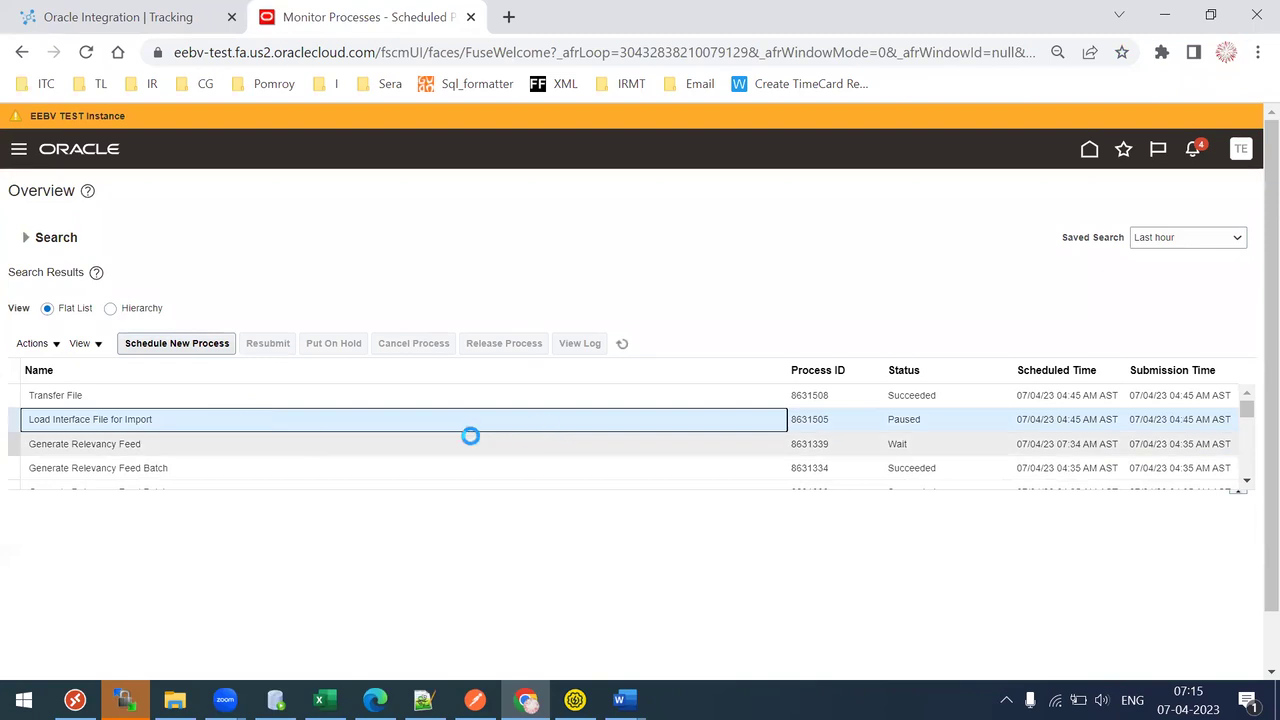
click(621, 344)
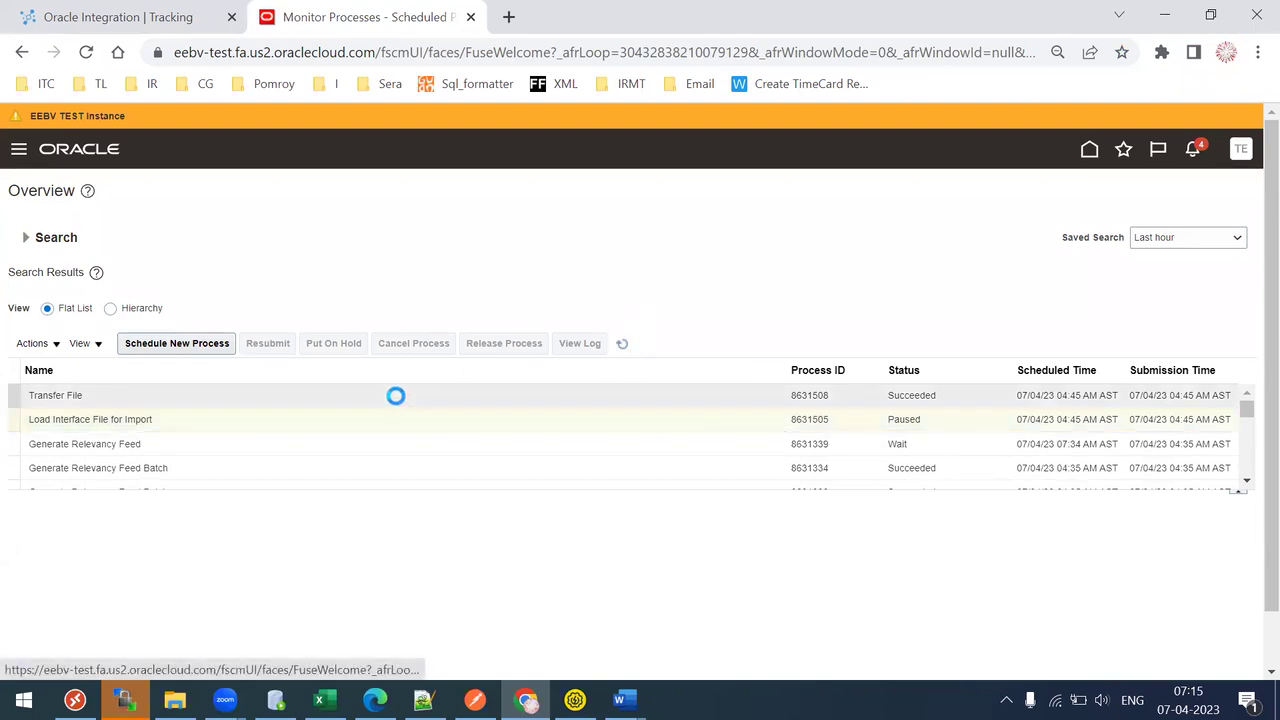
click(622, 344)
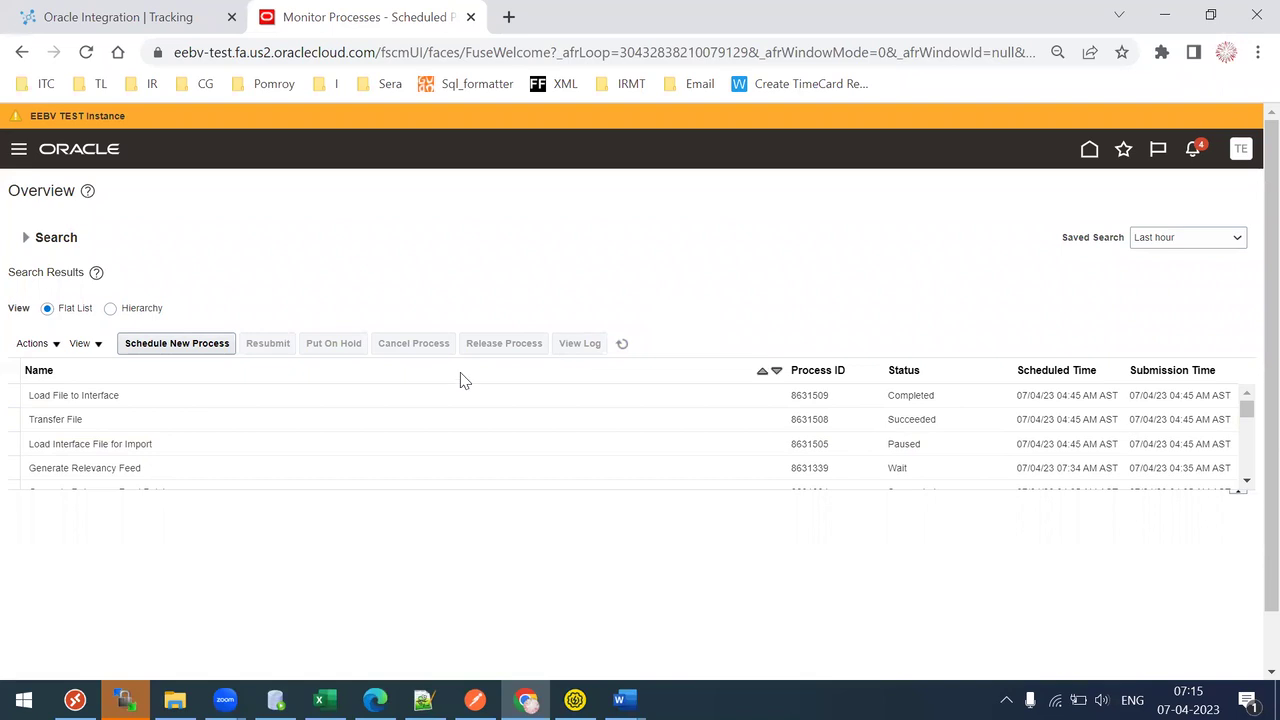
click(422, 444)
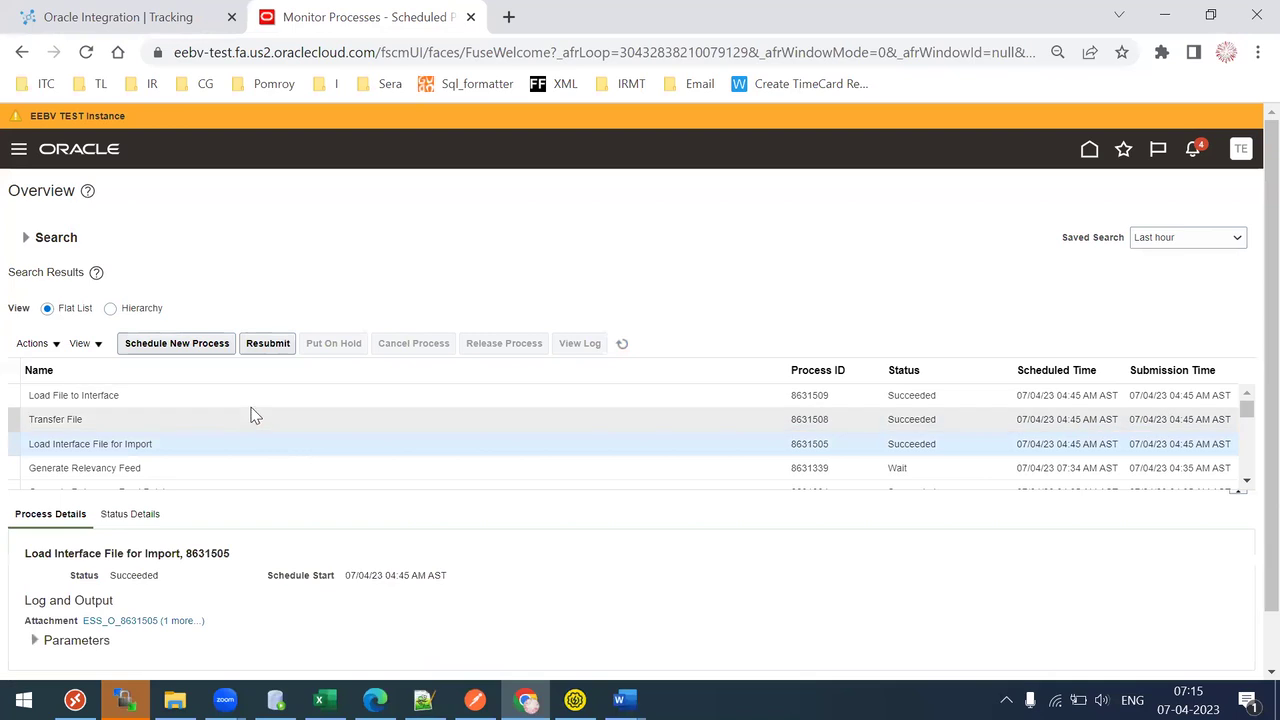
Refresh the scheduled process list repeatedly to follow the status of the Import Journals process
click(622, 342)
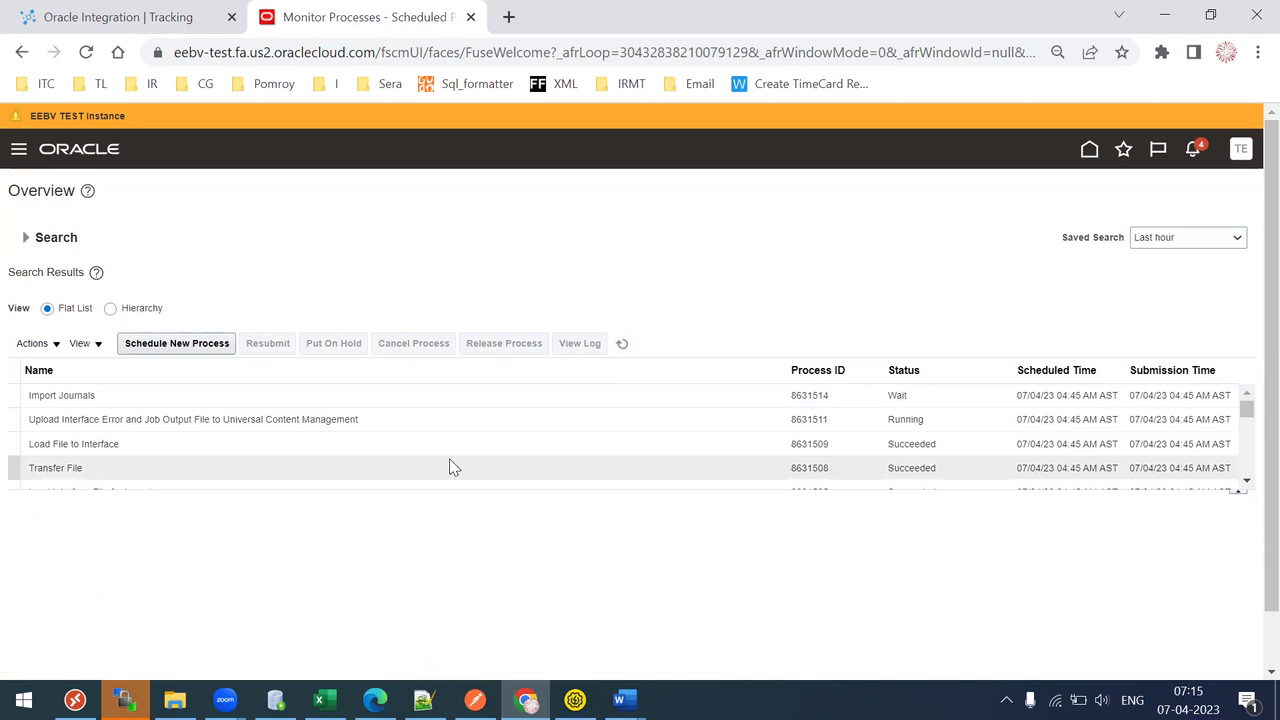
click(621, 344)
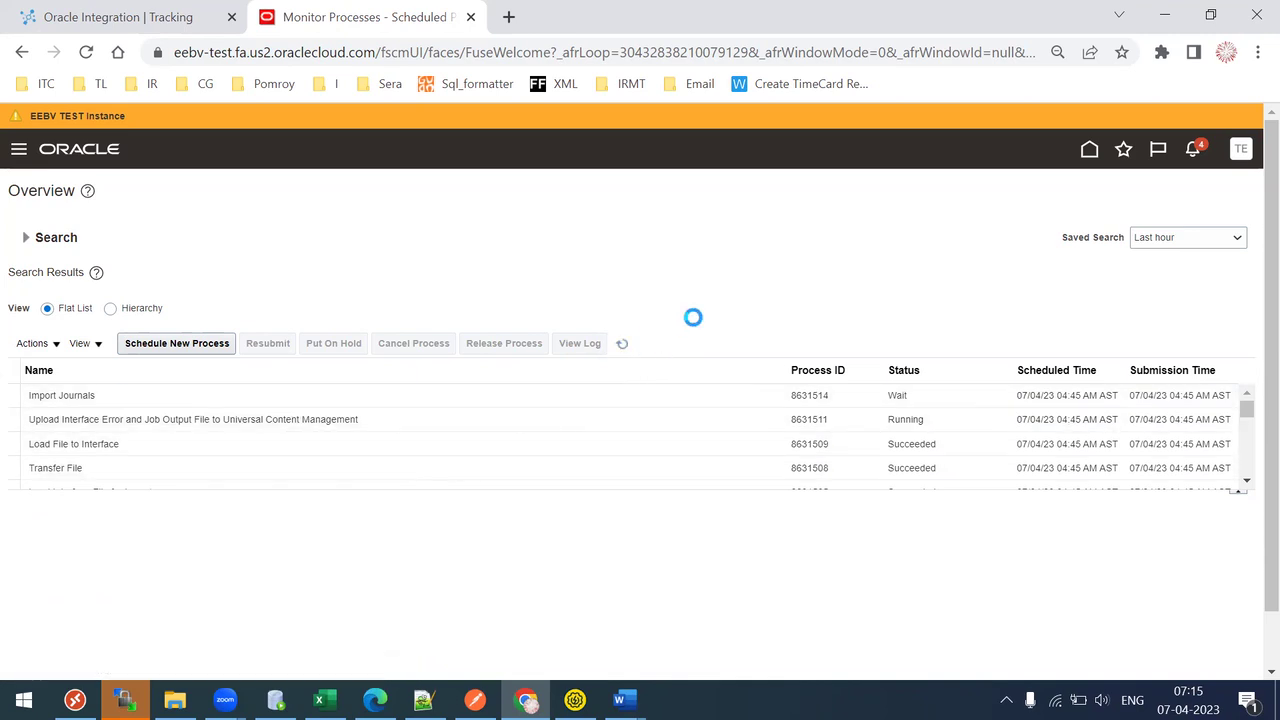
click(621, 344)
click(621, 344)
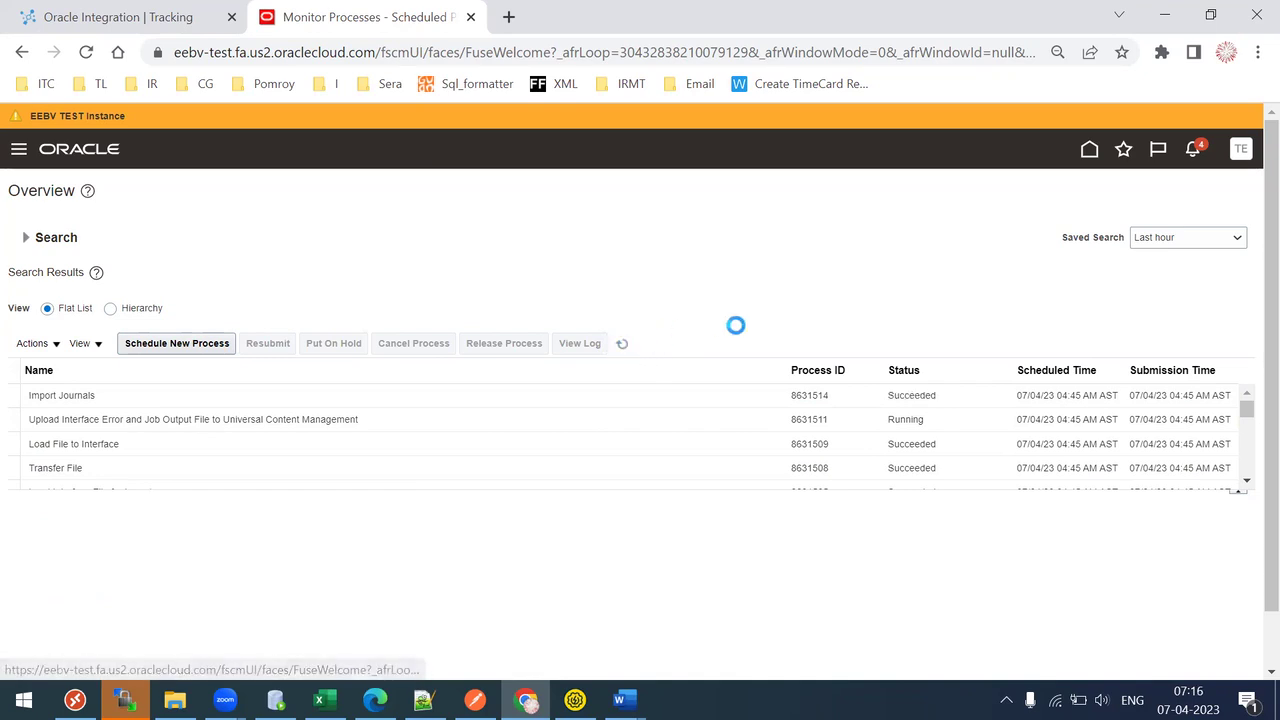
Open the Import Journals process details and examine its parameter names and values
click(649, 395)
scroll(1249, 377, down, 1)
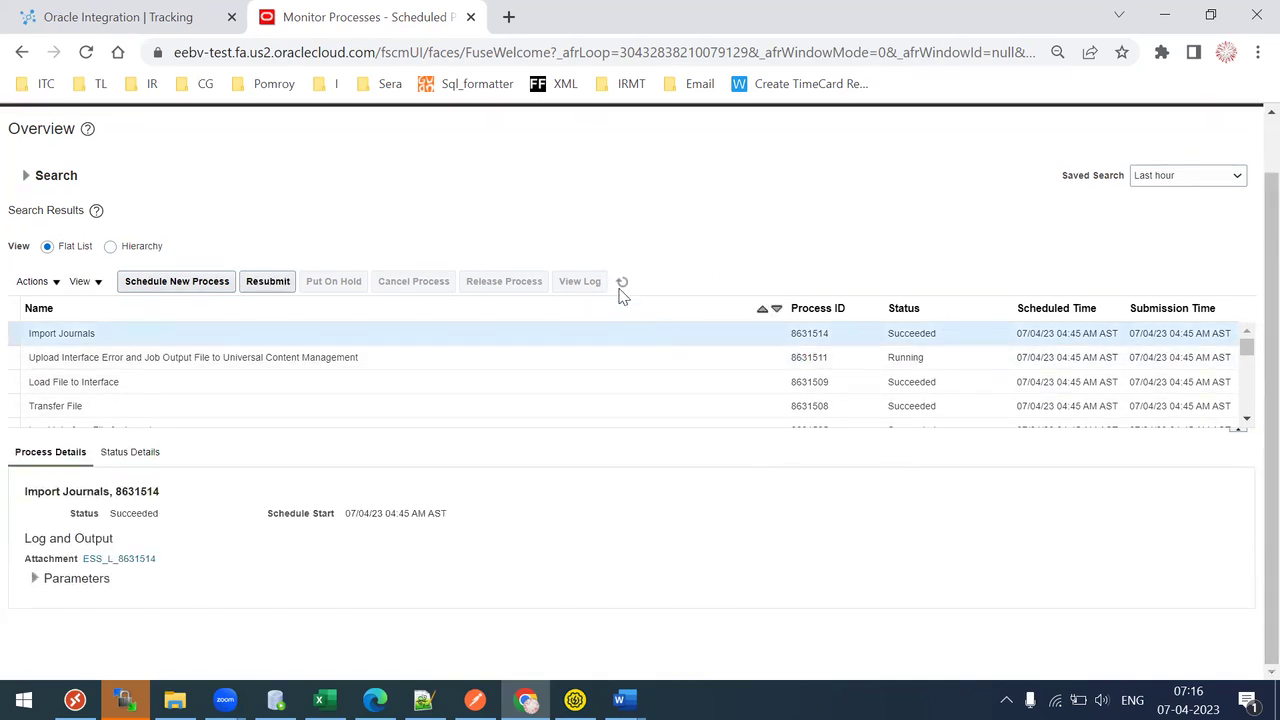
click(36, 579)
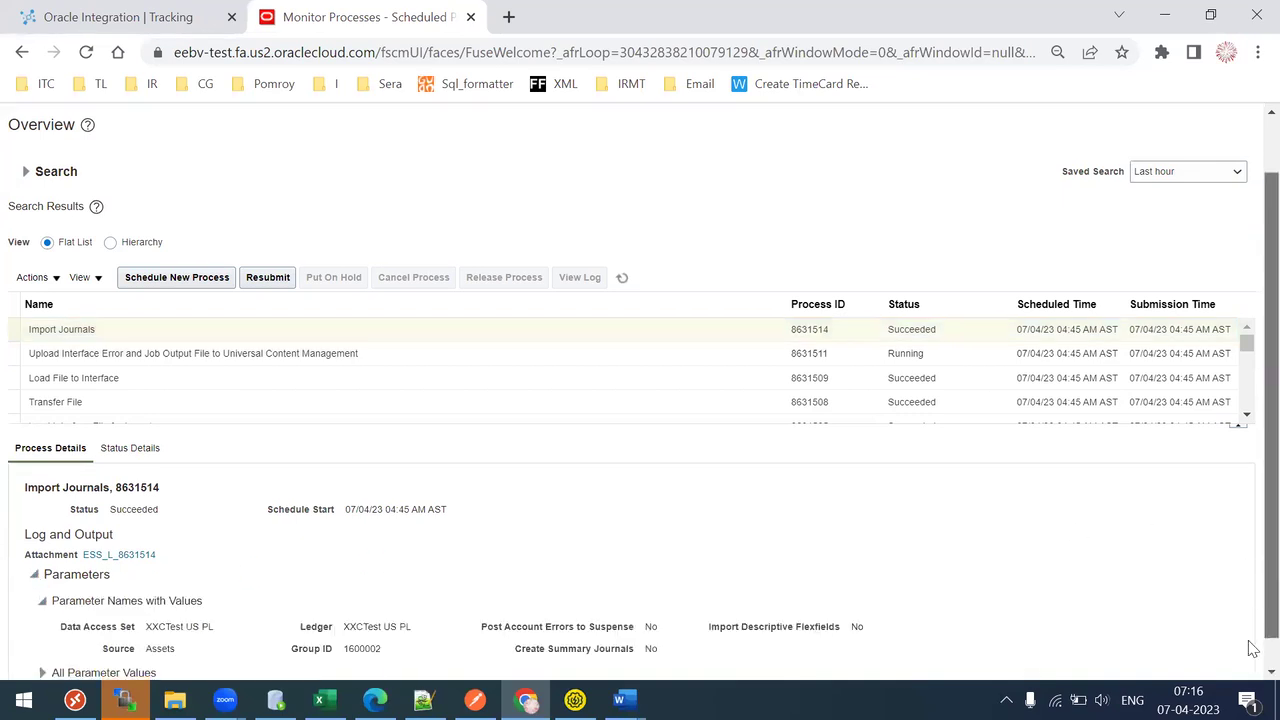
scroll(1252, 660, down, 1)
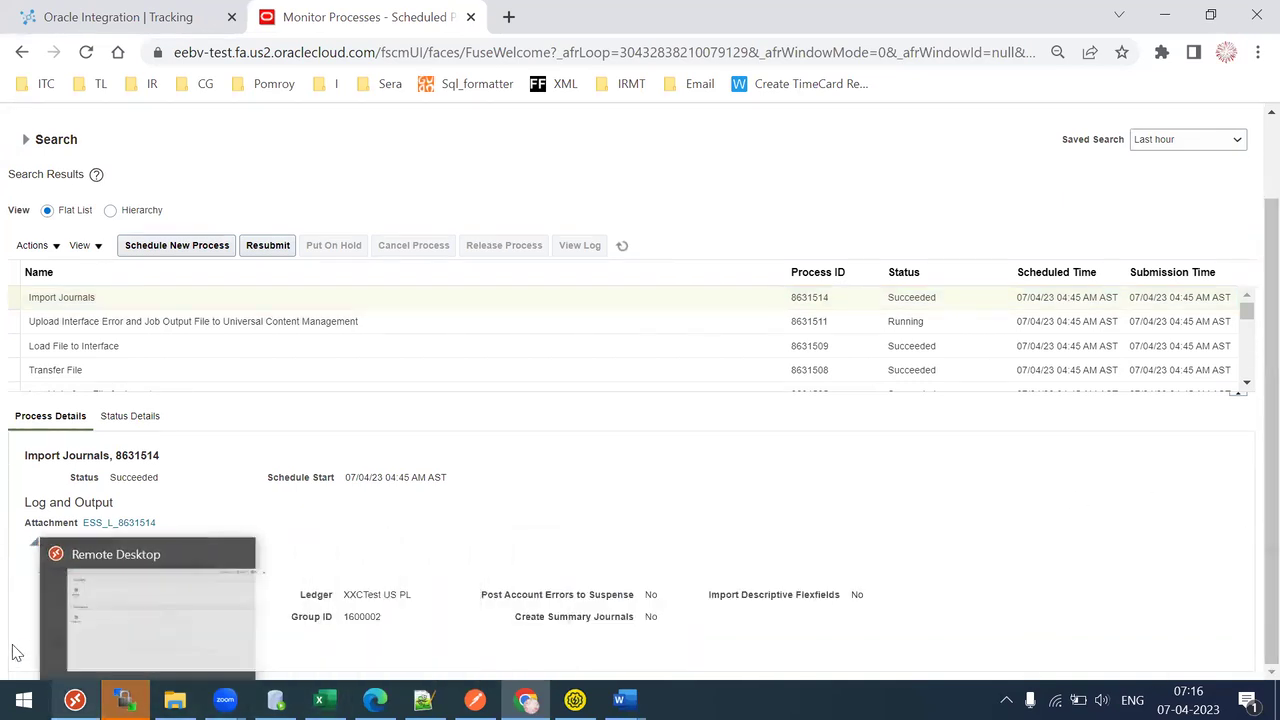
Expand all parameter values of the Import Journals process and examine its arguments
click(43, 641)
scroll(1252, 540, down, 2)
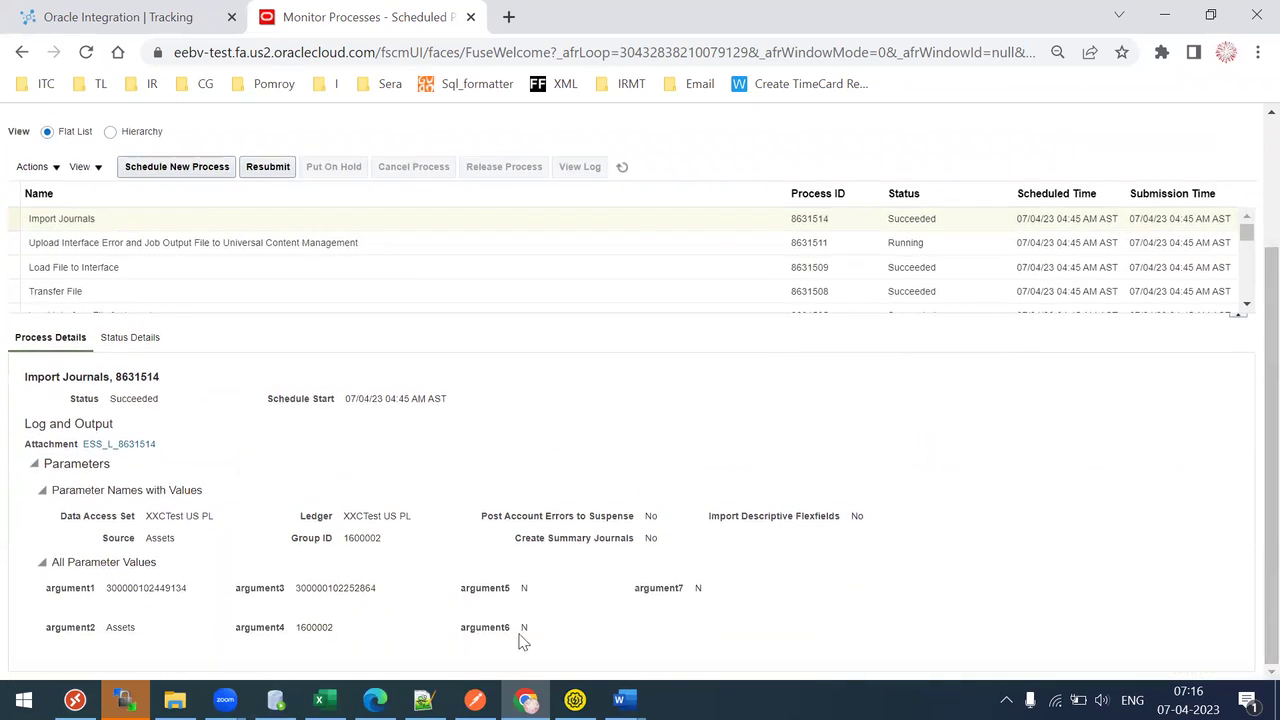
drag(154, 588, 424, 598)
click(430, 599)
Refresh the scheduled process list and the Track Instances page in turn to follow the TL28 GL FBDI INT1 run
drag(1264, 466, 1247, 199)
click(622, 342)
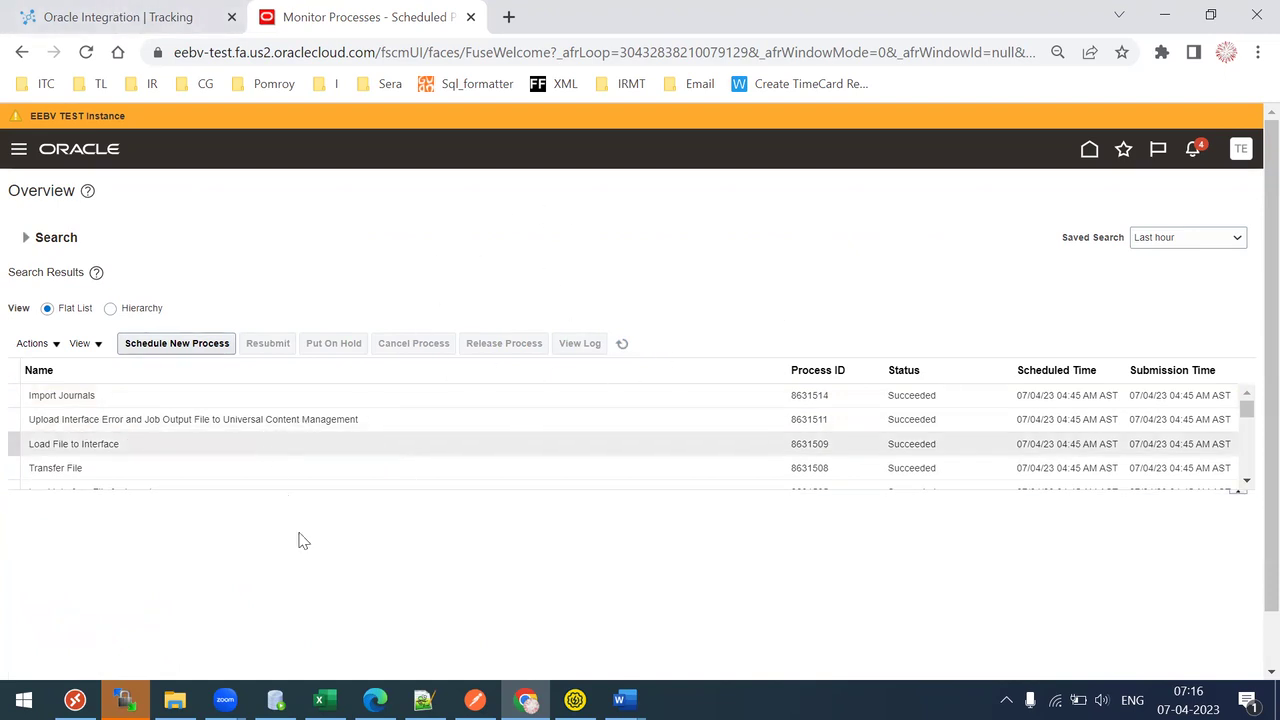
click(80, 8)
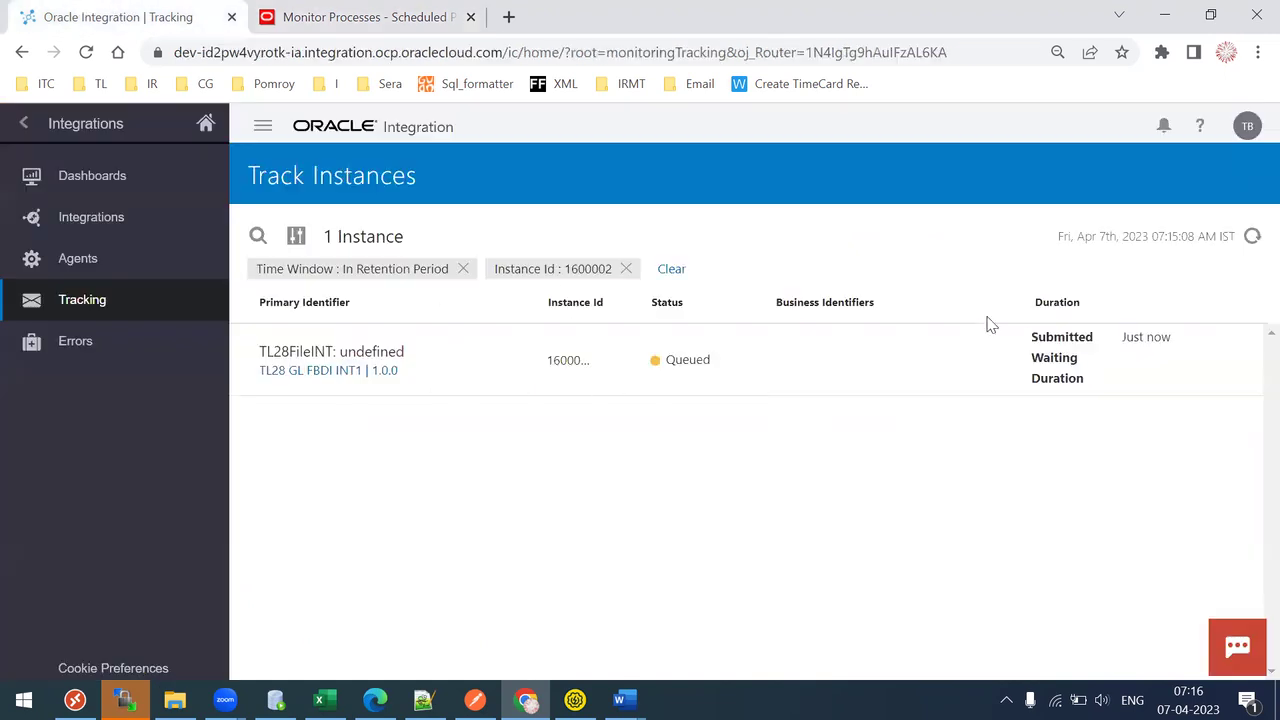
click(1252, 238)
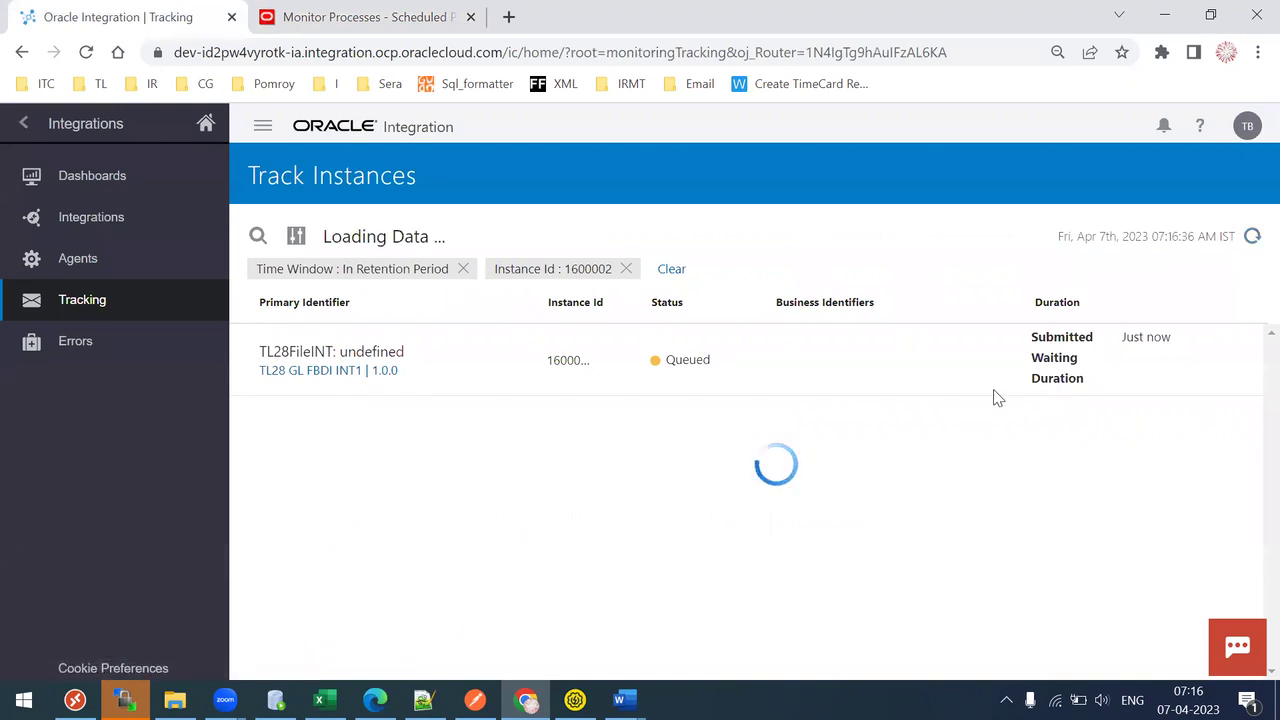
click(1250, 240)
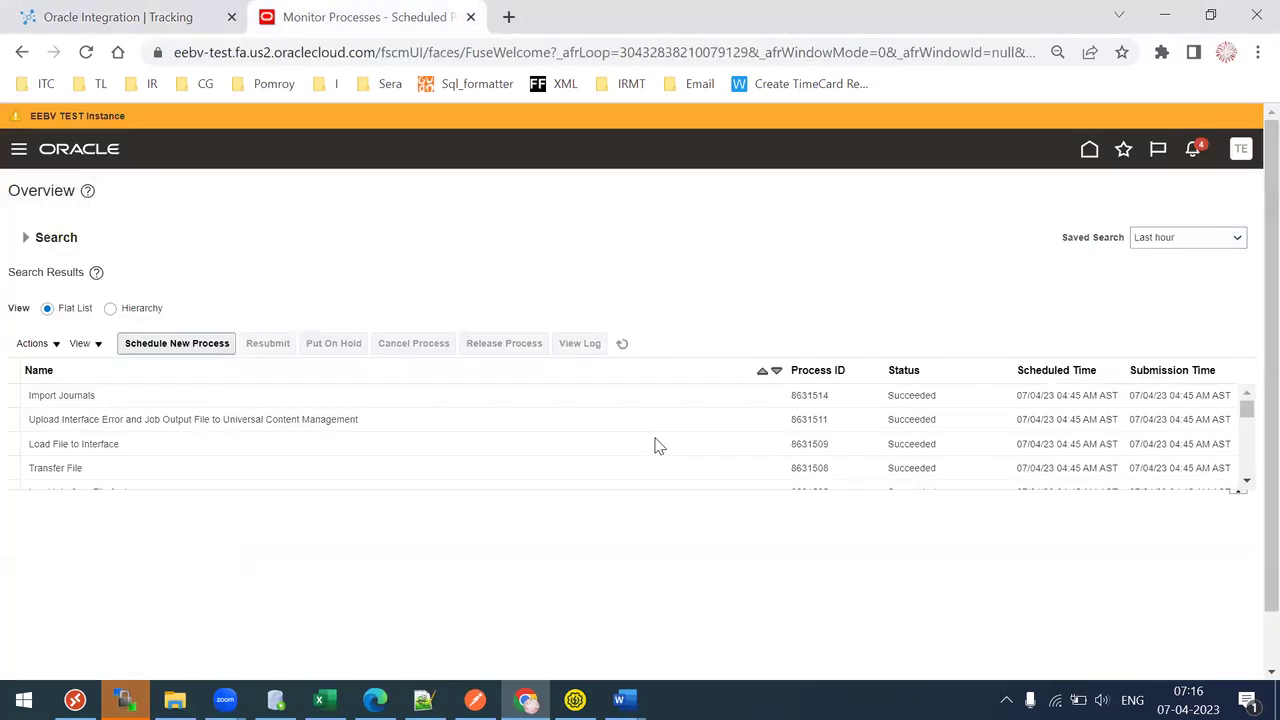
key(ctrl+Tab)
click(621, 343)
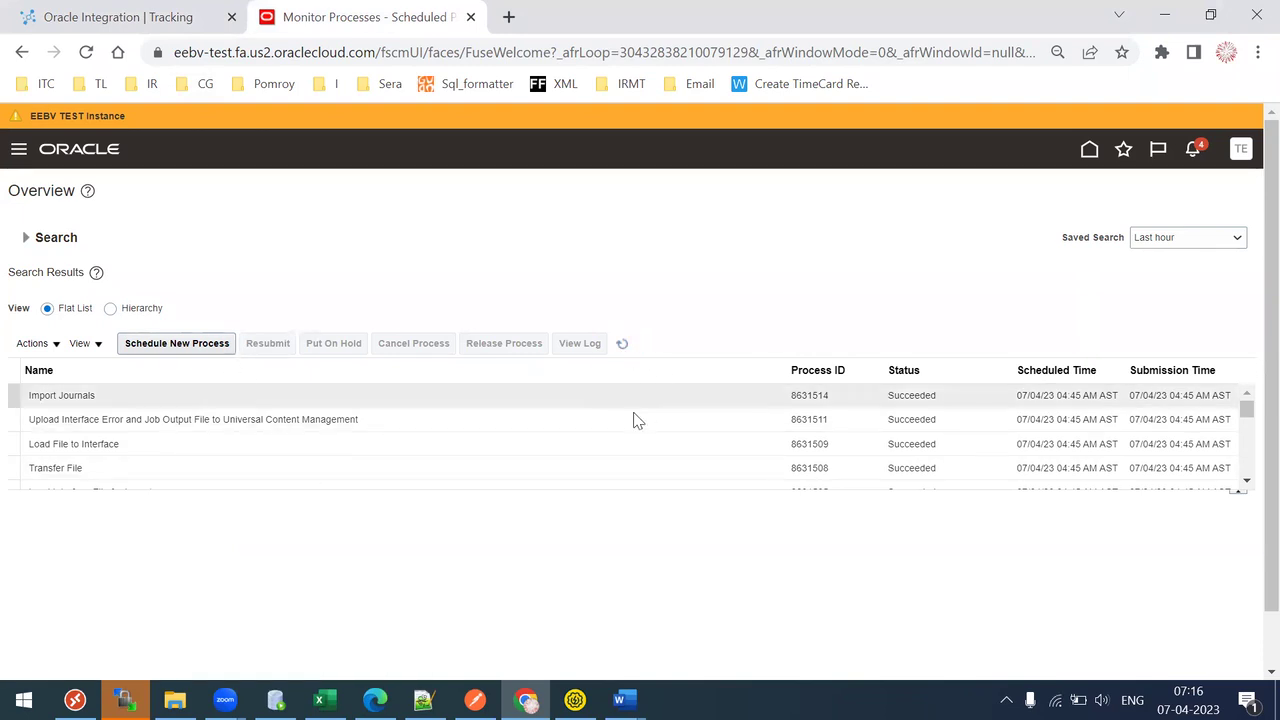
click(140, 17)
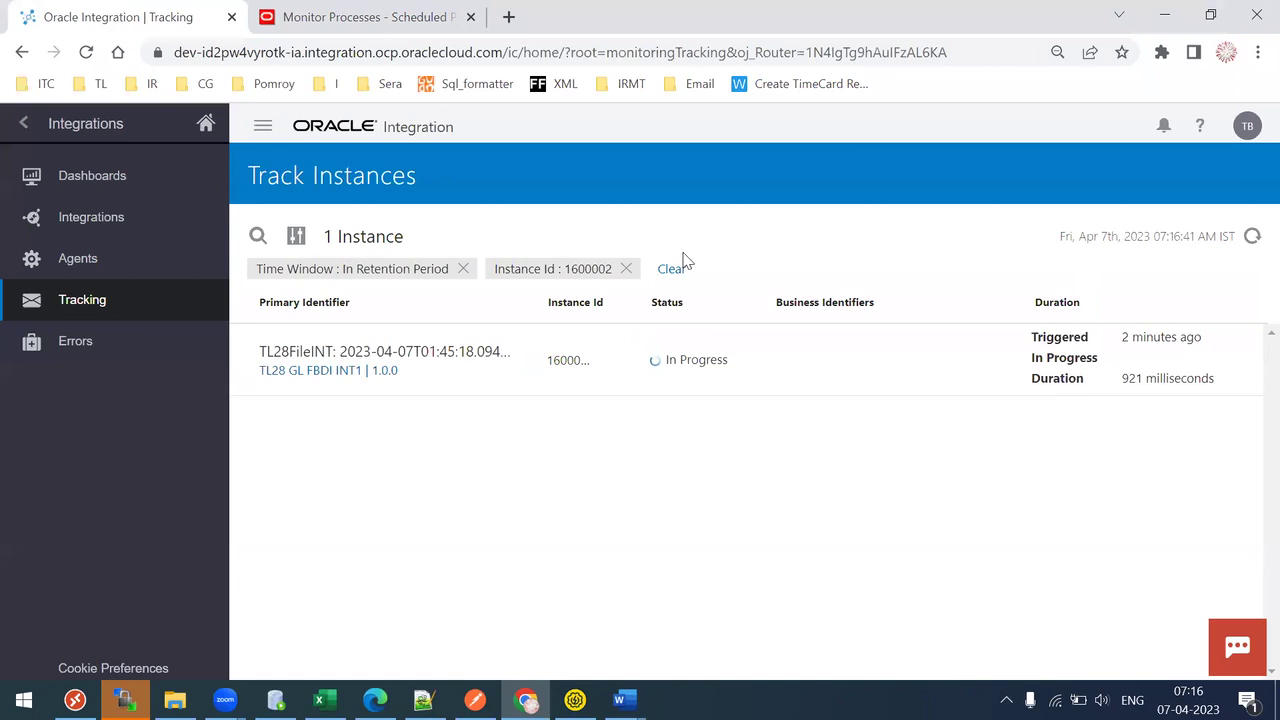
click(1251, 240)
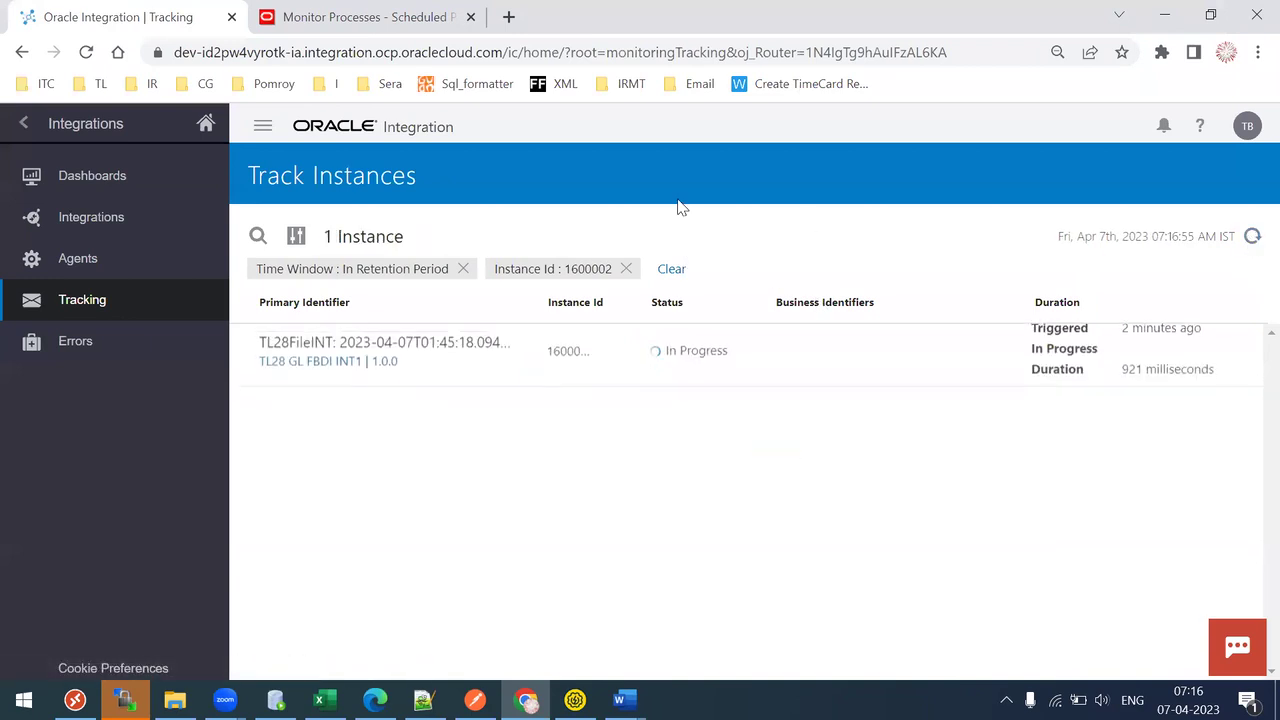
Enlarge the scheduled process list, refresh it and select the newest Upload Interface Error and Job Output File to Universal Content Management process
click(325, 24)
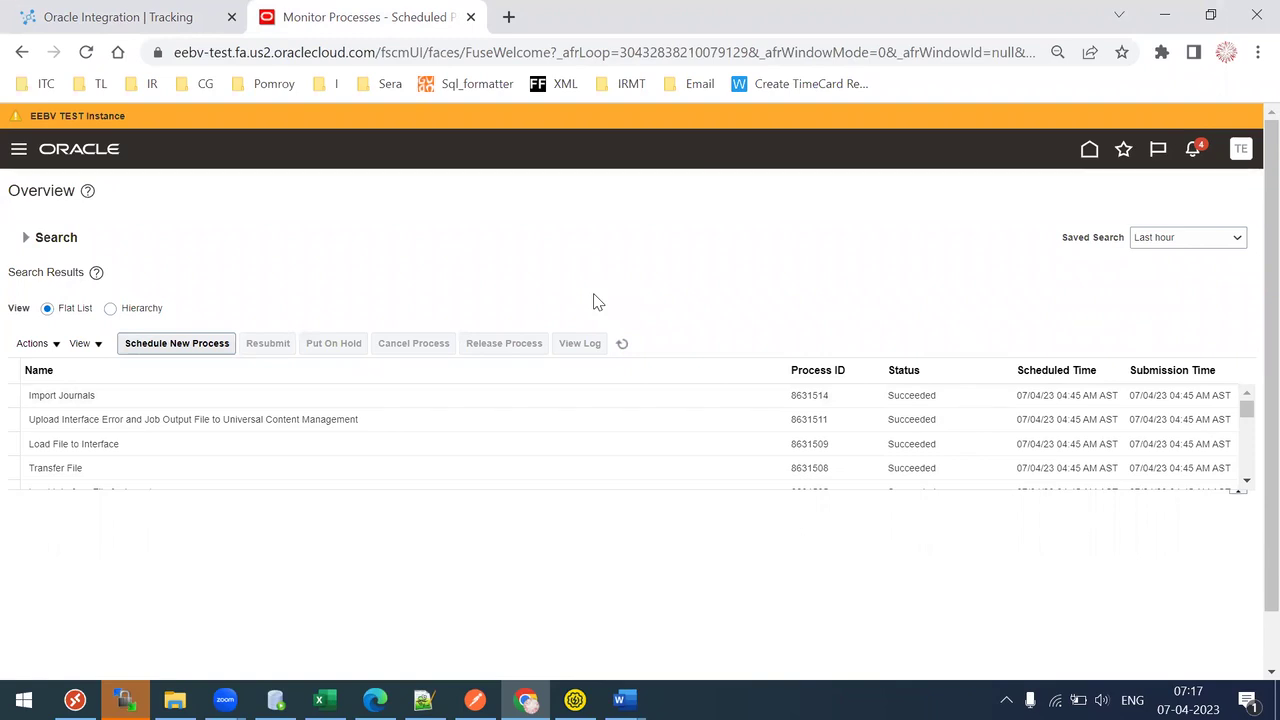
drag(631, 491, 668, 606)
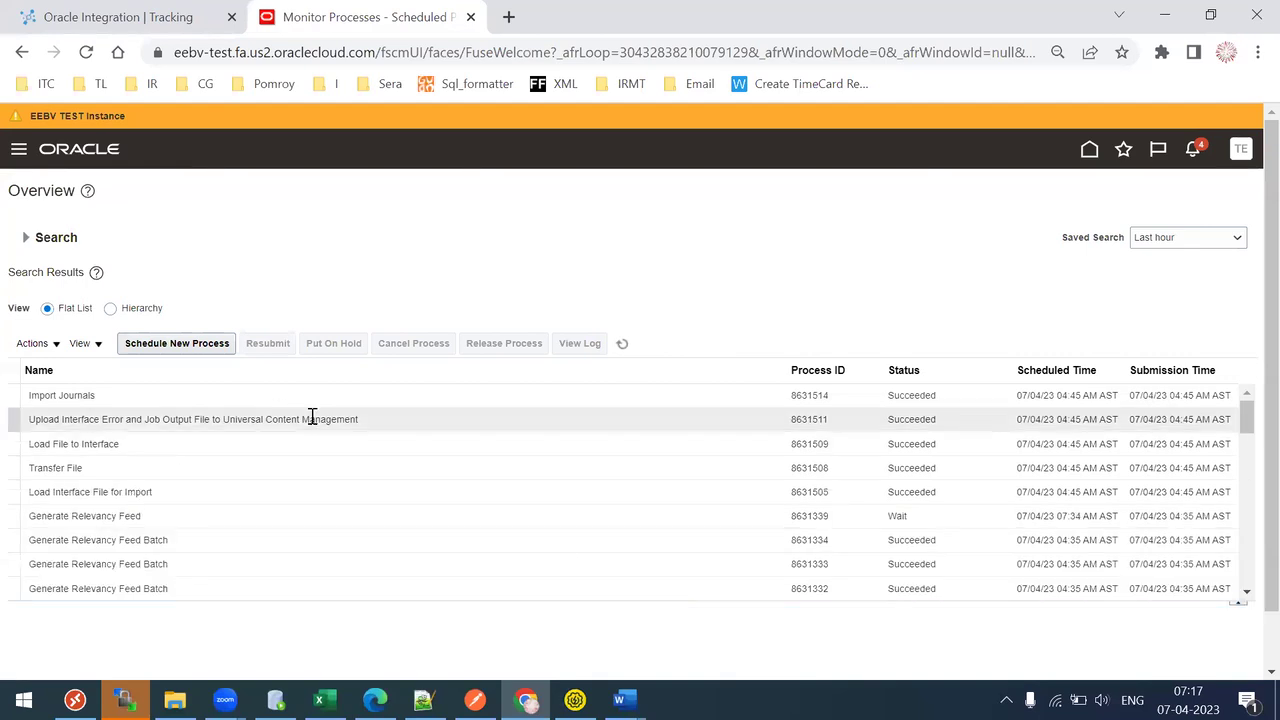
click(622, 343)
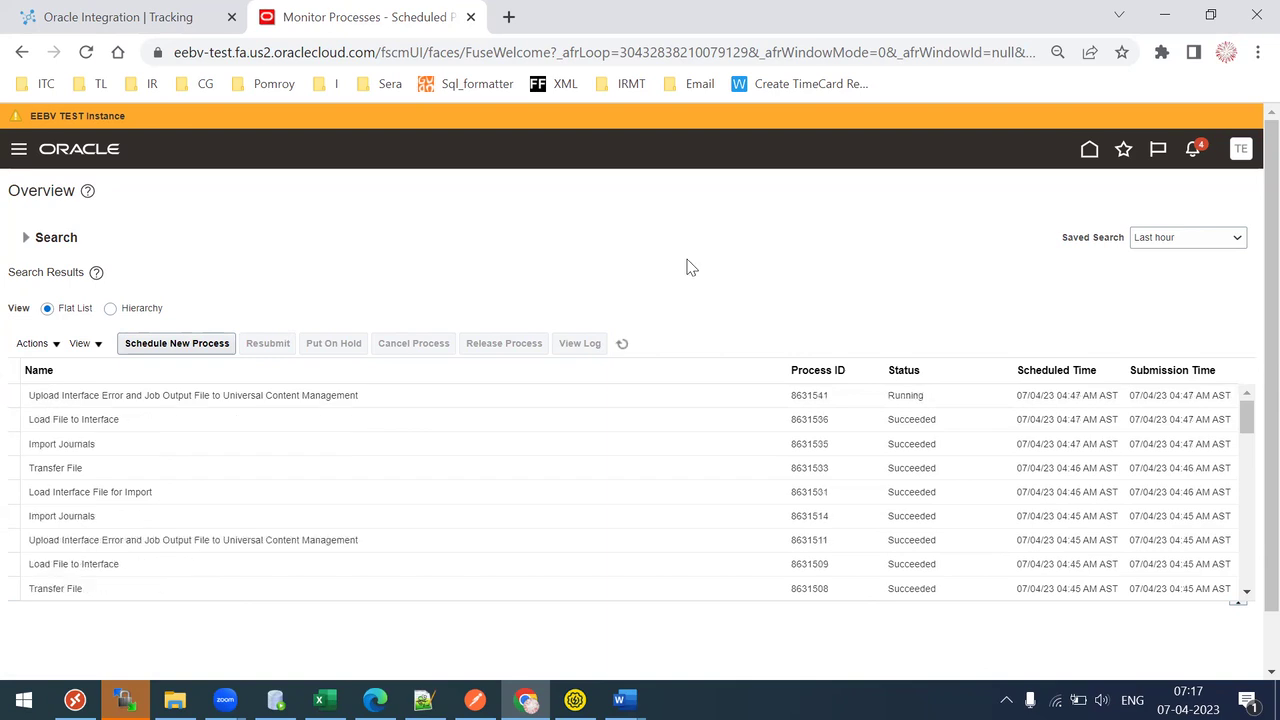
click(32, 397)
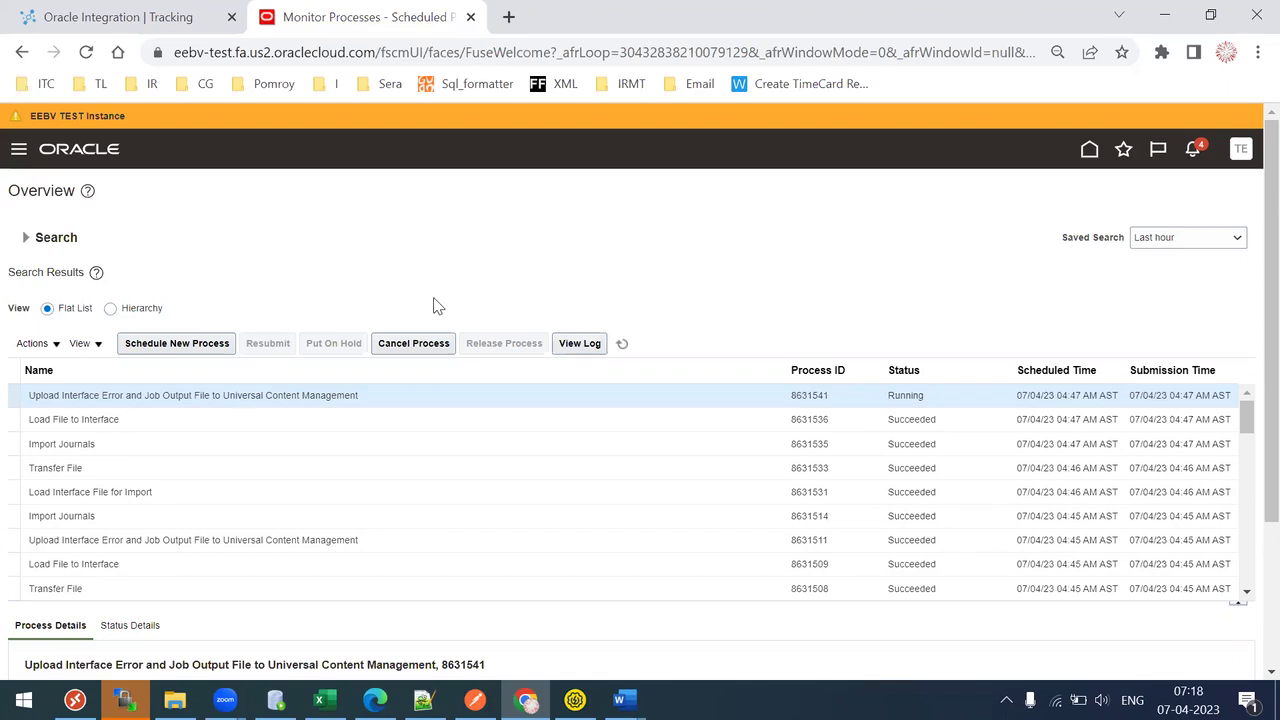
click(509, 17)
click(337, 12)
click(360, 54)
click(368, 54)
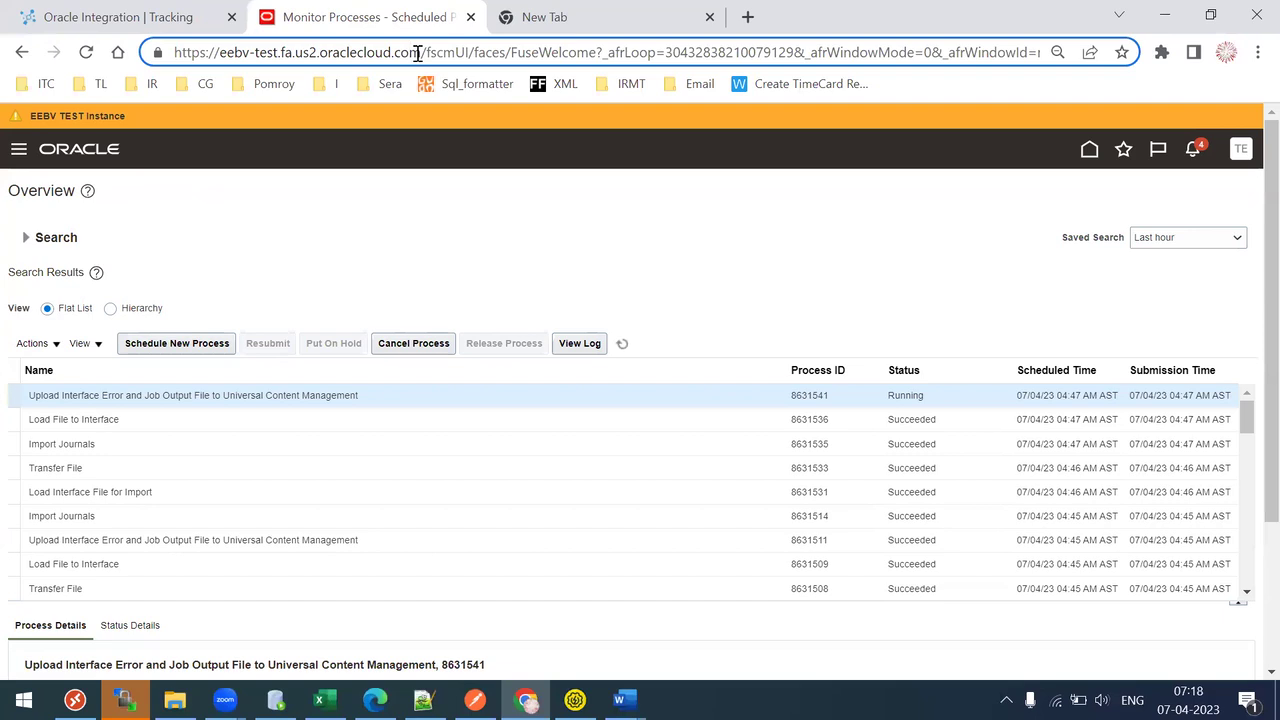
drag(420, 54, 8, 88)
key(ctrl+c)
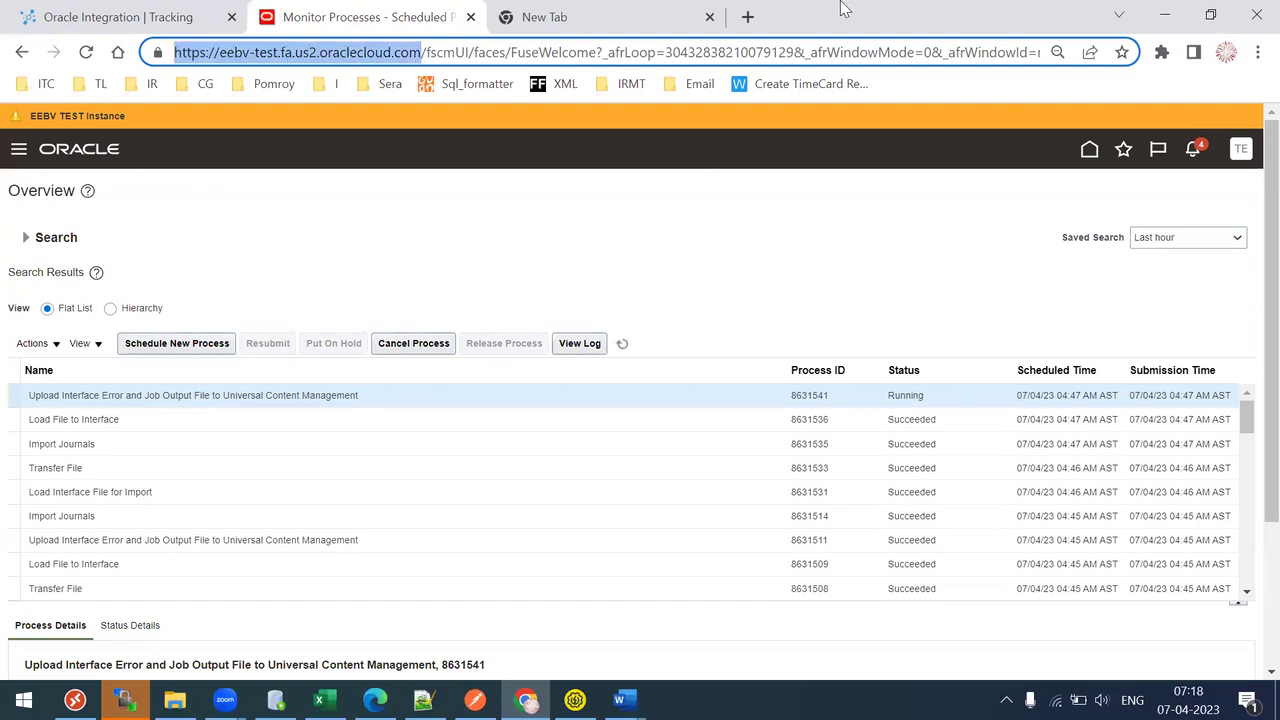
click(657, 8)
key(ctrl+v)
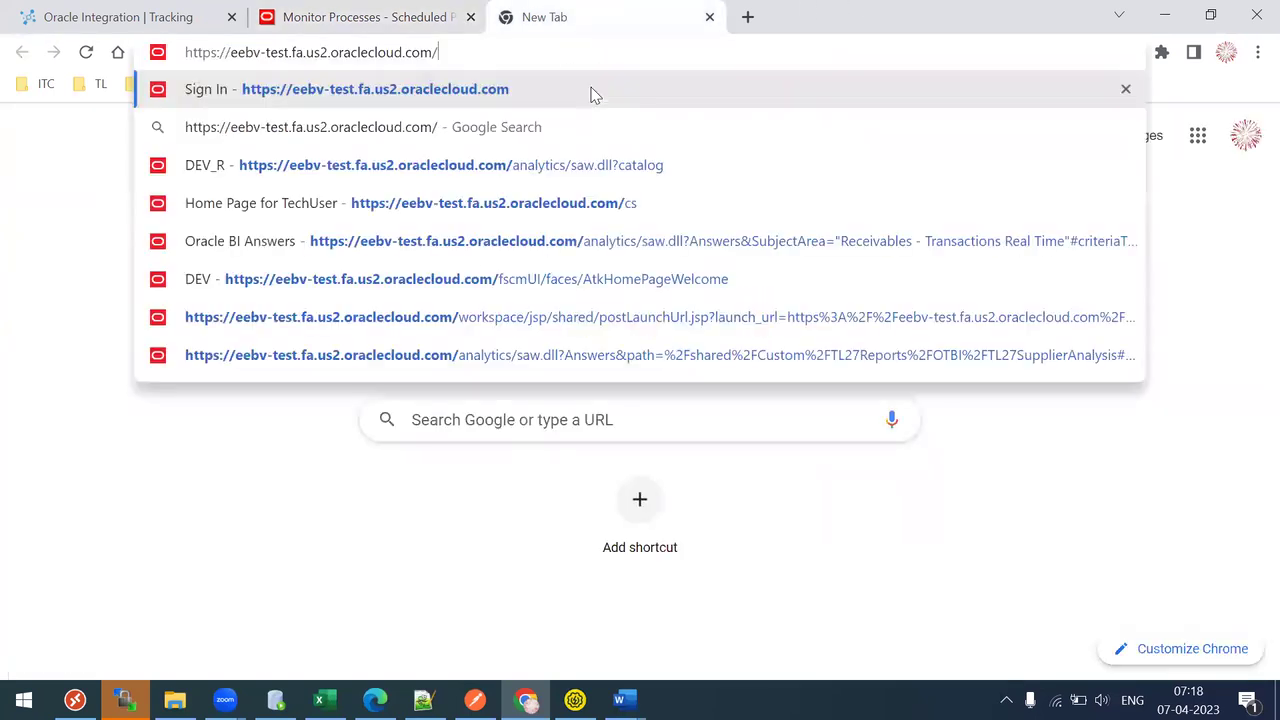
key(Return)
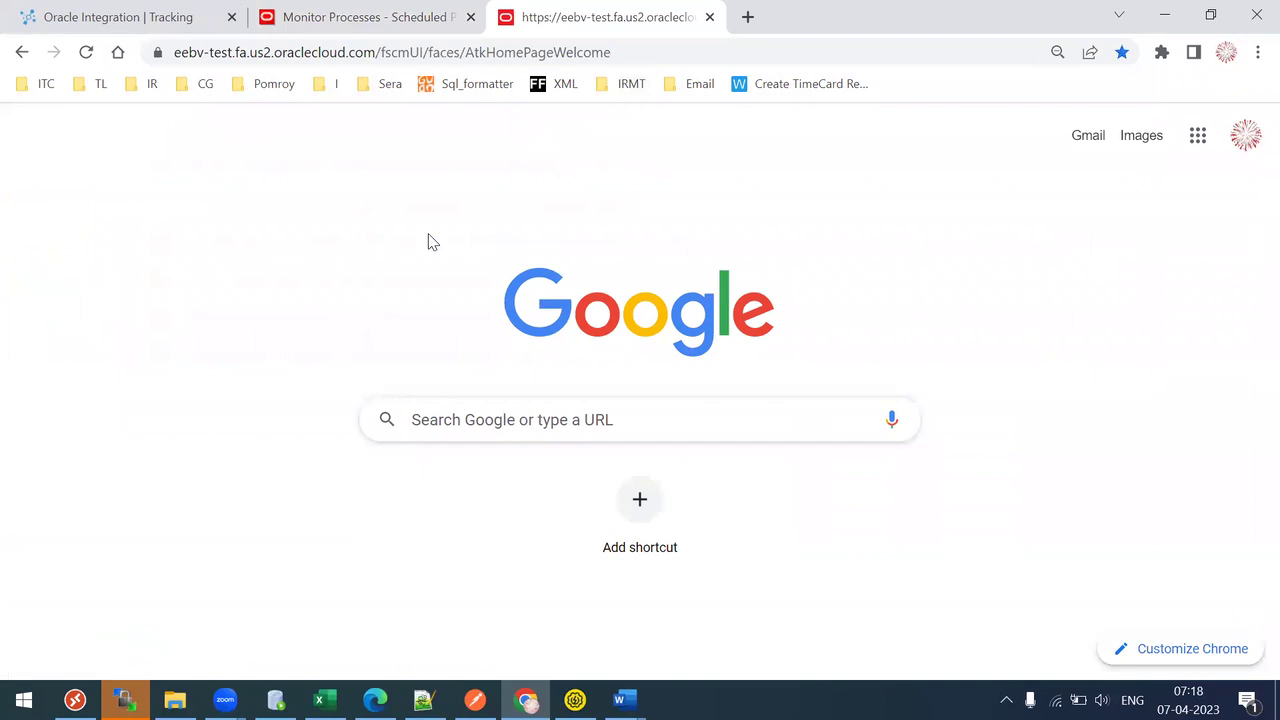
Open WebCenter Content by replacing the URL path after the host with cs, and run a content search without criteria
click(390, 52)
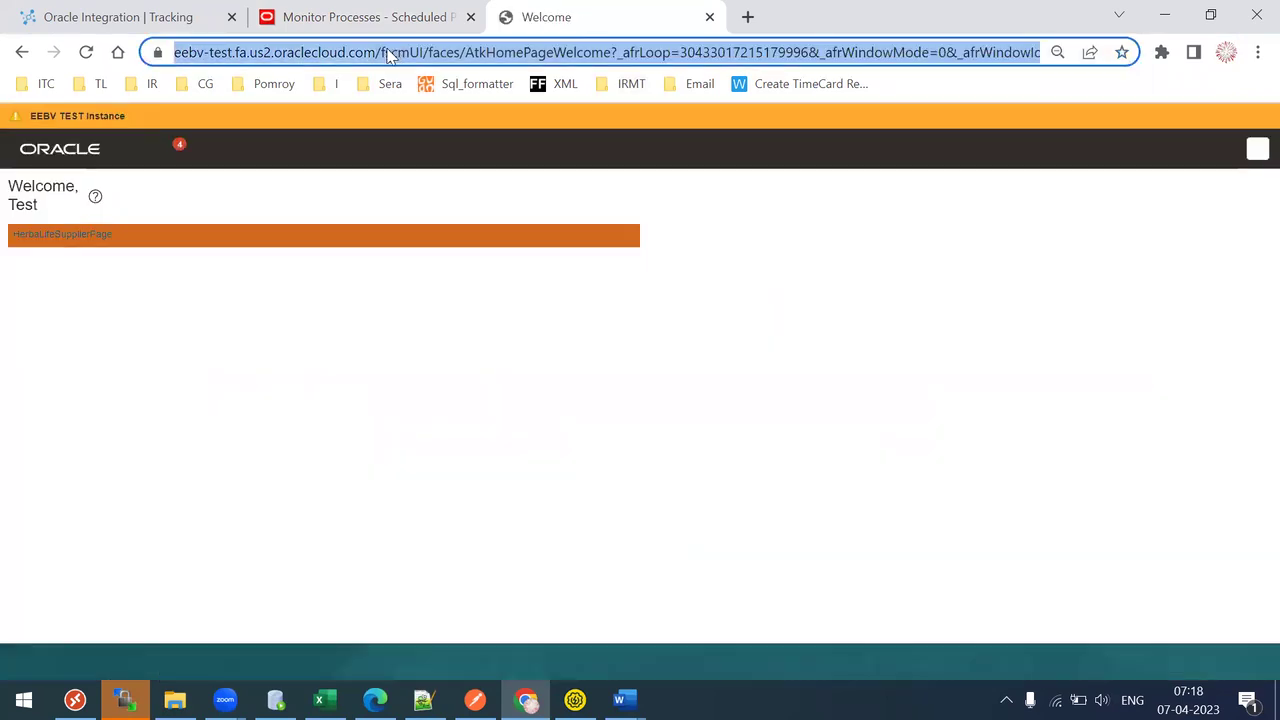
click(390, 53)
key(shift+End)
text(cs)
key(Return)
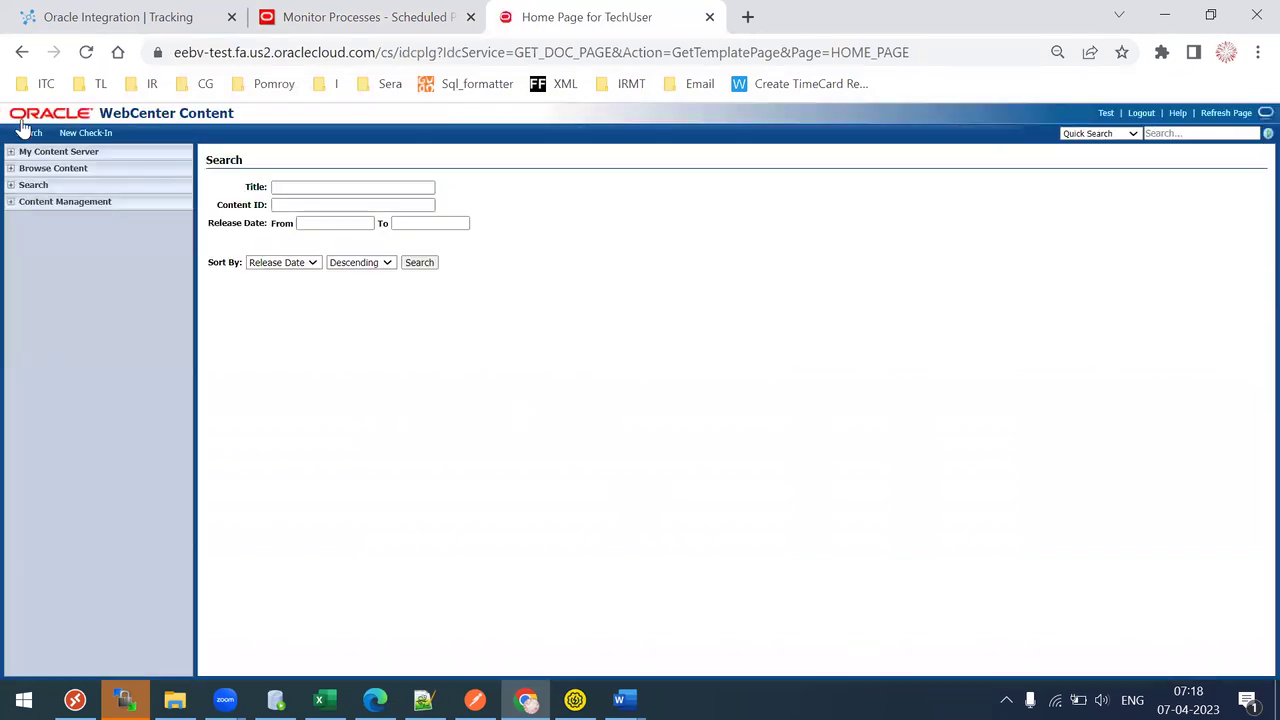
click(30, 136)
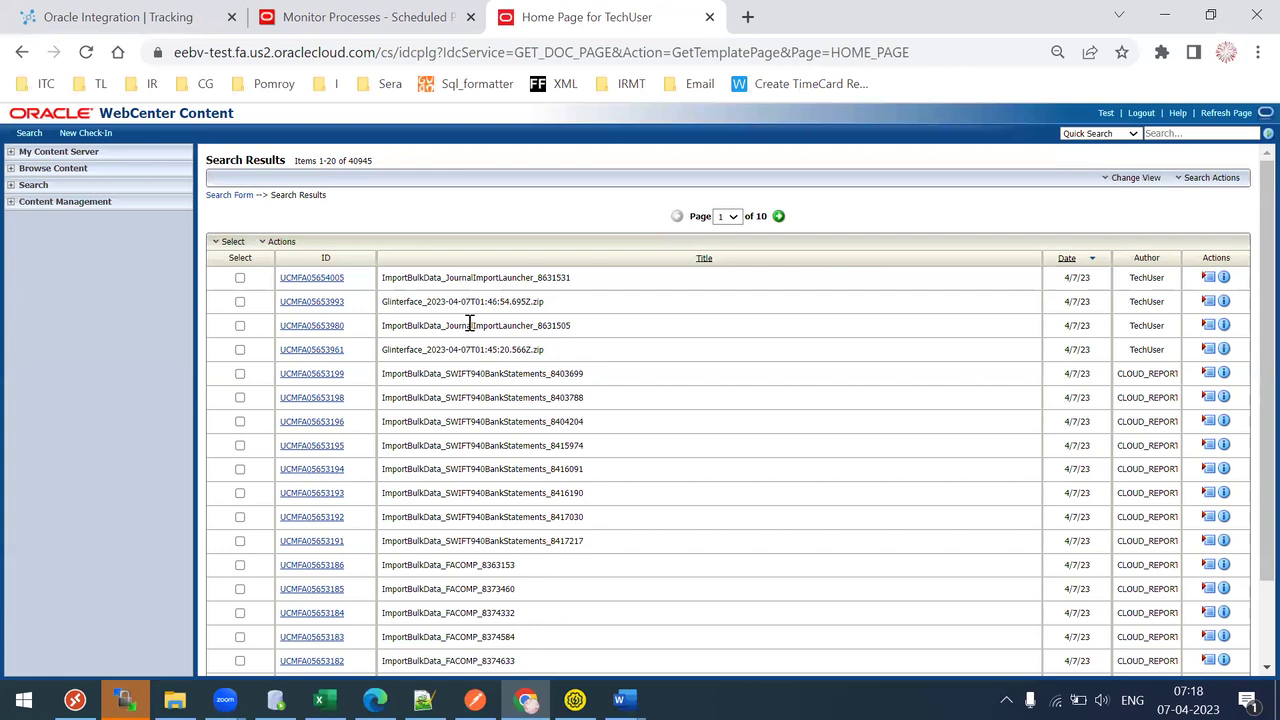
Refresh the scheduled process list to check the upload process's status, and return to the WebCenter Content results
click(345, 17)
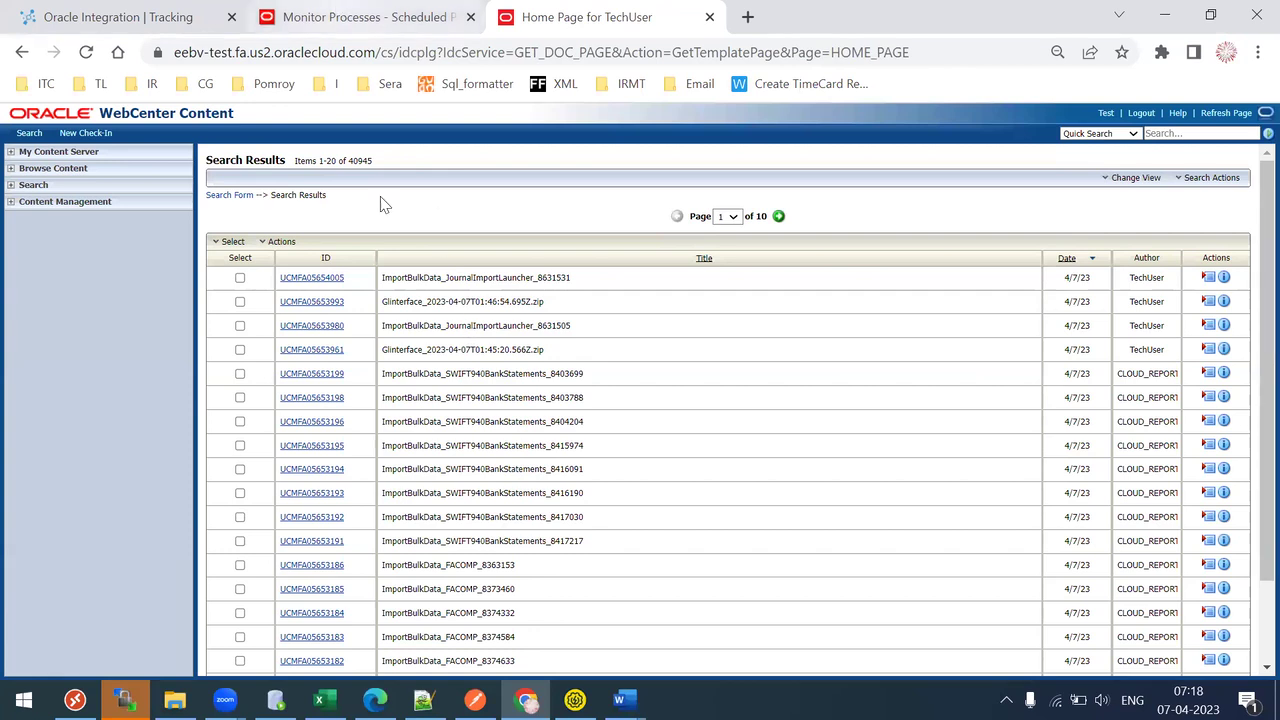
click(621, 343)
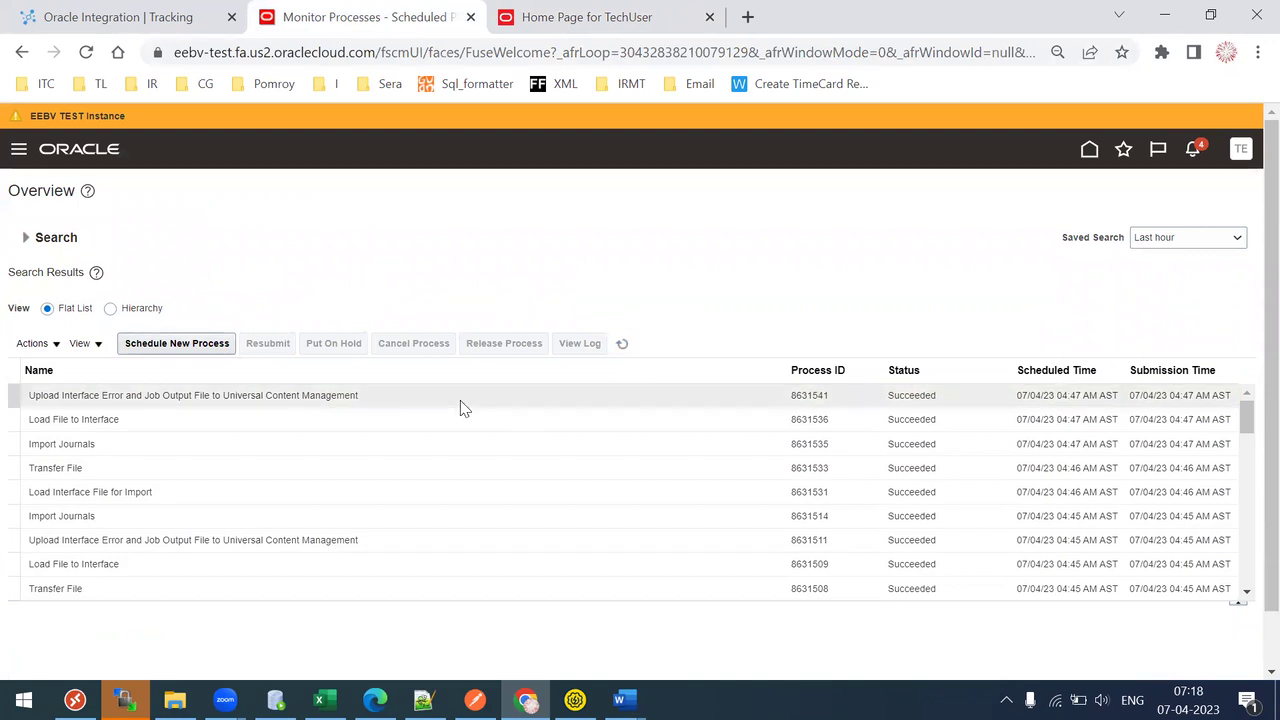
click(672, 12)
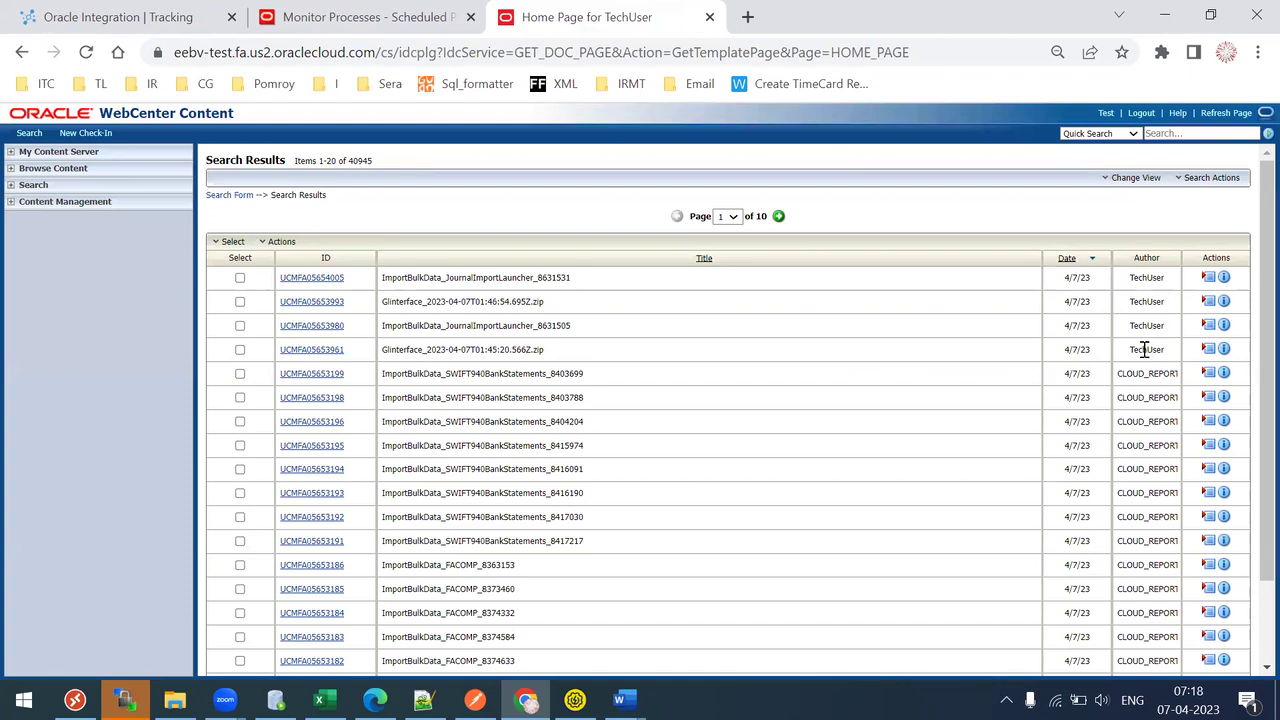
Examine the GlInterface zip and JournalImportLauncher titles in the content results, comparing them with the Load Interface File for Import process IDs
drag(385, 352, 545, 354)
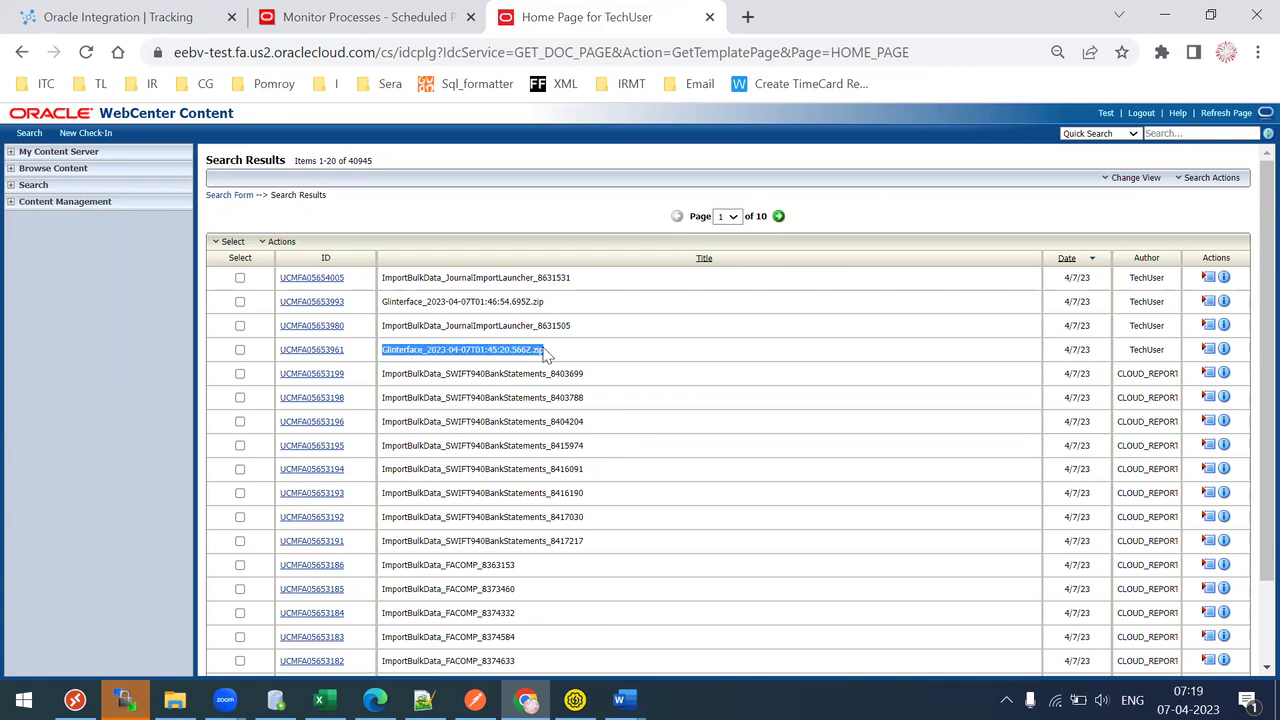
drag(419, 325, 443, 277)
click(492, 325)
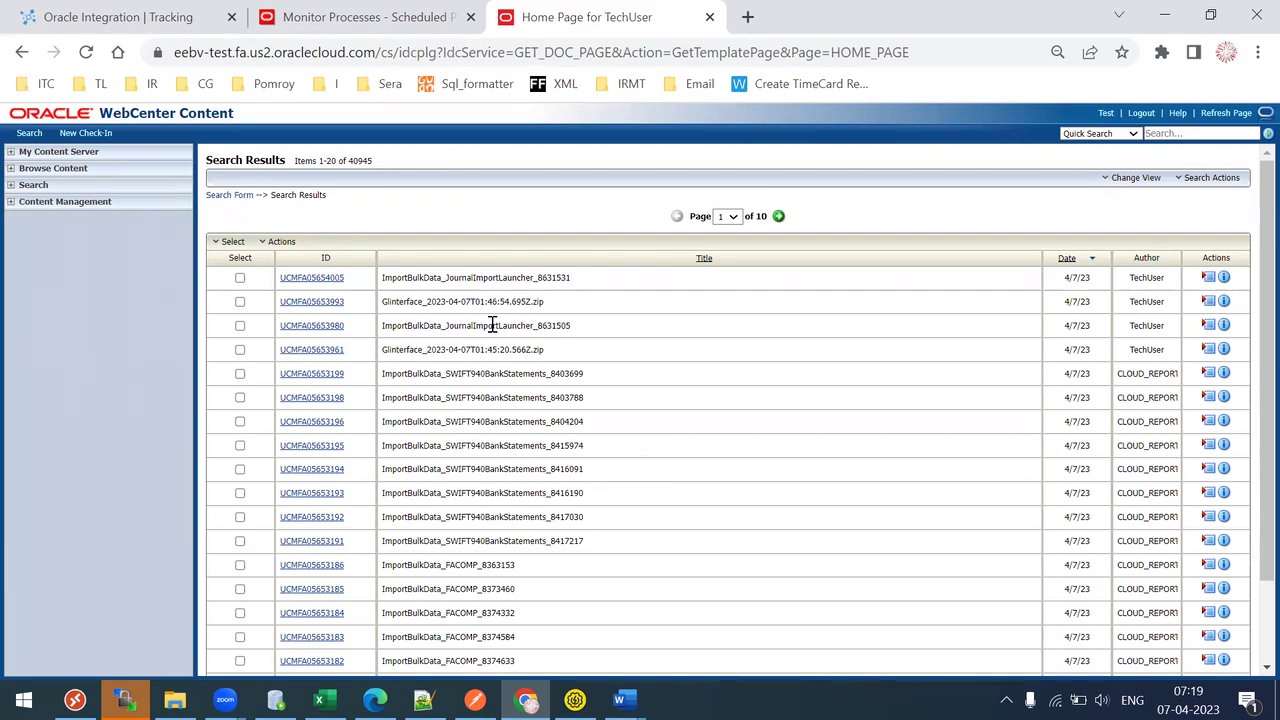
click(366, 15)
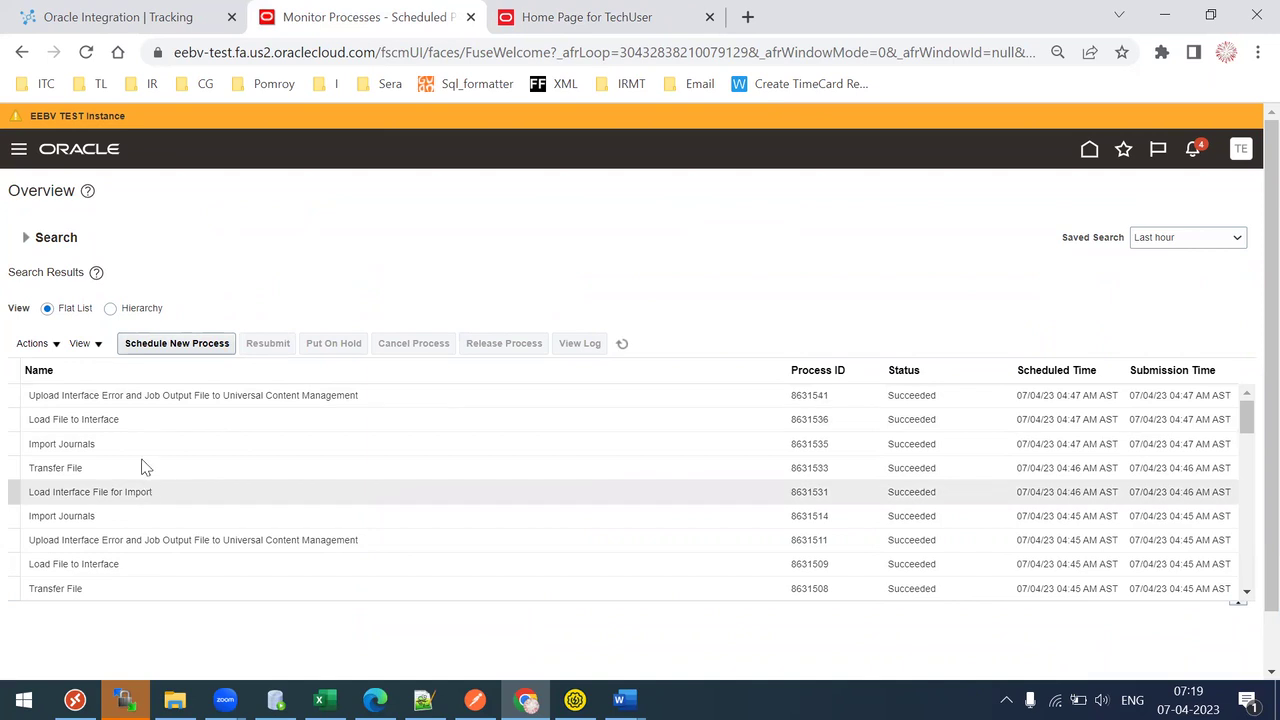
click(556, 14)
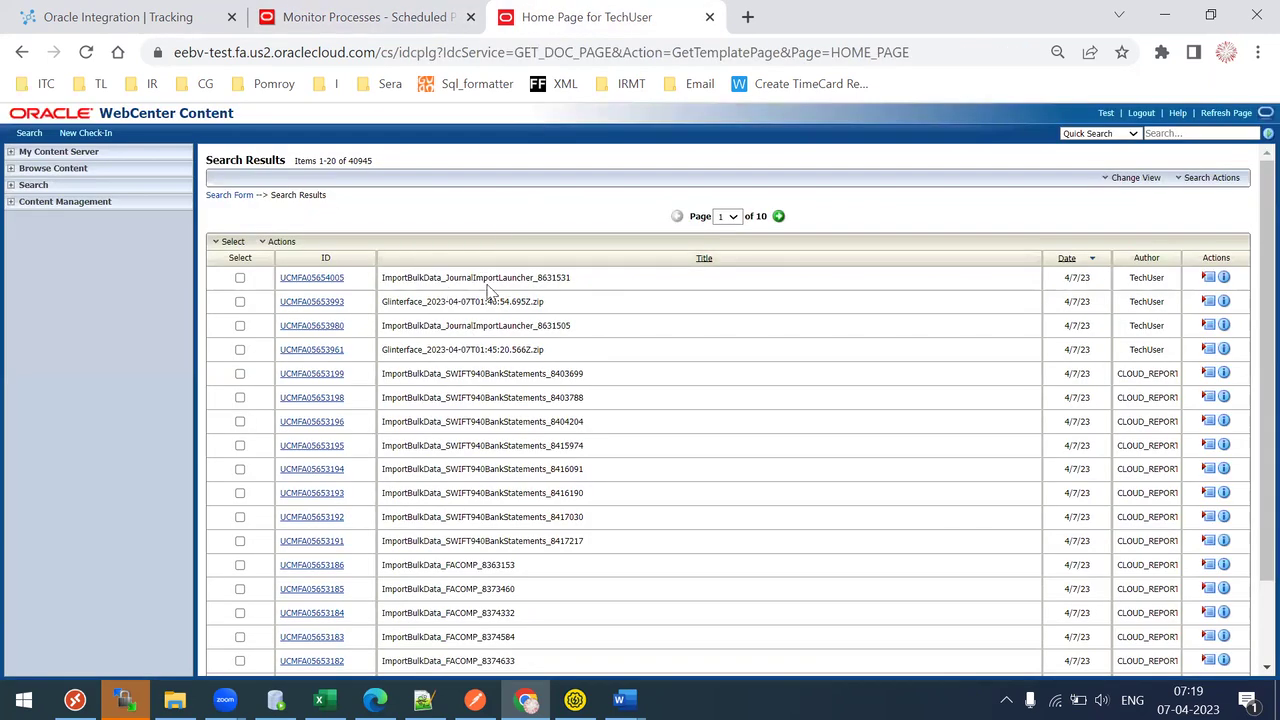
Download the ImportBulkData_JournalImportLauncher_8631531 archive, open it and examine its GlInterface.csv and FailedRecords_GL_INTERFACE.csv entries, then close the archive
click(290, 279)
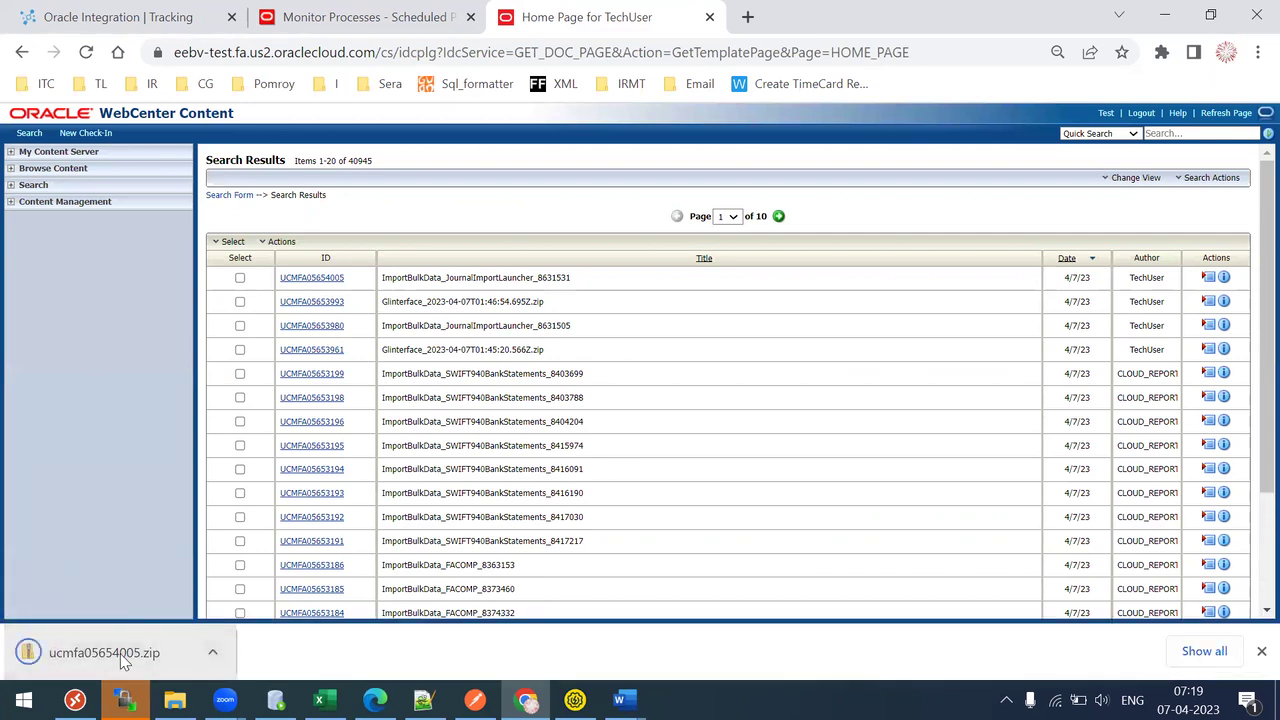
click(120, 655)
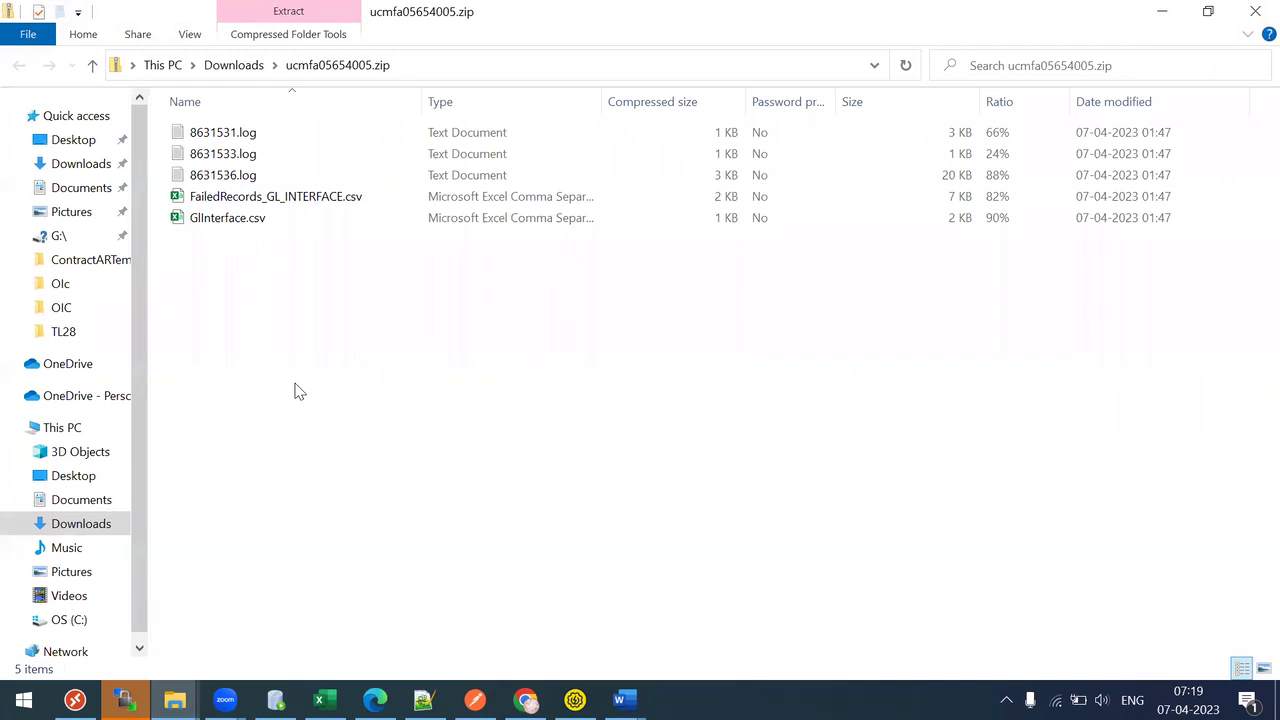
click(186, 218)
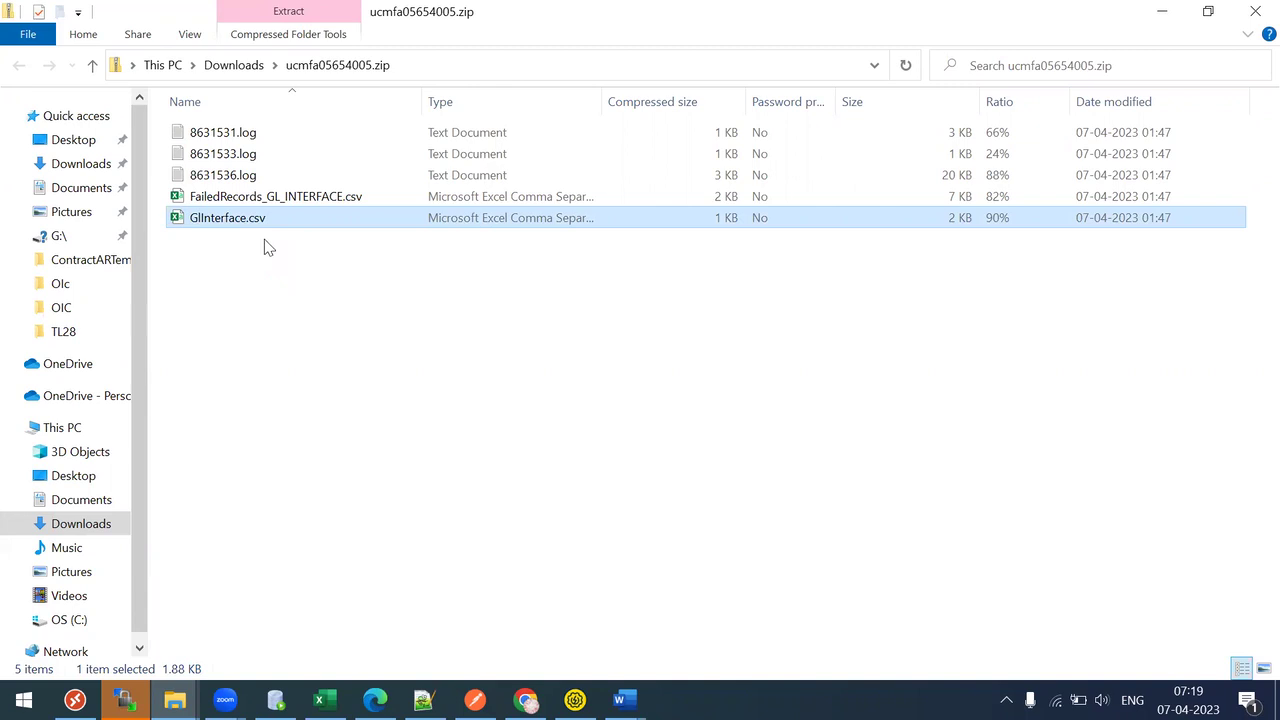
click(233, 198)
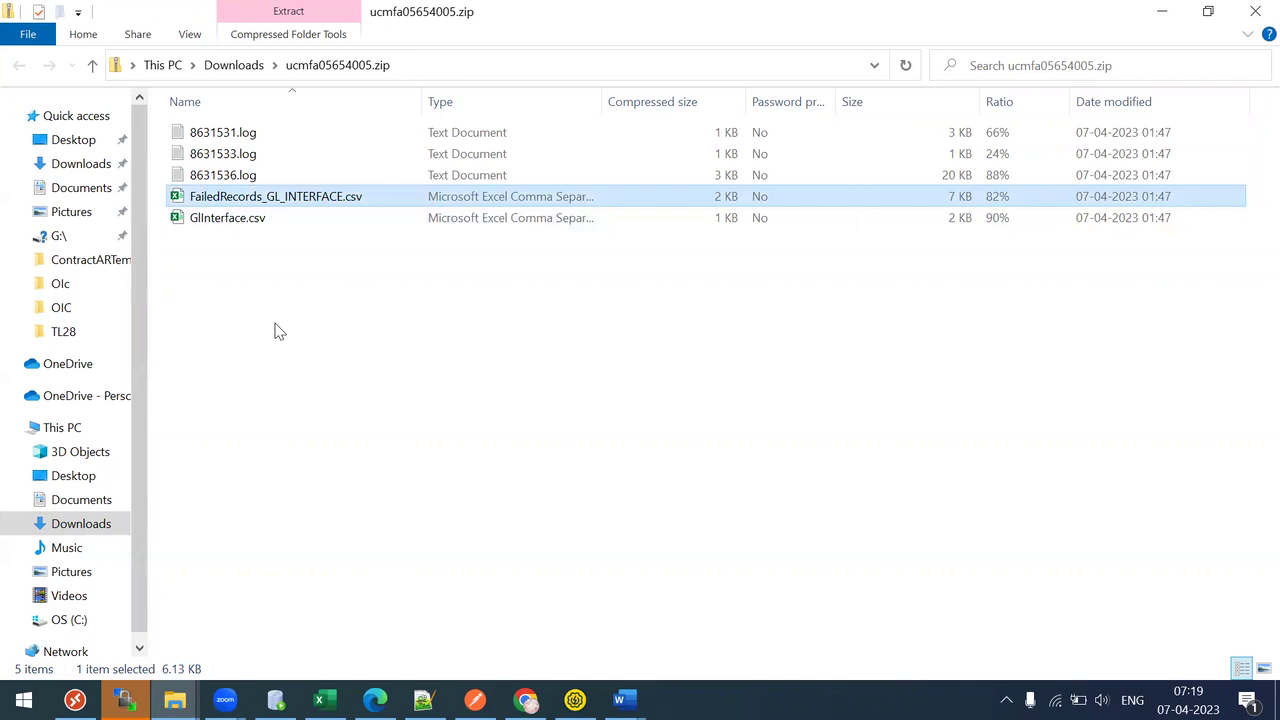
click(1248, 4)
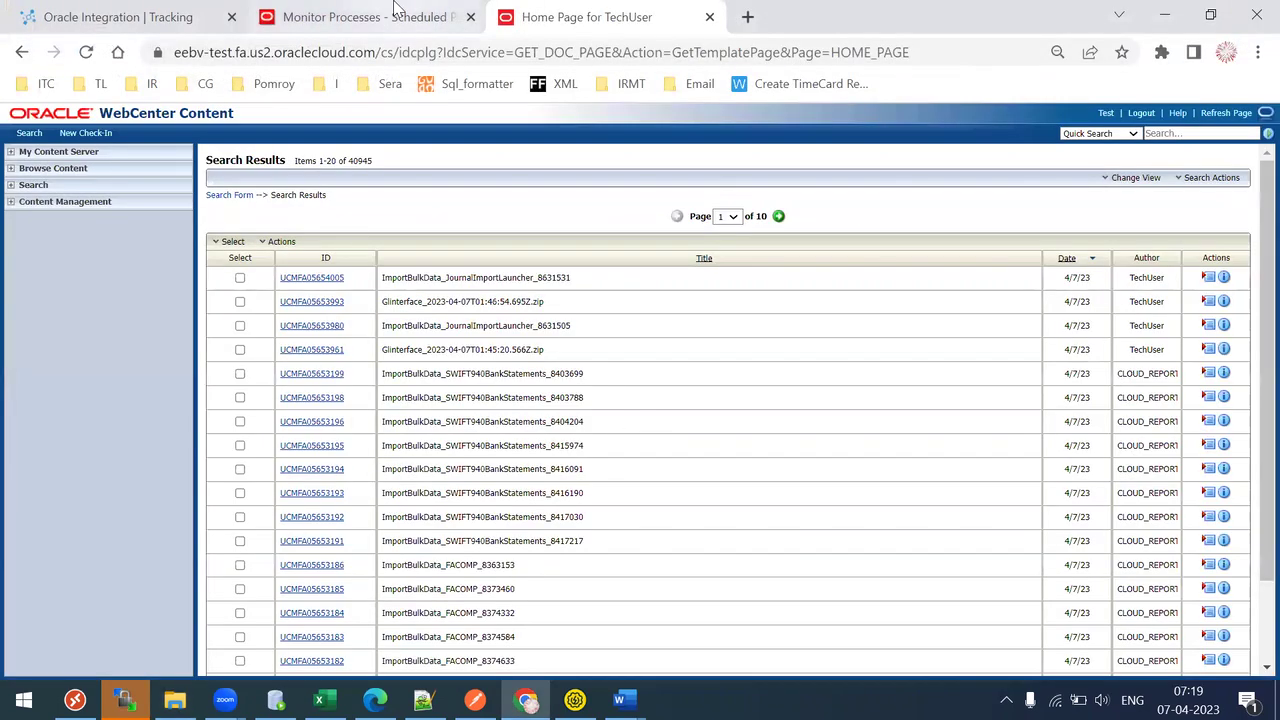
Examine the details of the Load Interface File for Import, Transfer File, Load File to Interface, Import Journals and Upload Interface Error scheduled processes
click(360, 17)
click(105, 491)
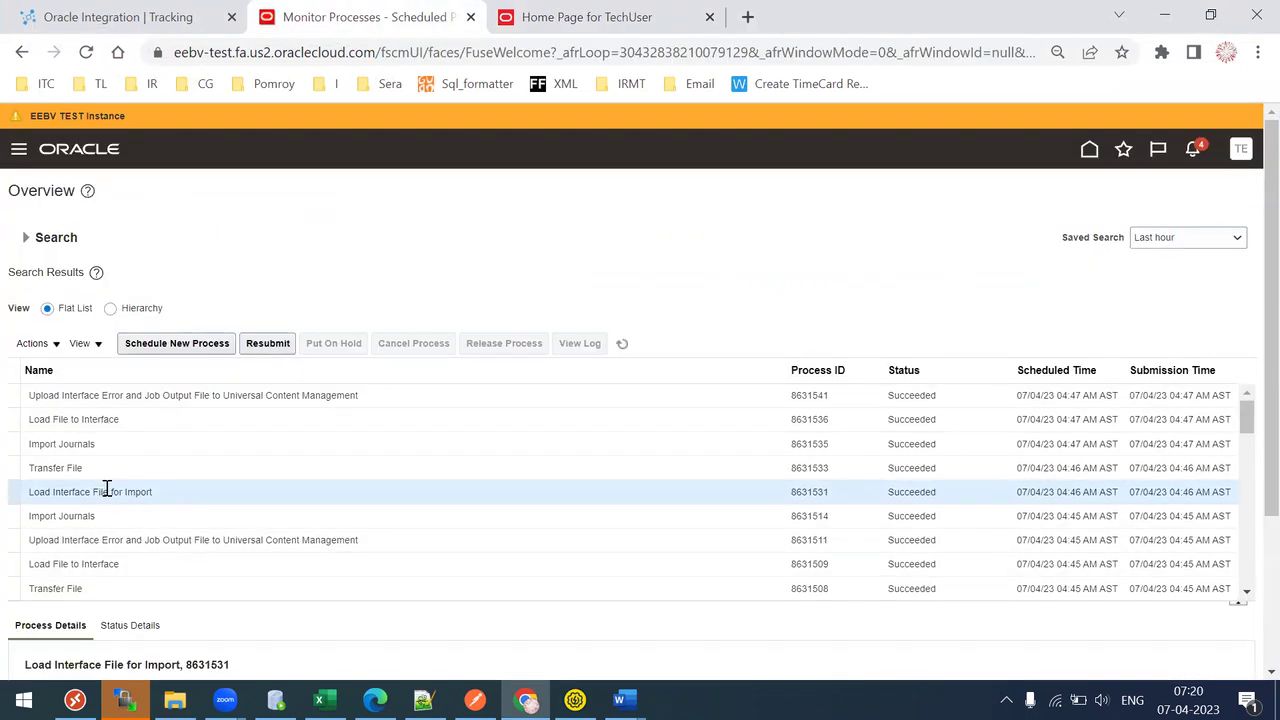
scroll(1250, 485, down, 2)
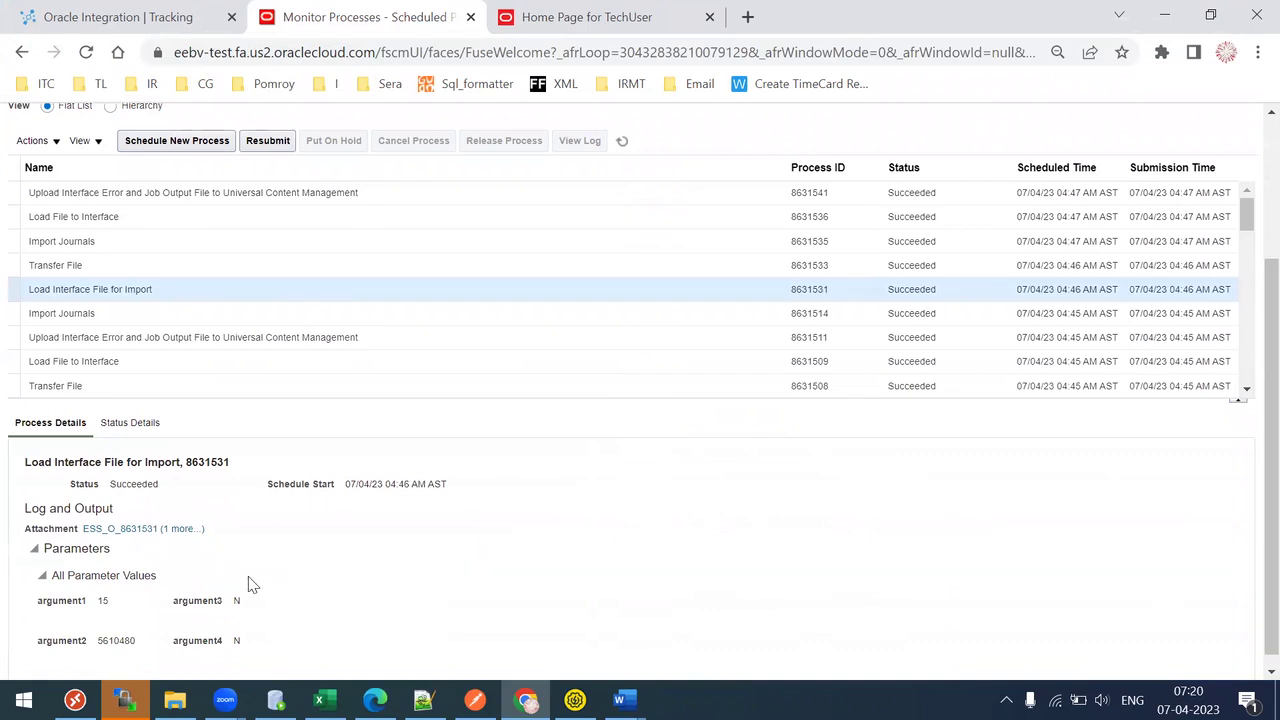
click(81, 263)
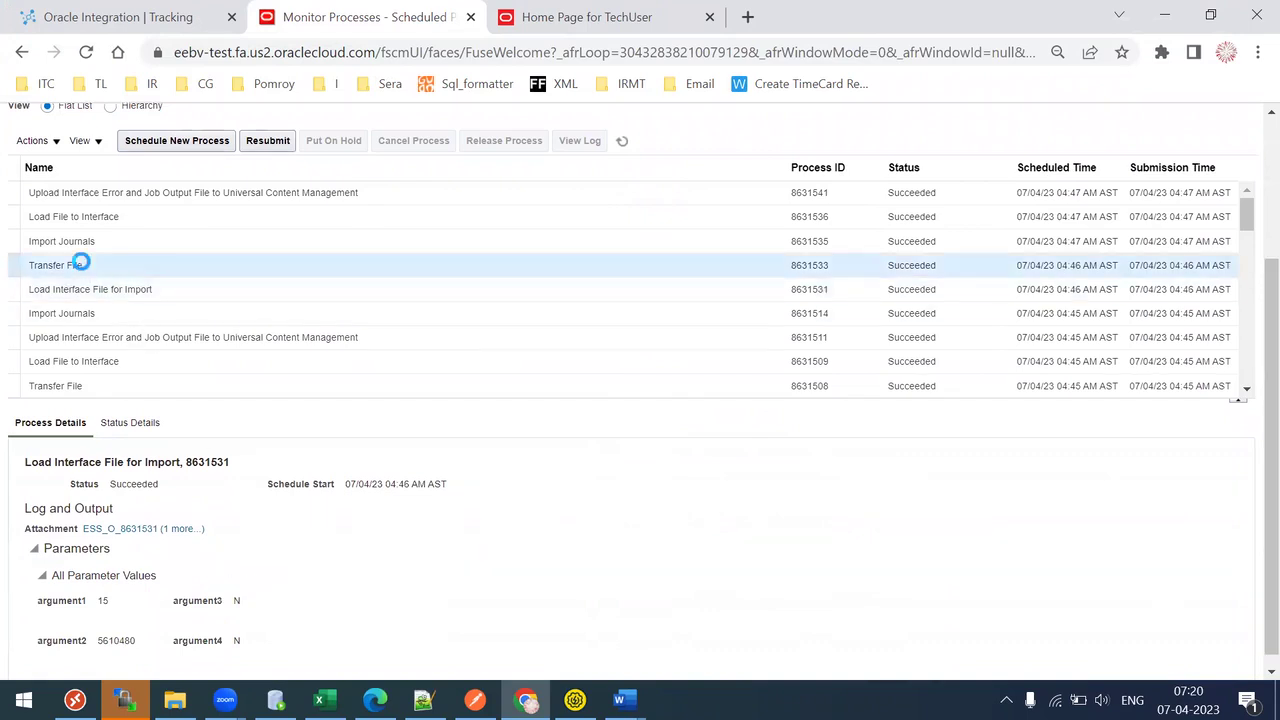
click(92, 281)
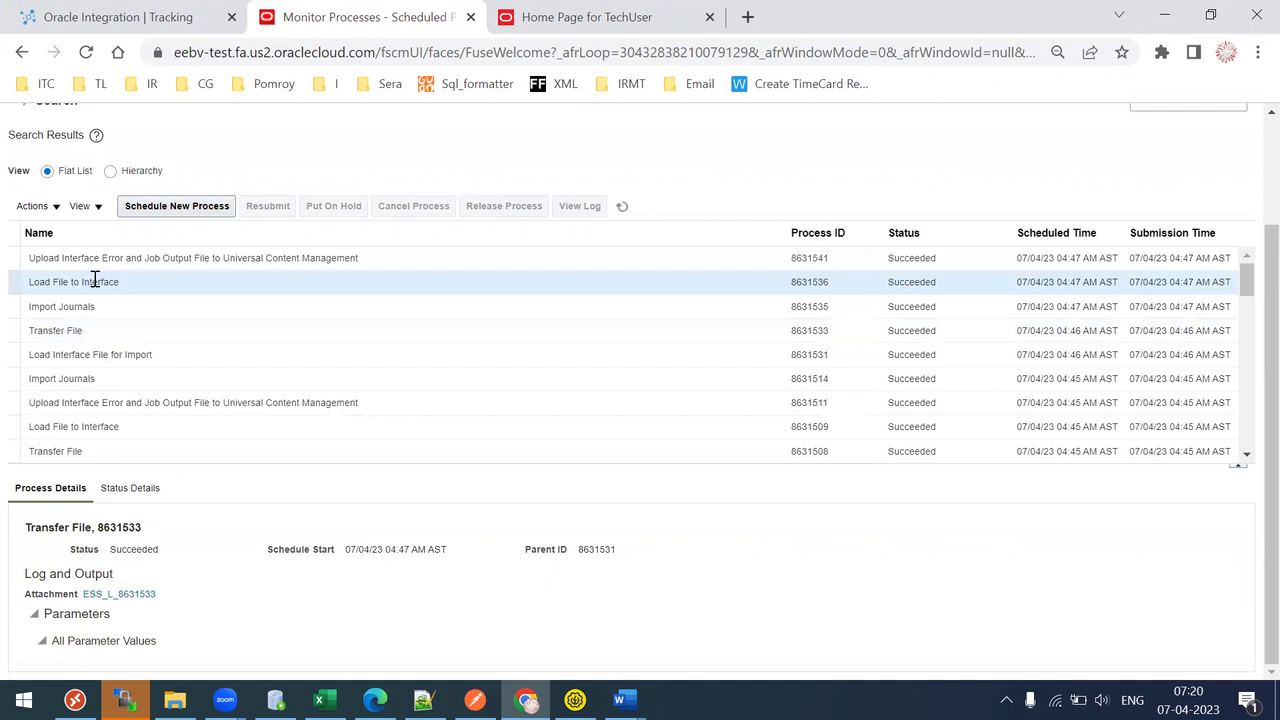
click(96, 302)
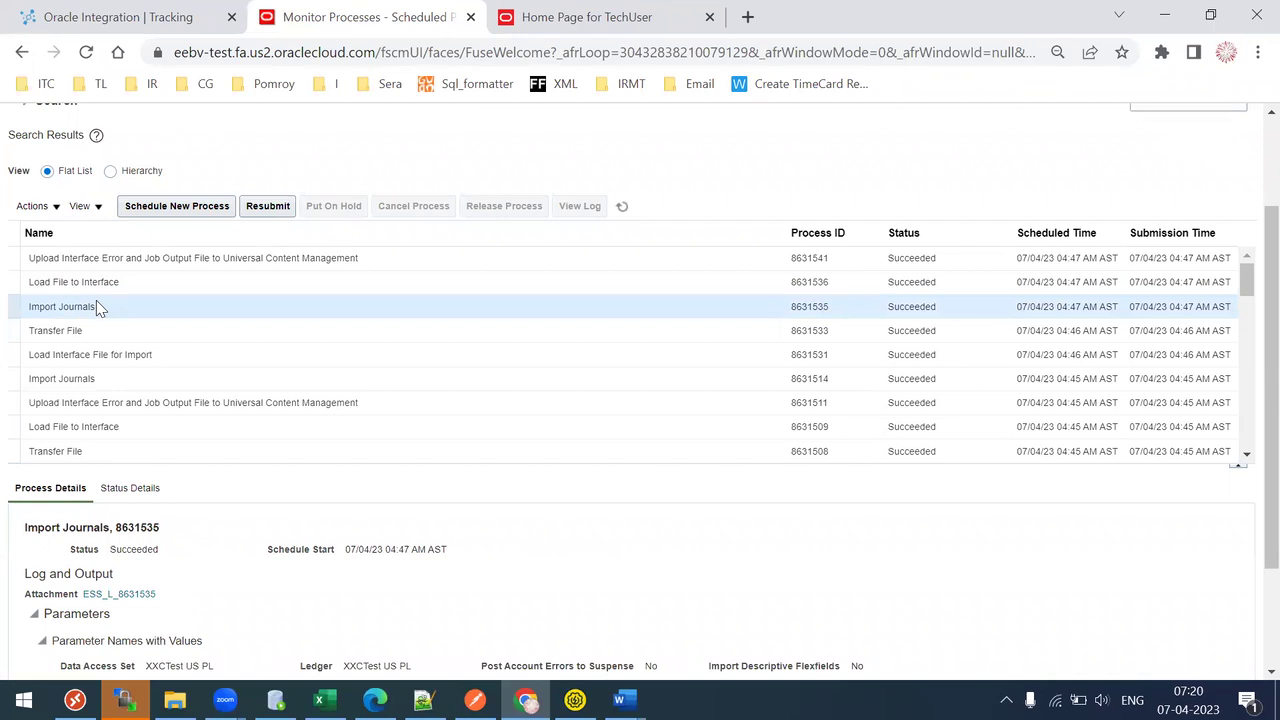
click(580, 17)
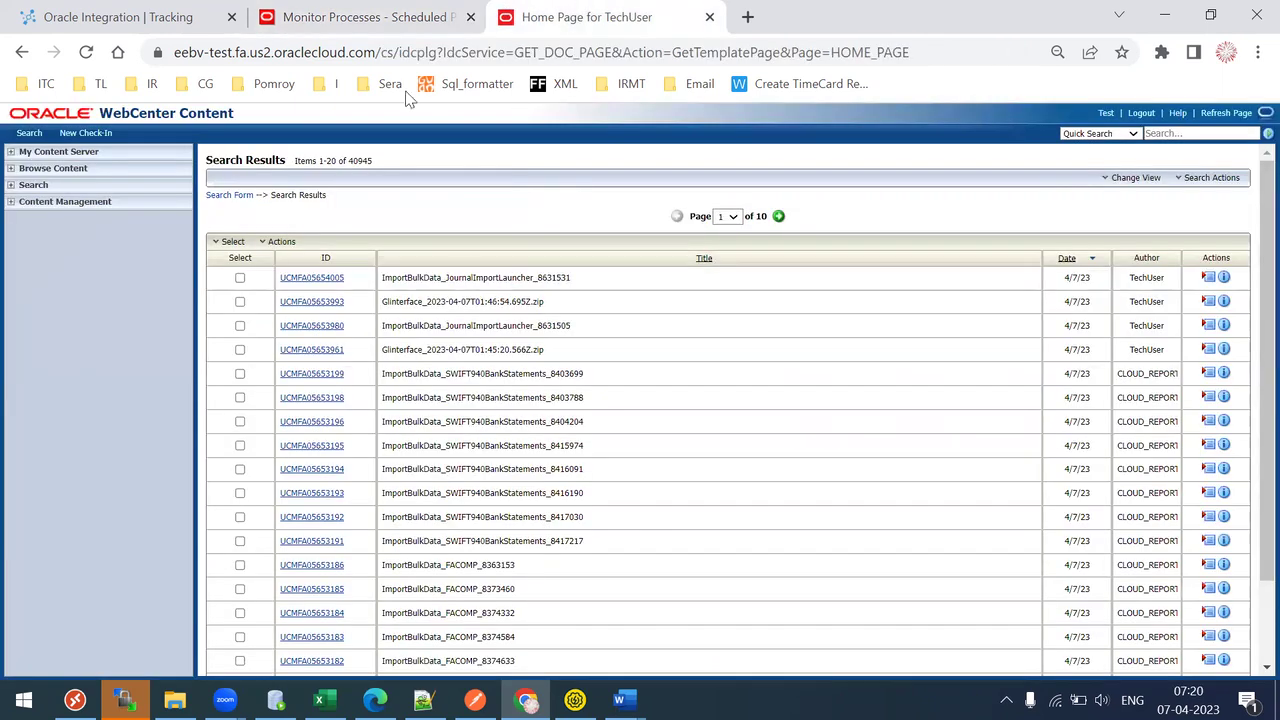
click(281, 6)
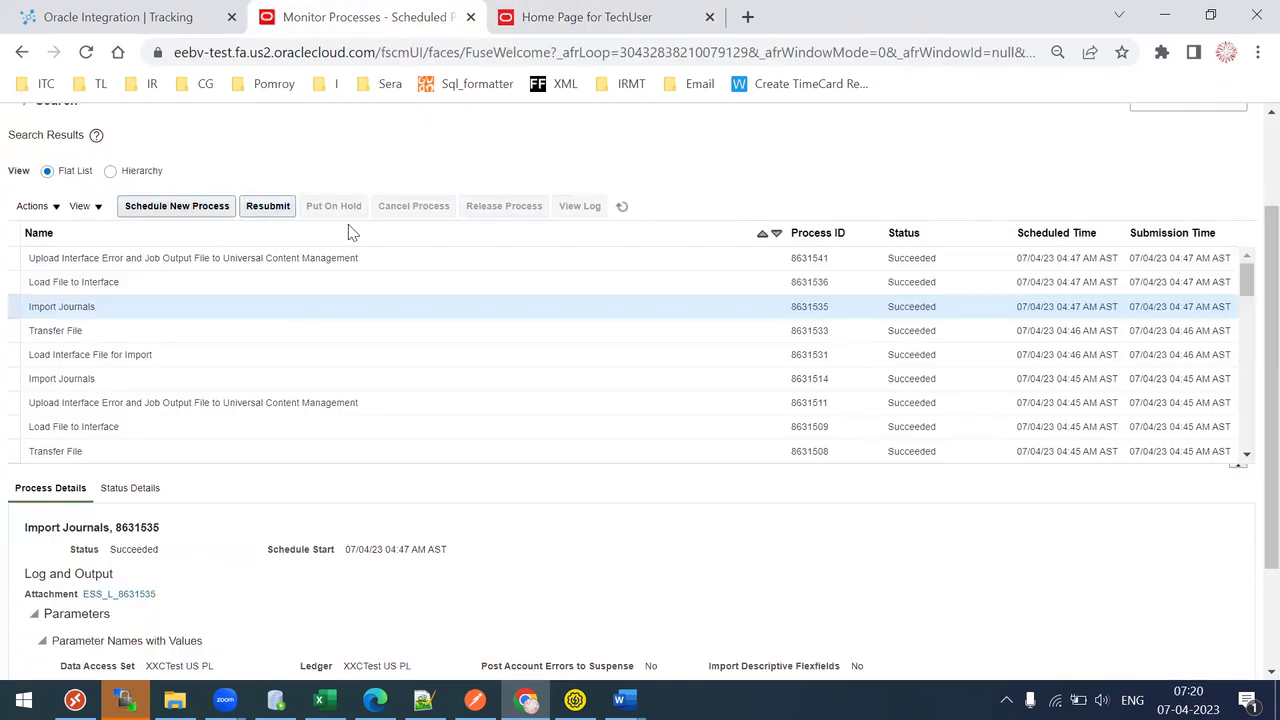
click(330, 257)
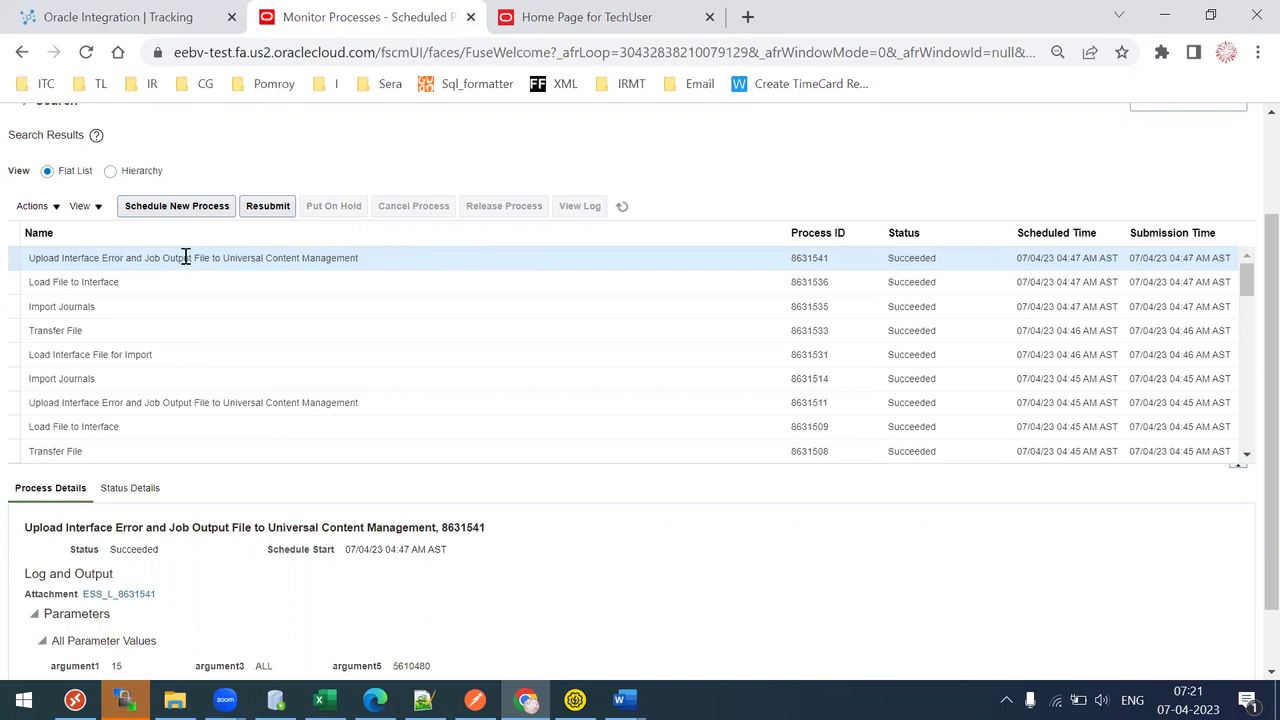
Refresh the tracked TL28 GL FBDI INT1 instance to check its status, and return to the list of designed integrations
click(66, 12)
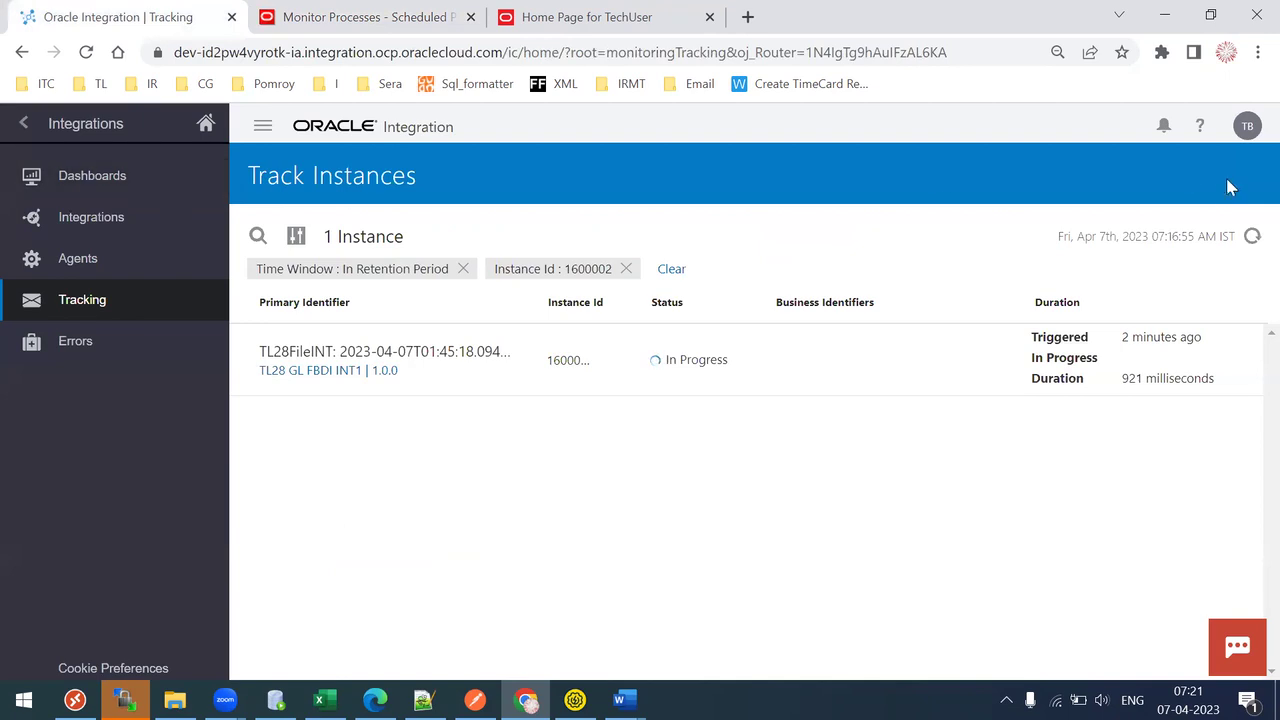
click(1252, 237)
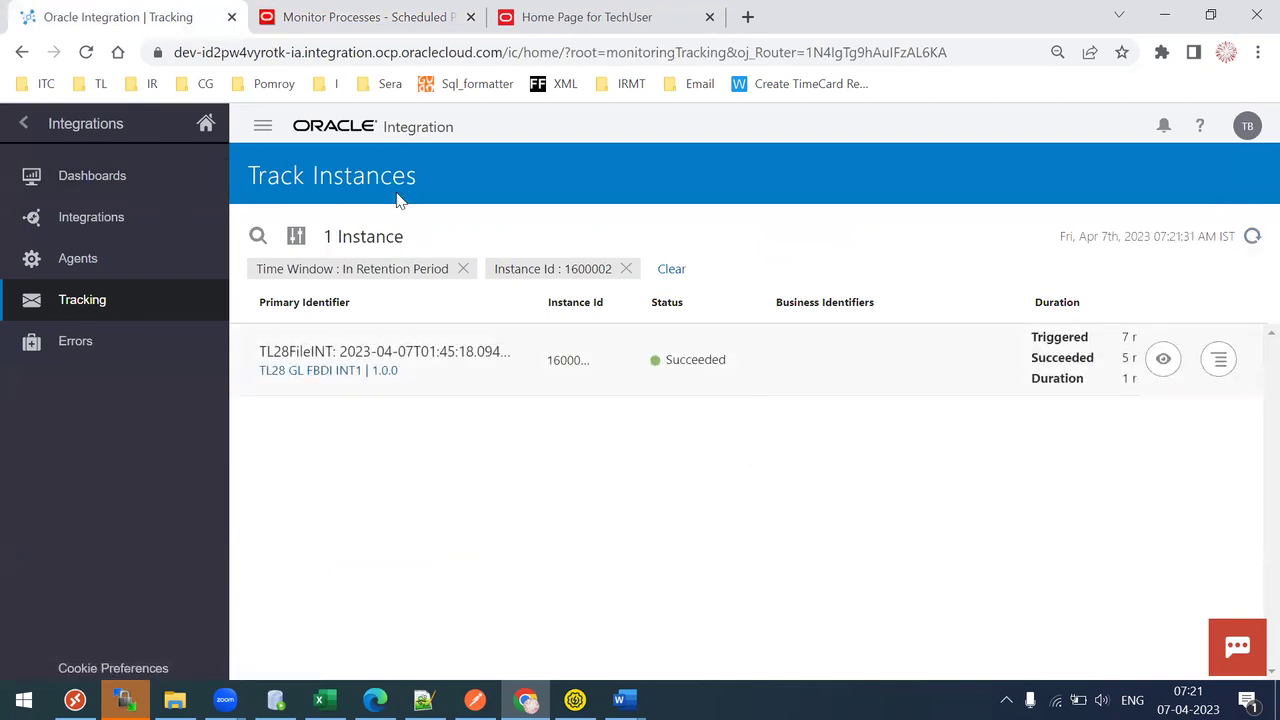
click(27, 124)
click(24, 123)
click(123, 295)
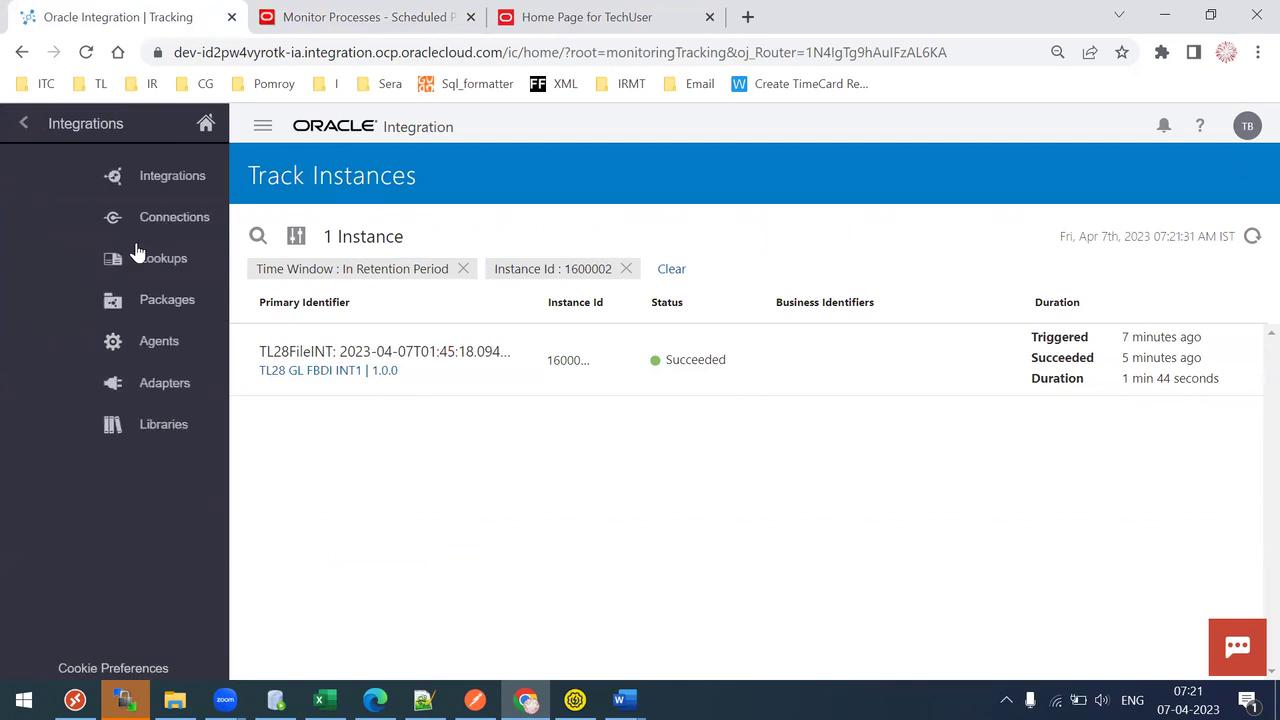
click(113, 178)
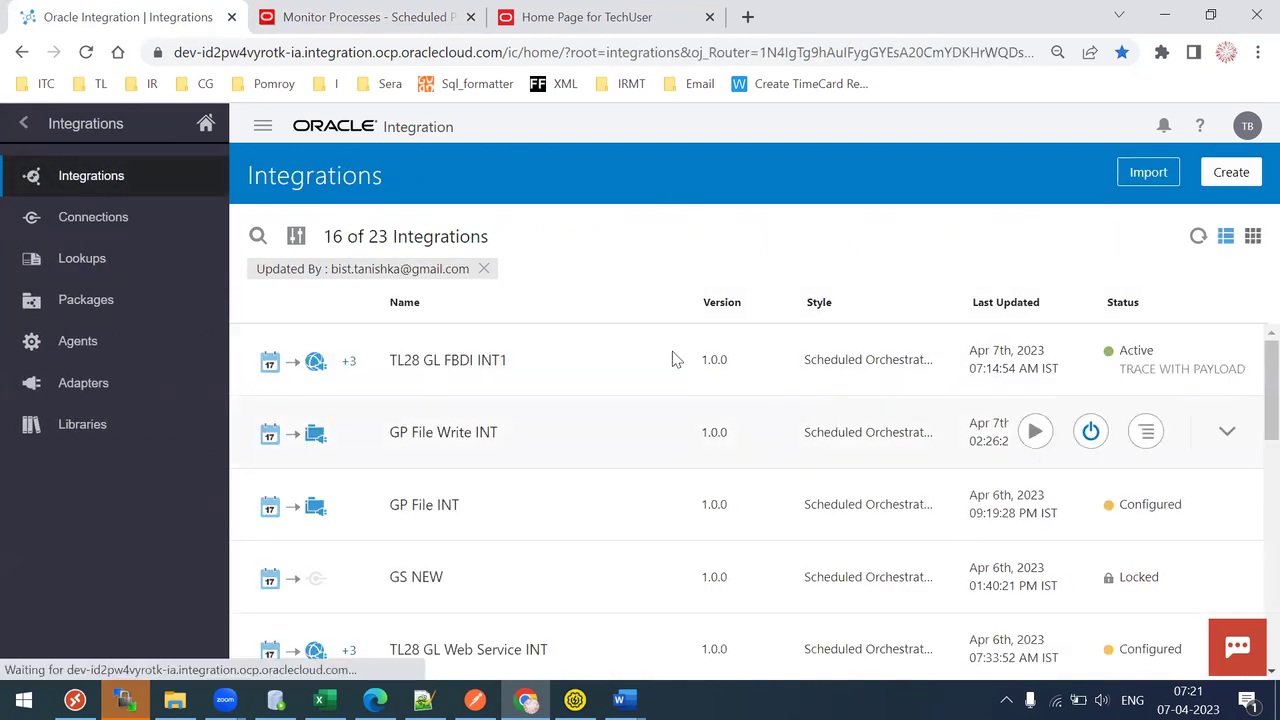
Clone the TL28 GL FBDI INT1 integration as TL28 GL FBDI INT2
mouse_move(705, 352)
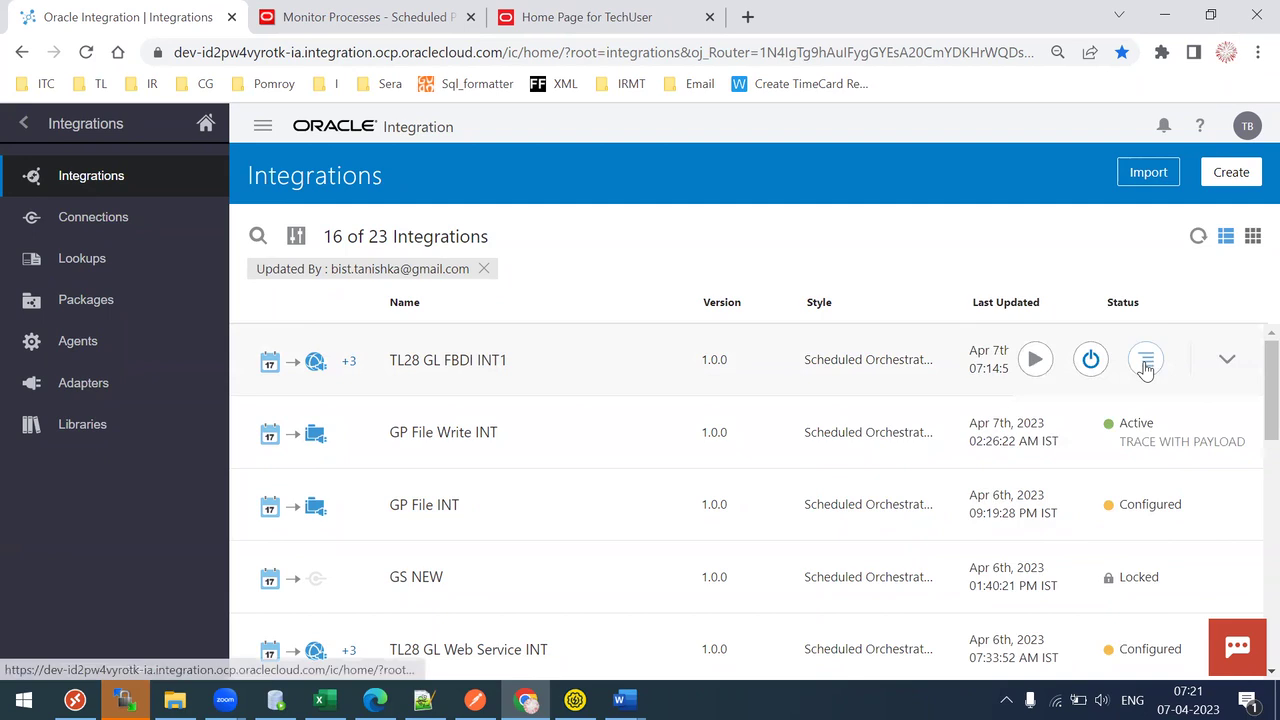
click(1144, 361)
click(1064, 352)
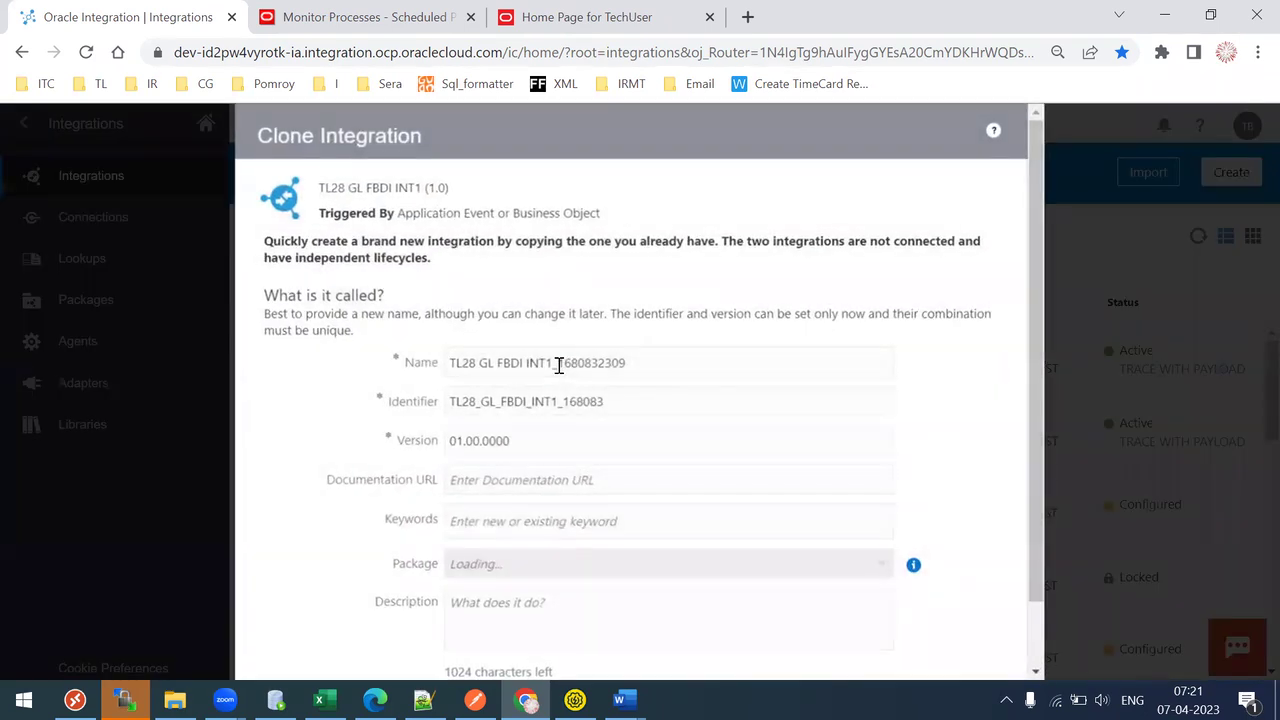
click(558, 365)
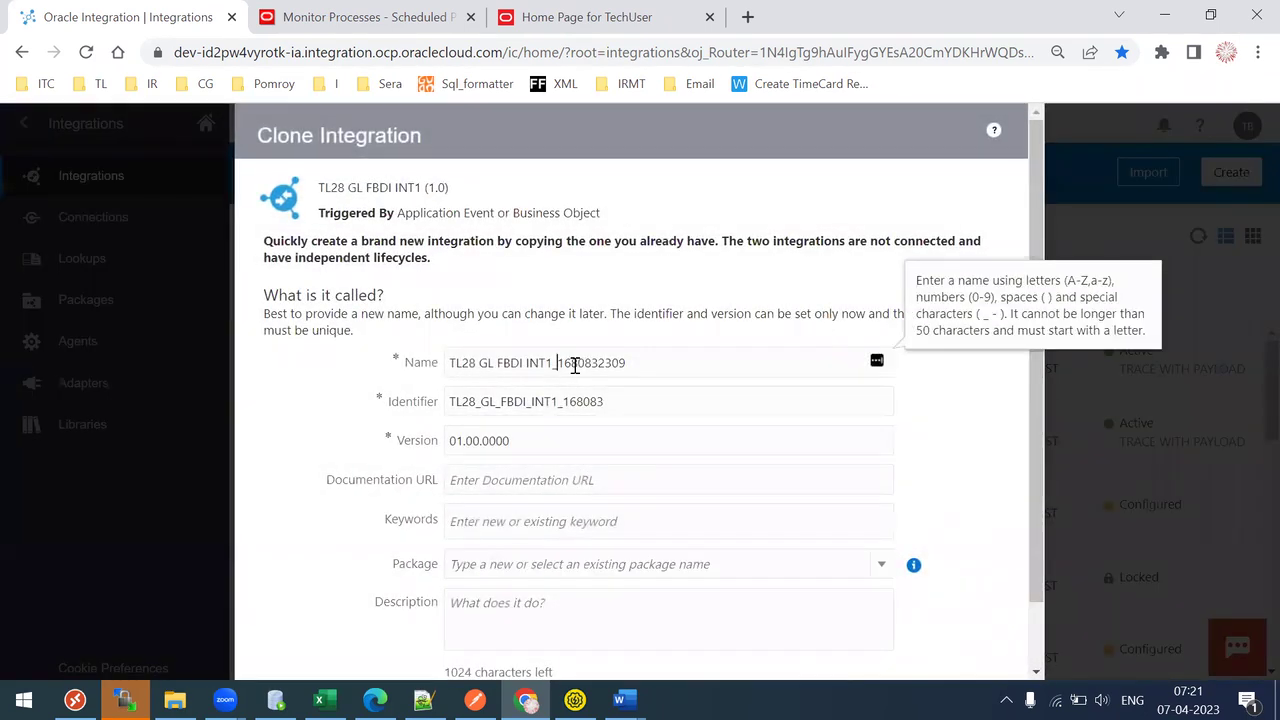
drag(545, 363, 683, 358)
text(2)
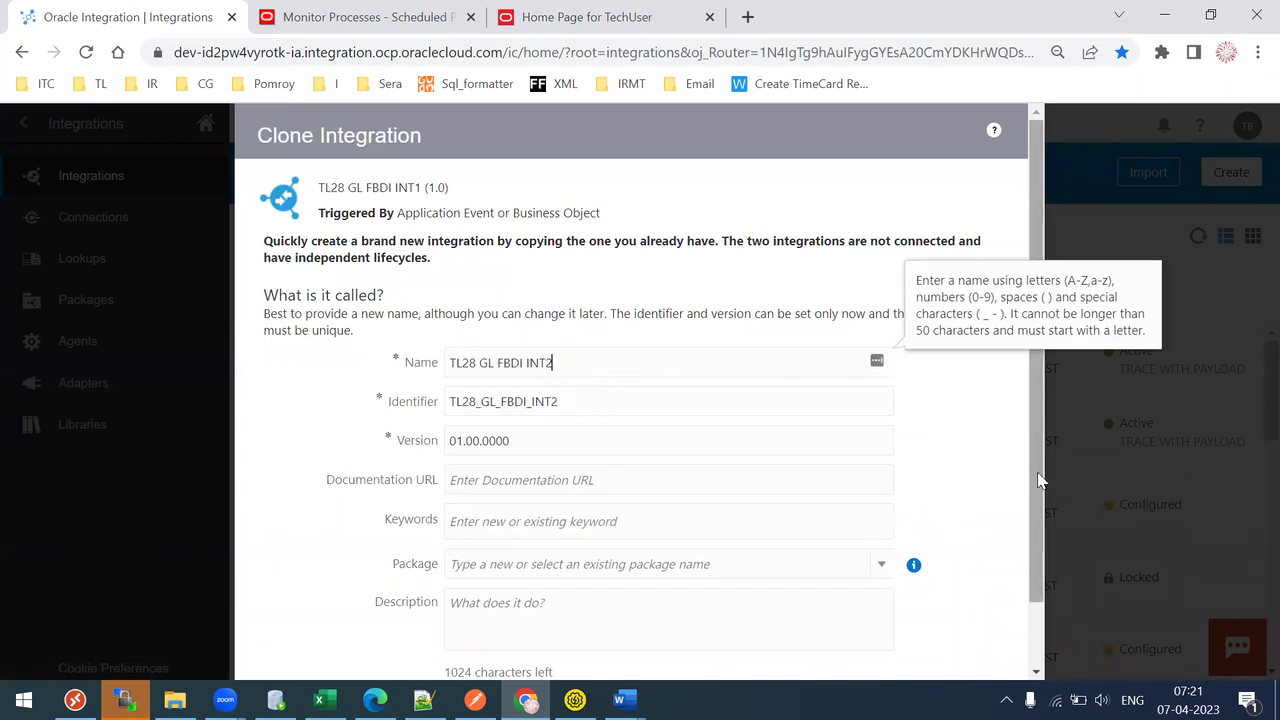
scroll(1040, 480, down, 2)
click(966, 643)
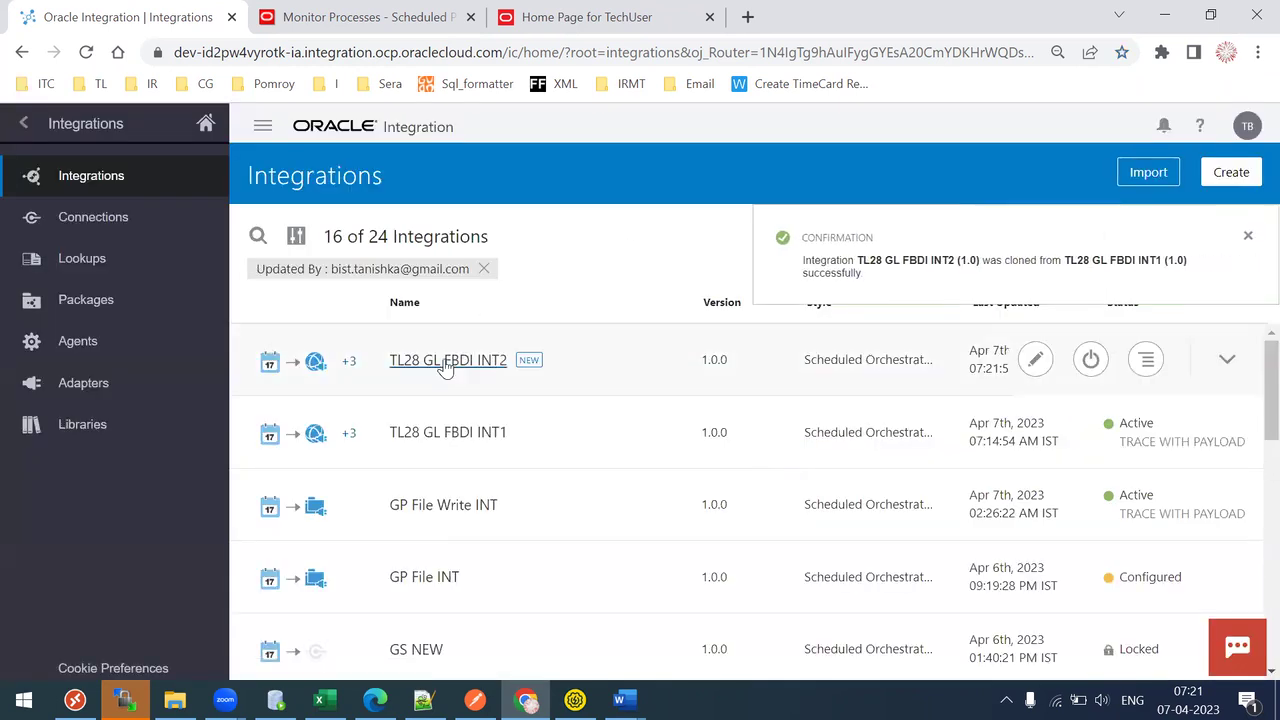
Open TL28 GL FBDI INT2 and examine its flow from submitGLFBDI through the chkInterfaceSts loop and submitJournalImport to the import status branches
click(445, 364)
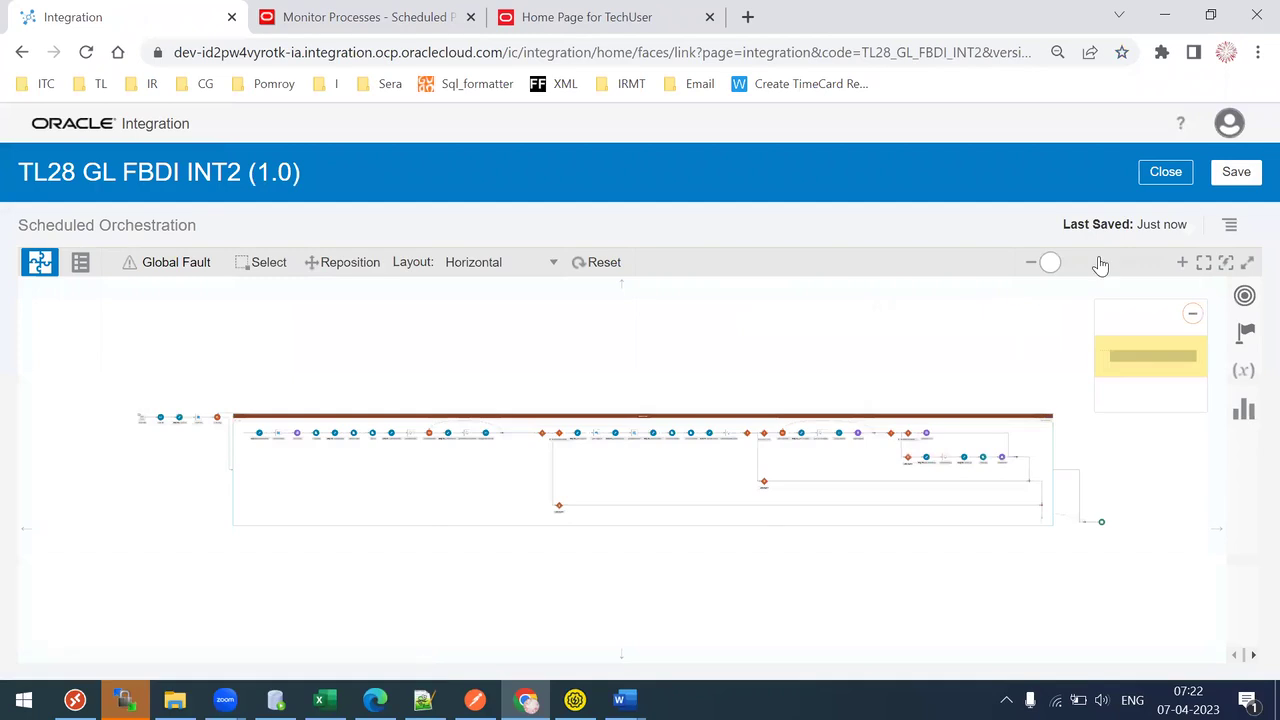
click(1097, 262)
drag(1011, 609, 260, 491)
drag(982, 494, 662, 520)
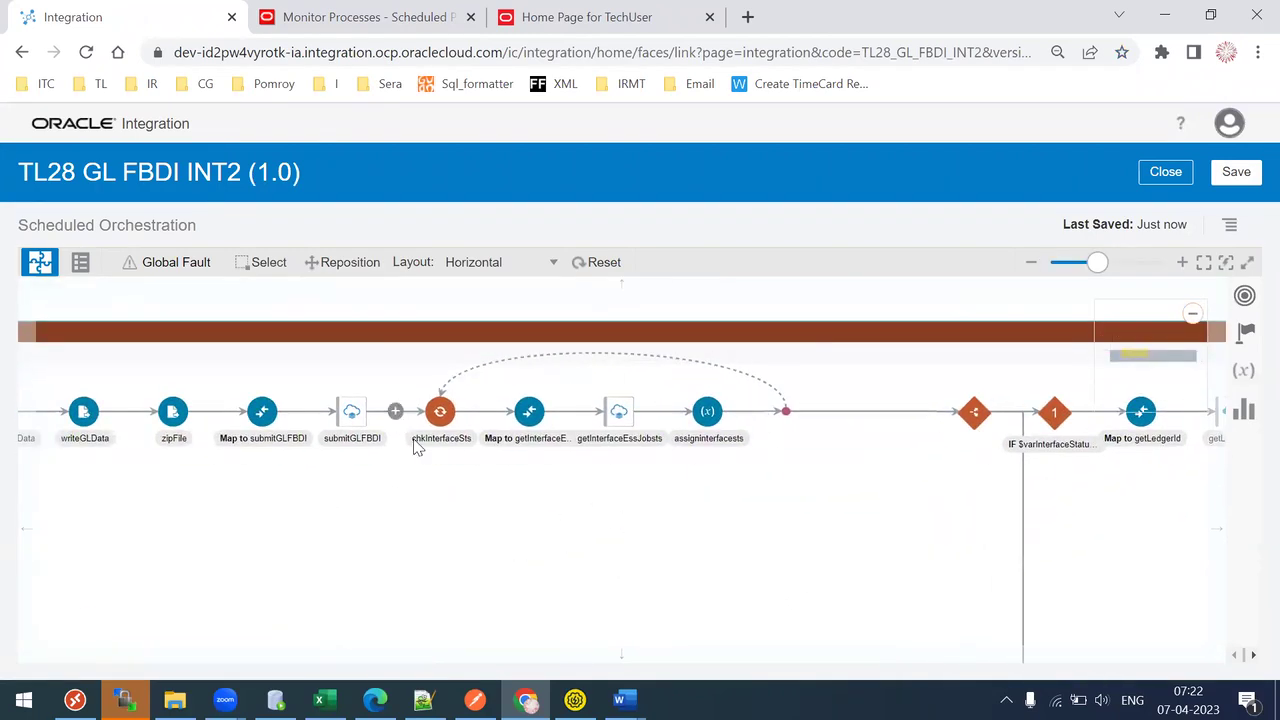
drag(1034, 509, 588, 521)
drag(709, 511, 354, 504)
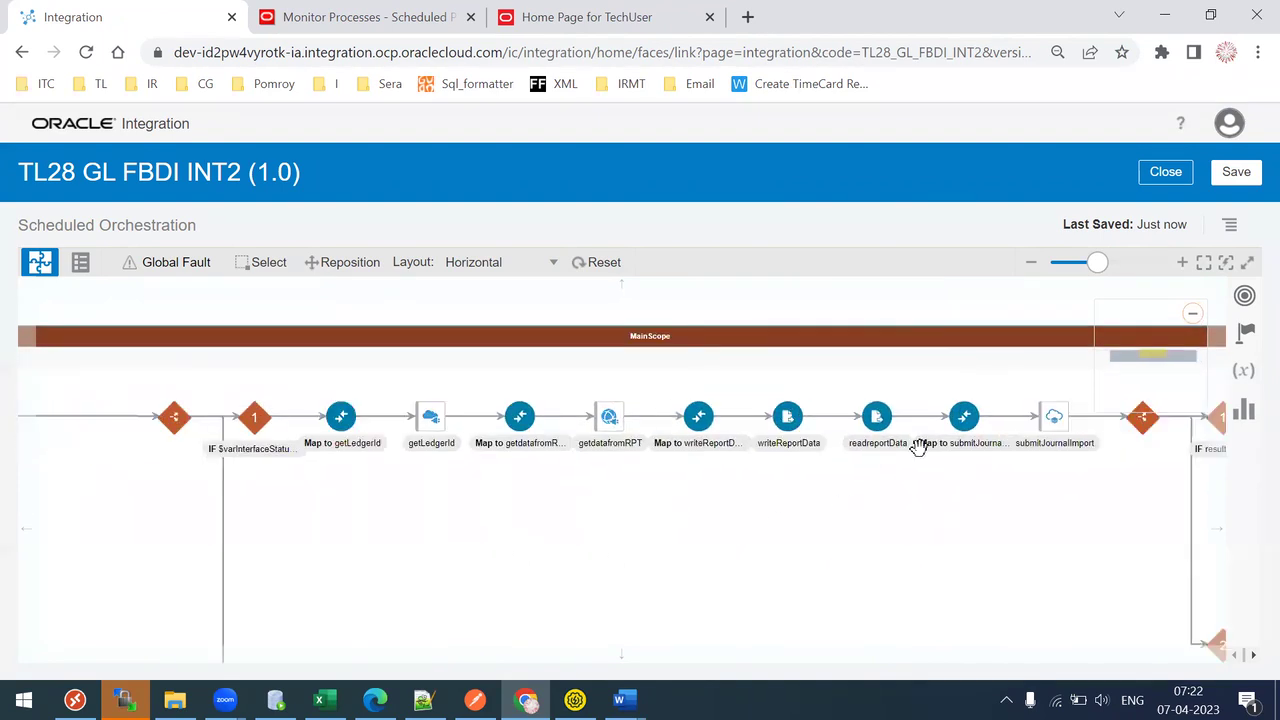
drag(1079, 506, 325, 500)
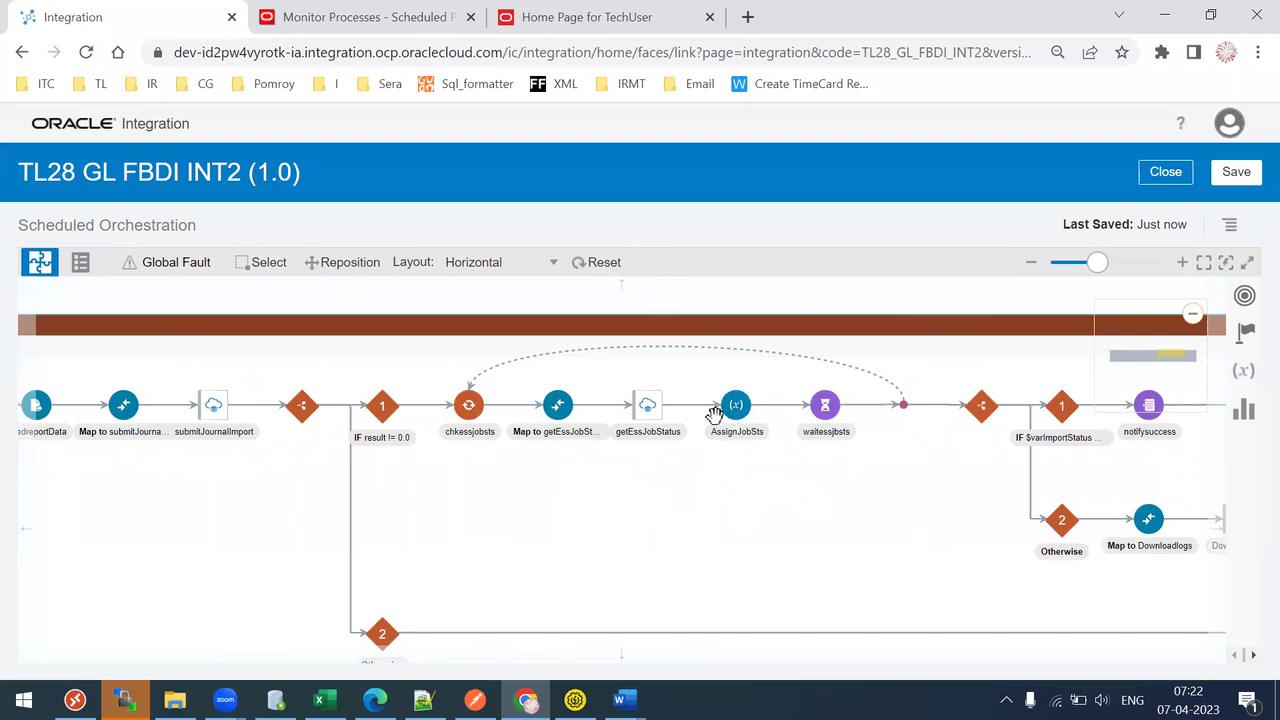
drag(736, 515, 924, 479)
drag(694, 497, 1057, 497)
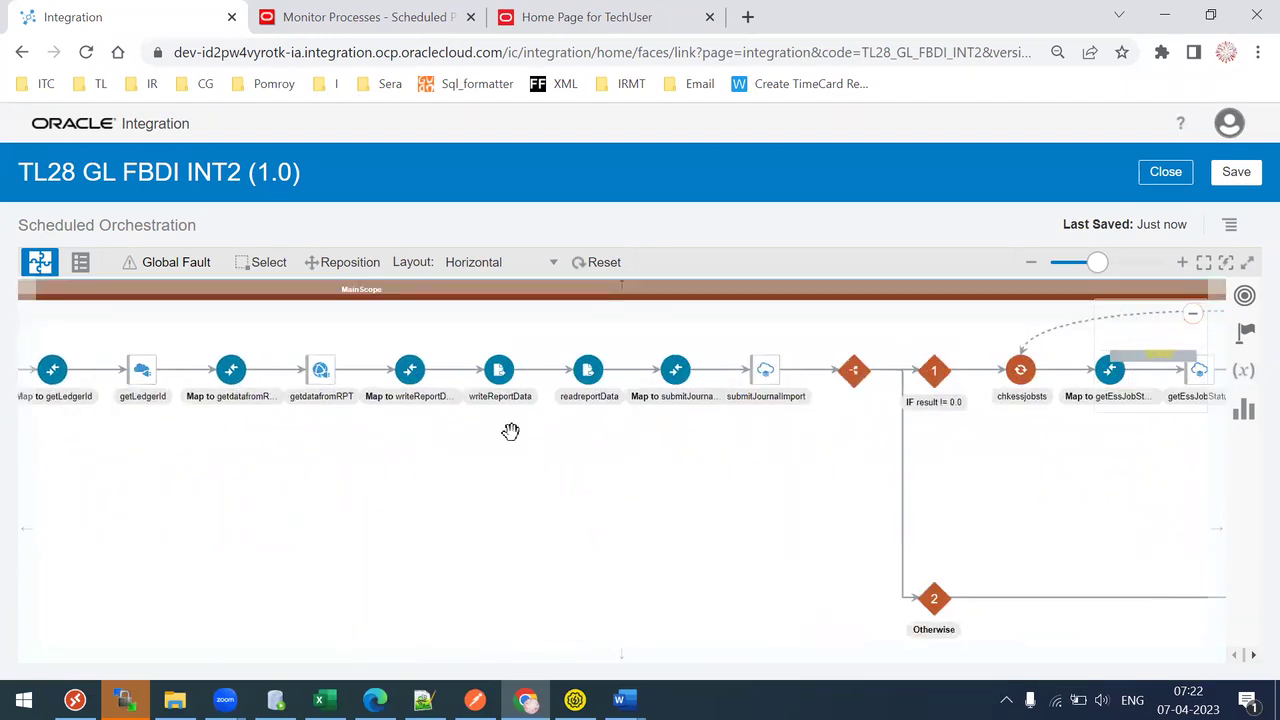
drag(511, 431, 997, 405)
drag(831, 477, 1128, 517)
drag(271, 525, 300, 425)
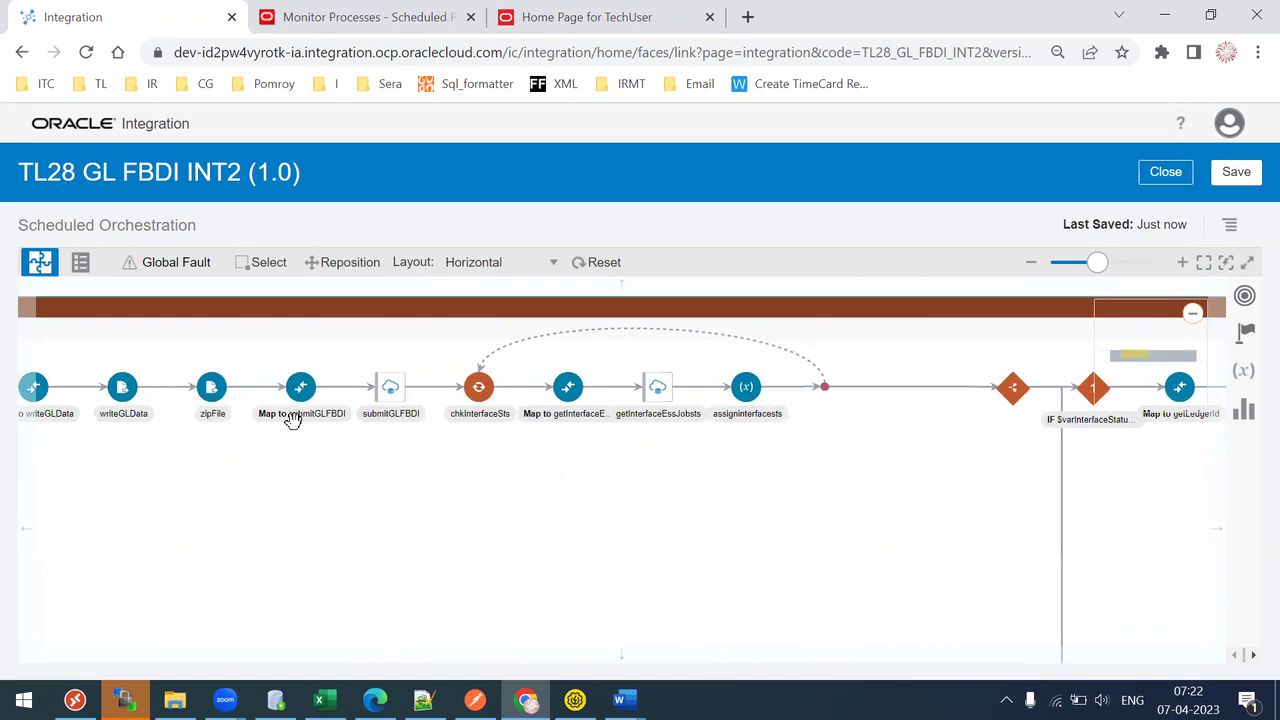
drag(451, 524, 494, 623)
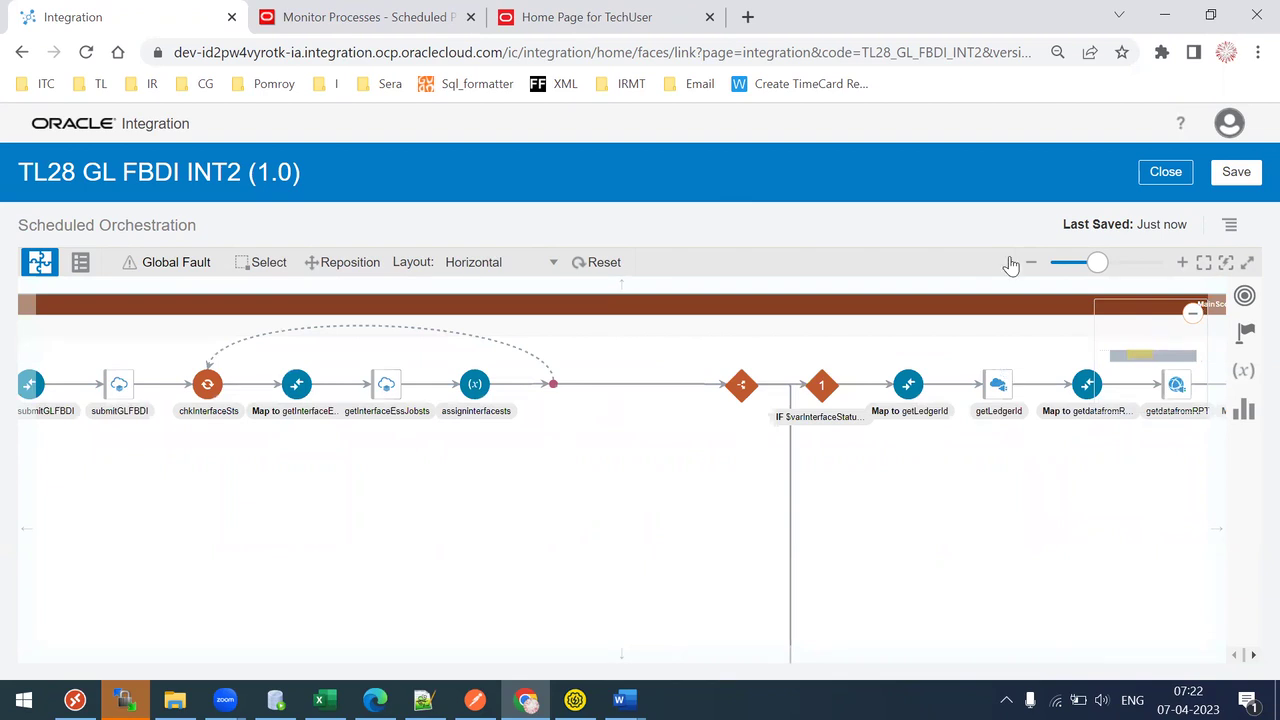
drag(508, 486, 734, 540)
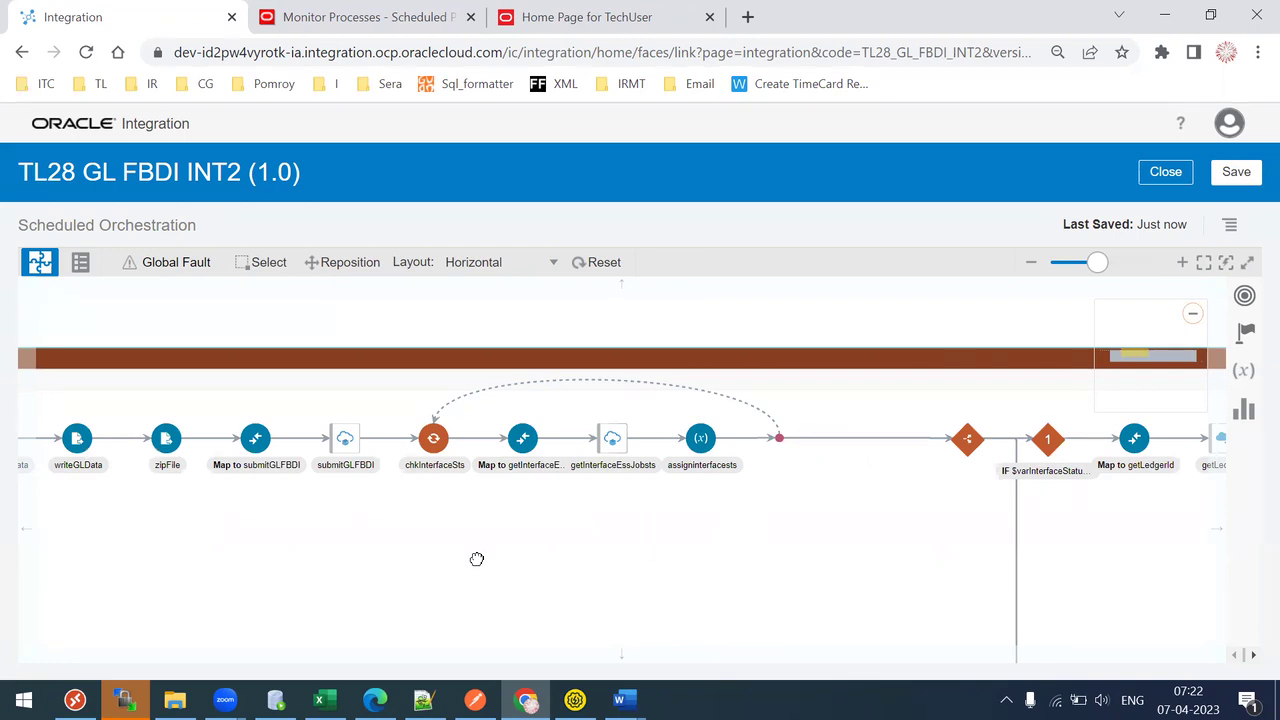
Delete the chkInterfaceSts while action and the interface status switch after submitGLFBDI, reset the canvas layout, and save the integration
drag(487, 556, 617, 536)
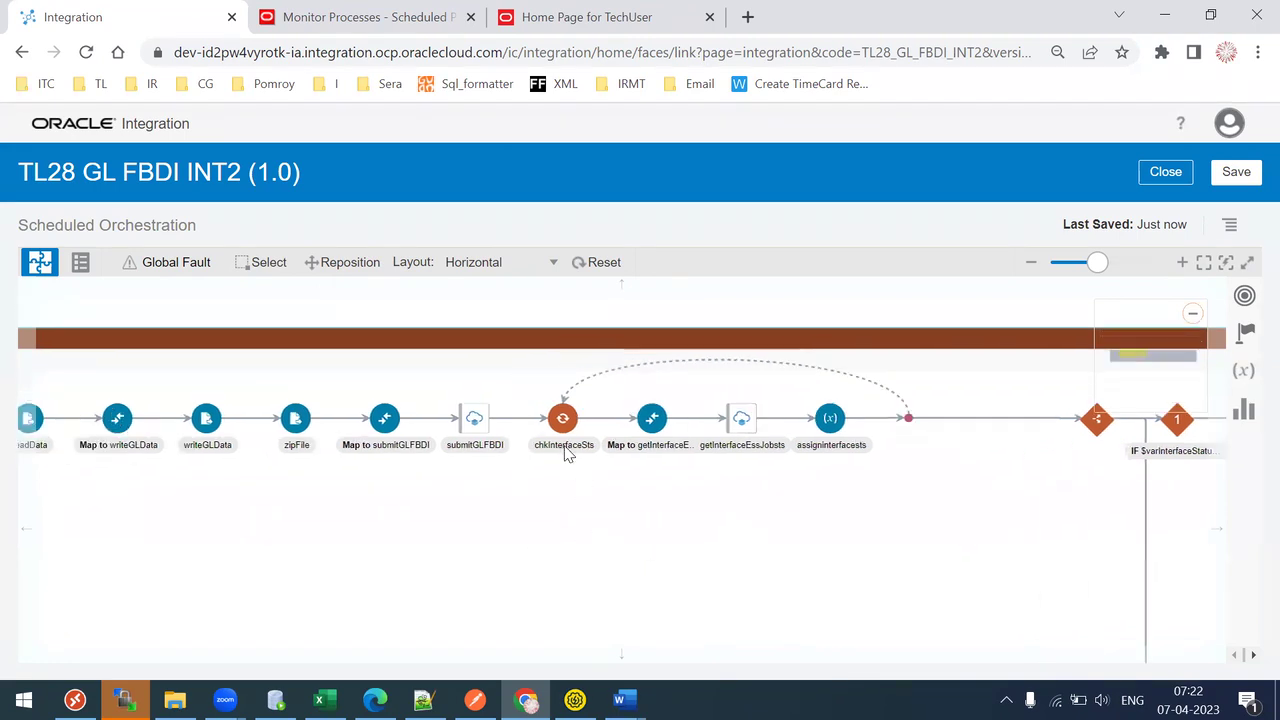
click(565, 420)
click(593, 421)
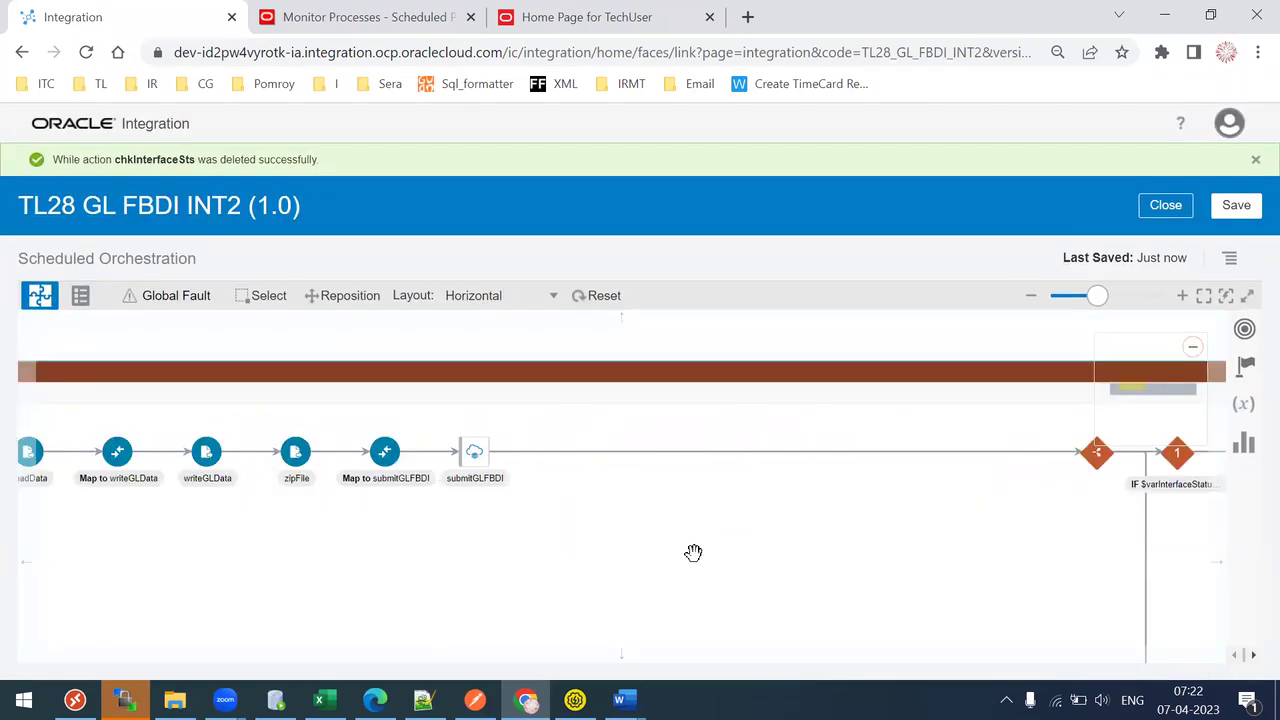
click(745, 376)
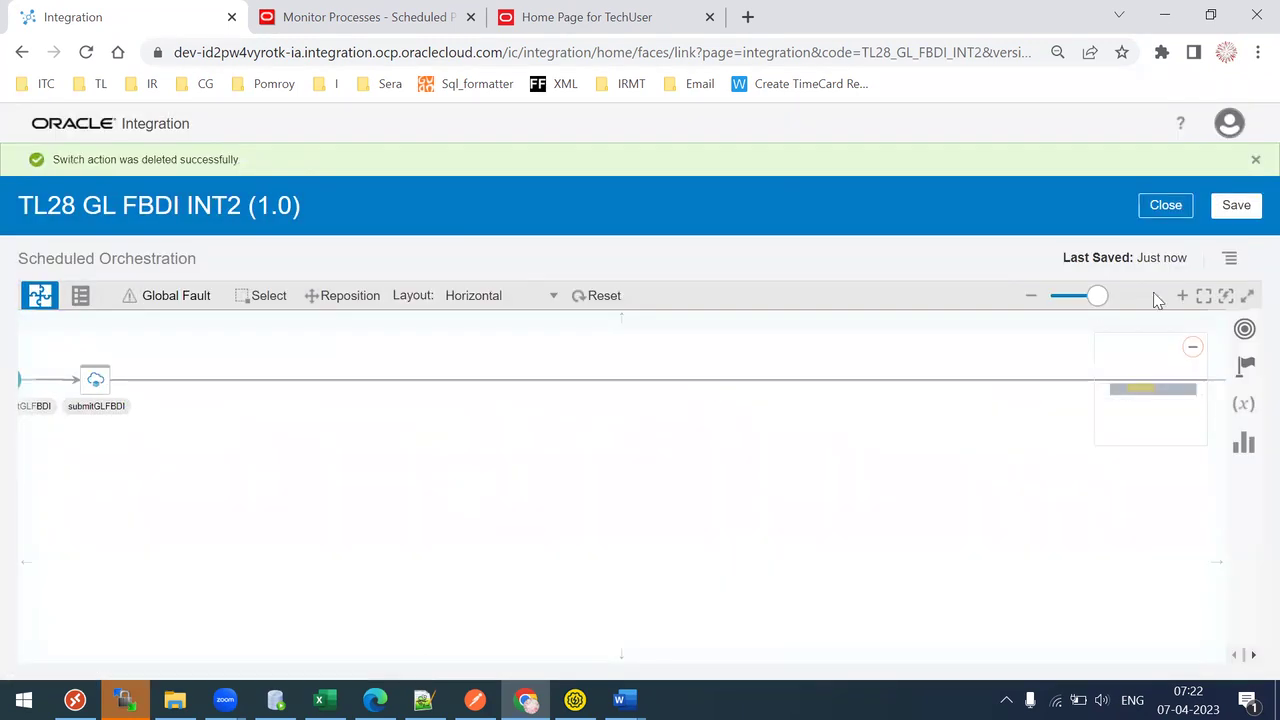
click(600, 295)
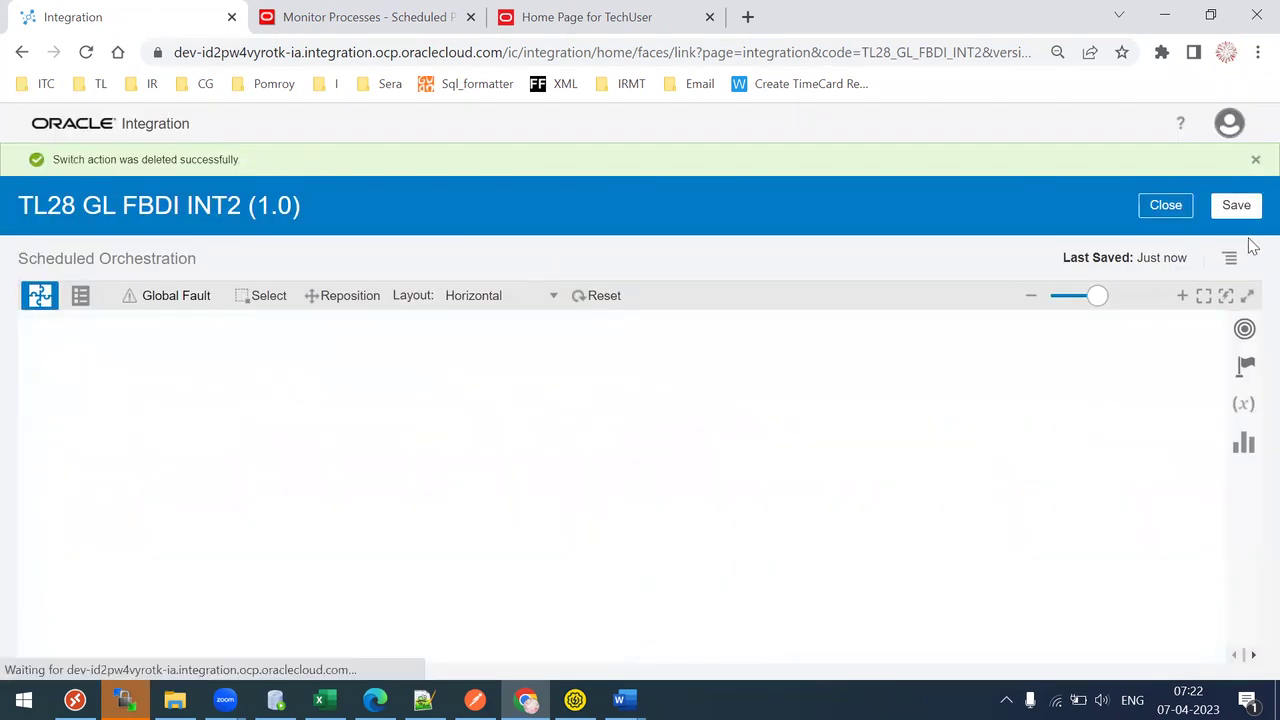
click(1240, 208)
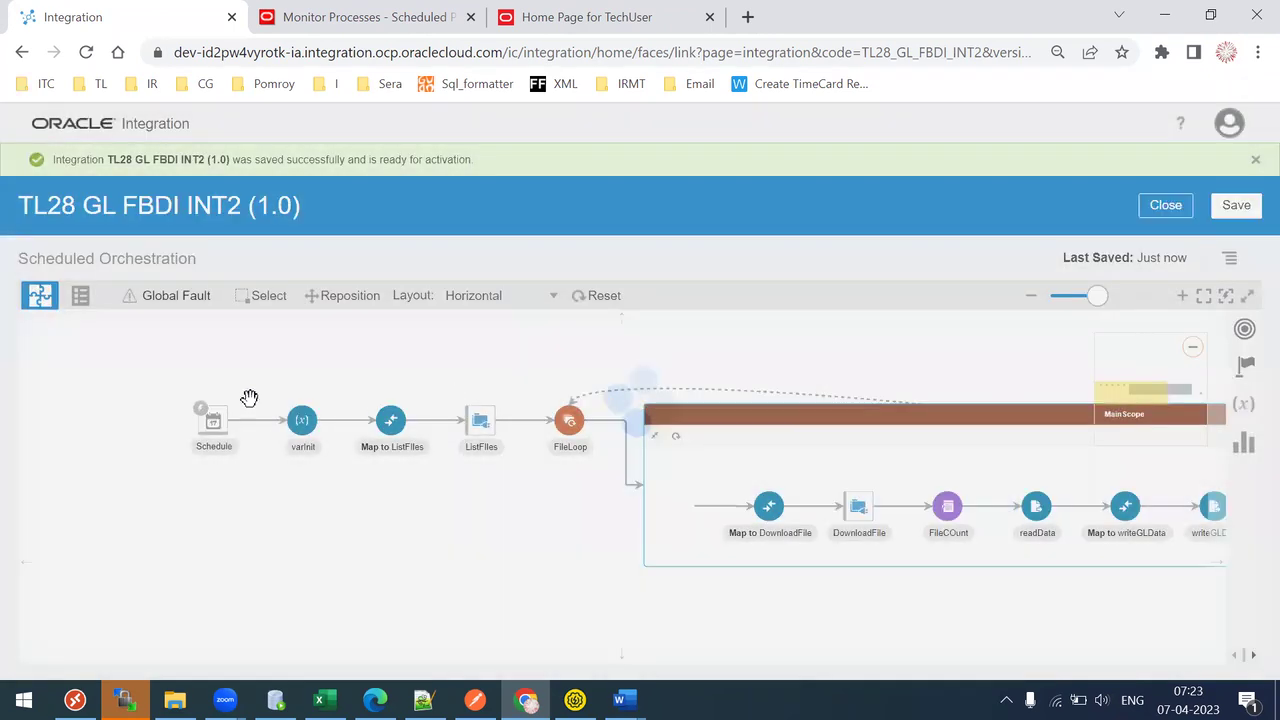
Review the remaining MainScope actions through submitGLFBDI, save the integration again, and select the submitGLFBDI action
drag(983, 590, 416, 524)
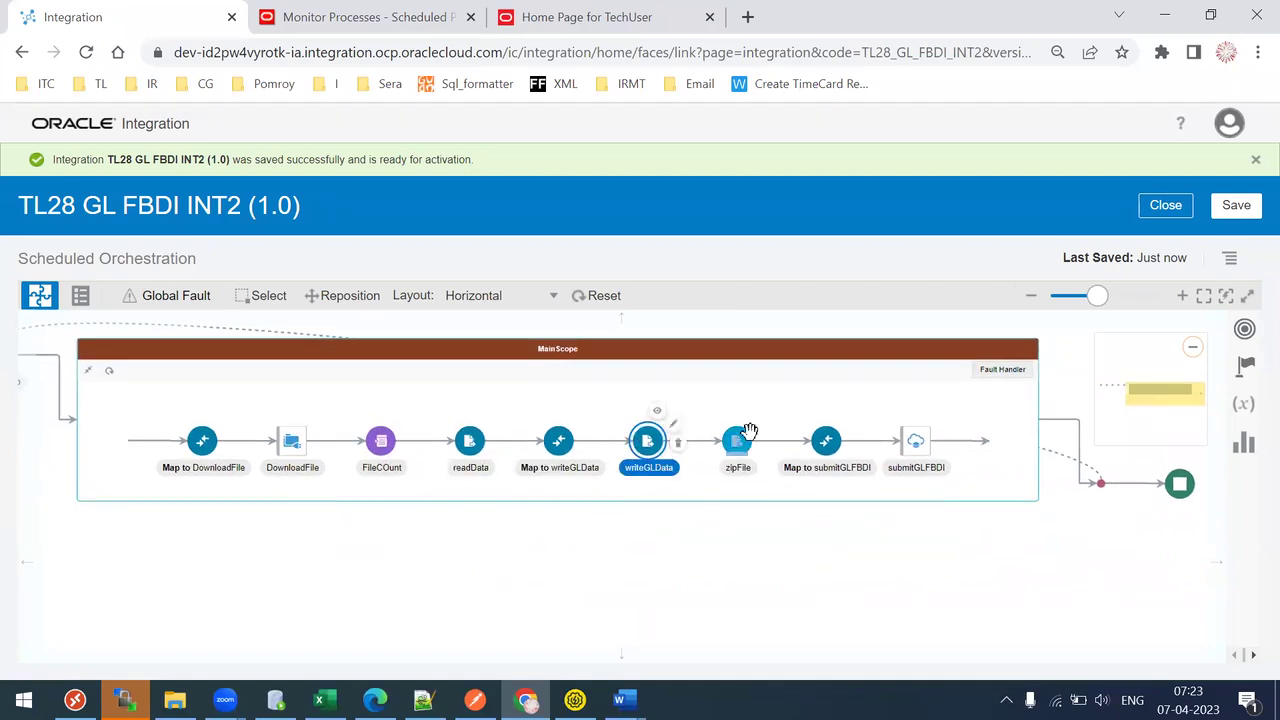
click(920, 460)
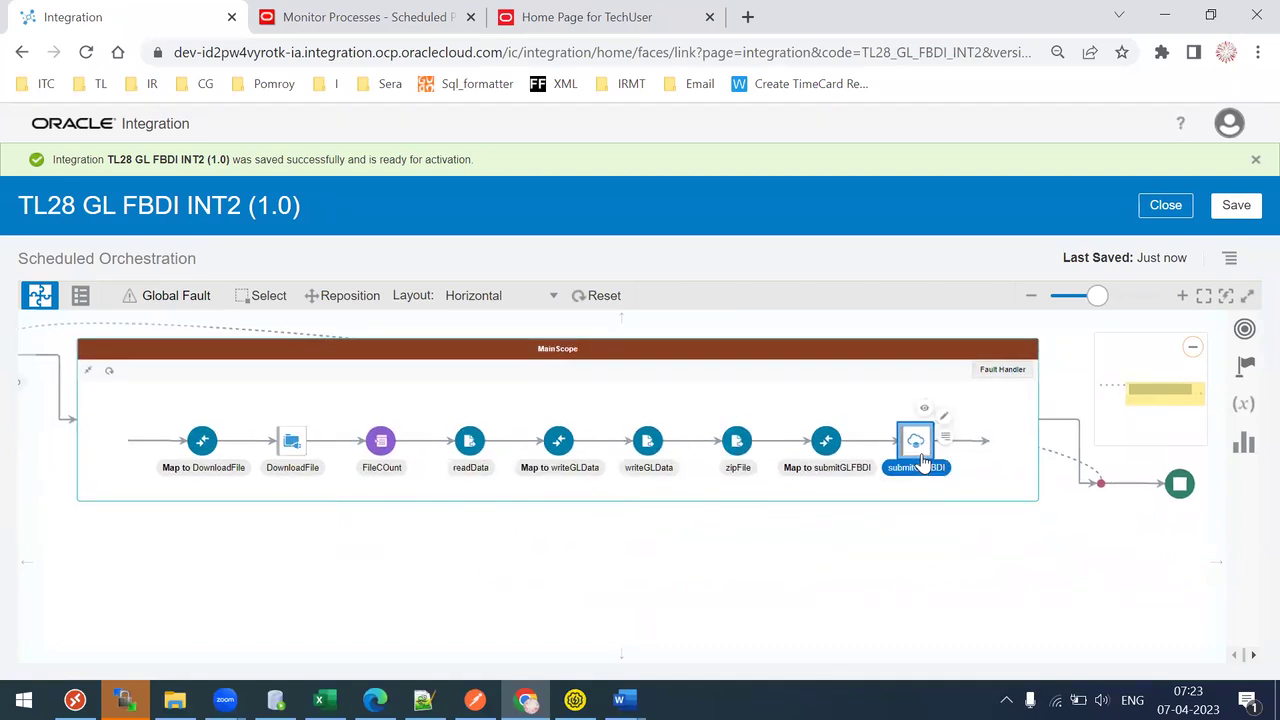
click(642, 115)
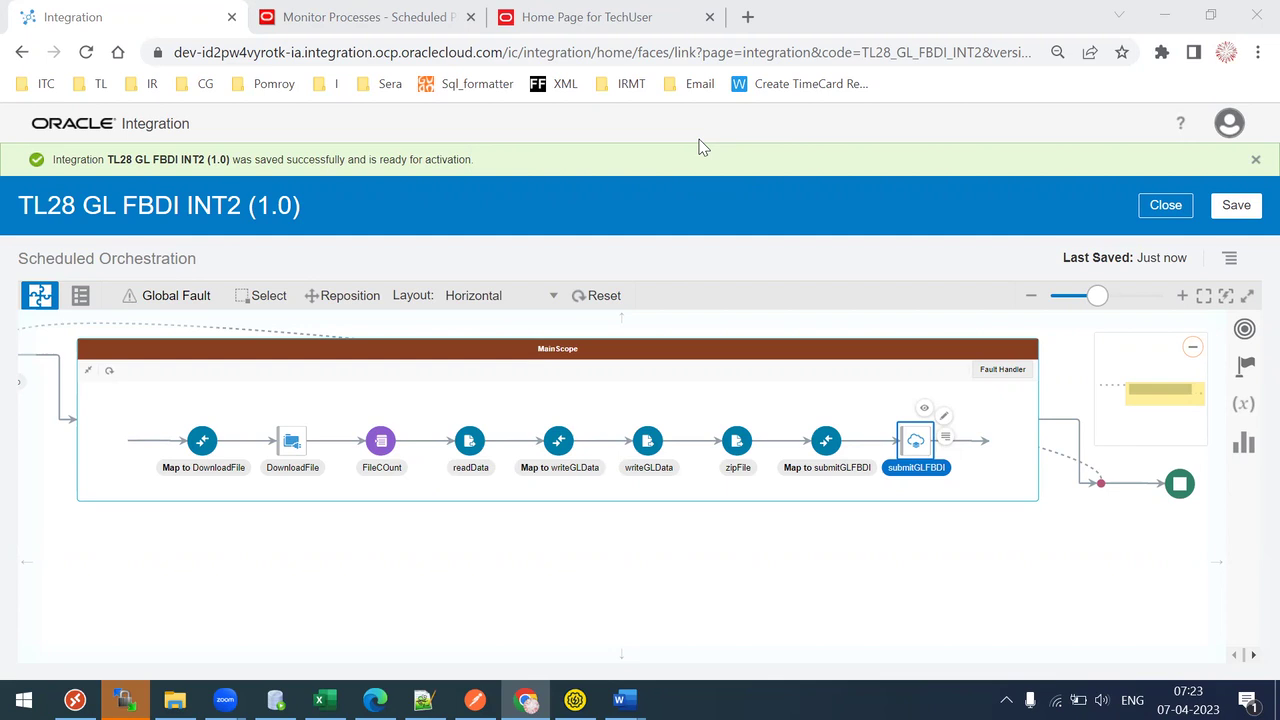
click(790, 580)
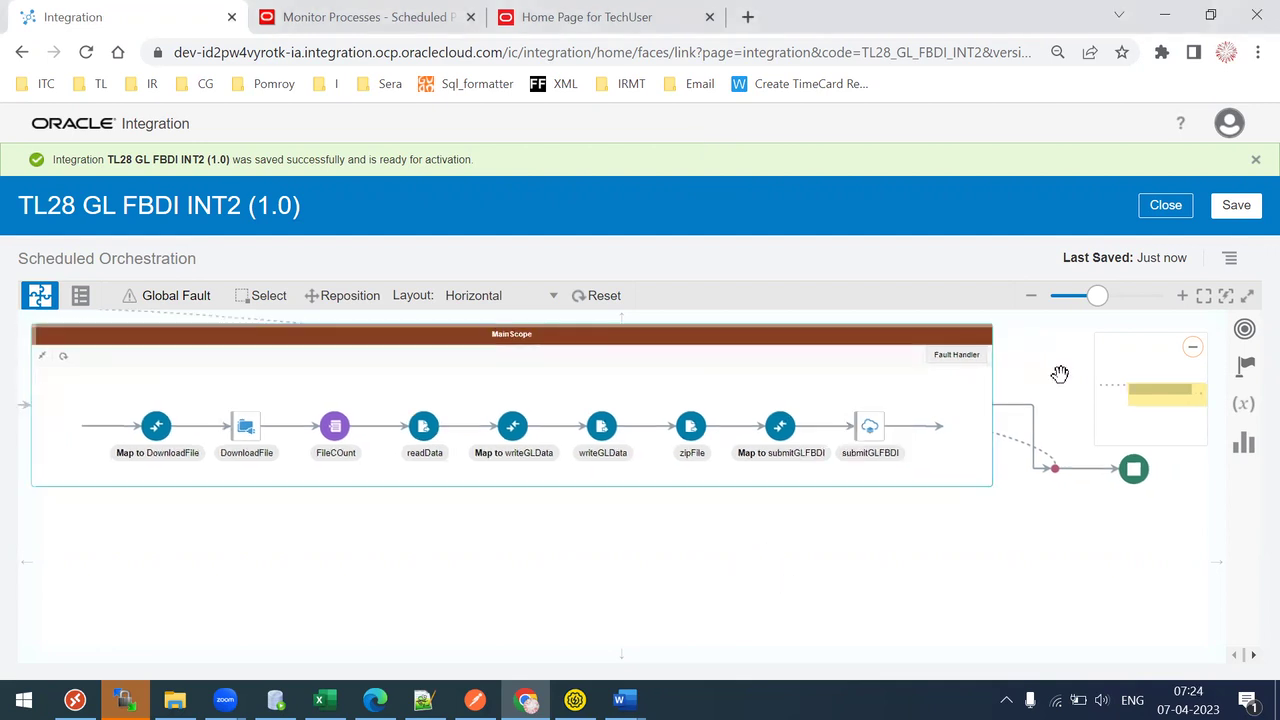
click(1237, 207)
click(866, 447)
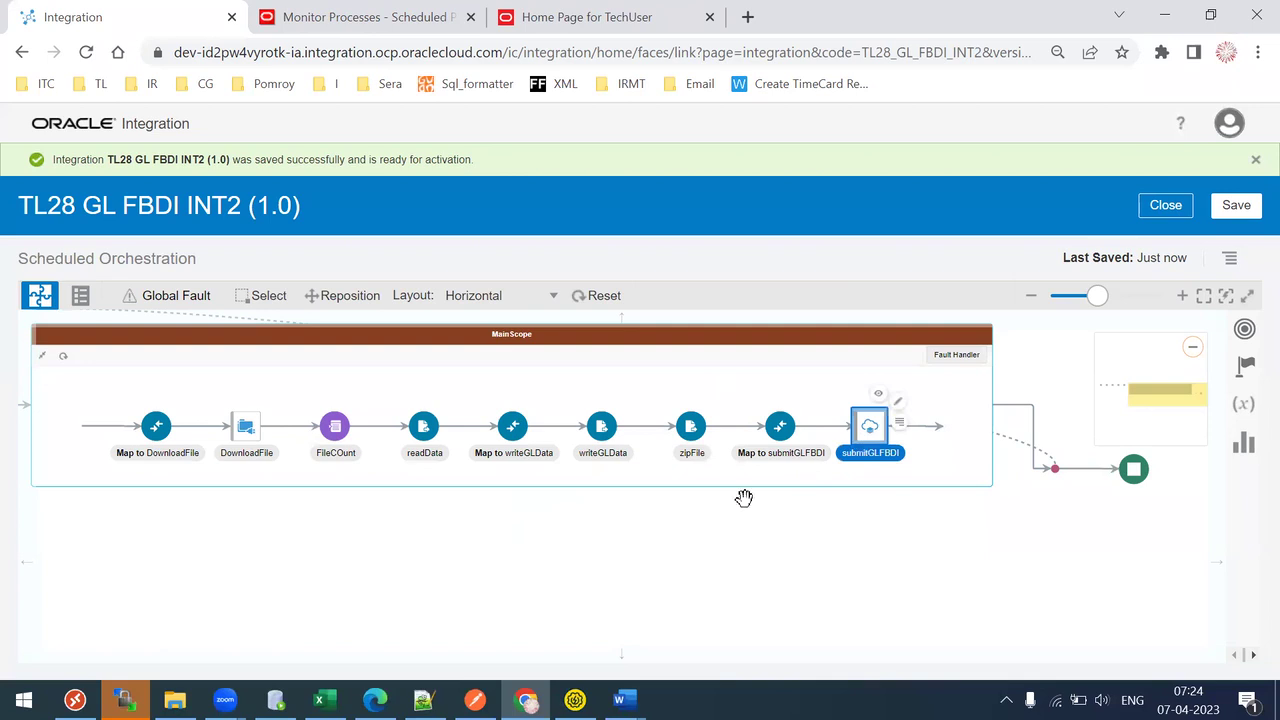
Try to open the submitGLFBDI action's configuration for editing in TL28 GL FBDI INT2
click(748, 556)
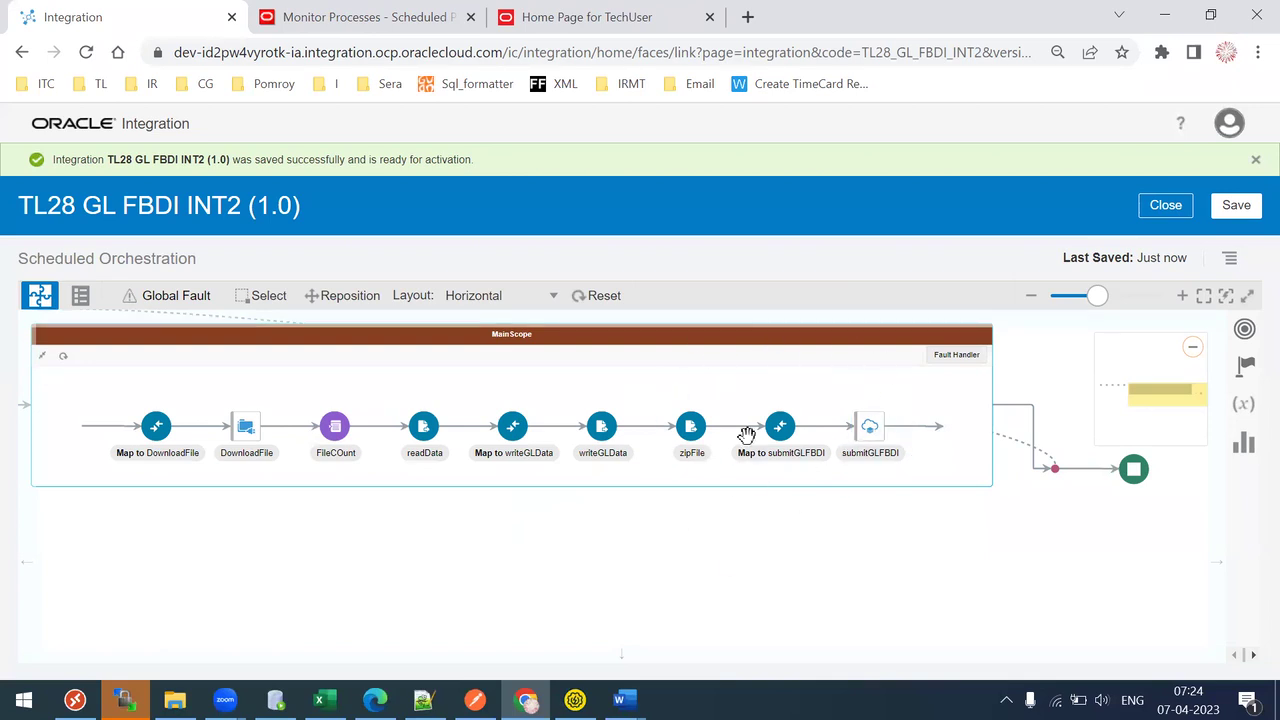
click(866, 428)
click(978, 387)
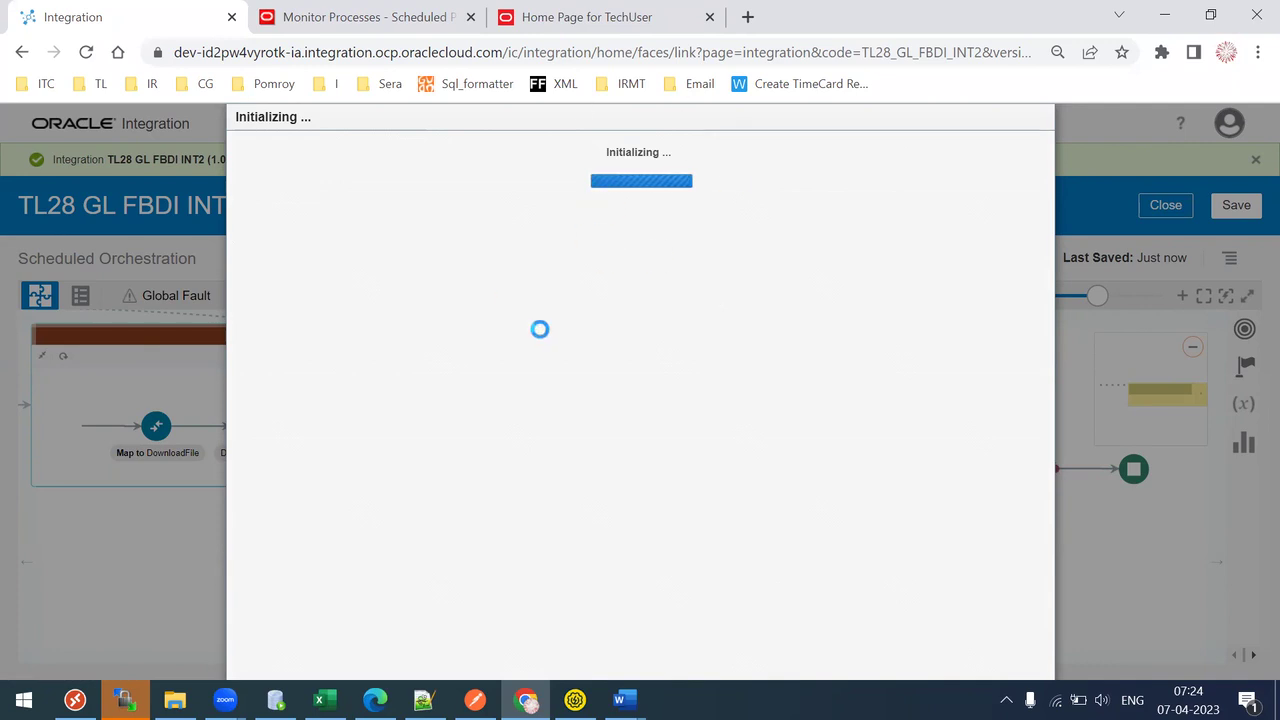
Open the Integrations list in a new browser tab from the TLOIC bookmark and close the stuck integration tab, leaving without saving
click(457, 30)
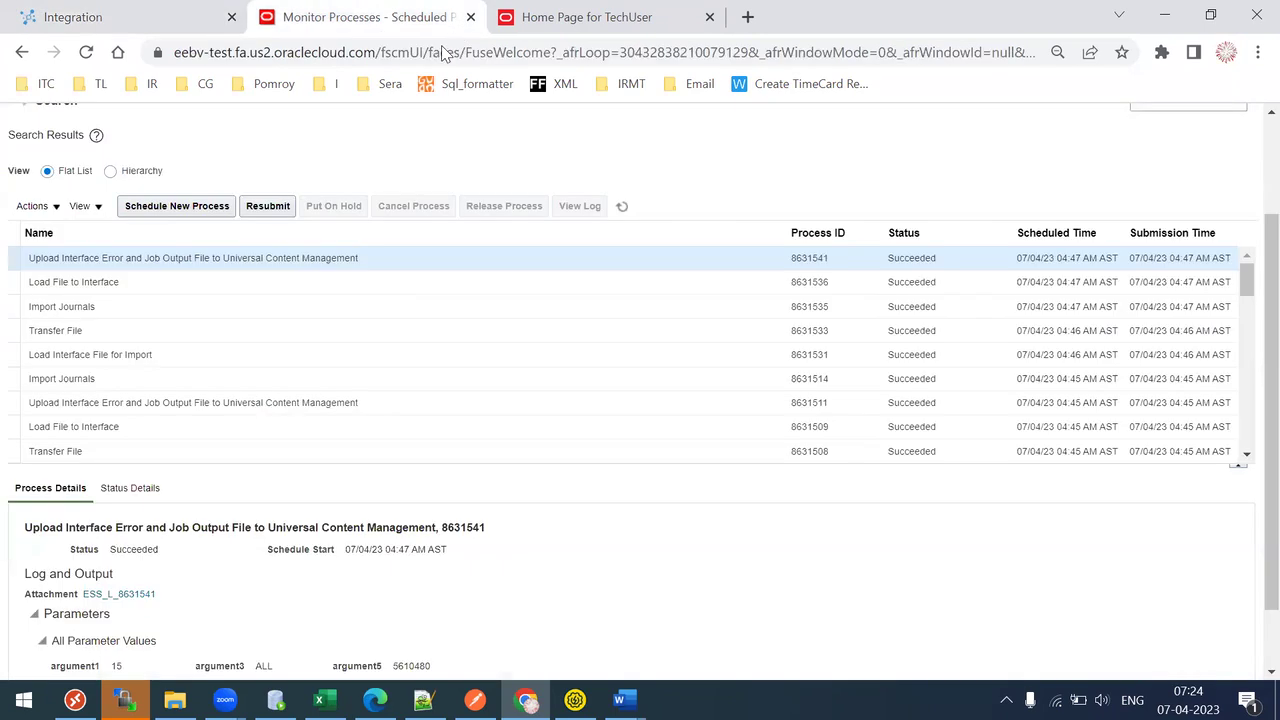
click(722, 17)
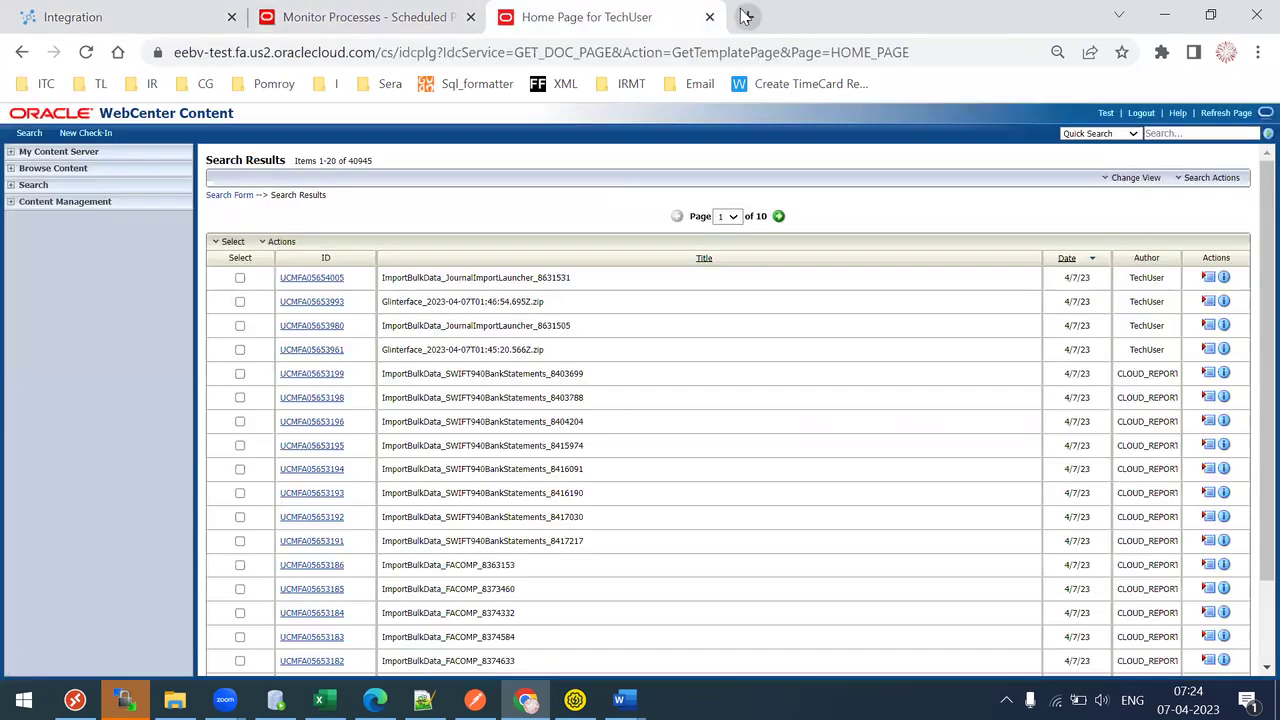
click(747, 17)
click(94, 83)
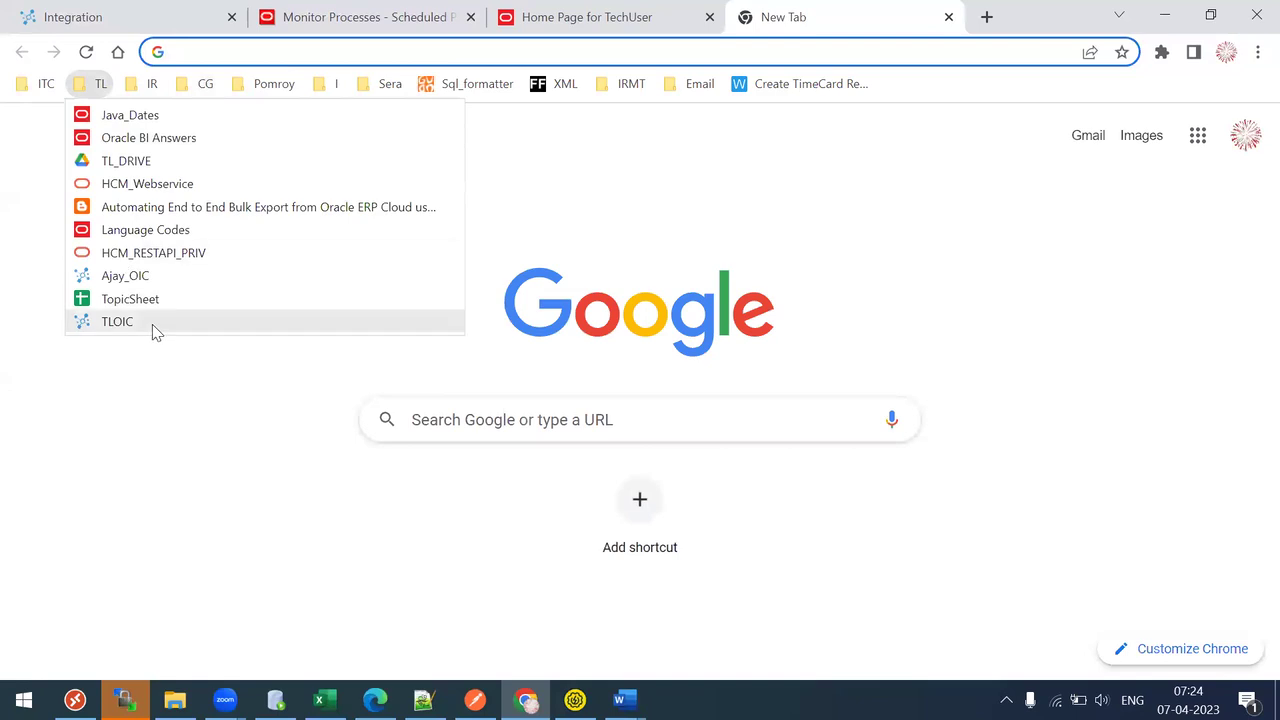
click(152, 326)
click(120, 17)
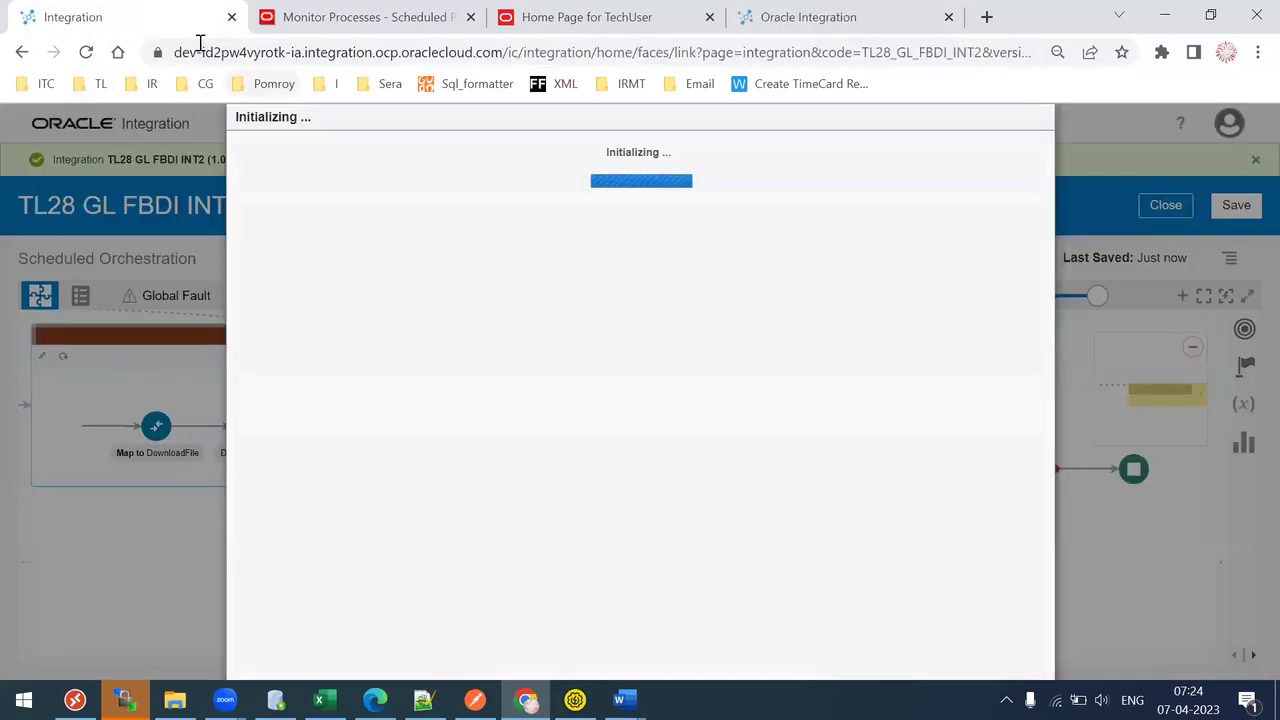
click(232, 17)
click(737, 165)
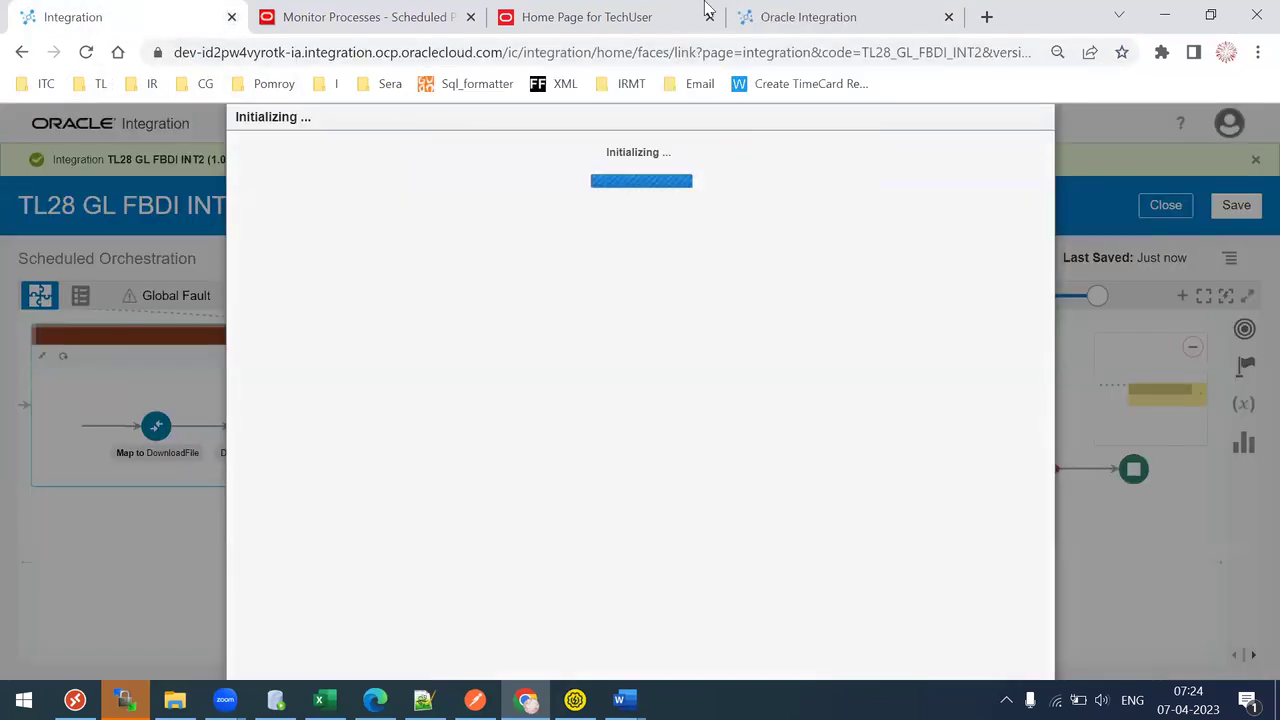
click(552, 20)
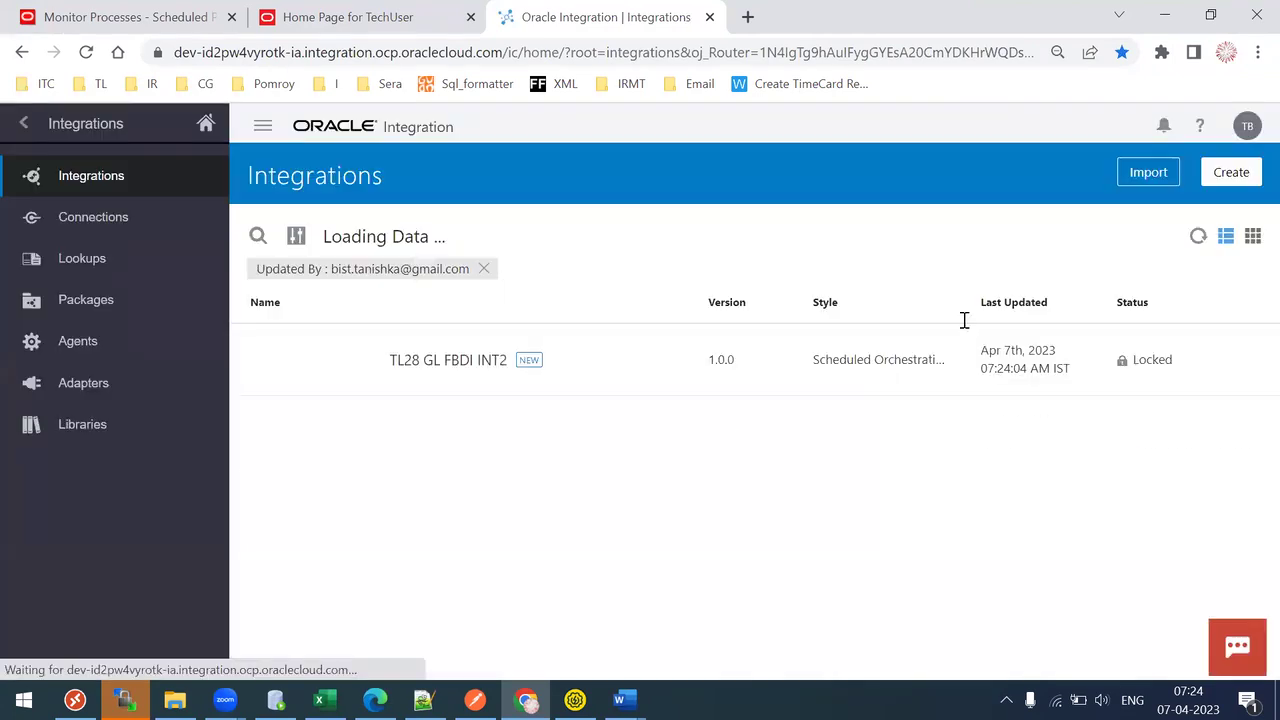
click(1143, 359)
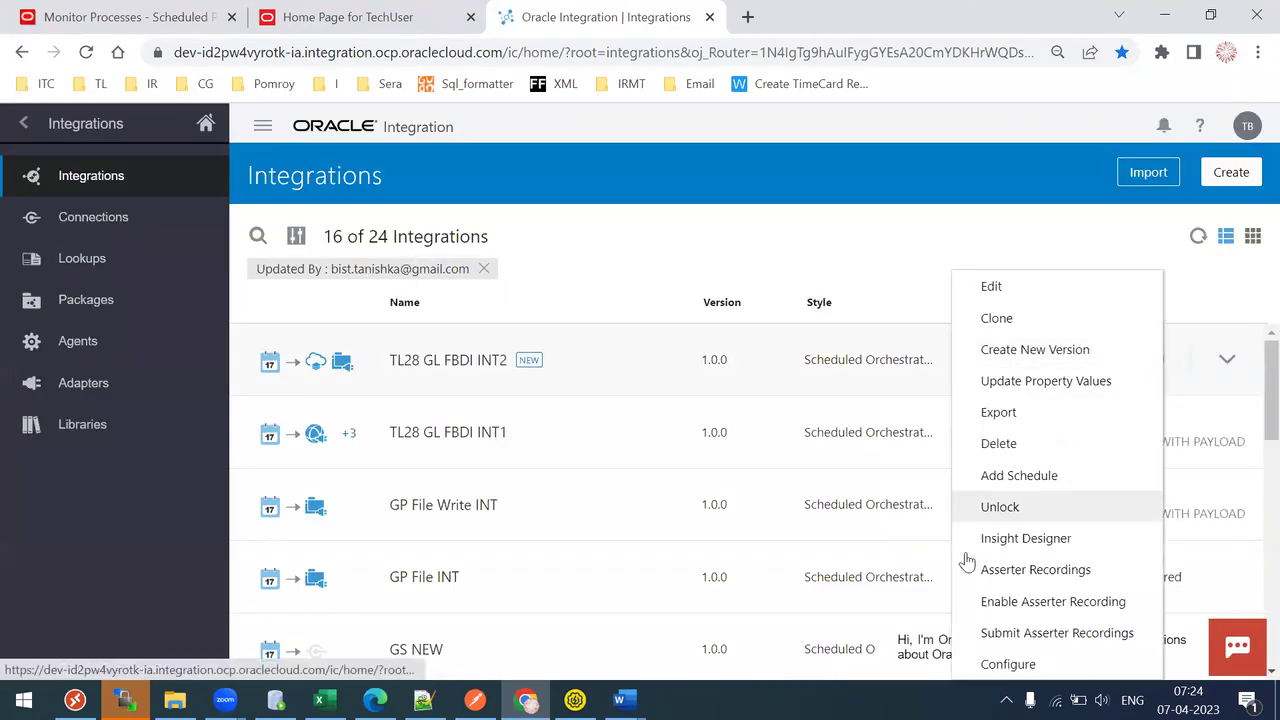
click(1017, 486)
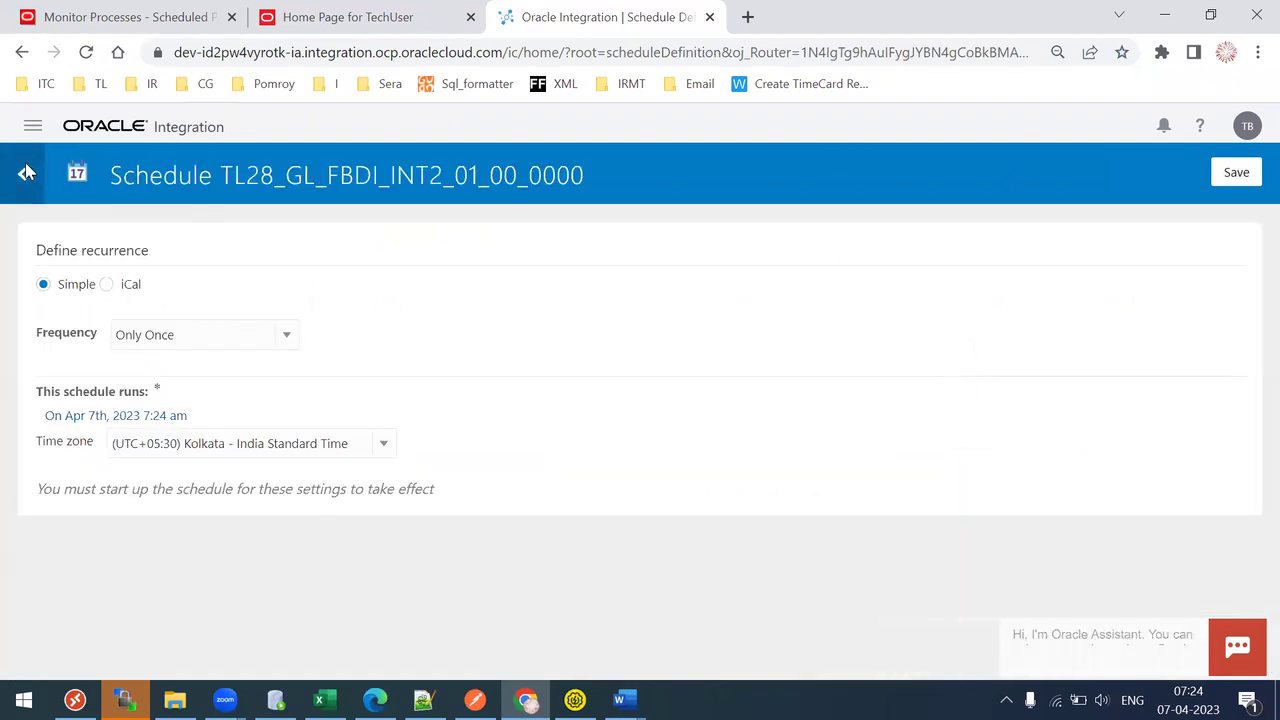
click(26, 172)
click(789, 474)
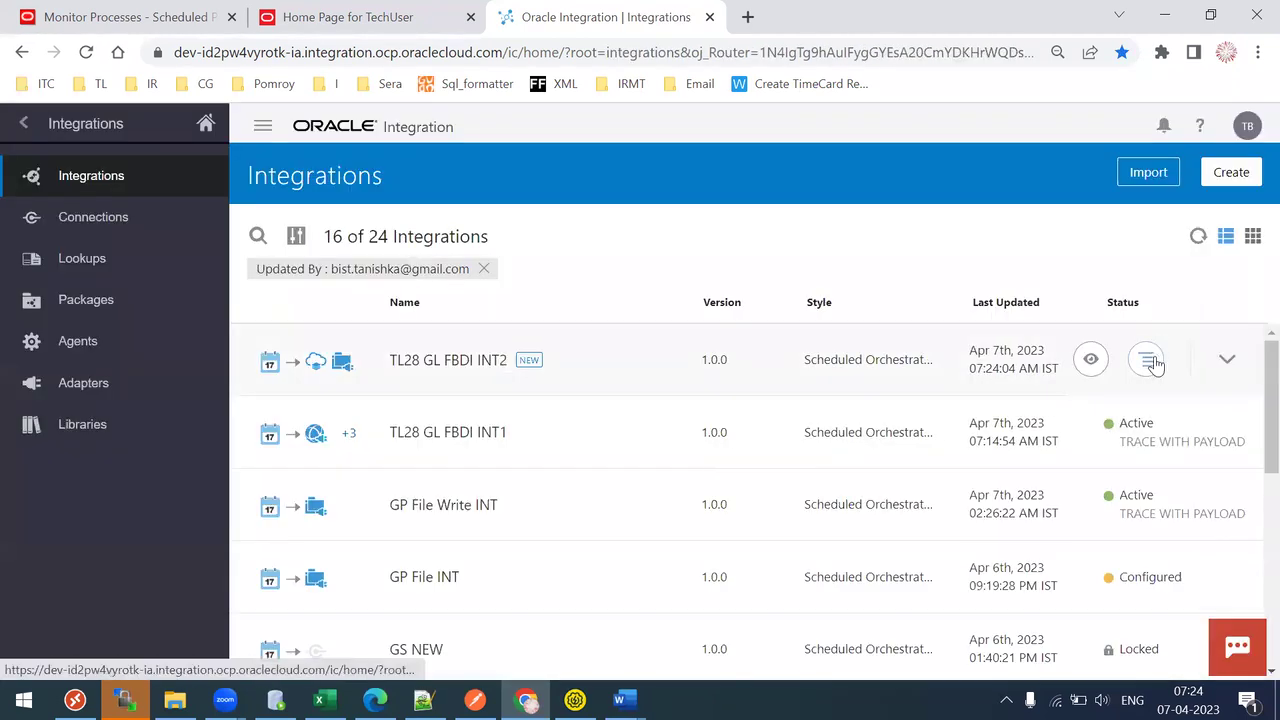
Unlock the TL28 GL FBDI INT2 integration from the Integrations list and confirm the unlock
click(1146, 361)
click(1035, 509)
click(824, 505)
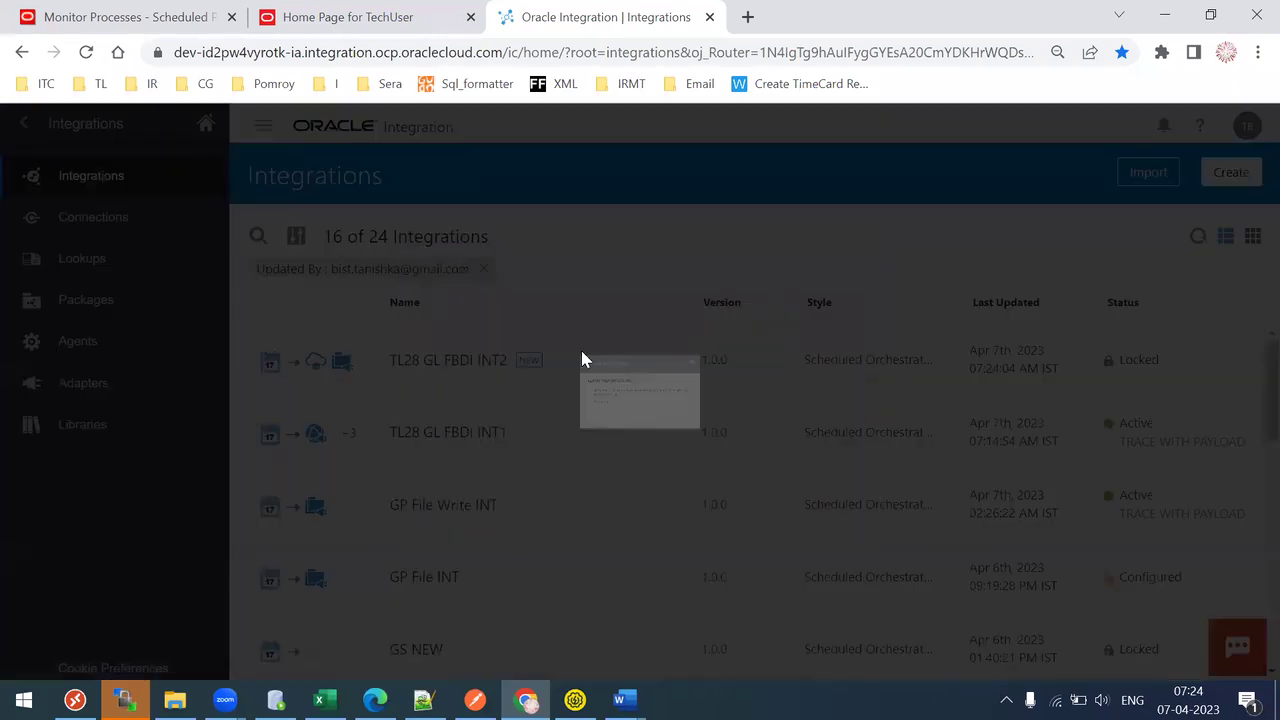
Open TL28 GL FBDI INT2 and try again to edit the submitGLFBDI action's configuration
click(441, 363)
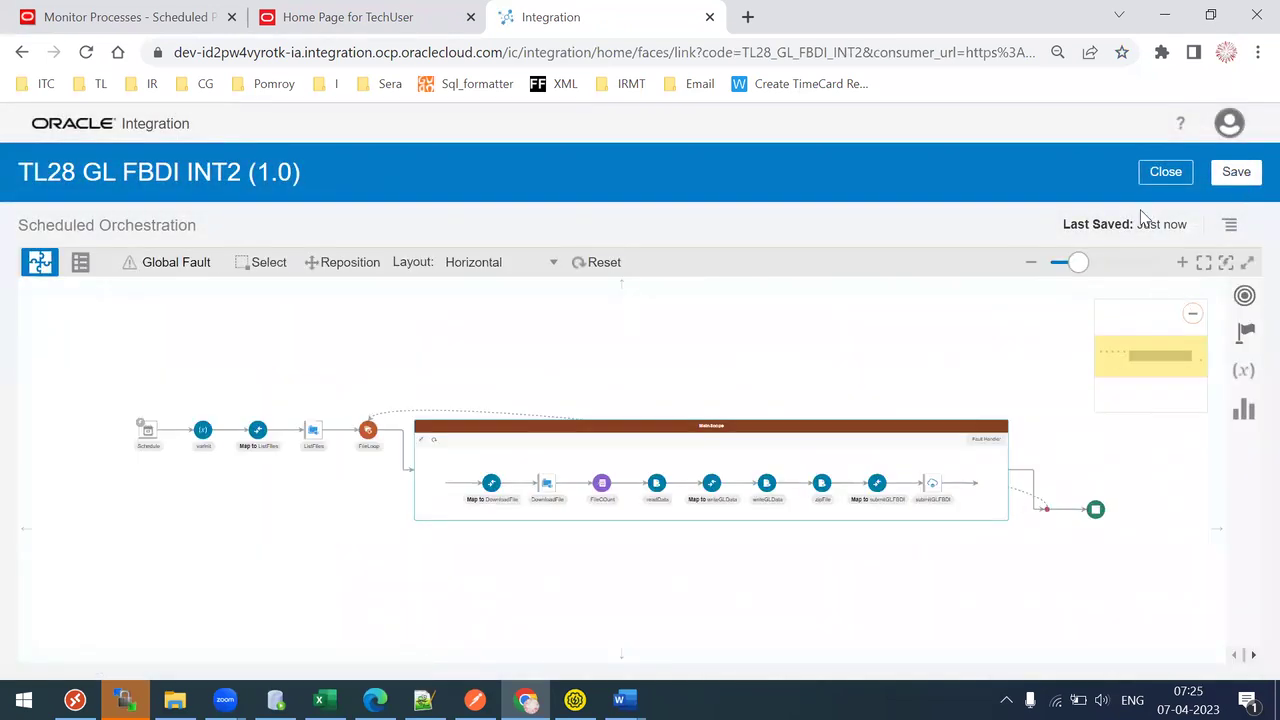
click(1118, 262)
drag(1061, 524, 455, 531)
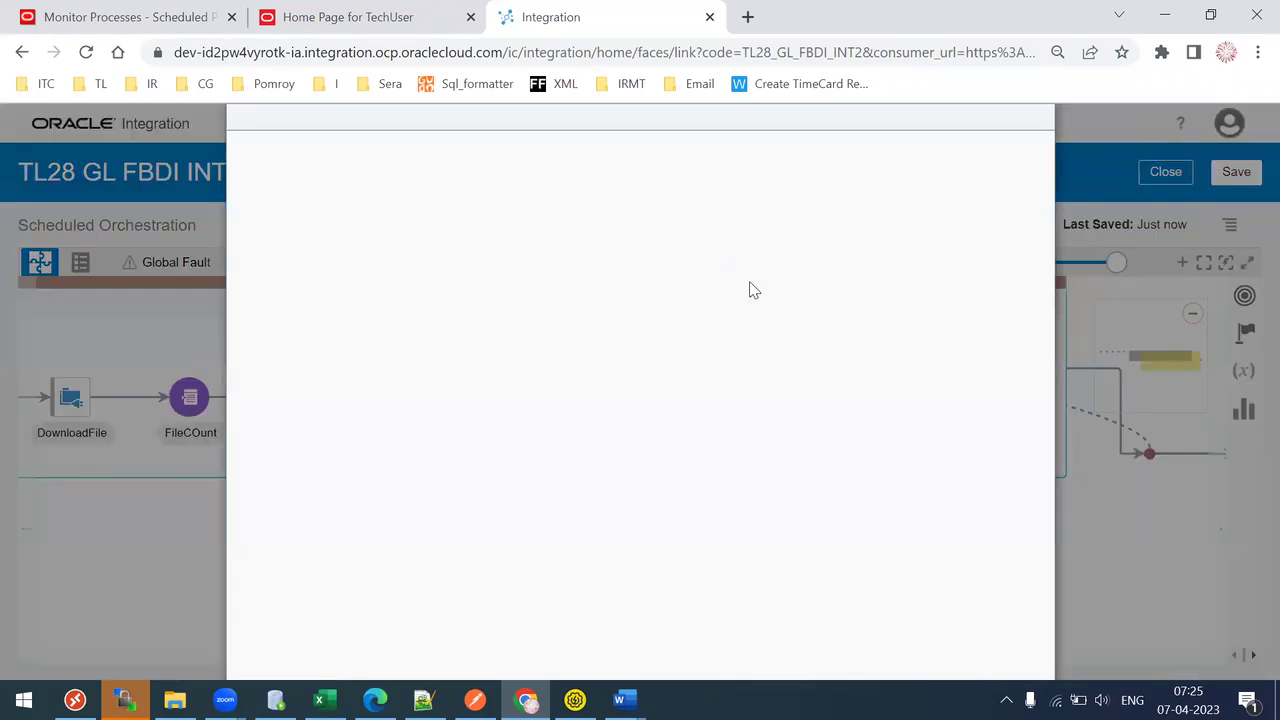
Abandon the stuck editor tab, reload the Integrations list from the TLOIC bookmark, and unlock TL28 GL FBDI INT2
click(710, 17)
click(737, 166)
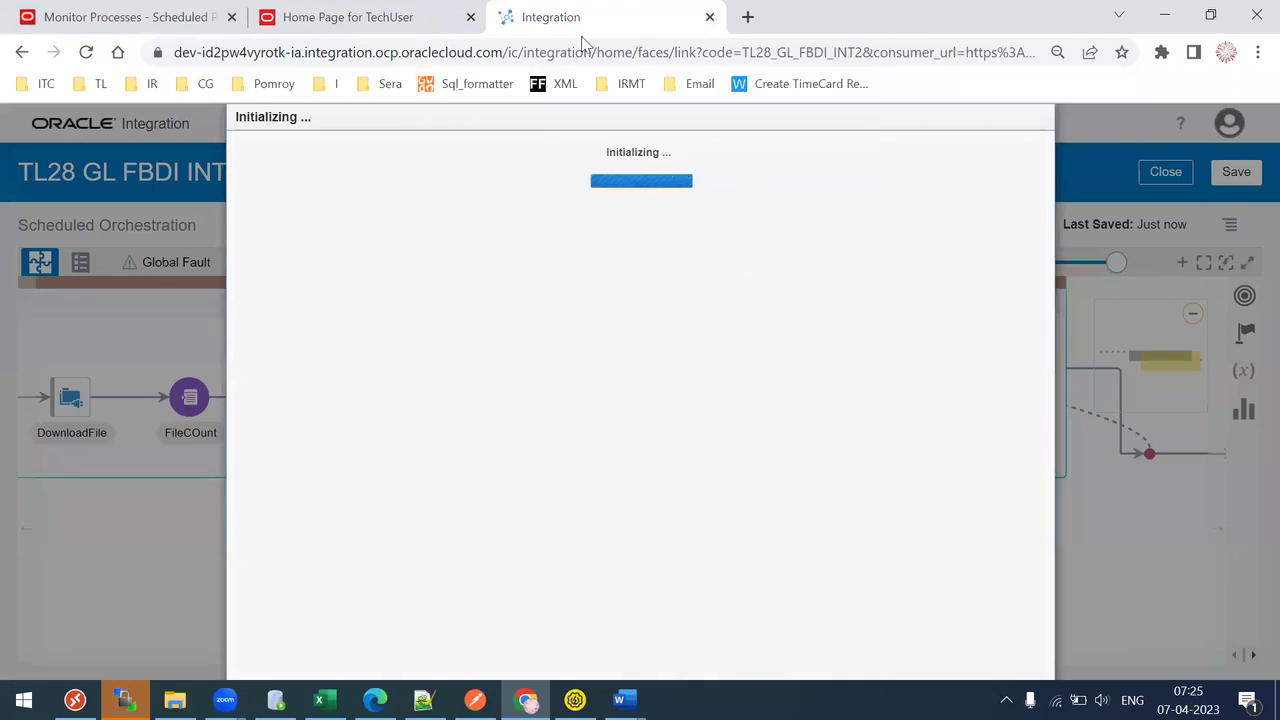
click(503, 20)
click(97, 84)
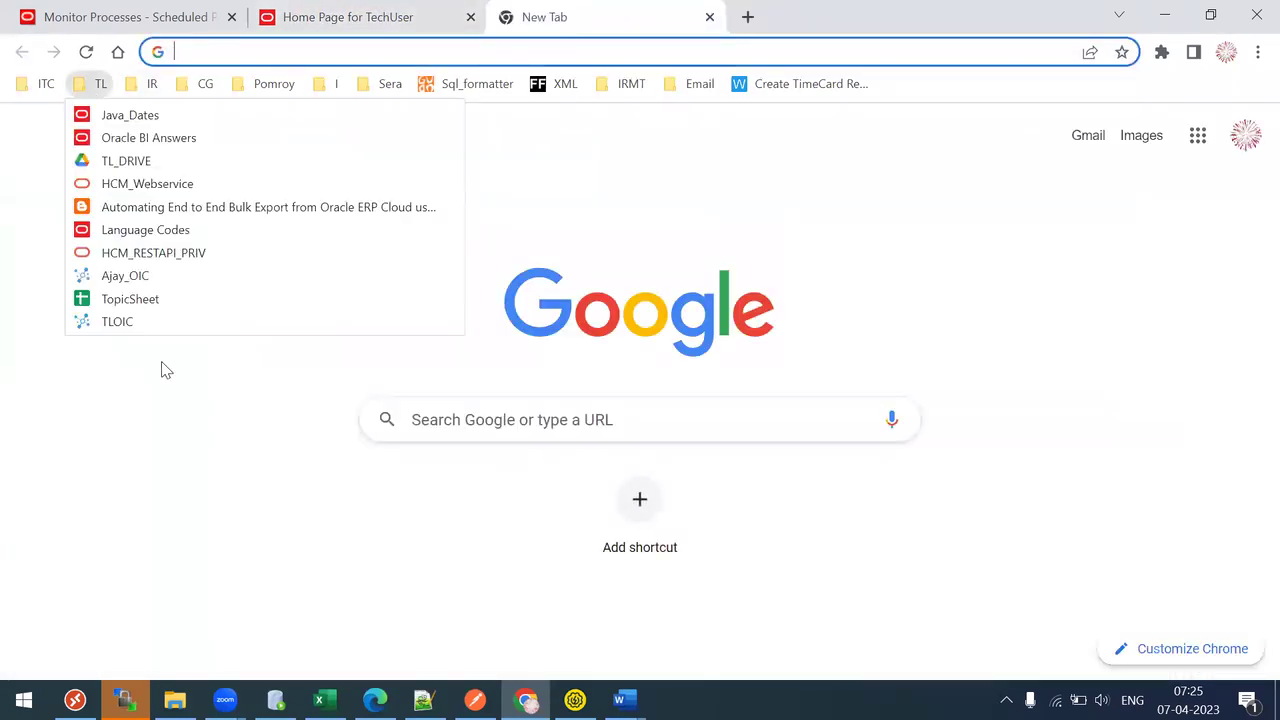
click(114, 324)
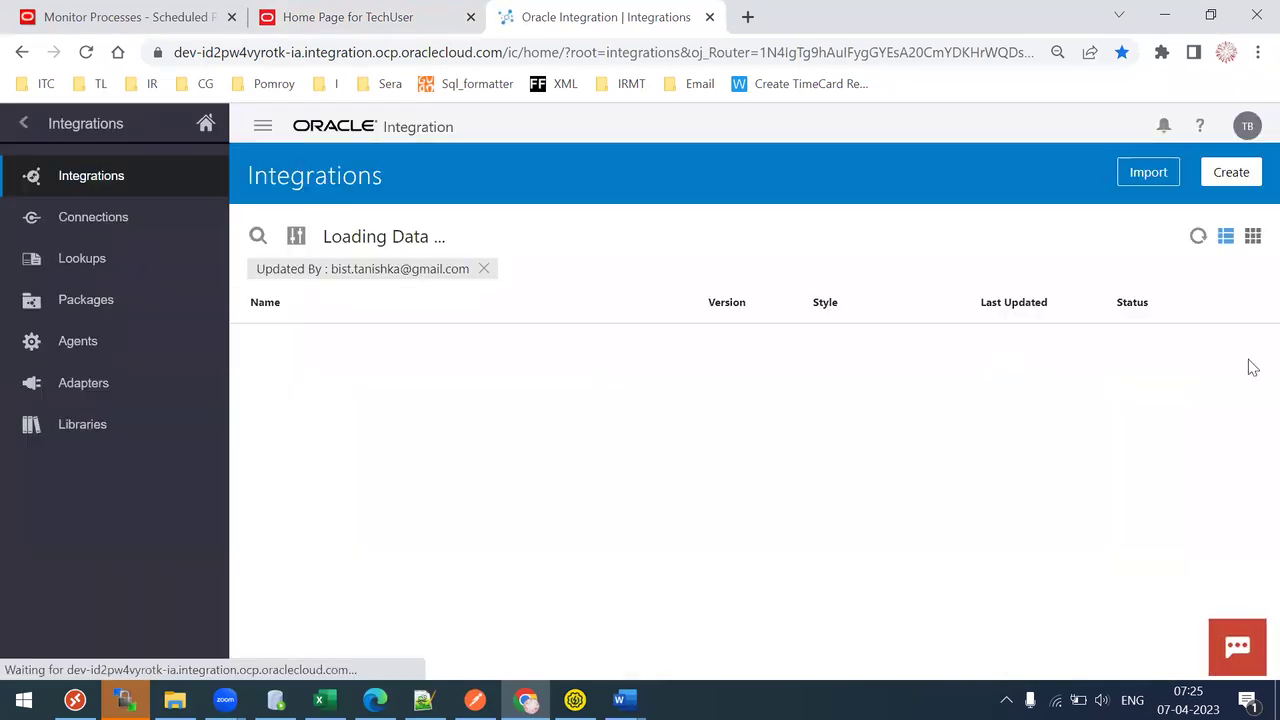
click(1143, 358)
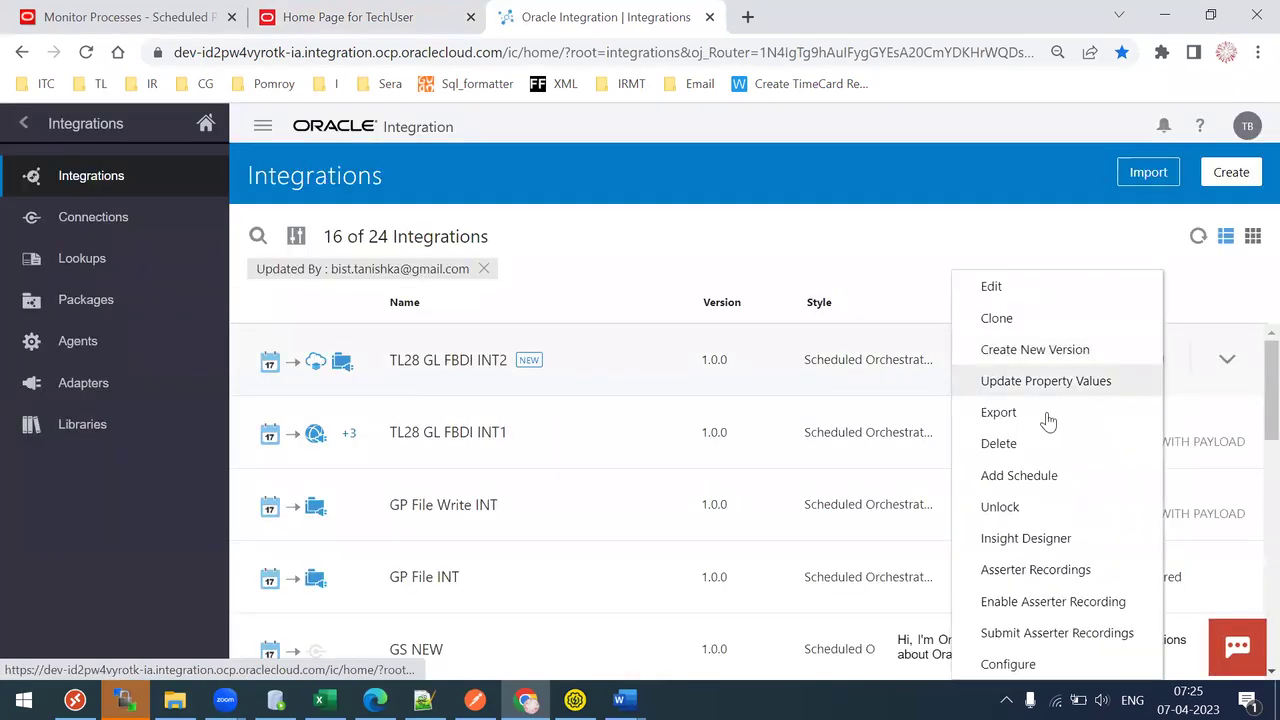
click(1036, 506)
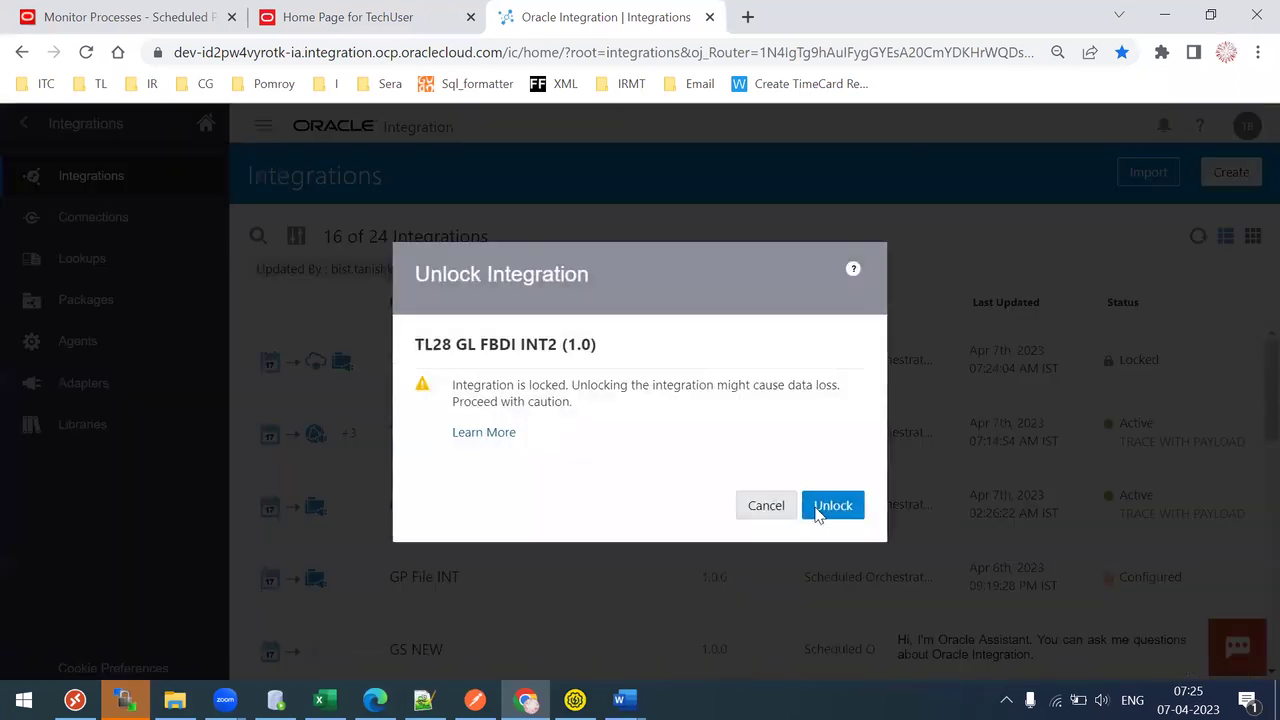
click(798, 487)
Reopen TL28 GL FBDI INT2 and retry editing the submitGLFBDI action at the end of MainScope
click(425, 367)
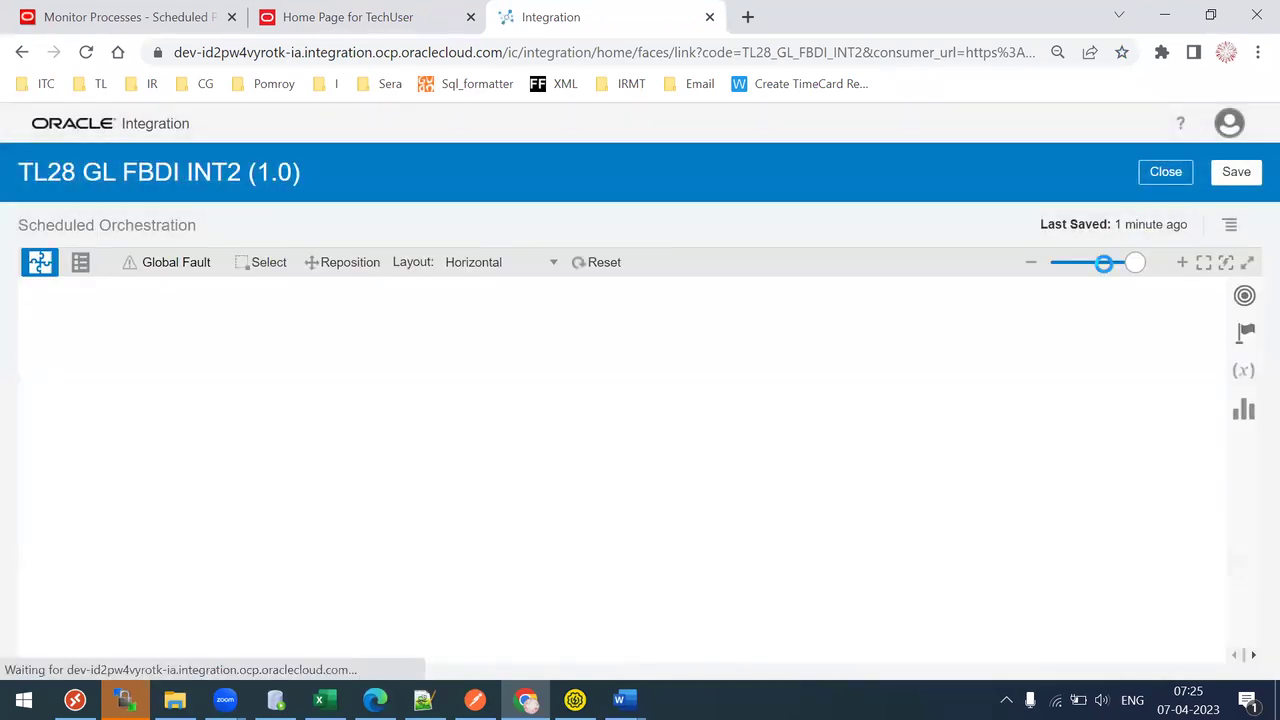
click(1118, 264)
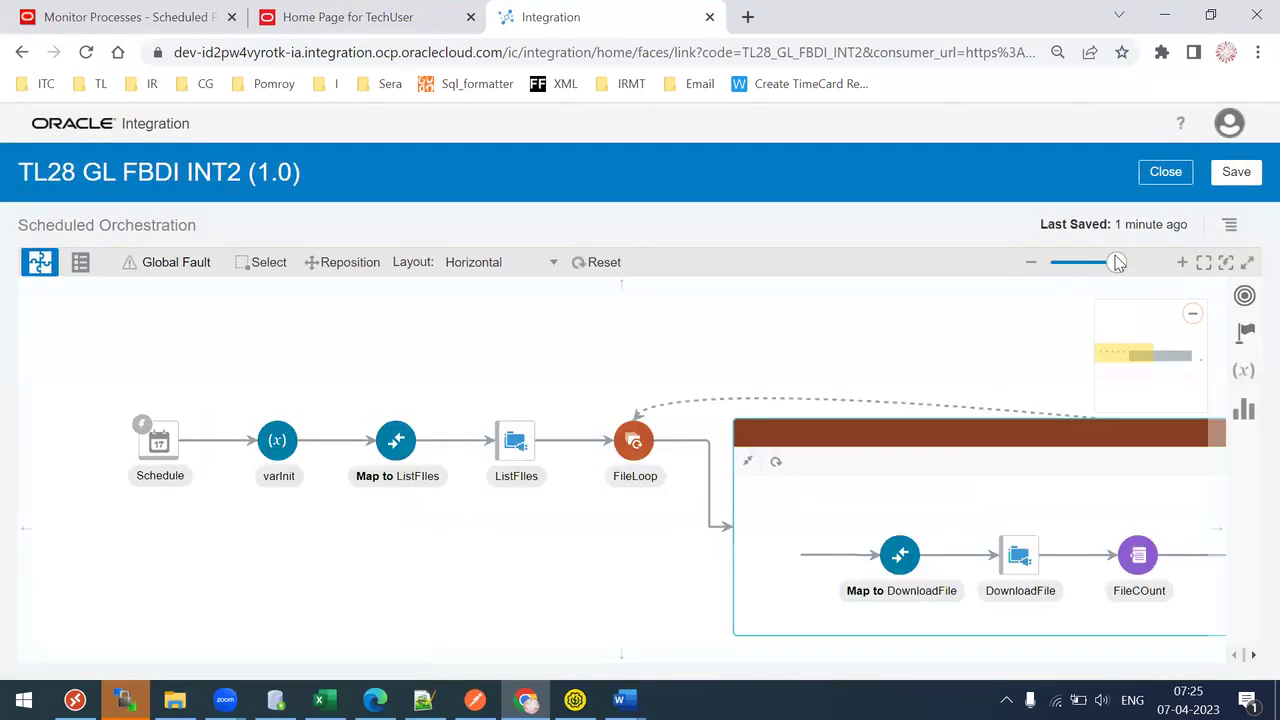
drag(1026, 492, 124, 350)
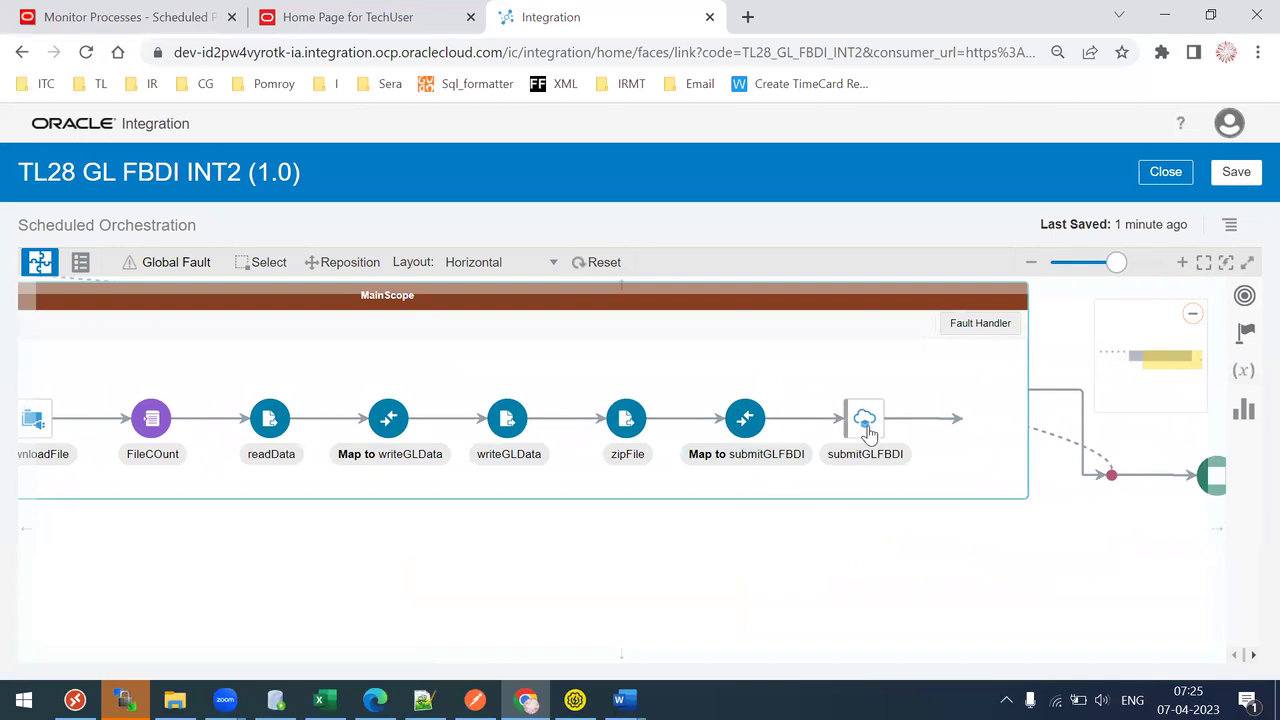
click(923, 385)
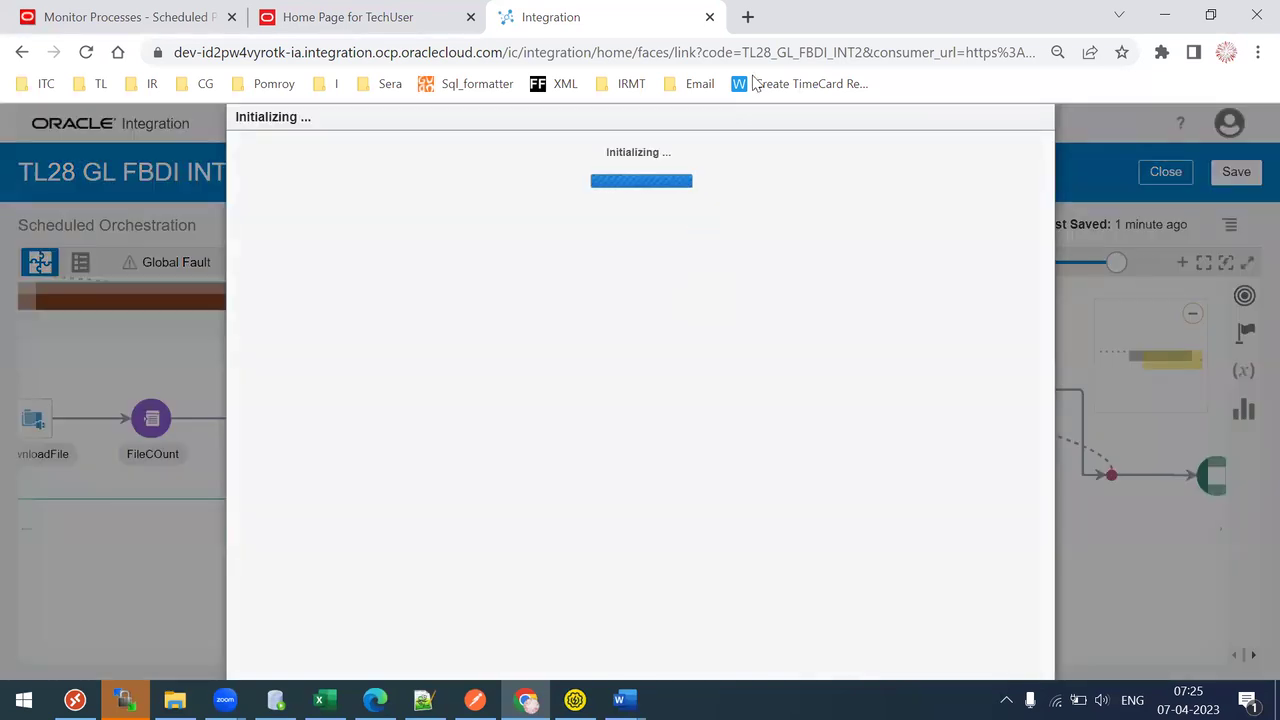
Replace the stuck editor tab with the TLOIC Integrations list and unlock TL28 GL FBDI INT2 again
click(748, 17)
click(710, 17)
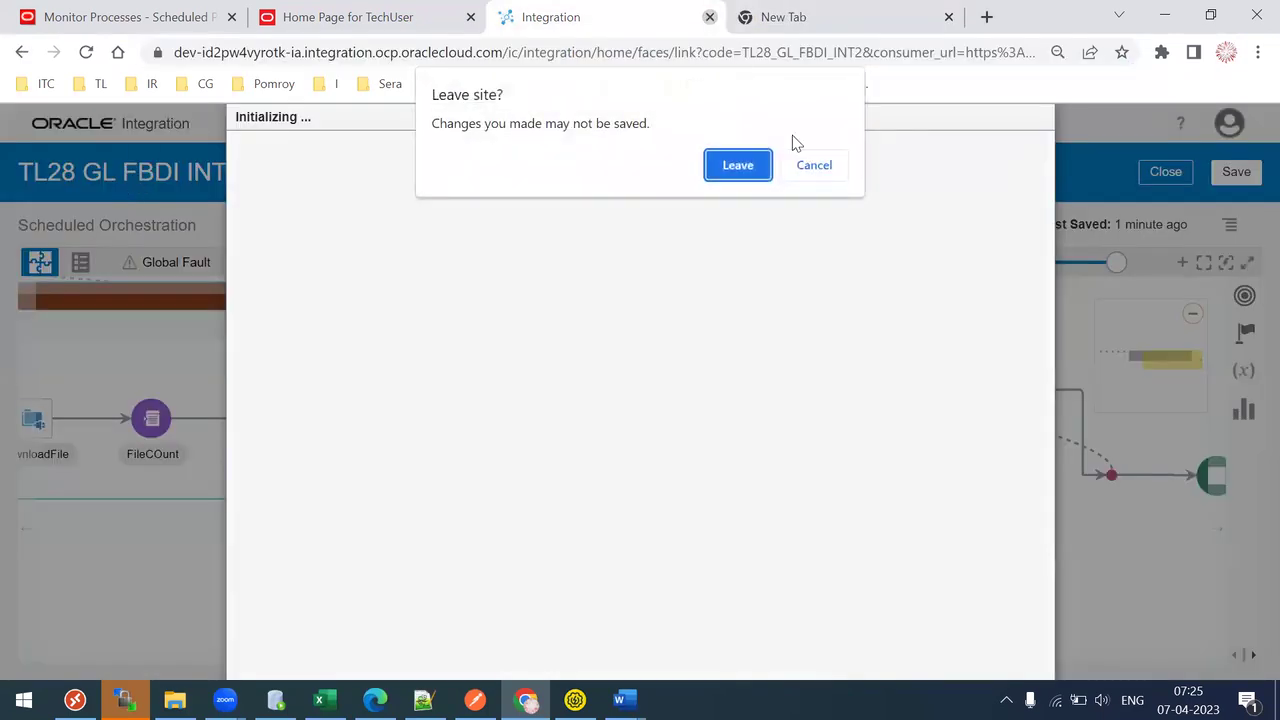
click(736, 164)
click(88, 84)
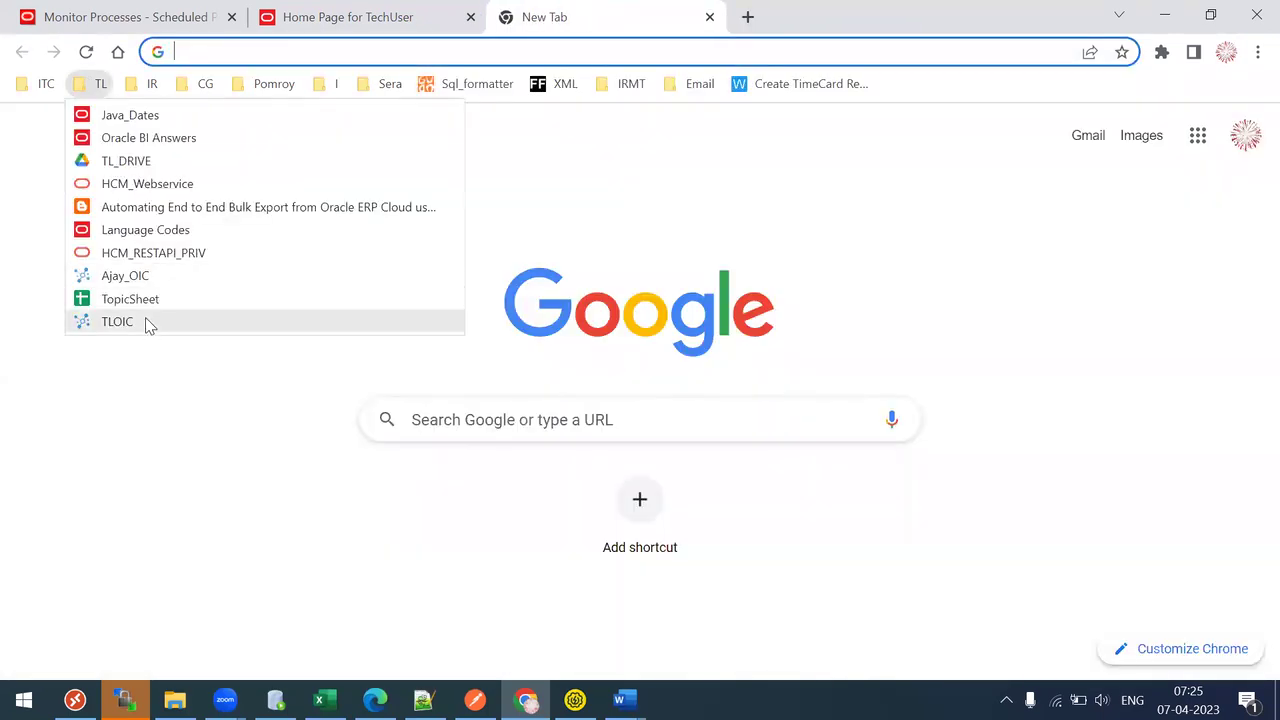
click(149, 323)
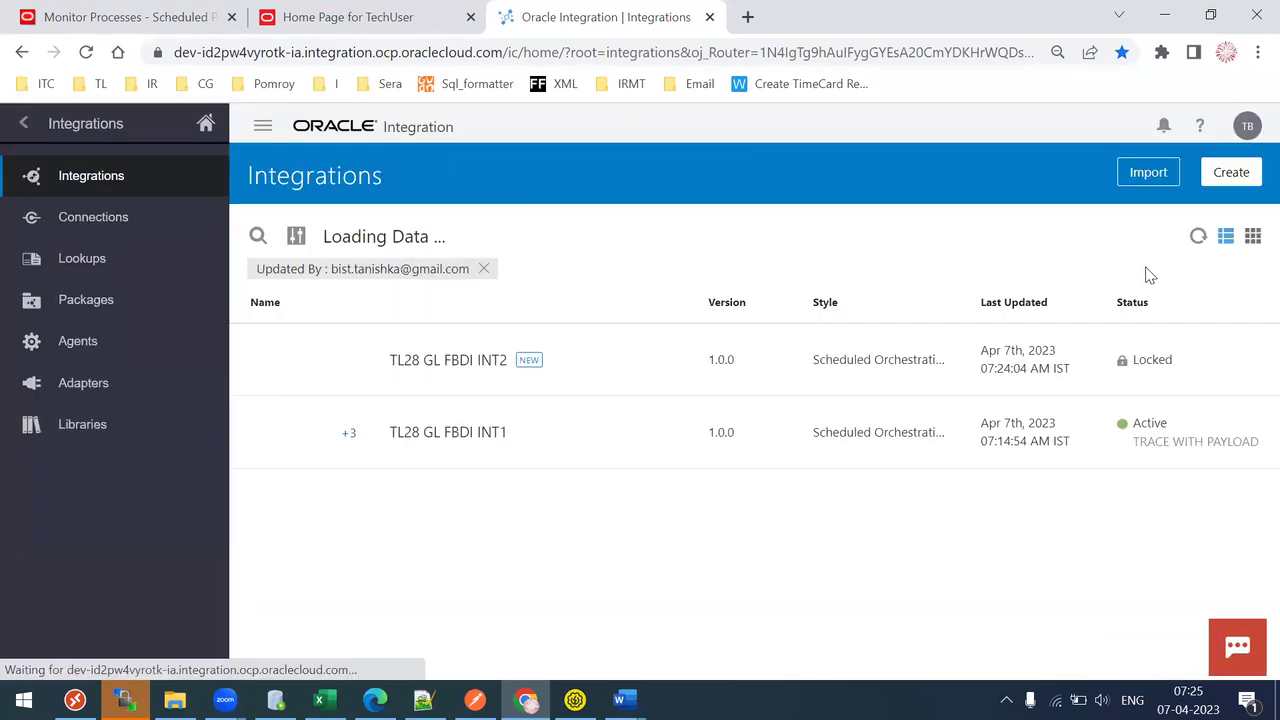
click(1146, 357)
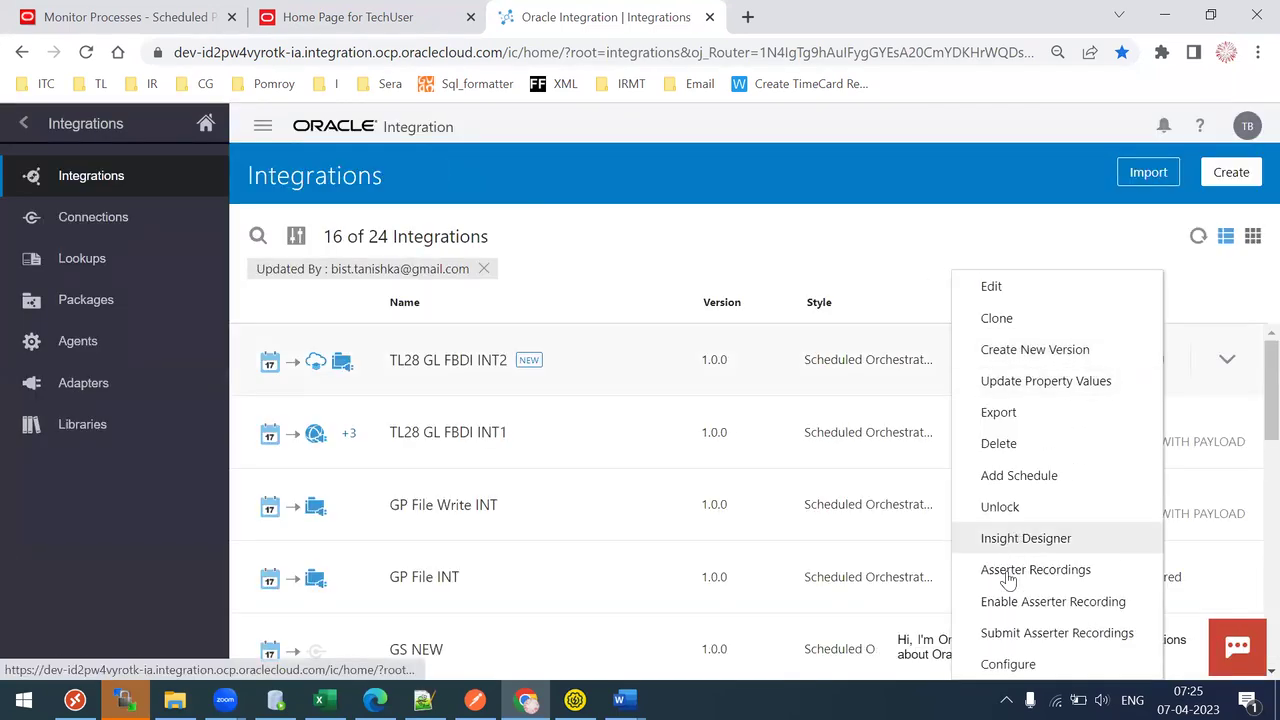
click(1024, 510)
click(831, 511)
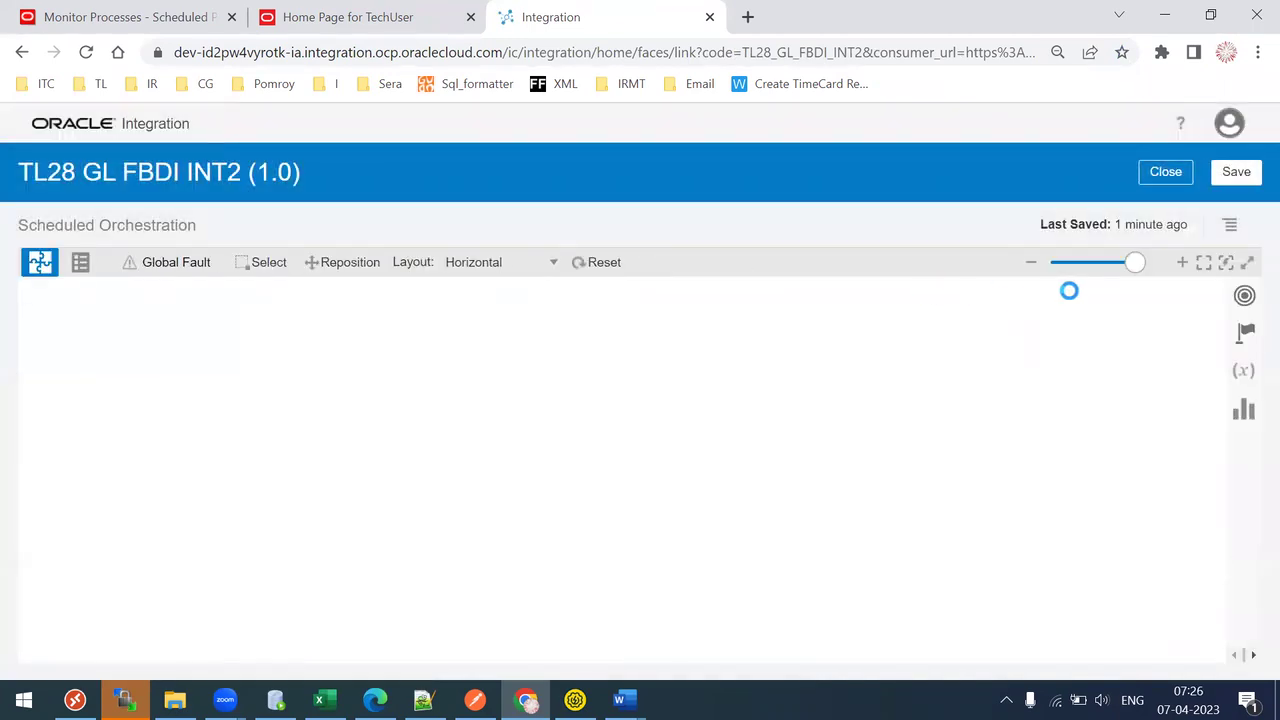
Locate submitGLFBDI at the end of MainScope in TL28 GL FBDI INT2 and try once more to edit its configuration
click(1117, 264)
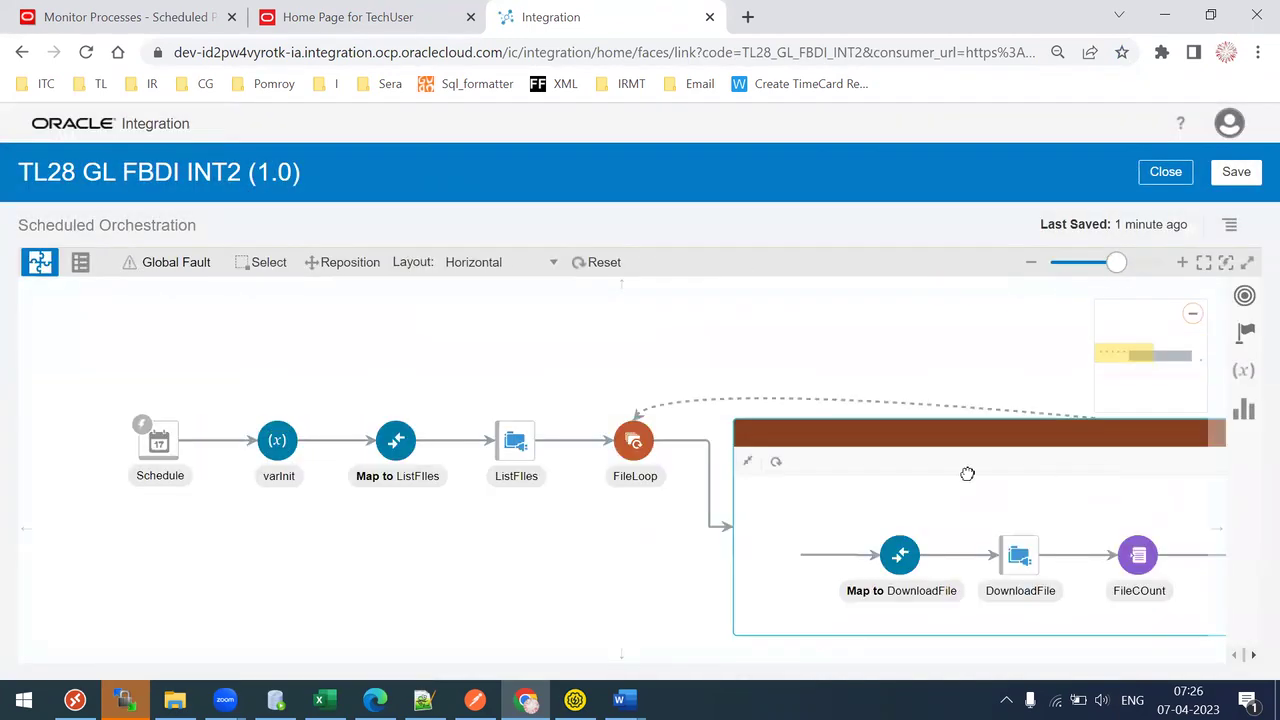
drag(966, 474, 228, 333)
drag(1000, 560, 746, 530)
click(858, 416)
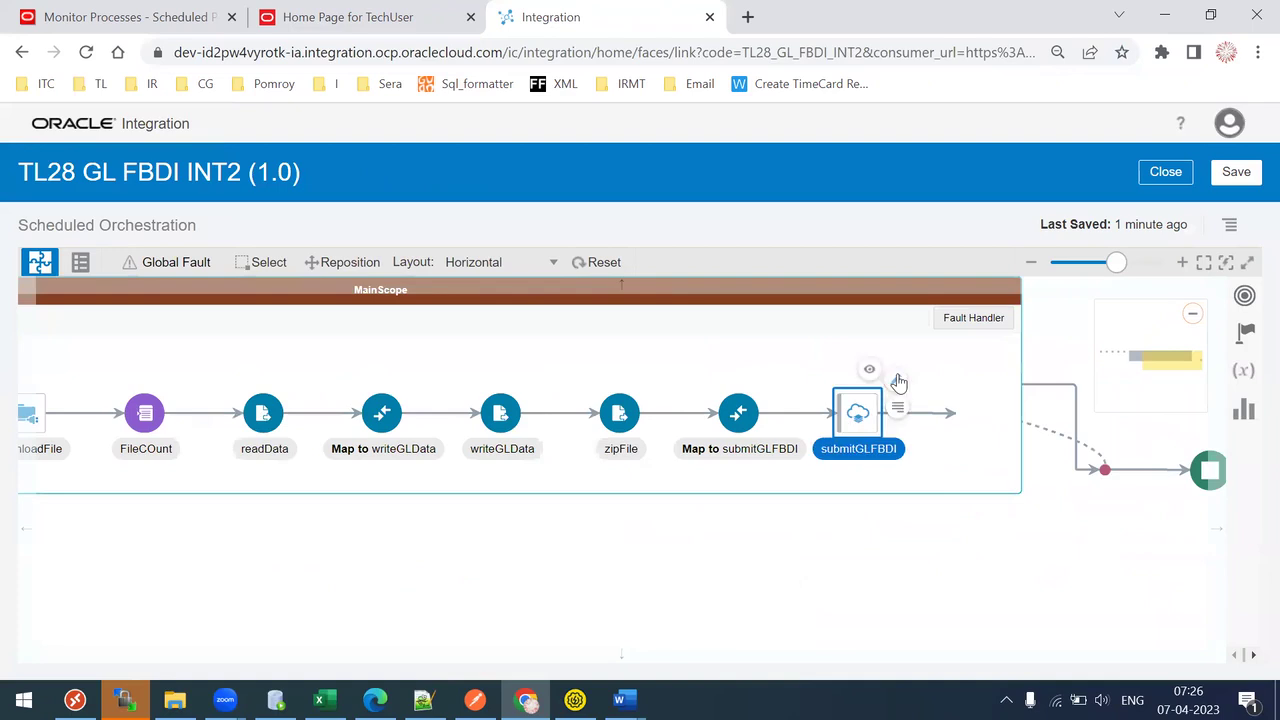
click(897, 381)
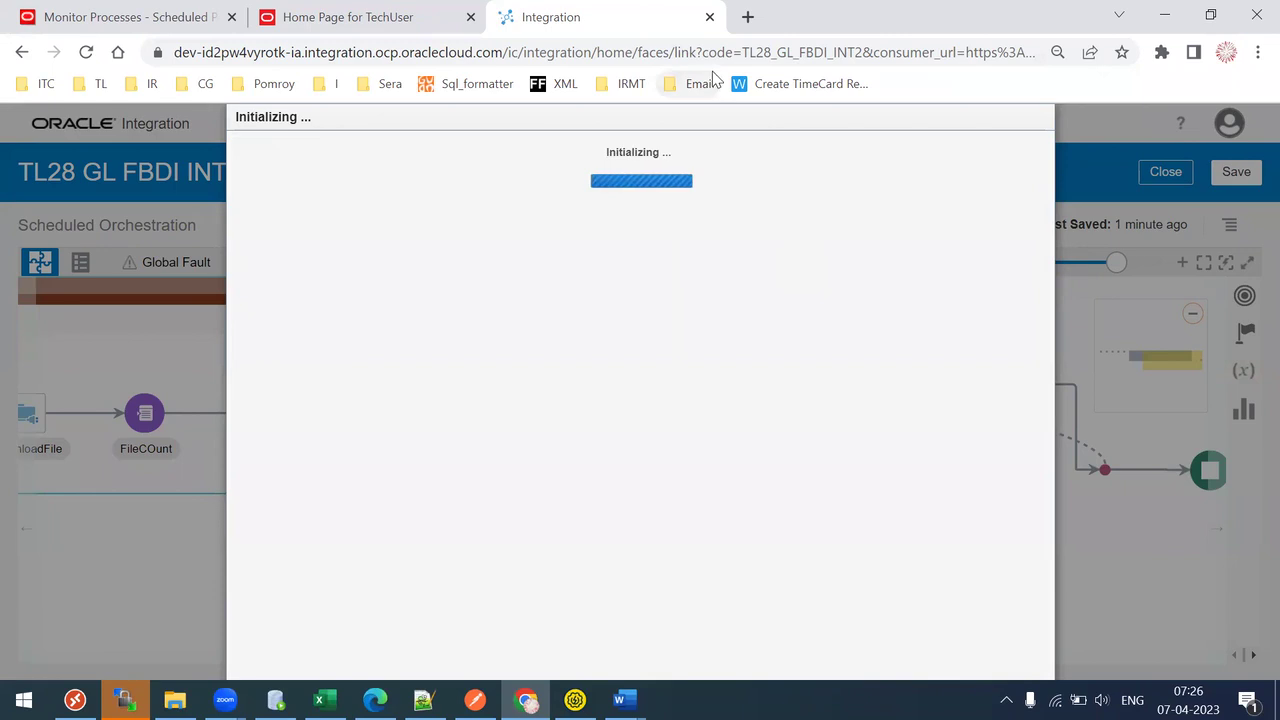
Discard the editor tab stuck on initializing, bring up the TLOIC Integrations list in a fresh tab, and unlock TL28 GL FBDI INT2
click(748, 17)
click(709, 19)
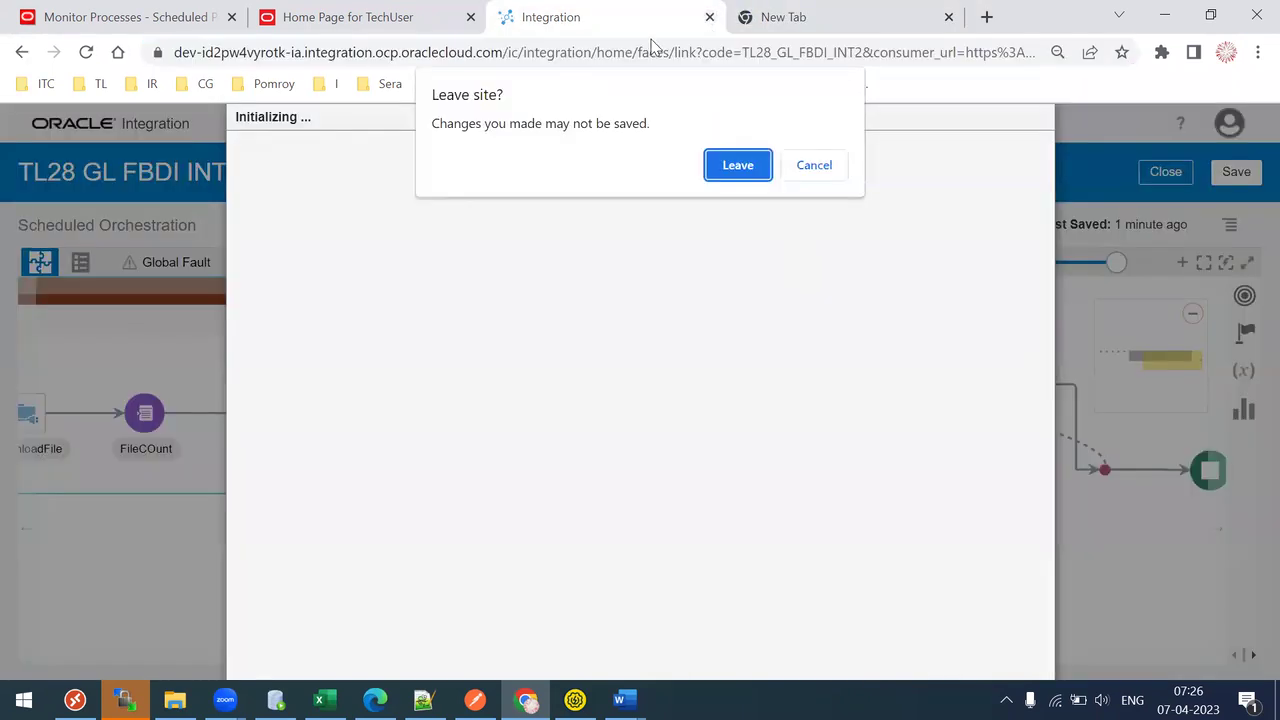
click(740, 165)
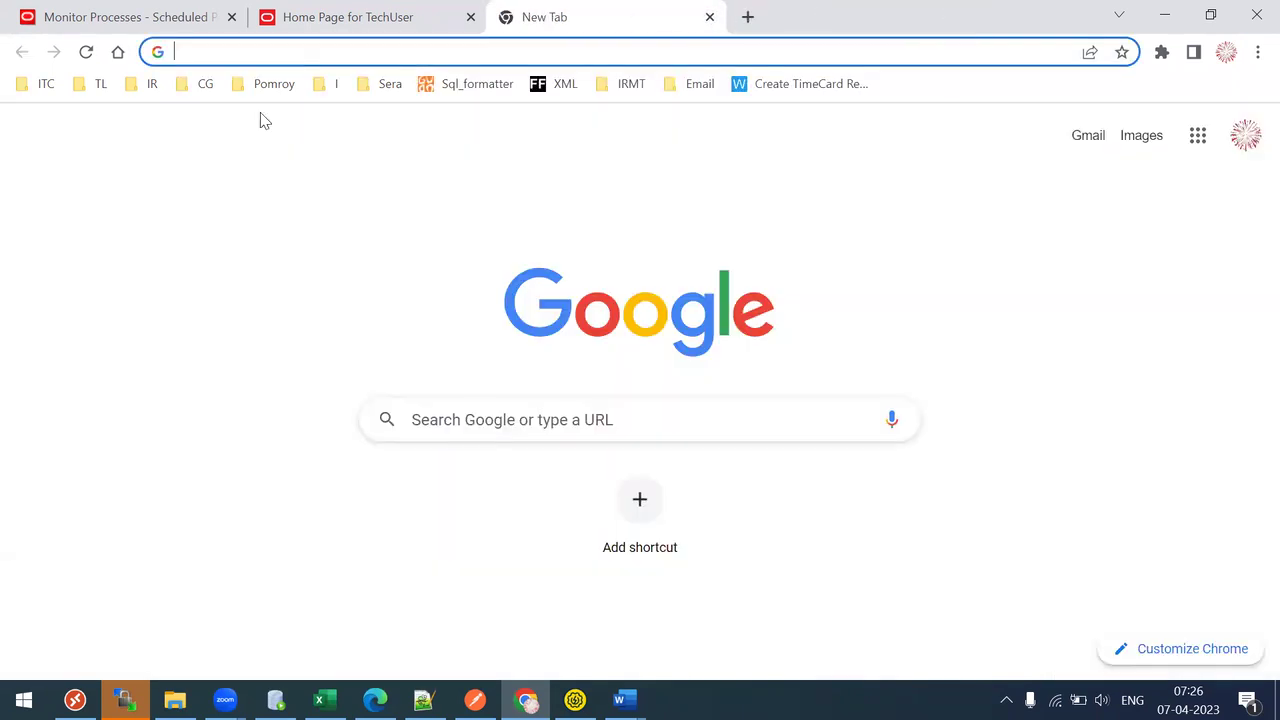
click(86, 94)
click(120, 322)
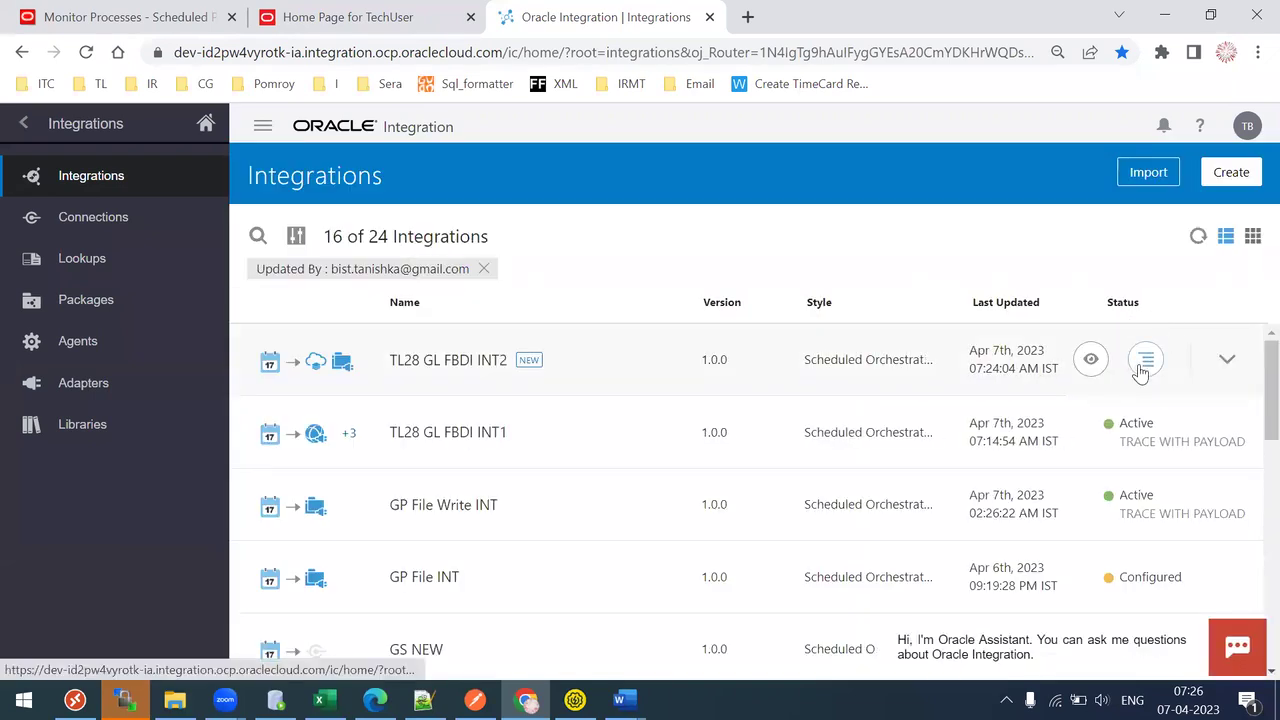
click(1145, 360)
click(1003, 508)
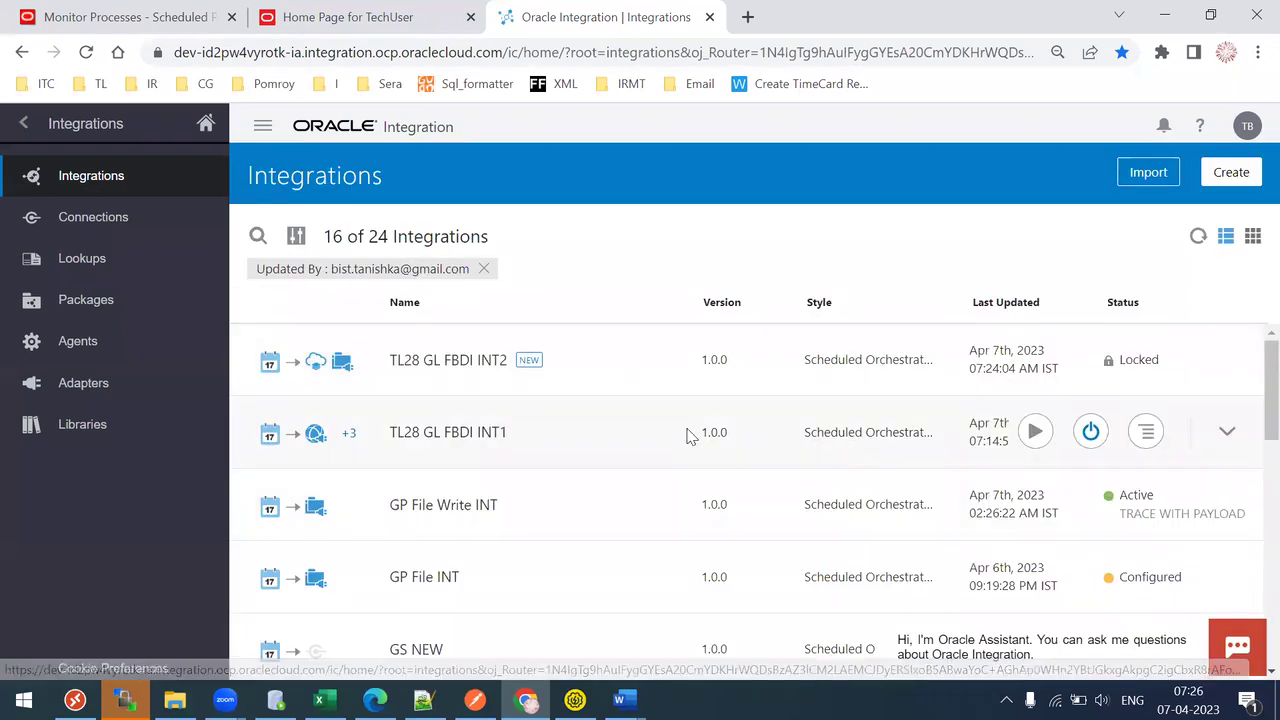
click(808, 489)
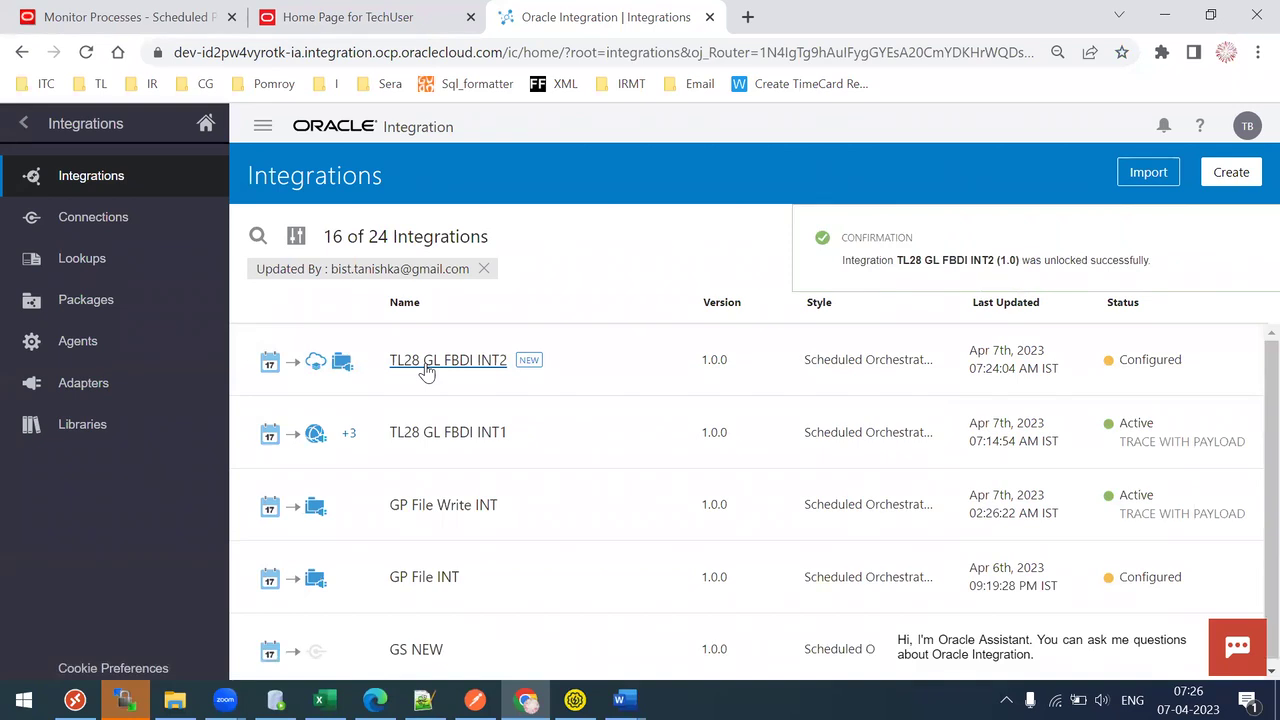
Open submitGLFBDI's configuration in TL28 GL FBDI INT2 and enable the callback in its response settings
click(426, 370)
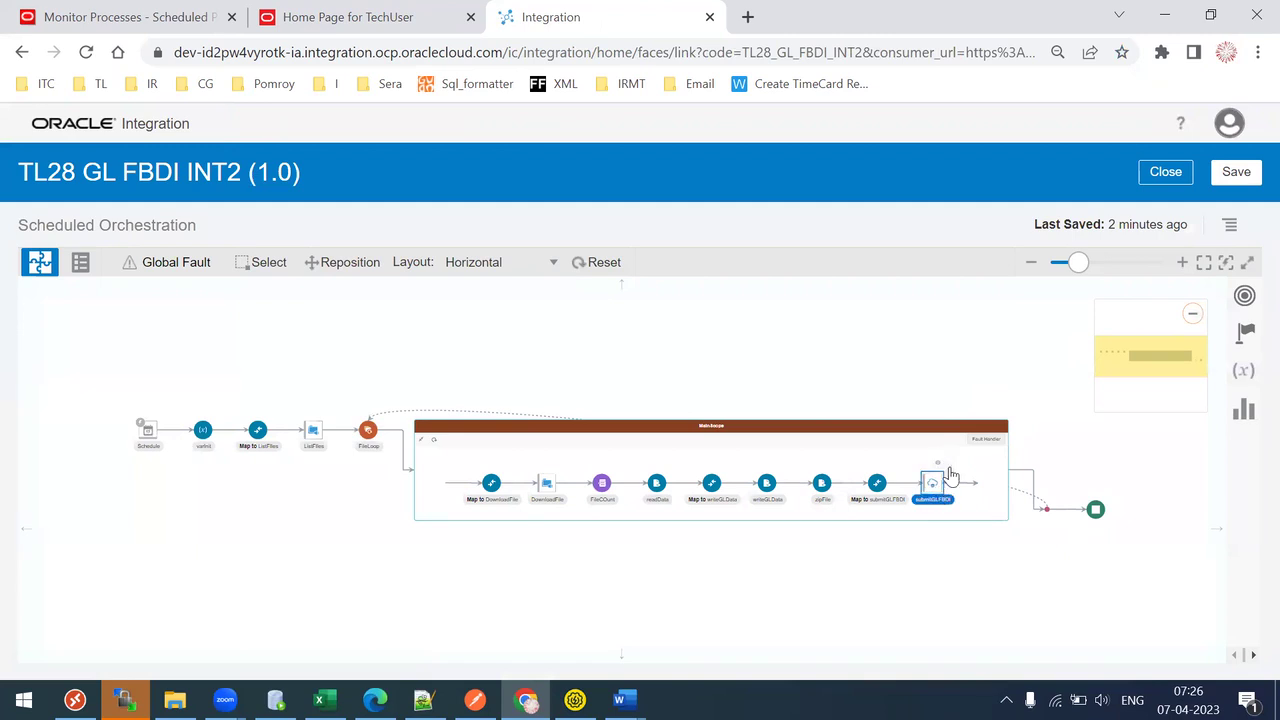
double_click(957, 477)
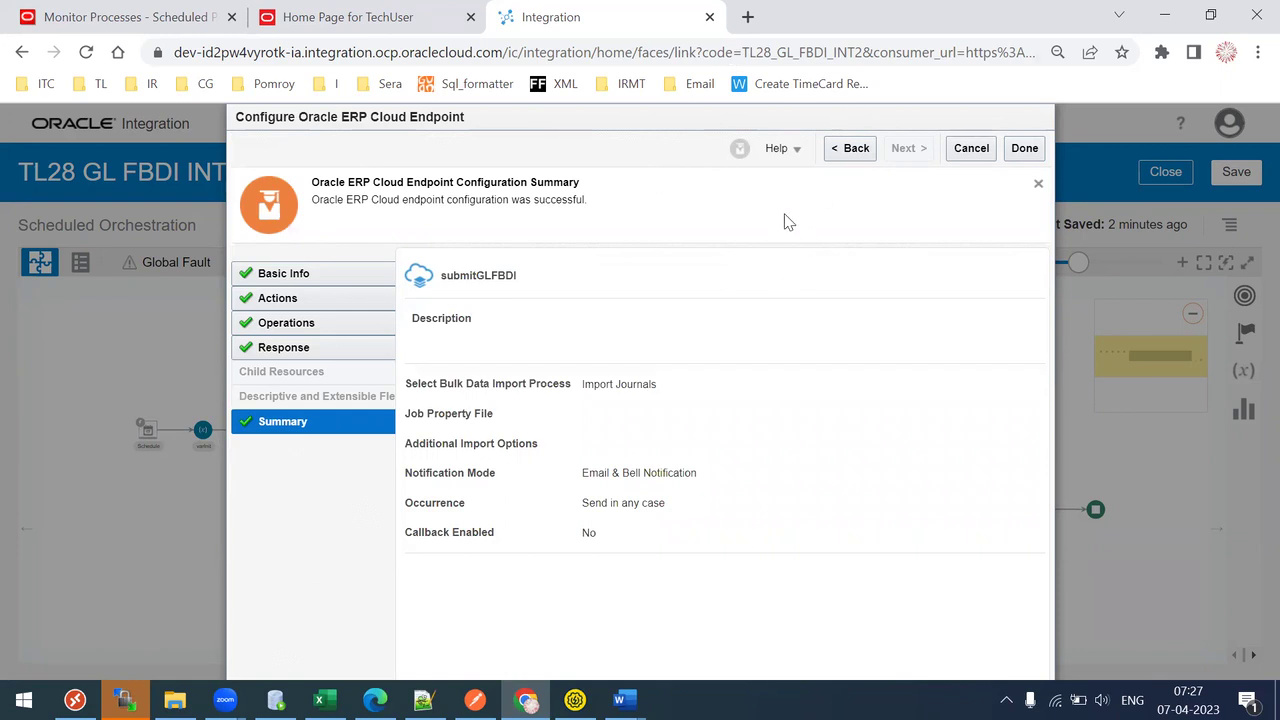
click(849, 152)
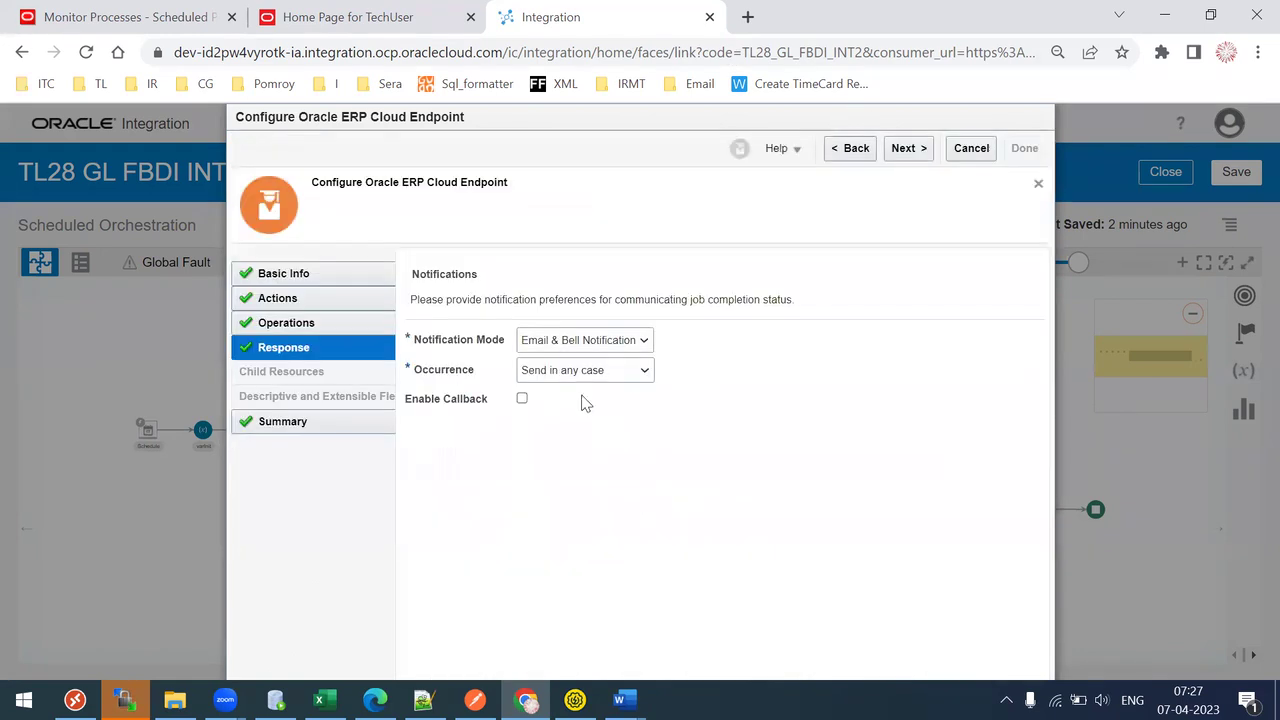
click(522, 398)
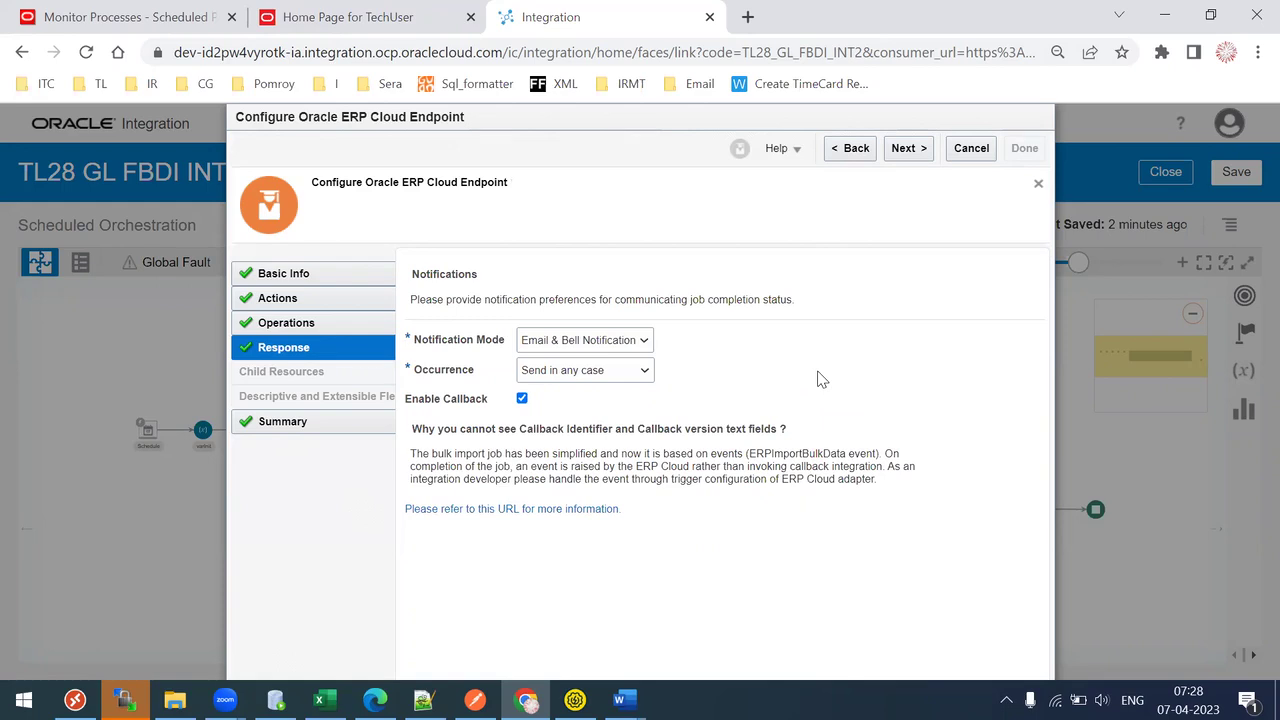
Examine the Upload Interface Error and Job Output File to Universal Content Management process in the Monitor Processes tab
click(160, 17)
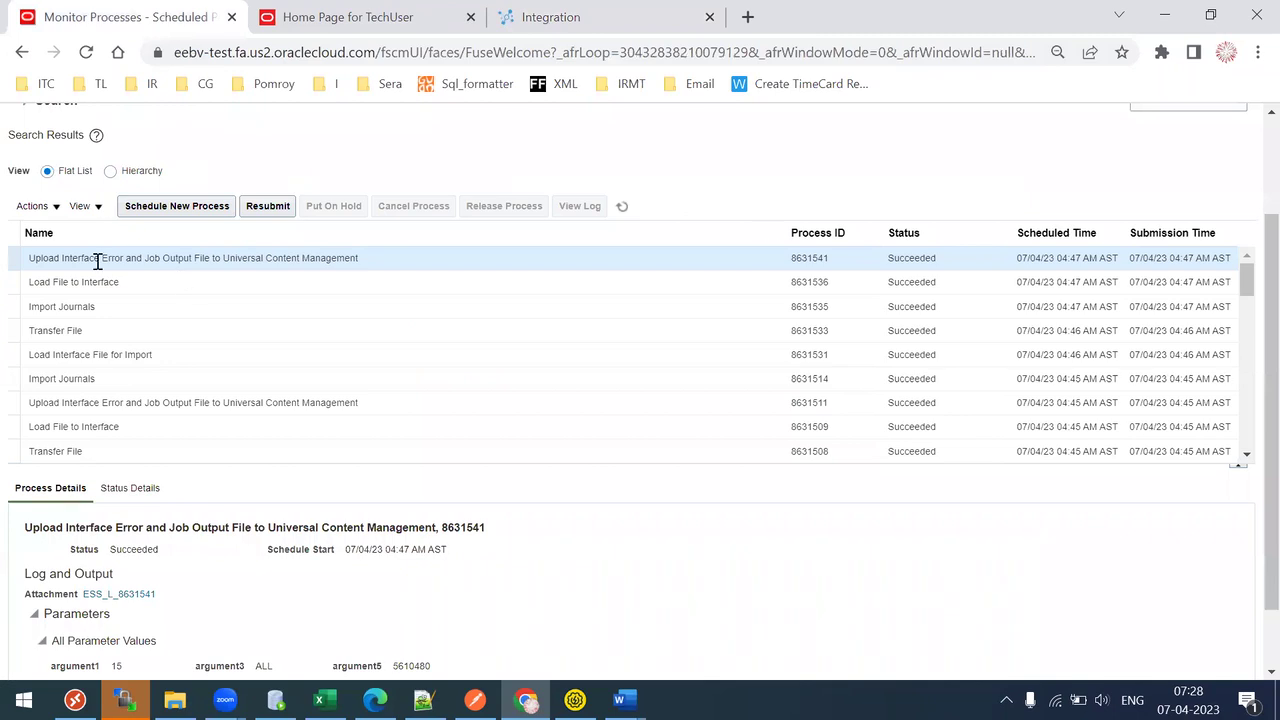
drag(95, 258, 153, 258)
triple_click(153, 260)
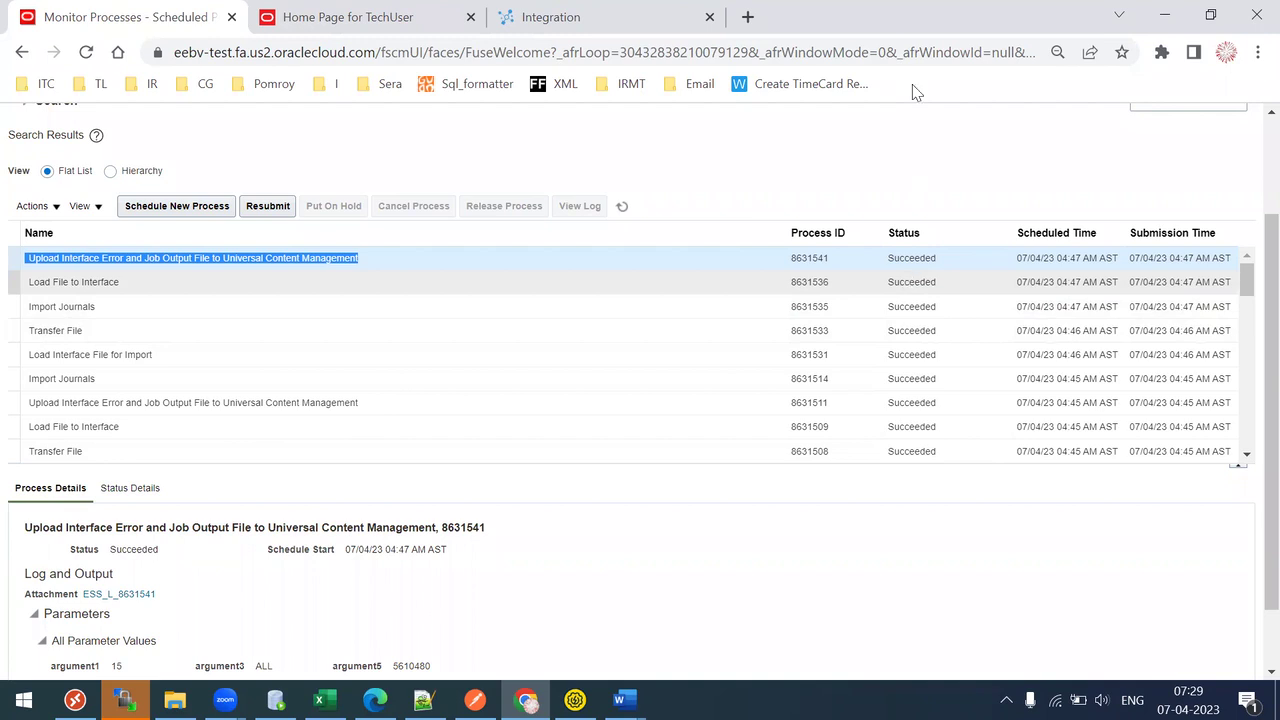
Return to the integration editor, finish the submitGLFBDI endpoint configuration, and save TL28 GL FBDI INT2
click(600, 17)
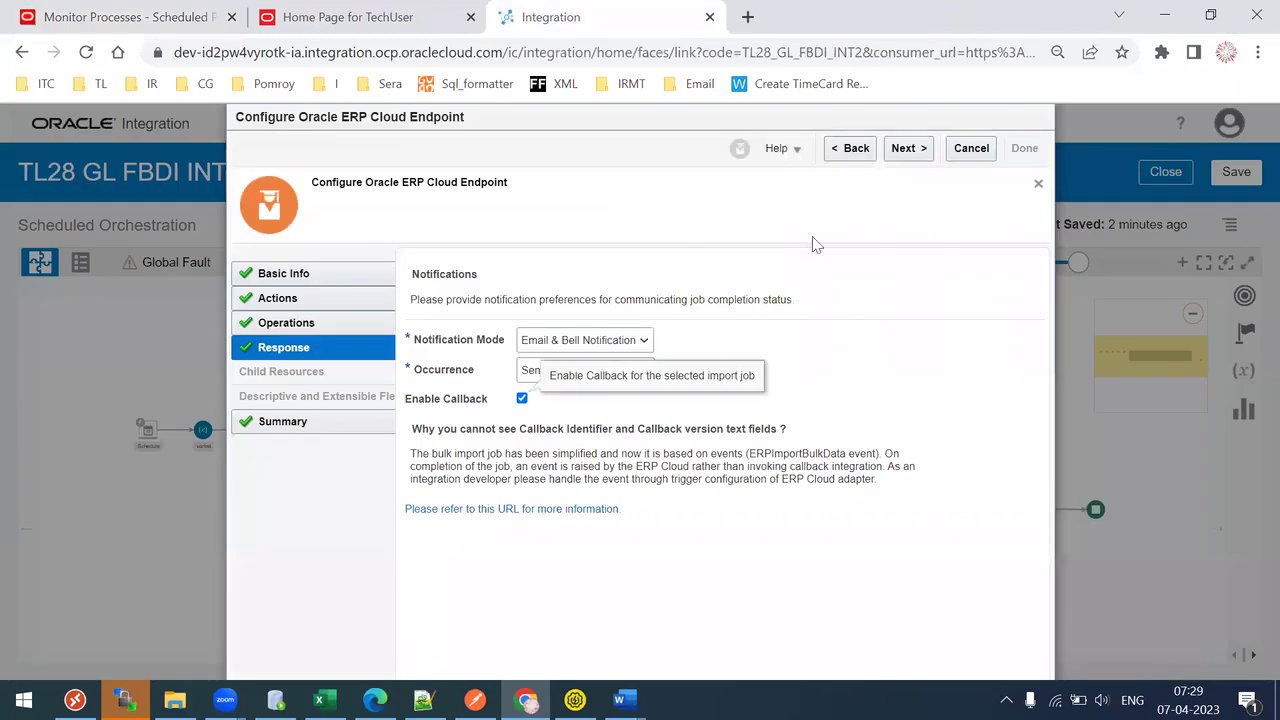
click(910, 149)
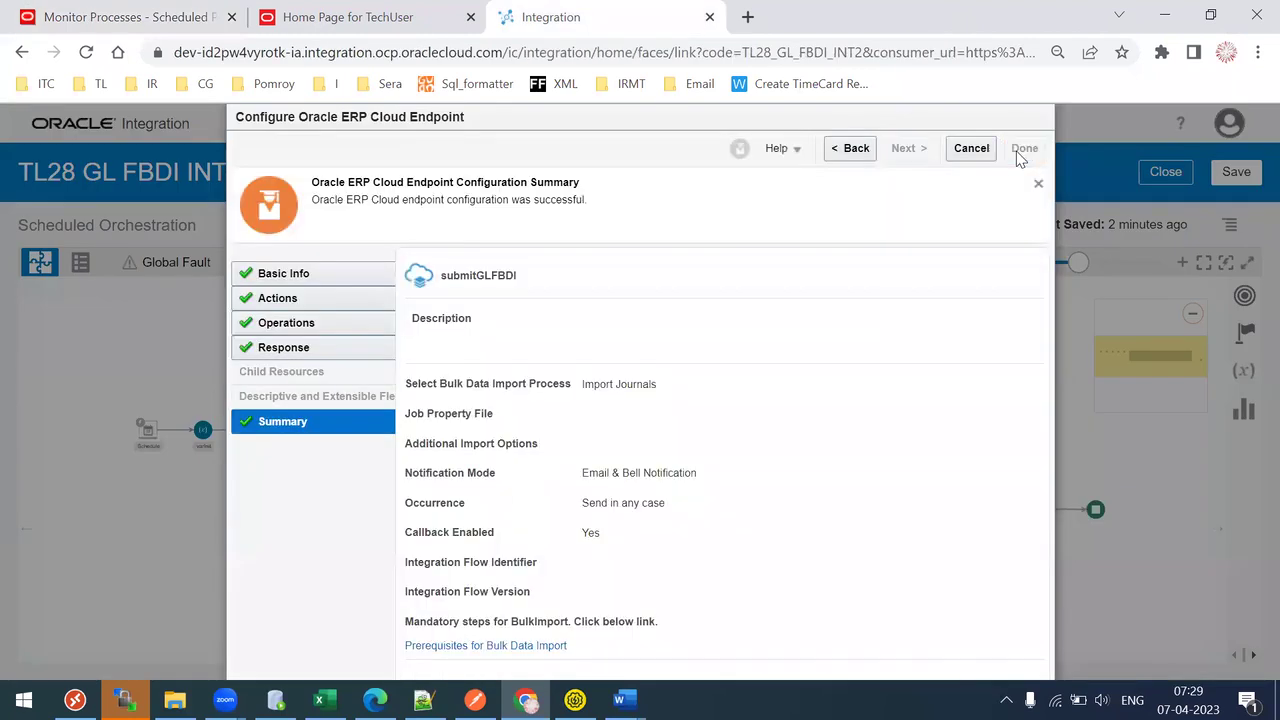
click(1022, 150)
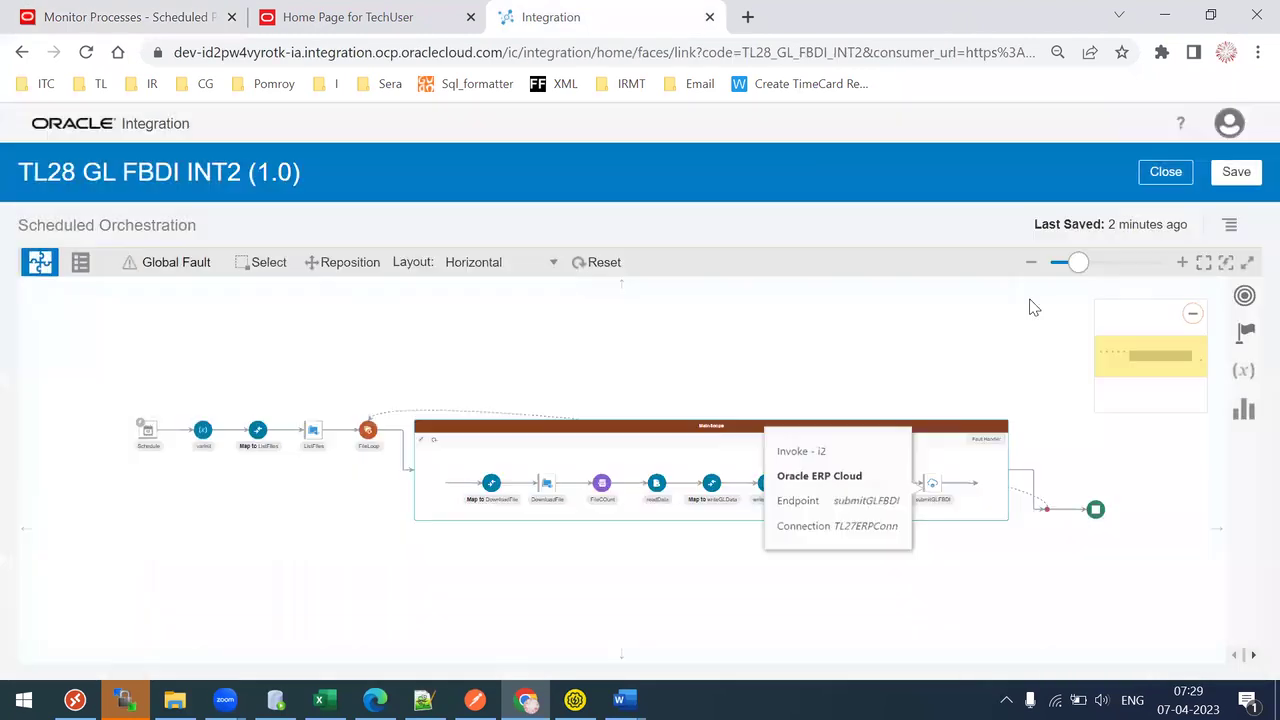
click(784, 472)
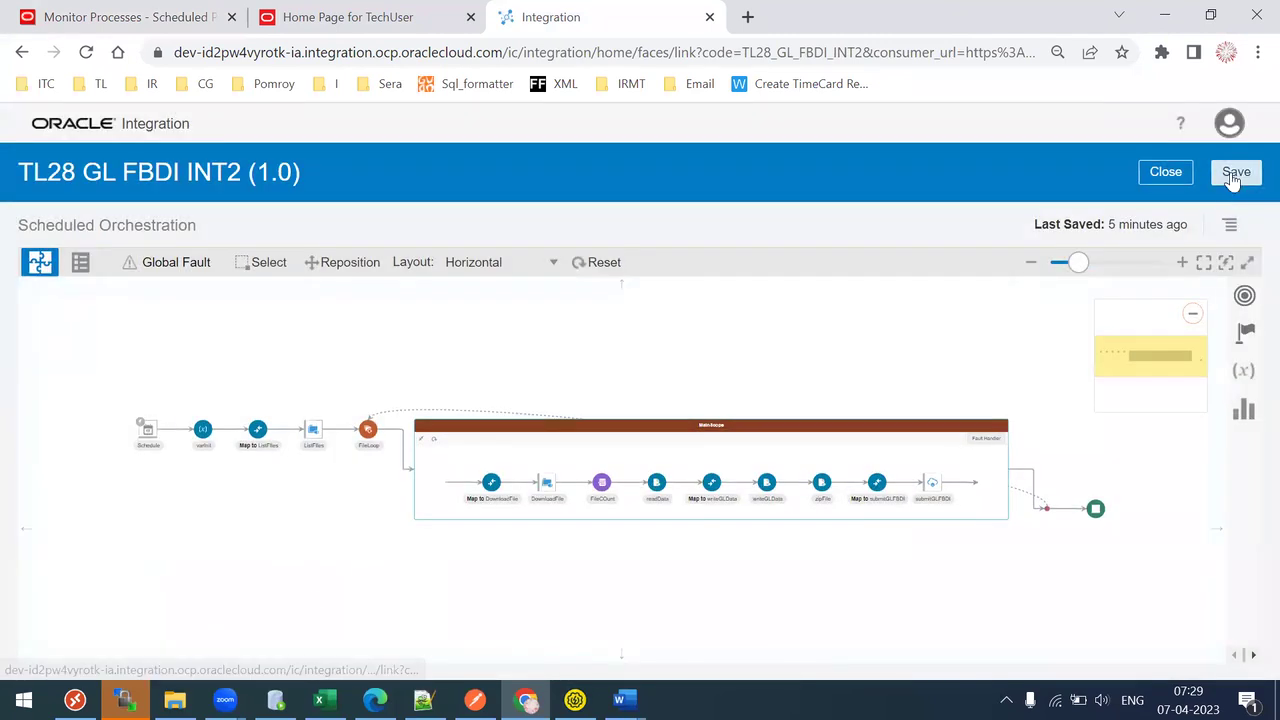
click(1234, 176)
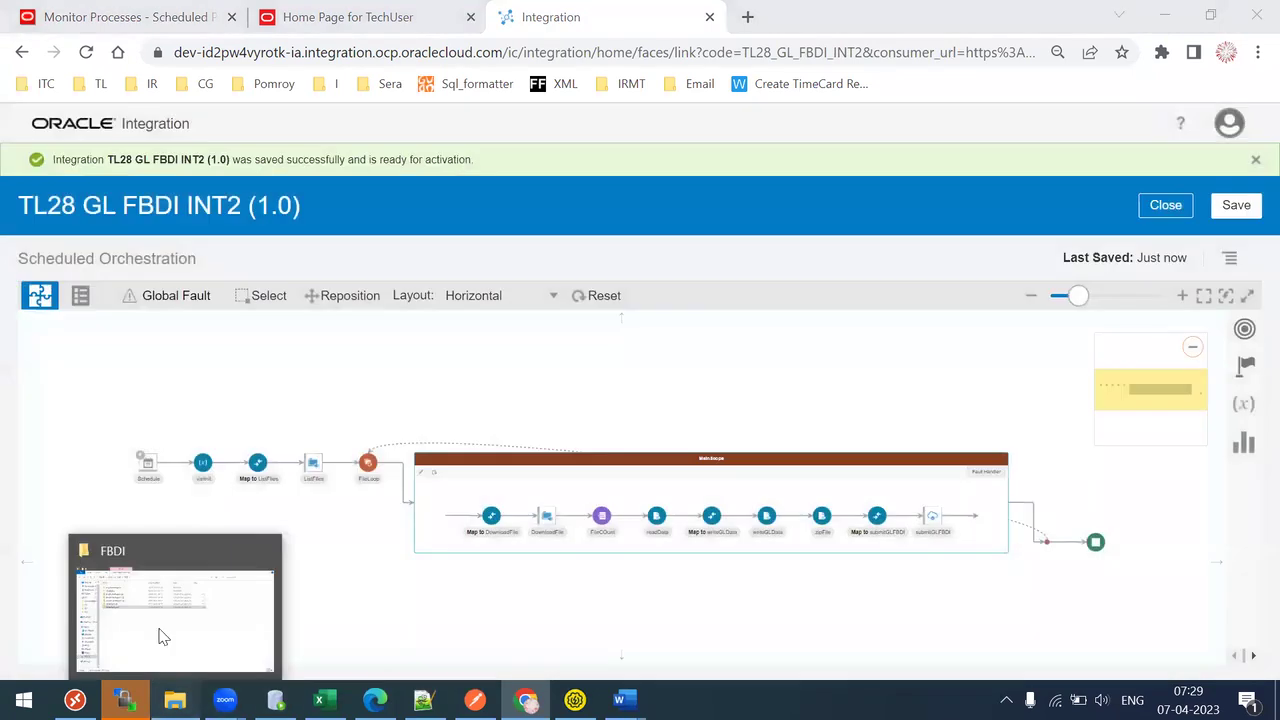
Switch to File Explorer and look through the OIC folder under C:\TL27
click(163, 634)
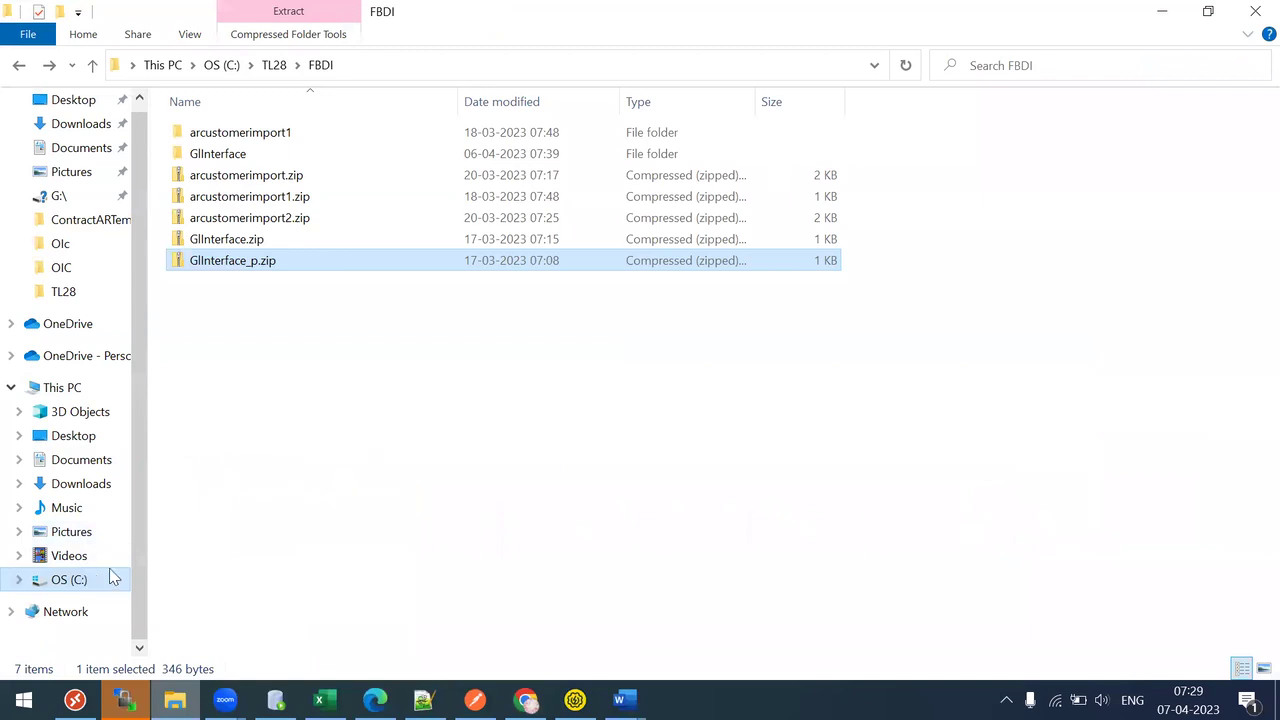
click(97, 578)
key(s)
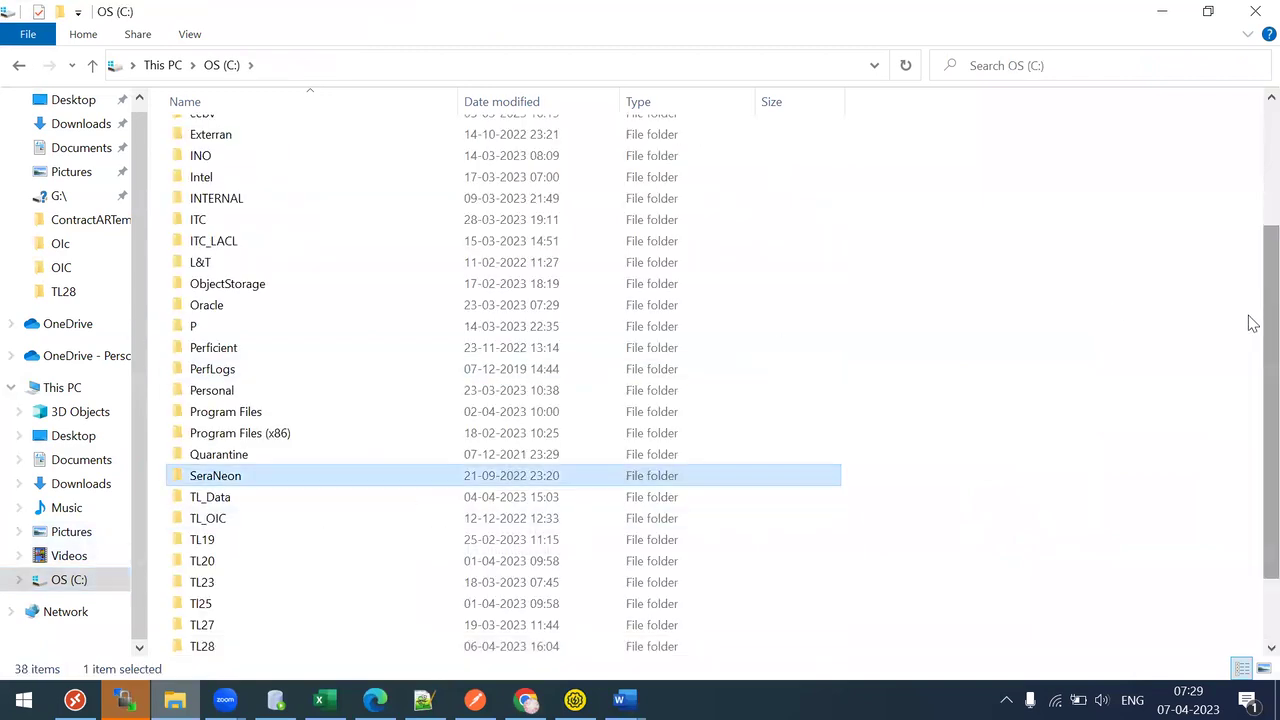
scroll(280, 451, down, 2)
click(210, 547)
double_click(210, 547)
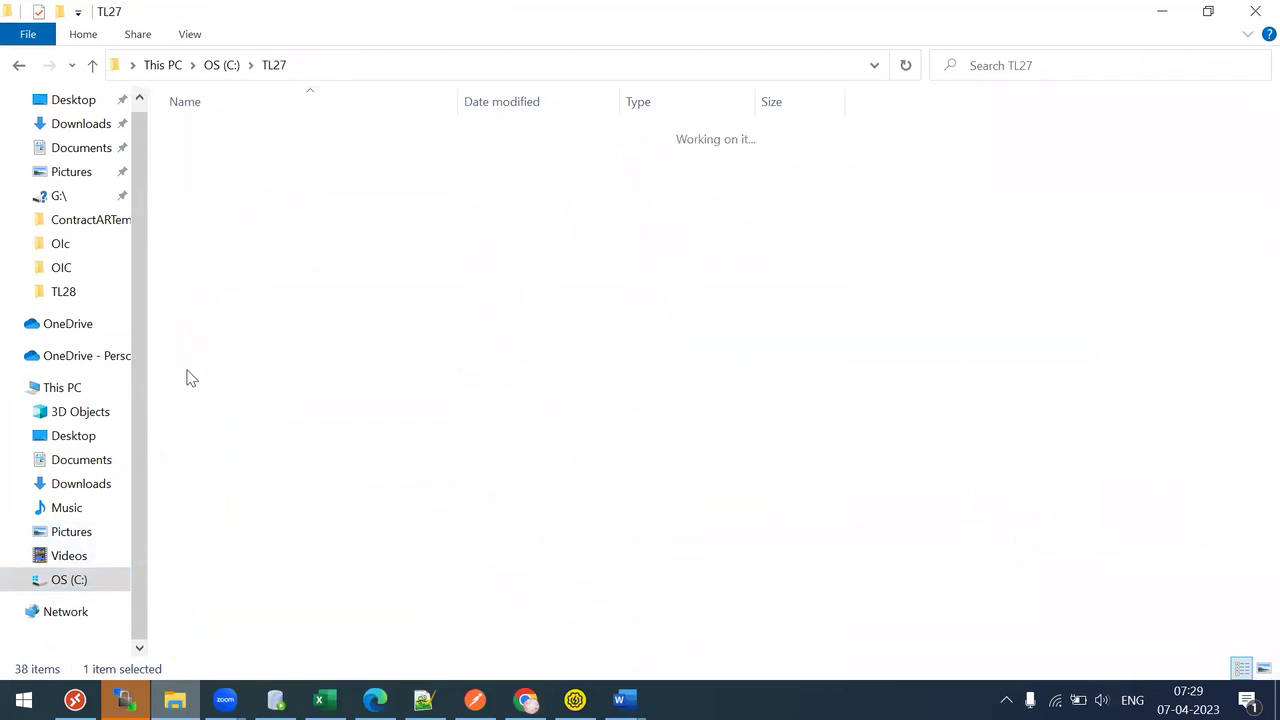
click(208, 216)
double_click(208, 216)
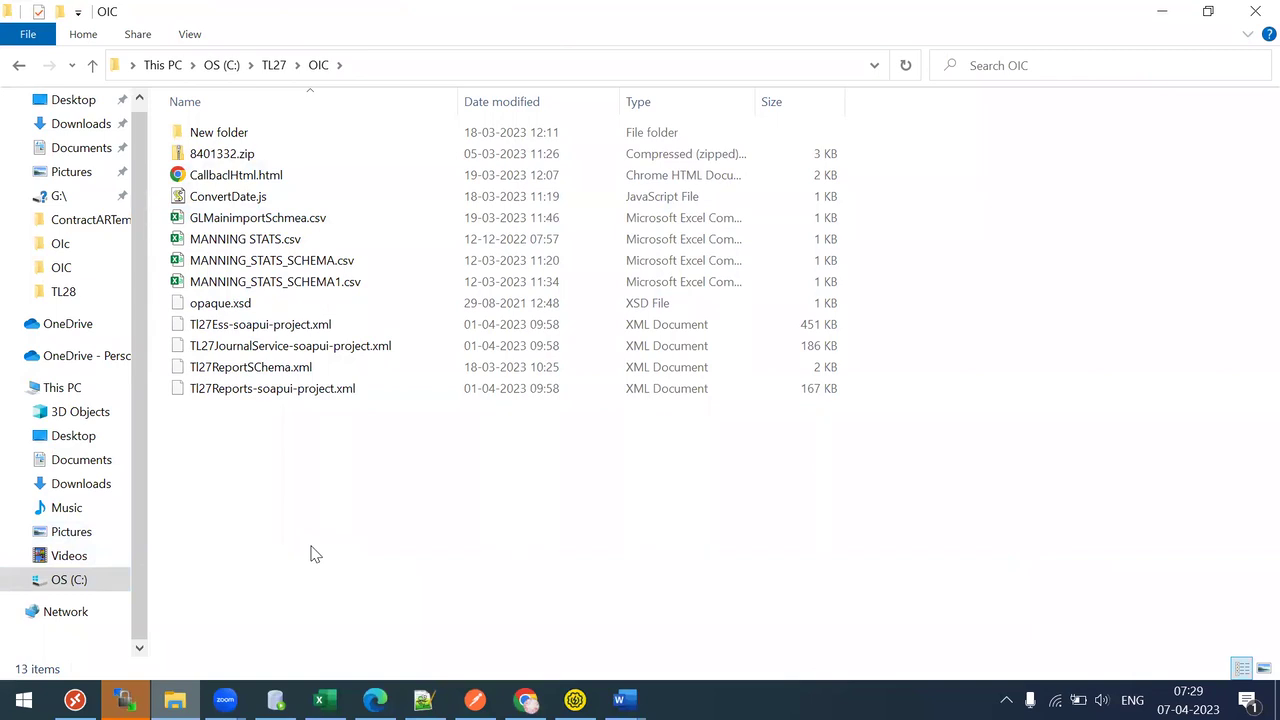
Leave the TL27 folders, look through the files in C:\Tl25, and select ConvertDatetoPeriod.js
key(BackSpace)
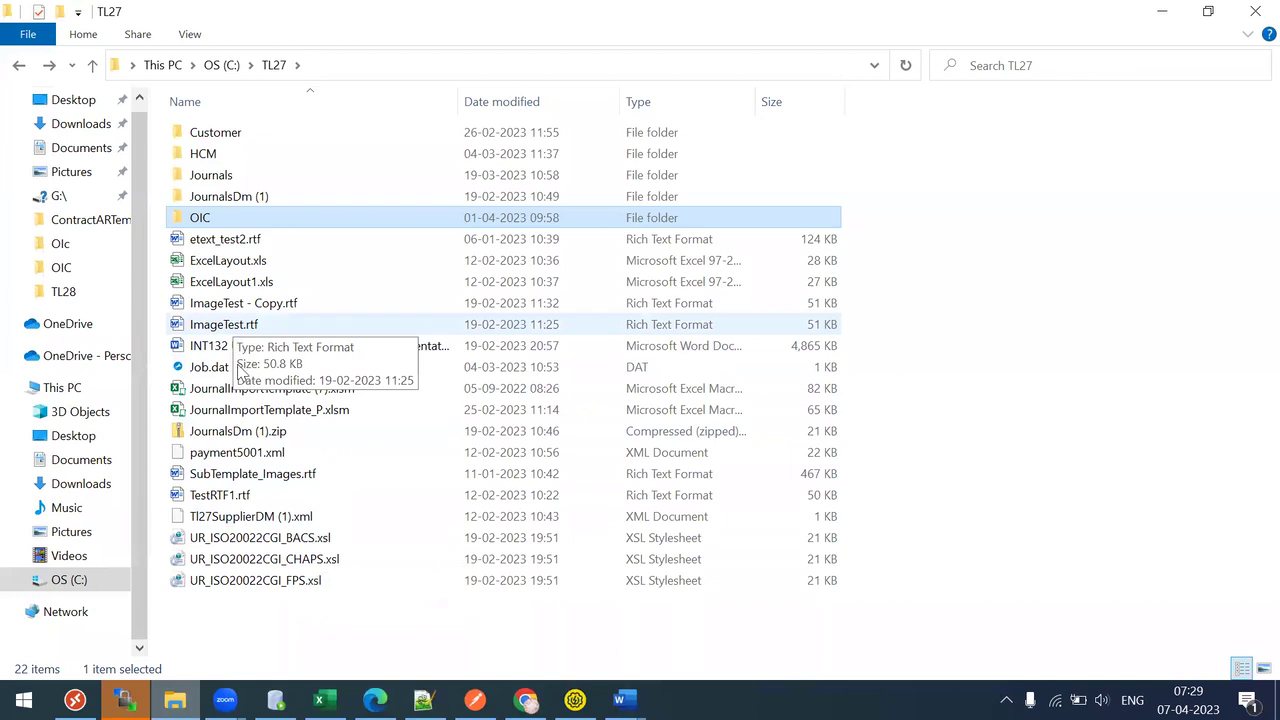
click(255, 516)
key(BackSpace)
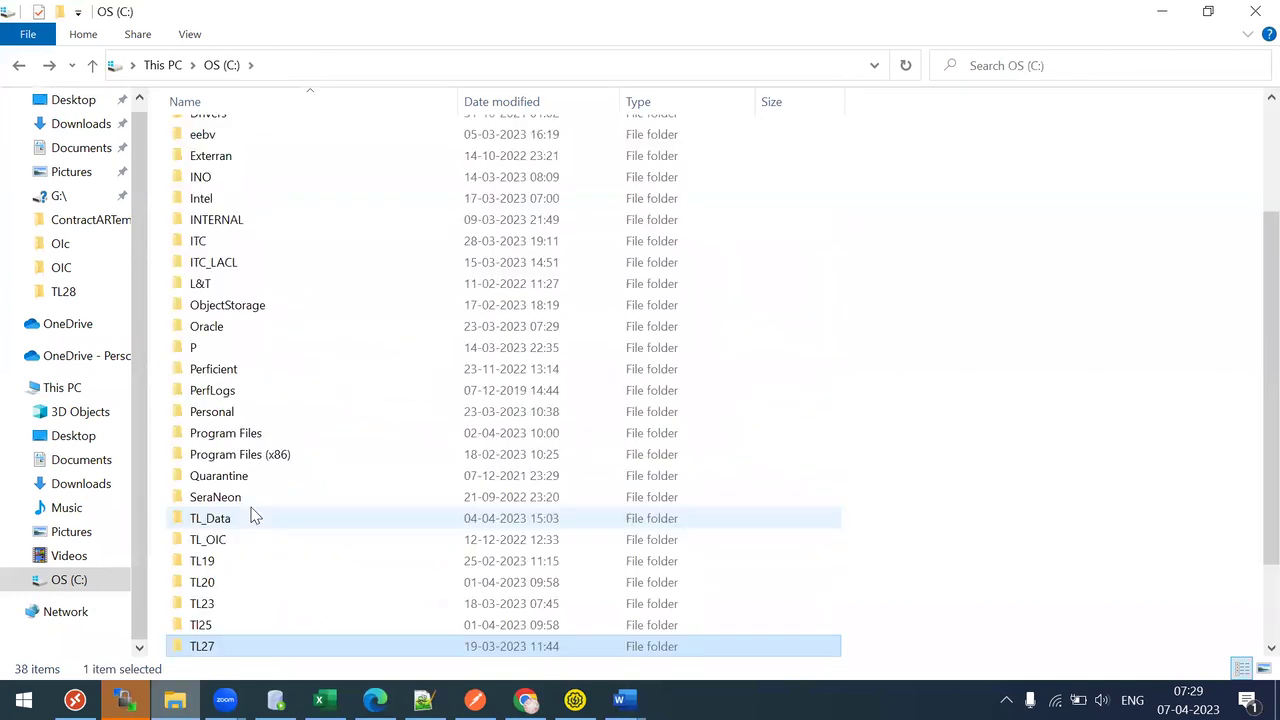
double_click(214, 626)
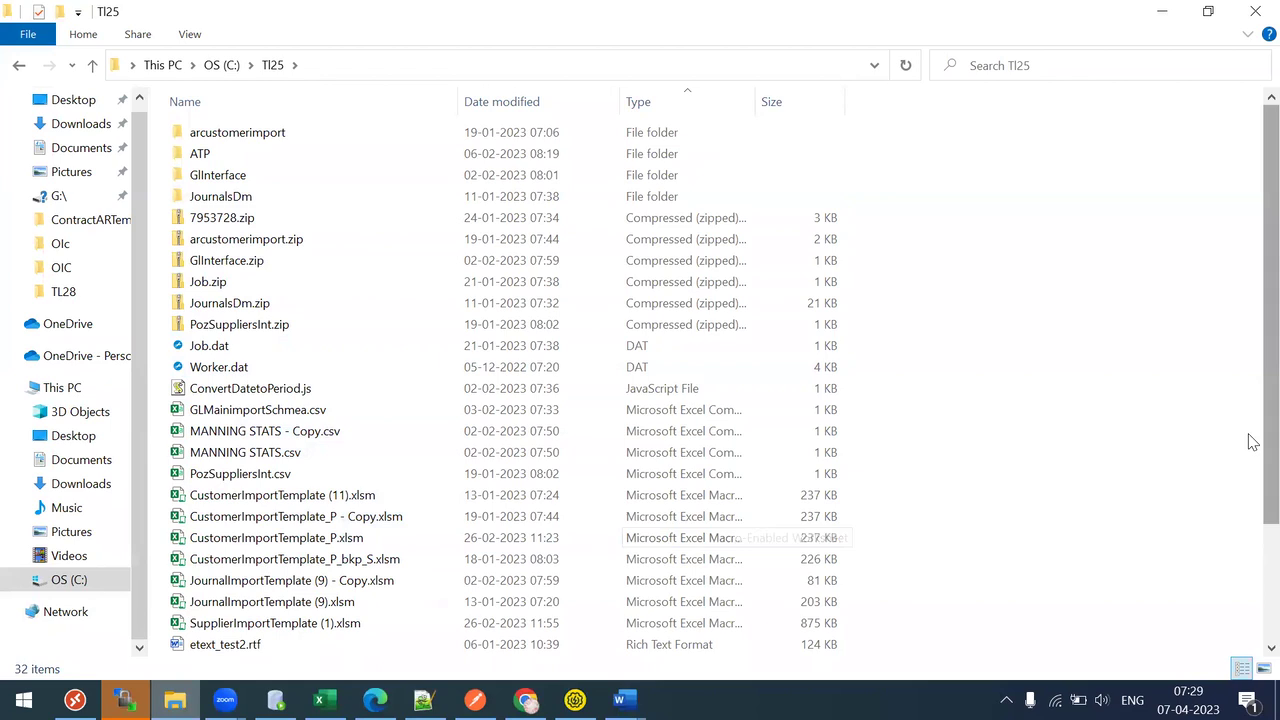
scroll(1253, 455, down, 3)
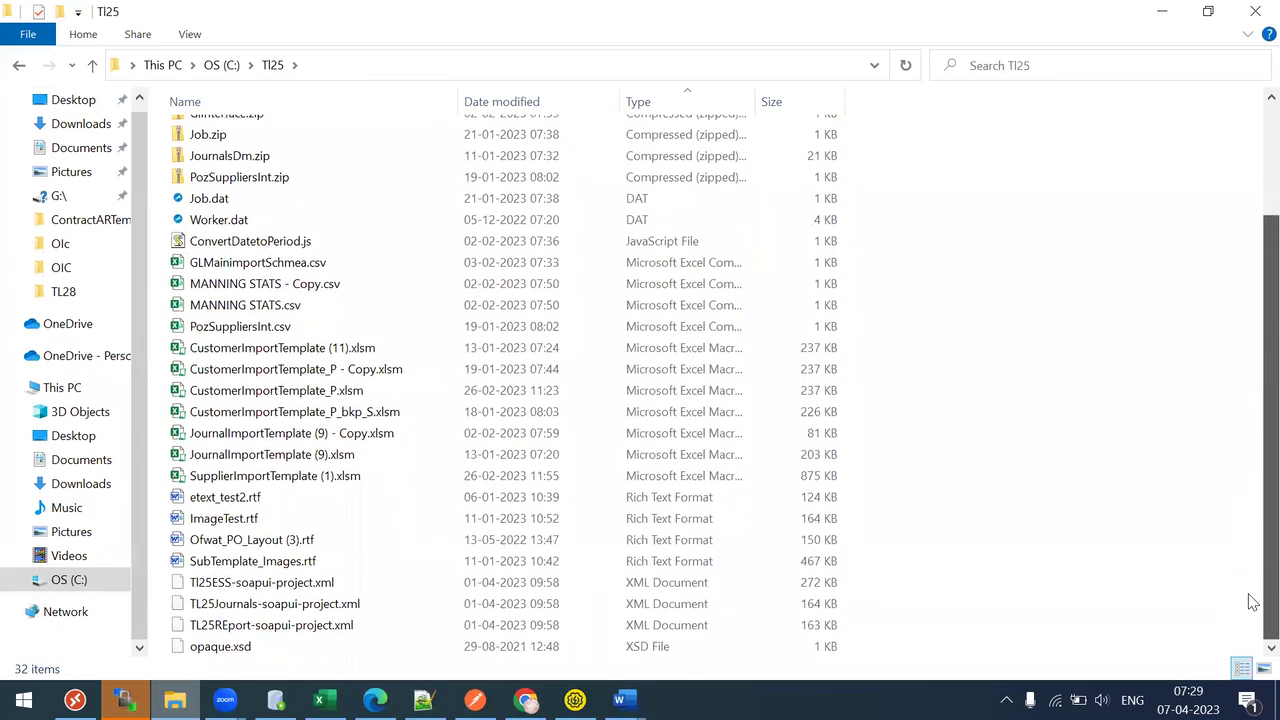
scroll(1253, 393, up, 3)
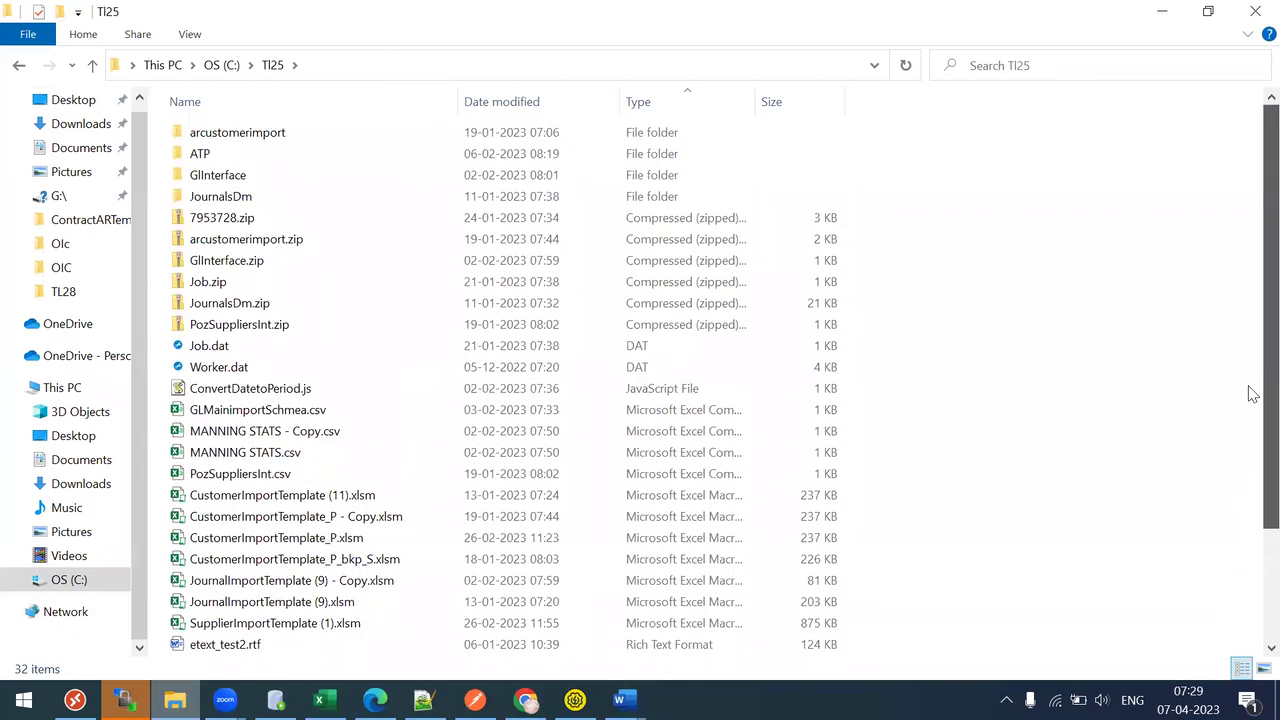
scroll(1250, 420, down, 2)
click(258, 272)
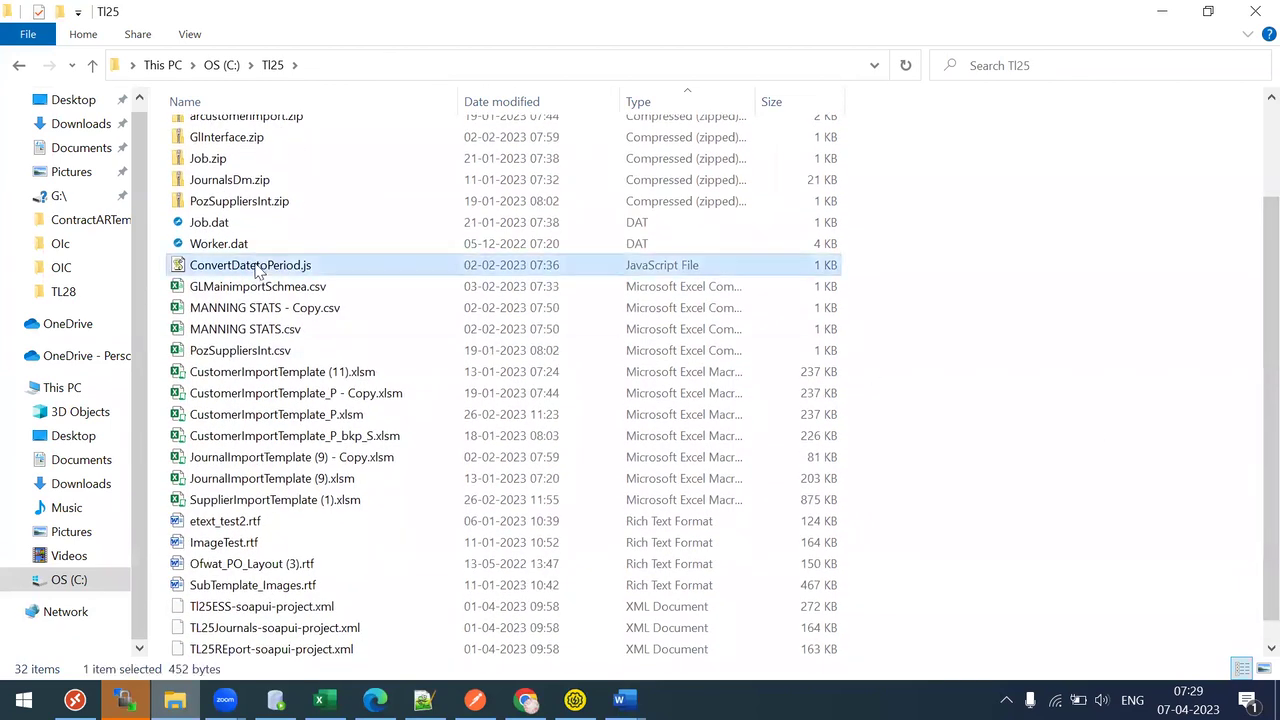
Copy GLMainimportSchmea.csv from the Tl25 folder into the OIc folder inside TL28
click(330, 287)
key(Down)
key(Down)
key(Down)
key(Down)
key(Down)
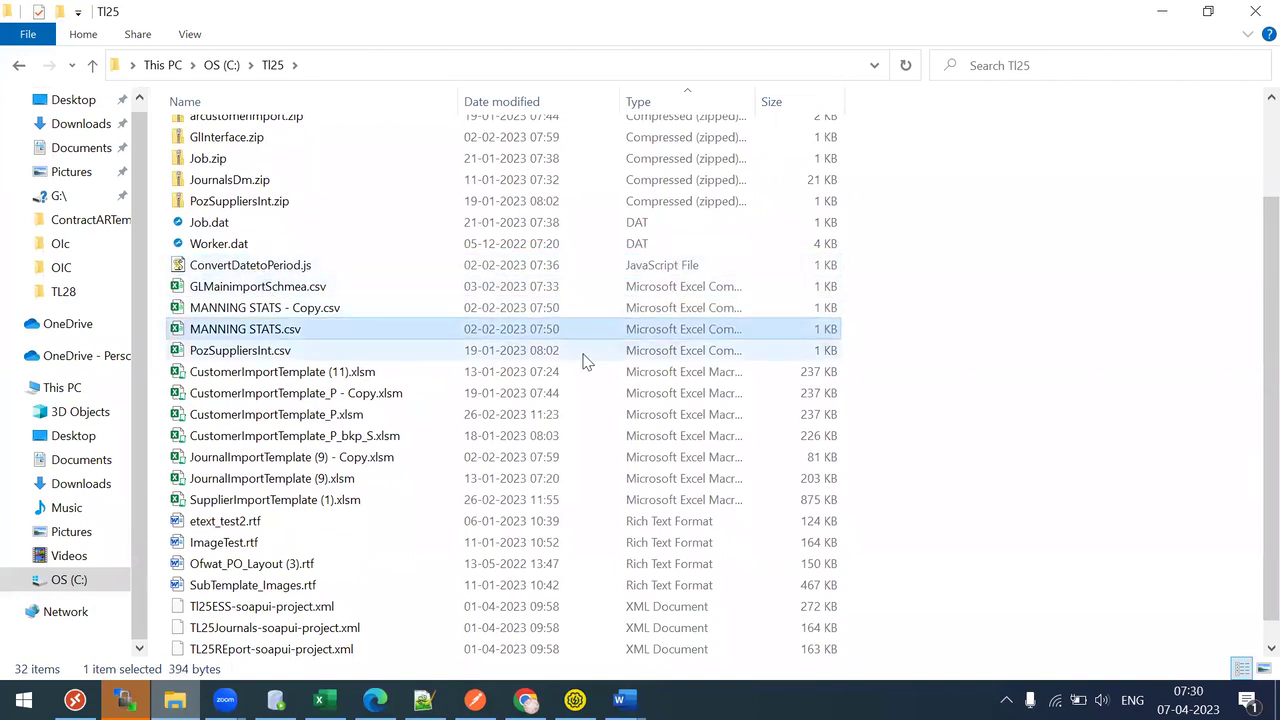
key(Up)
key(Up)
key(Up)
key(Up)
key(Up)
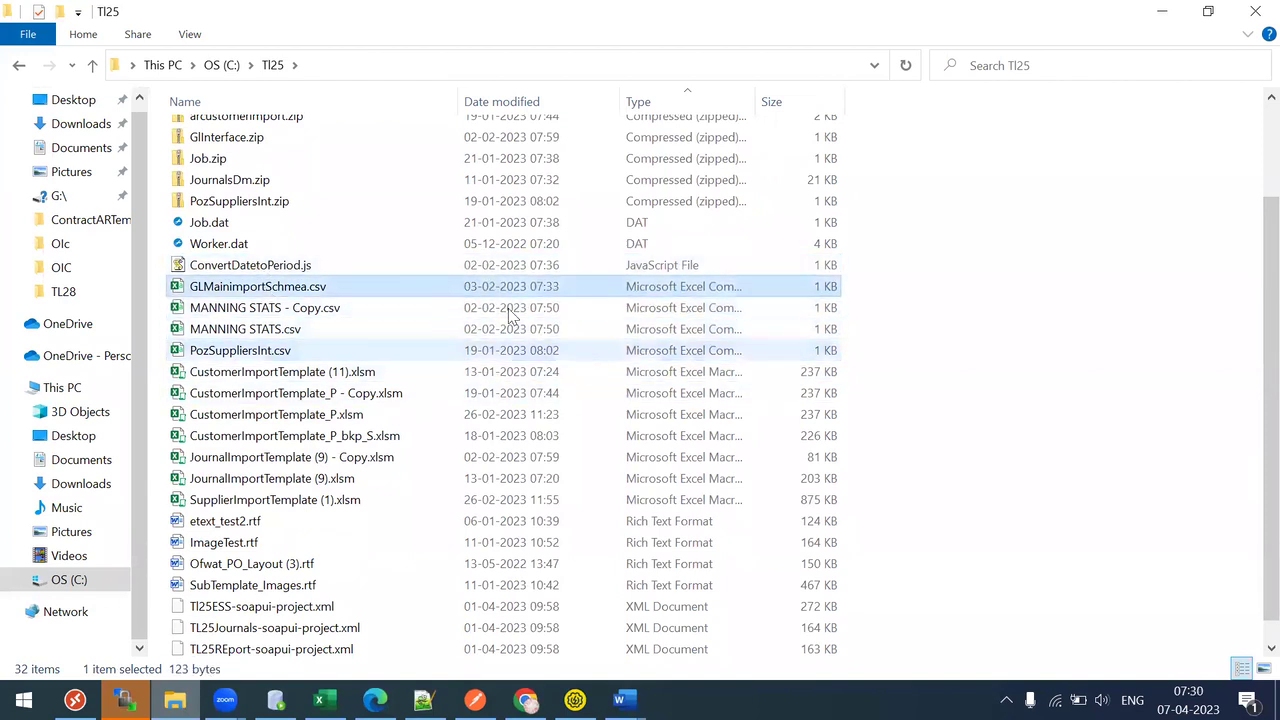
click(60, 293)
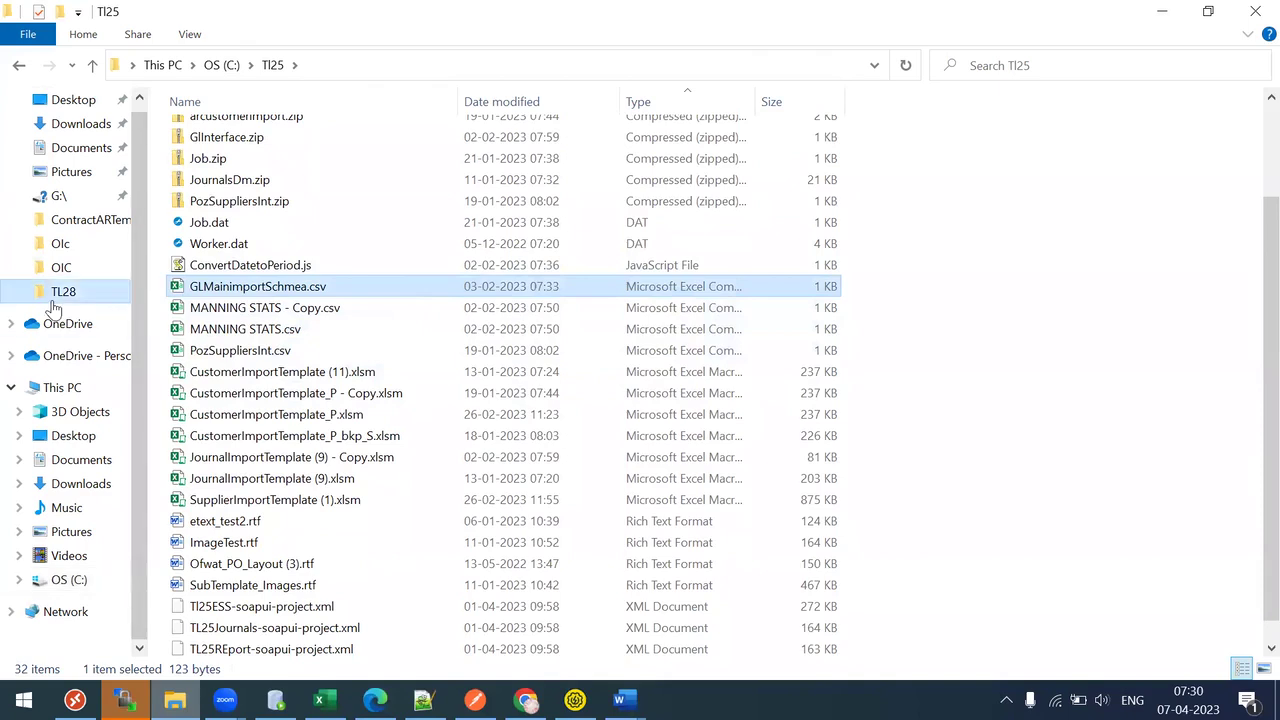
click(214, 180)
double_click(214, 180)
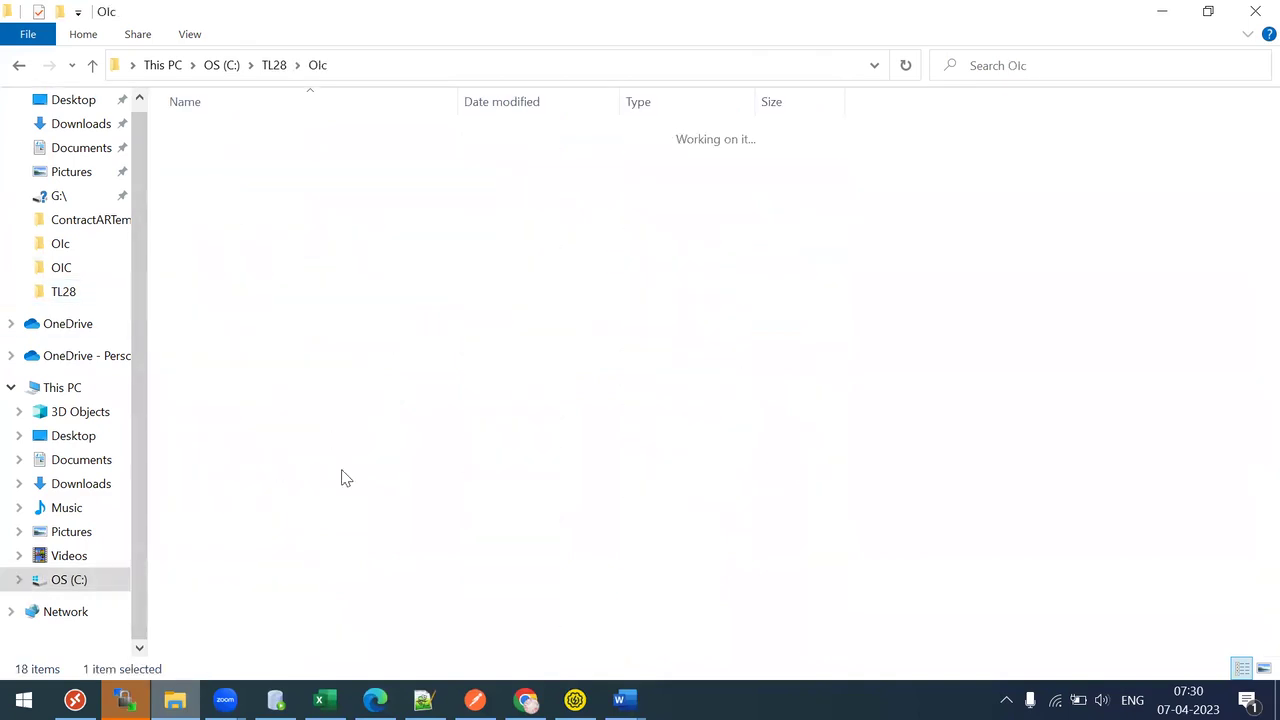
key(ctrl+v)
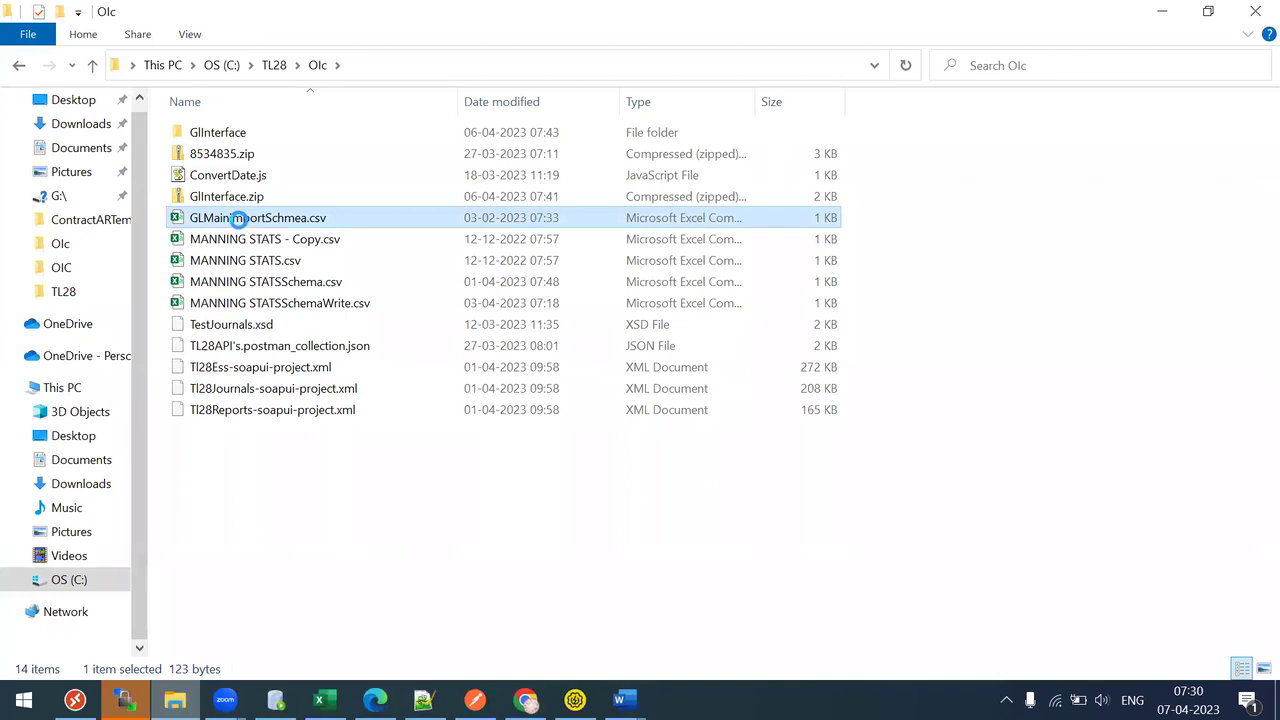
Open the copied GLMainimportSchmea.csv in Excel and autofit the column widths so the full header names can be read
right_click(229, 214)
click(258, 229)
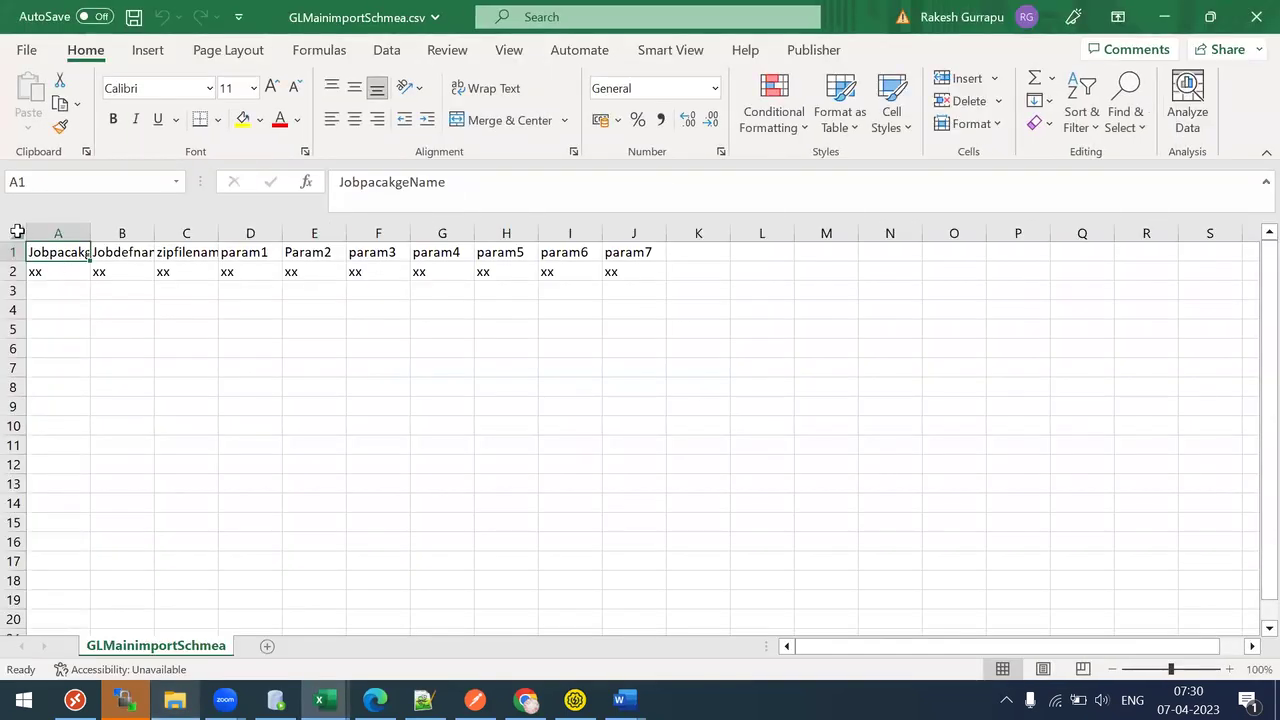
click(17, 231)
double_click(89, 233)
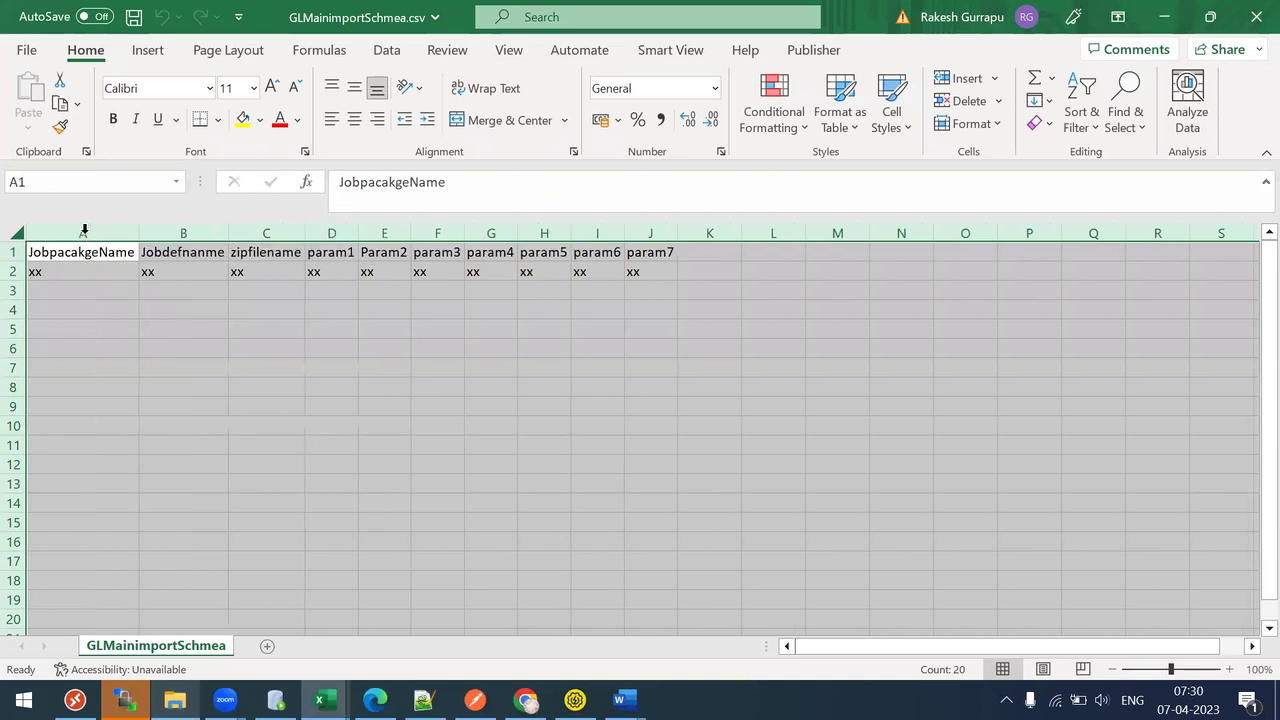
click(77, 264)
click(72, 256)
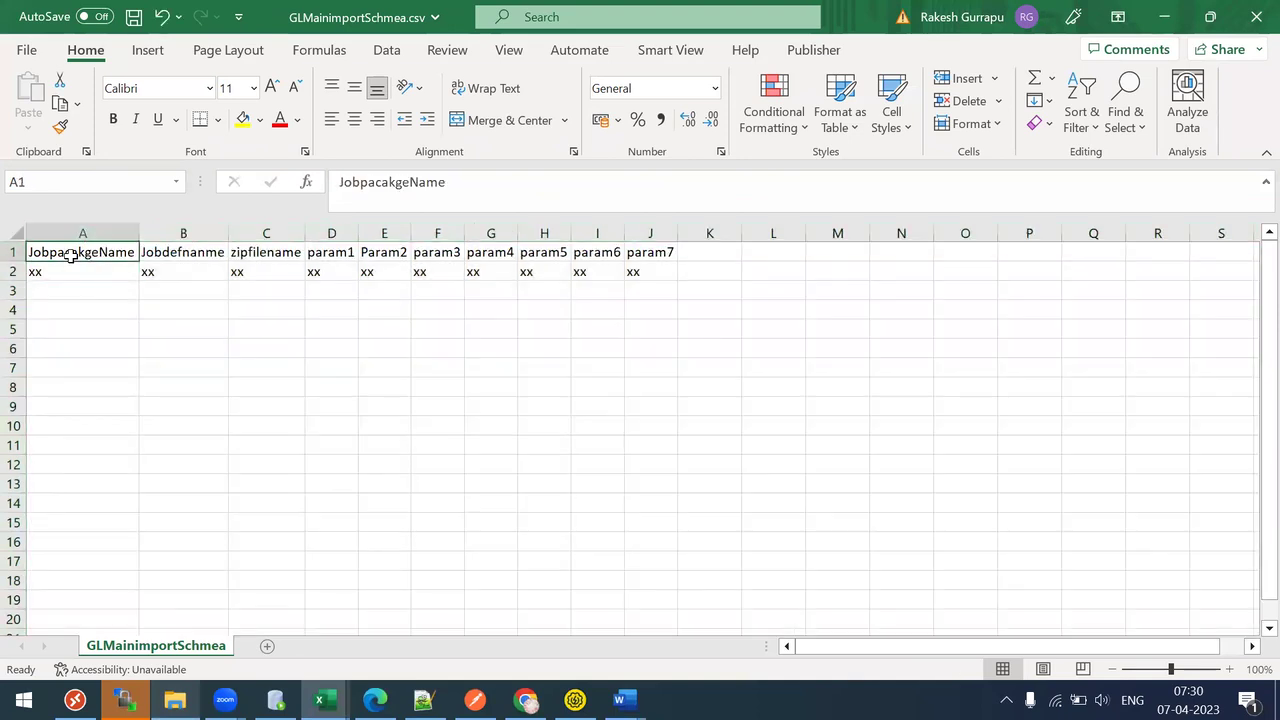
Review the header names in row 1 of the schema file, from JobpacakgeName through param7
key(Right)
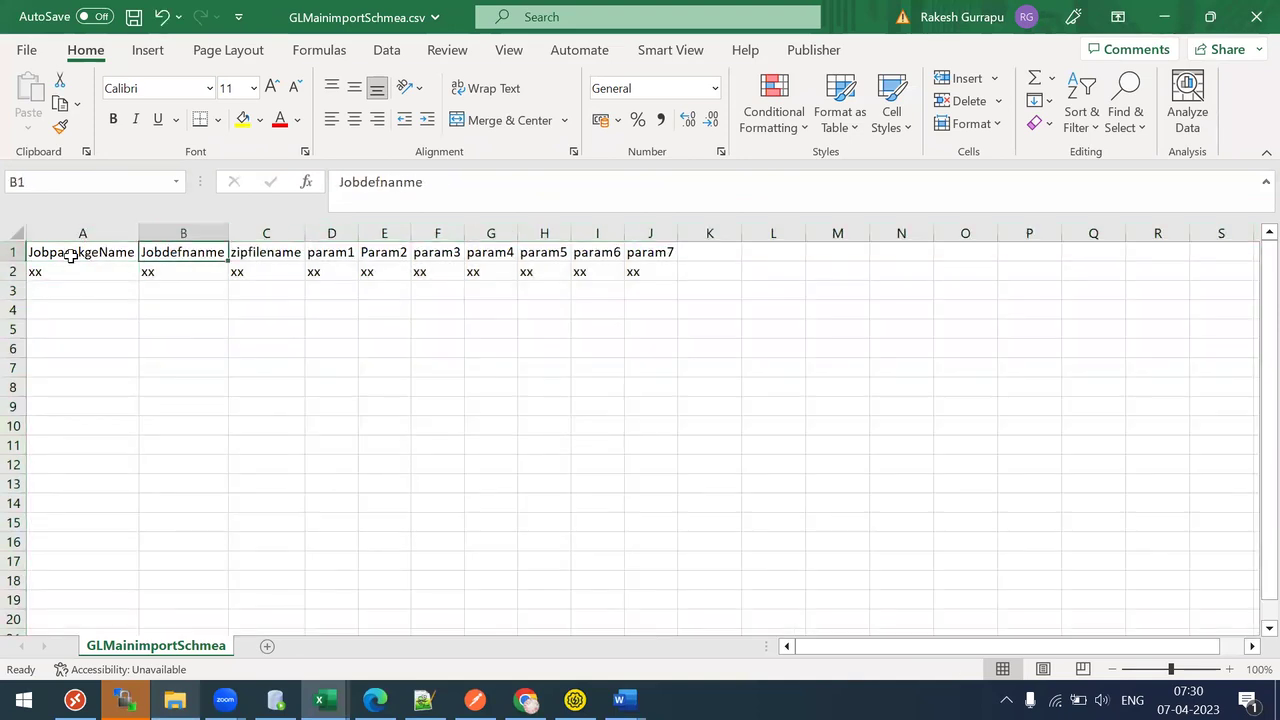
key(Right)
key(Right)
key(Right)
key(Right)
key(Right)
key(Right)
key(Right)
key(Right)
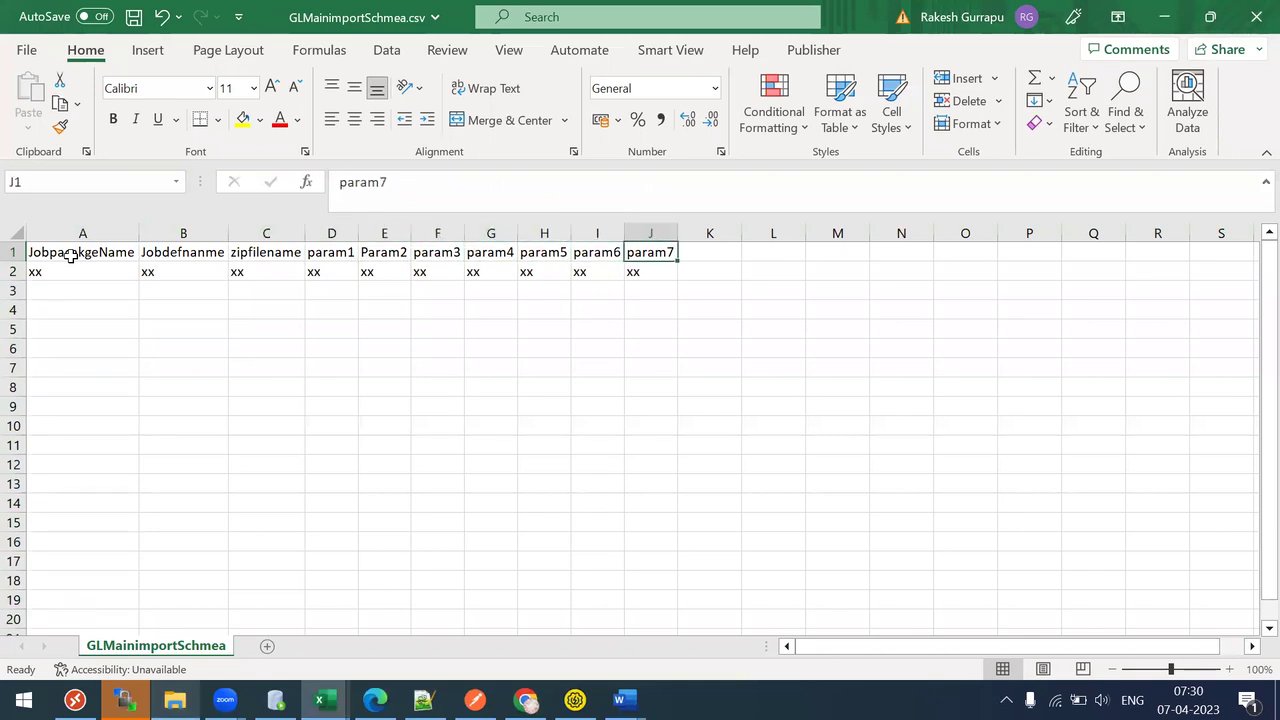
key(Left)
key(Left)
key(Left)
key(Left)
key(Left)
key(Left)
key(Left)
key(Left)
key(Left)
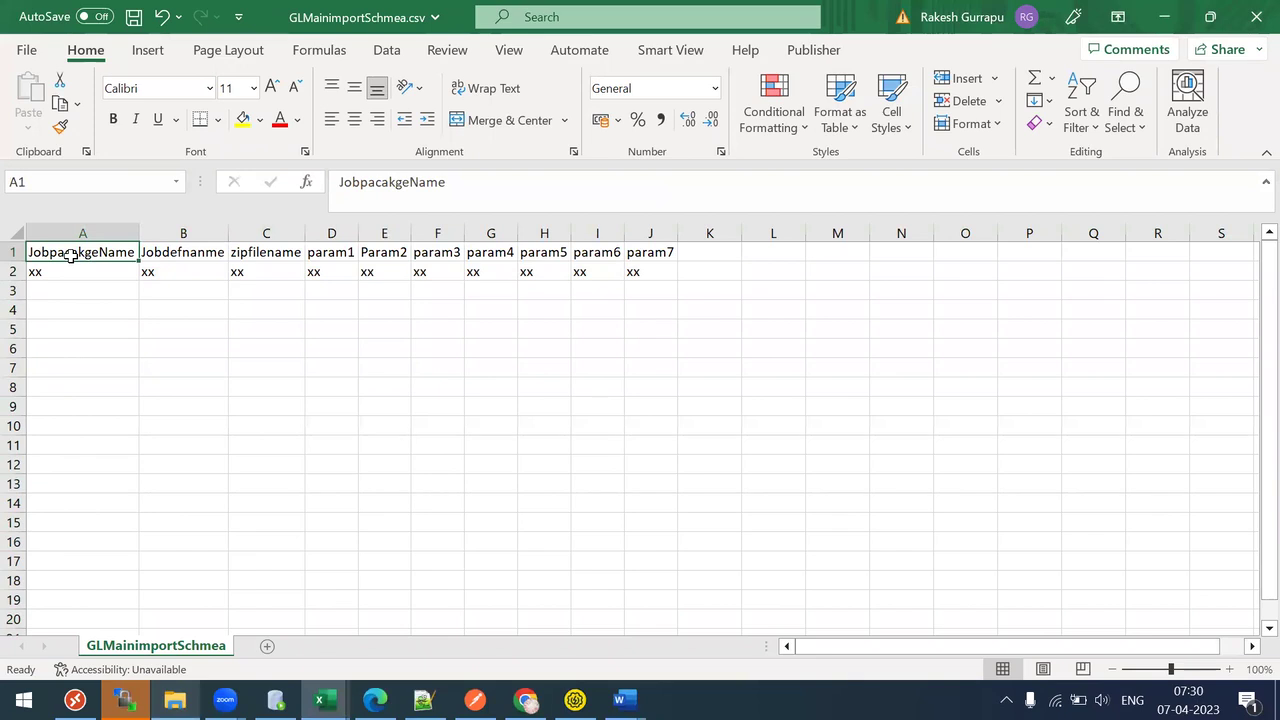
key(Right)
key(Right)
key(Right)
key(Right)
key(Right)
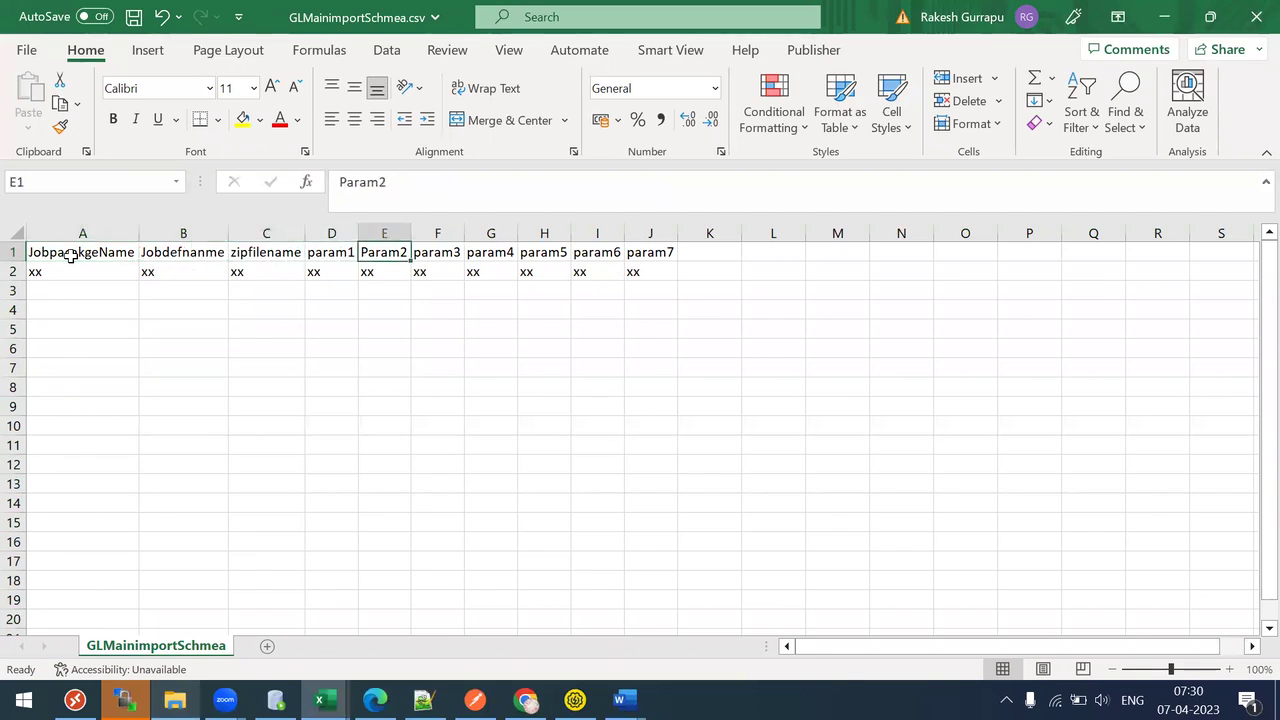
key(Right)
key(Right)
key(Right)
key(Right)
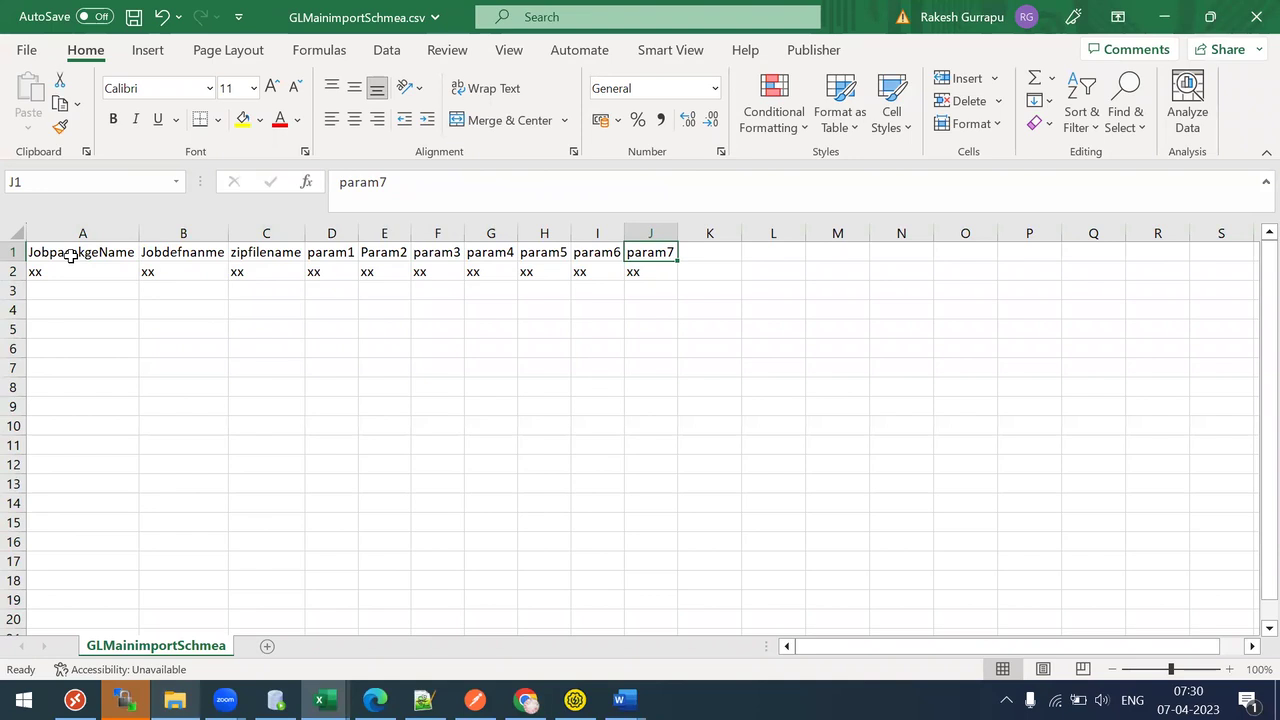
key(Left)
key(Left)
key(Left)
key(Left)
key(Left)
key(Left)
key(Left)
key(Left)
key(Left)
key(Right)
key(Right)
key(Right)
key(Right)
key(Right)
key(Right)
key(Right)
key(Right)
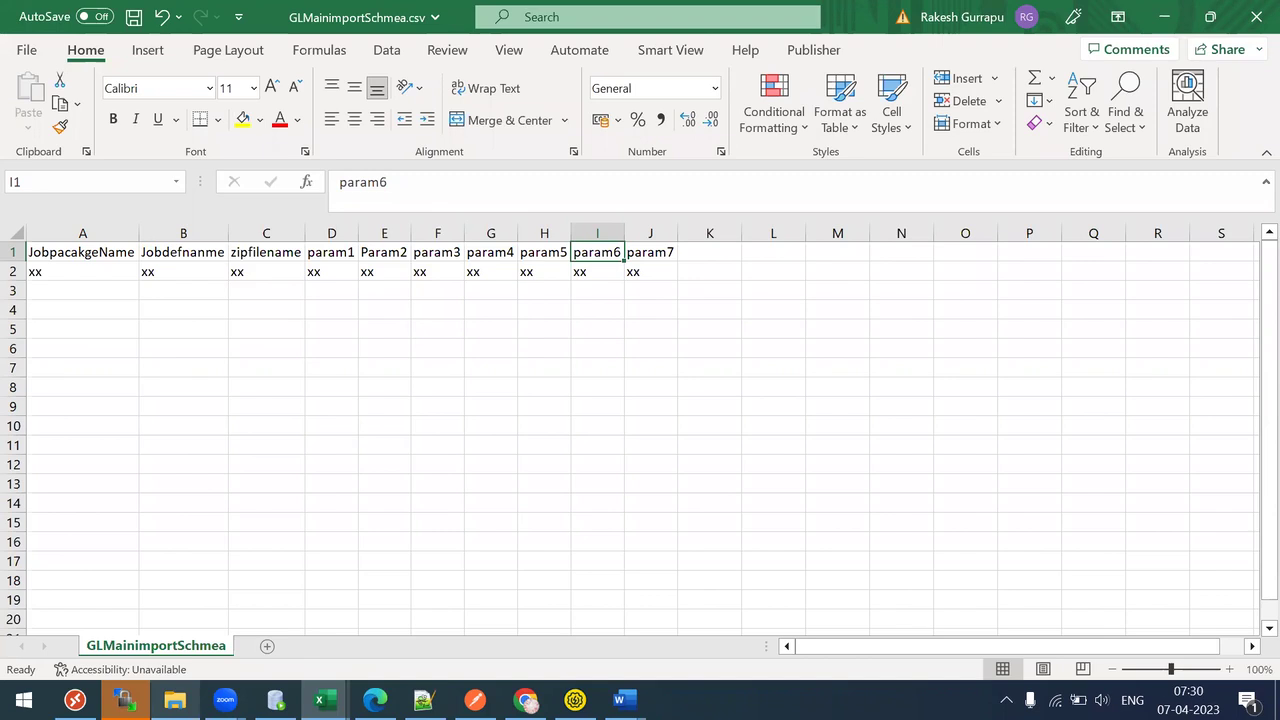
Switch to SoapUI and open Request 1 of the submitESSJobRequest operation in the Tl28Ess project
key(alt+Tab)
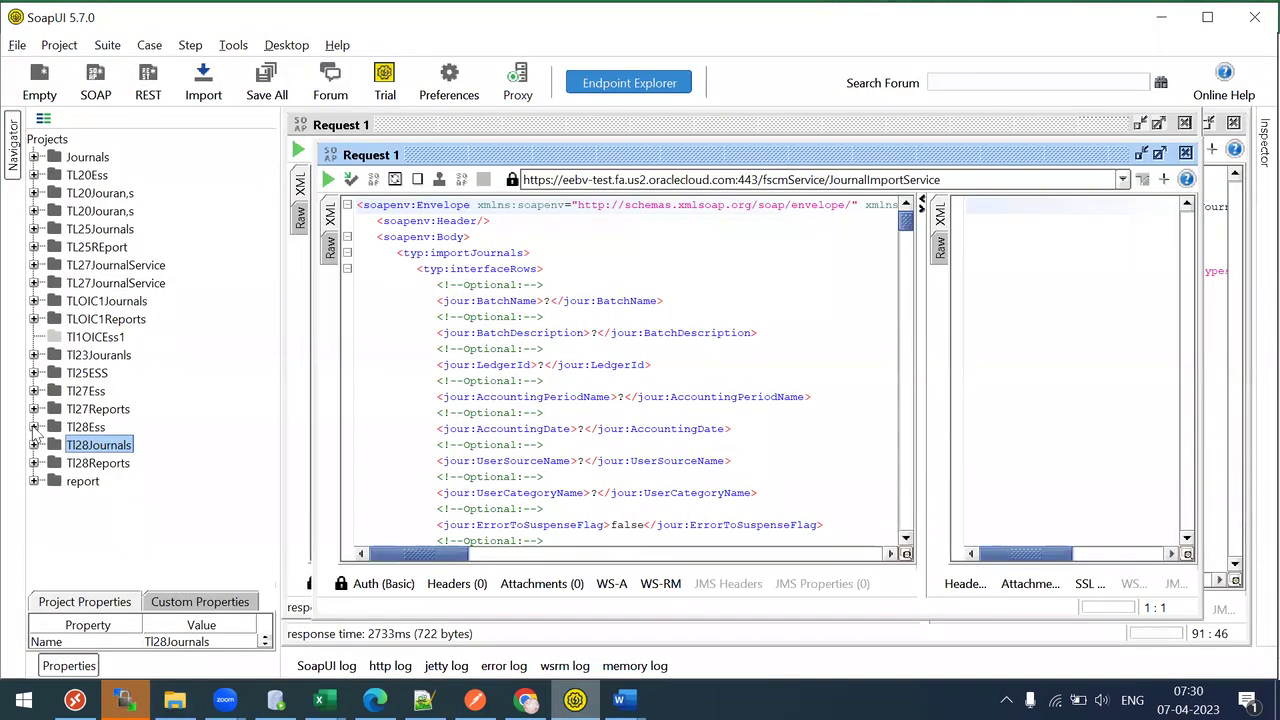
double_click(86, 427)
drag(267, 292, 204, 446)
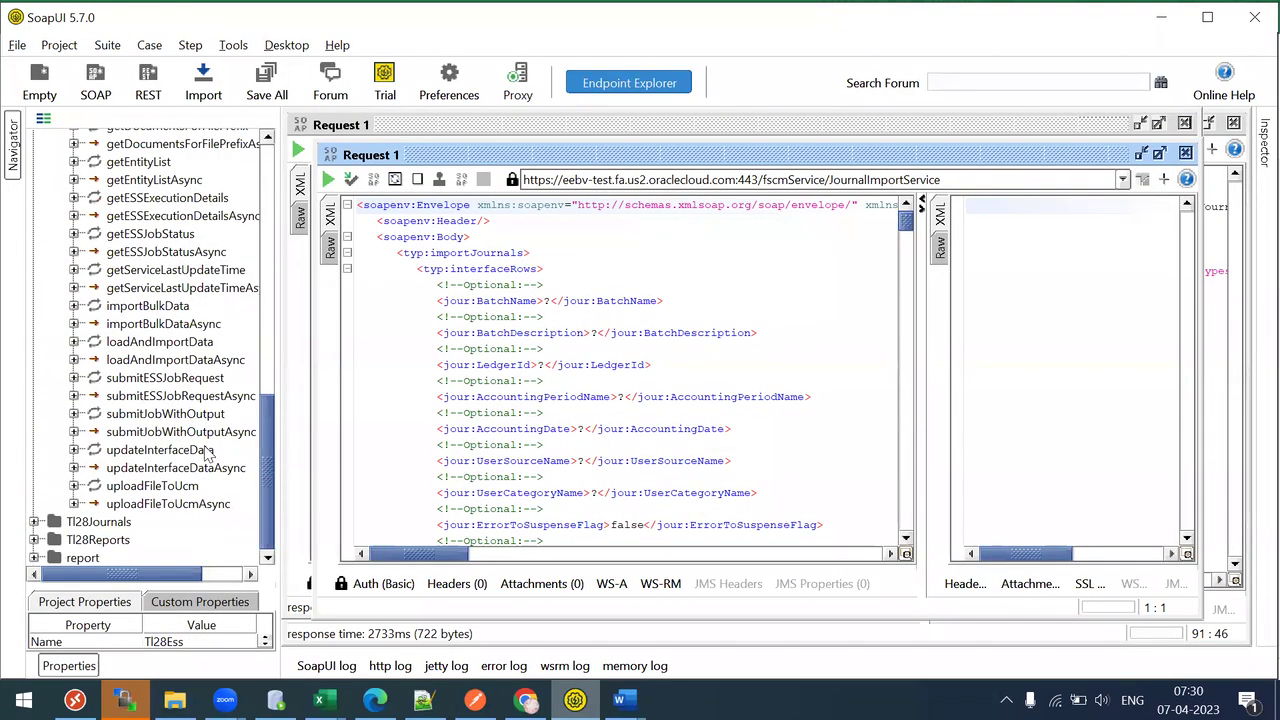
click(73, 378)
click(112, 398)
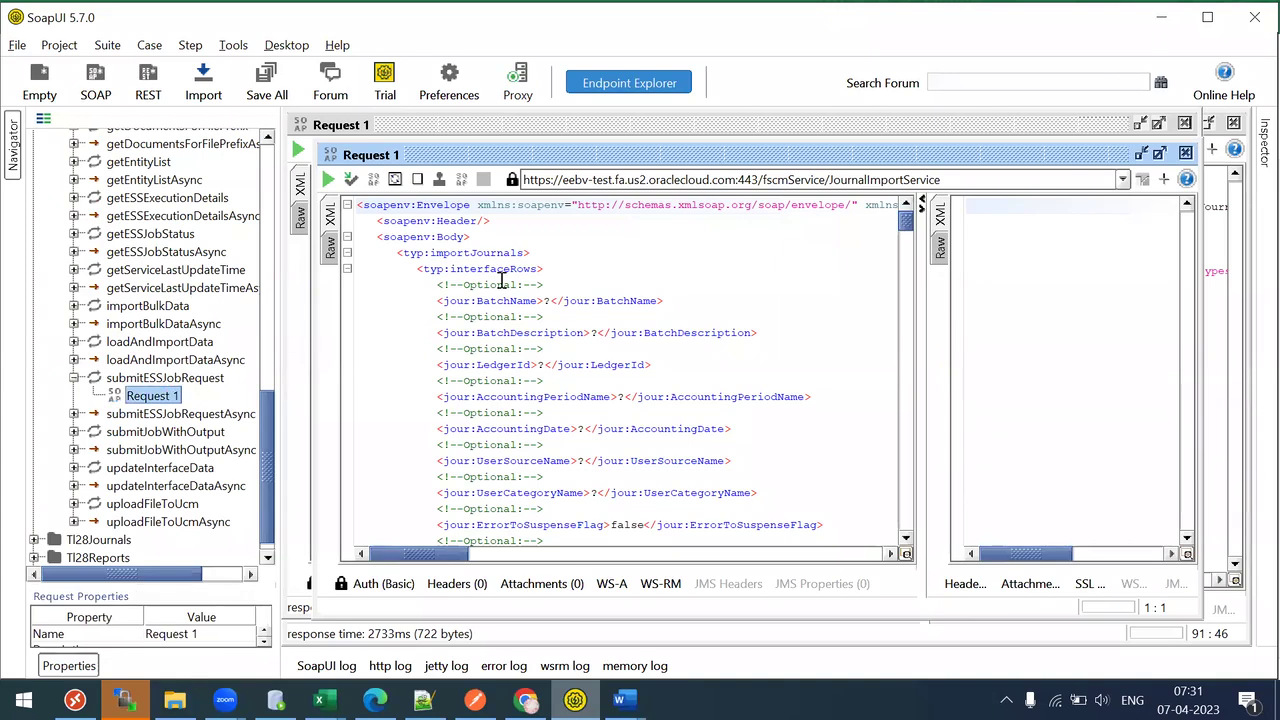
Examine the request's job package name, job definition name and parameter list, and compare them with the schema file's columns in Excel
drag(503, 253, 483, 276)
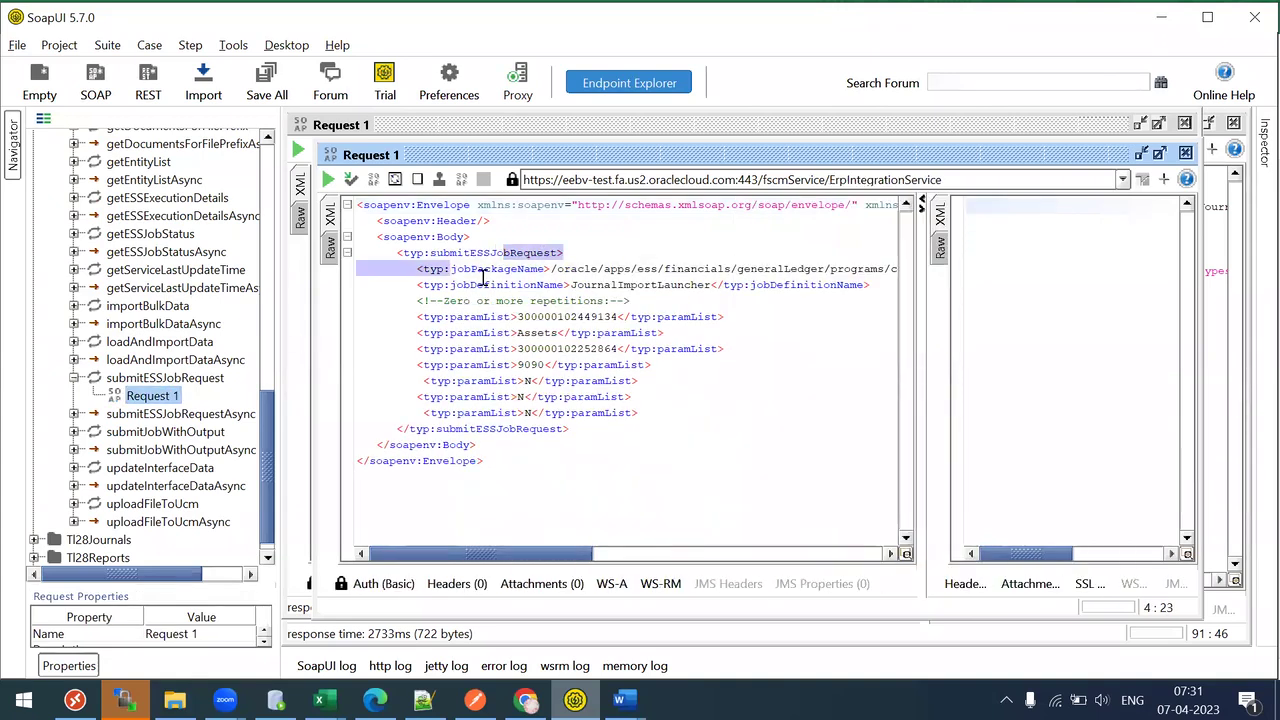
drag(598, 269, 486, 287)
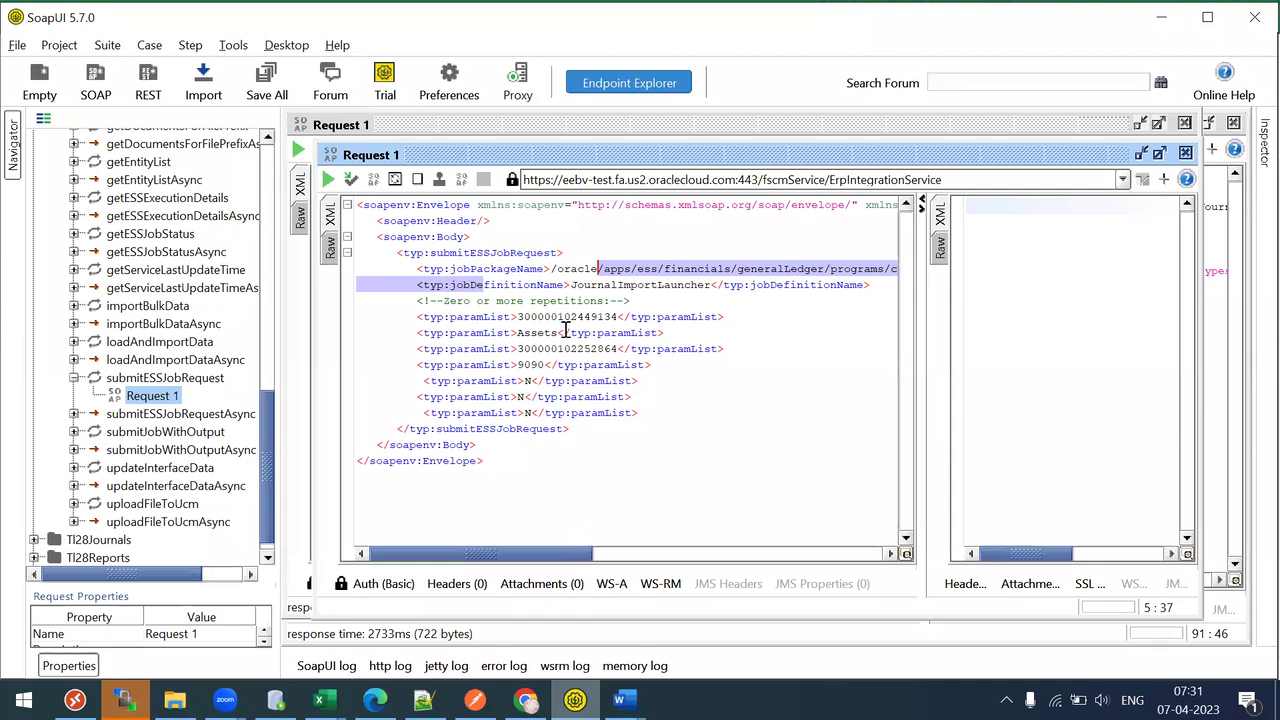
drag(474, 268, 549, 428)
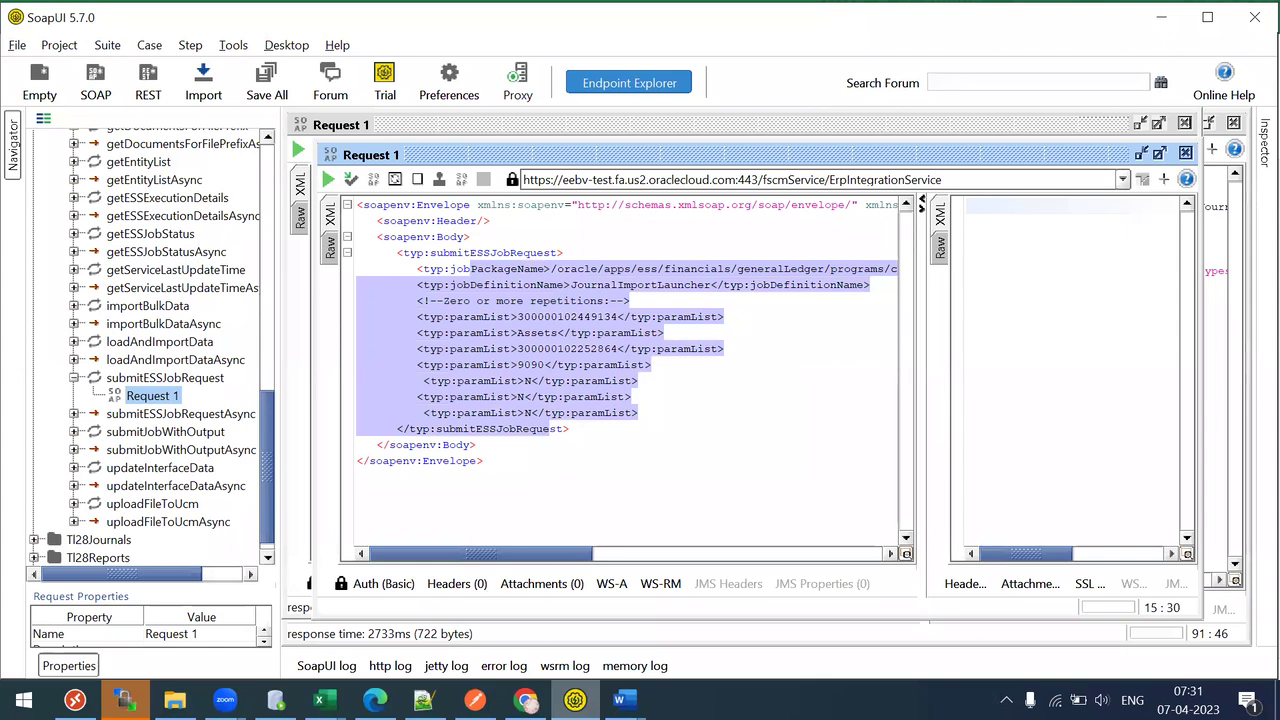
mouse_move(320, 700)
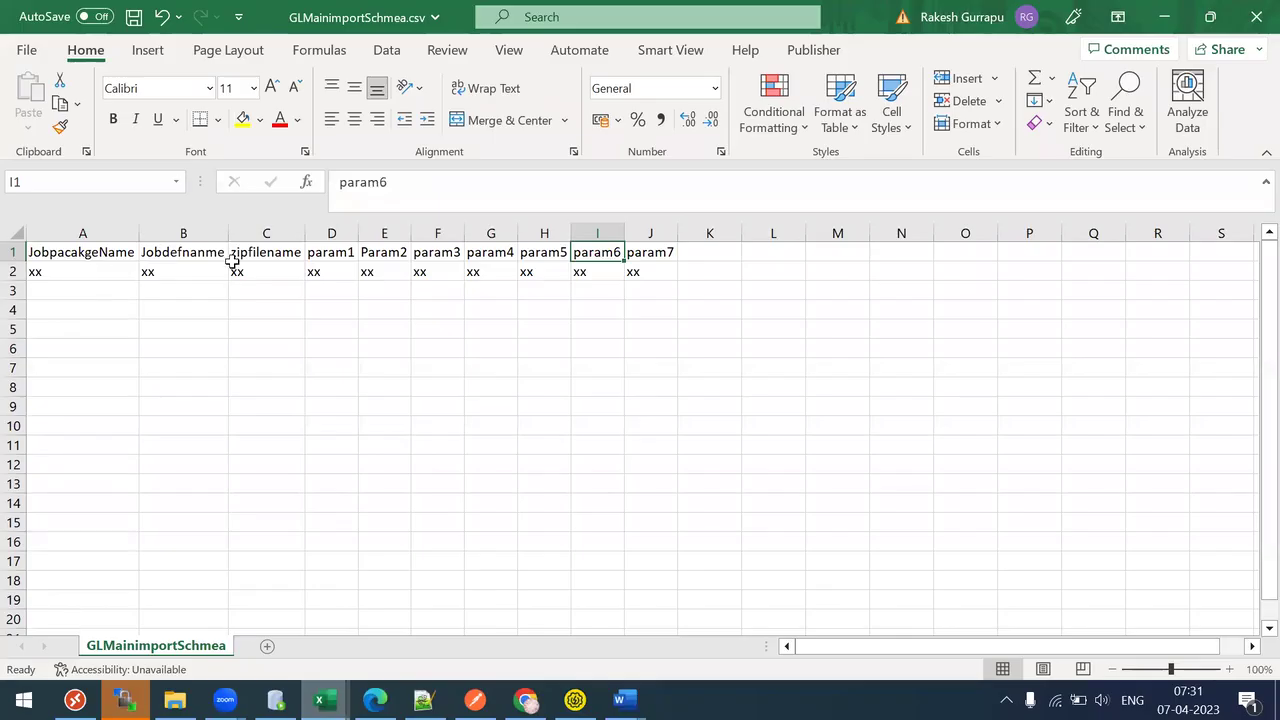
click(408, 645)
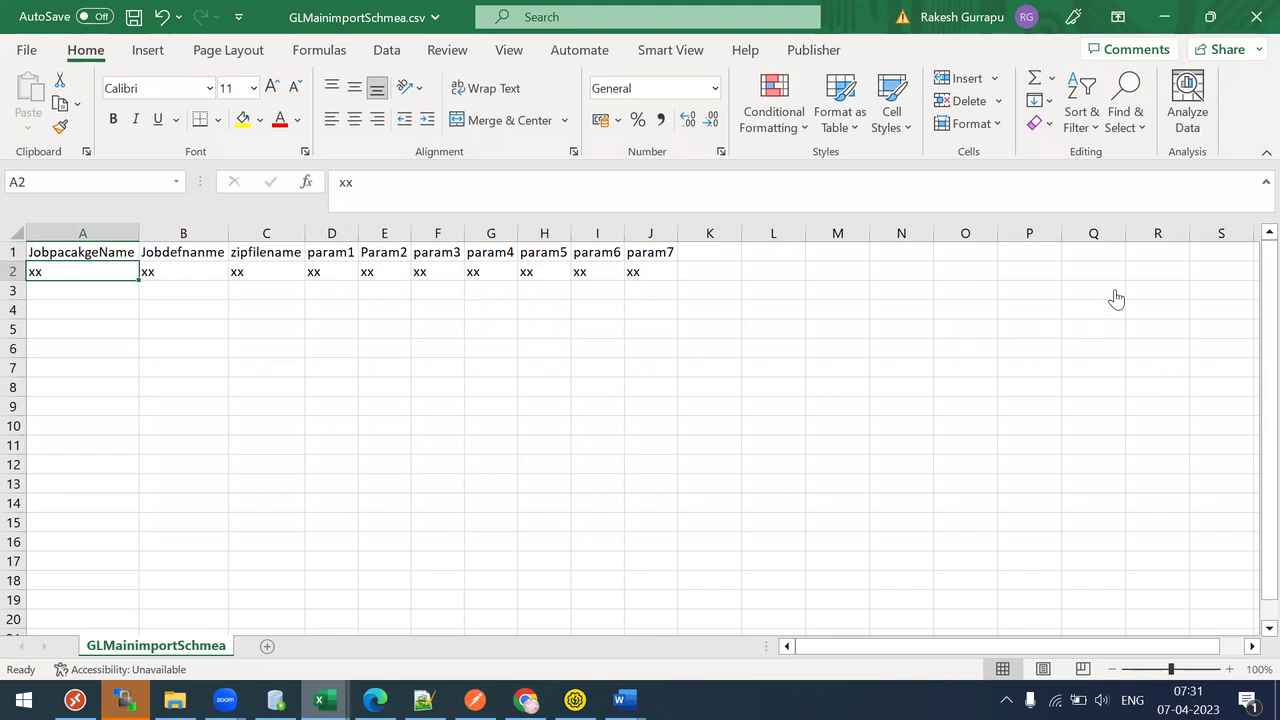
Switch to the TL28 GL FBDI INT2 integration in Chrome and check the file name and output directory of the writeGLData action without changing it
key(alt+Tab)
drag(860, 440, 414, 390)
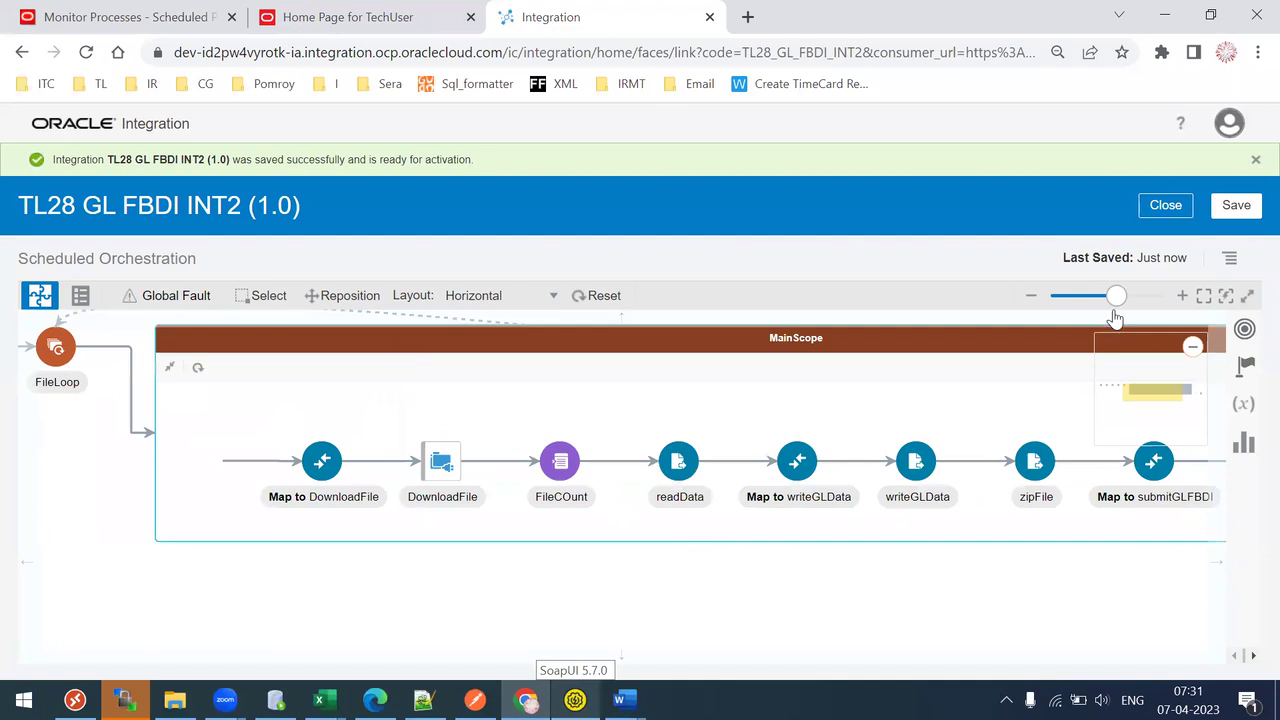
drag(1158, 590, 722, 474)
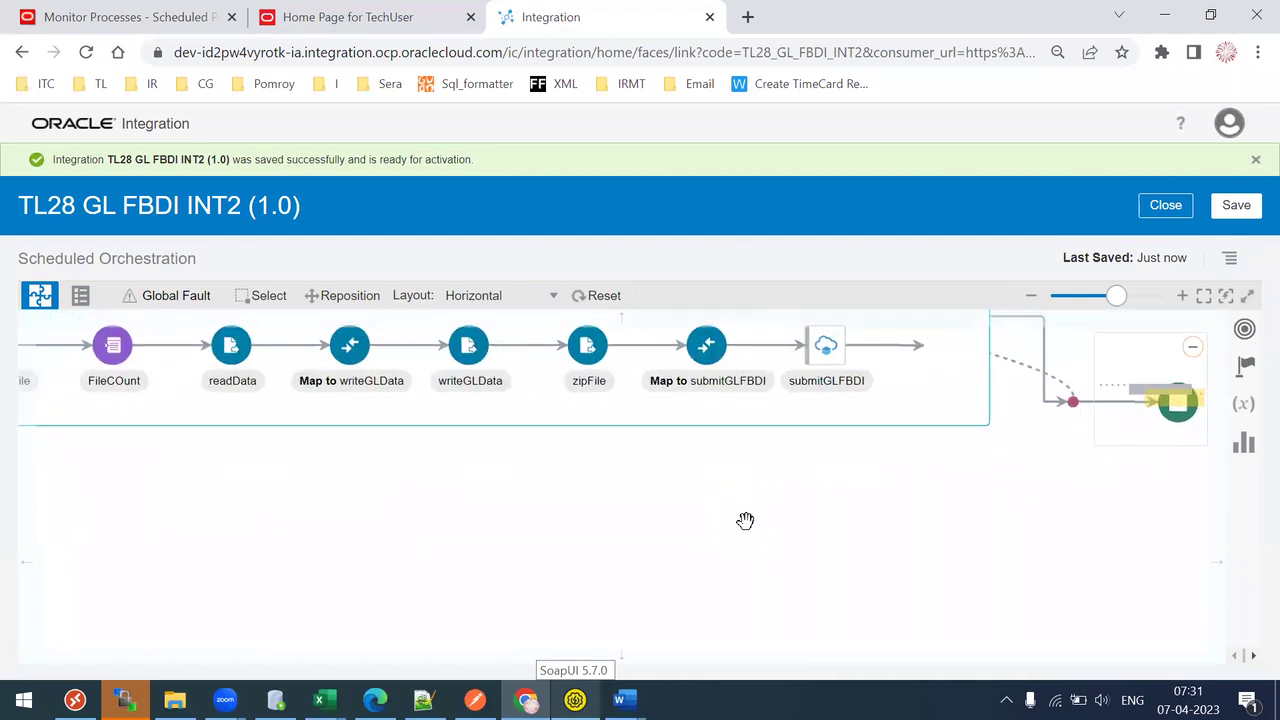
drag(851, 463, 691, 503)
drag(309, 440, 523, 451)
drag(583, 515, 716, 517)
click(657, 398)
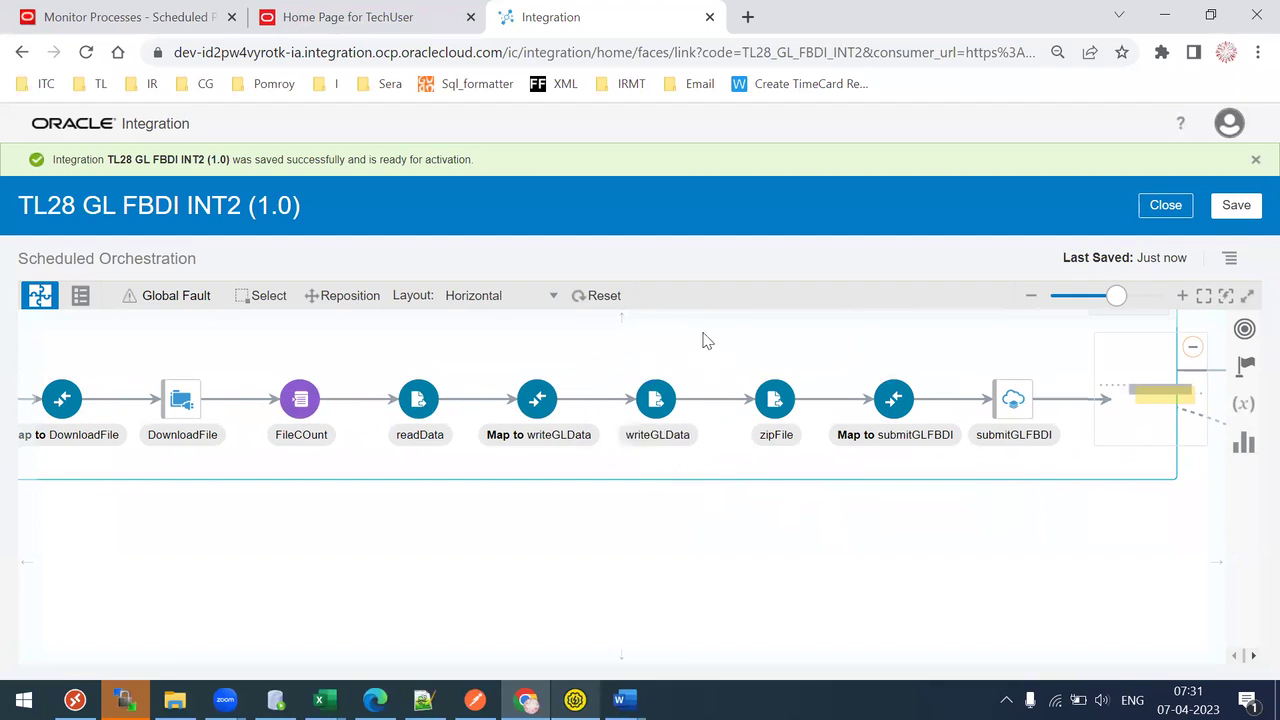
double_click(647, 380)
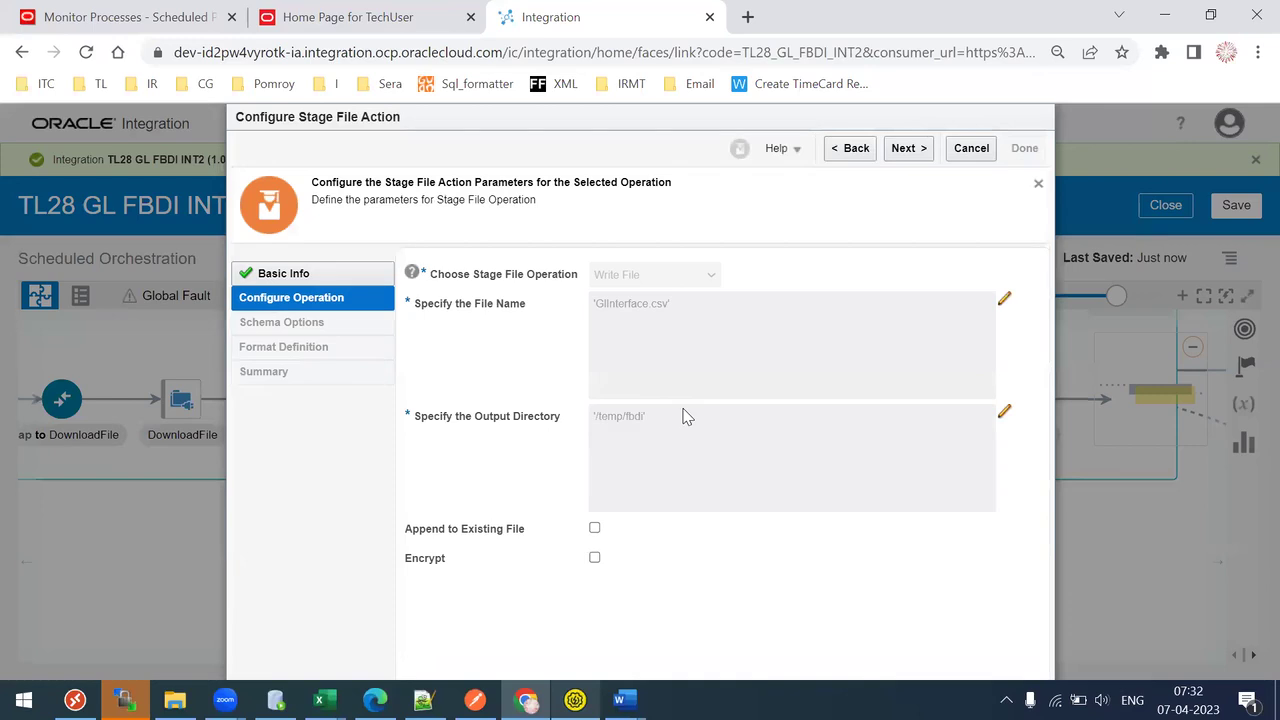
drag(684, 412, 496, 429)
click(971, 150)
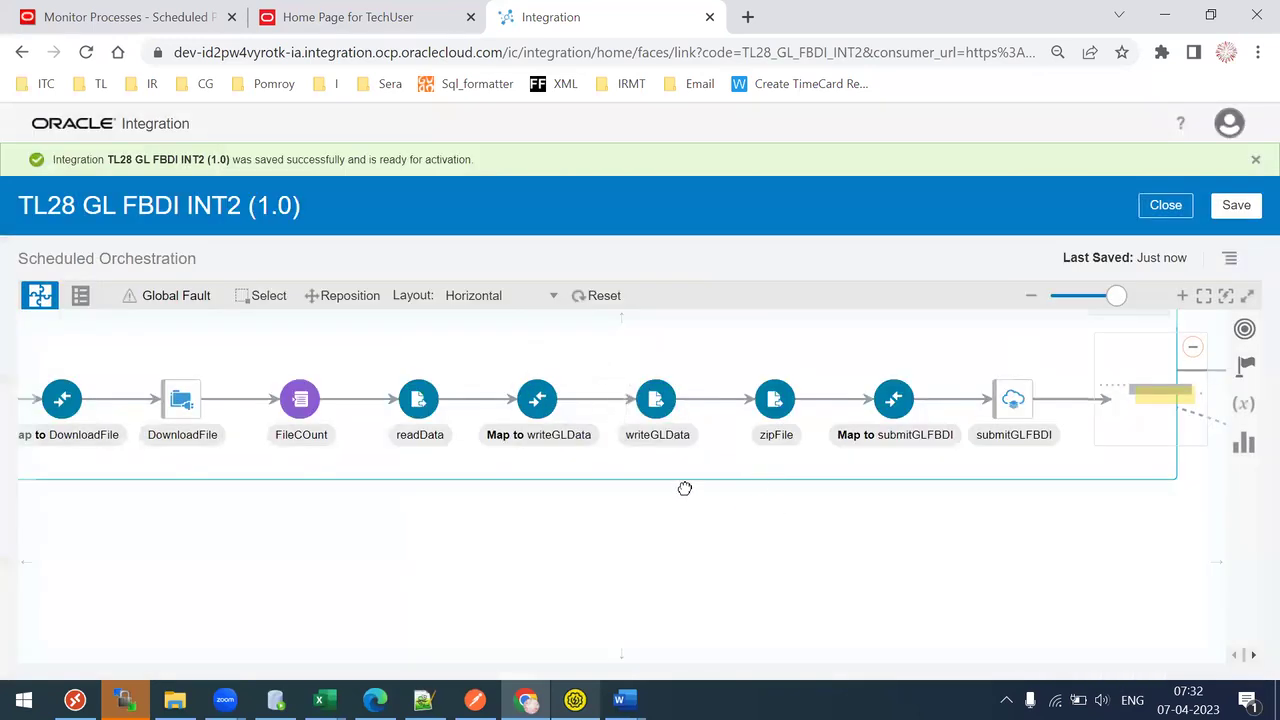
Add a Stage File action between writeGLData and zipFile and name it writeProperties
drag(685, 489, 572, 456)
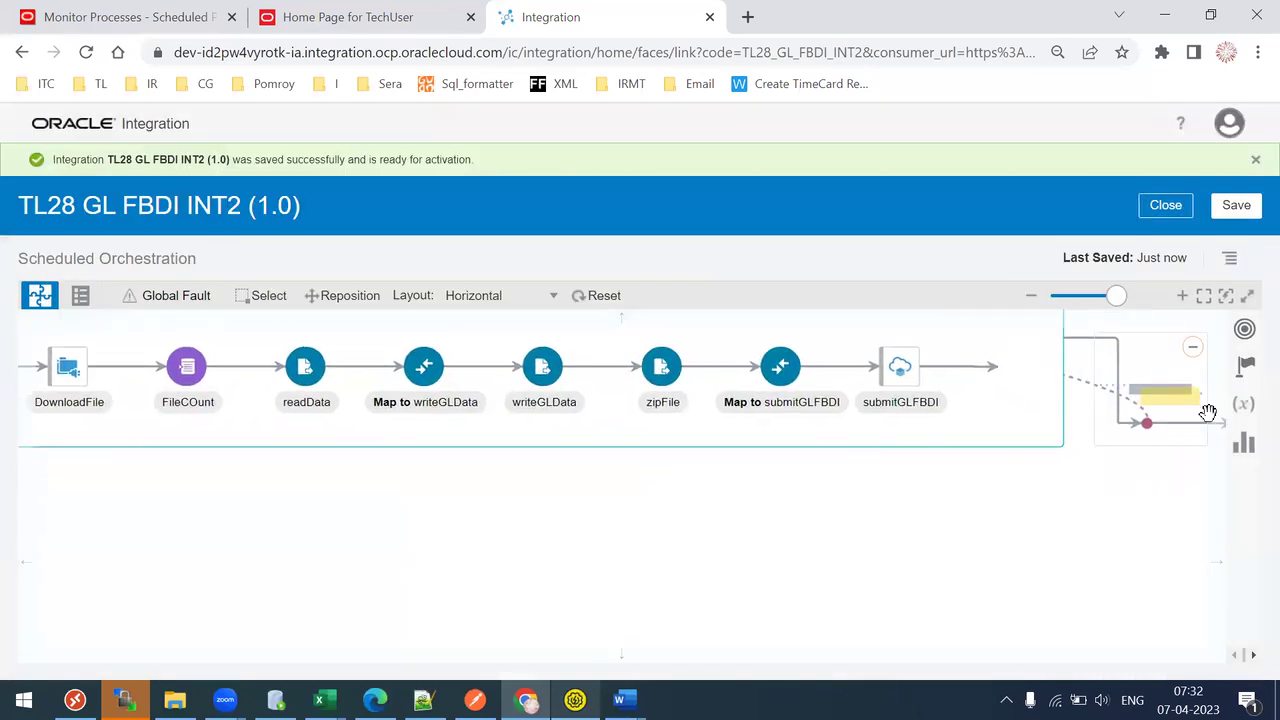
click(1243, 368)
drag(1124, 432, 590, 355)
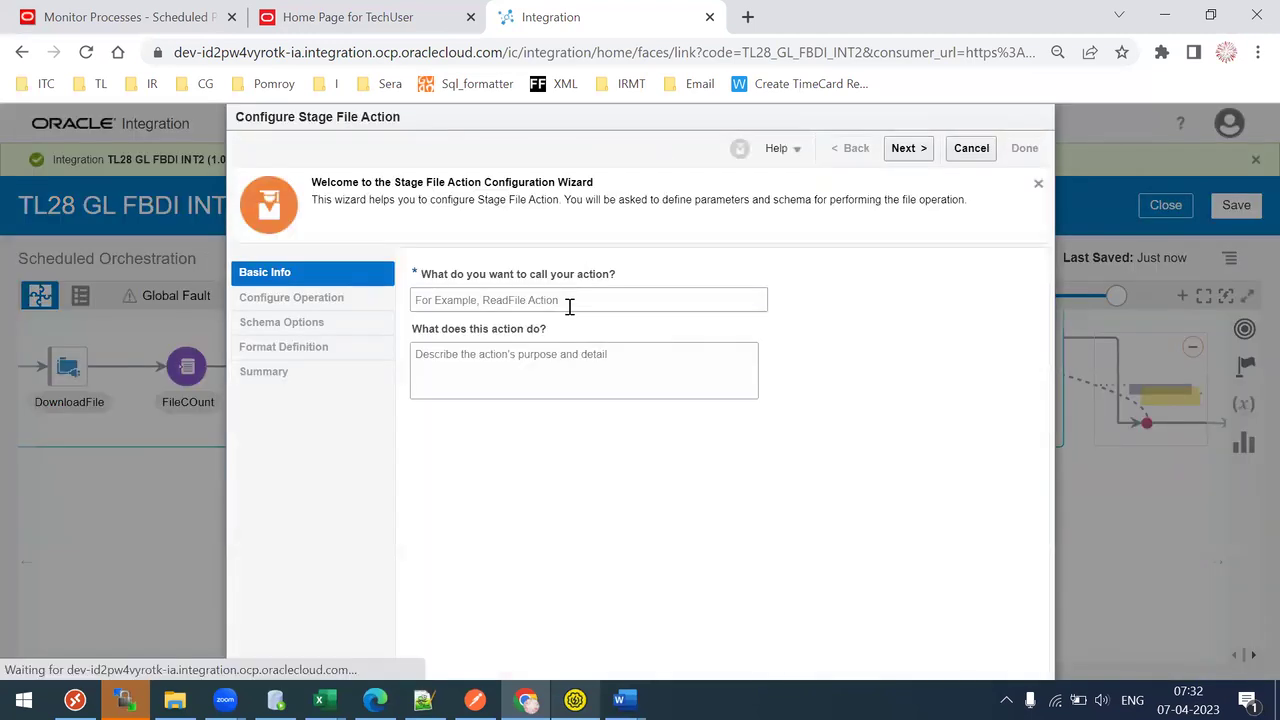
text(writeO)
key(BackSpace)
text(pro)
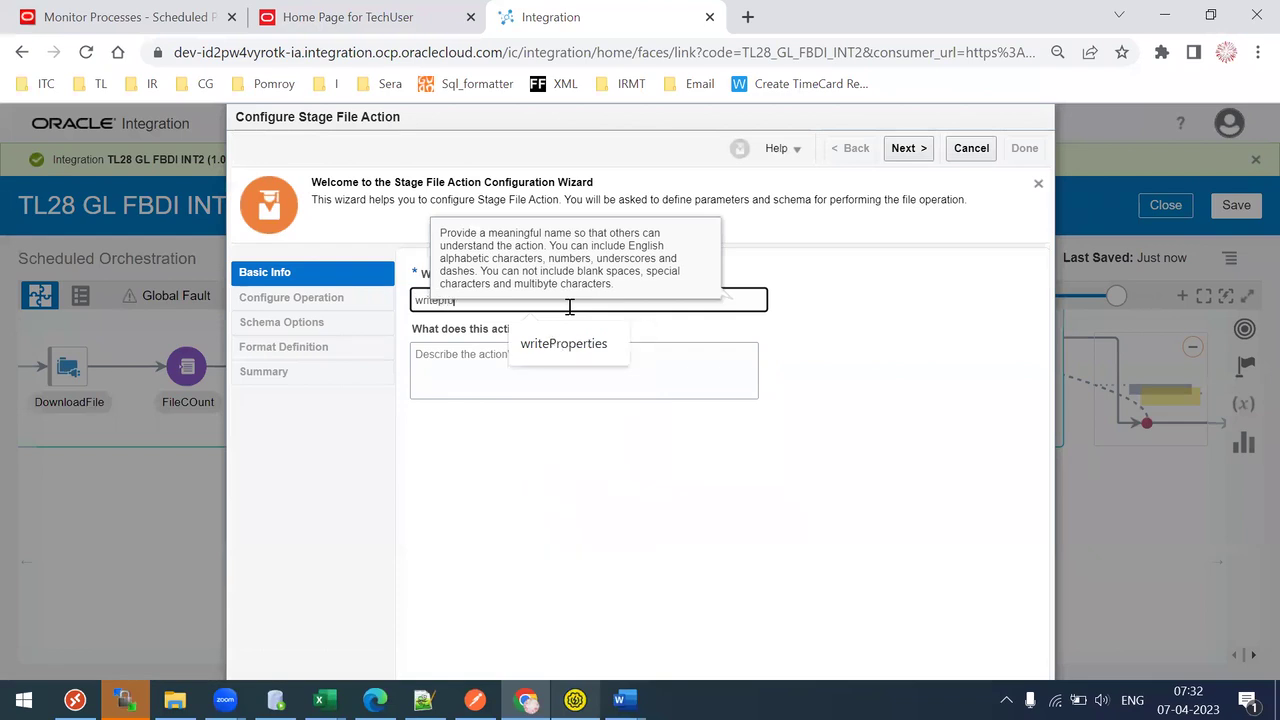
text(p)
click(565, 344)
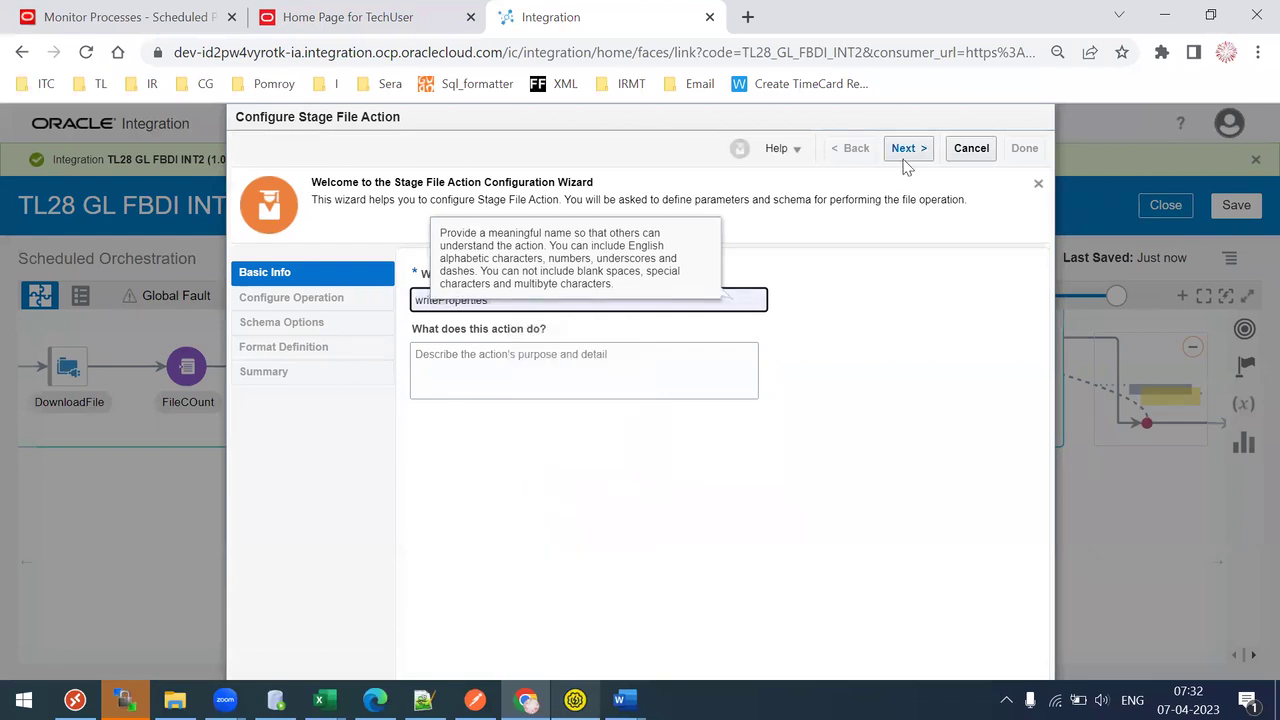
click(905, 148)
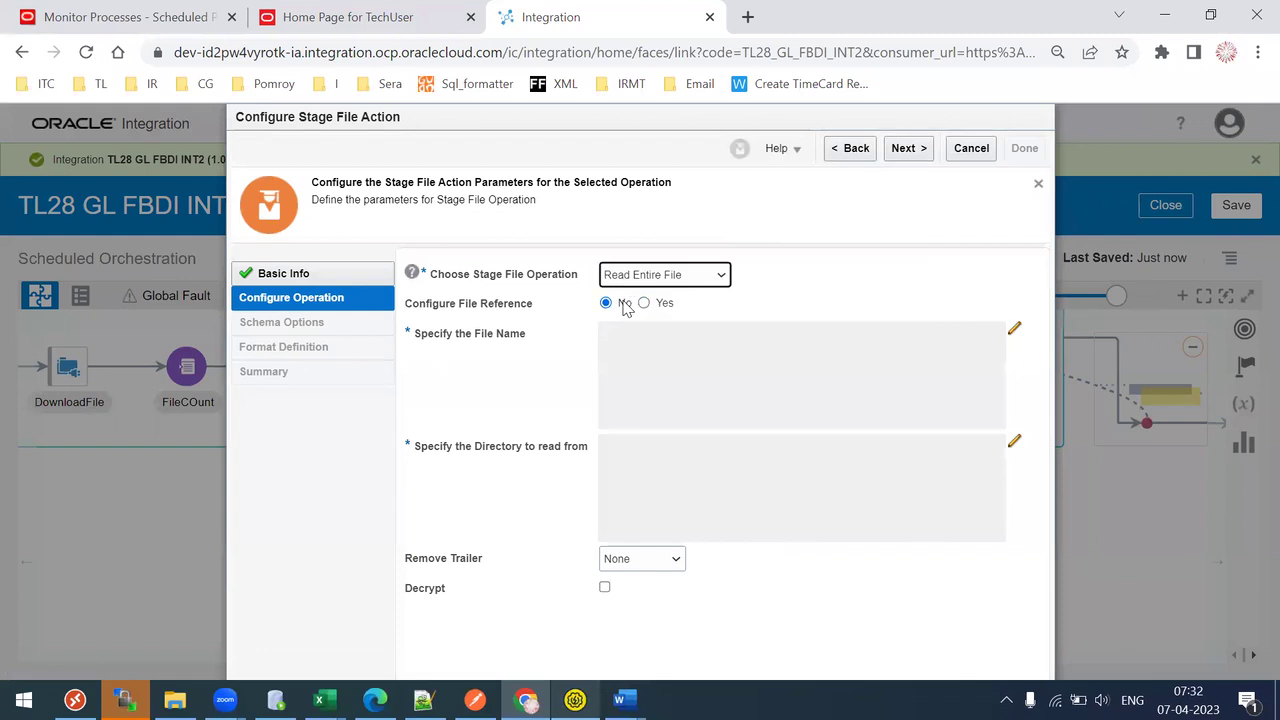
Set the writeProperties stage file operation to Write File and its file name expression to 'glimport.properties'
click(662, 275)
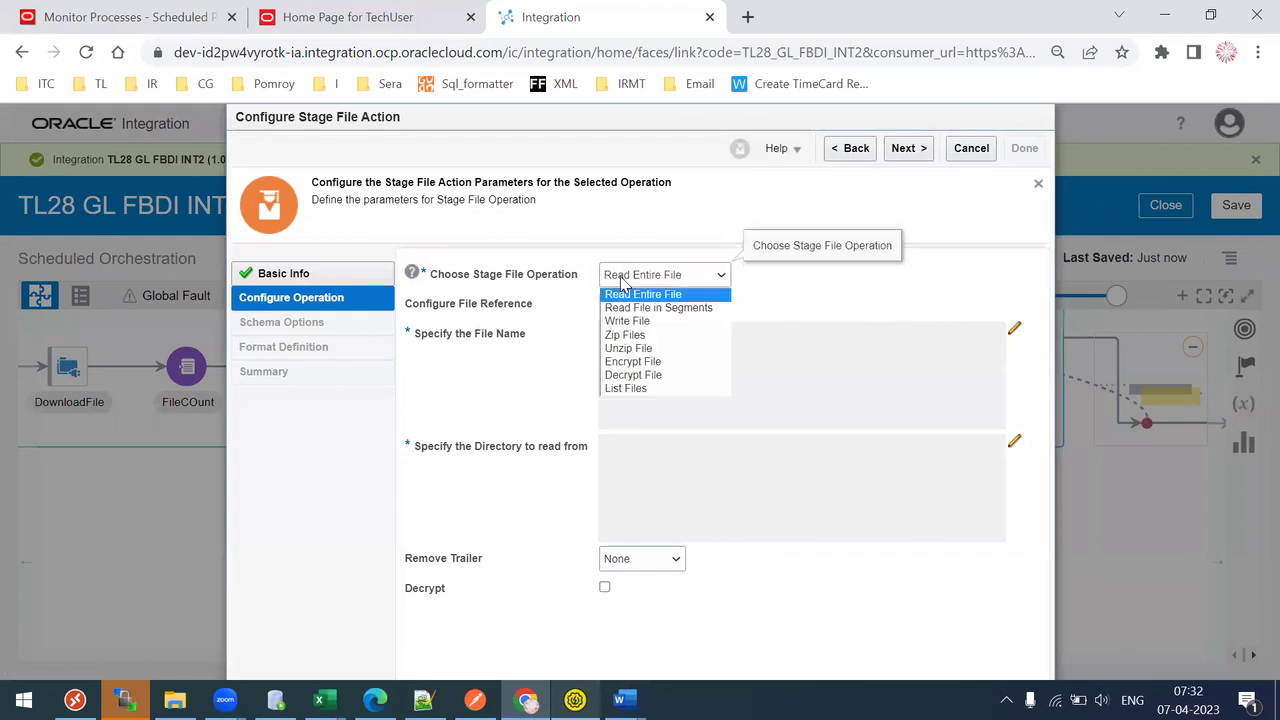
click(645, 300)
click(663, 275)
click(640, 321)
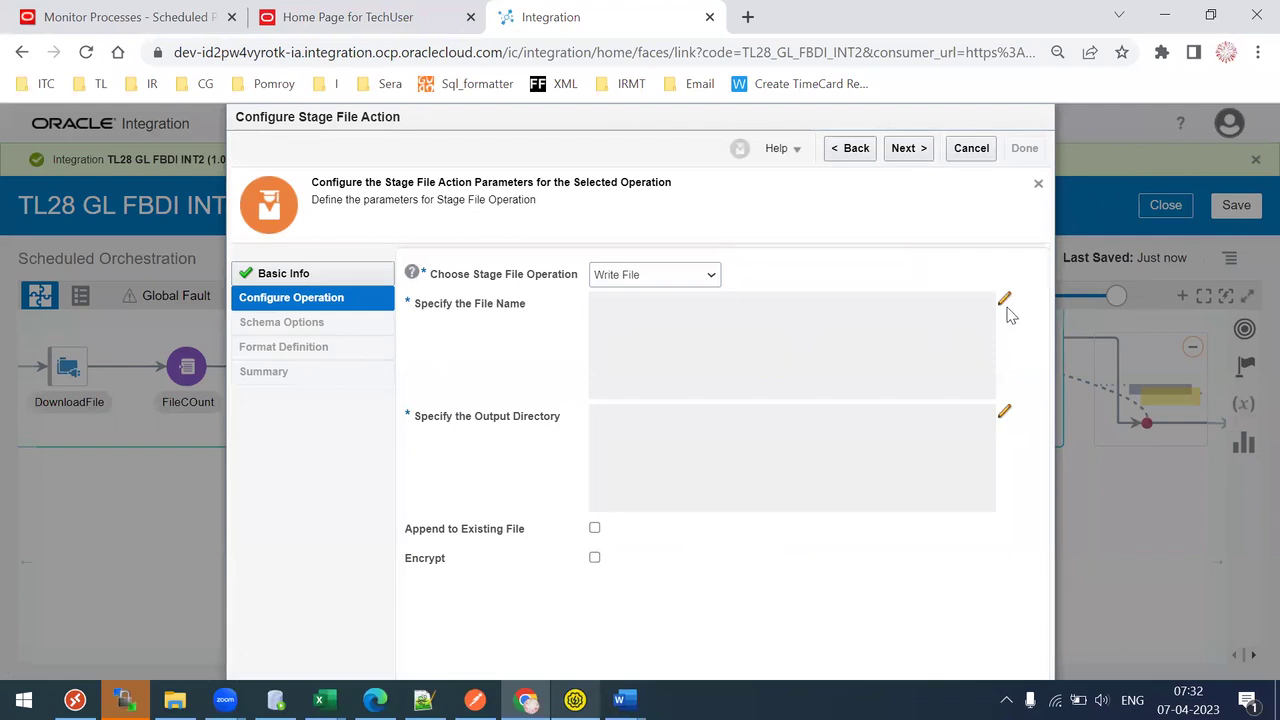
click(1004, 300)
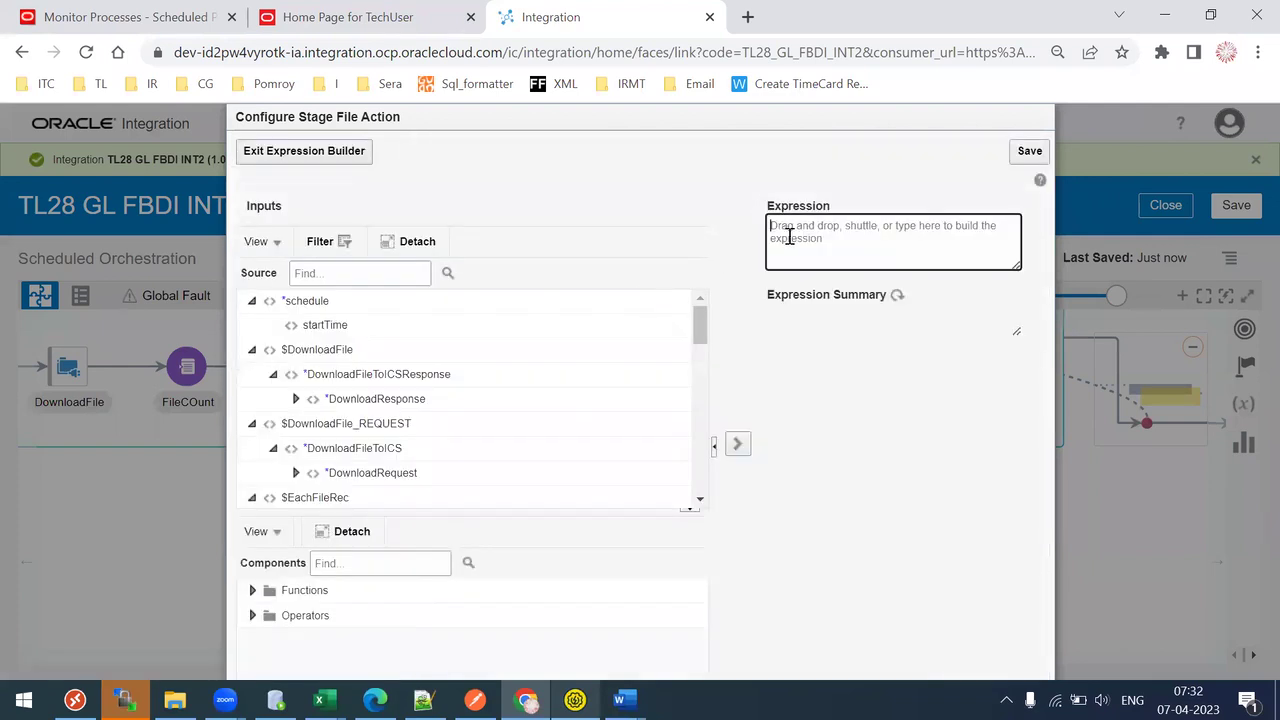
click(789, 236)
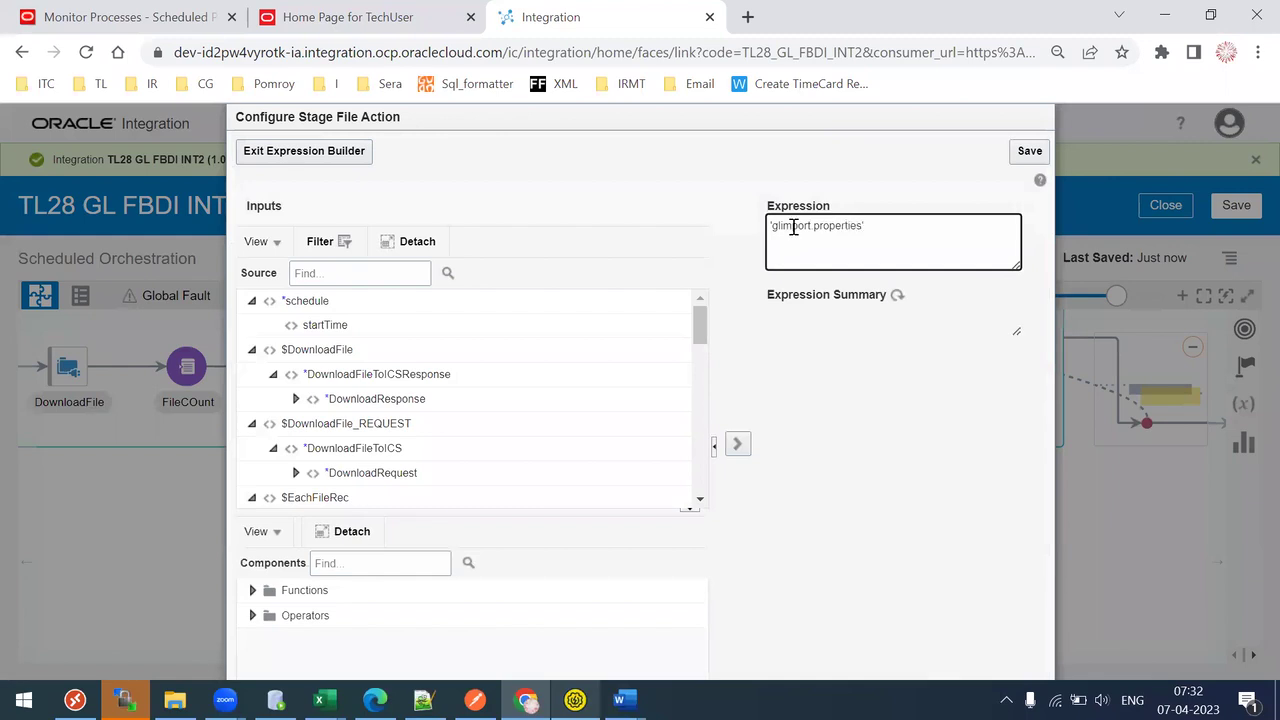
click(1030, 152)
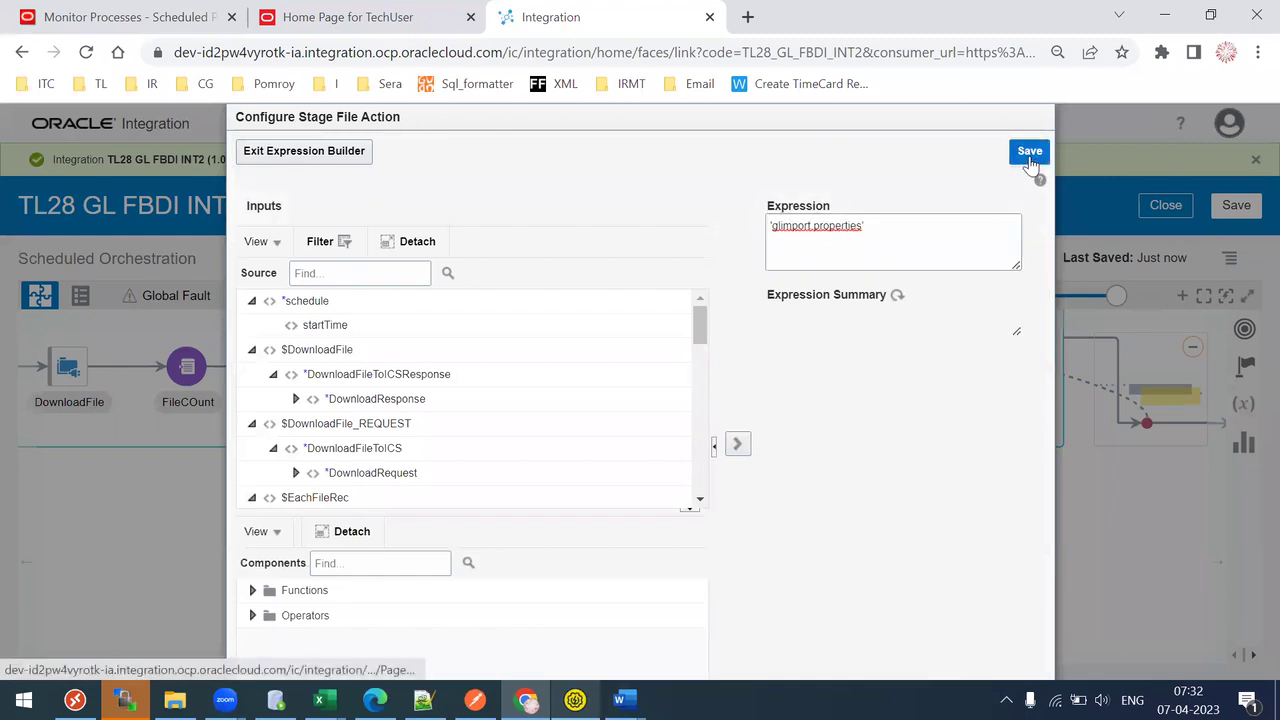
click(794, 502)
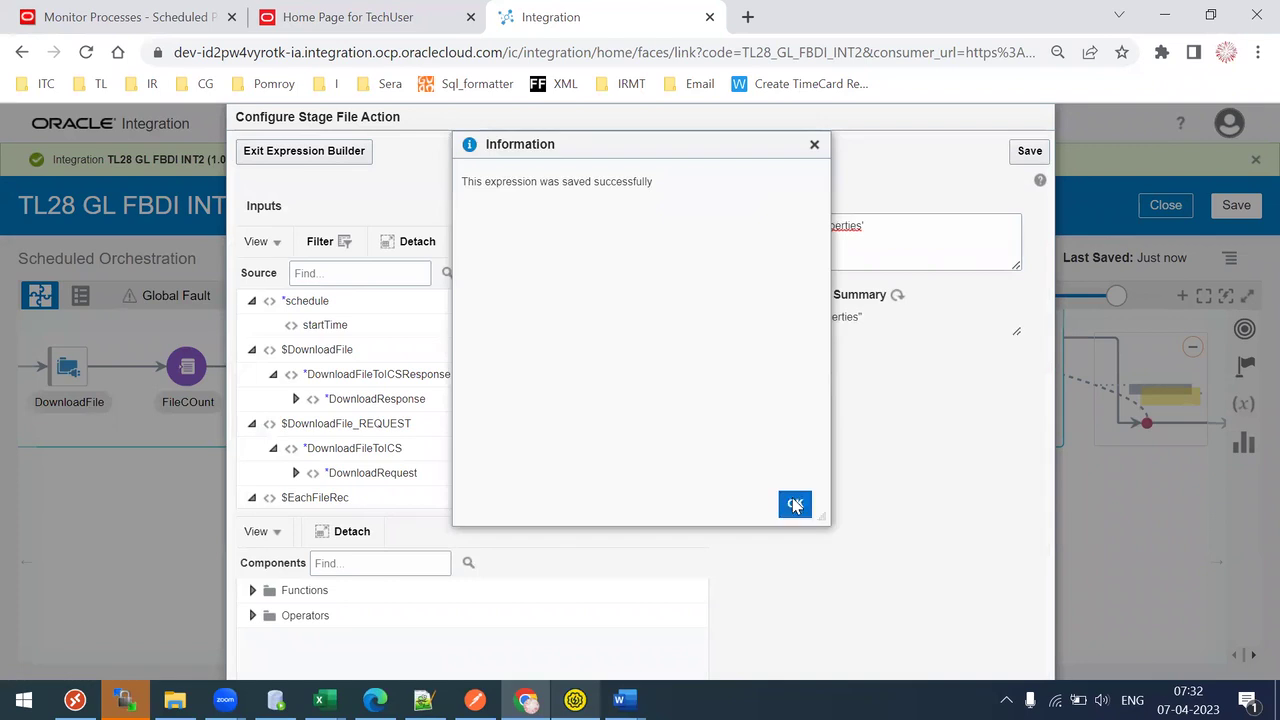
click(329, 160)
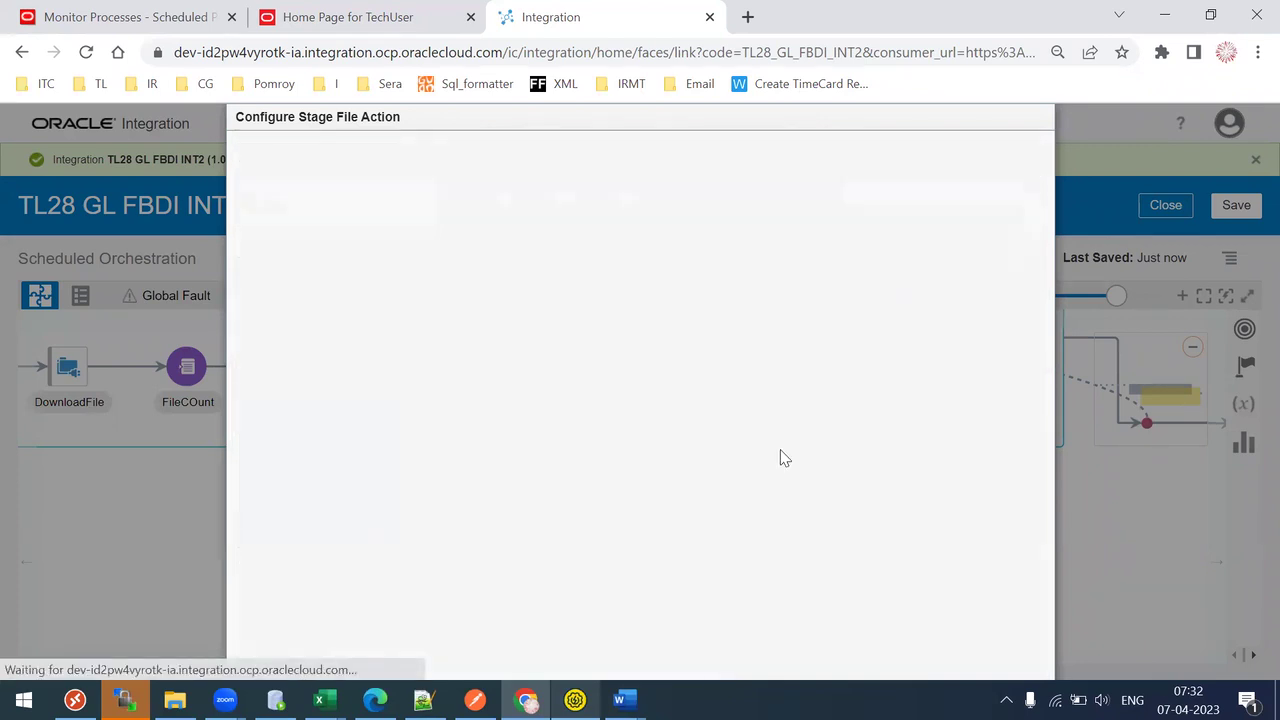
Set the output directory expression to '/temp/fbdi' and accept the operation settings
click(1004, 412)
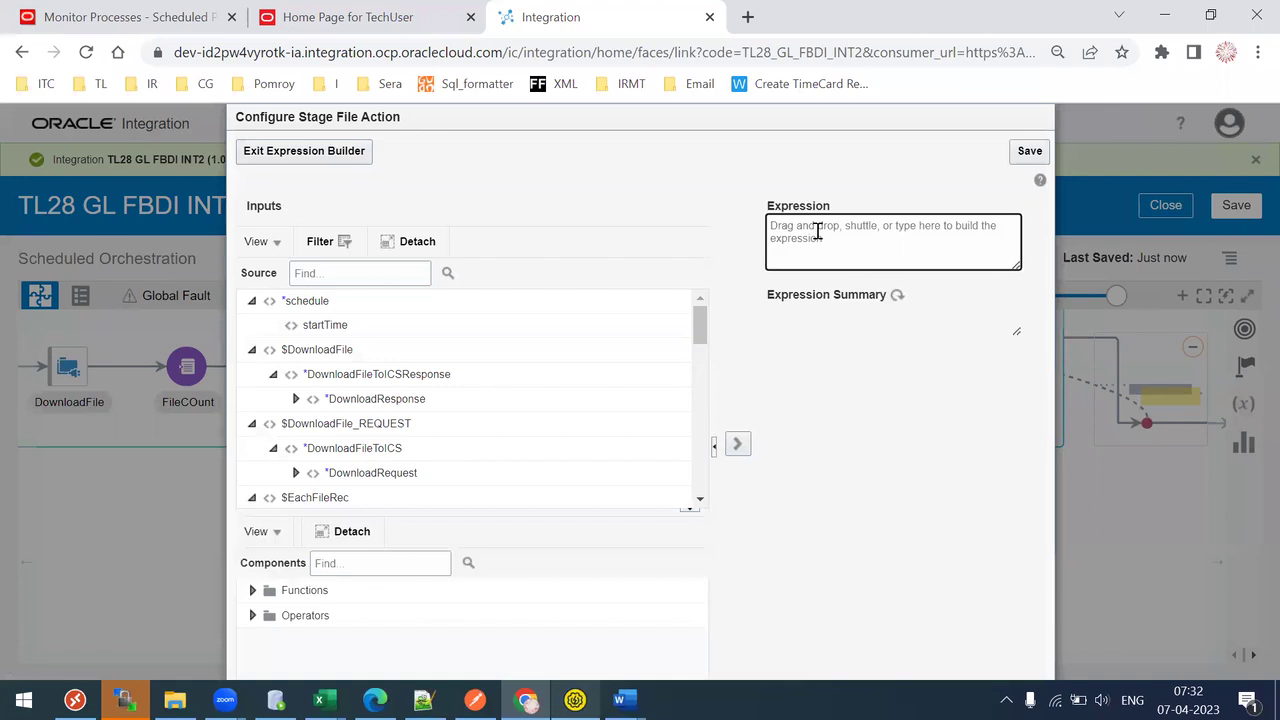
click(818, 231)
text('/temp/fbdi)
click(1030, 151)
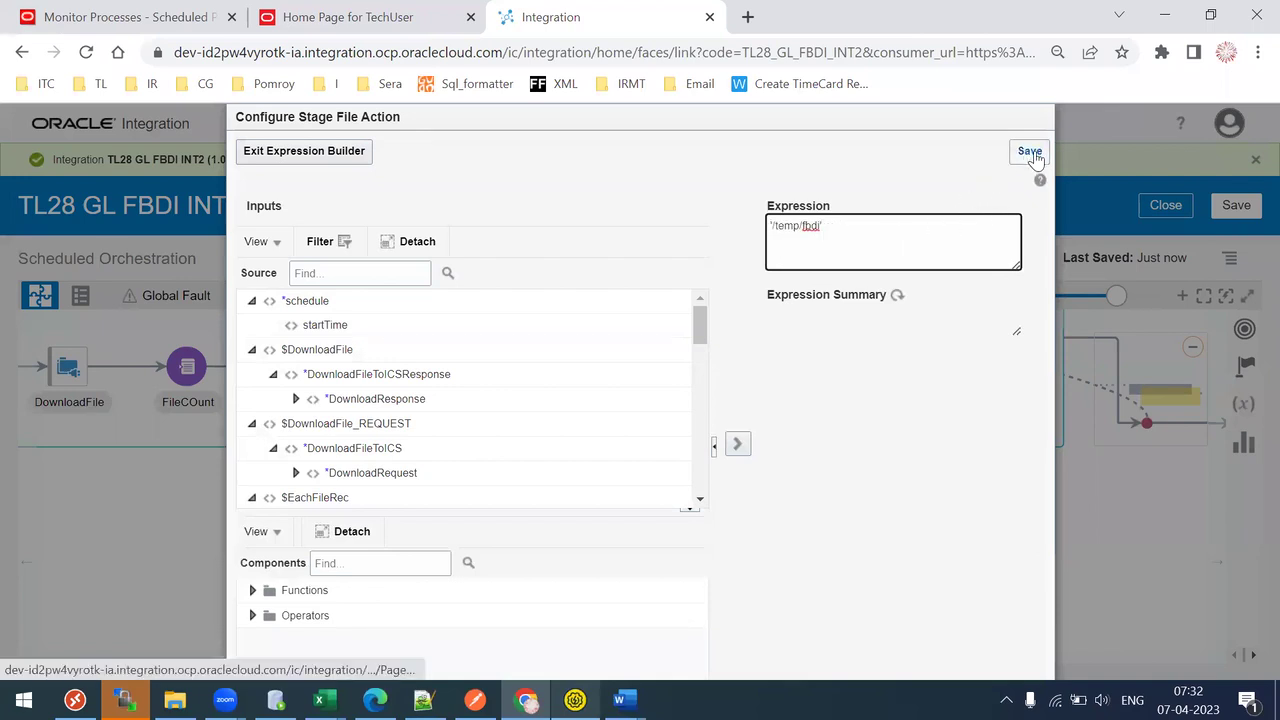
click(795, 503)
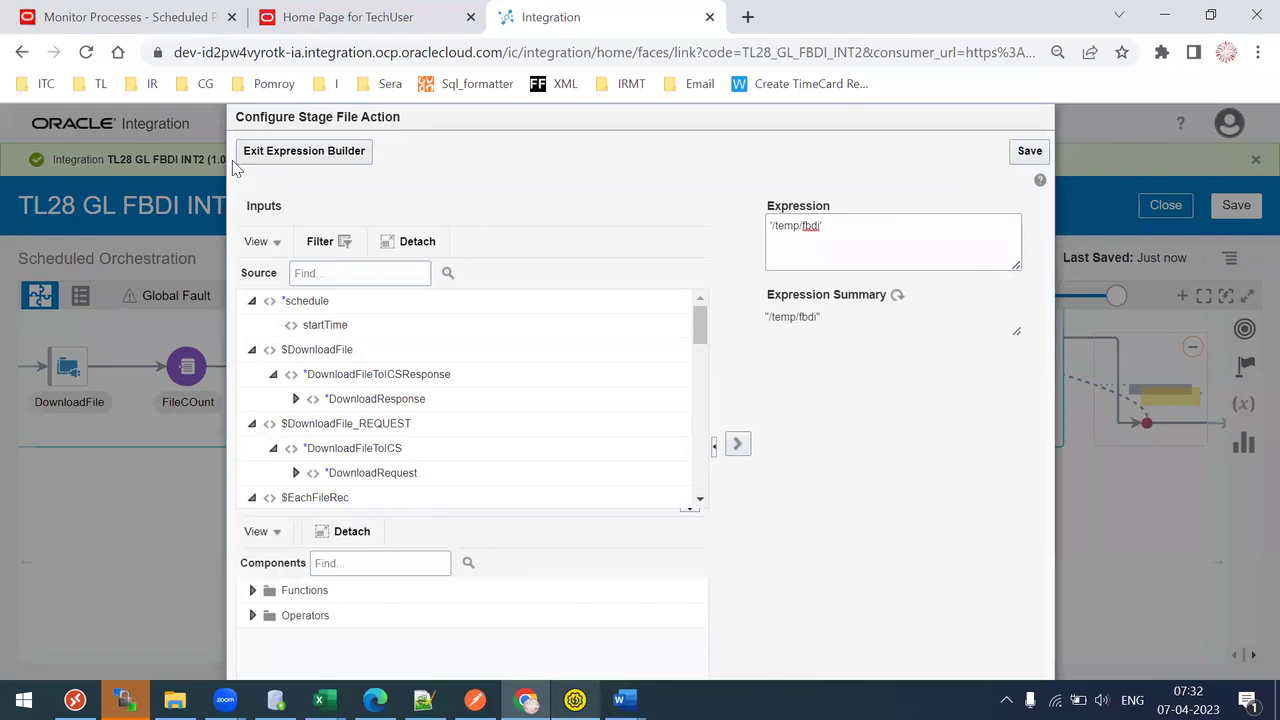
click(318, 151)
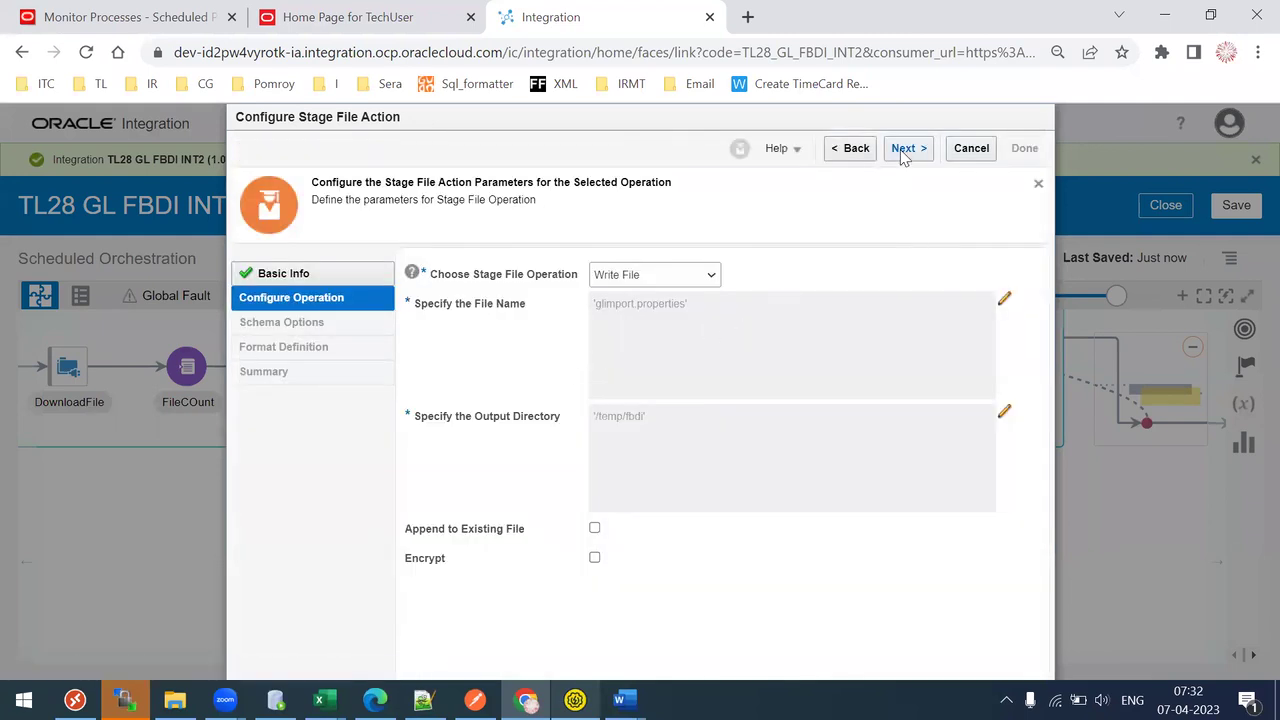
click(903, 150)
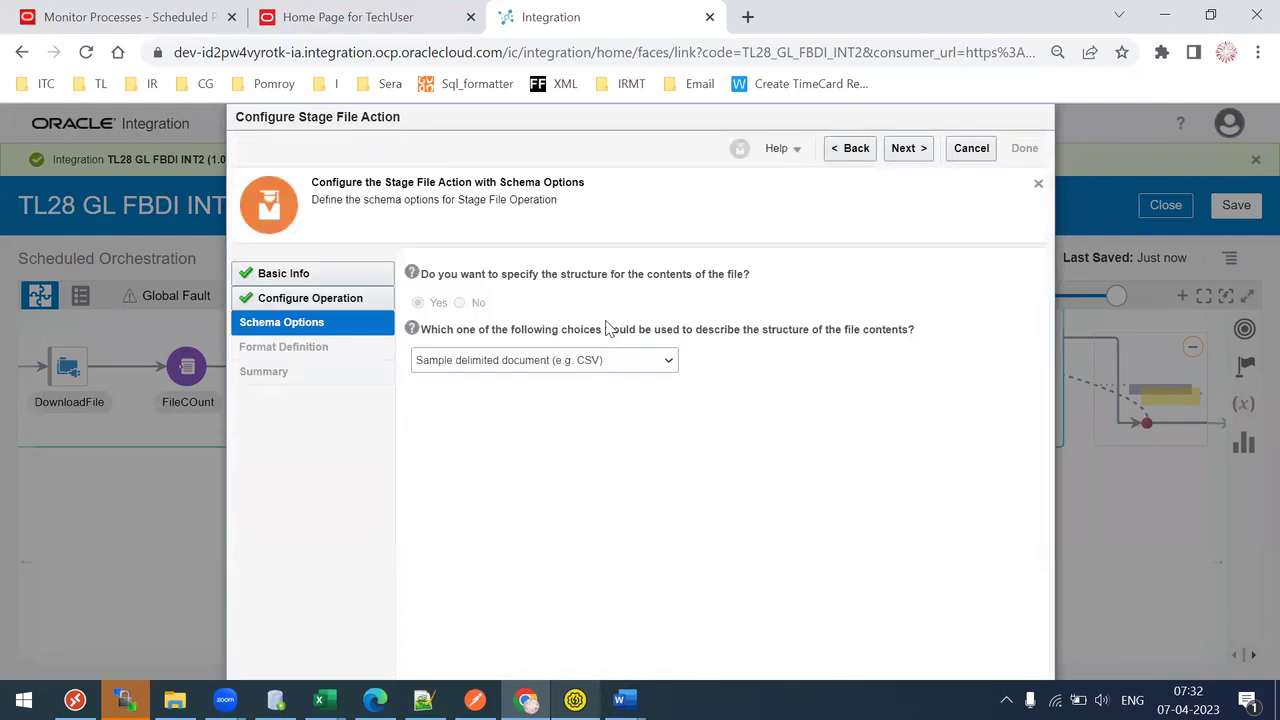
Keep the sample delimited document structure and load GLMainimportSchmea.csv from the TL28 OIc folder as the data file
click(906, 148)
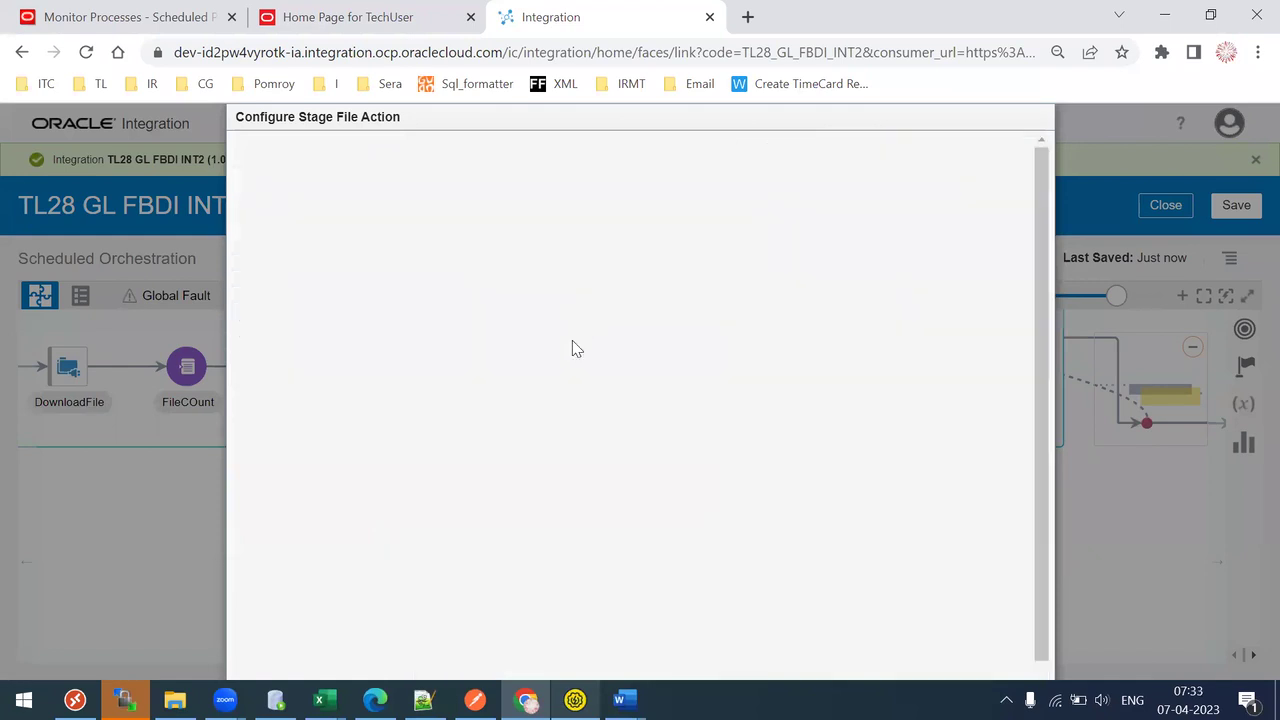
click(588, 325)
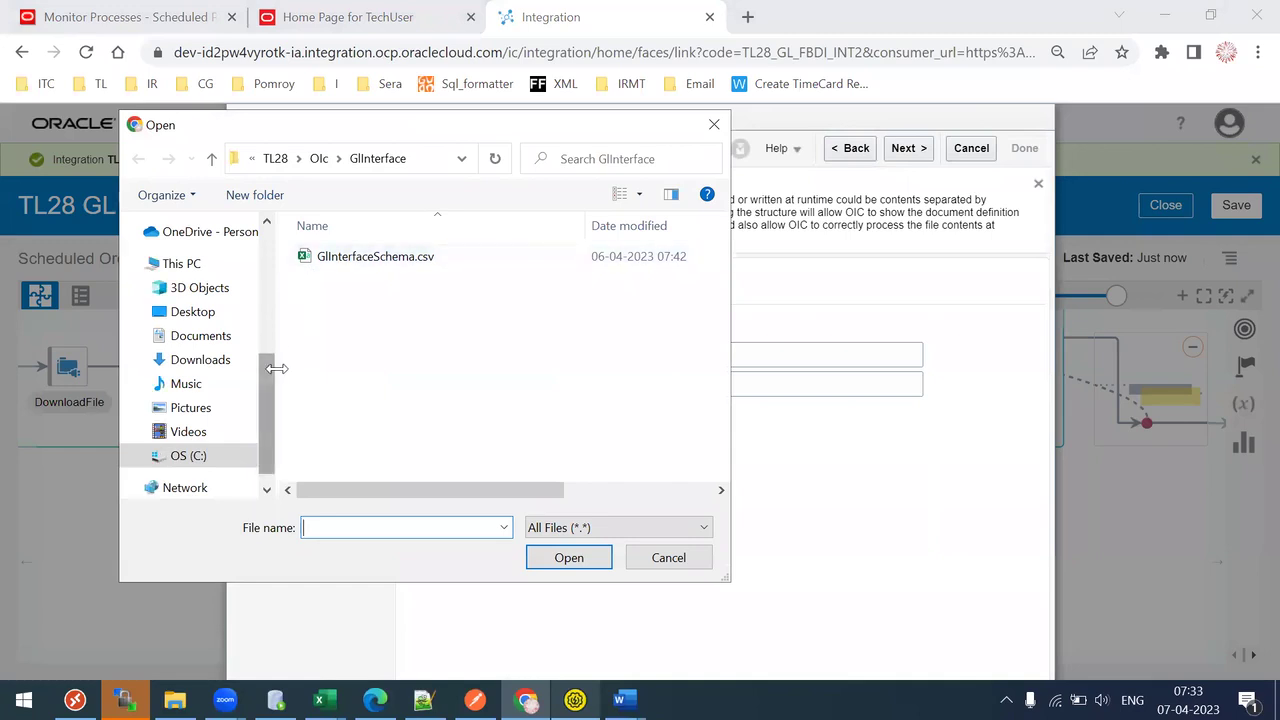
drag(267, 446, 267, 359)
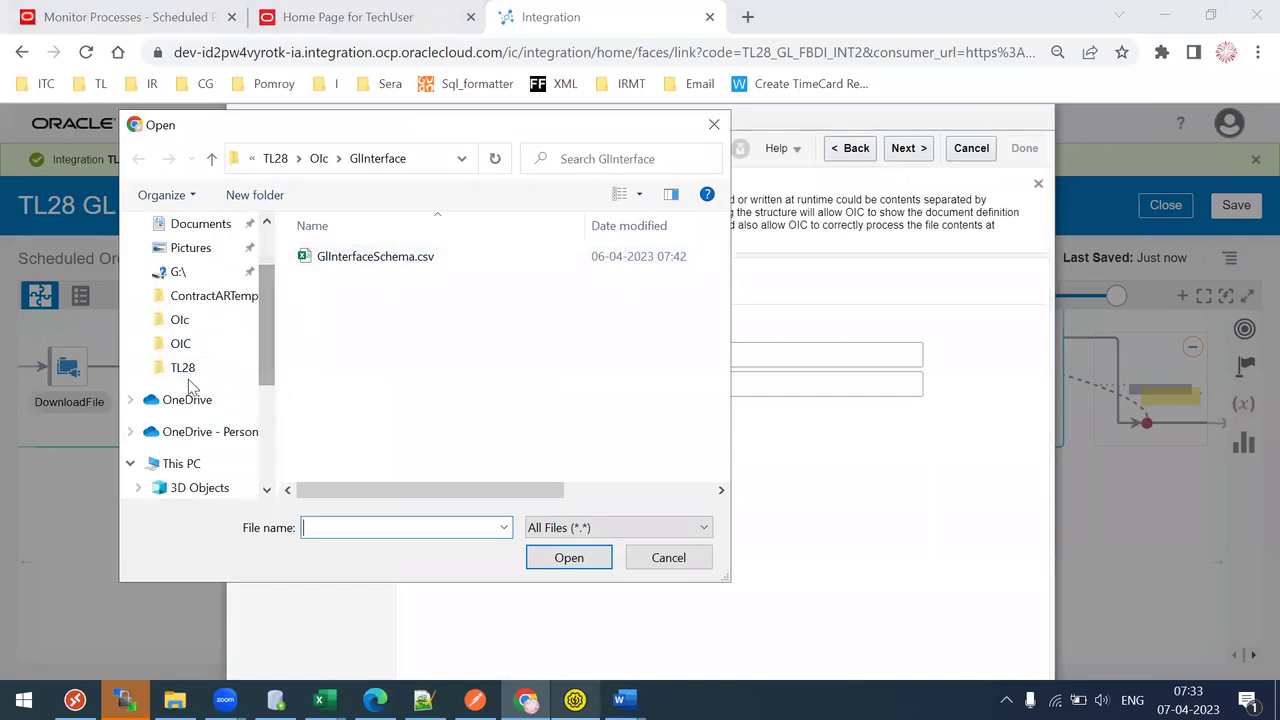
click(189, 370)
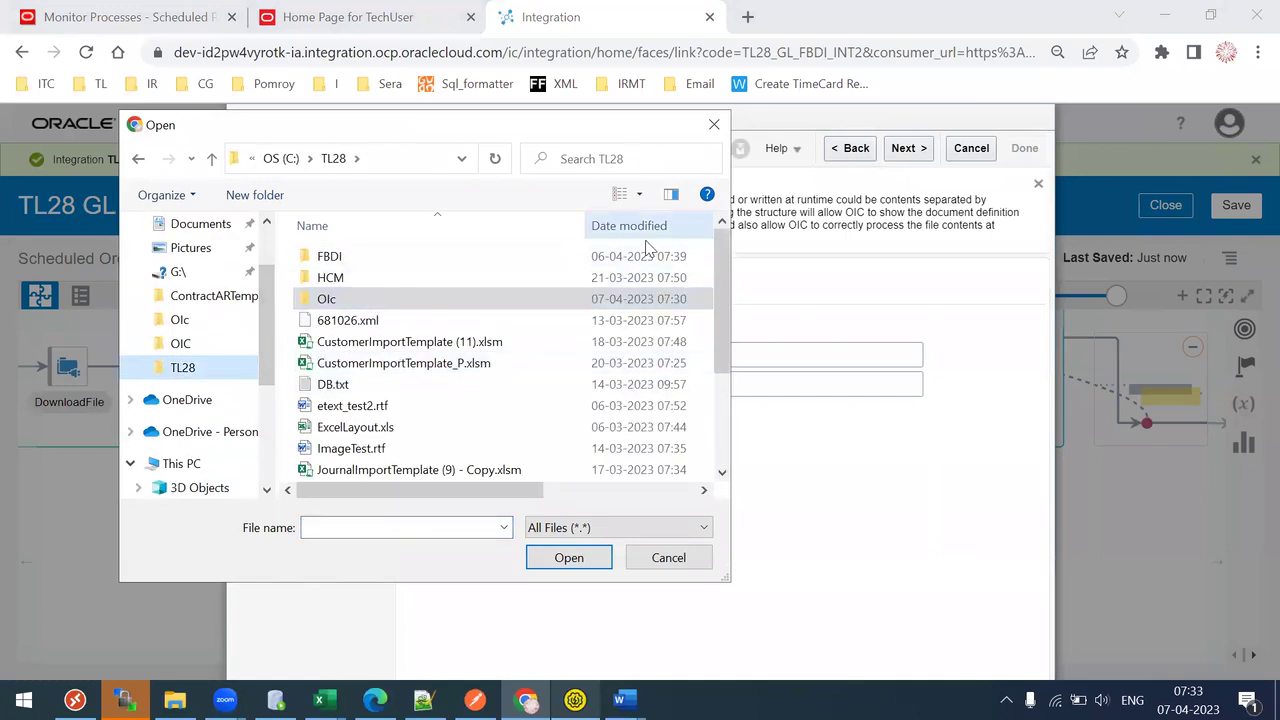
double_click(392, 306)
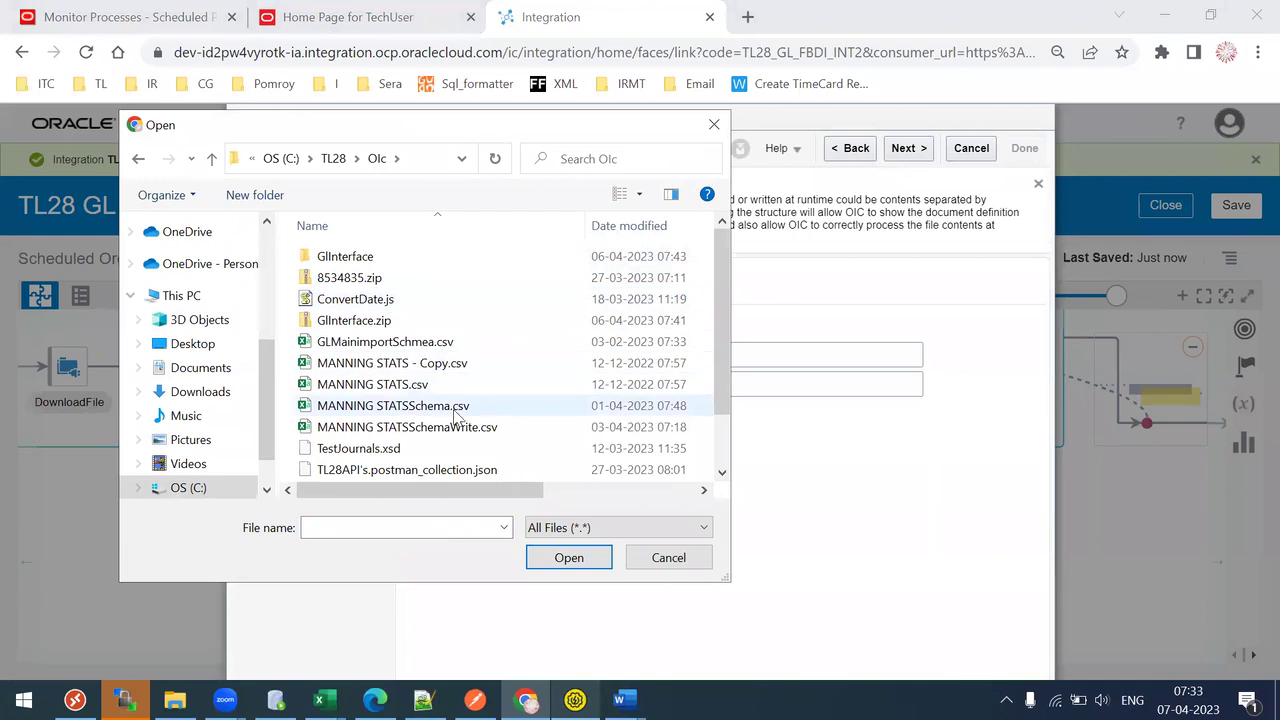
click(367, 345)
double_click(364, 348)
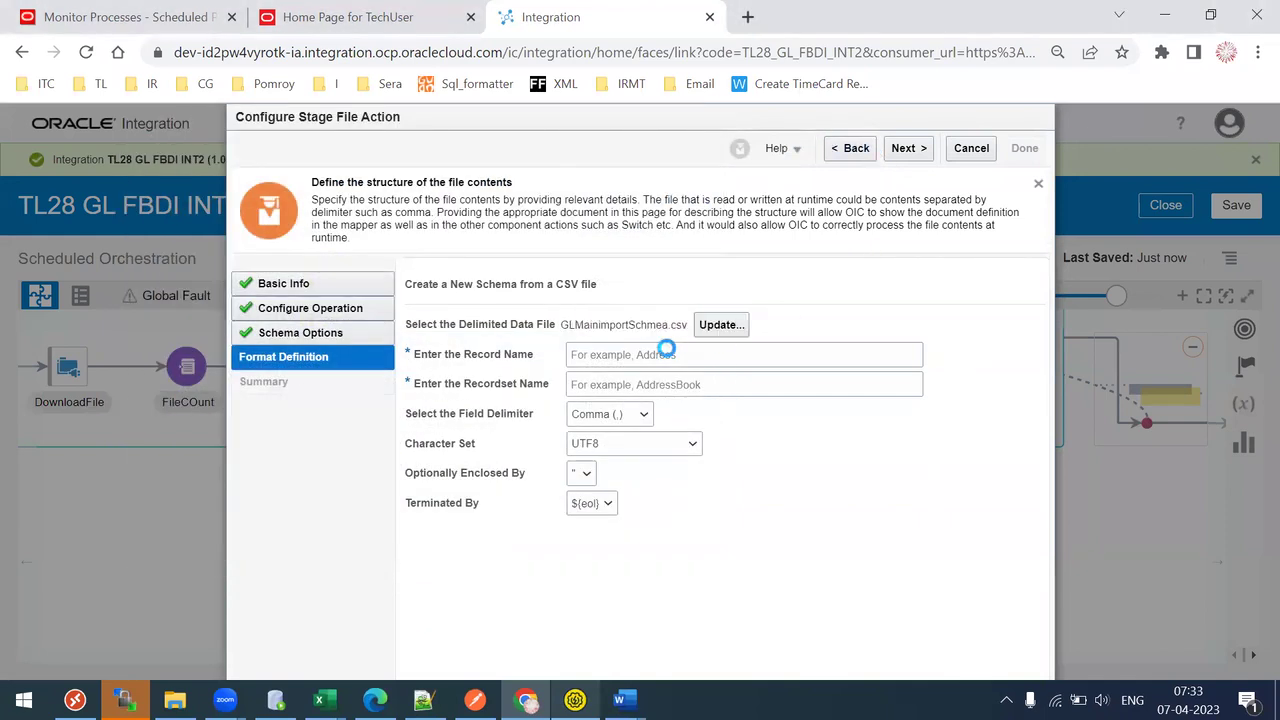
Name the record GlDataRec and the recordset gldatarecset
click(654, 384)
key(Down)
key(Return)
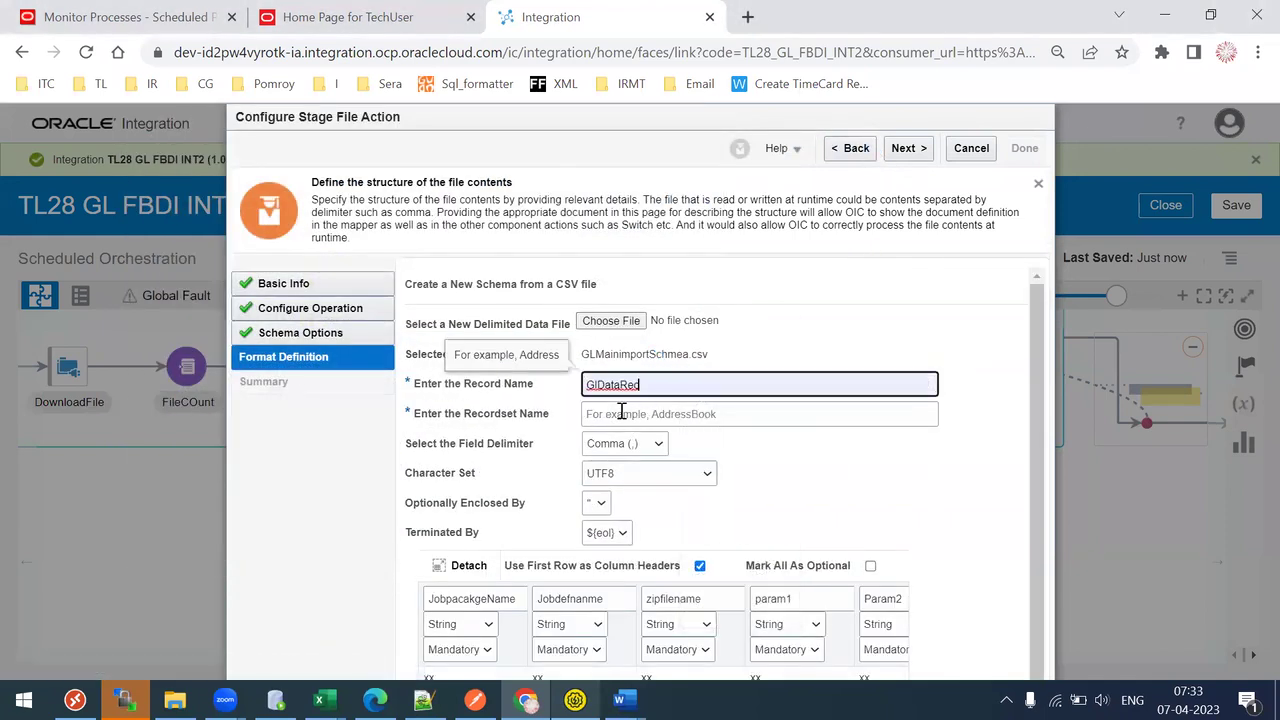
click(690, 414)
key(Down)
key(Return)
Mark all schema columns optional except a mandatory JobpacakgeName, complete the stage file configuration and save the integration
click(870, 565)
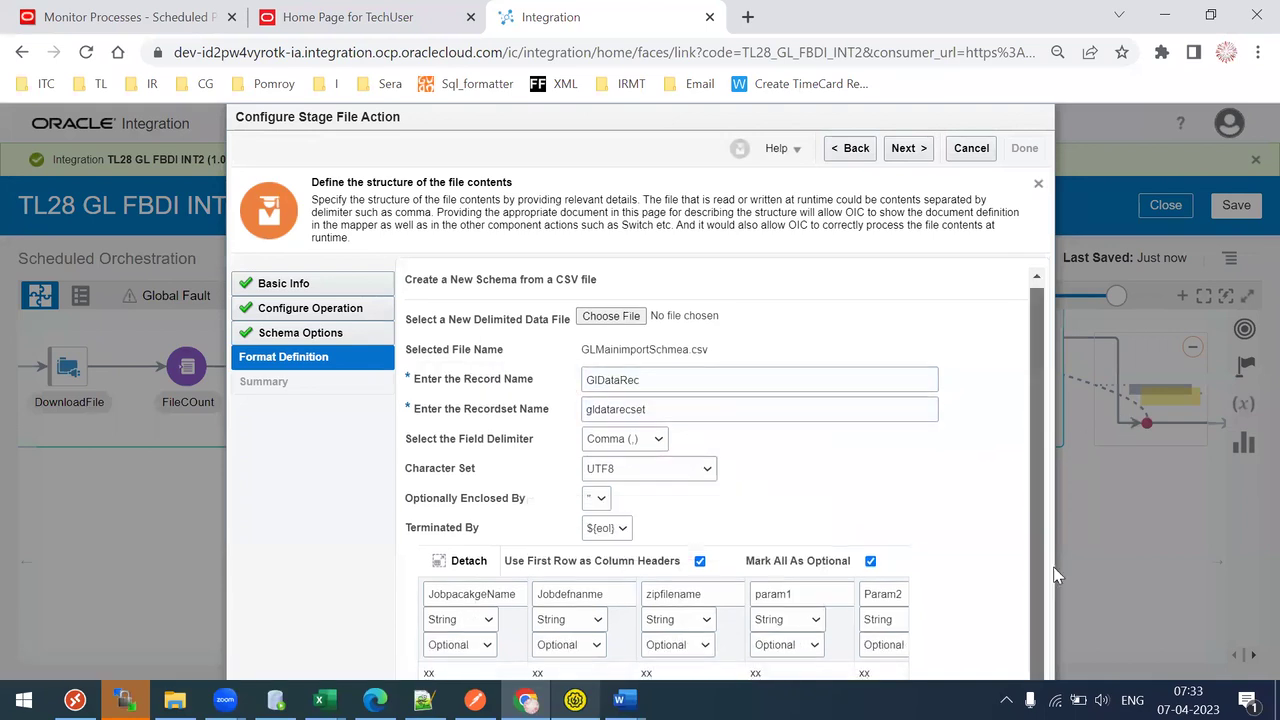
click(460, 645)
click(458, 609)
click(905, 150)
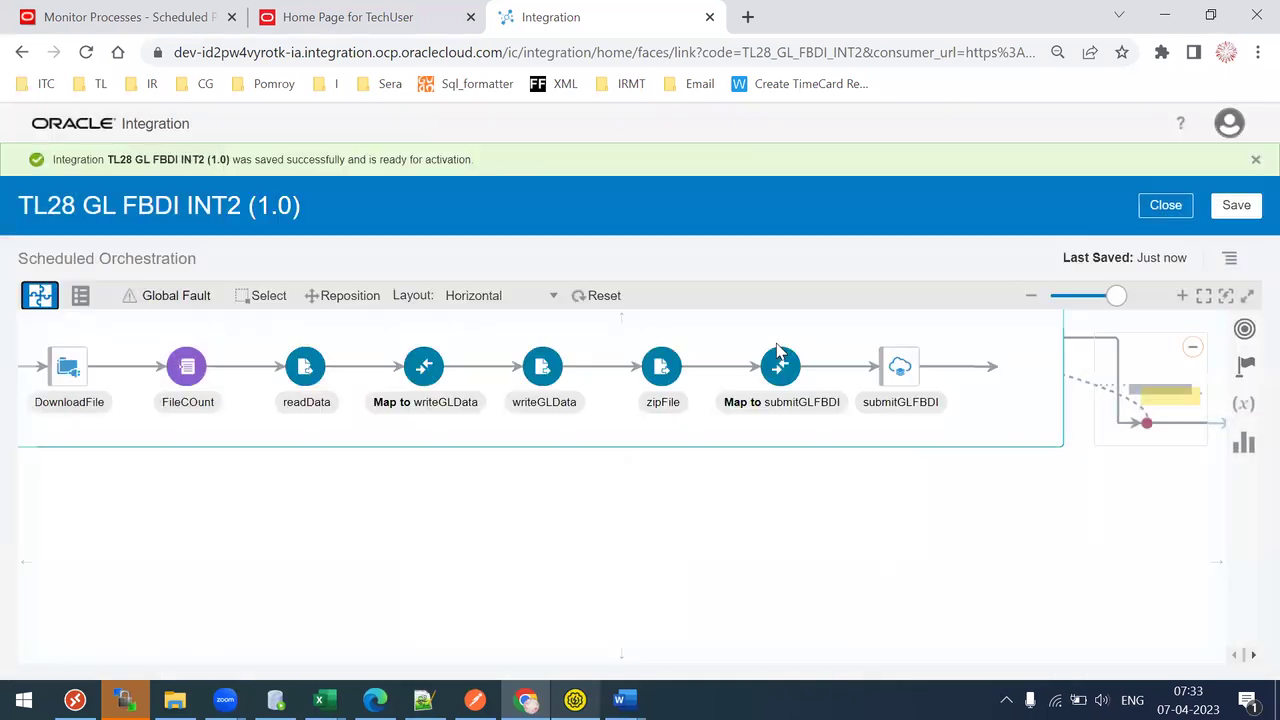
click(1238, 206)
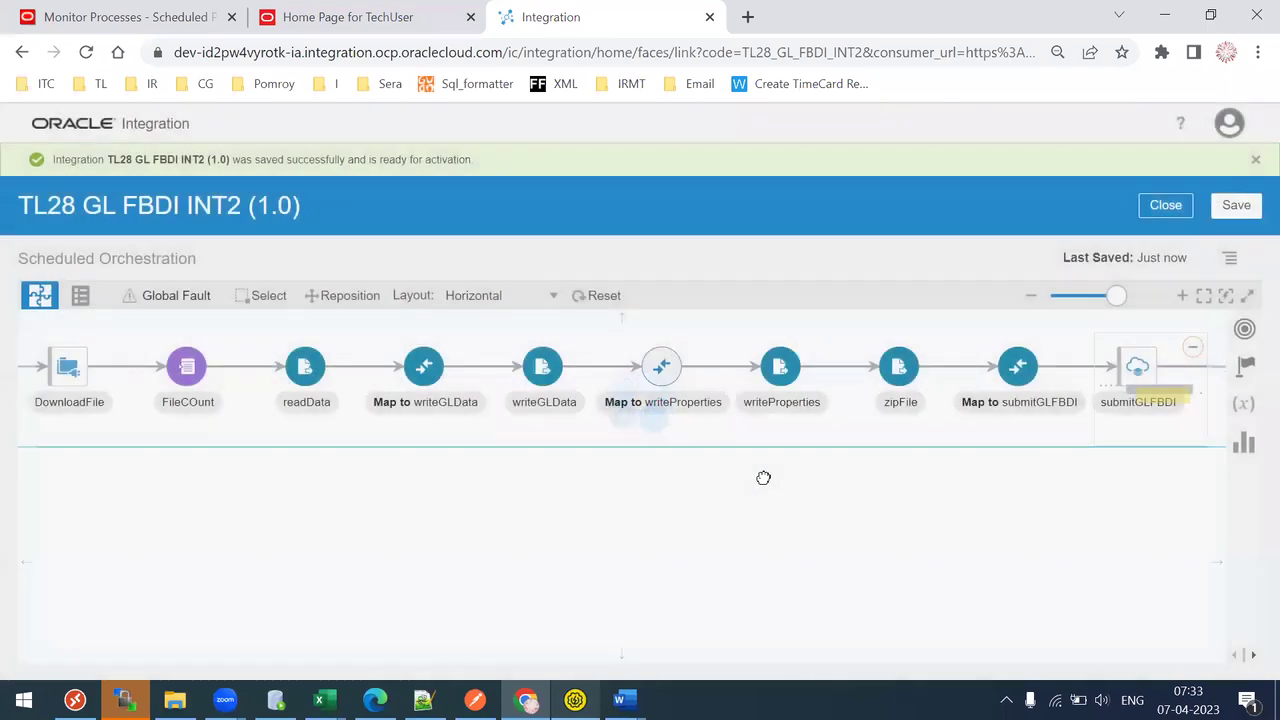
Edit the map to writeProperties and create a target node for JobpacakgeName under GlDataRec
click(663, 367)
click(700, 349)
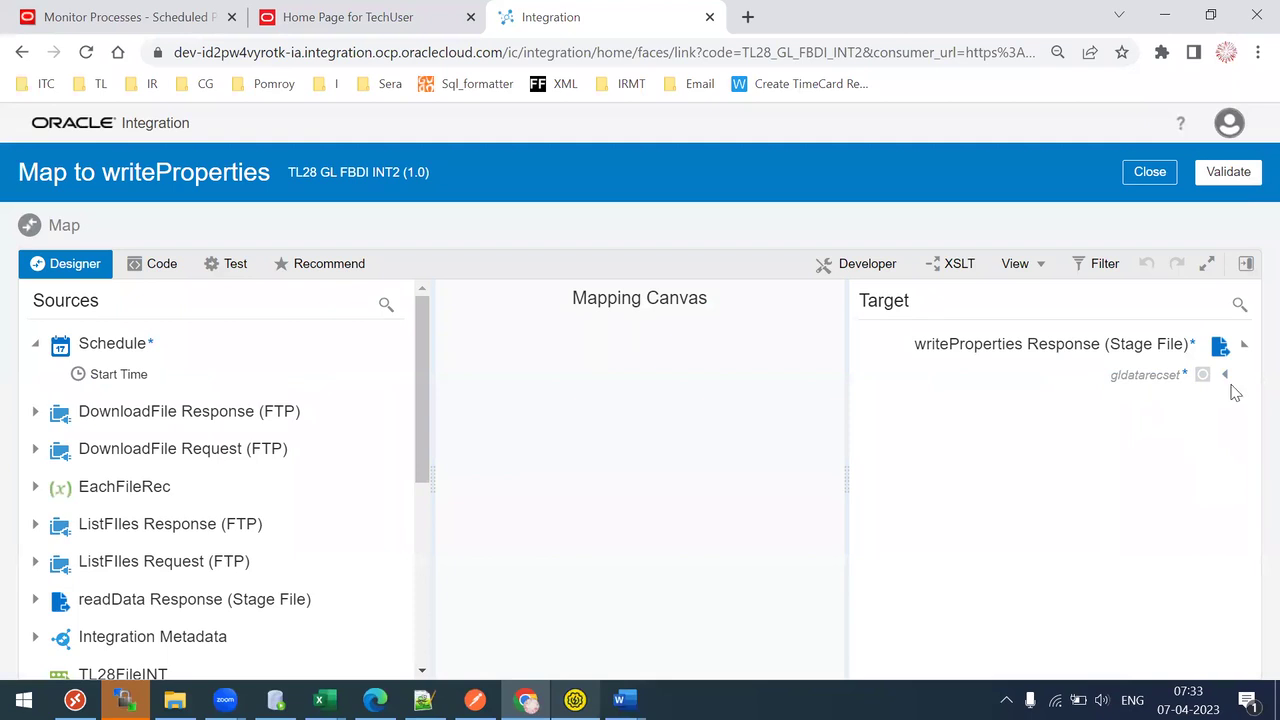
click(1224, 375)
click(1212, 406)
drag(861, 437, 884, 596)
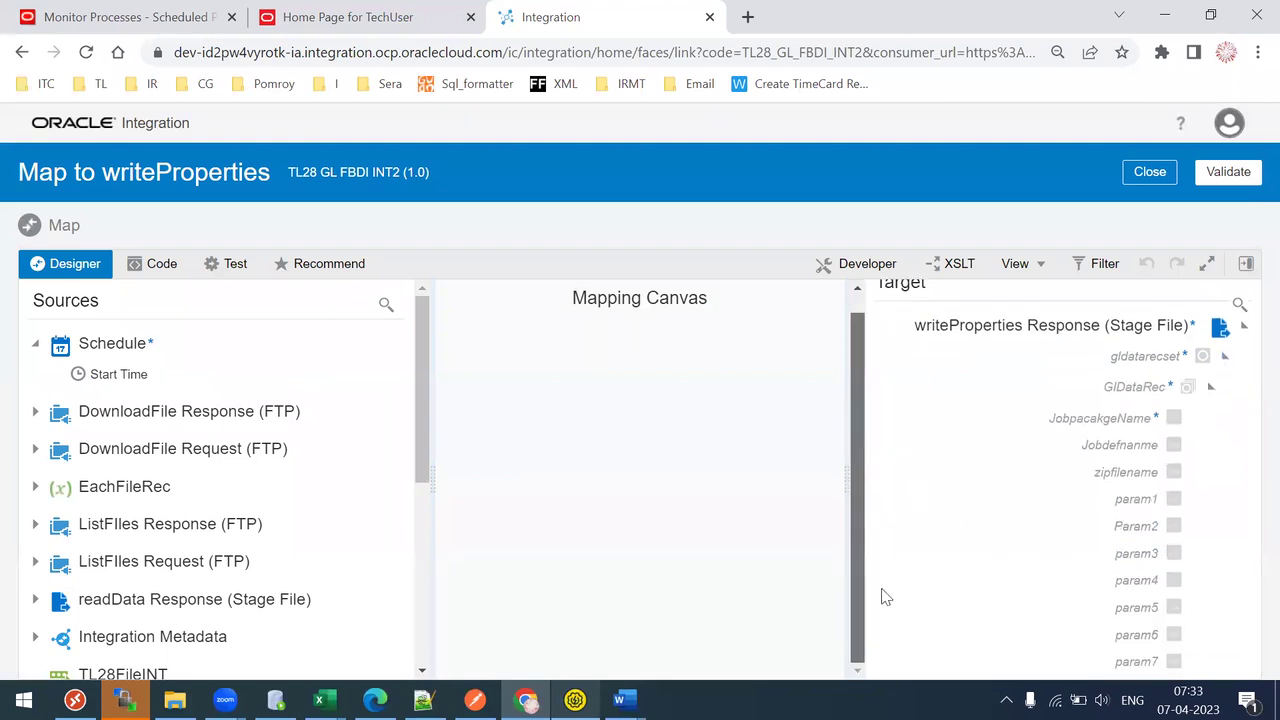
right_click(1095, 428)
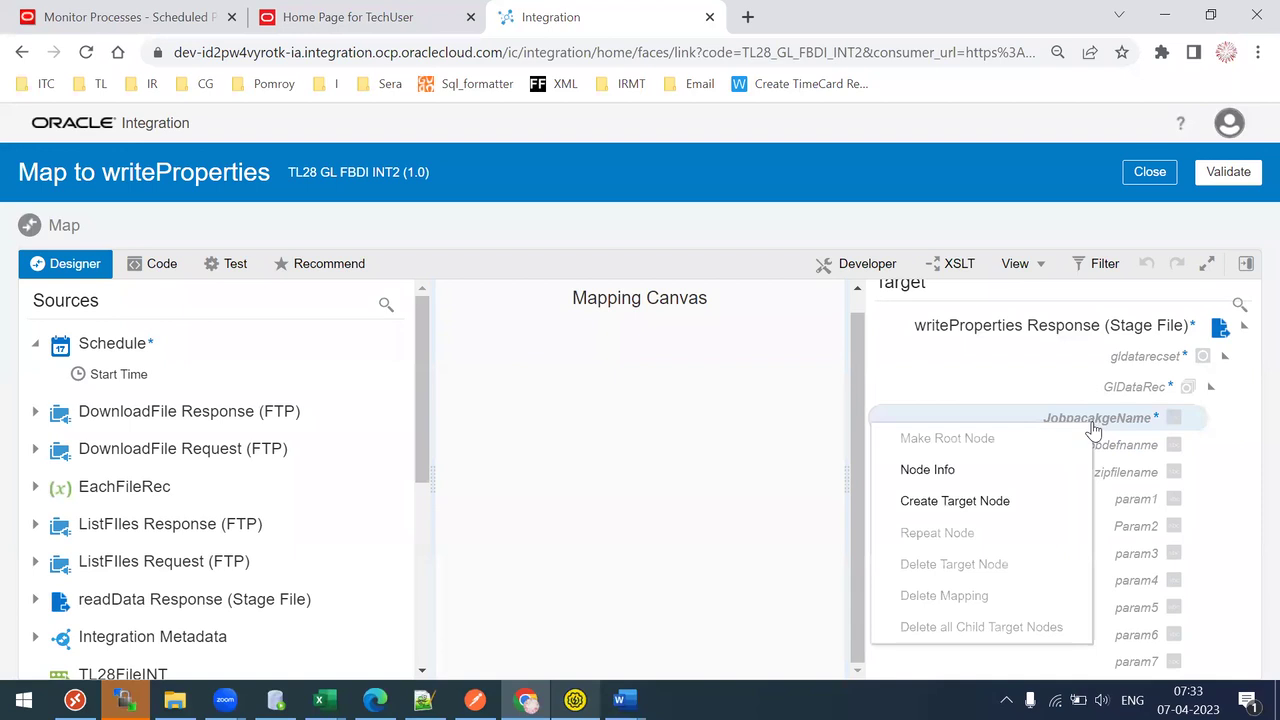
click(951, 500)
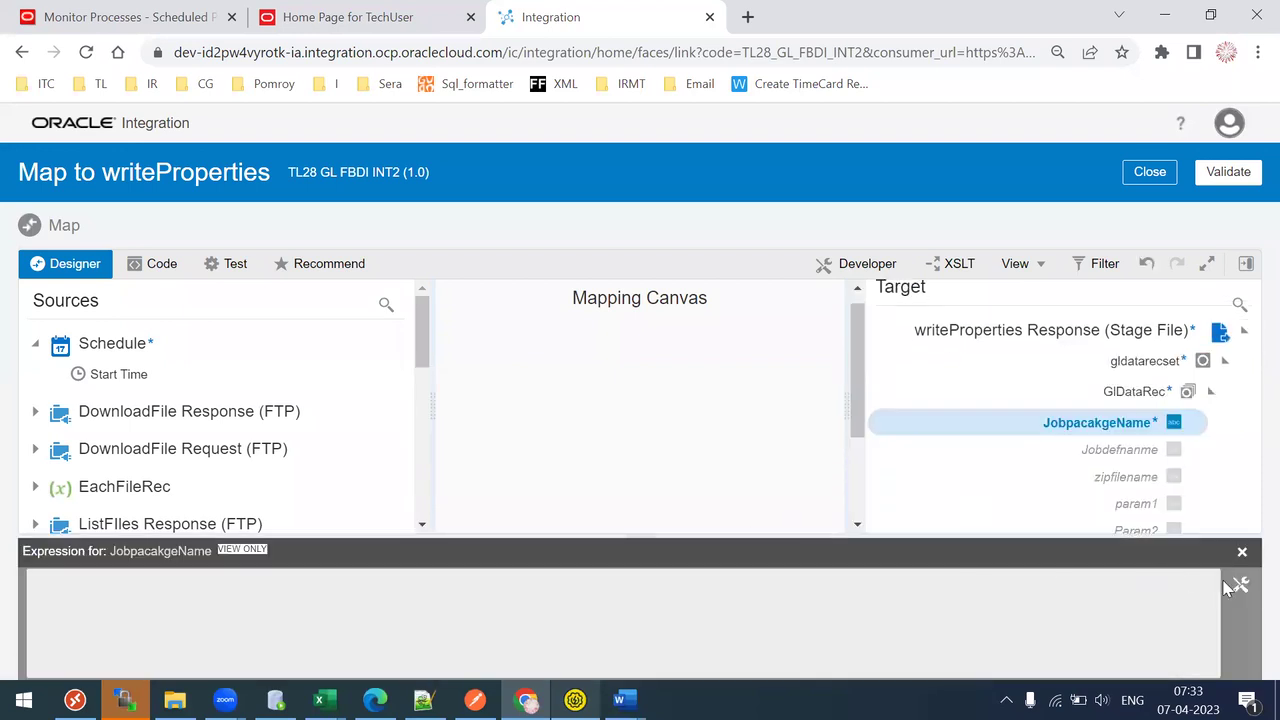
Map JobpacakgeName to '/oracle/apps/ess/financials/generalLedger/programs/common/', copying the job package name from the SoapUI request
click(1236, 586)
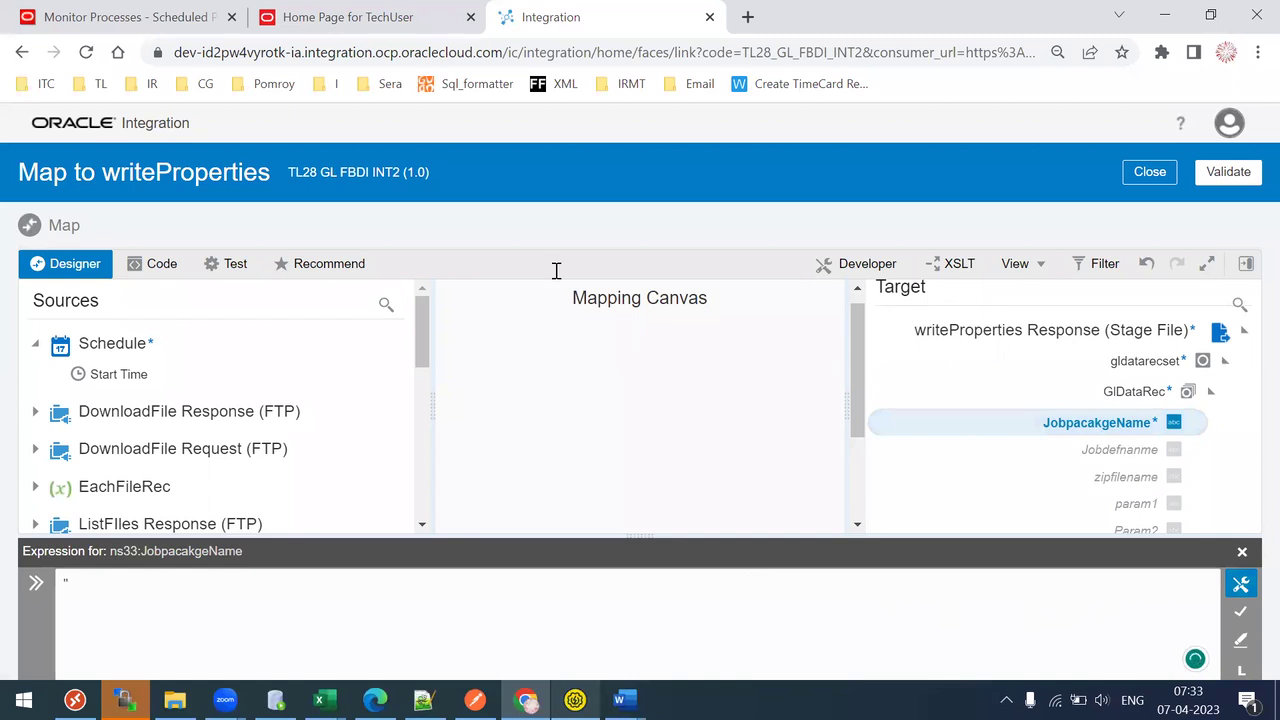
key(alt+Tab)
drag(550, 268, 893, 268)
key(ctrl+c)
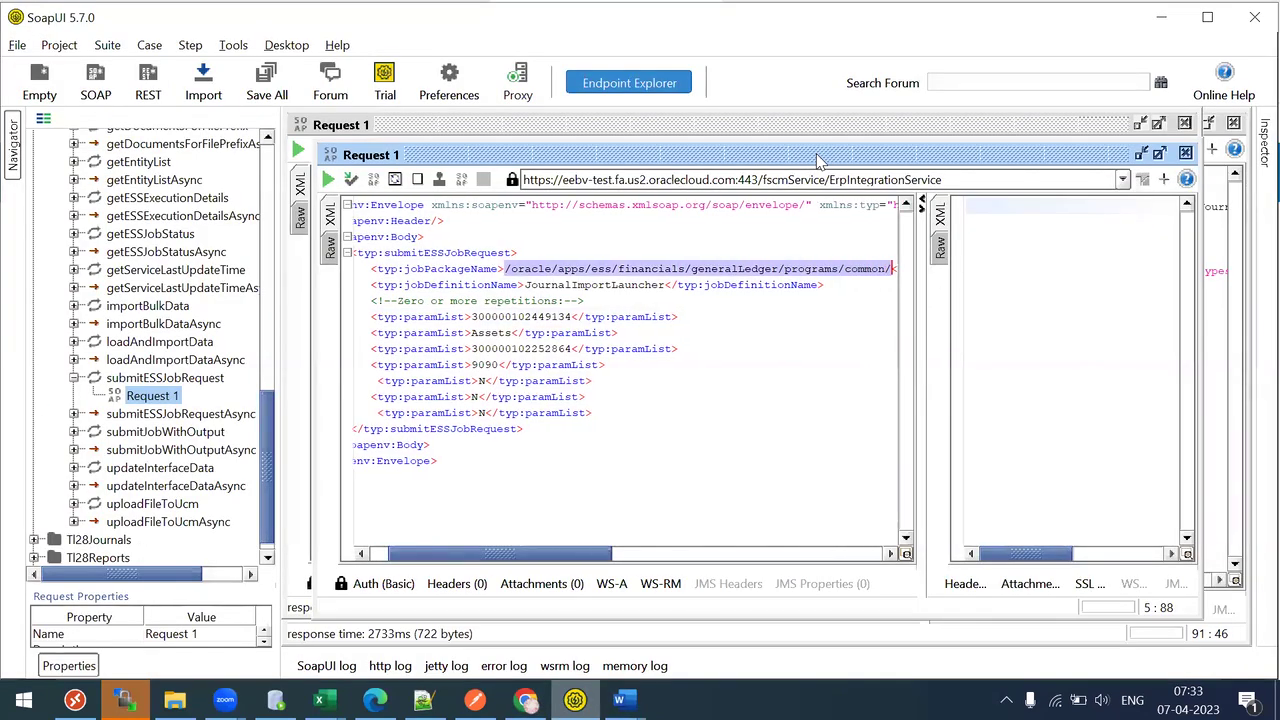
key(alt+Tab)
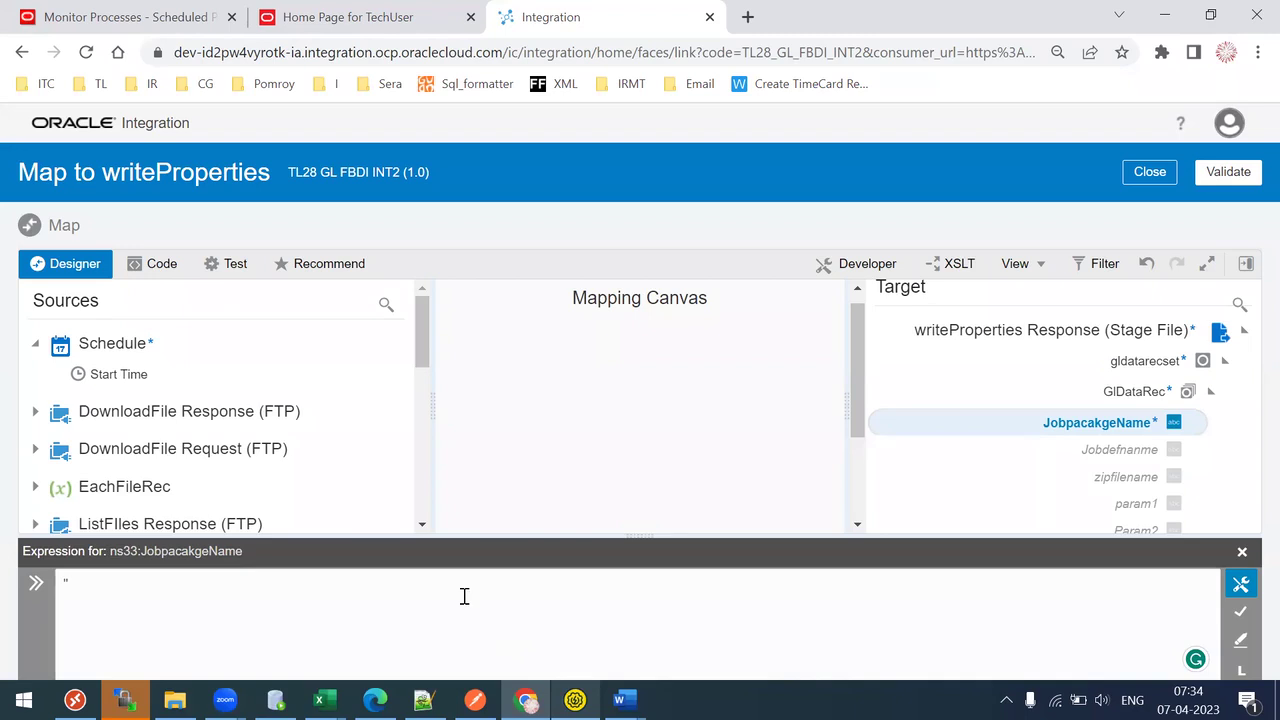
key(ctrl+v)
click(1240, 614)
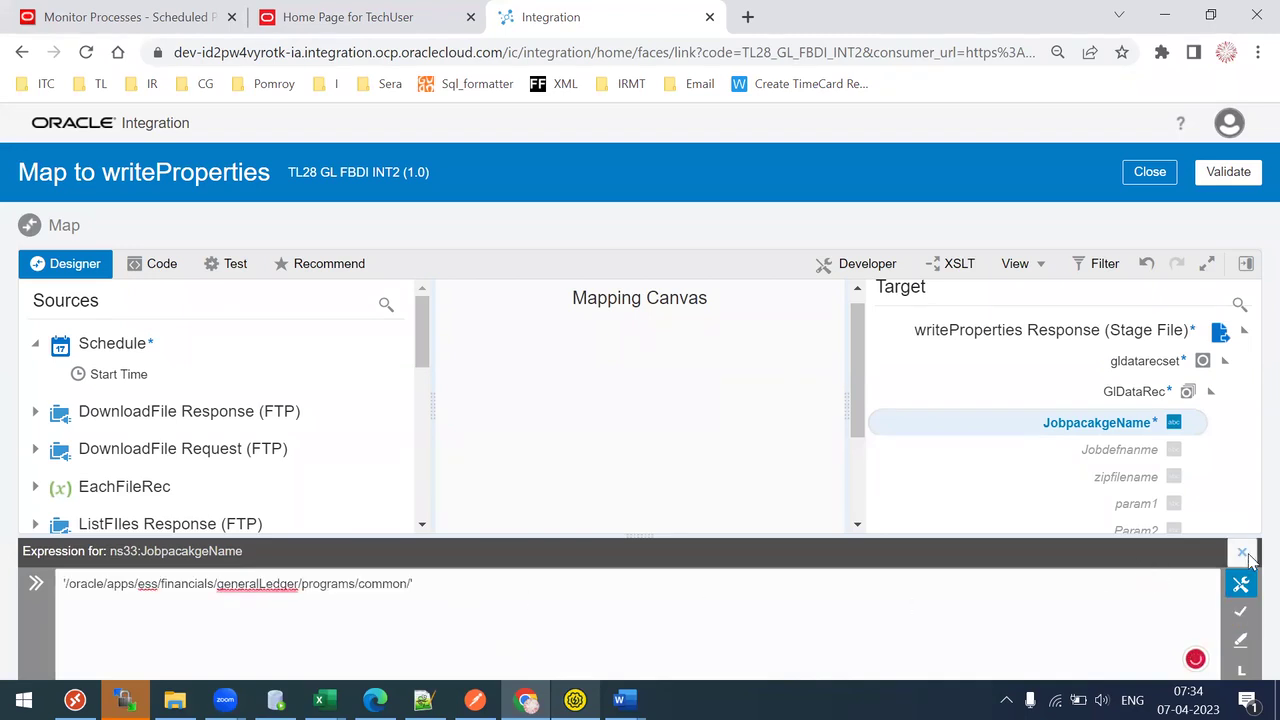
click(1242, 551)
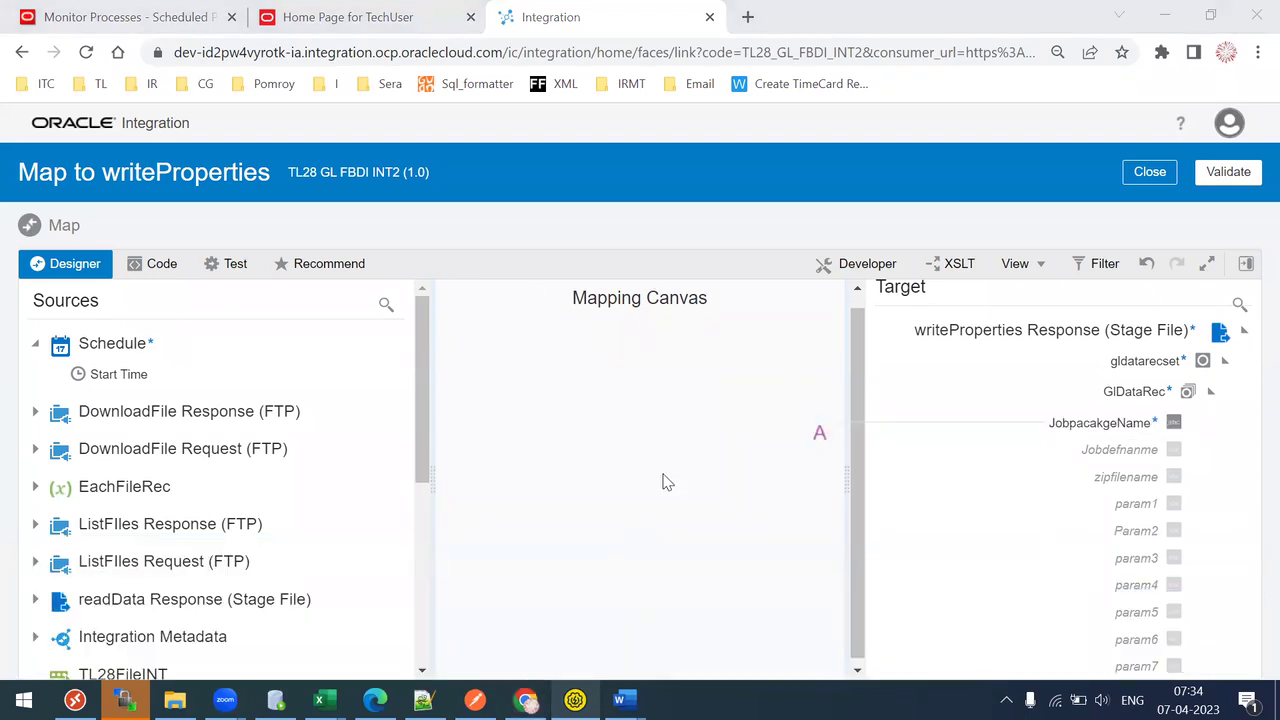
Map Jobdefnanme to 'JournalImportLauncher', copying the job definition name from the SoapUI request
key(alt+Tab)
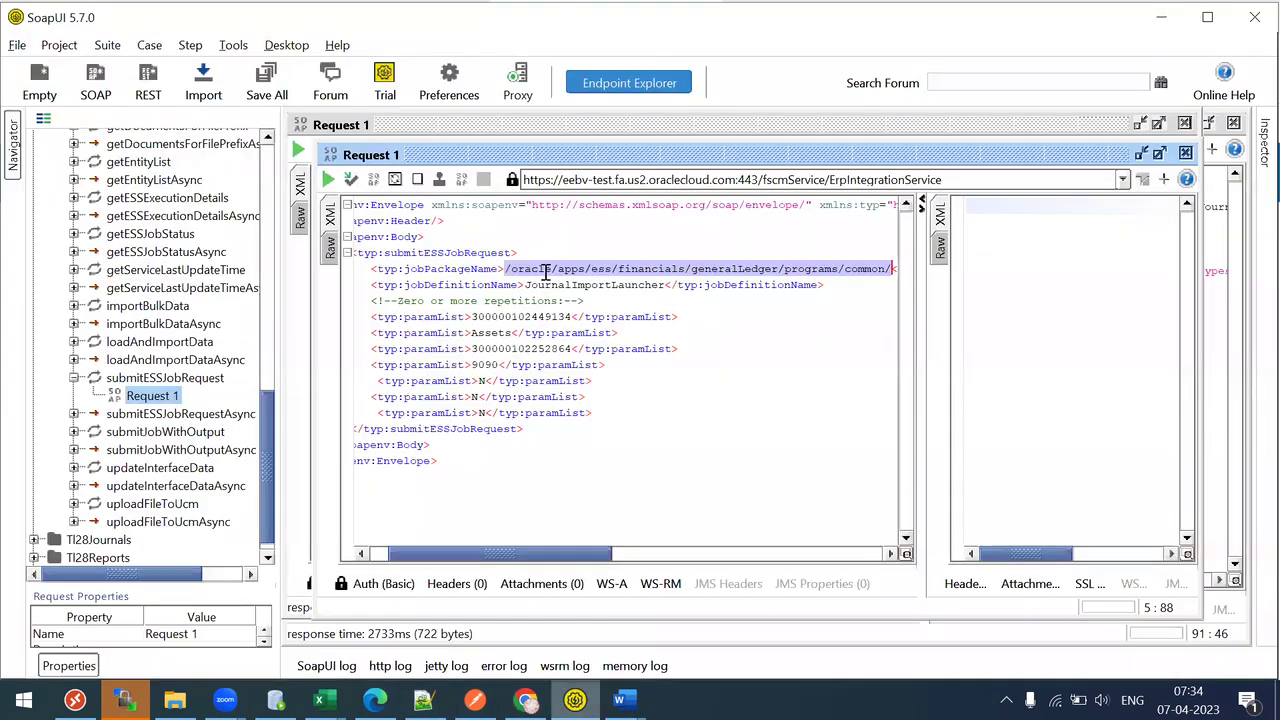
double_click(548, 285)
key(ctrl+c)
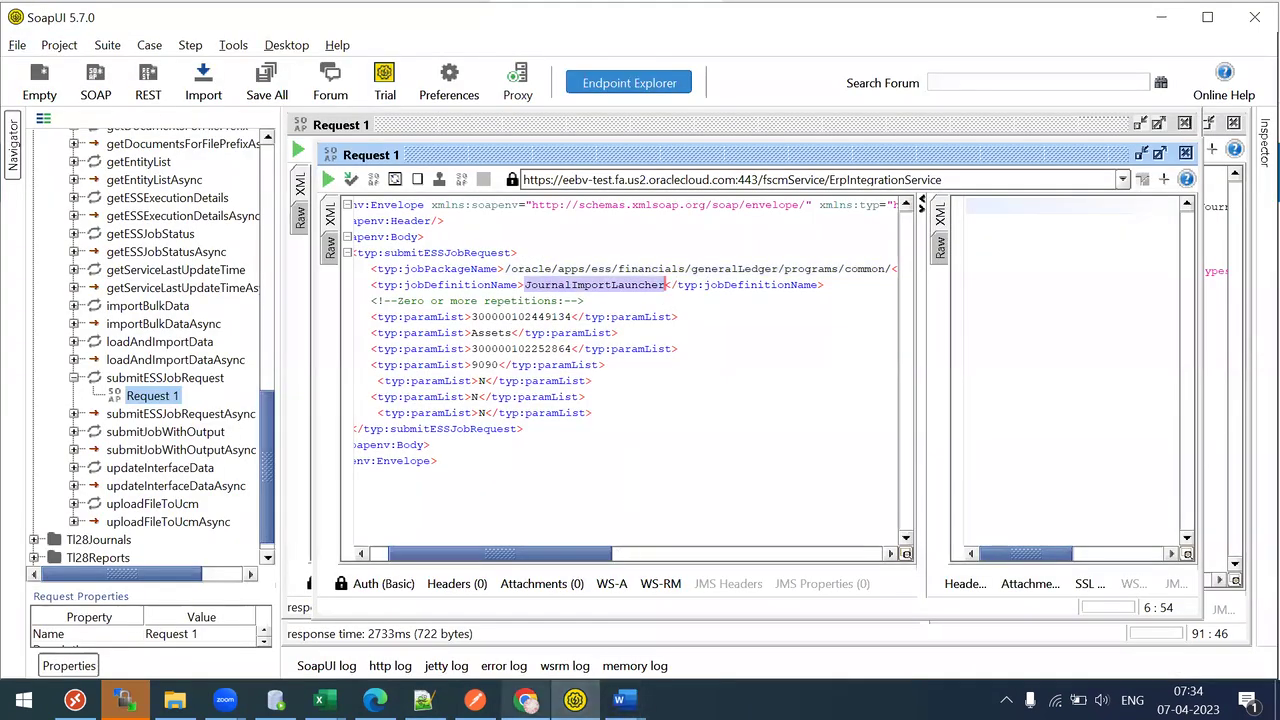
click(526, 700)
right_click(1122, 450)
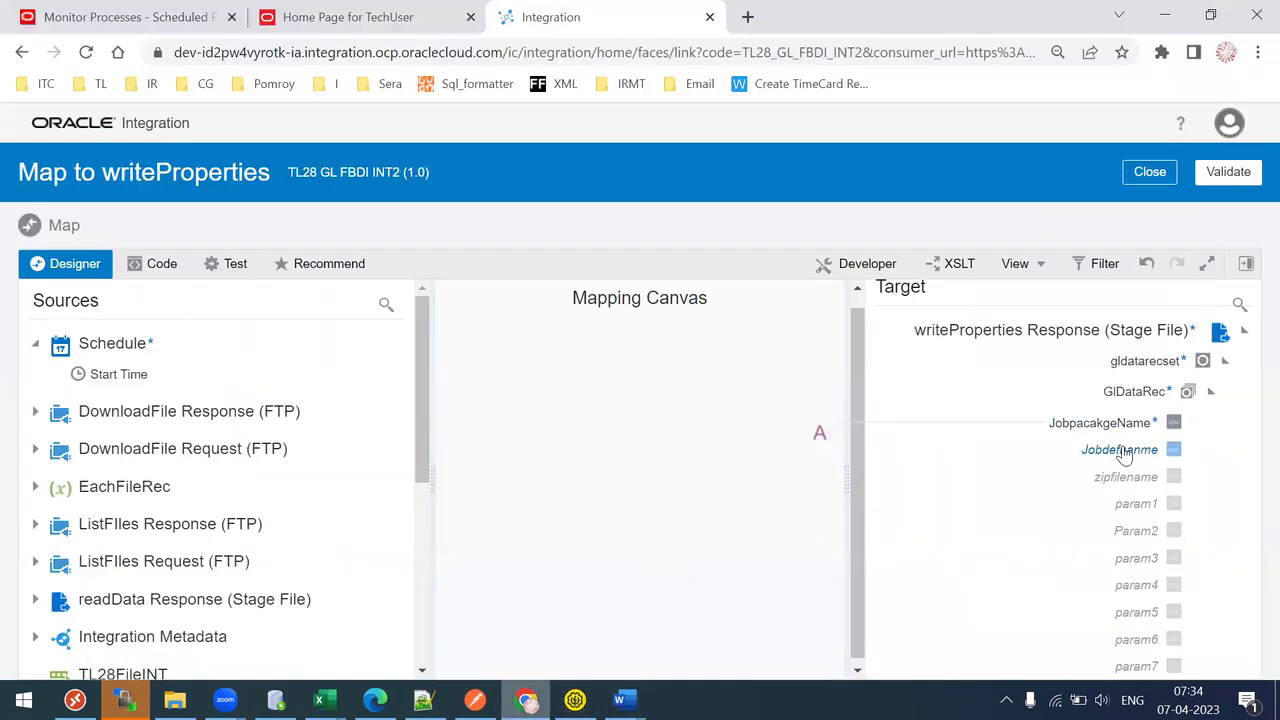
click(1040, 526)
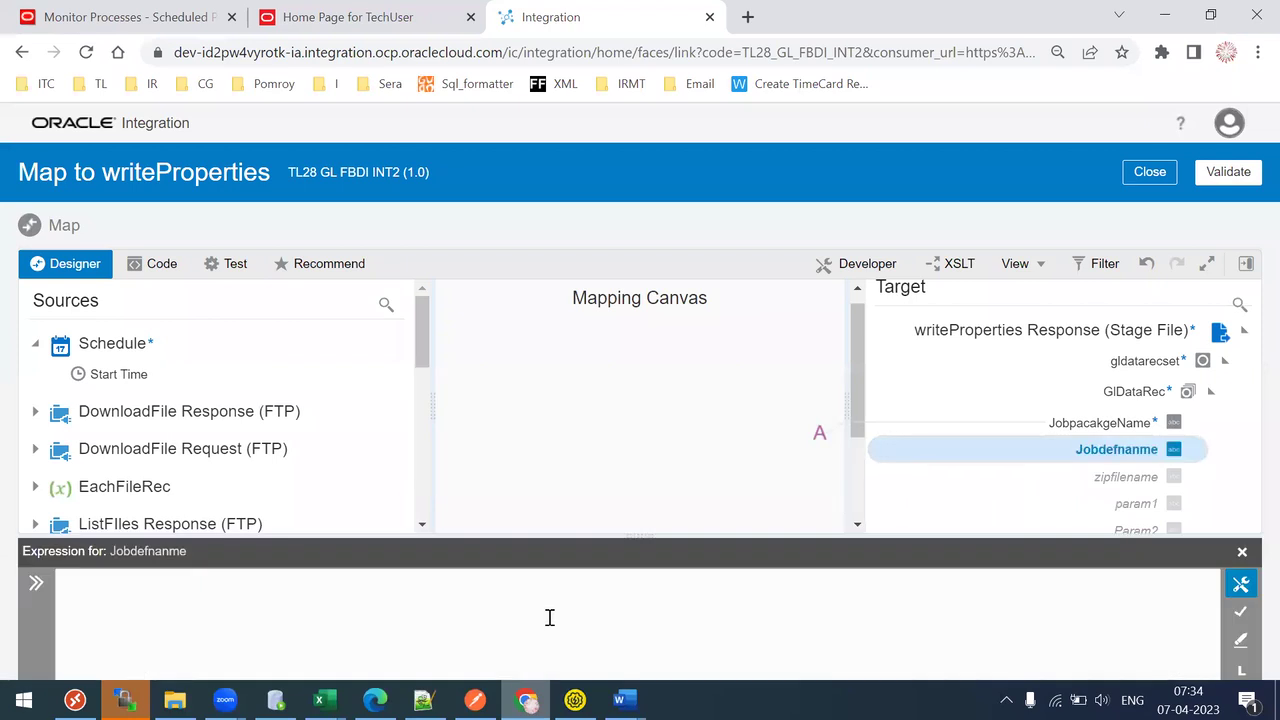
text(')
key(ctrl+v)
text(')
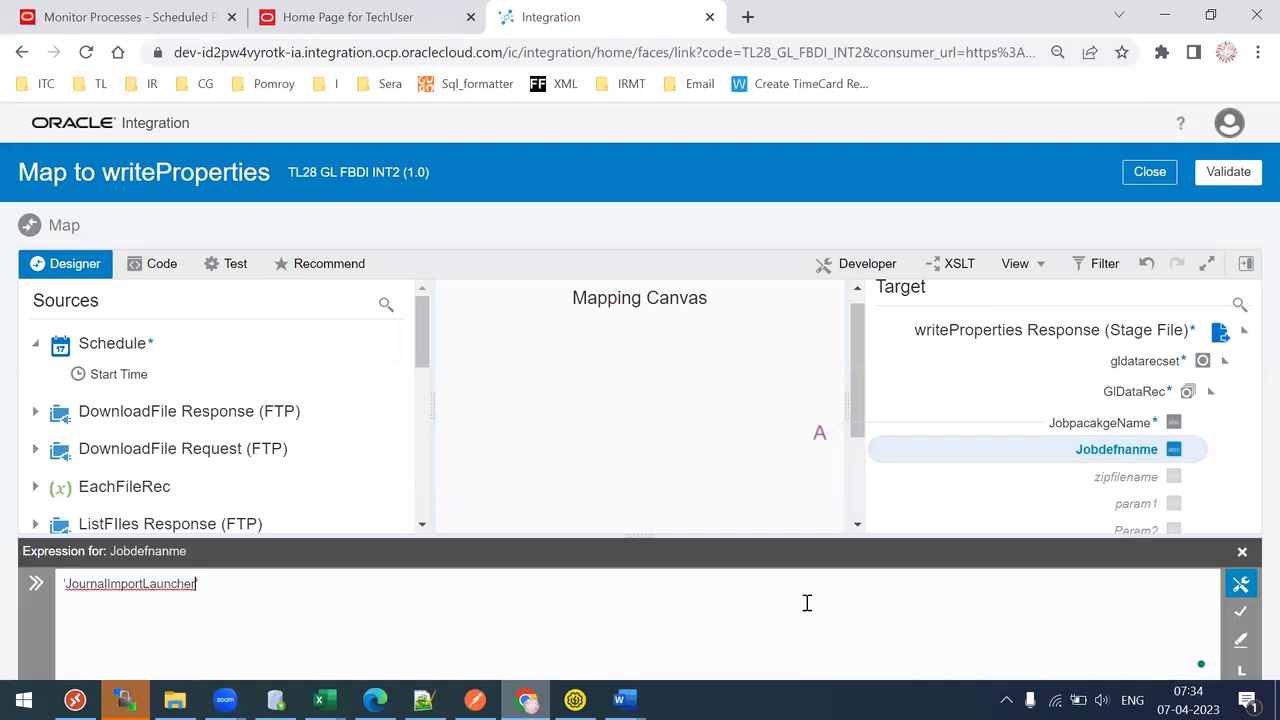
click(1241, 612)
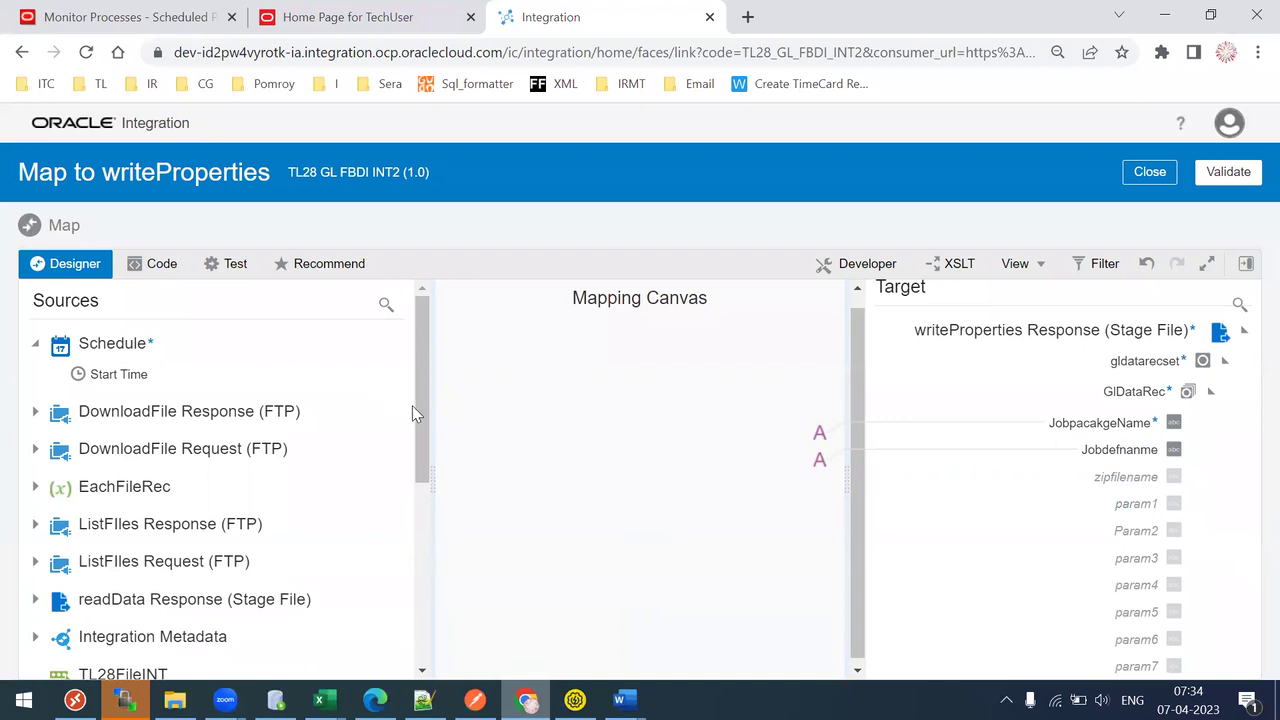
Create a target node for param5 under GlDataRec and map it to the literal 'N'
scroll(415, 413, down, 4)
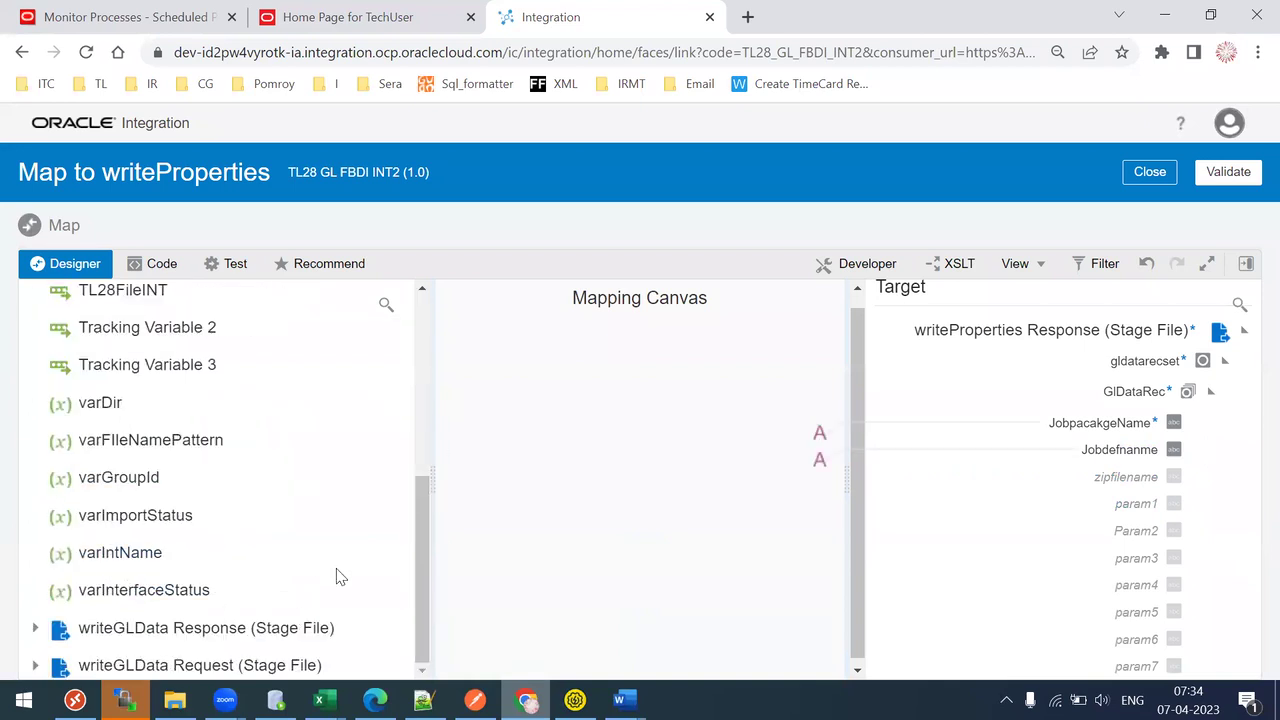
scroll(416, 486, up, 3)
drag(418, 463, 443, 634)
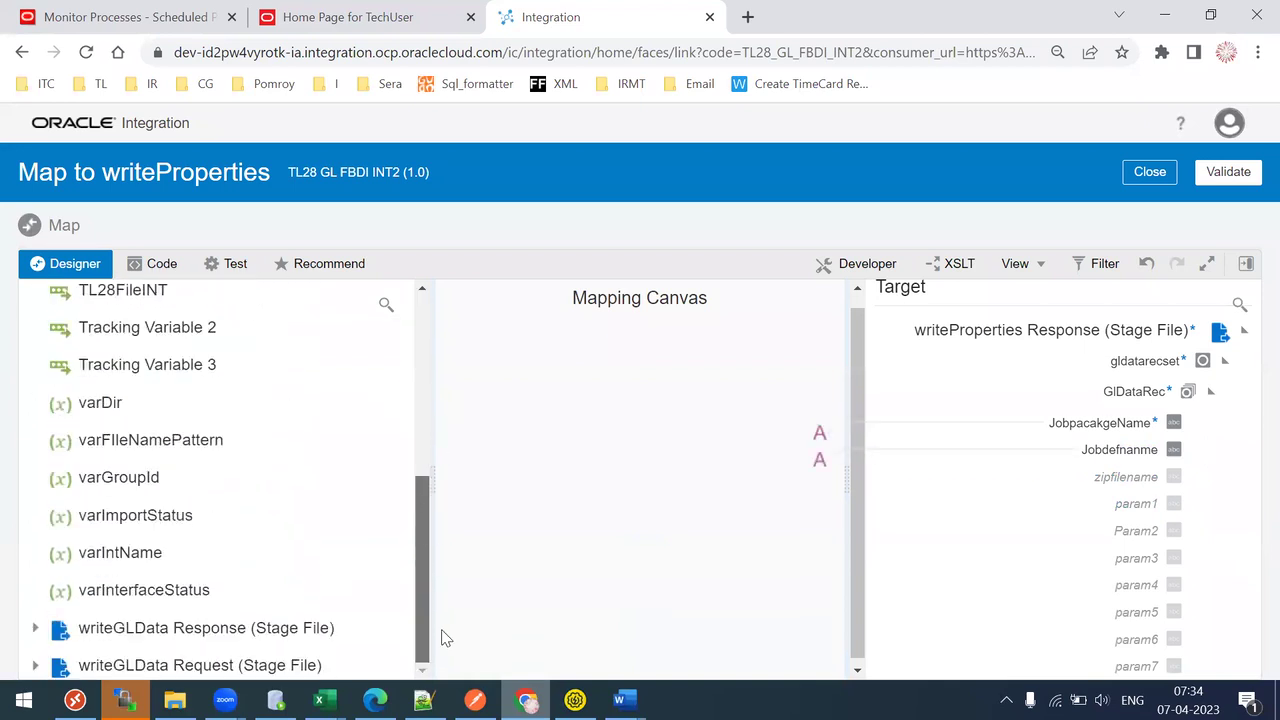
click(1117, 510)
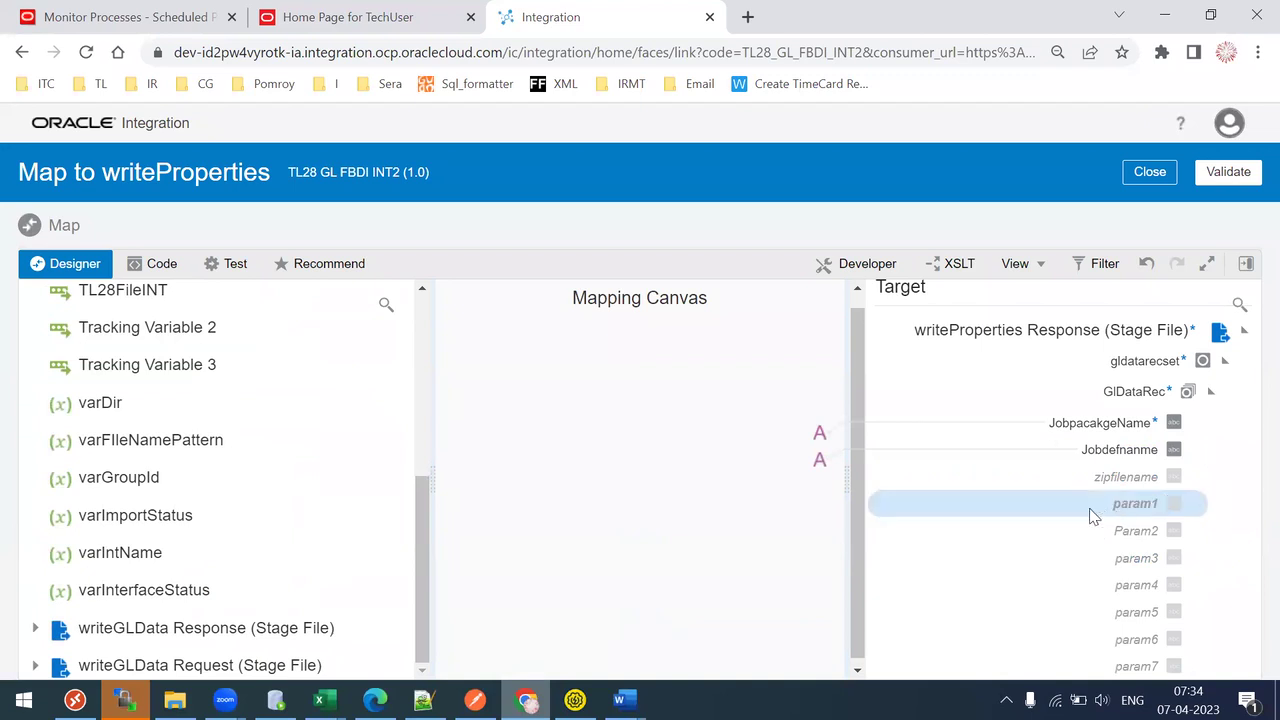
right_click(1140, 610)
click(966, 471)
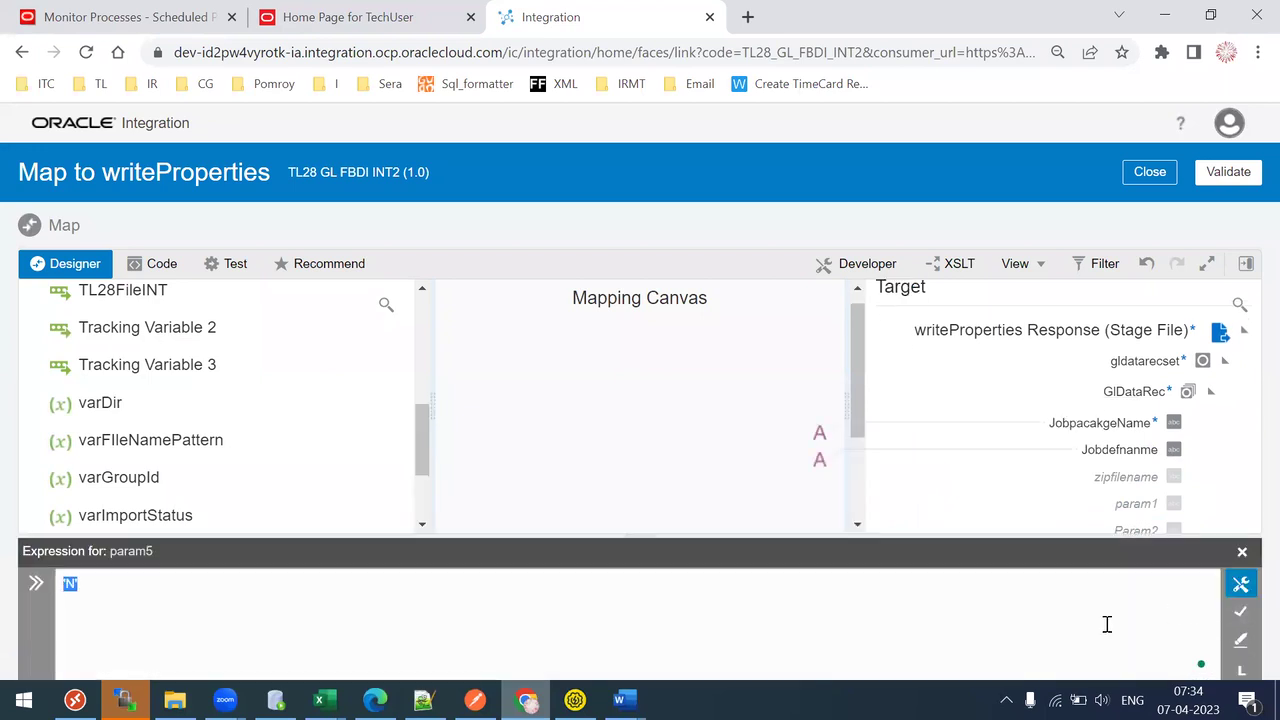
click(1240, 611)
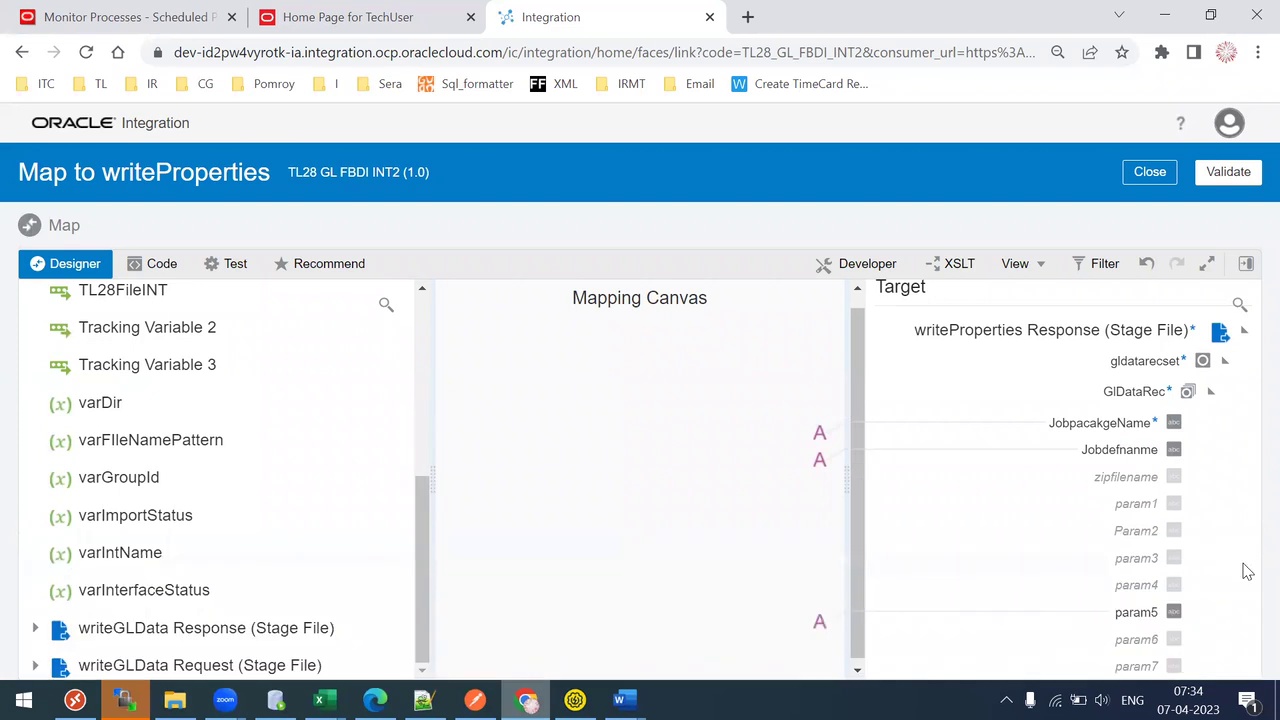
Create target nodes for param6 and param7 and map each to the literal 'N'
right_click(1150, 638)
click(980, 500)
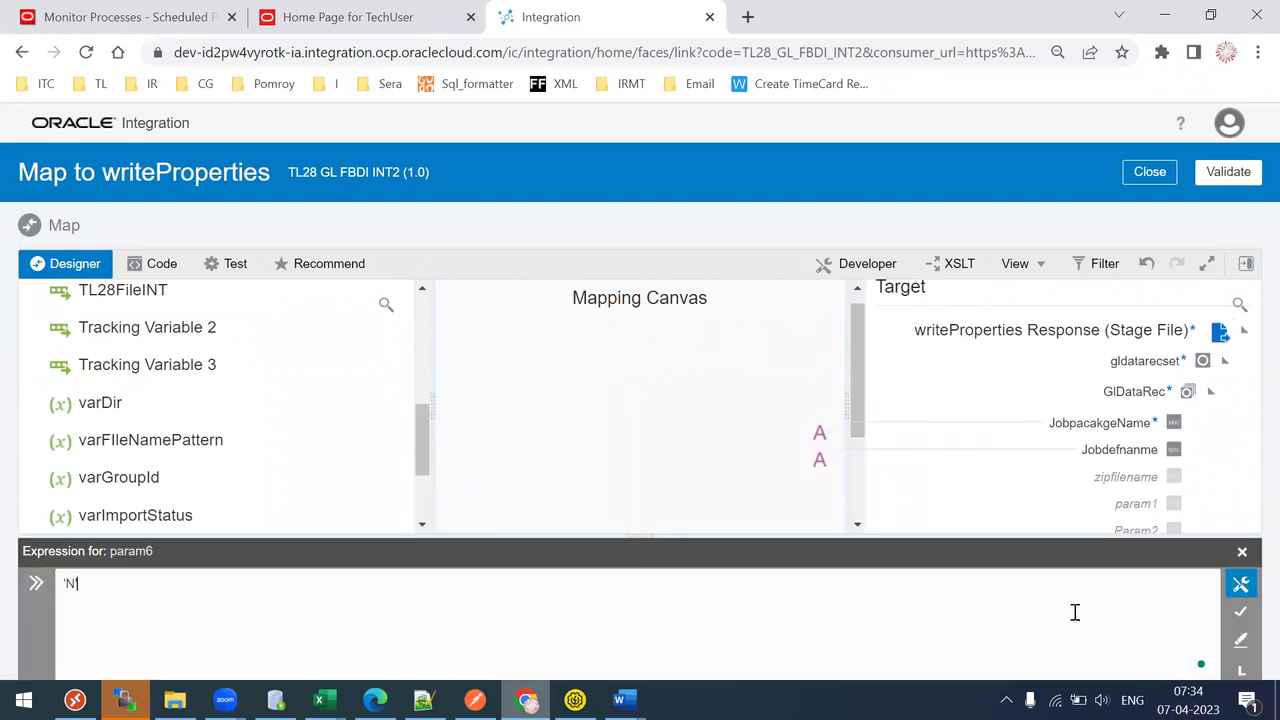
click(1240, 611)
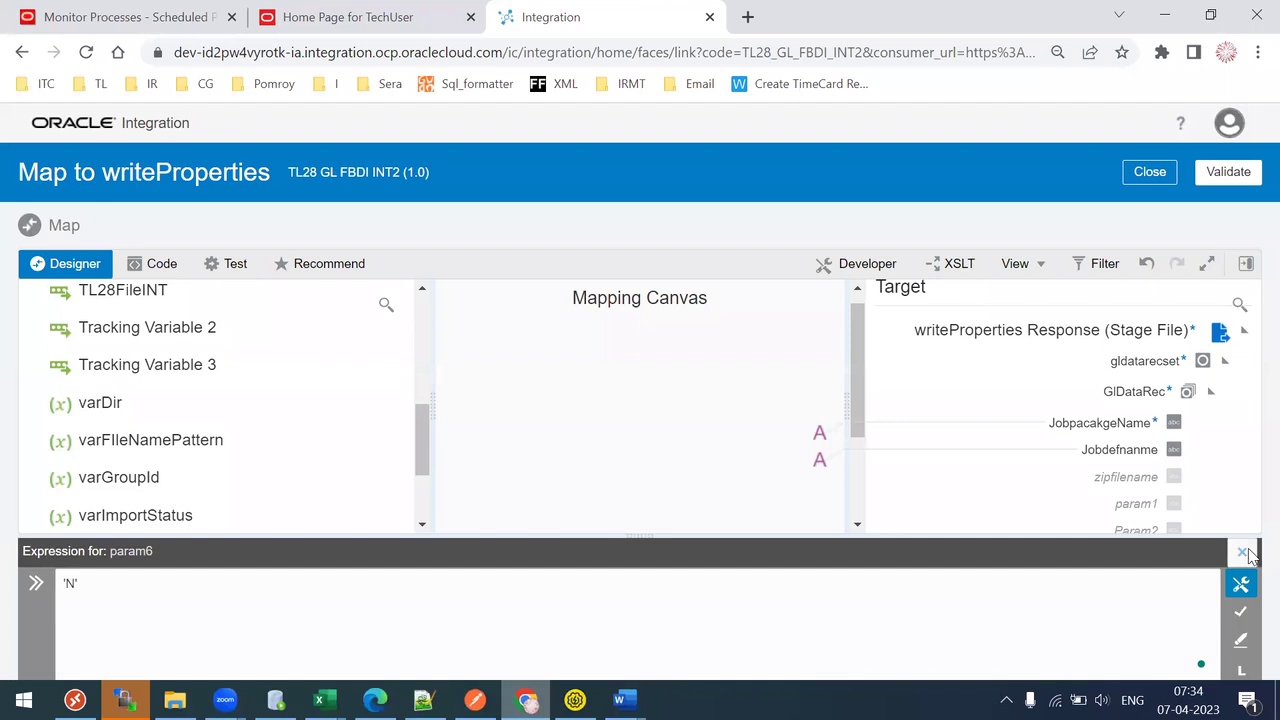
click(1242, 552)
right_click(1150, 665)
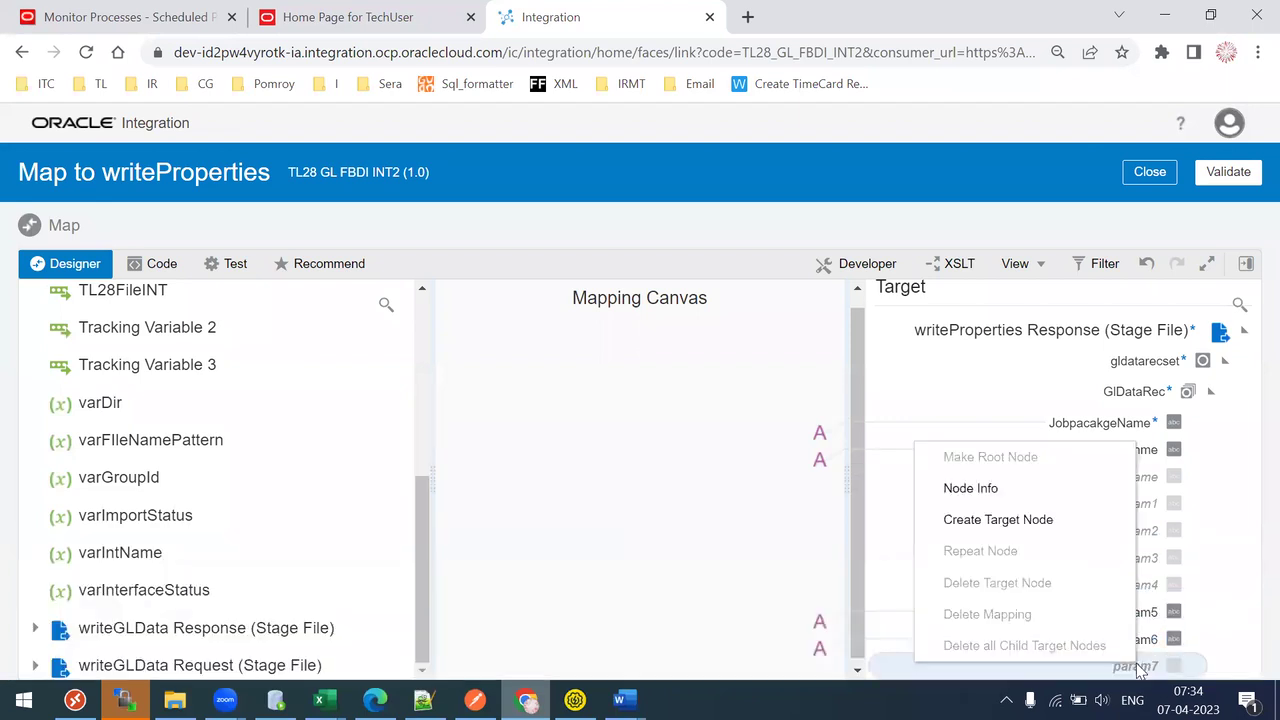
click(1005, 518)
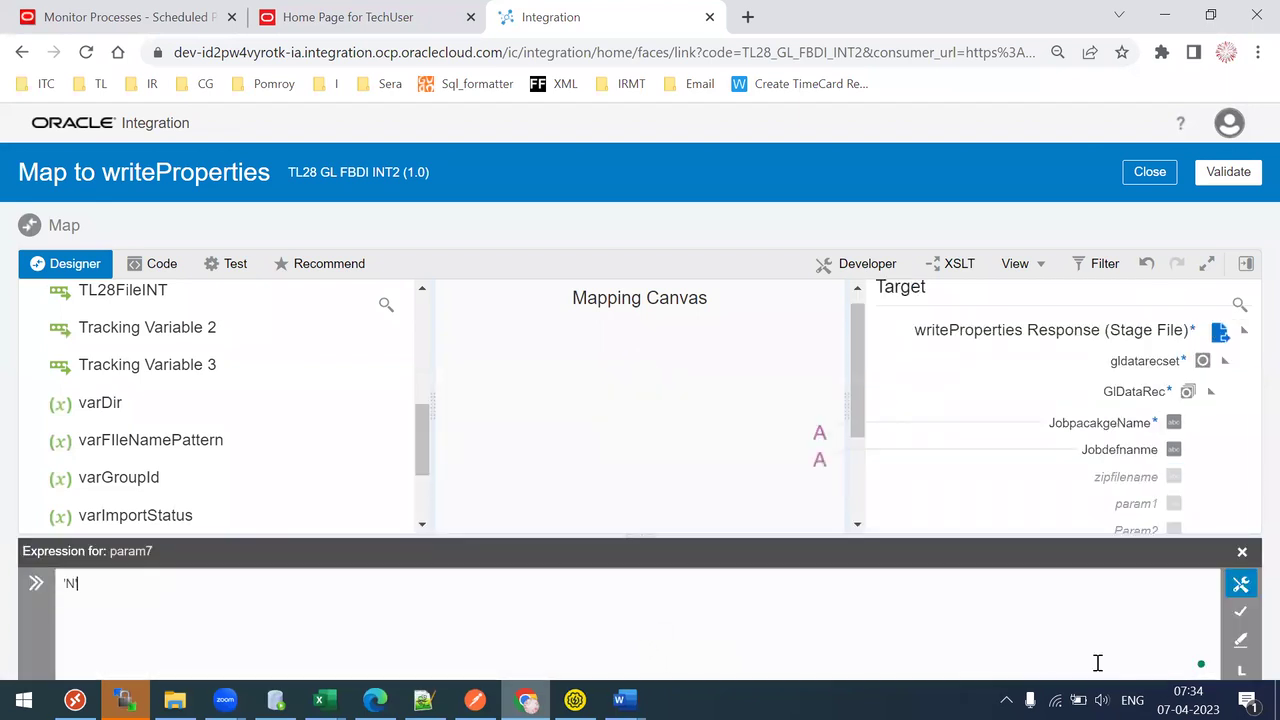
click(1240, 611)
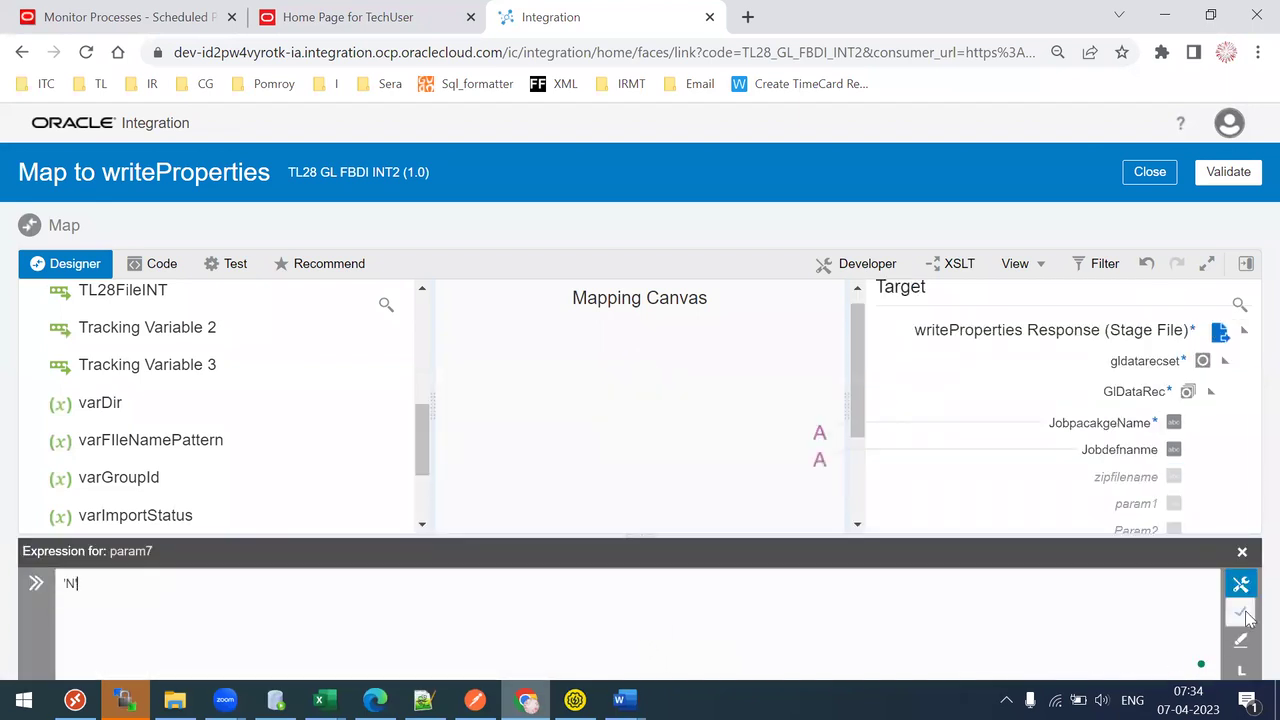
click(1242, 552)
Map the varGroupId variable to param4, and create a target node for Param2 with the literal 'Assets'
drag(120, 480, 1110, 600)
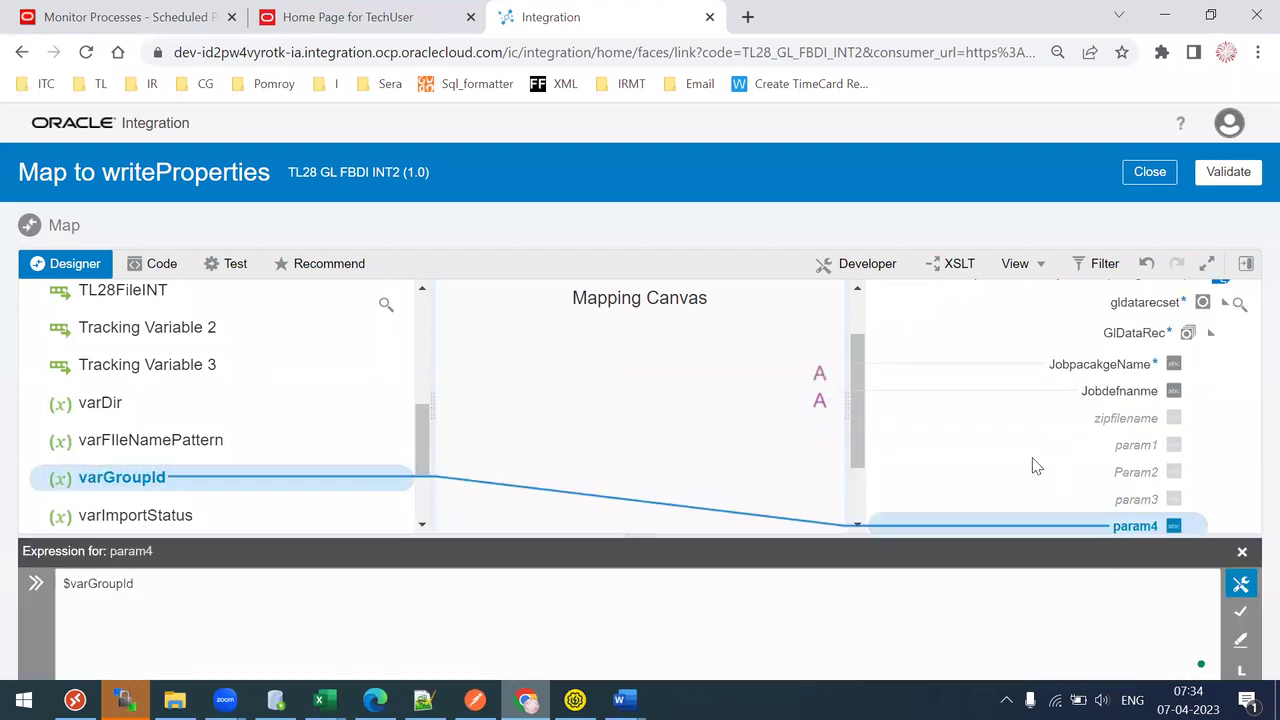
right_click(1135, 471)
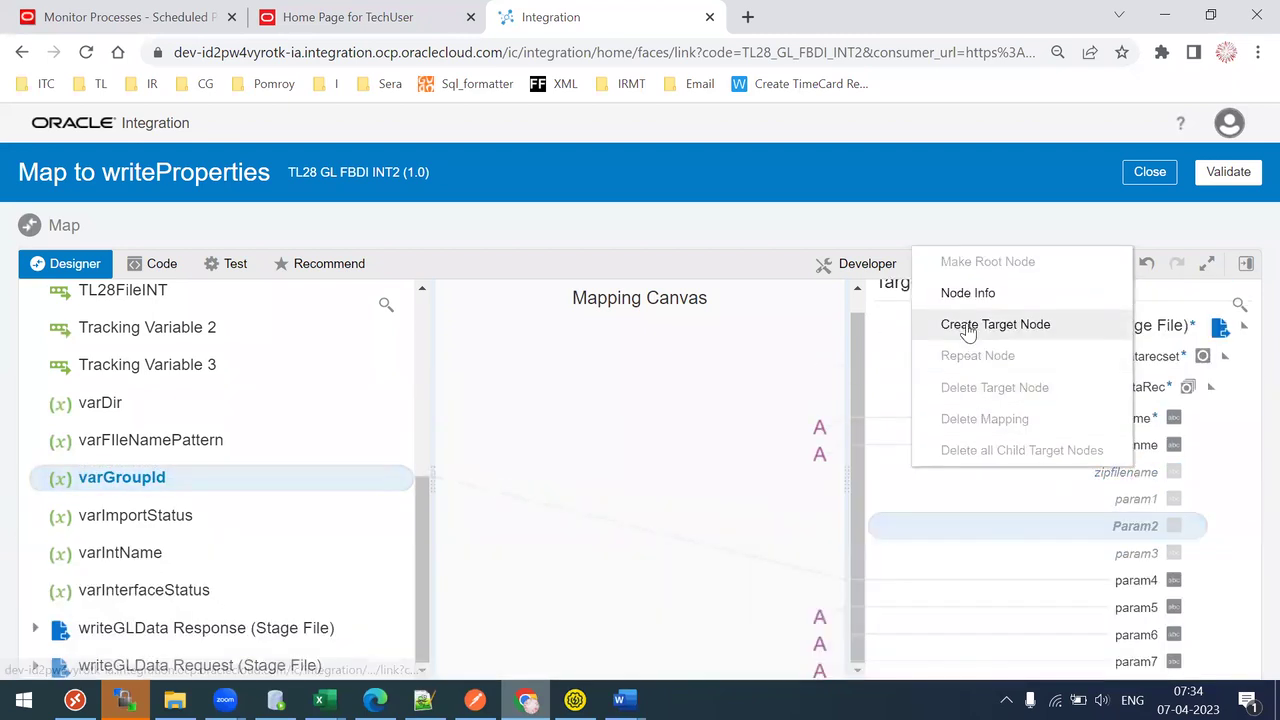
click(966, 324)
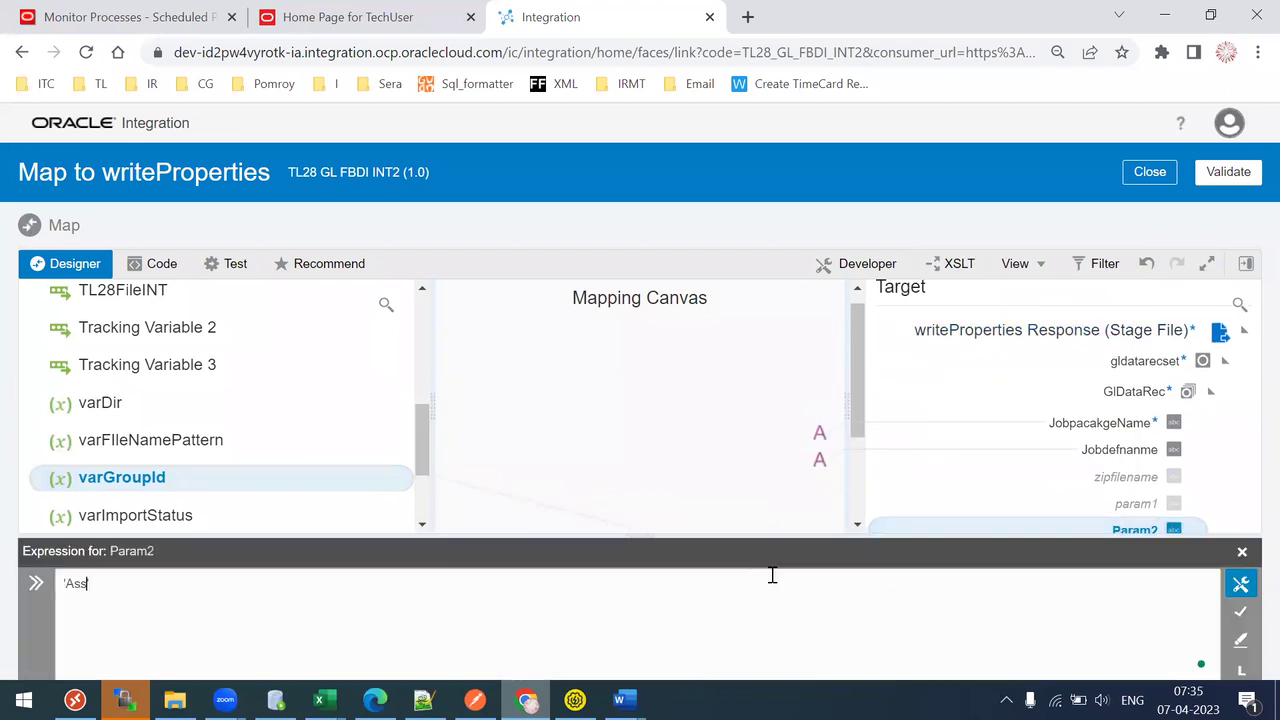
text(s')
click(1241, 610)
right_click(1143, 510)
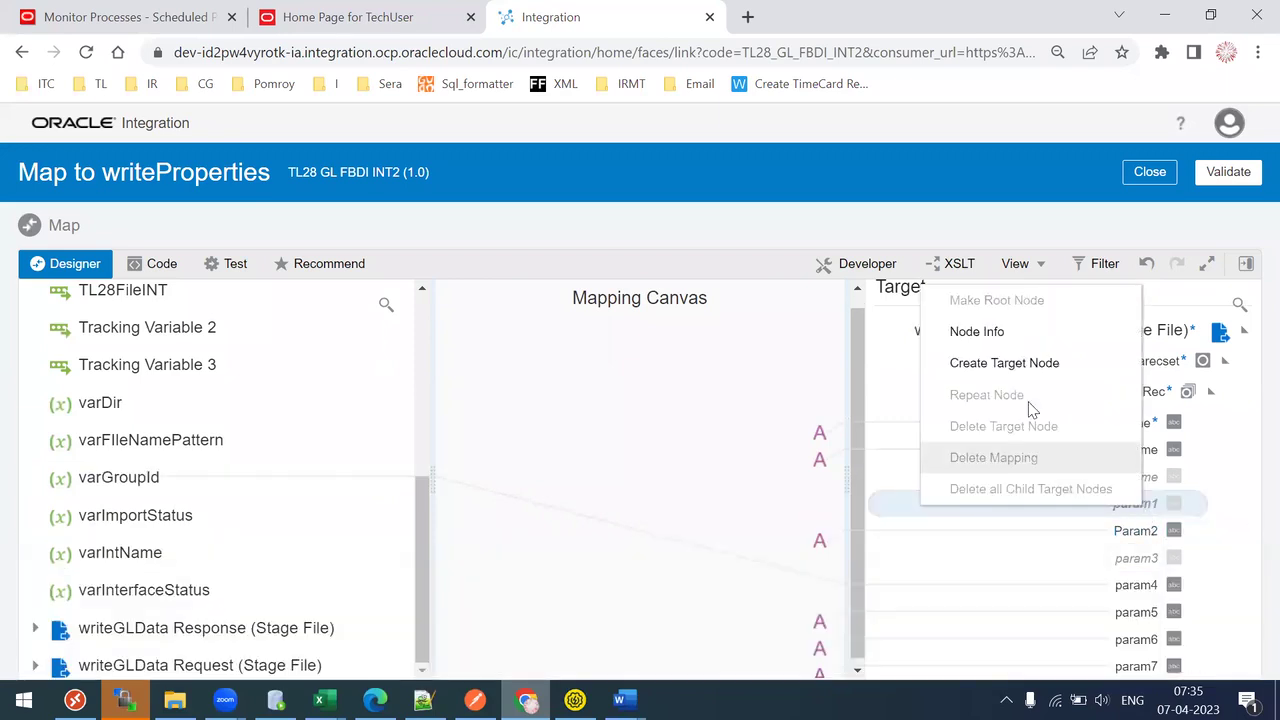
click(1000, 363)
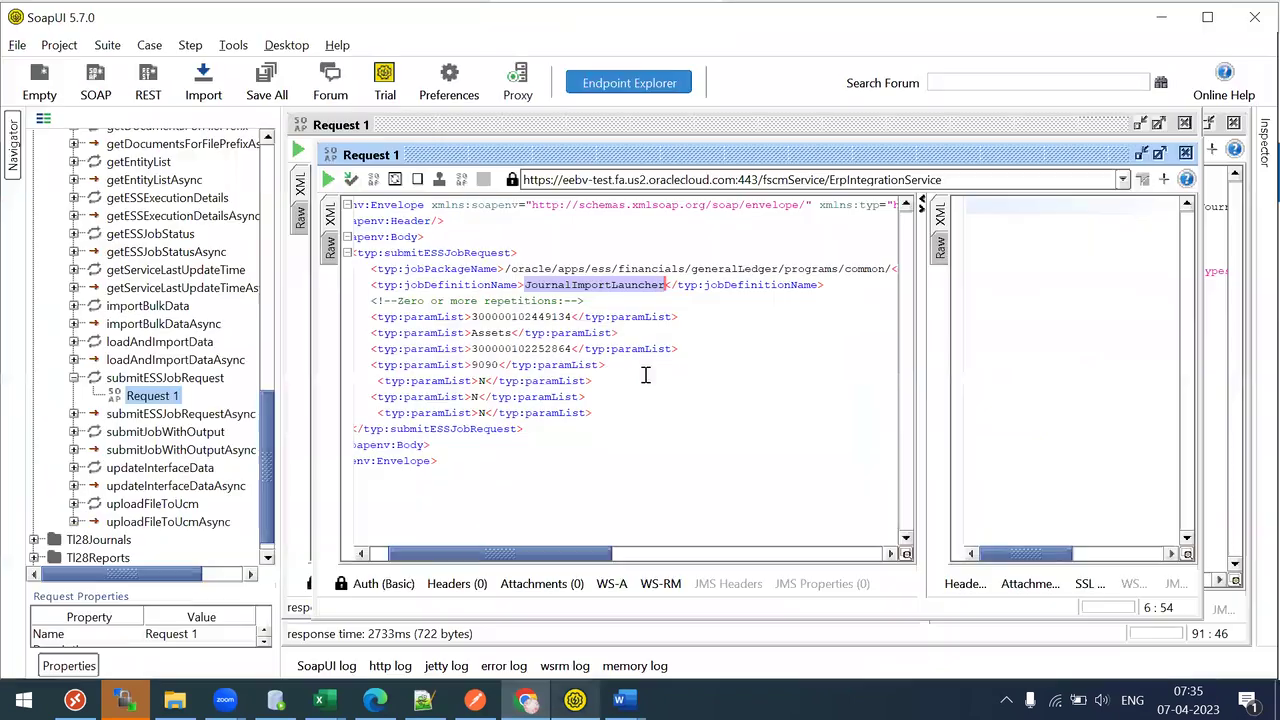
key(alt+Tab)
double_click(514, 318)
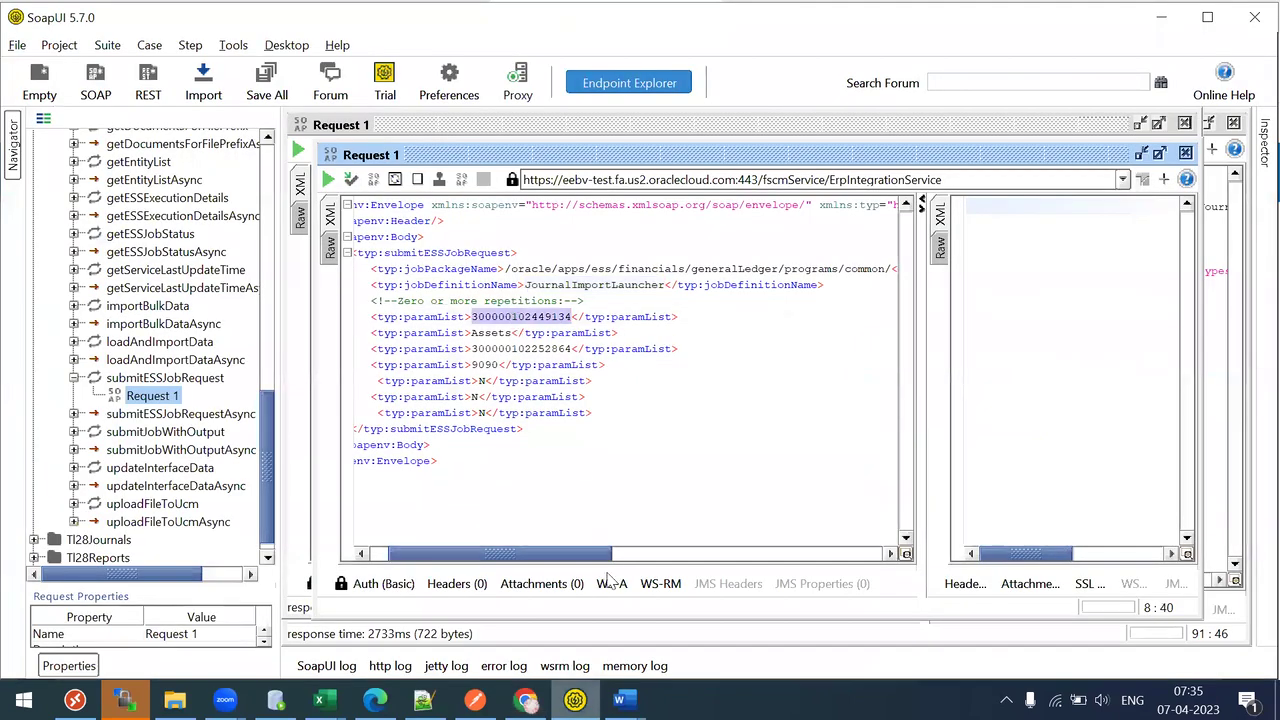
click(526, 700)
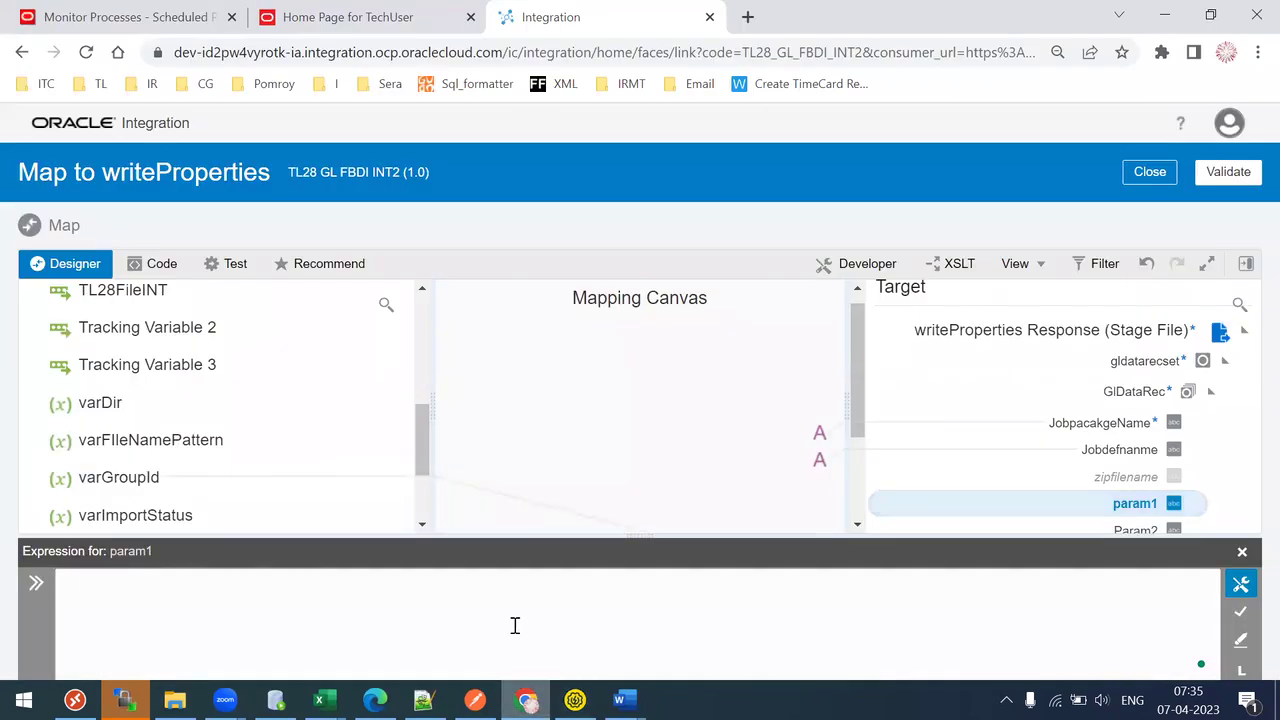
click(1240, 611)
click(1242, 552)
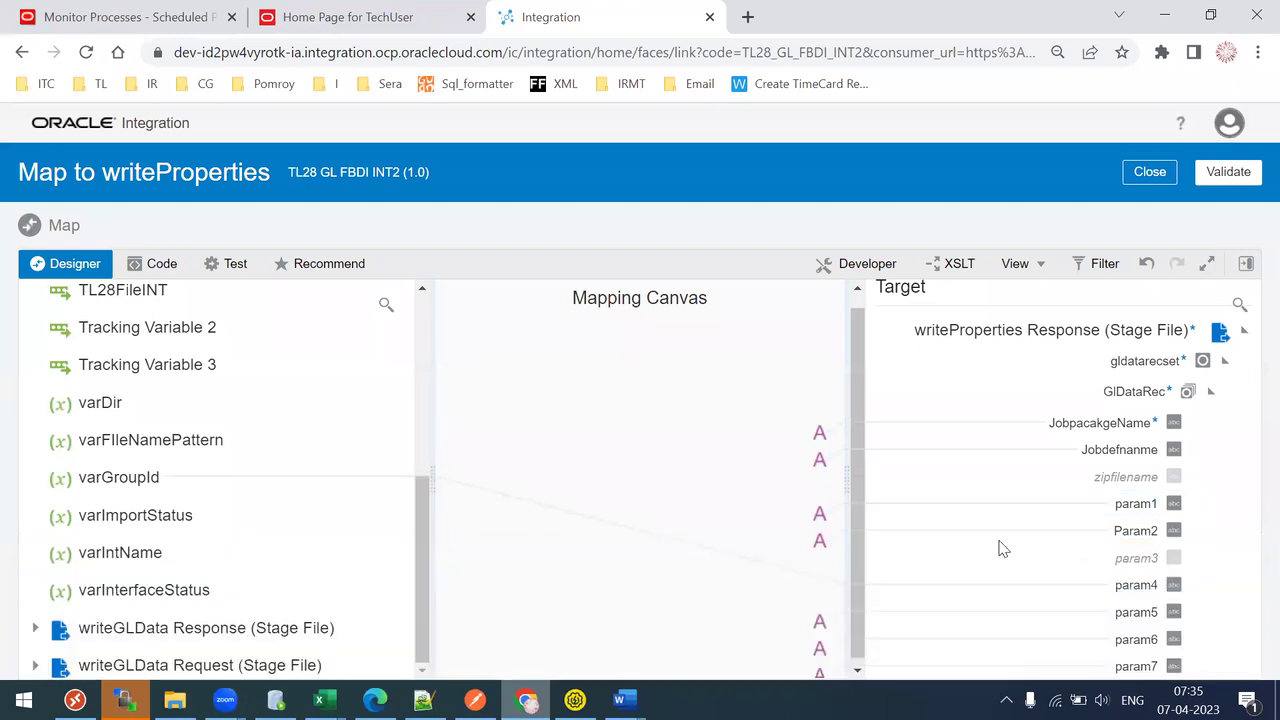
right_click(1122, 560)
click(1012, 425)
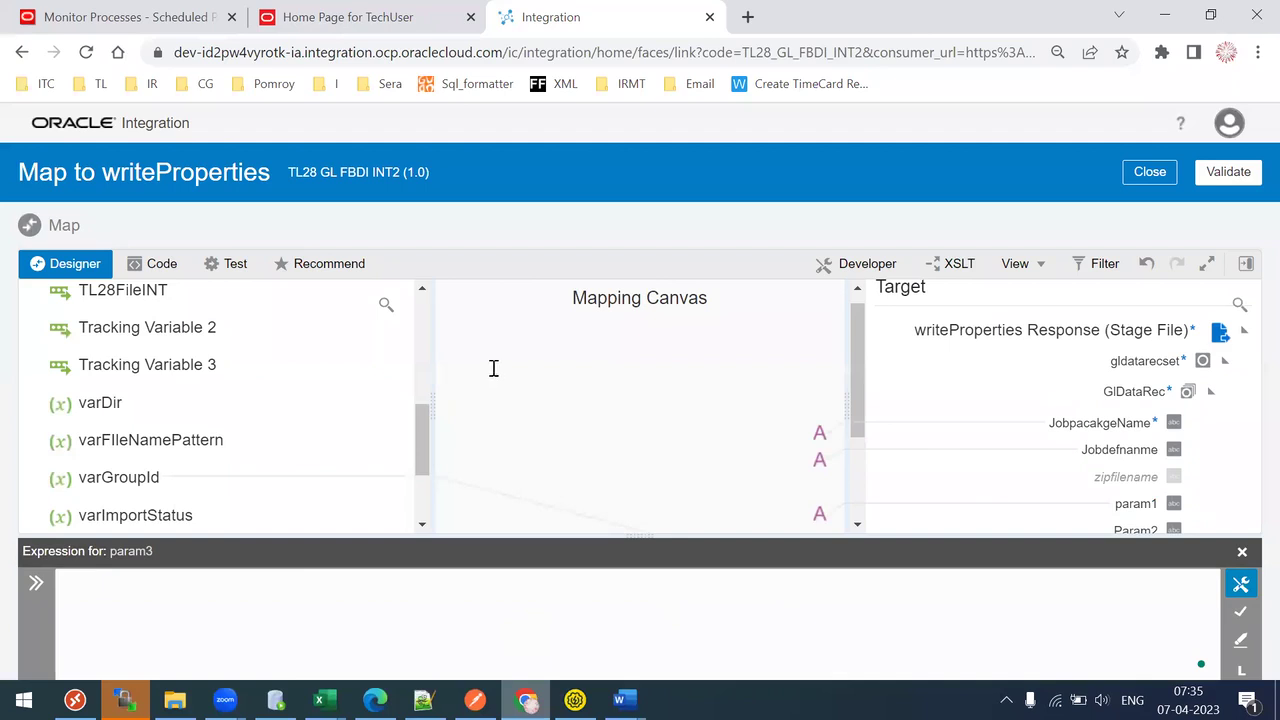
key(alt+Tab)
double_click(520, 348)
key(alt+Tab)
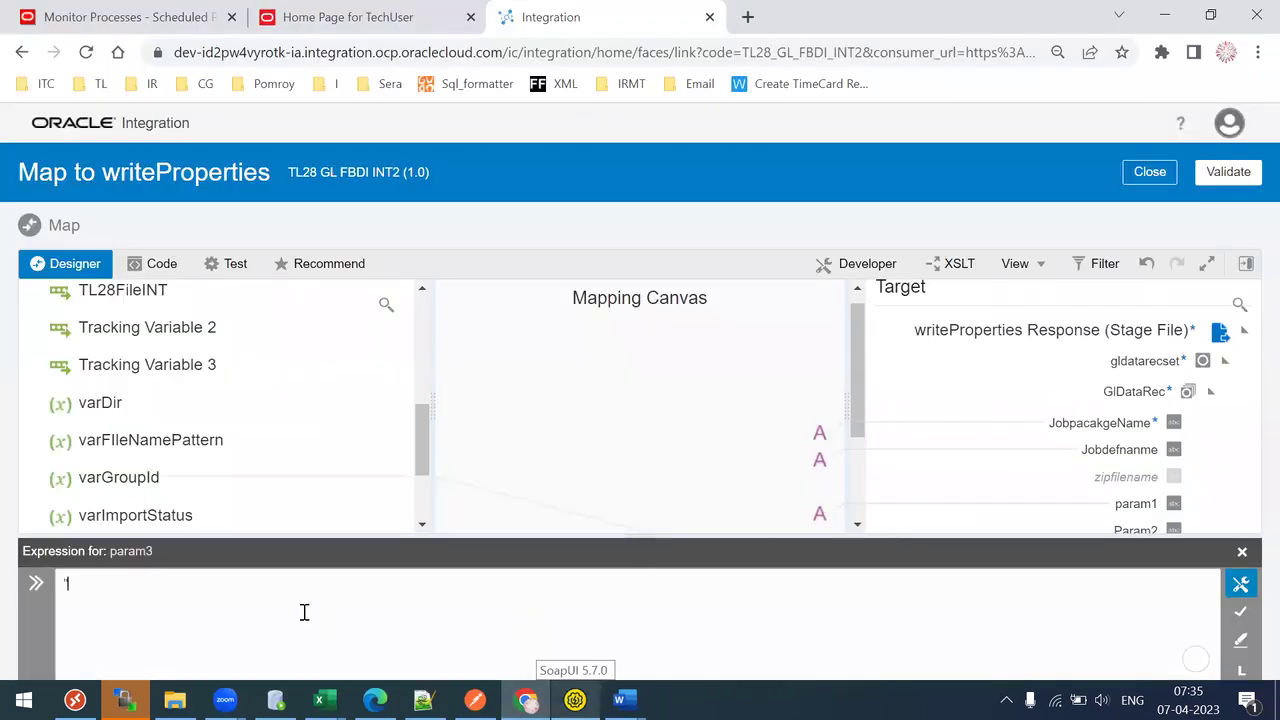
key(ctrl+v)
click(1236, 610)
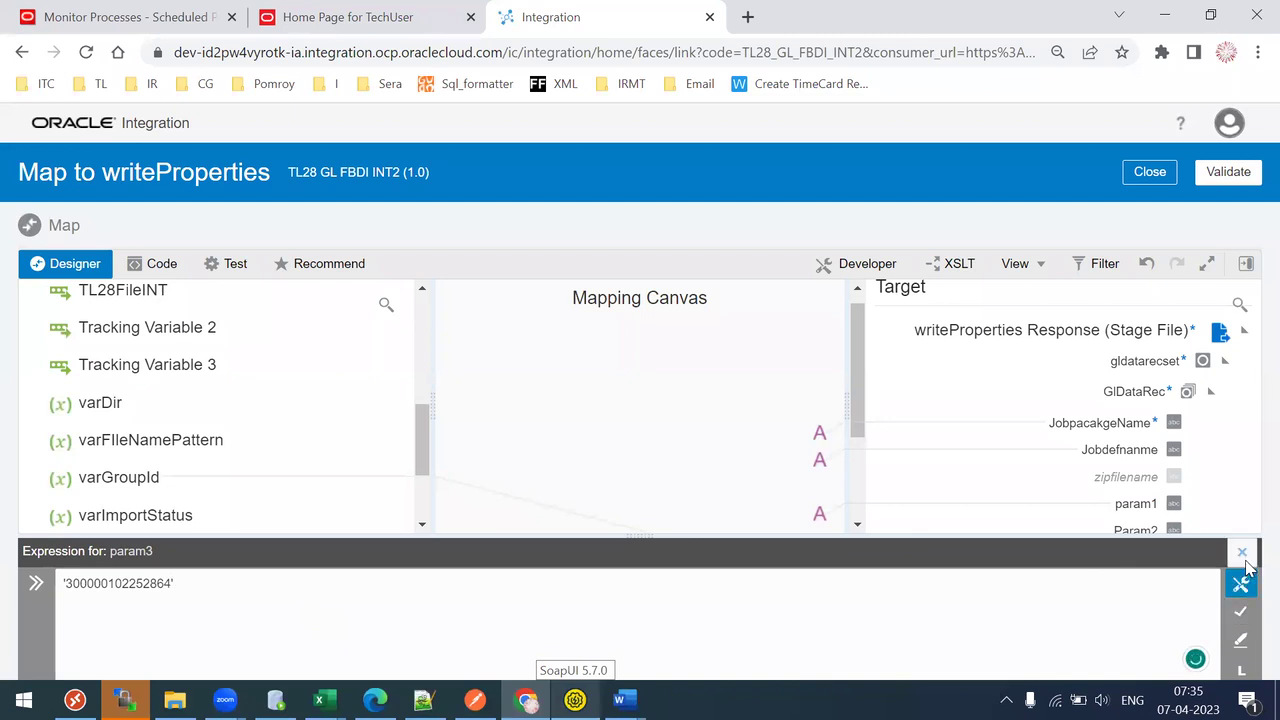
click(1242, 553)
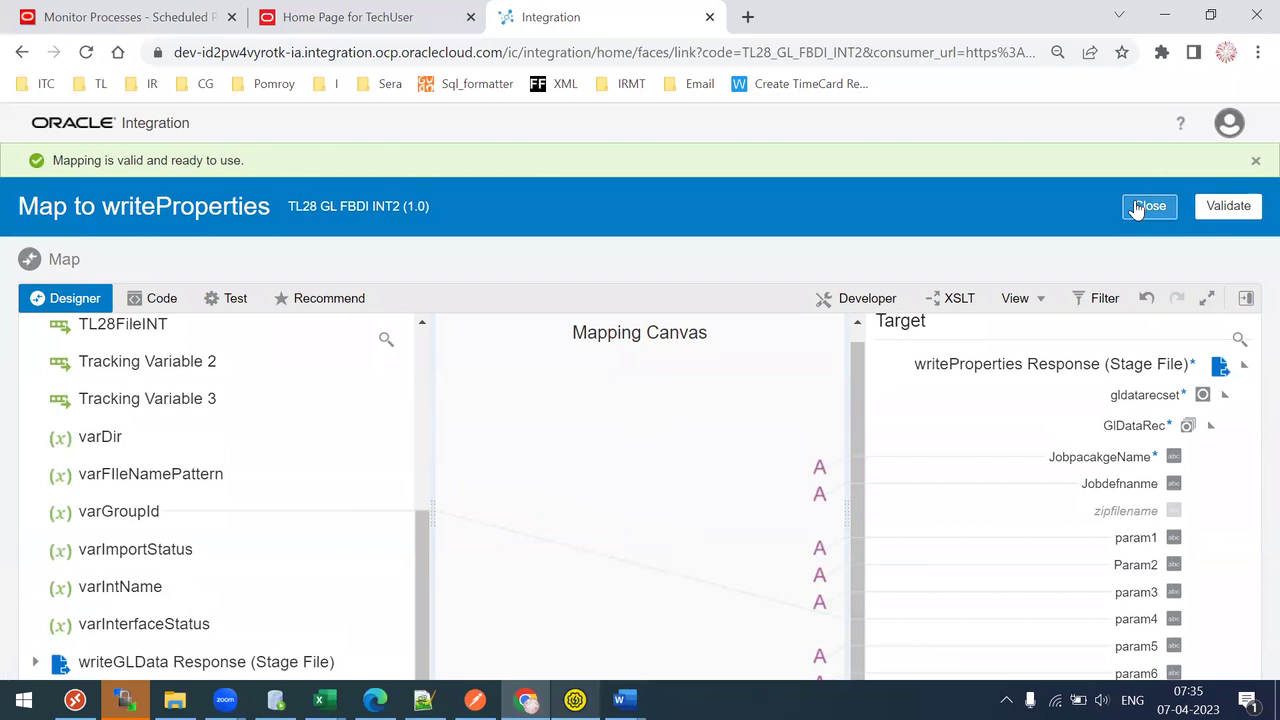
Close the validated writeProperties map and save the TL28 GL FBDI INT2 integration
click(1140, 206)
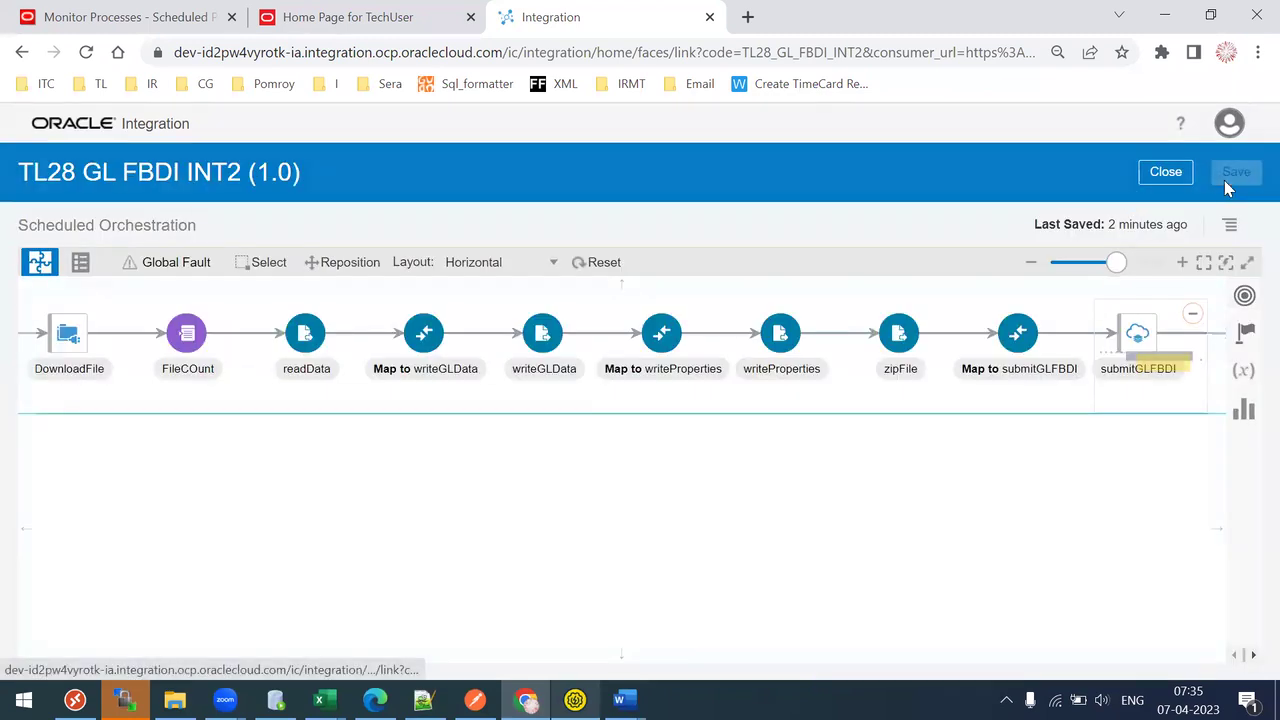
click(1224, 180)
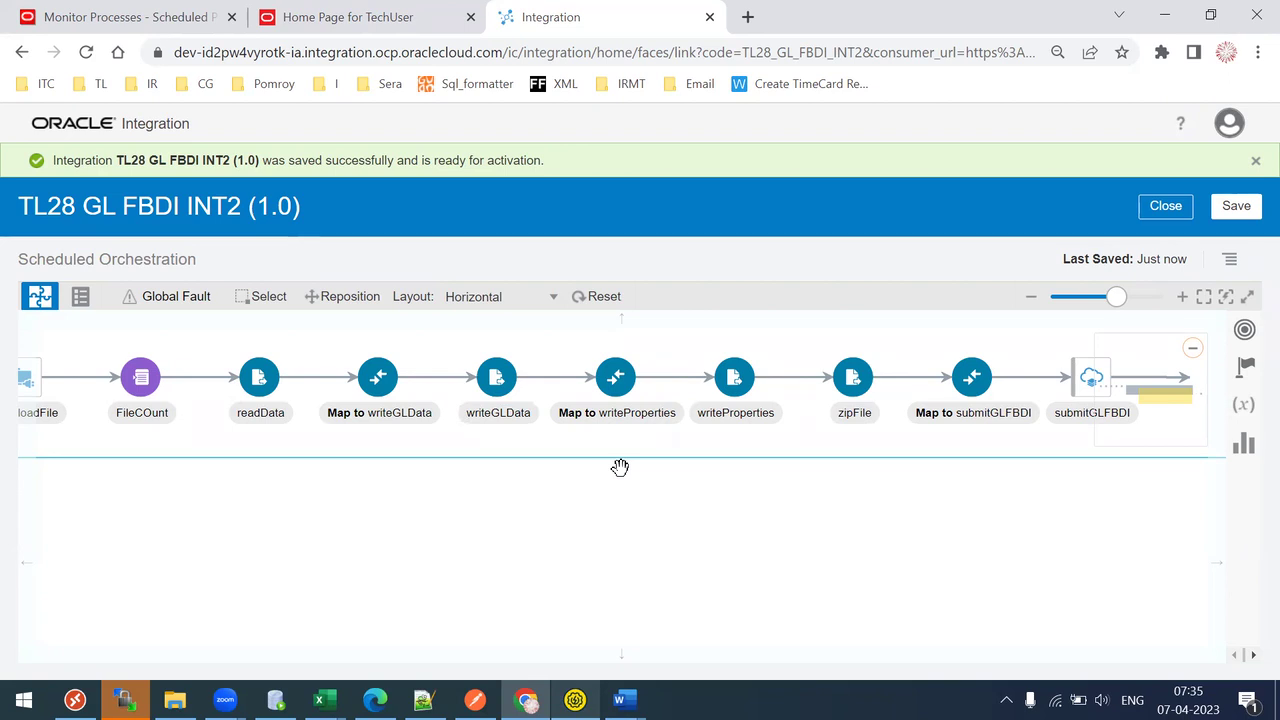
Review the writeGLData, writeProperties and zipFile actions, and inspect the details of process 8631531, Load Interface File for Import, in the scheduled processes
click(497, 385)
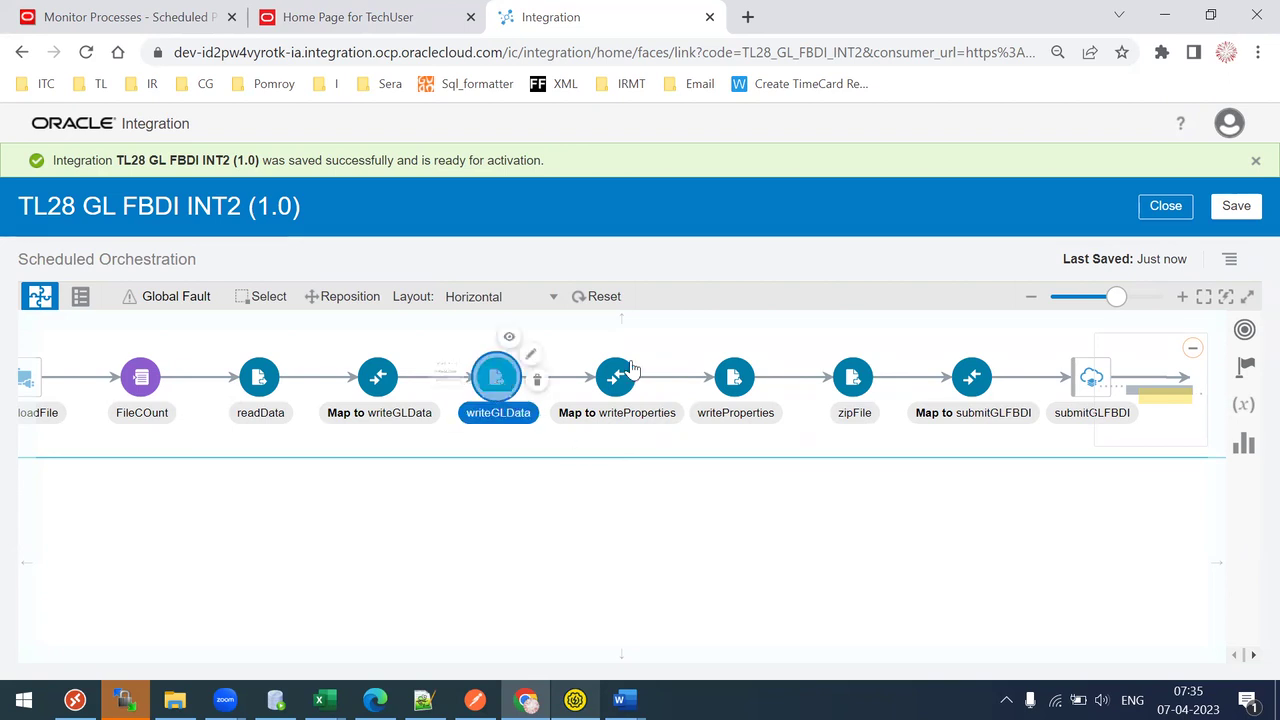
click(731, 383)
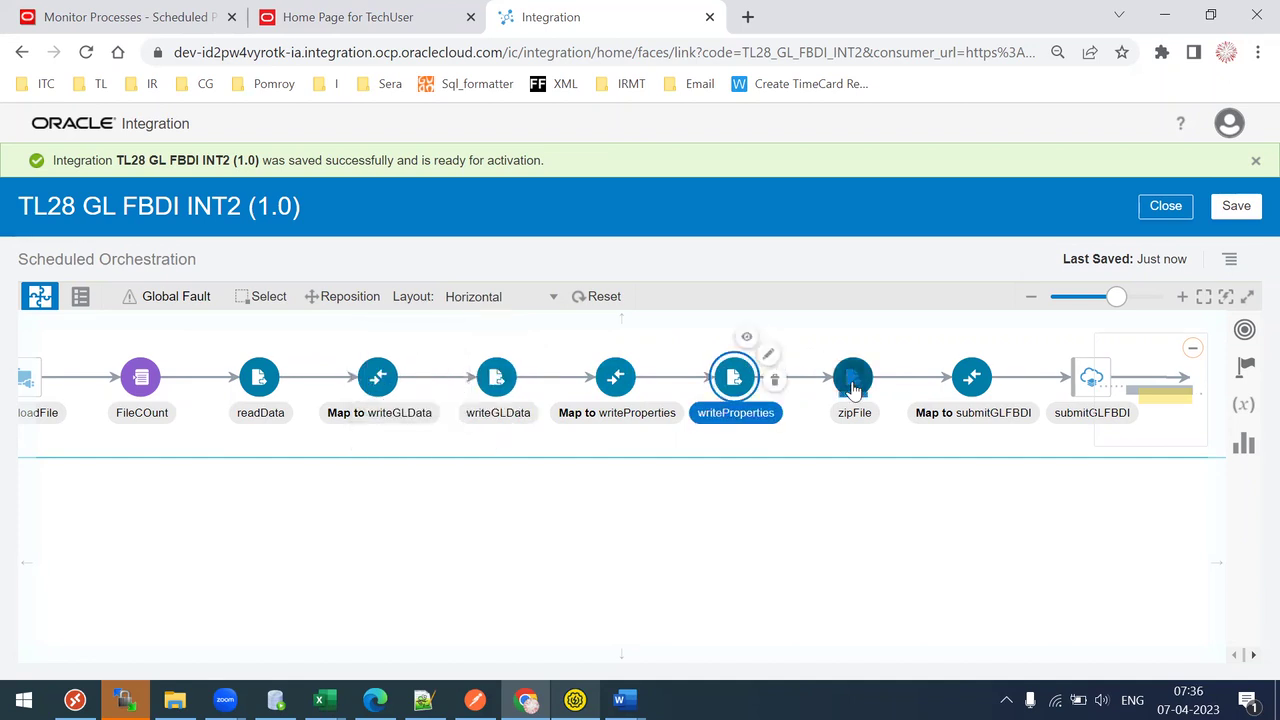
click(852, 386)
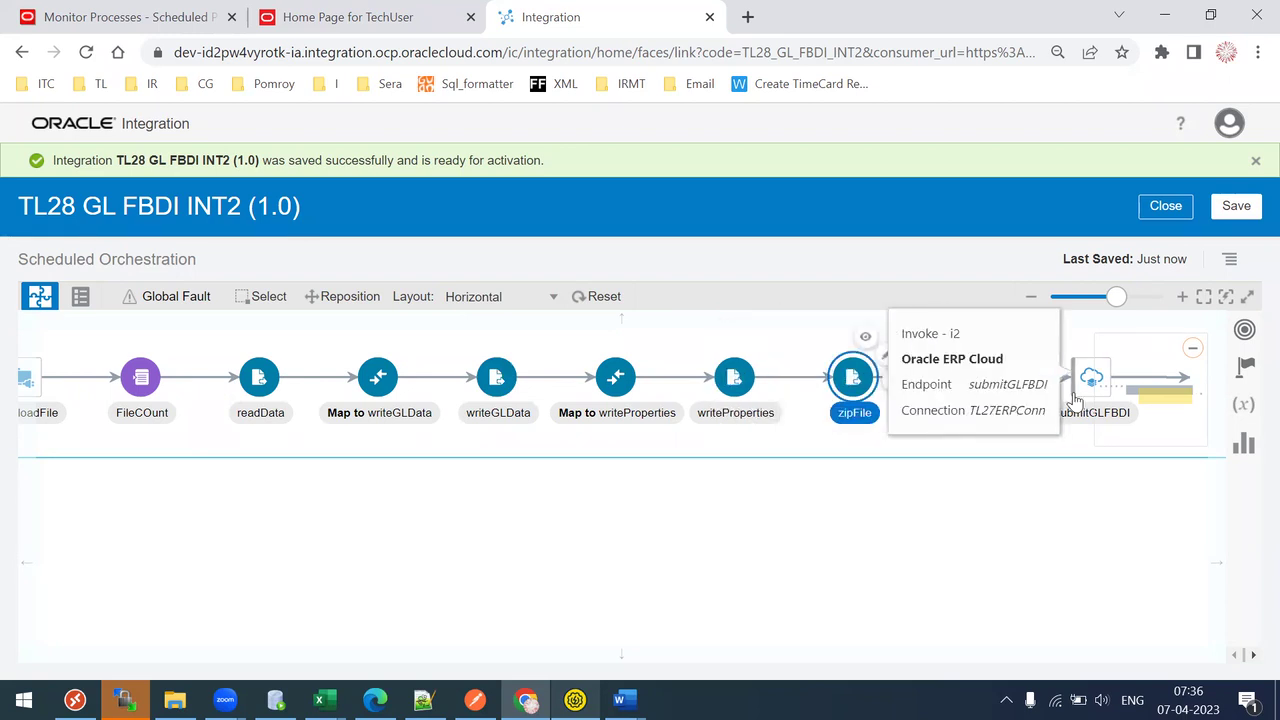
click(90, 10)
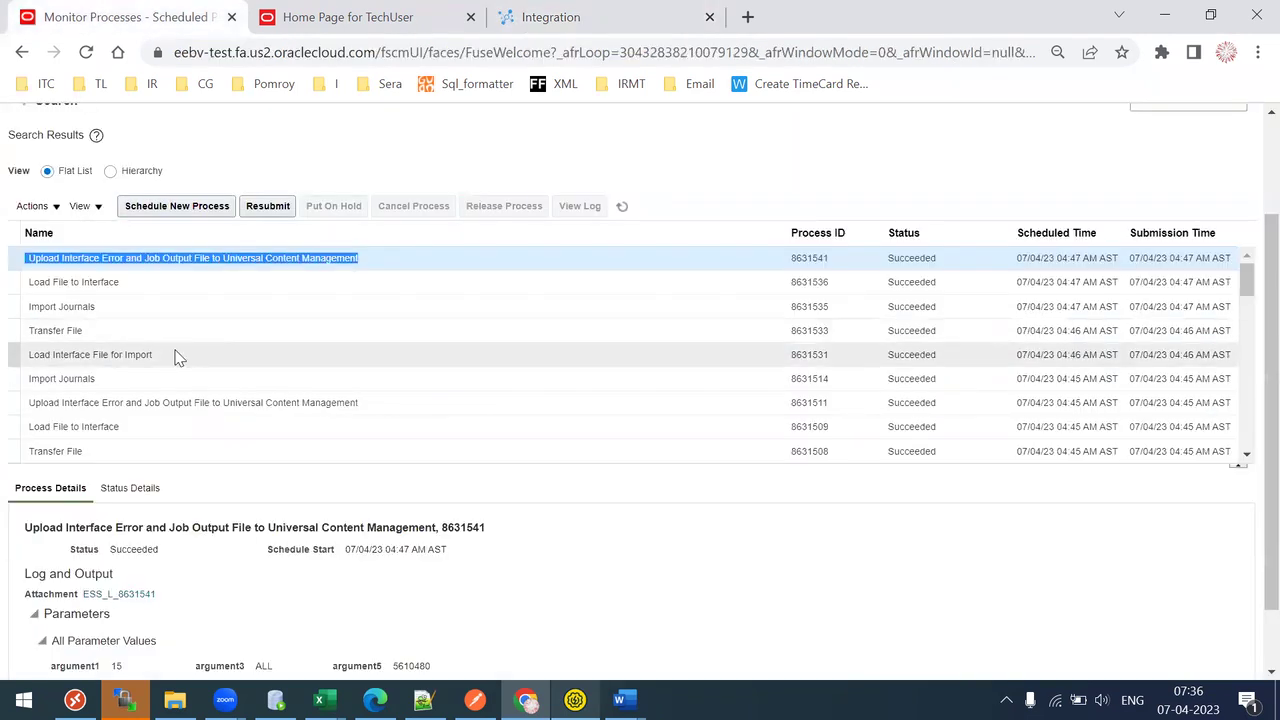
click(176, 355)
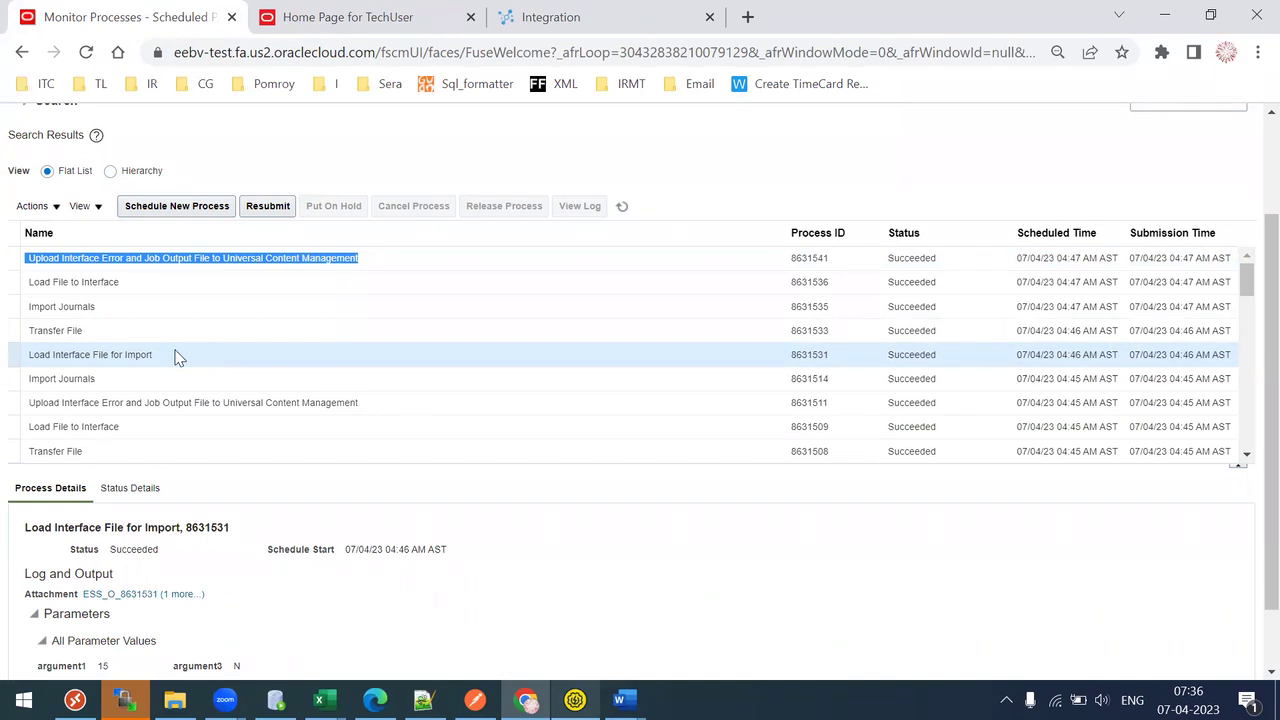
Review the latest Upload Interface Error and Job Output File process, the WebCenter Content search results, and the integration's writeProperties and zipFile actions
click(158, 257)
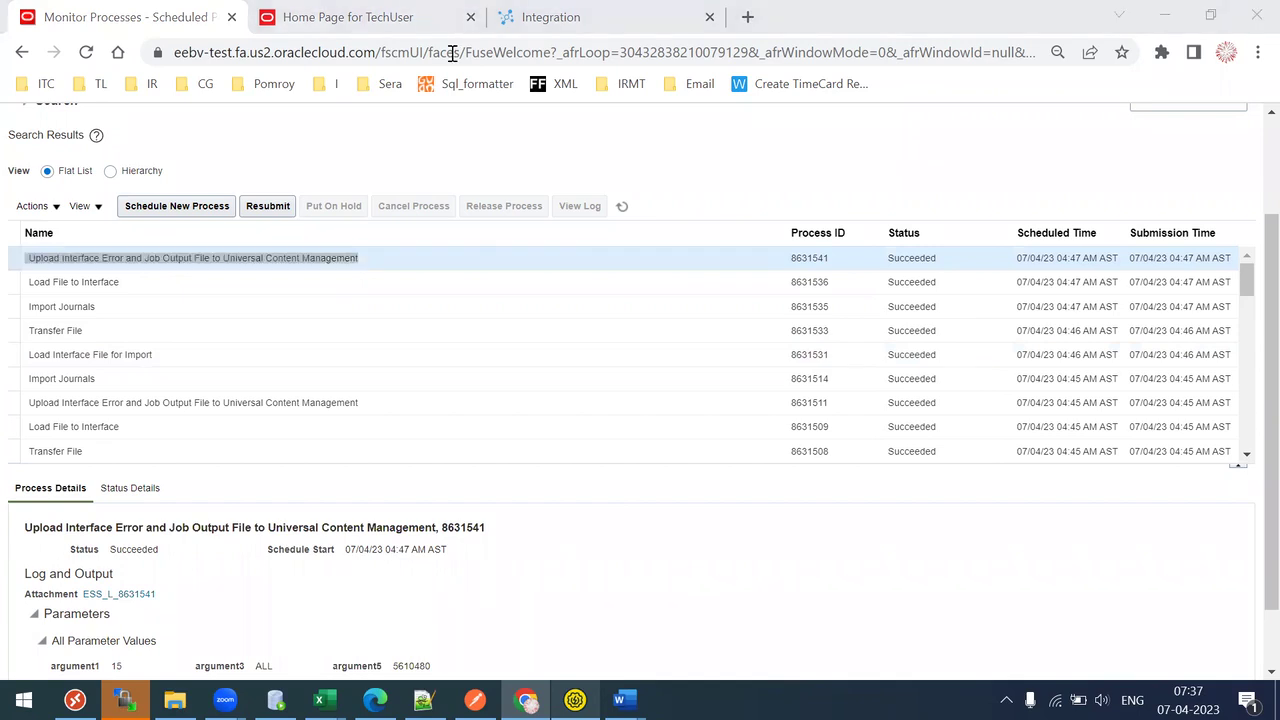
click(428, 33)
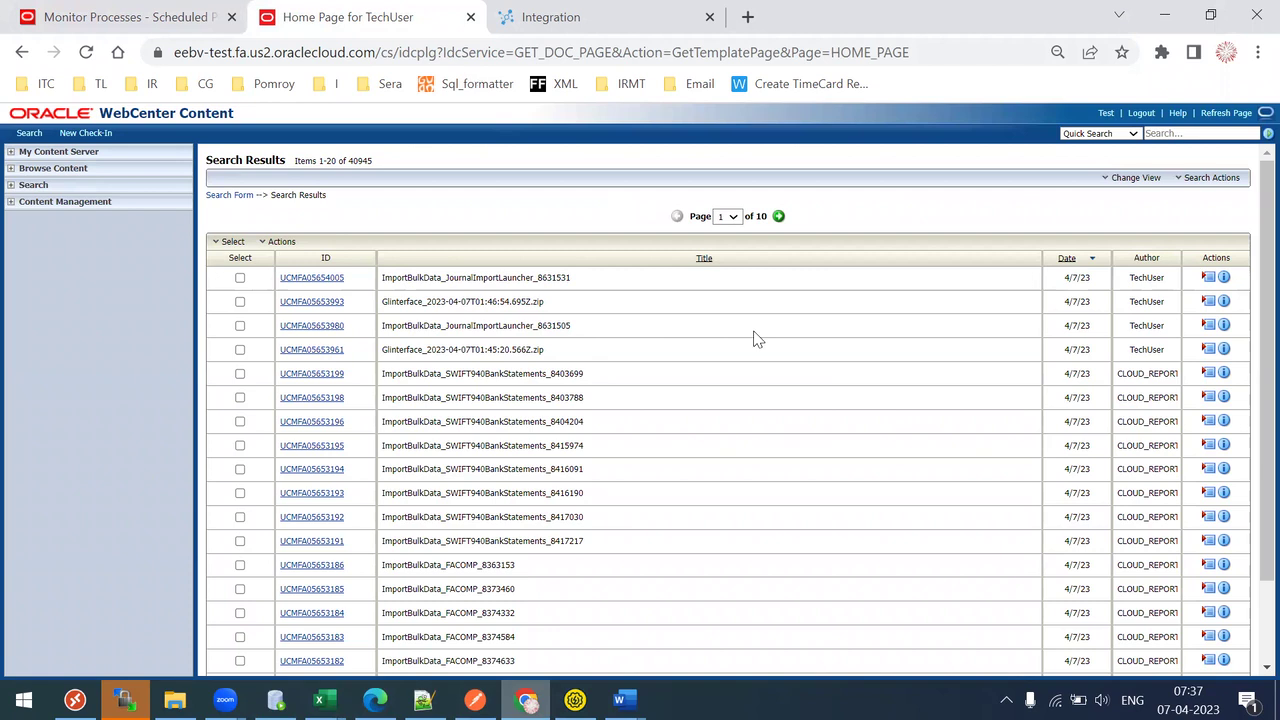
key(ctrl+Tab)
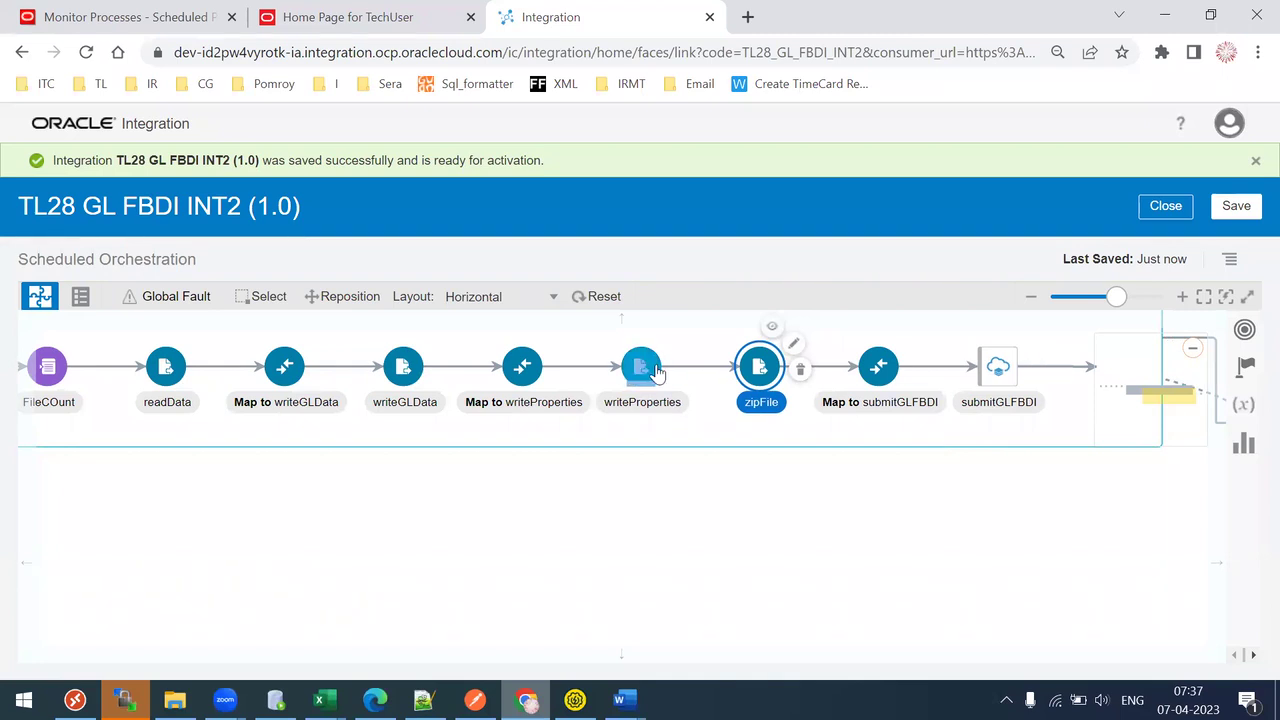
mouse_move(657, 372)
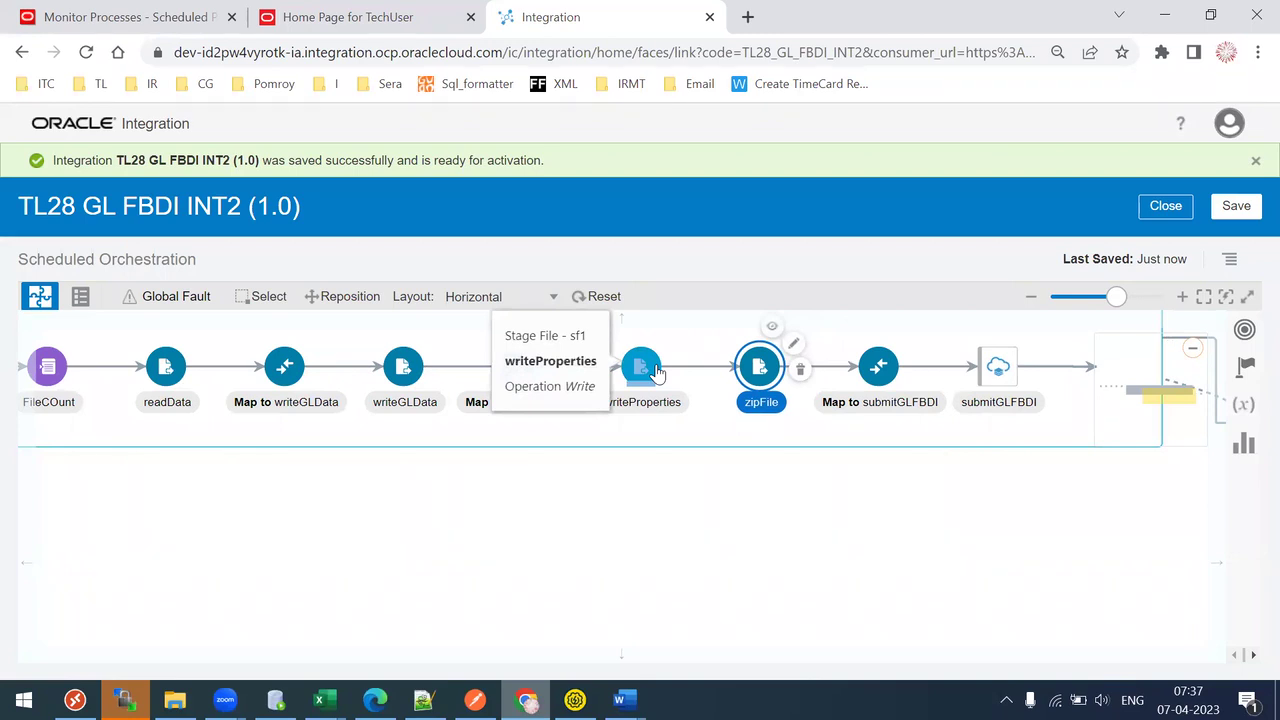
mouse_move(757, 368)
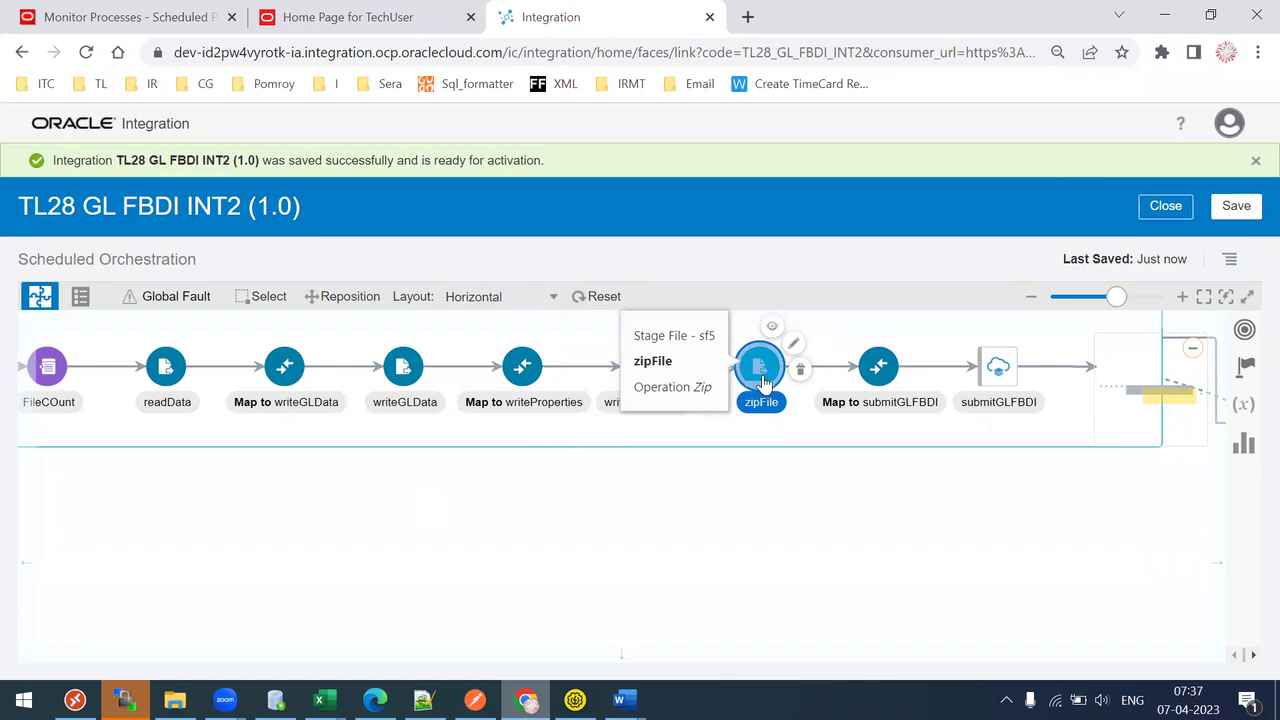
Close the TL28 GL FBDI INT2 integration and activate it with tracing enabled and the payload included
click(1165, 206)
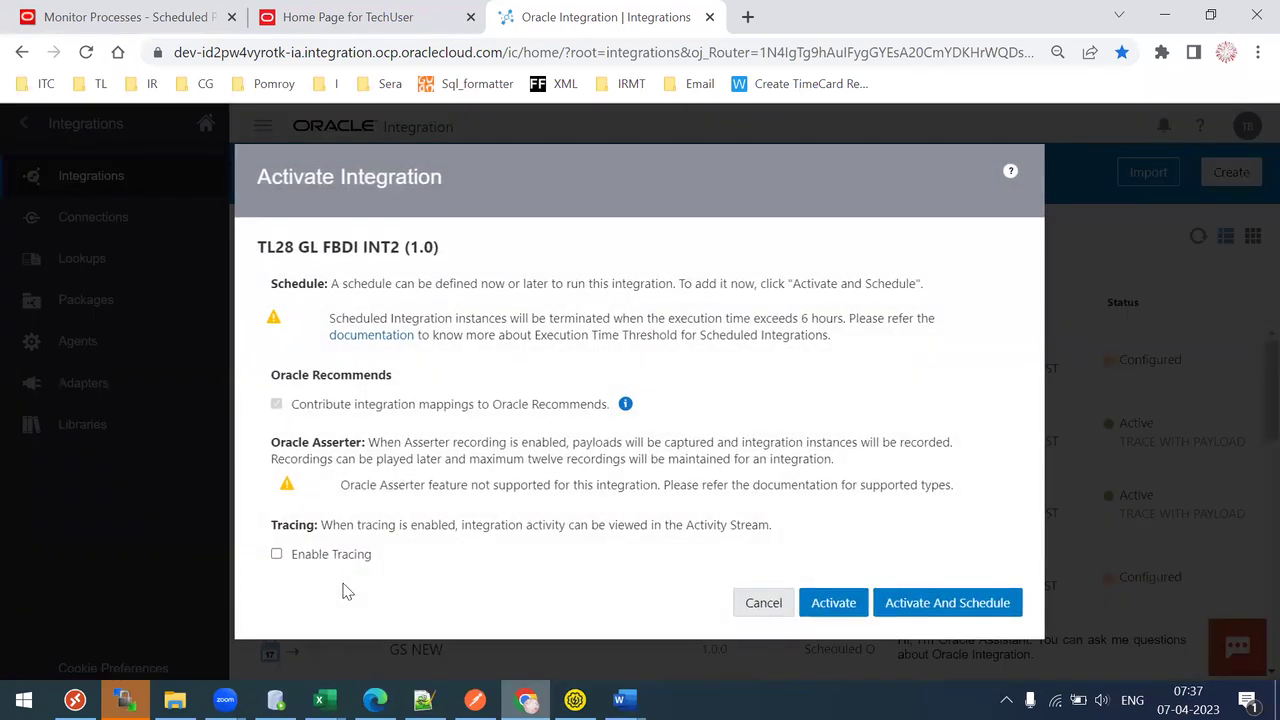
click(276, 553)
click(294, 583)
scroll(294, 583, down, 1)
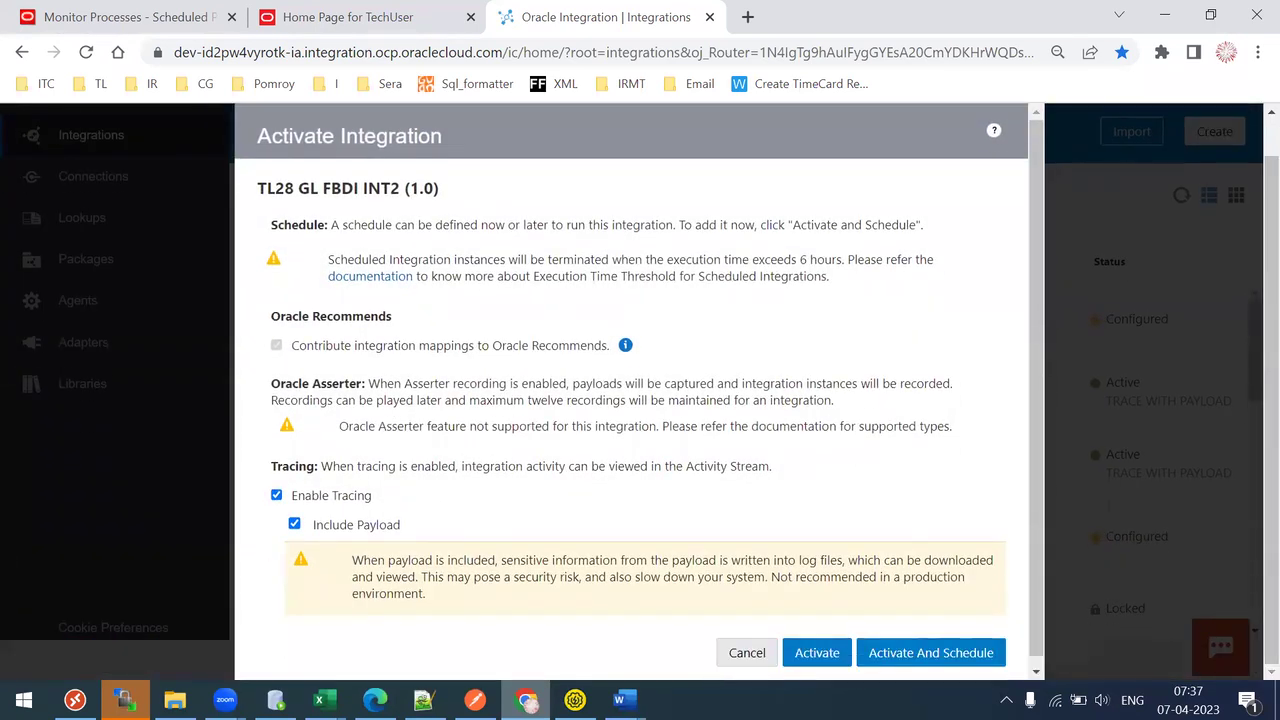
click(817, 653)
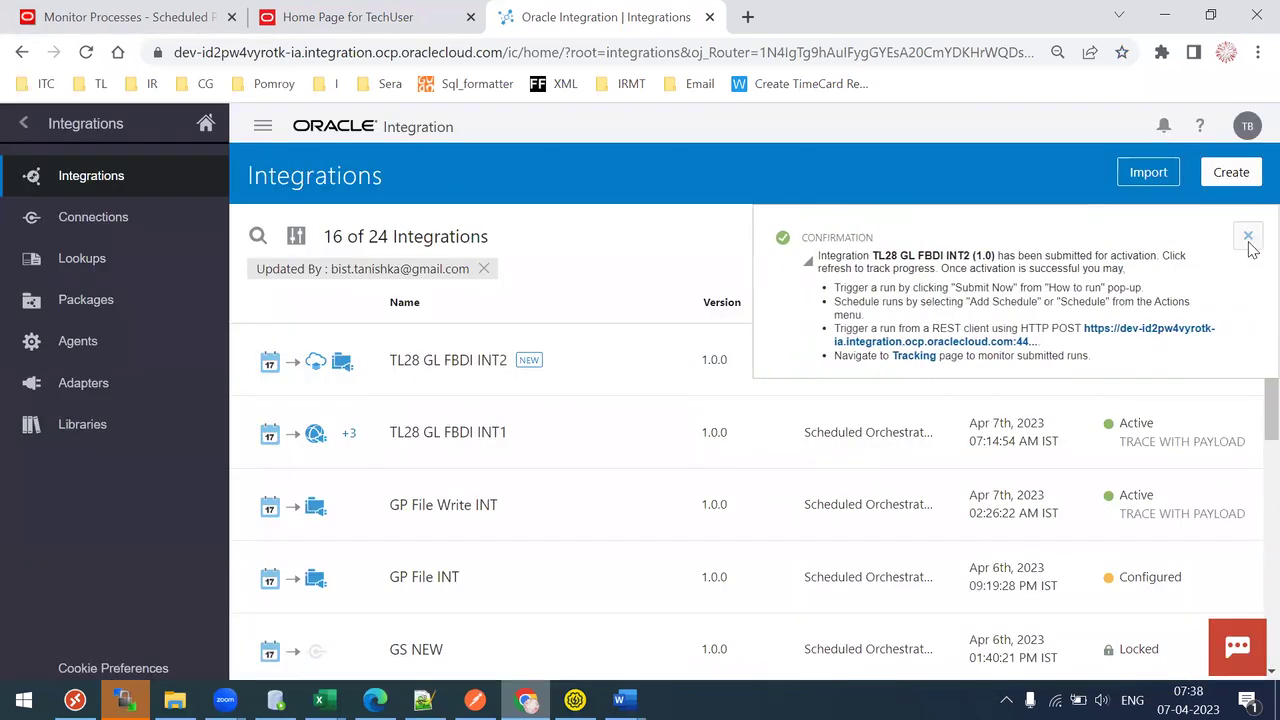
Dismiss the activation confirmation and refresh the integrations list to check the activation status of TL28 GL FBDI INT2
click(1249, 242)
click(1197, 238)
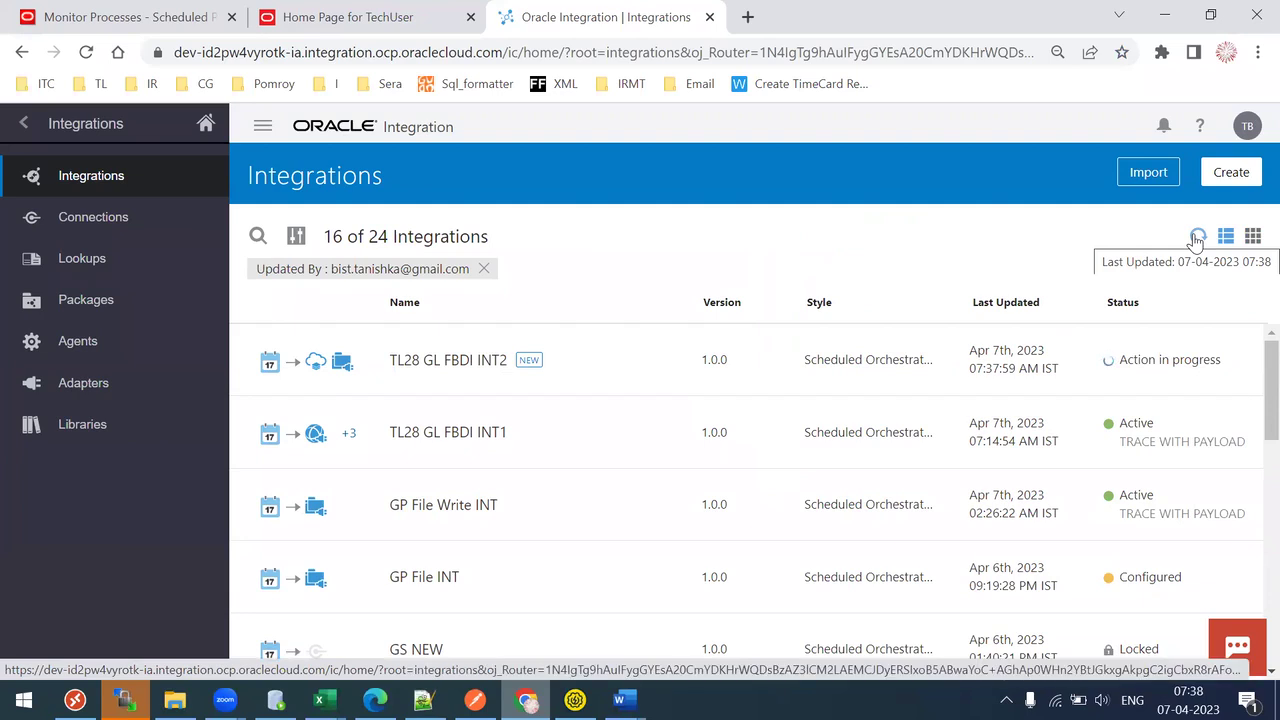
click(1196, 238)
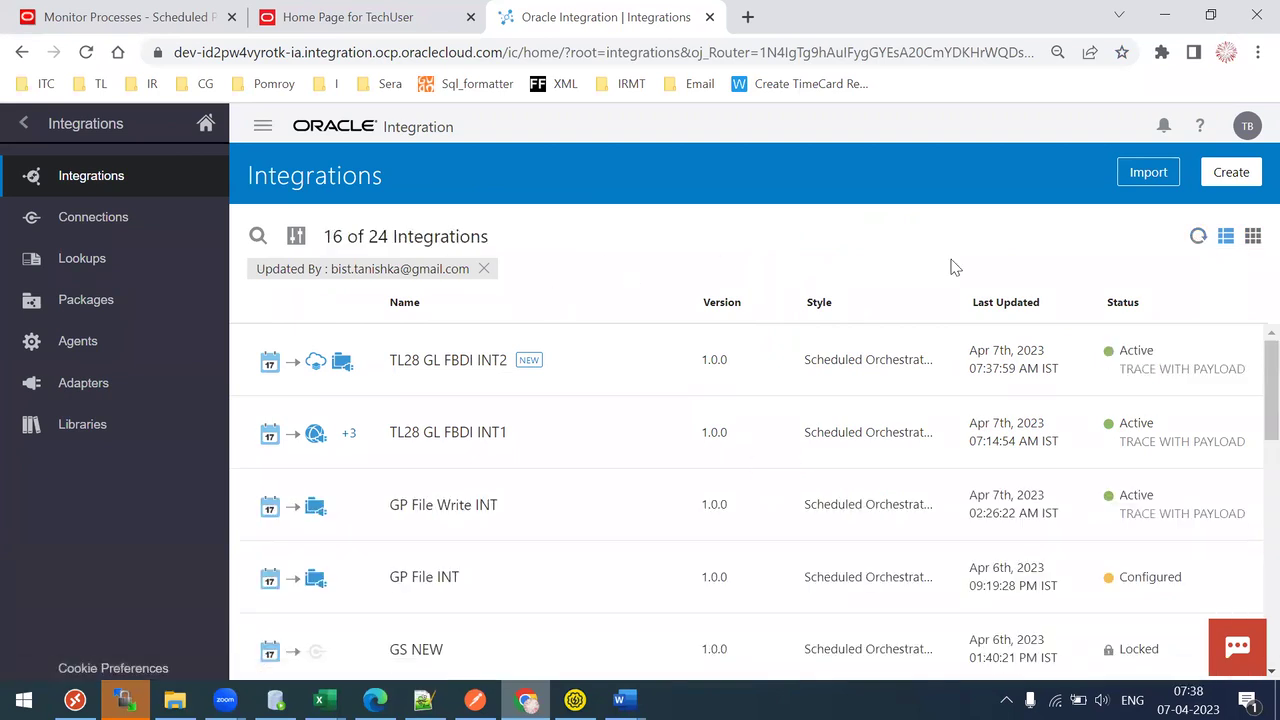
Start a new integration in the App Driven Orchestration style
click(1231, 178)
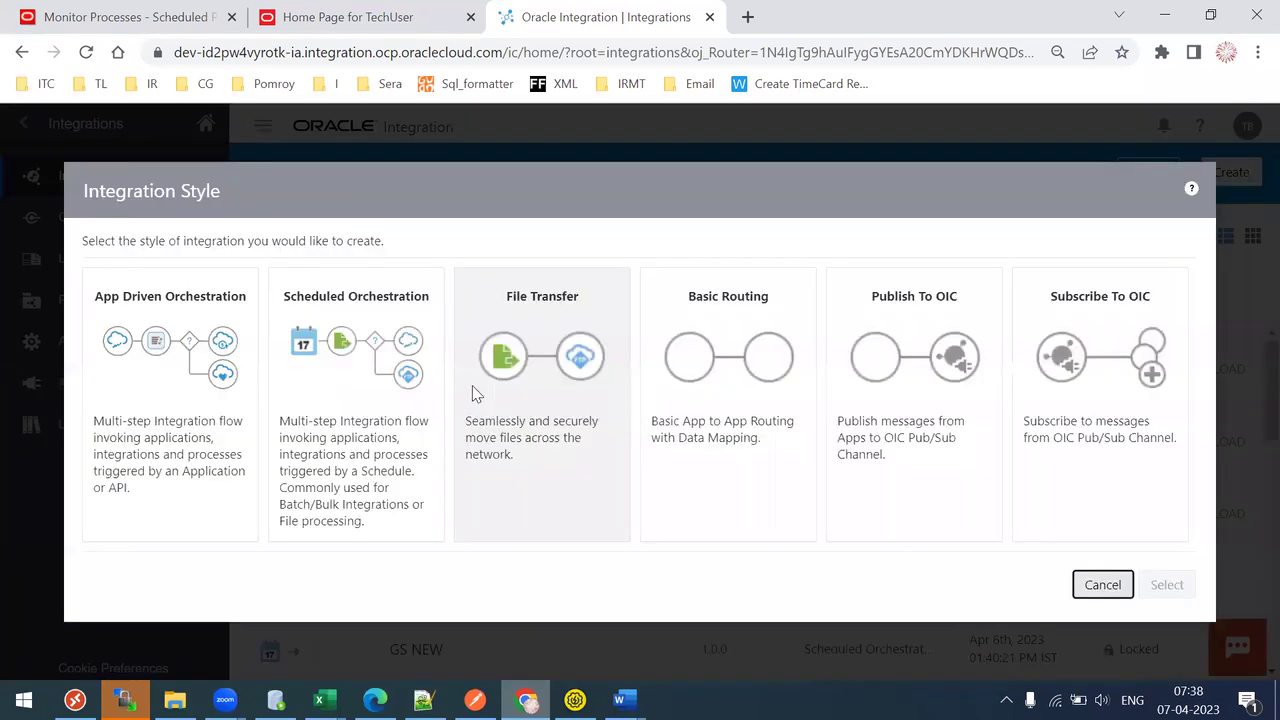
click(190, 372)
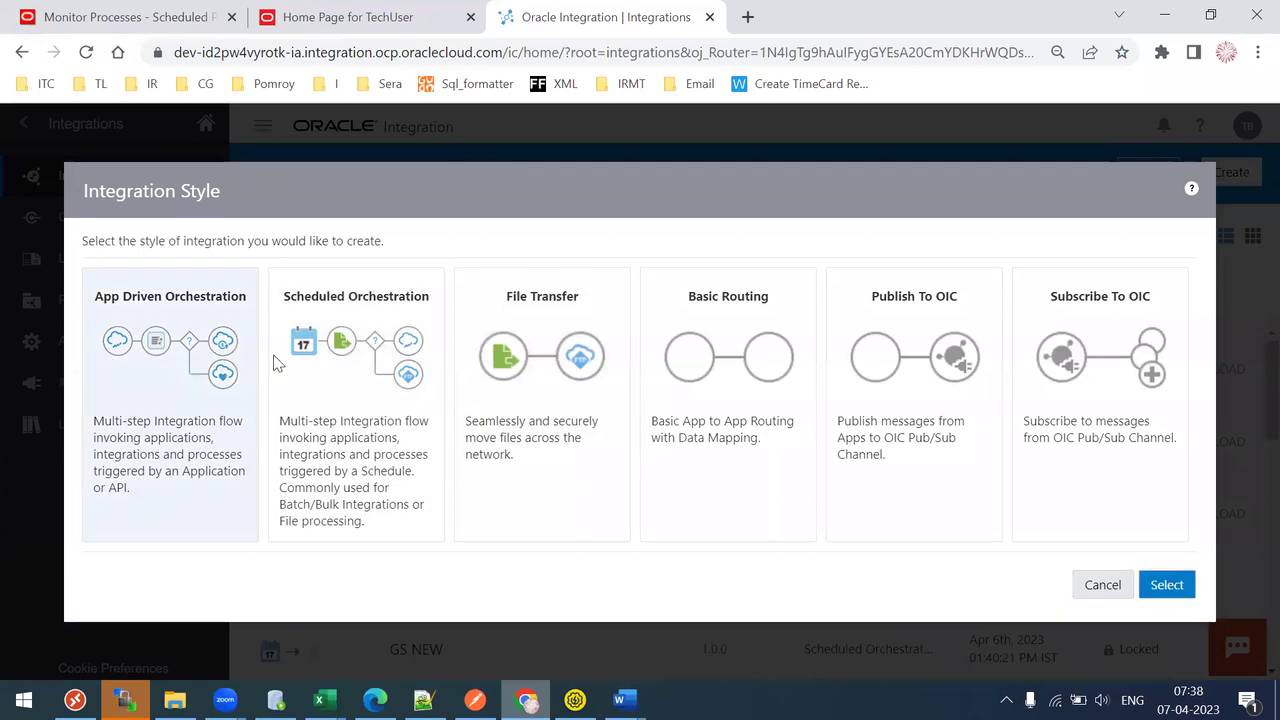
click(1170, 586)
Name the new integration Tl28 GL CALL BACK, create it, and save it
click(505, 325)
text(G)
key(BackSpace)
text(Tl28 )
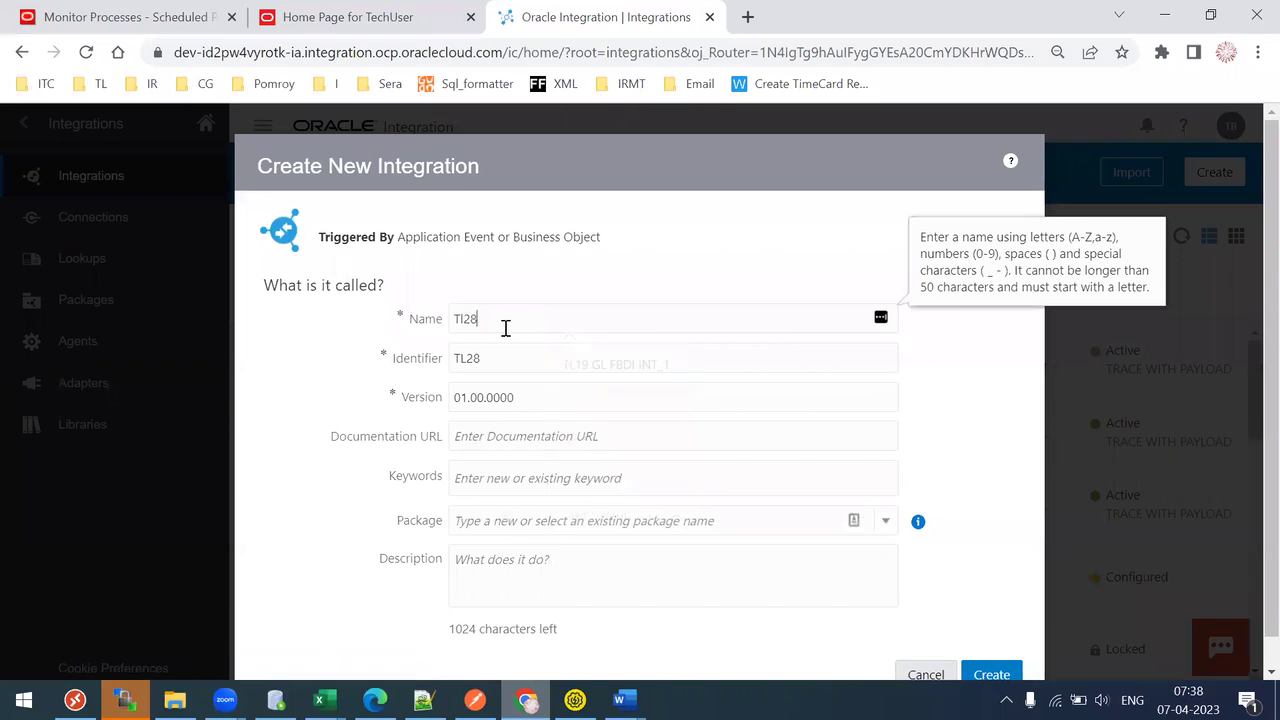
text(GL CALL ABCK)
key(BackSpace)
key(BackSpace)
key(BackSpace)
key(BackSpace)
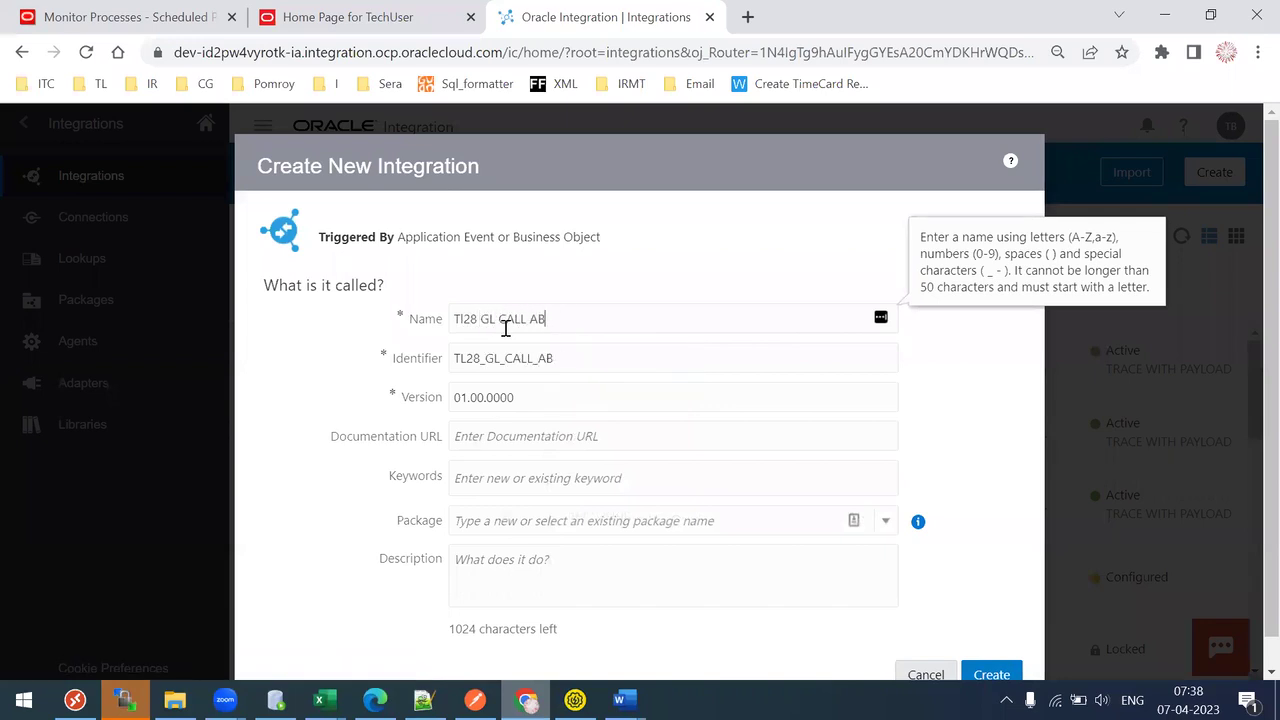
text(BACK)
key(Return)
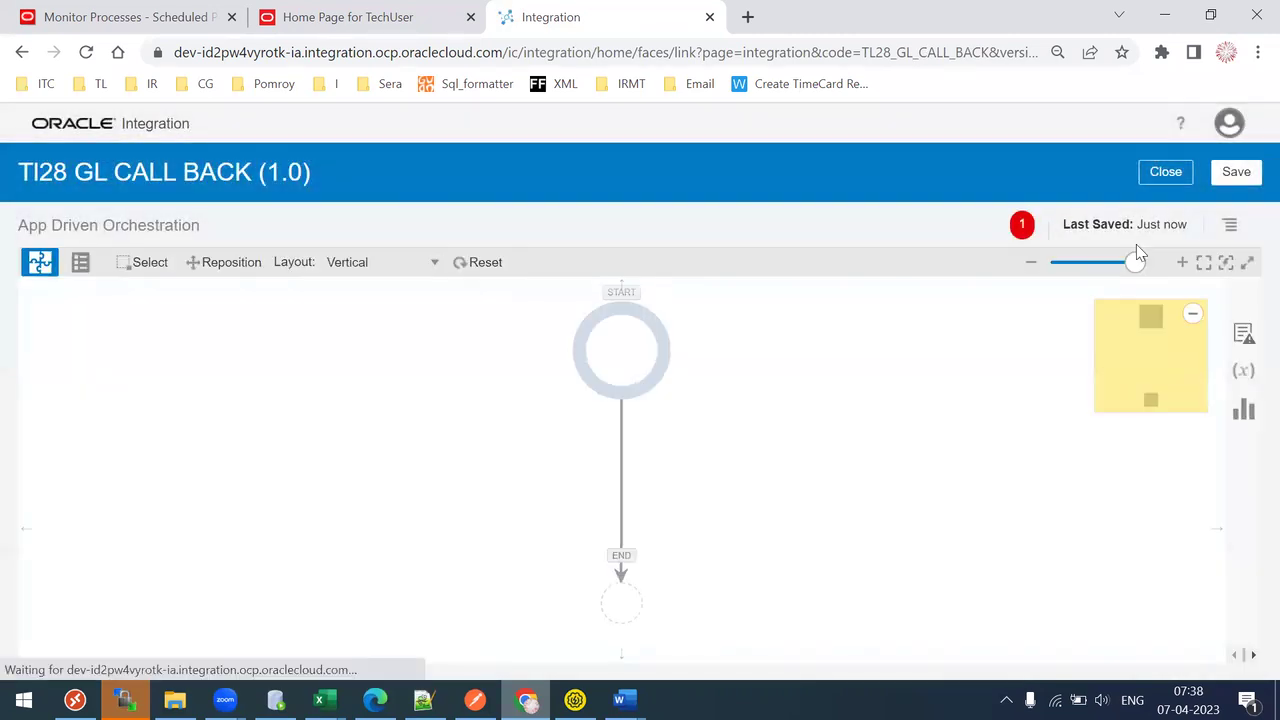
click(1237, 172)
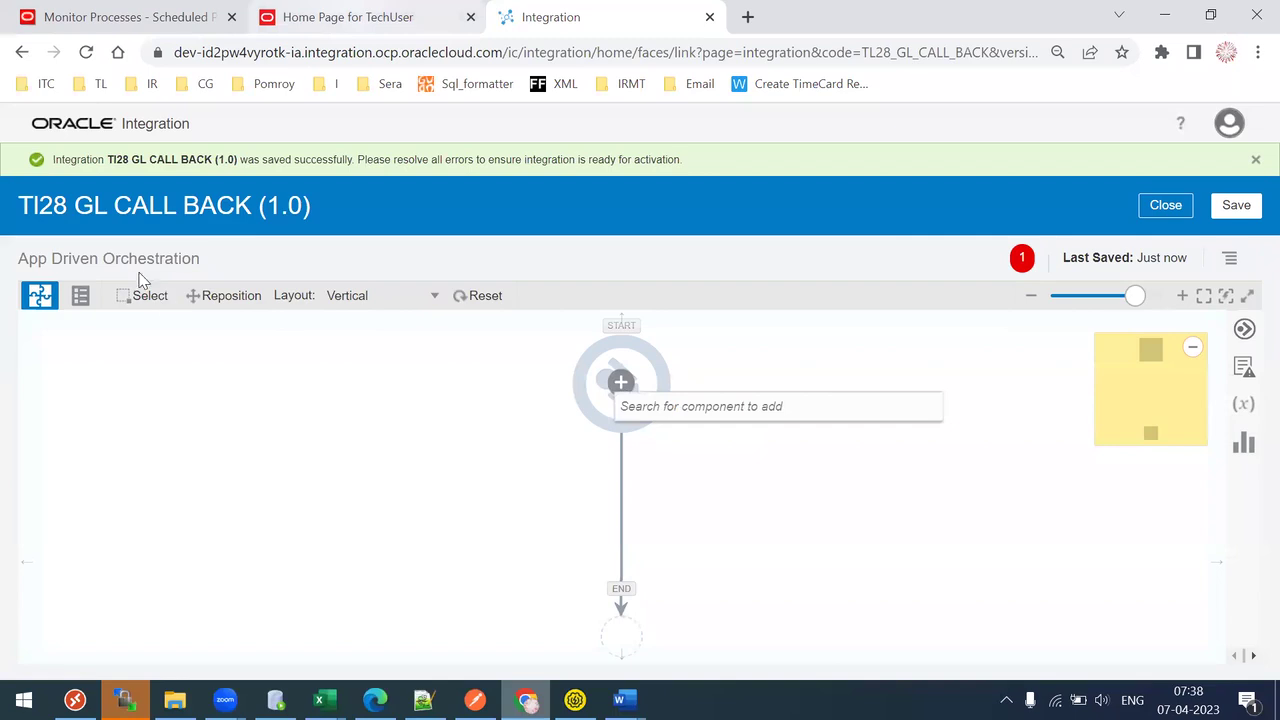
Look up the Upload Interface Error and Job Output File to Universal Content Management process in the scheduled processes
click(360, 16)
key(ctrl+shift+Tab)
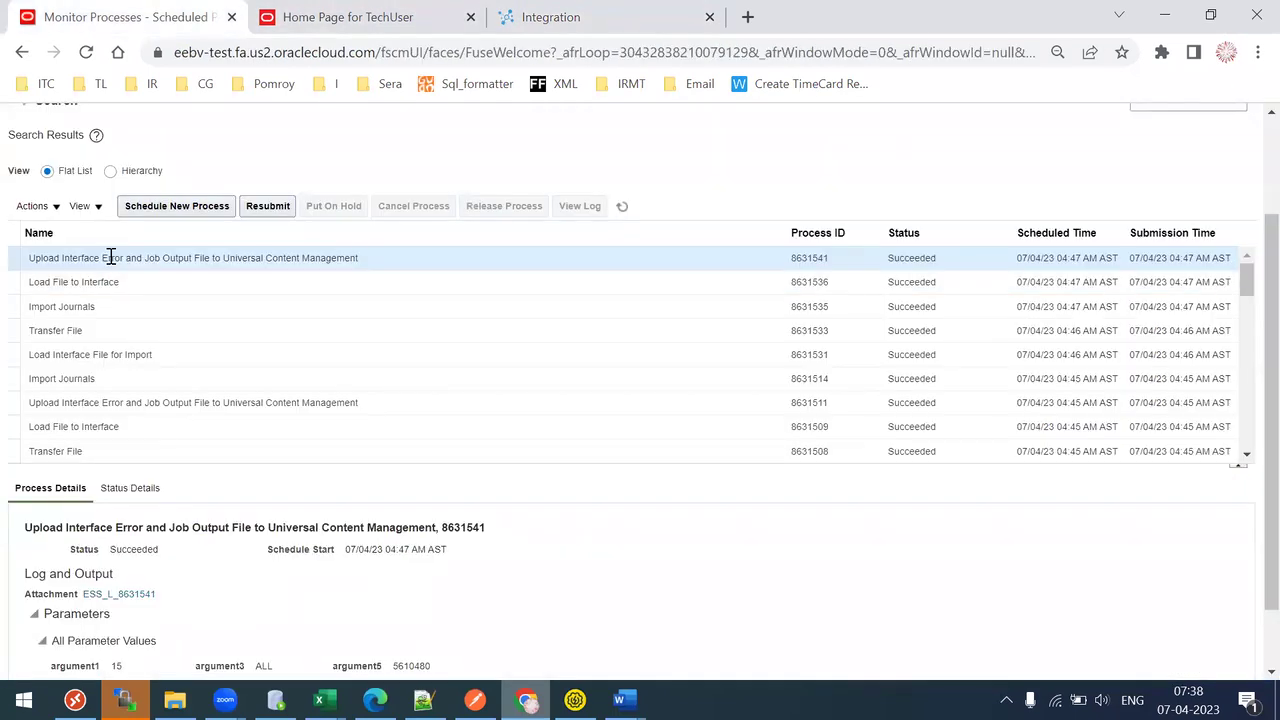
drag(68, 257, 312, 254)
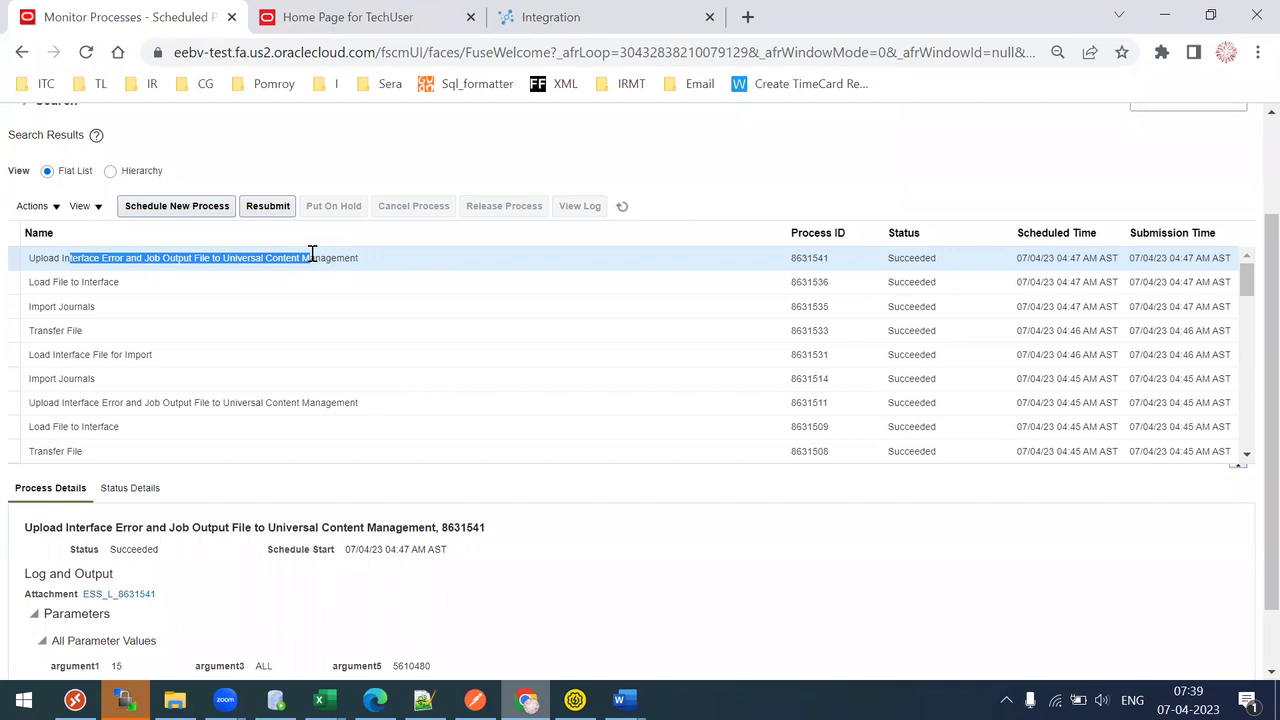
Add the Oracle ERP Cloud connection as the start trigger of the Tl28 GL CALL BACK integration
click(585, 14)
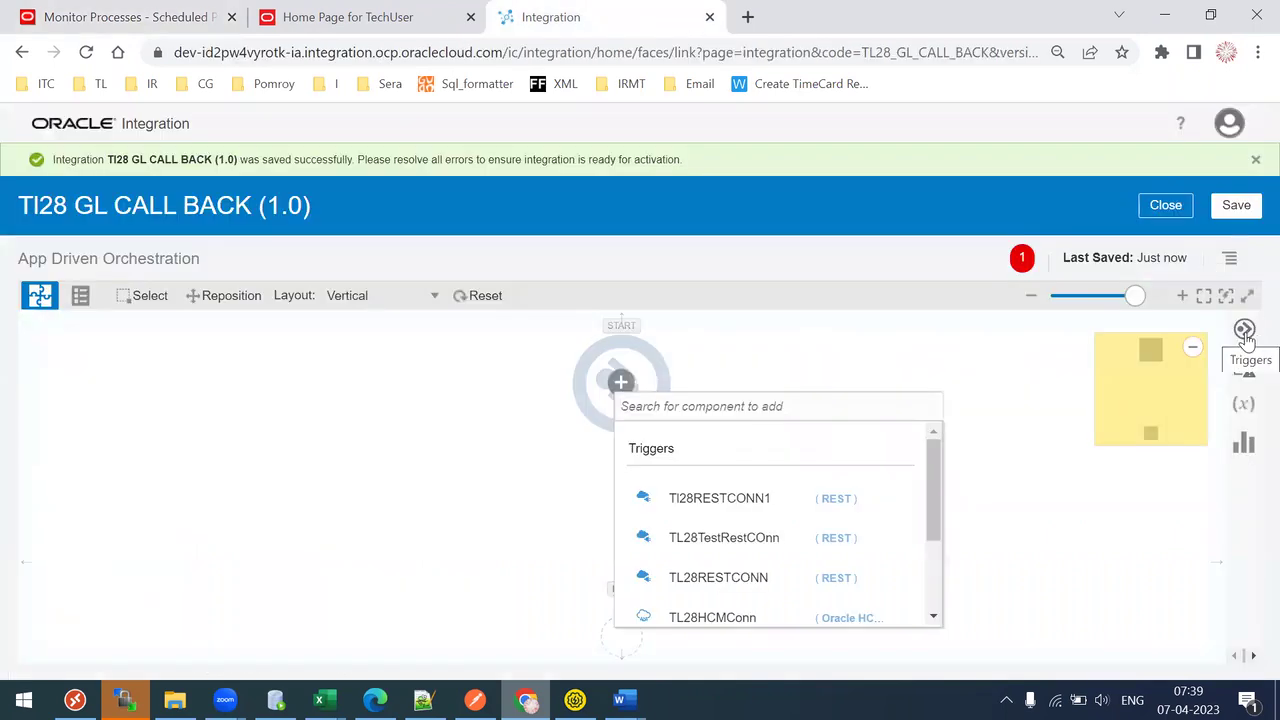
double_click(54, 258)
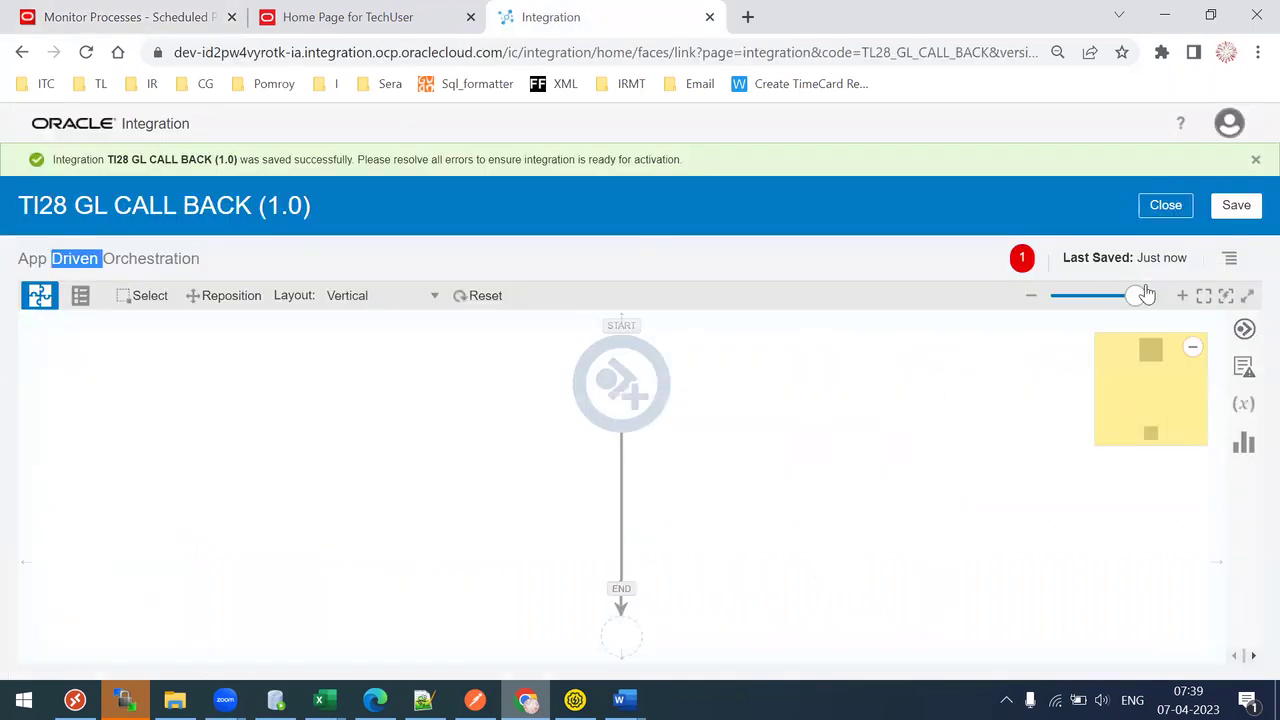
click(1245, 333)
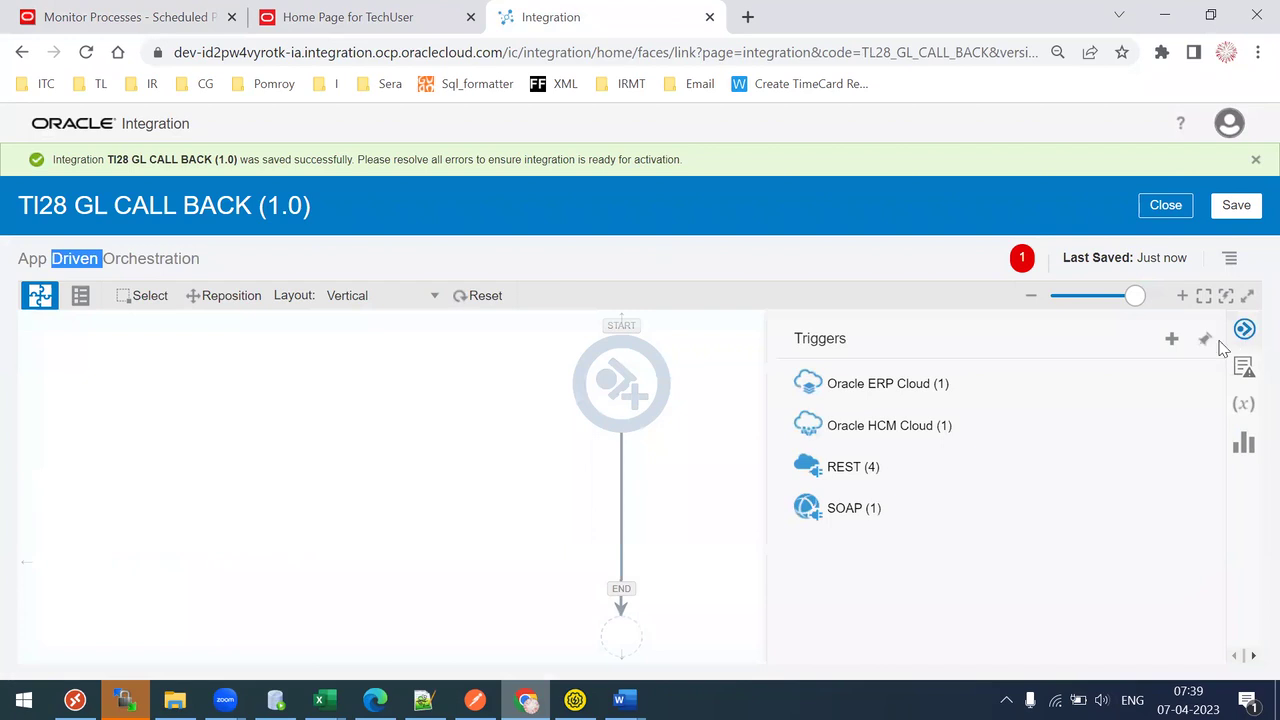
click(943, 384)
drag(840, 432, 588, 363)
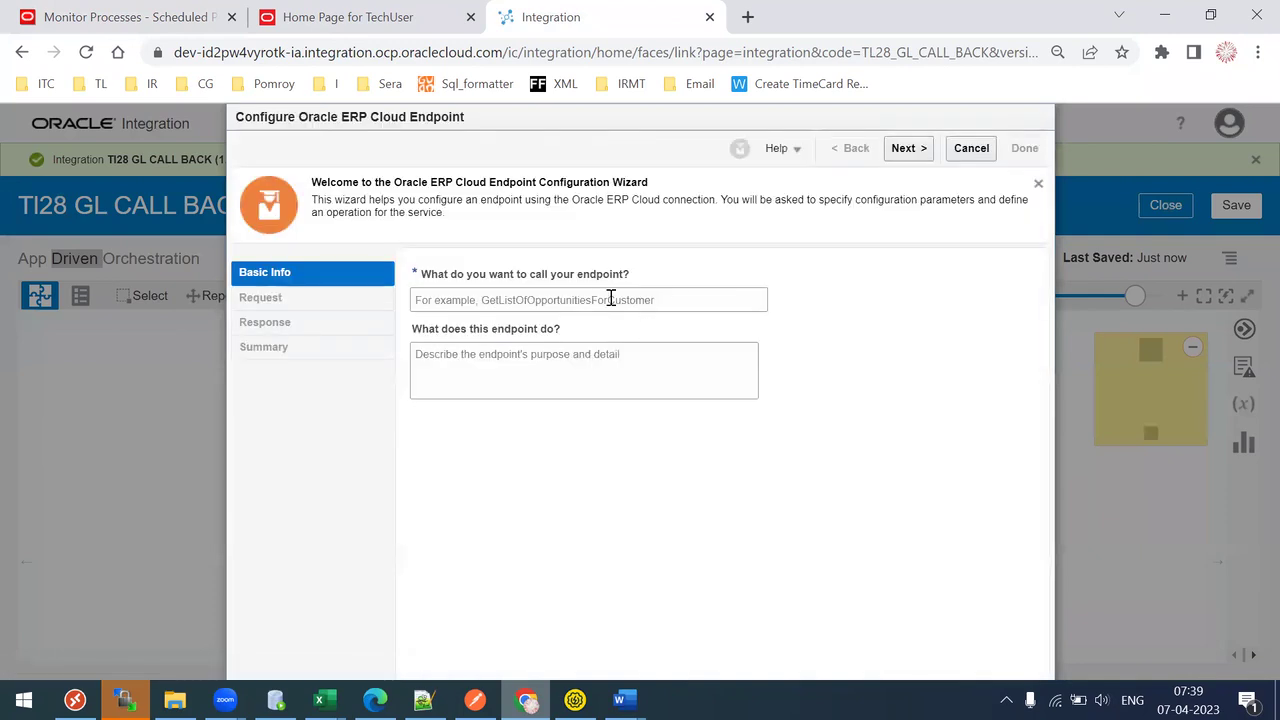
Name the ERP Cloud endpoint getinfo and continue to its request configuration
click(596, 292)
text(g)
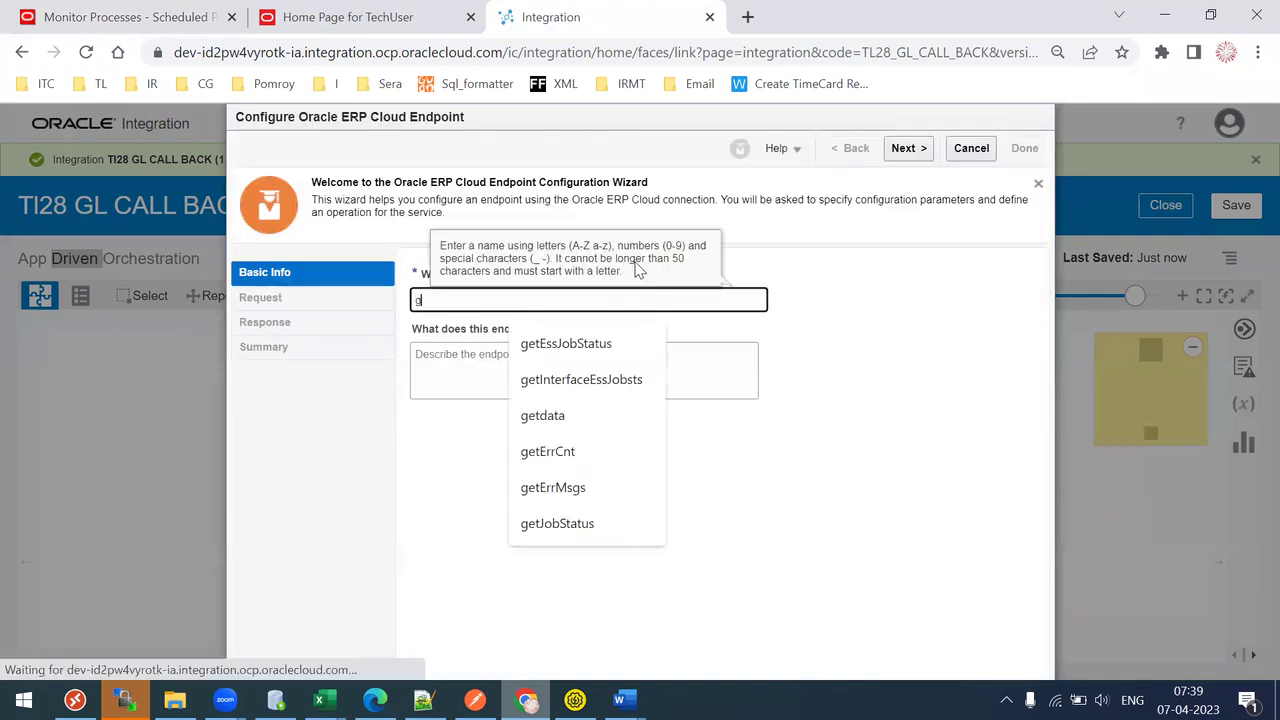
text(etinfo)
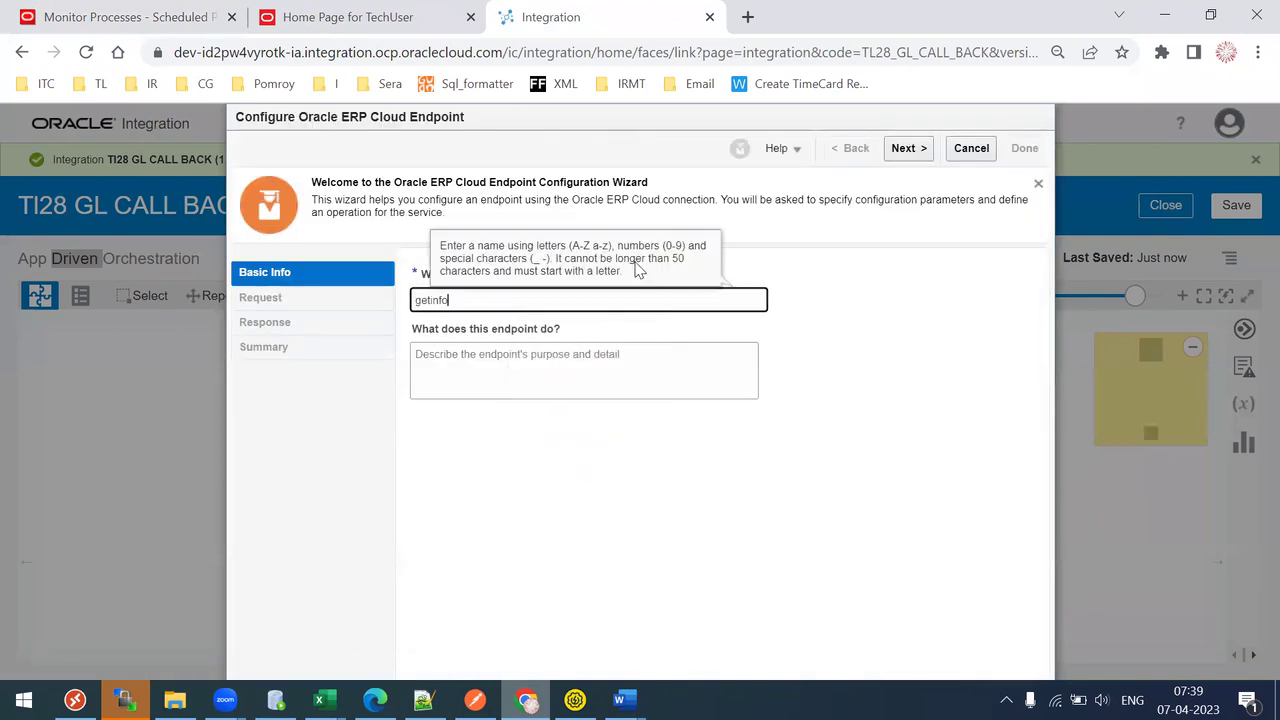
click(905, 149)
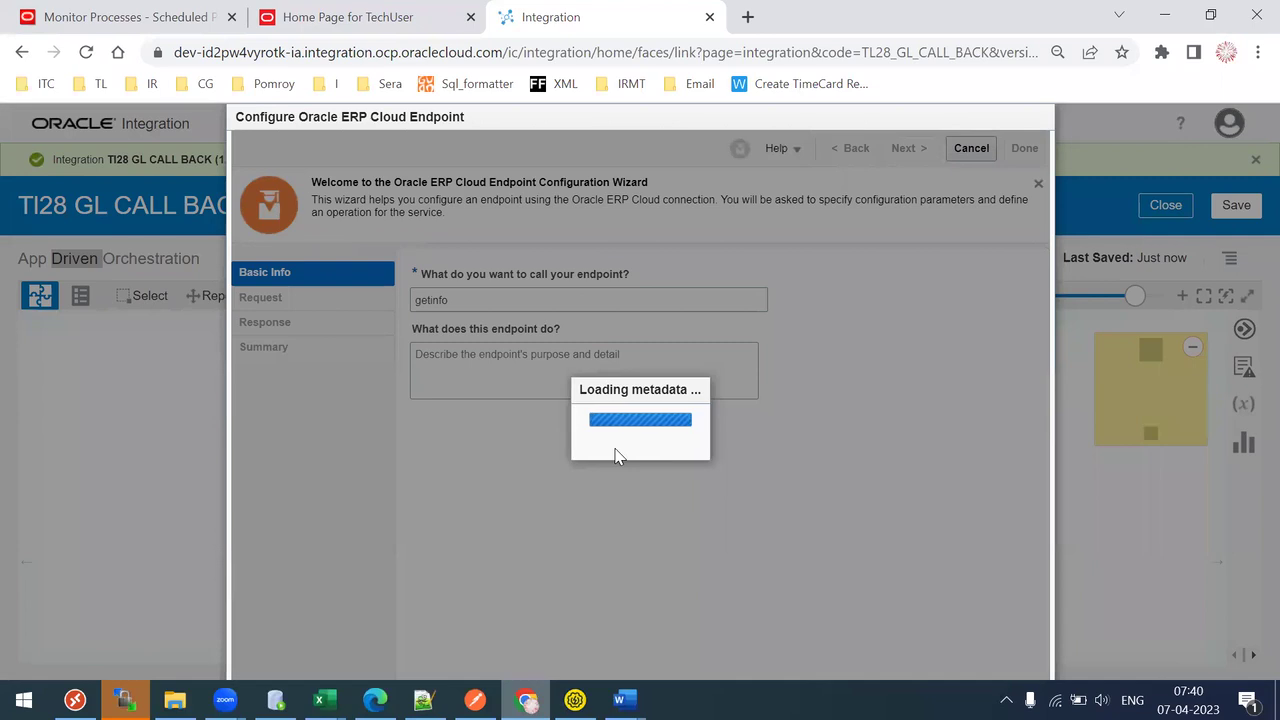
Compare the Upload Interface Error and Job Output File scheduled process with the endpoint's available trigger purposes
click(52, 12)
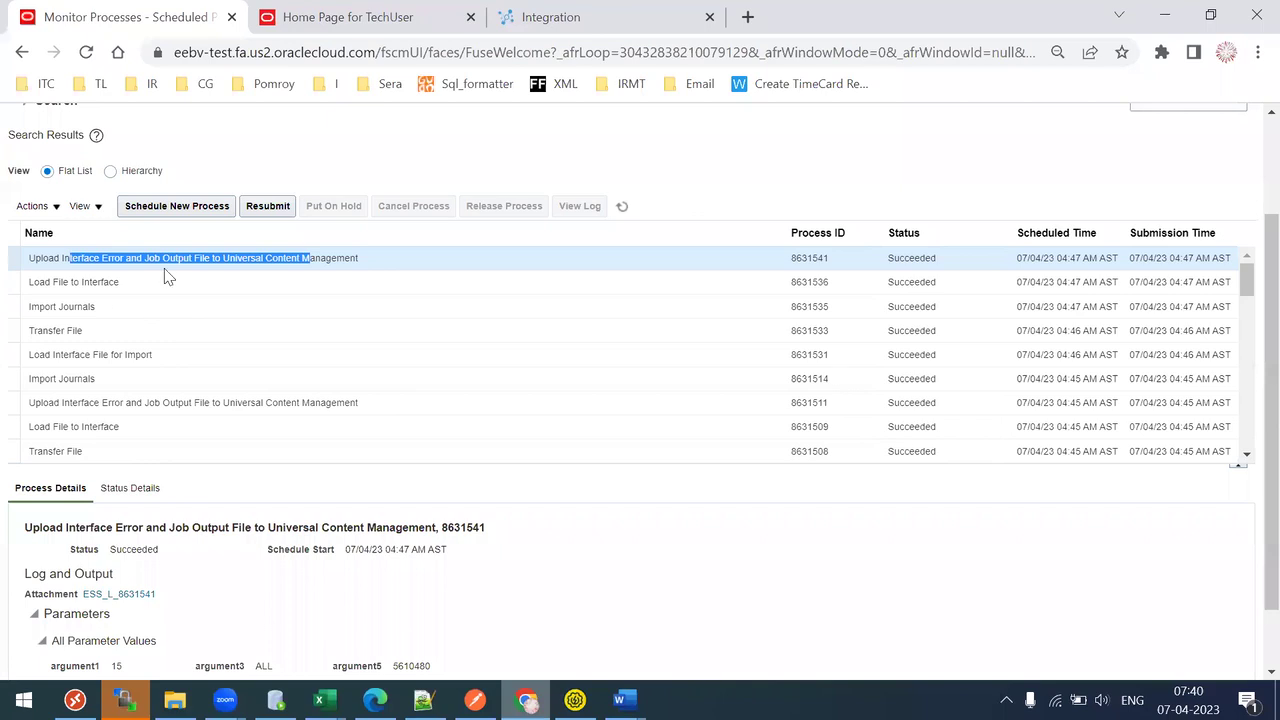
click(620, 10)
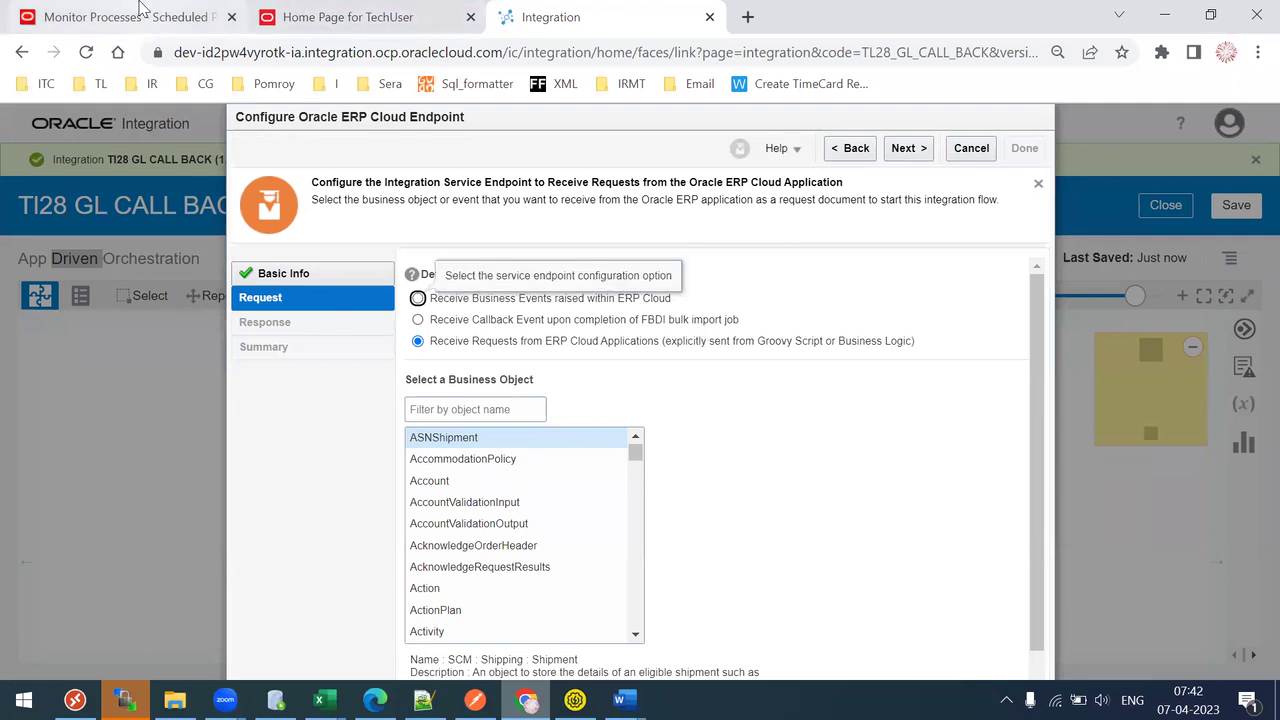
click(200, 17)
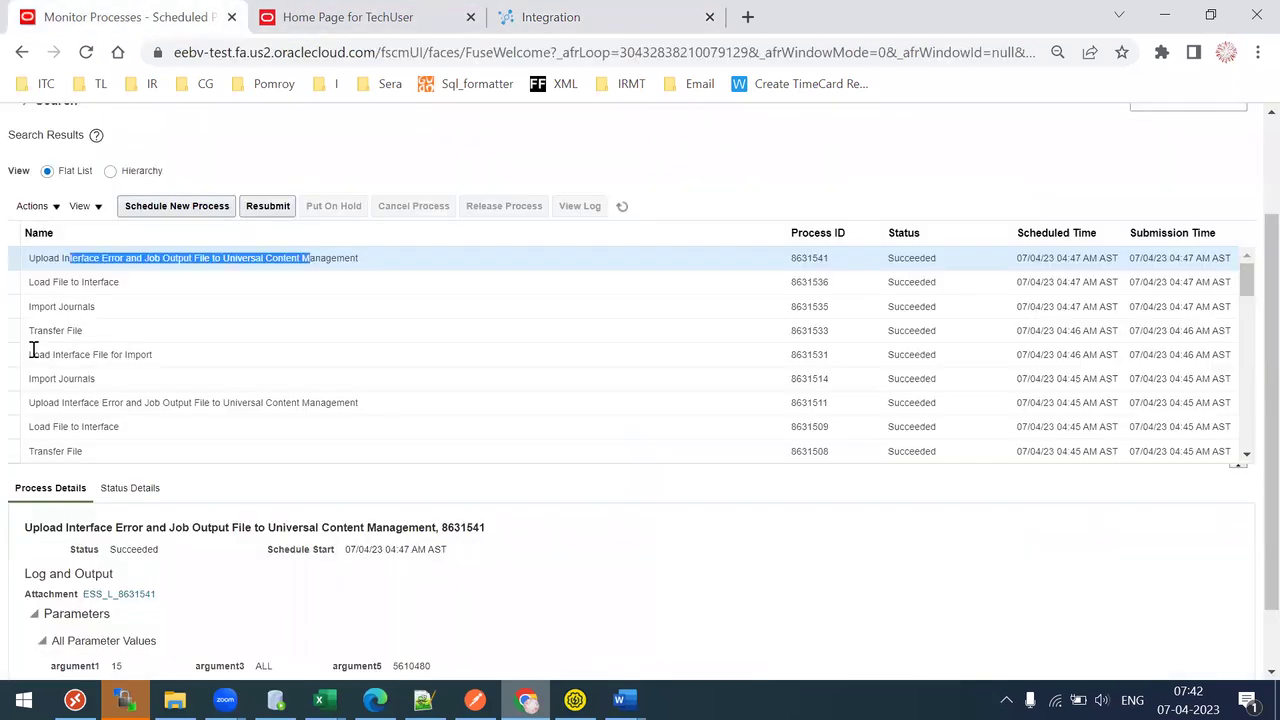
double_click(42, 258)
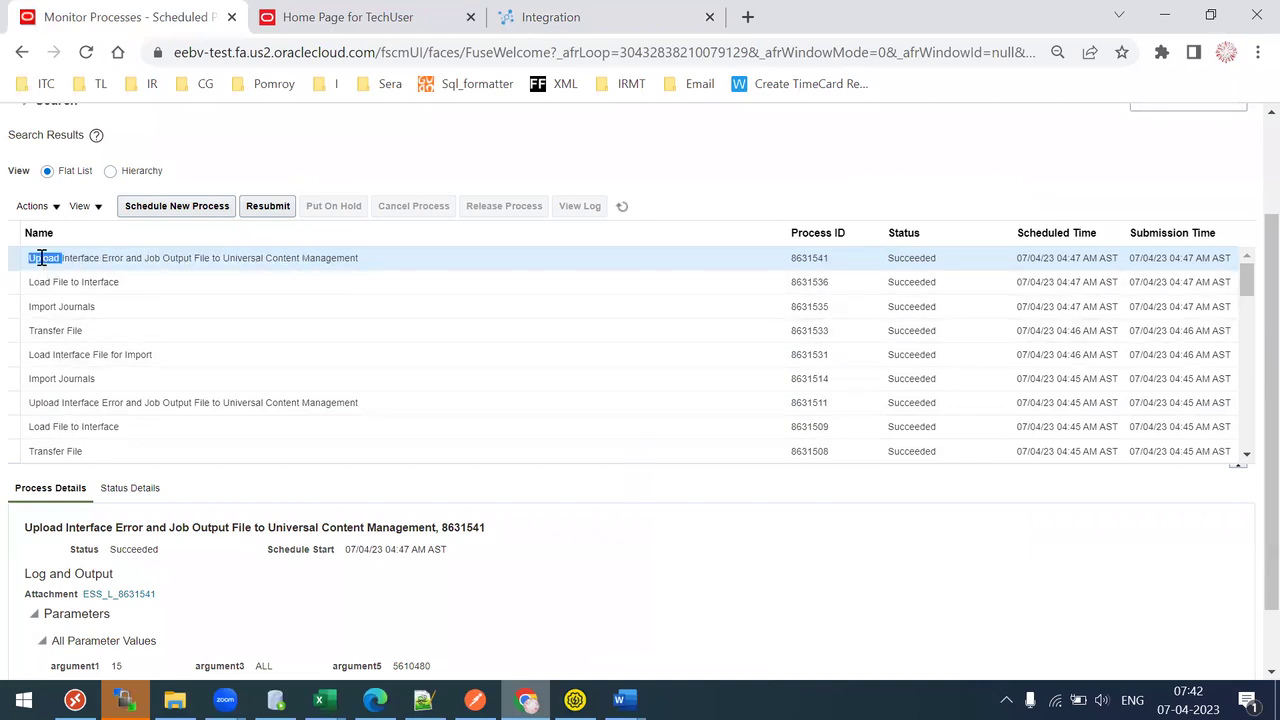
click(534, 14)
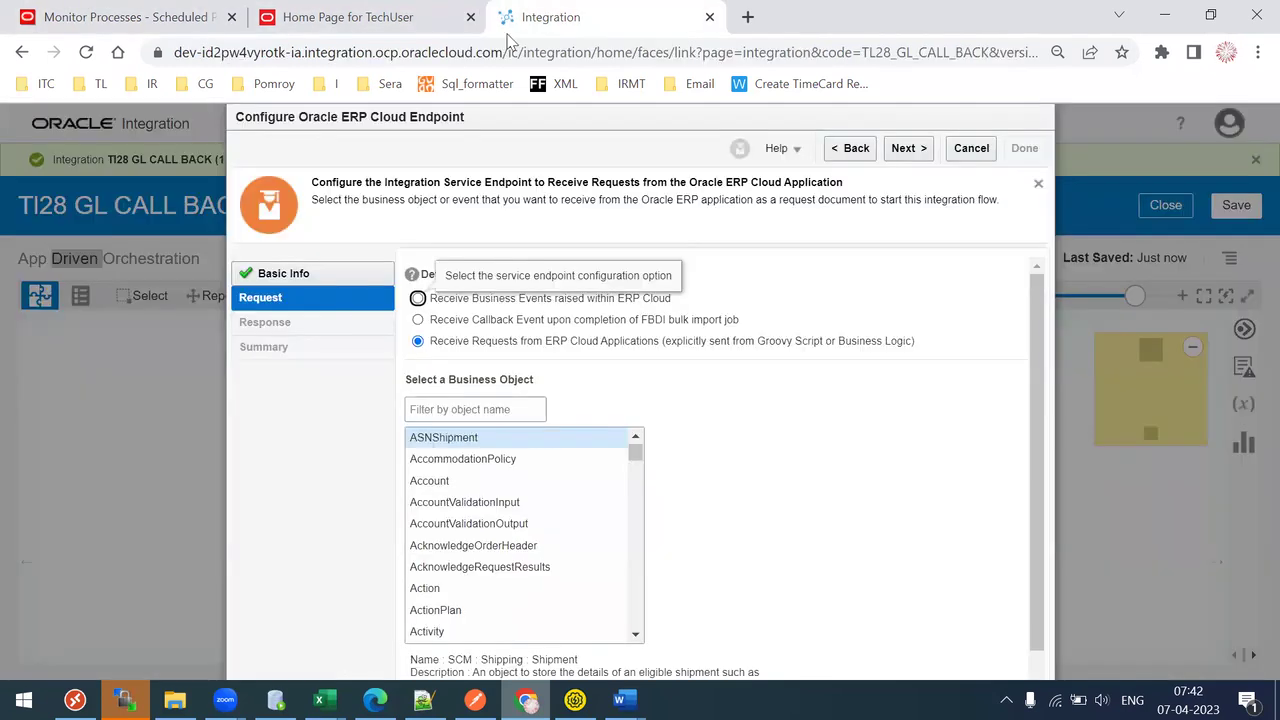
Set the trigger to receive a callback event upon completion of the FBDI bulk import job, with download options Always
click(418, 320)
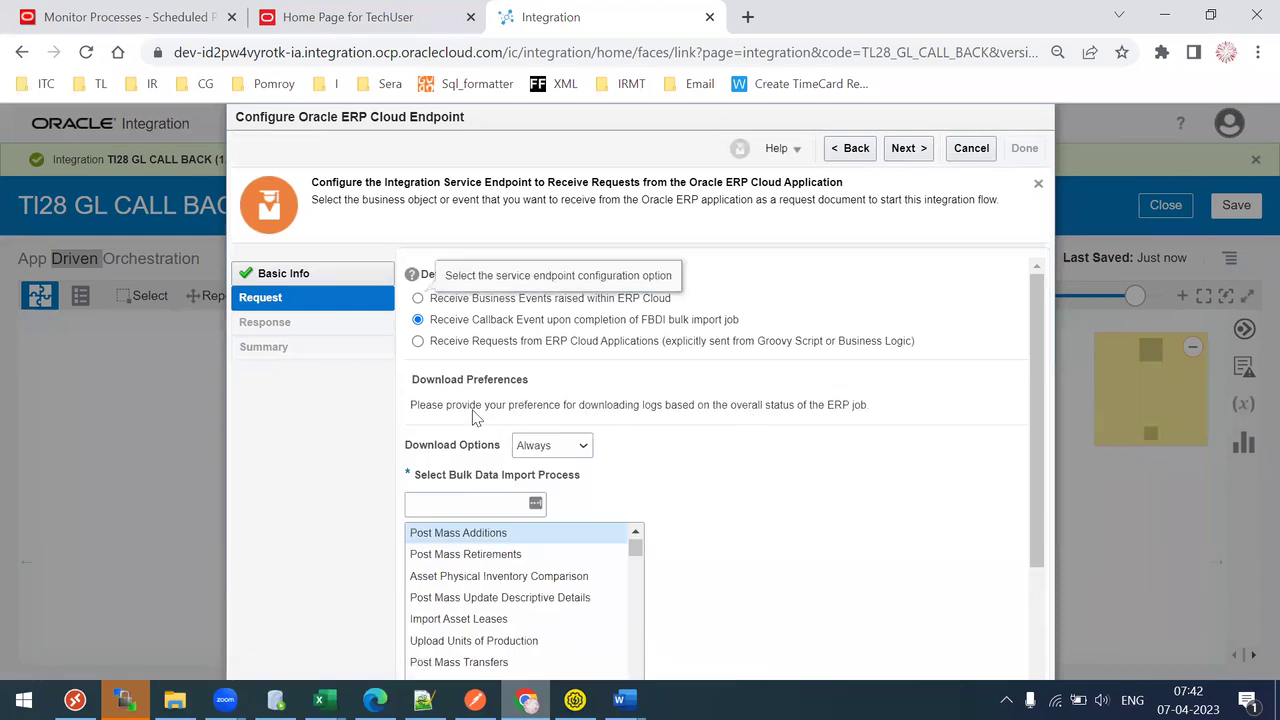
click(525, 446)
click(540, 463)
Select Import Journals as the bulk data import process for the getinfo trigger and complete the endpoint configuration
click(471, 499)
text(Impo)
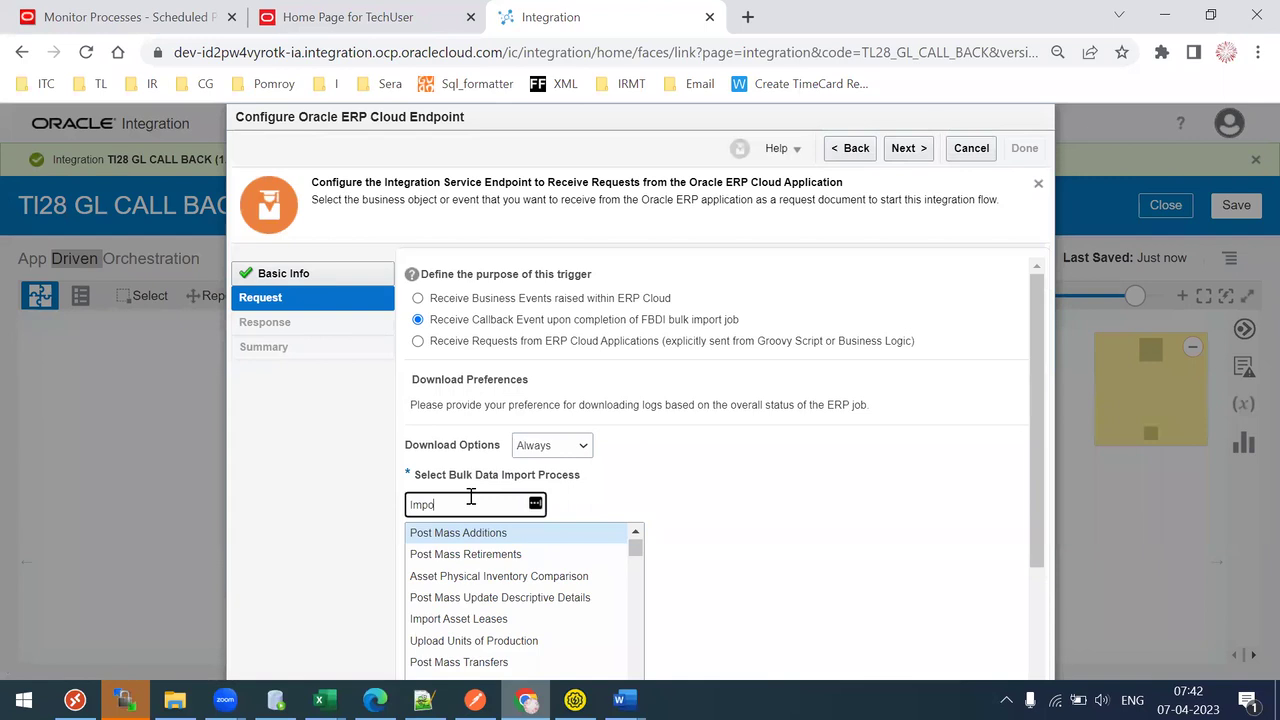
text(rt Jour)
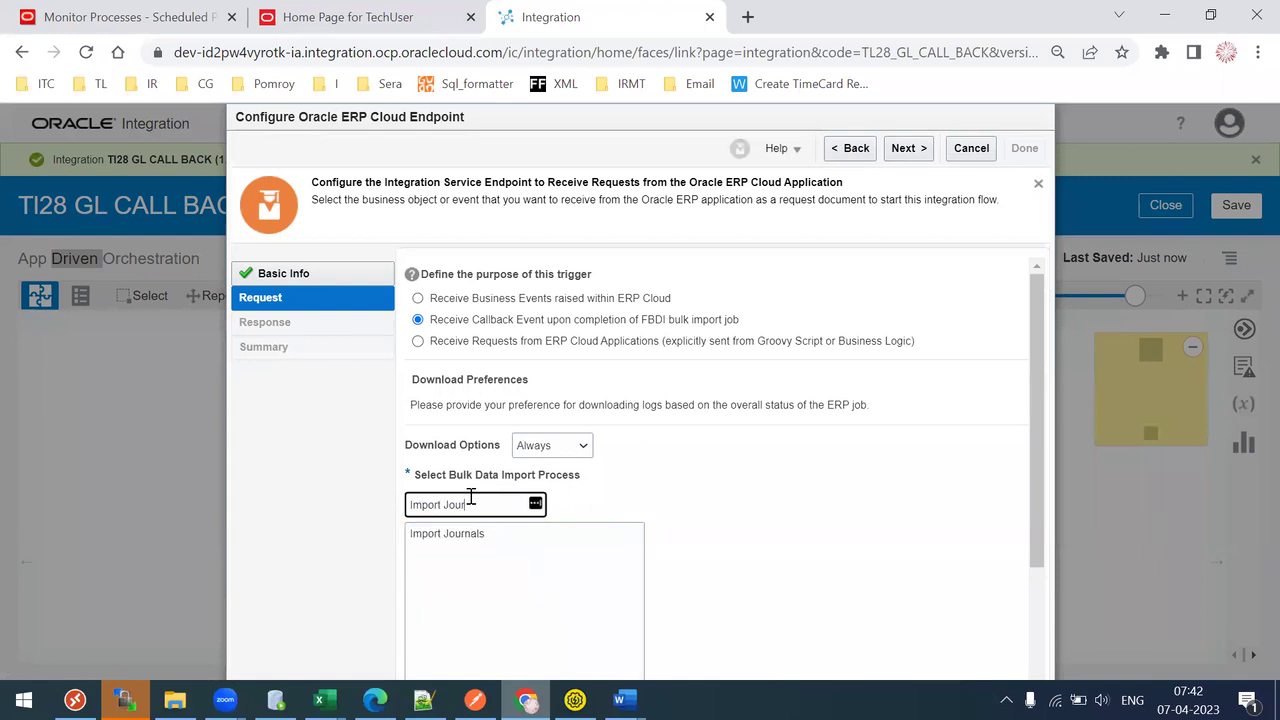
click(477, 533)
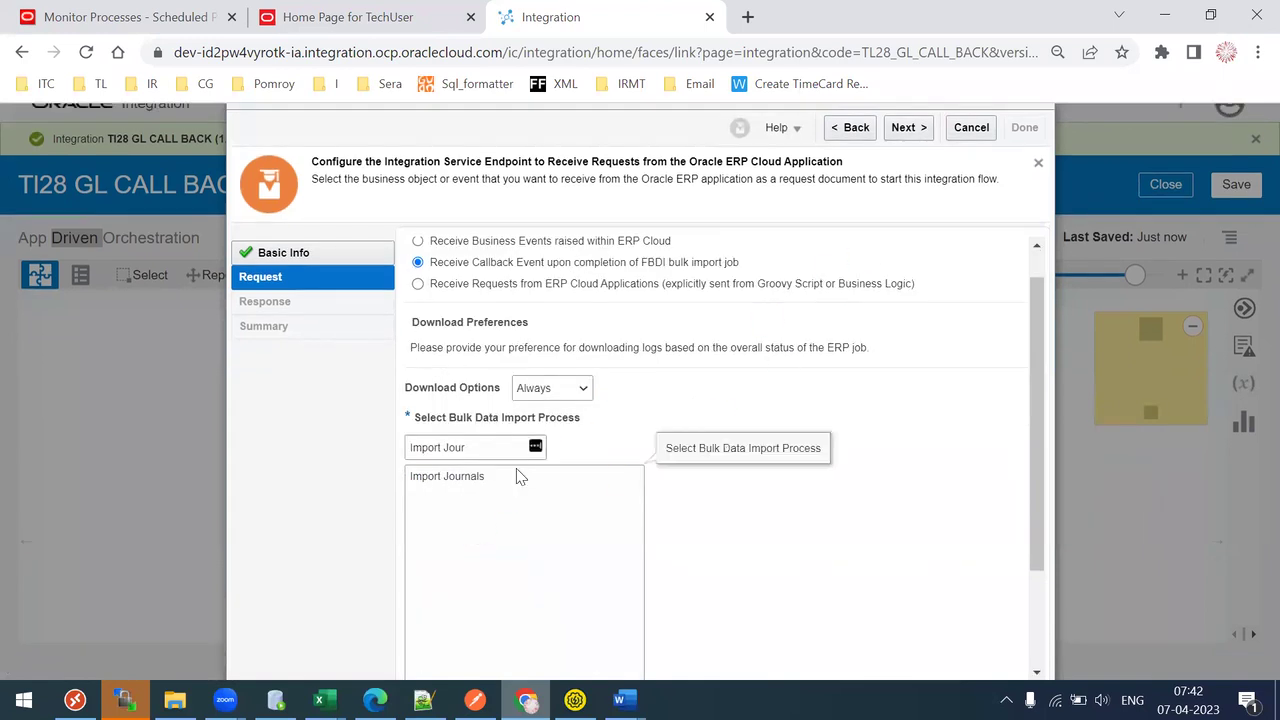
click(494, 458)
text(Import Jour)
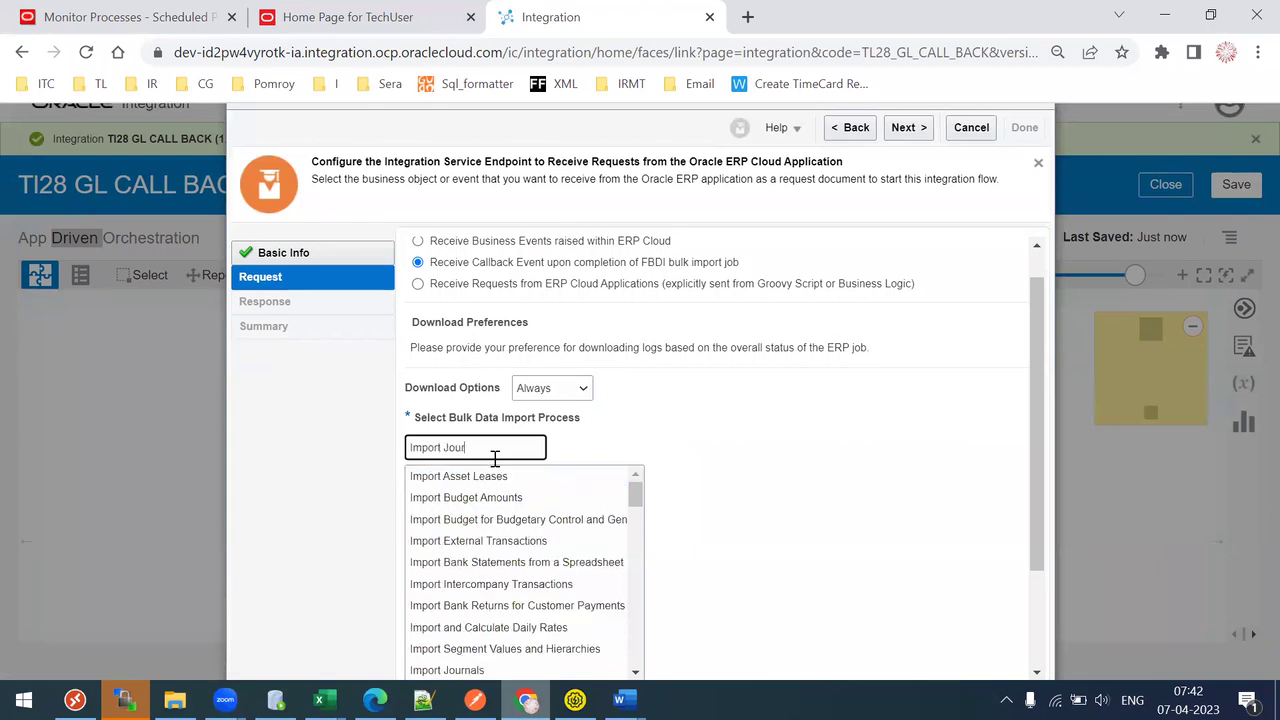
click(494, 482)
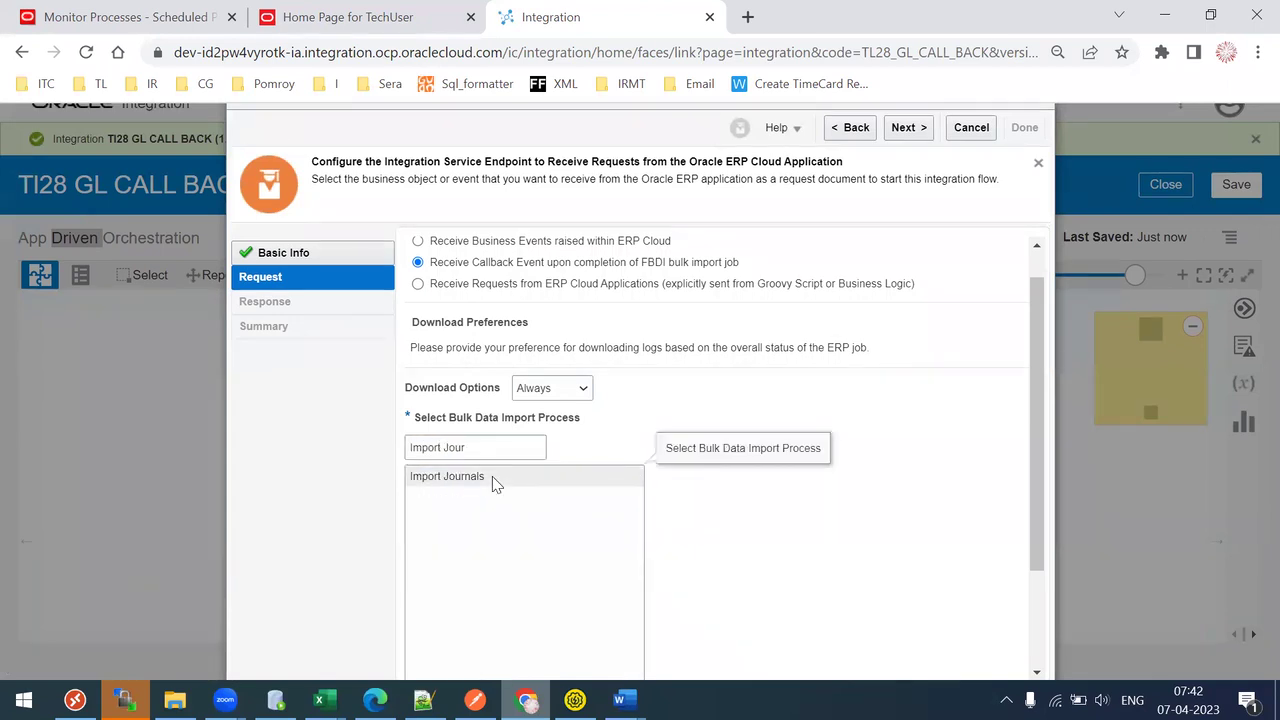
click(905, 128)
click(1024, 128)
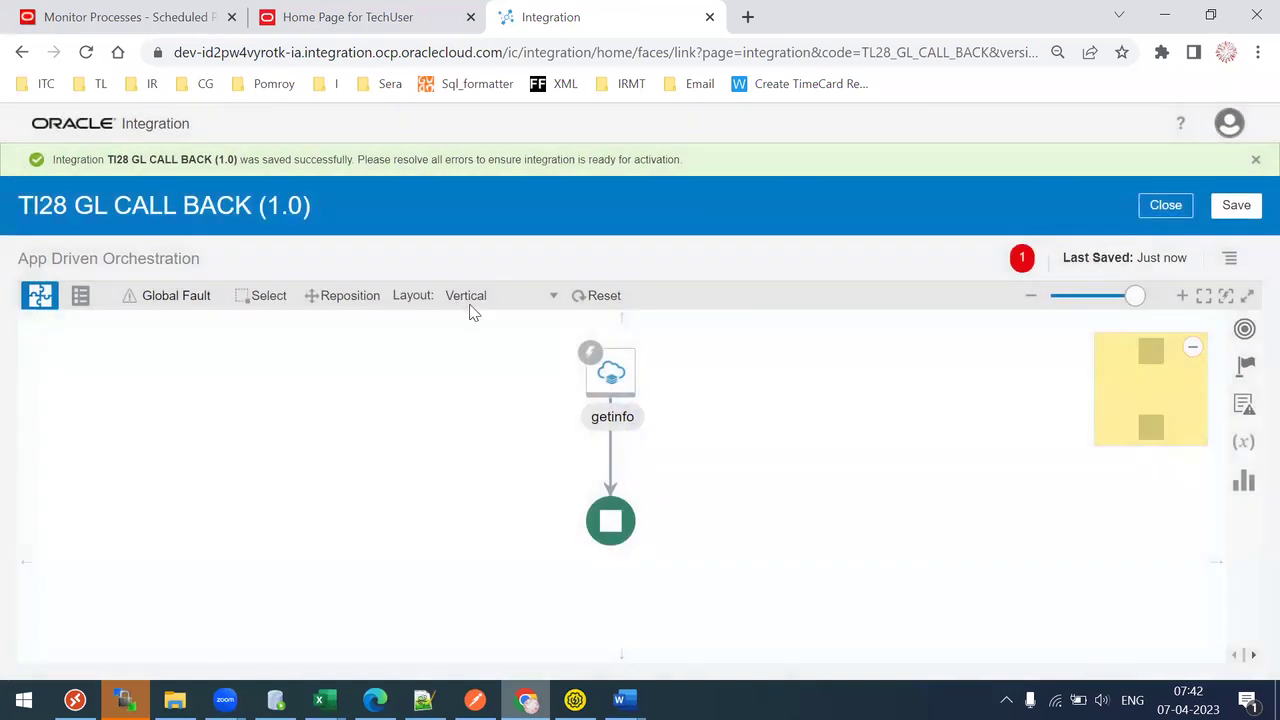
Set the Tl28 GL CALL BACK canvas layout to Horizontal and save the integration
click(470, 300)
click(466, 320)
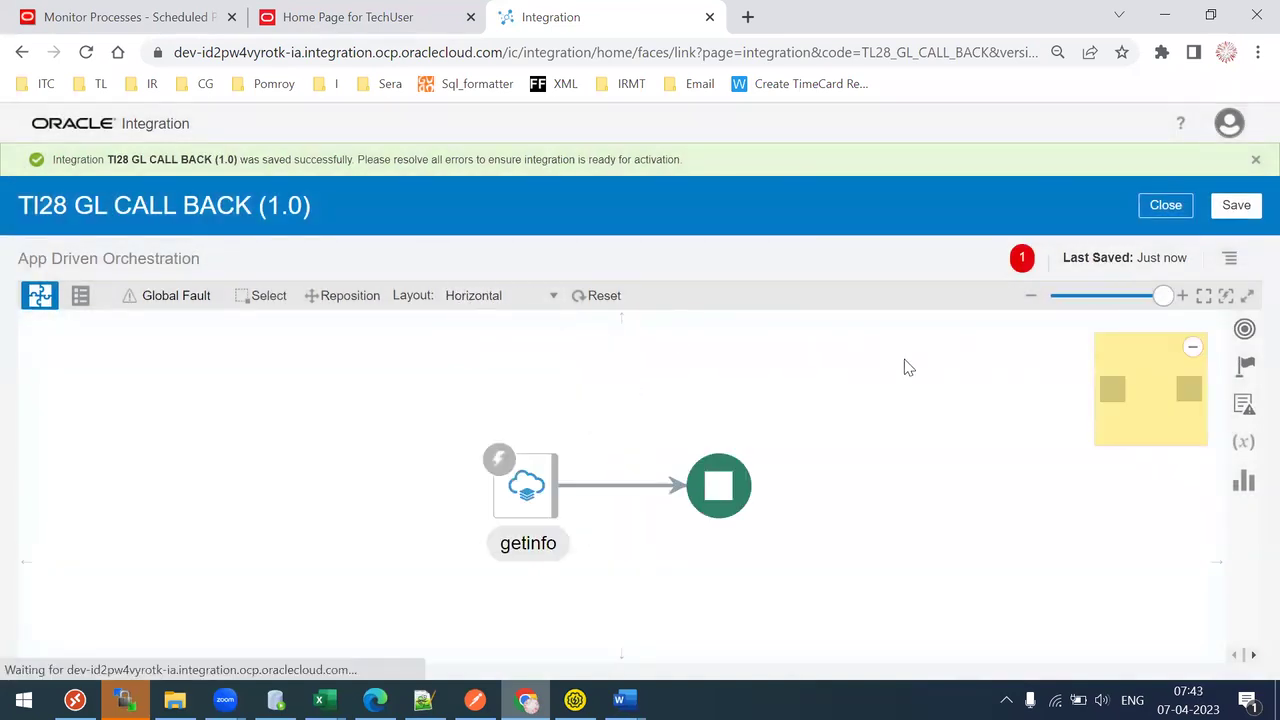
click(1236, 205)
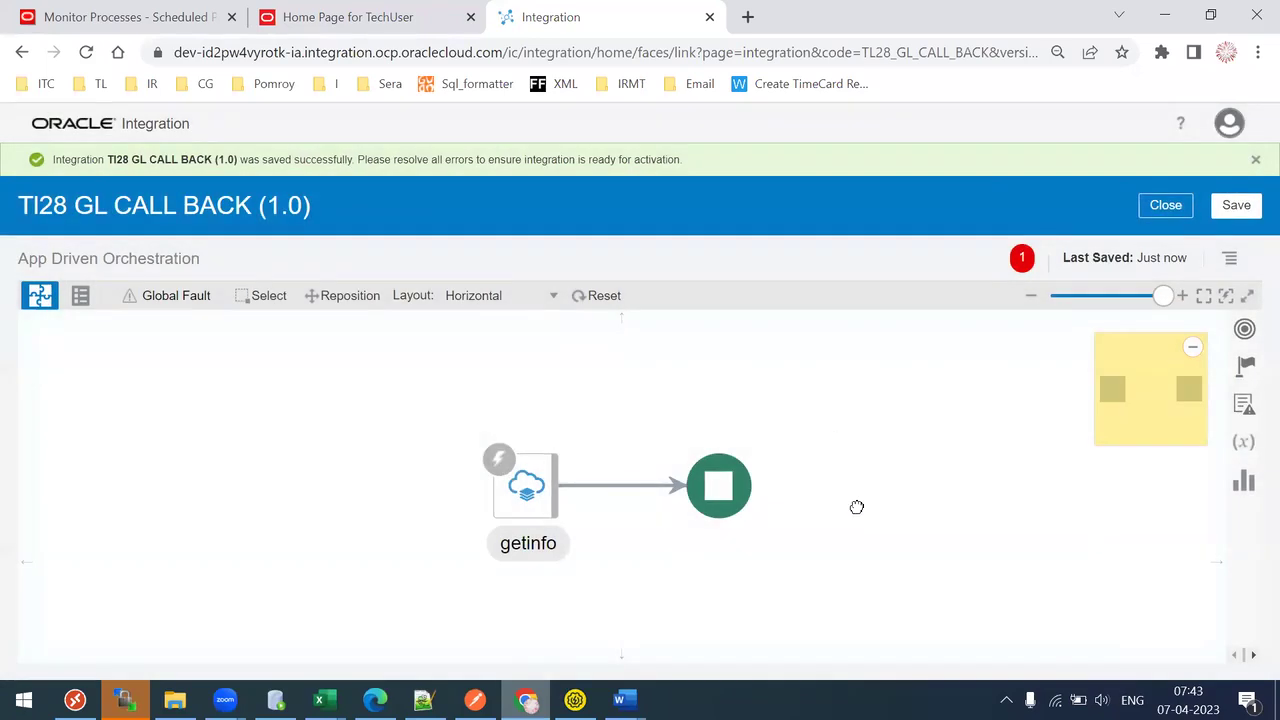
Review the getinfo trigger and the integration's style and name, and open the TLOIC integrations list in a new browser tab
click(505, 458)
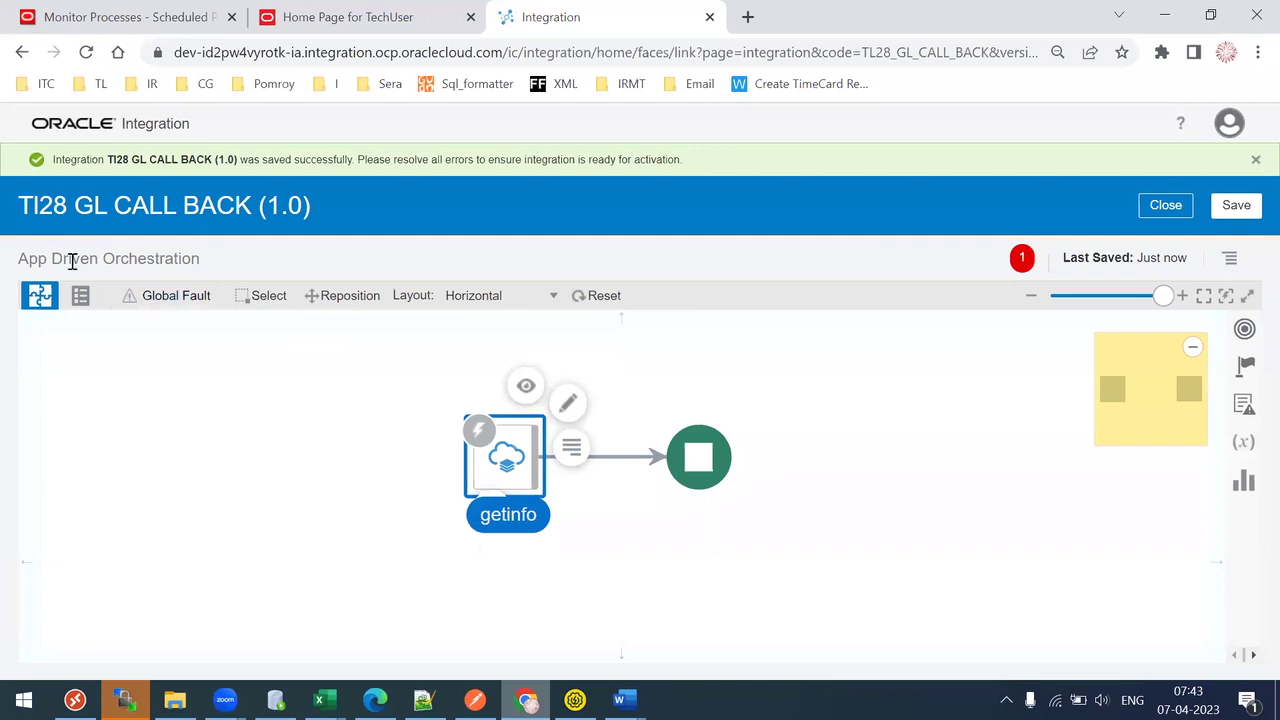
drag(65, 259, 157, 259)
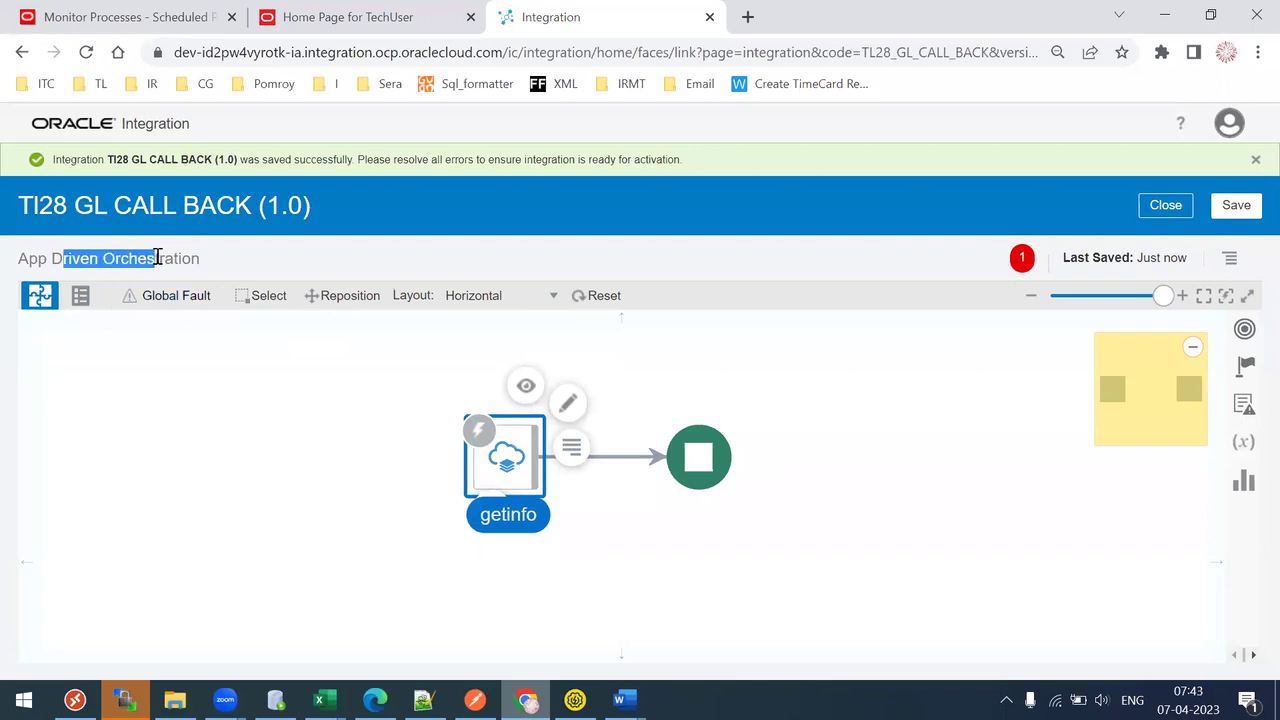
drag(68, 209, 272, 210)
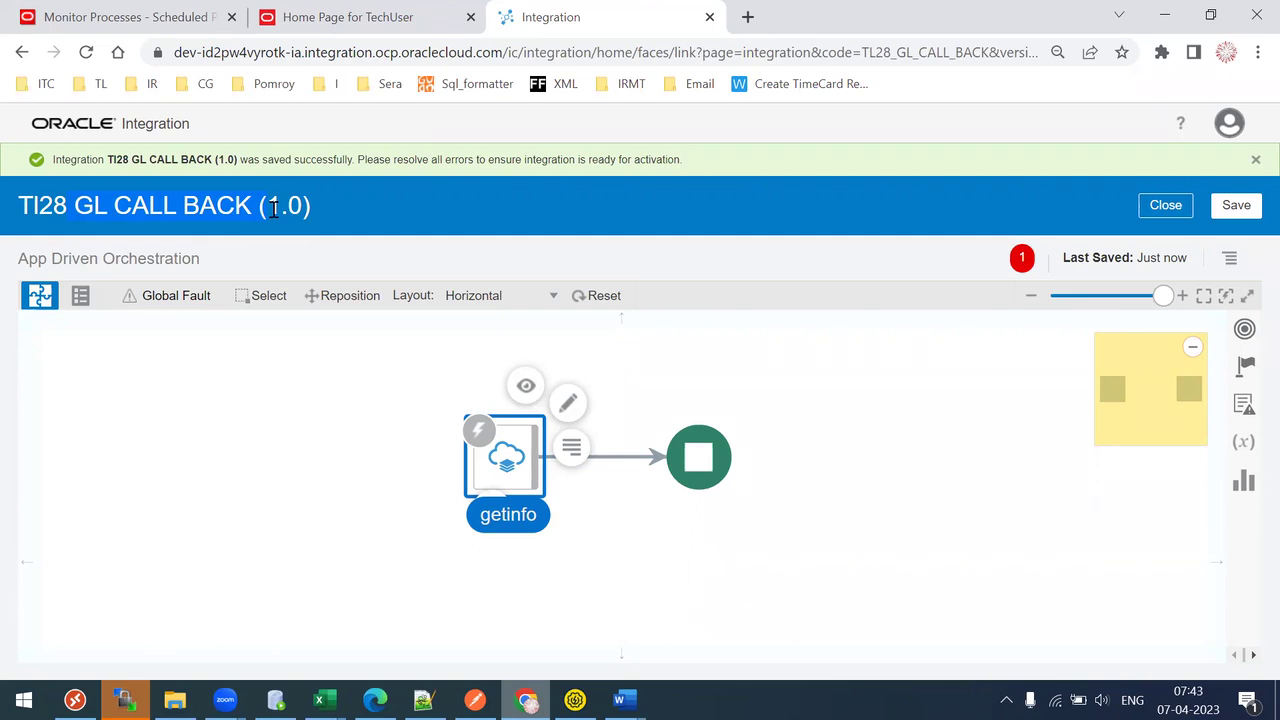
click(747, 17)
click(100, 84)
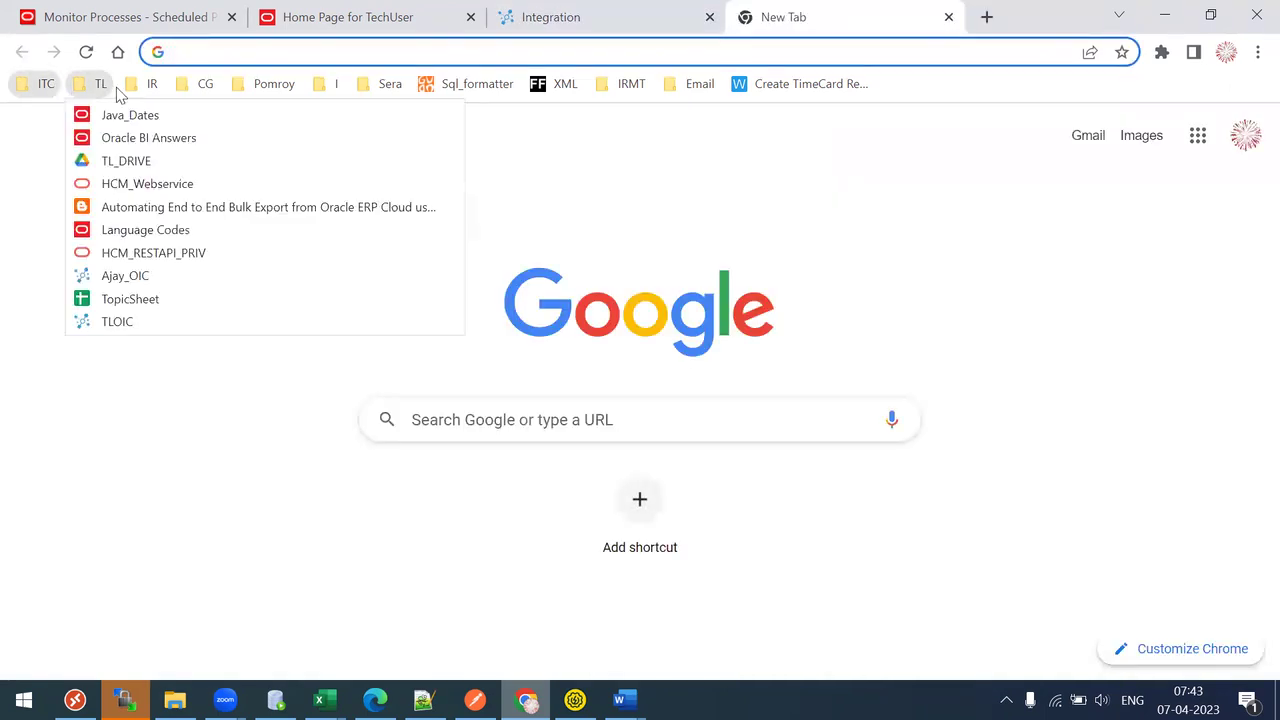
click(143, 324)
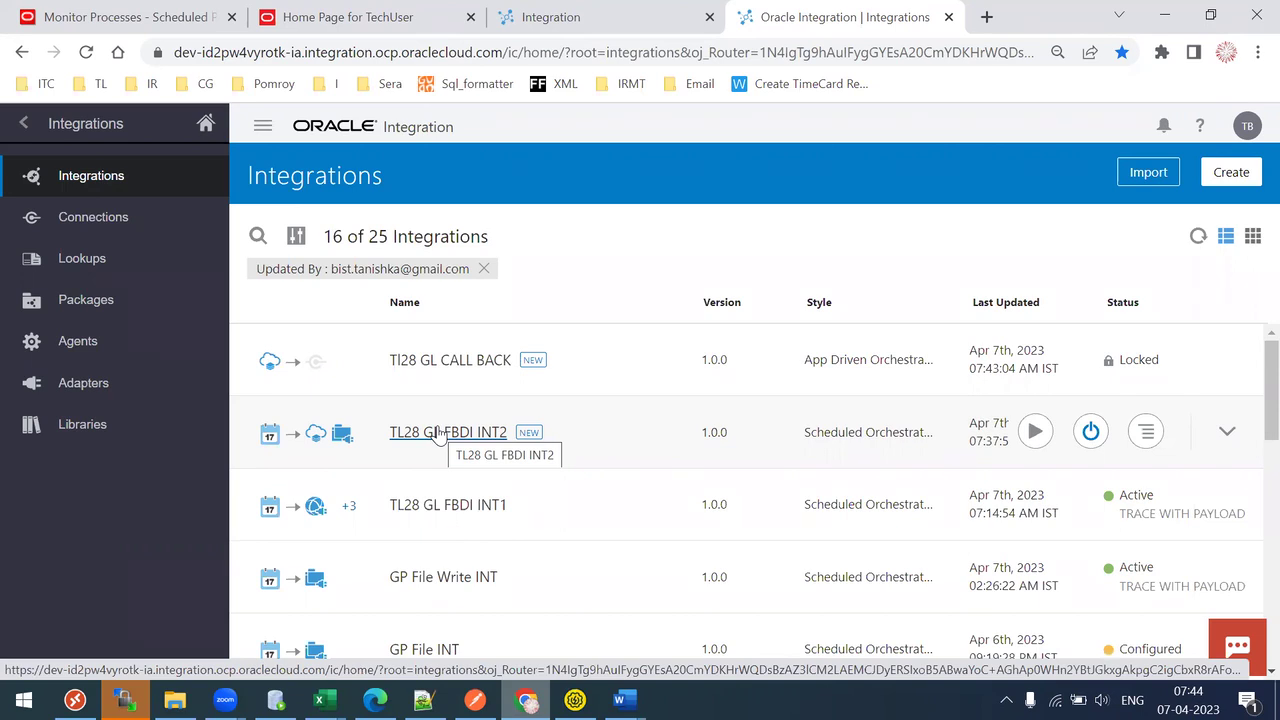
Compare the Upload Interface Error and Job Output File process with the callback integration and the integrations list
click(148, 17)
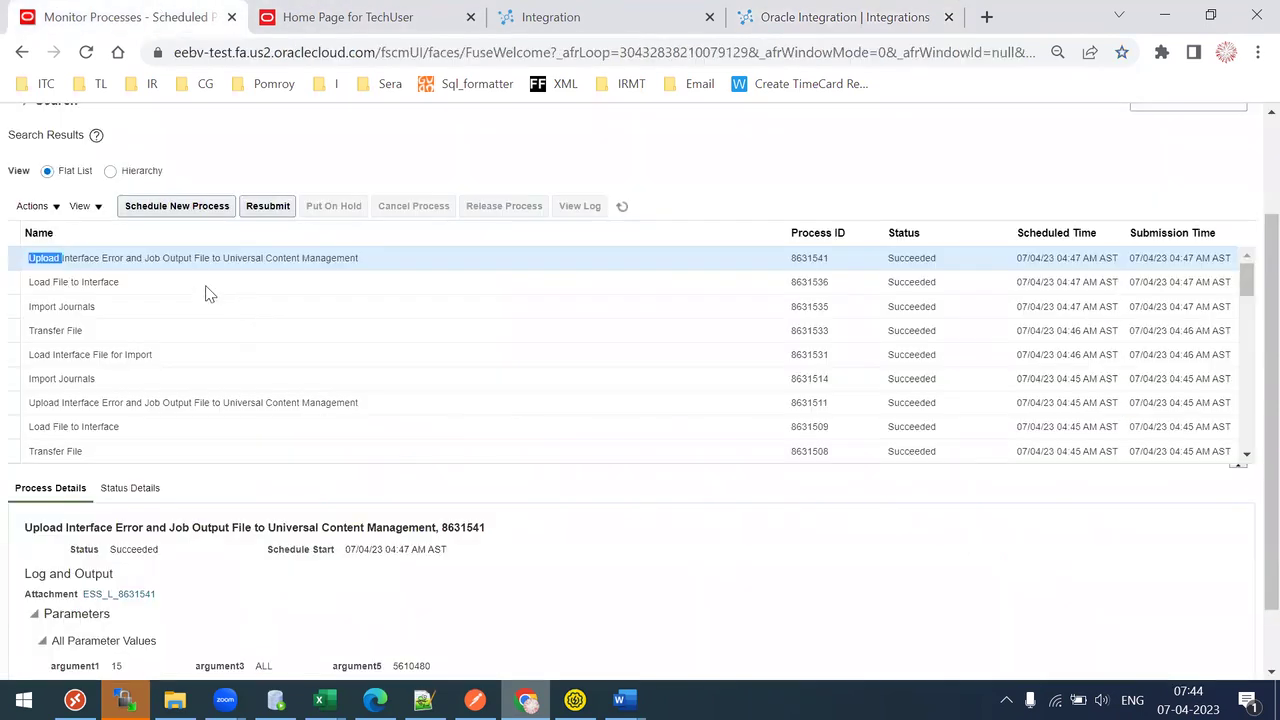
double_click(150, 257)
click(610, 10)
drag(58, 258, 204, 258)
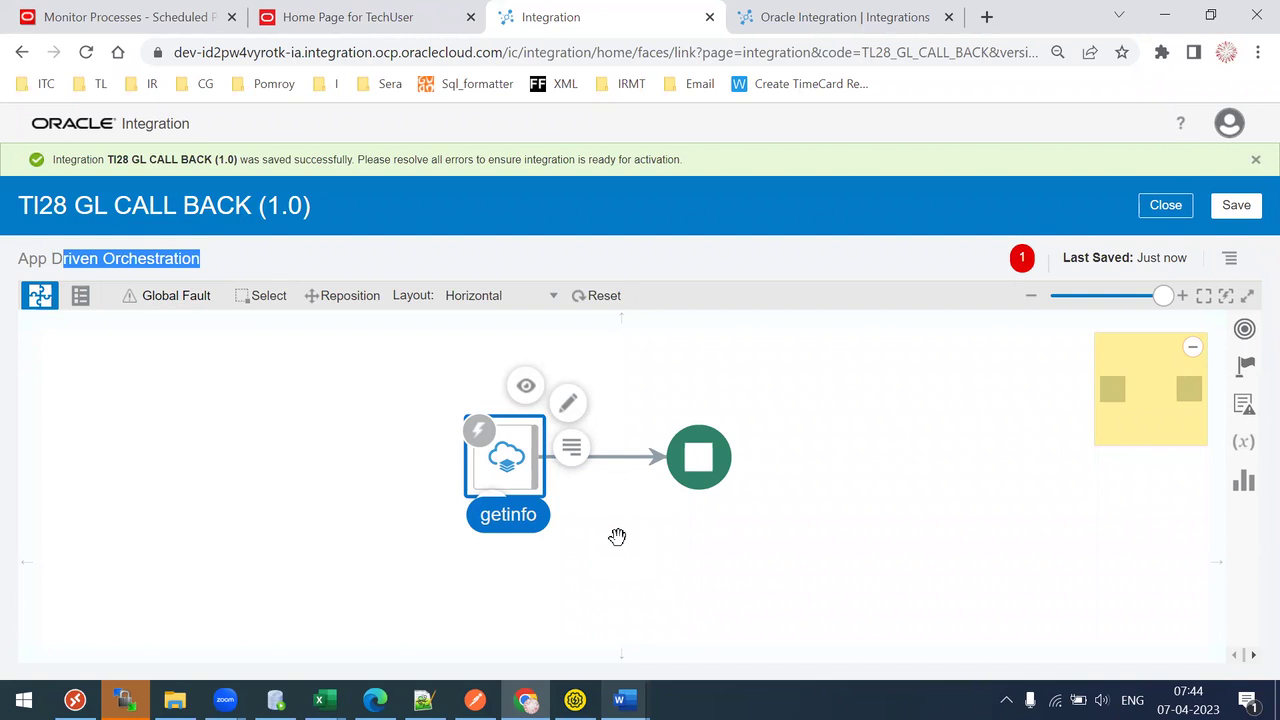
click(810, 12)
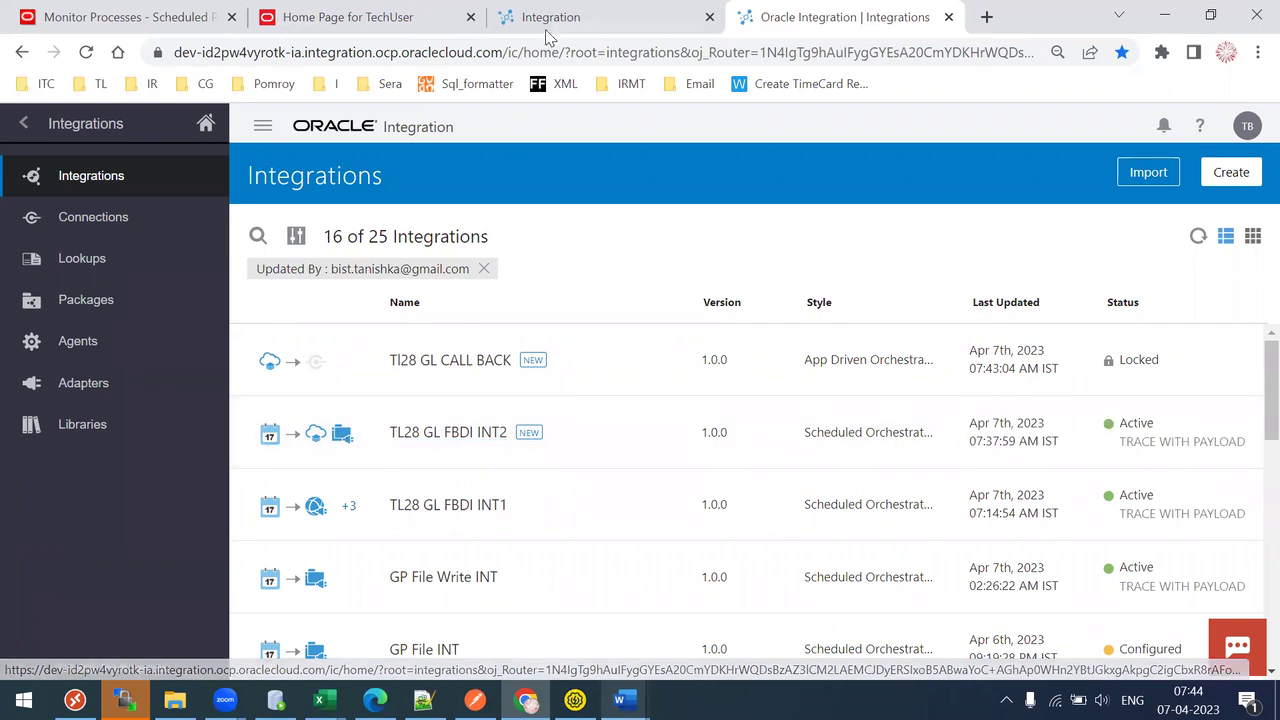
click(450, 360)
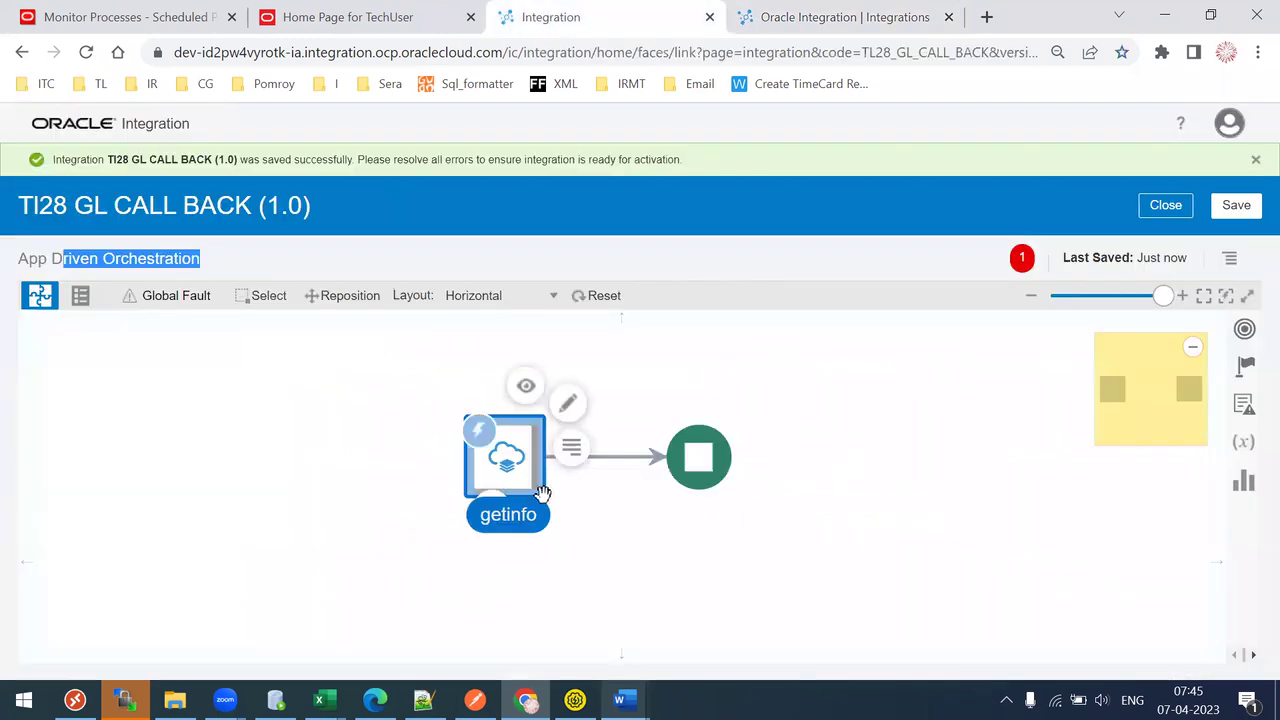
Add a logger action named response after the getinfo trigger
click(1245, 366)
scroll(867, 550, down, 3)
drag(835, 556, 634, 425)
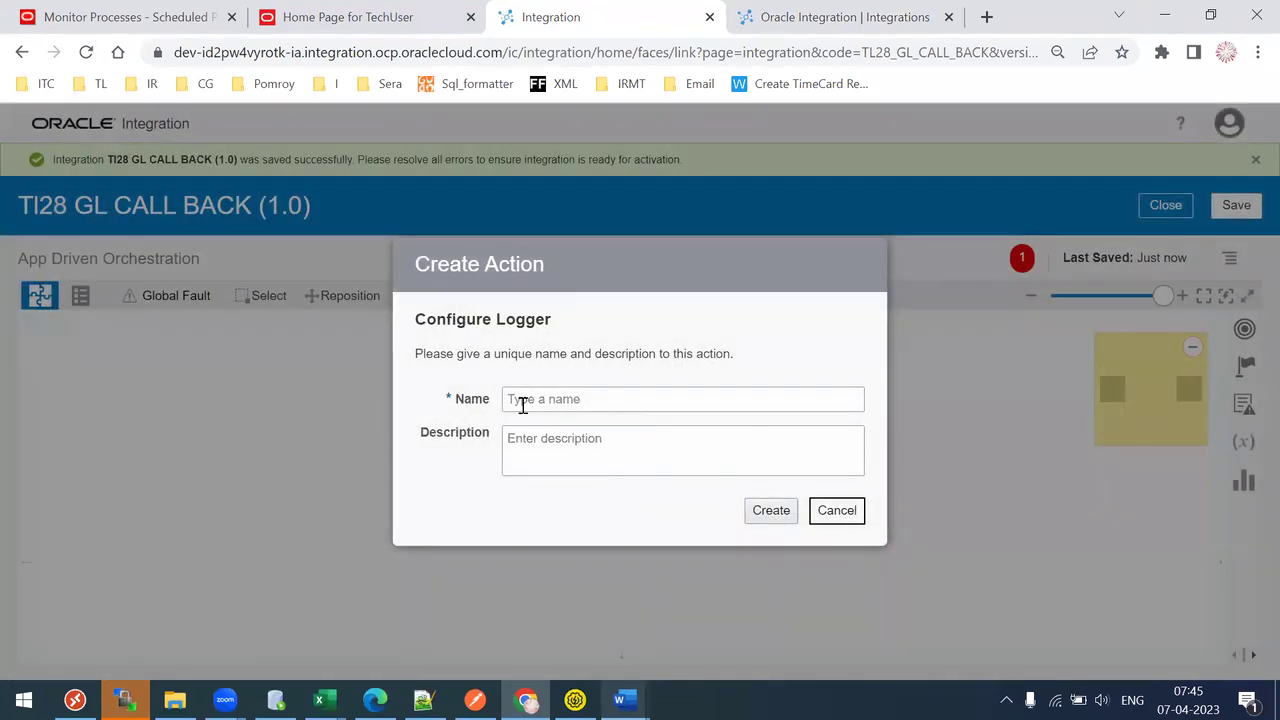
click(522, 404)
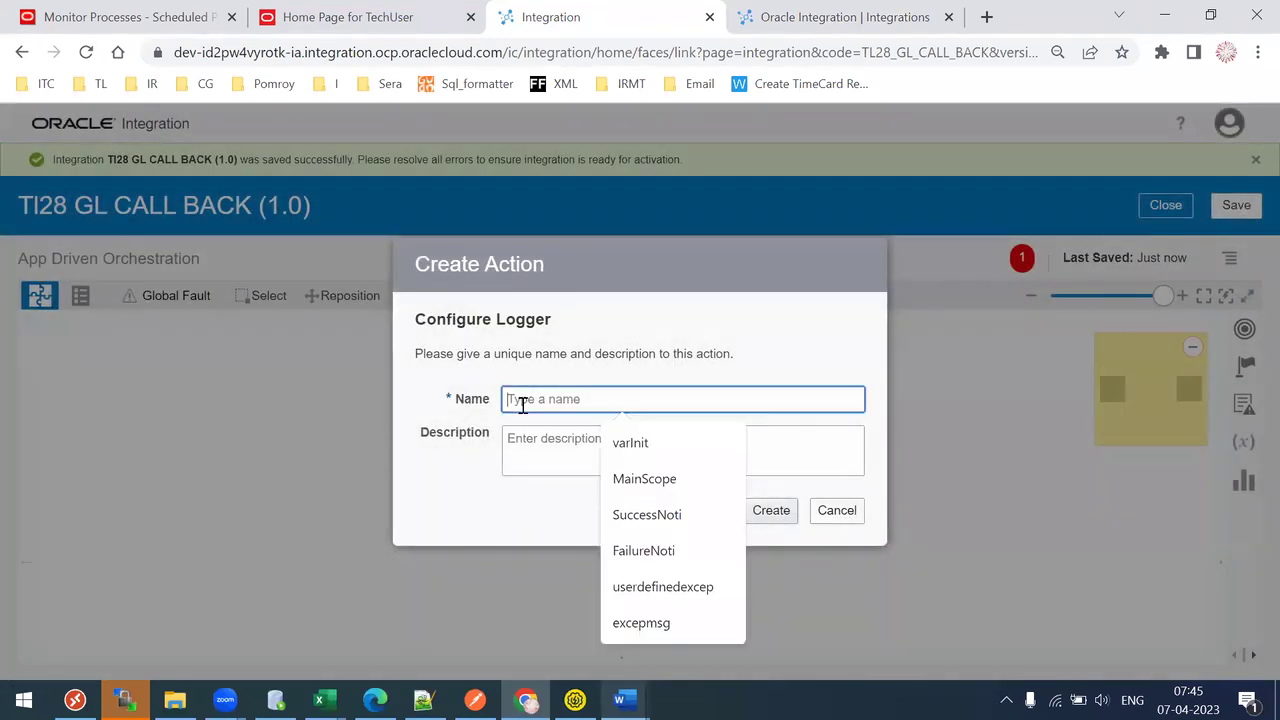
text(response)
click(771, 510)
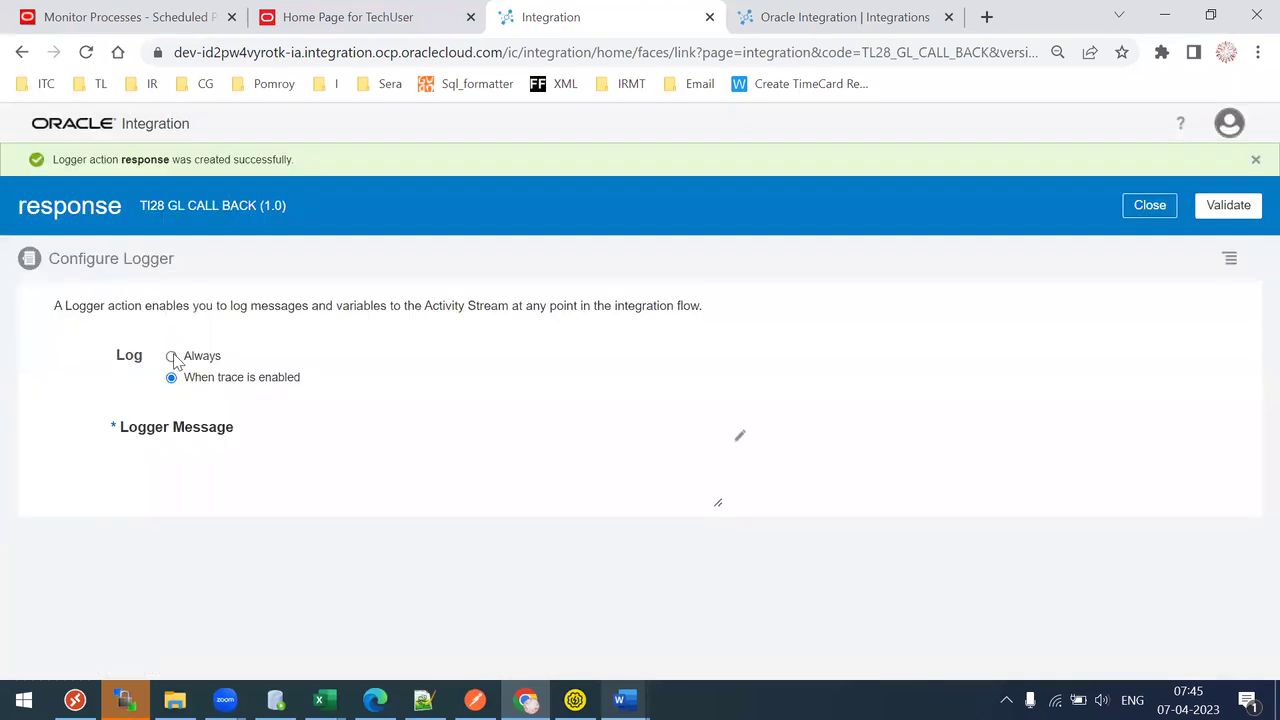
Open the response logger's message expression and examine the SUMMARYSTATUS and DOCUMENTID elements alongside the scheduled processes
click(740, 436)
drag(200, 477, 208, 612)
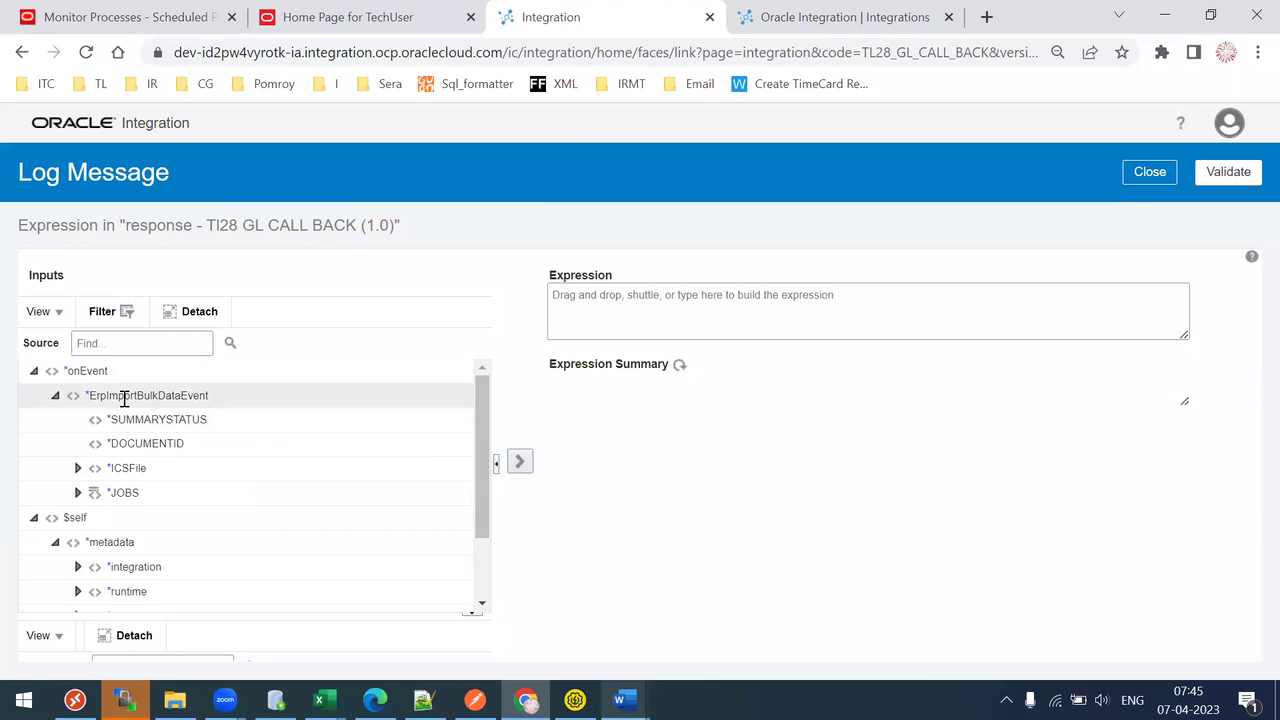
mouse_move(158, 395)
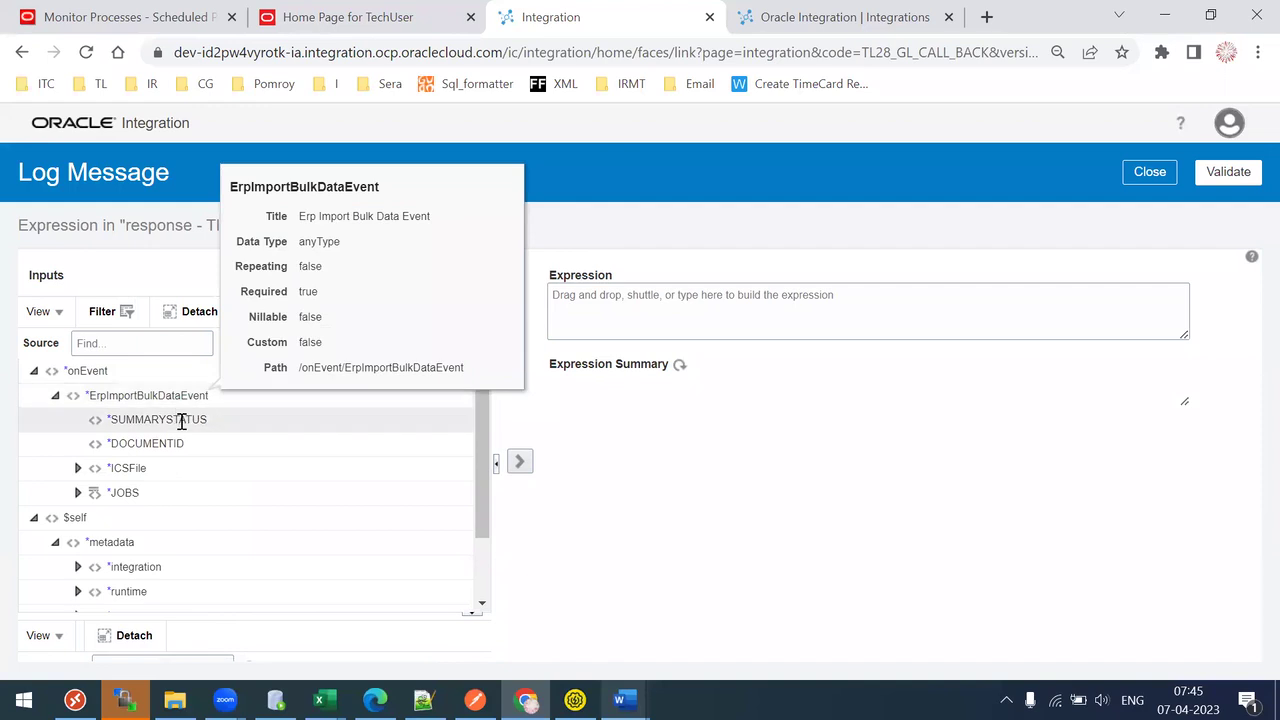
mouse_move(181, 421)
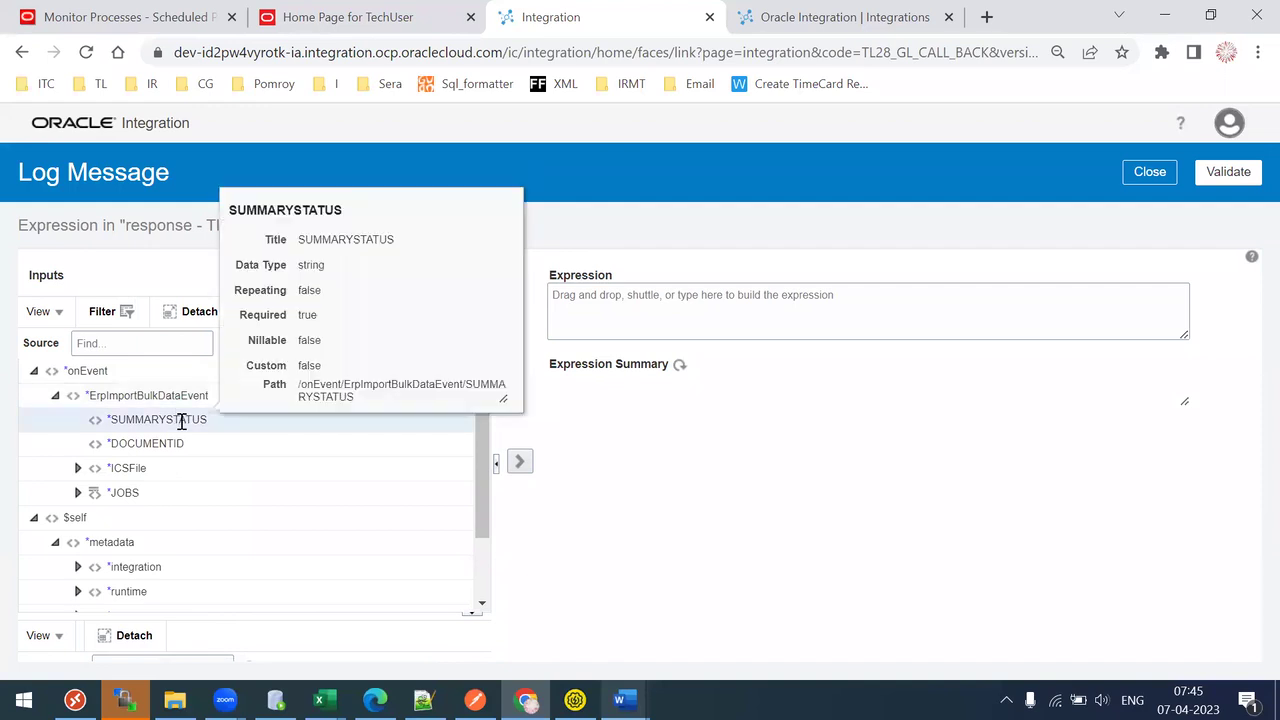
click(64, 12)
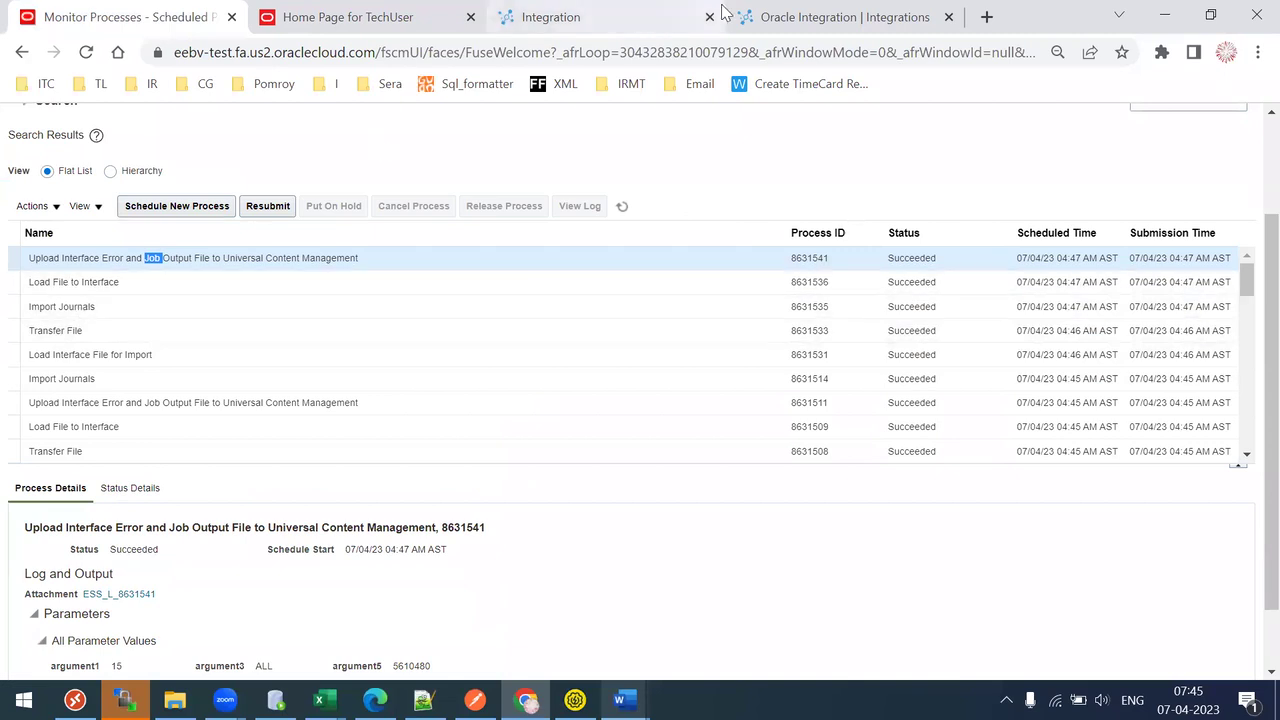
click(580, 17)
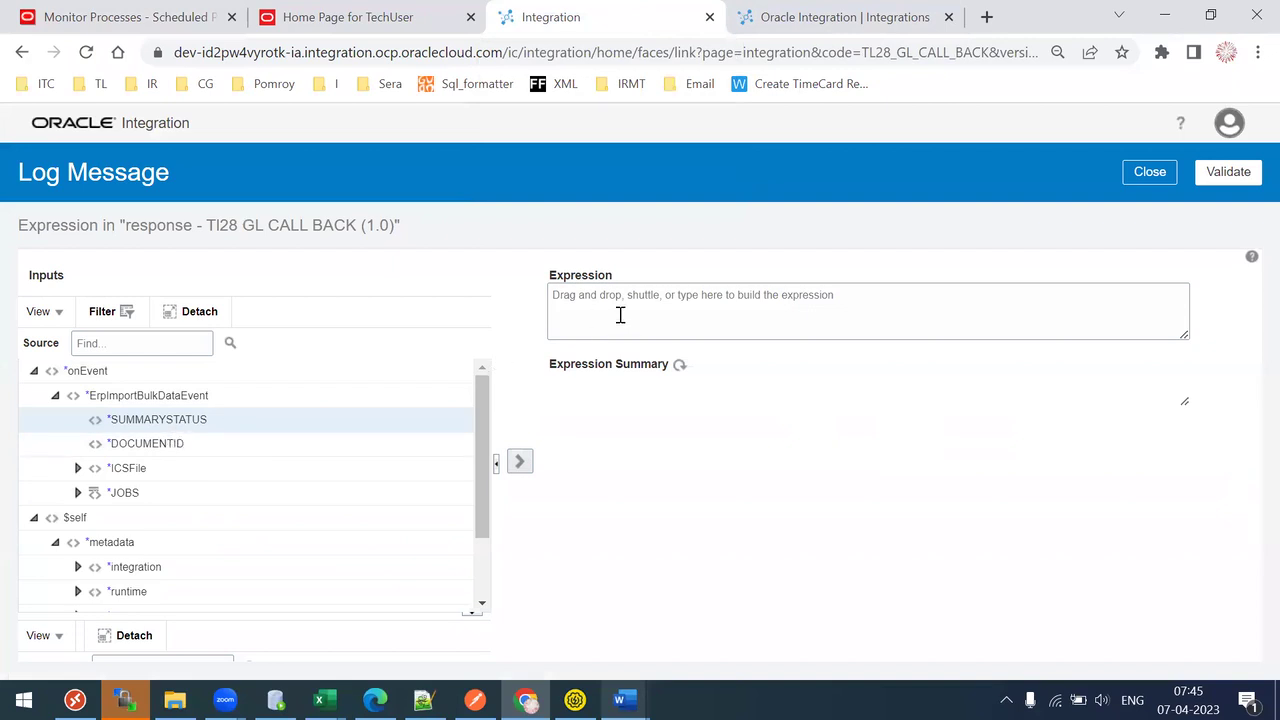
click(249, 446)
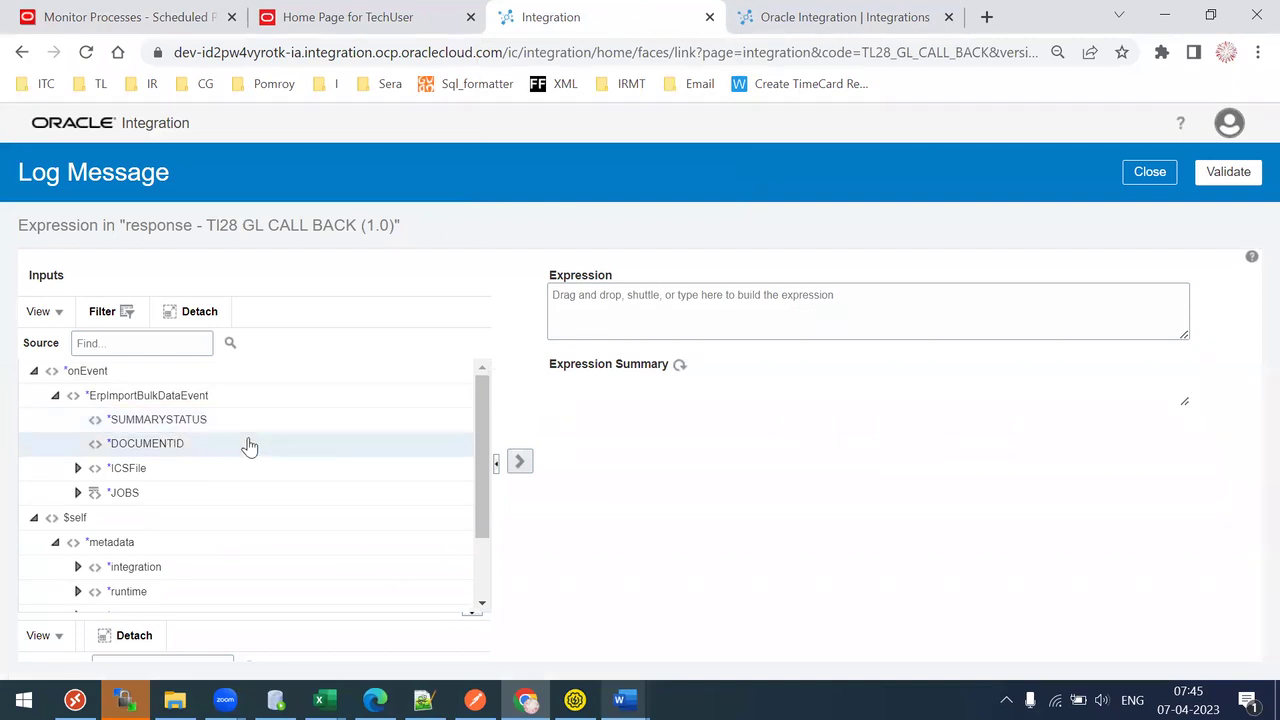
click(390, 14)
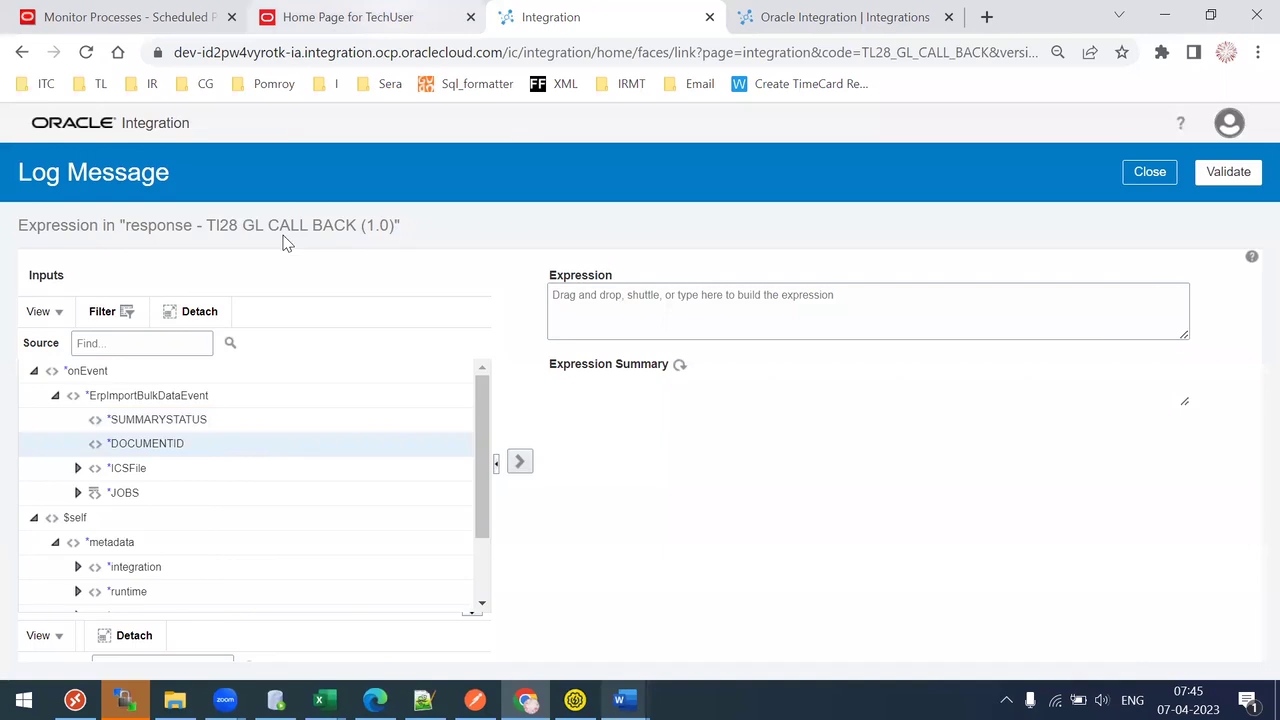
right_click(535, 12)
click(495, 5)
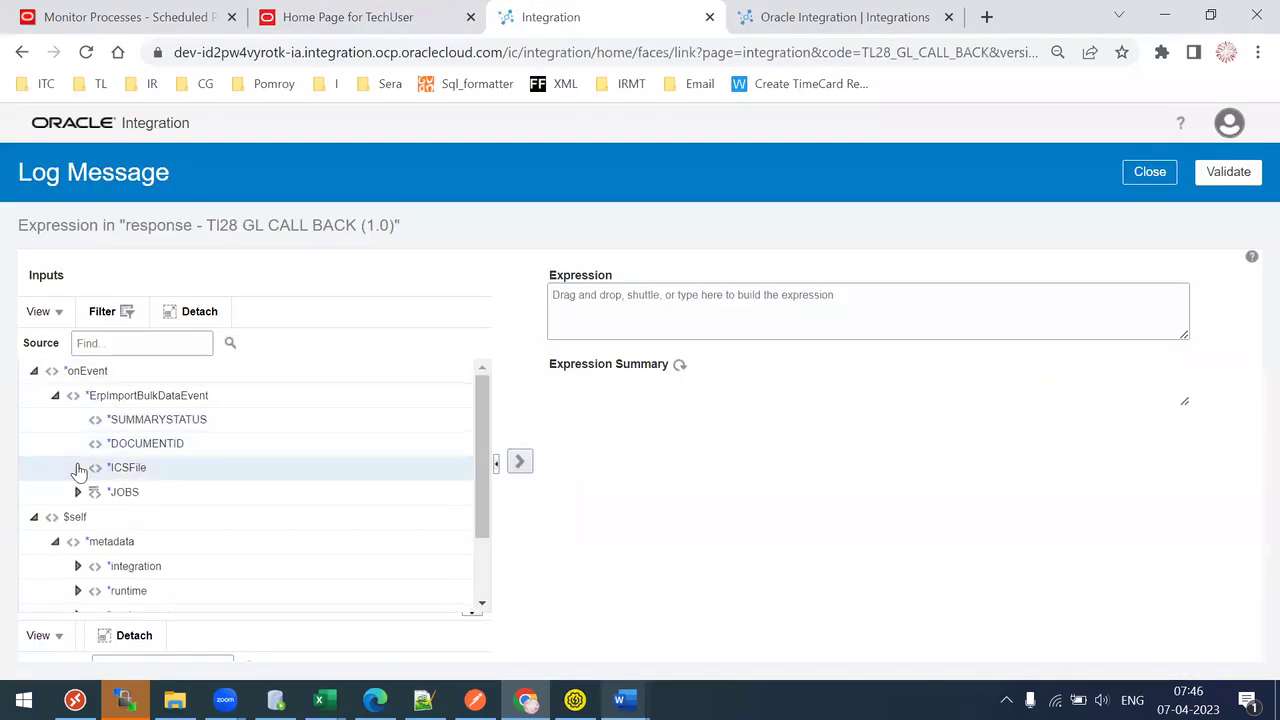
Expand the ICSFile element, inspect FileReference, and download the corresponding UCMFA05654005 file from WebCenter Content
click(78, 468)
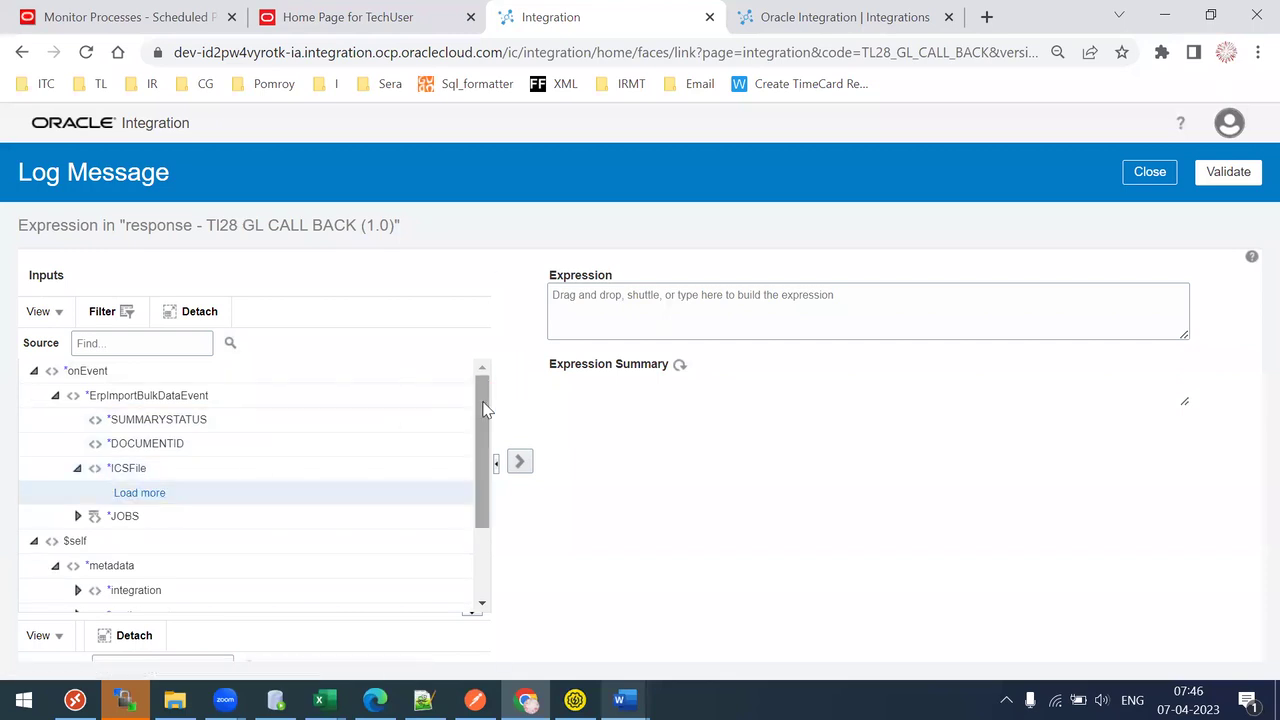
click(139, 492)
scroll(251, 503, down, 1)
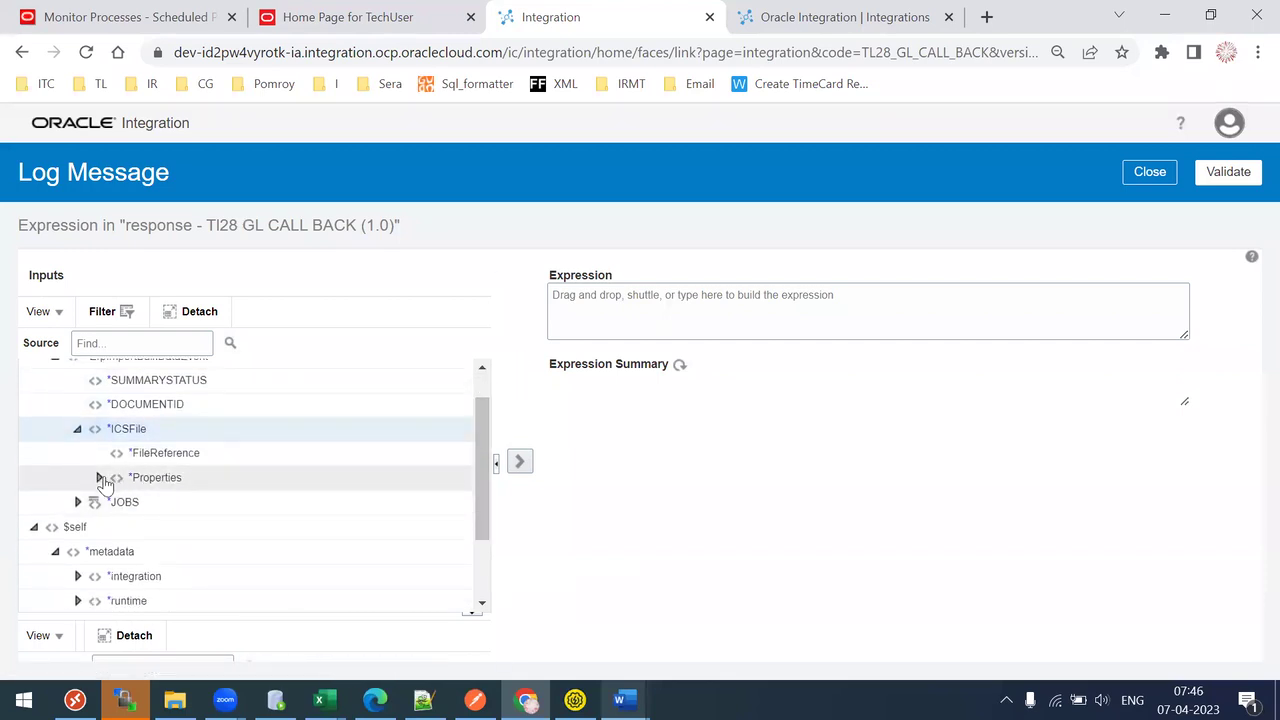
click(100, 478)
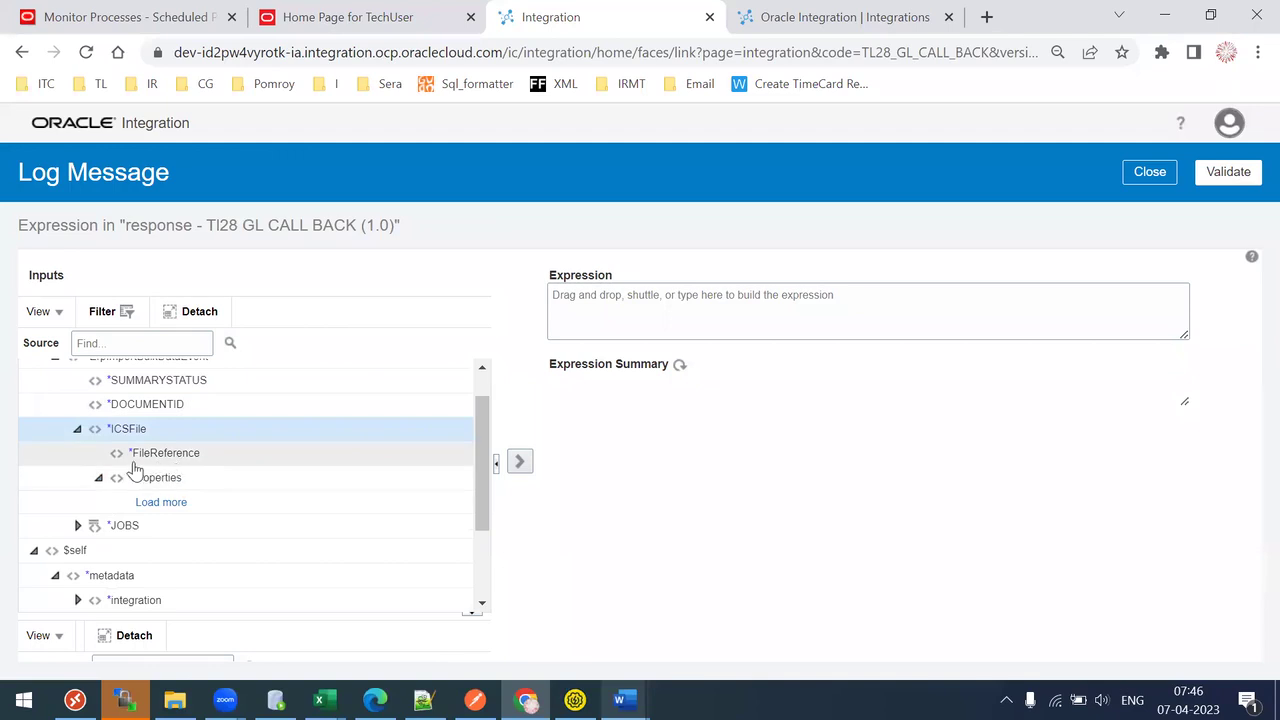
click(134, 458)
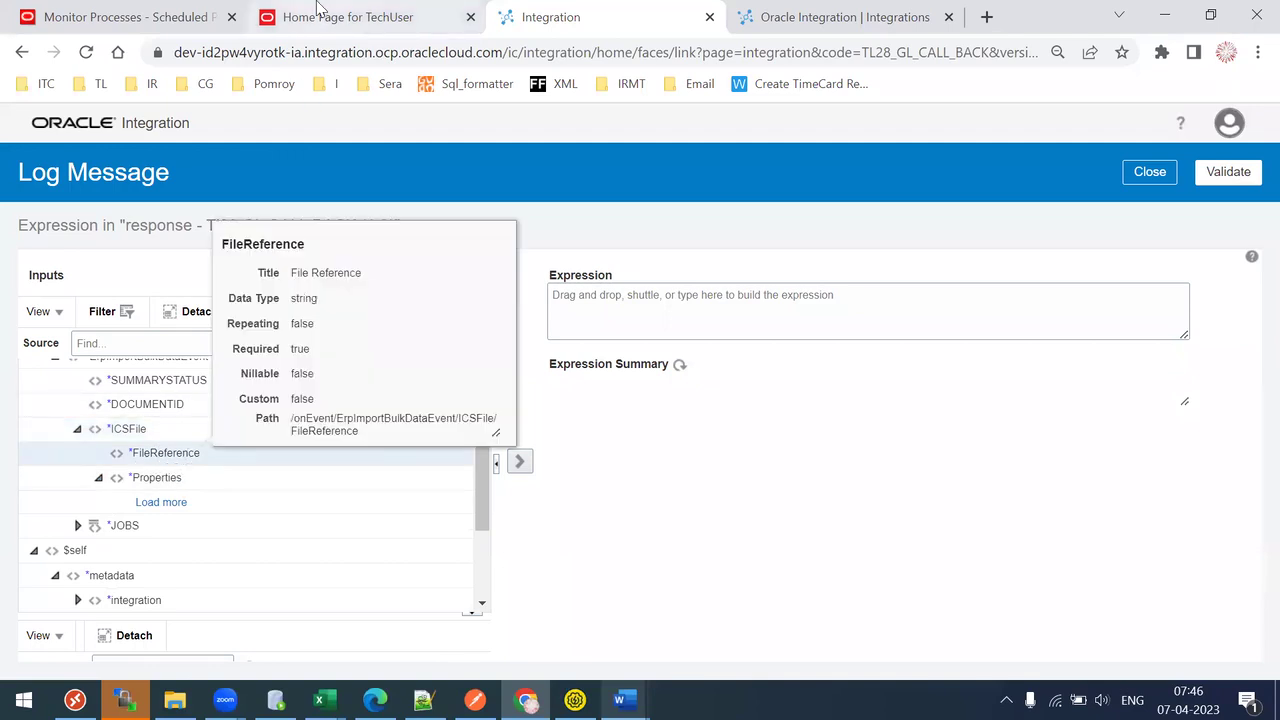
click(318, 10)
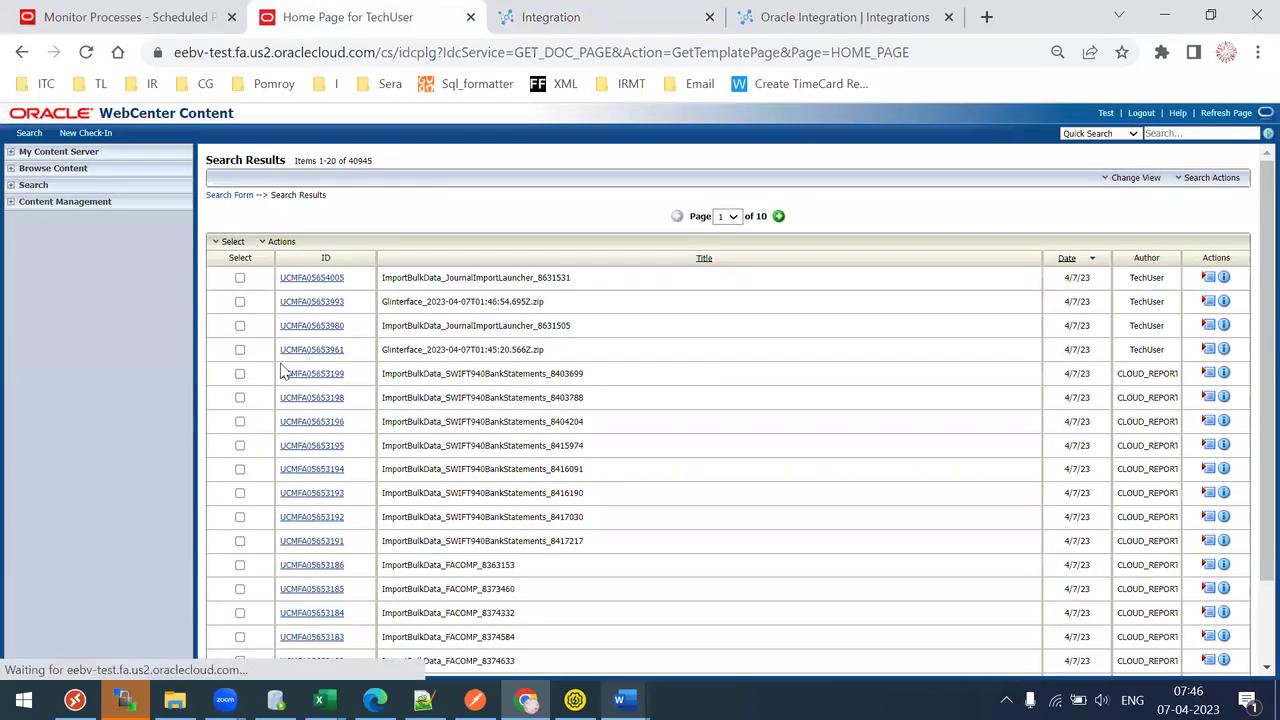
click(555, 8)
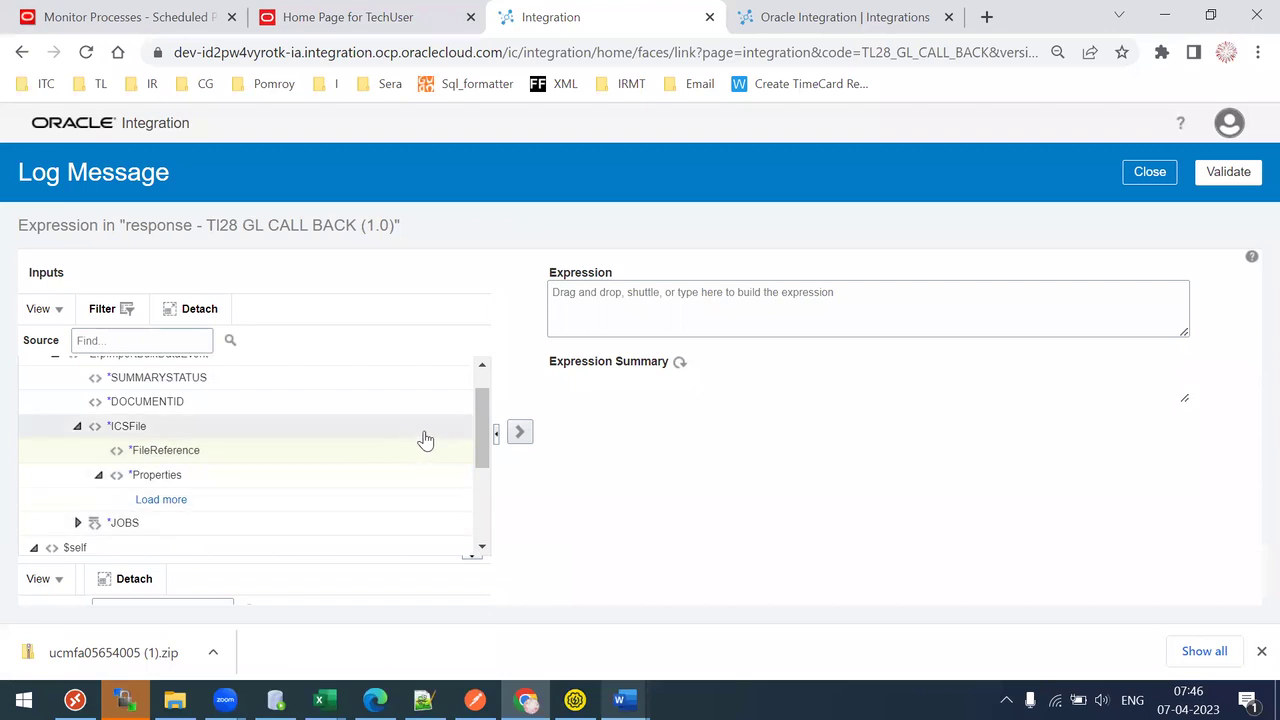
Expand the JOBS element in the logger's source tree and examine its child fields
drag(481, 420, 490, 463)
click(79, 412)
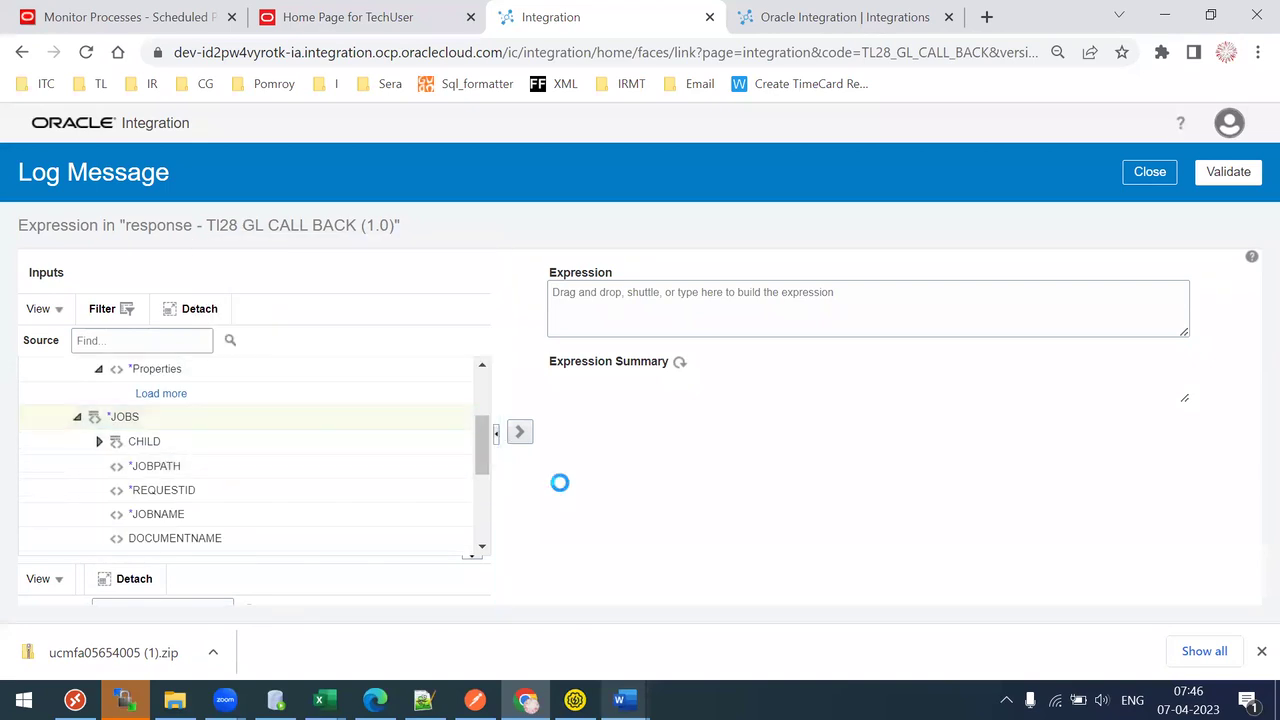
drag(481, 438, 484, 453)
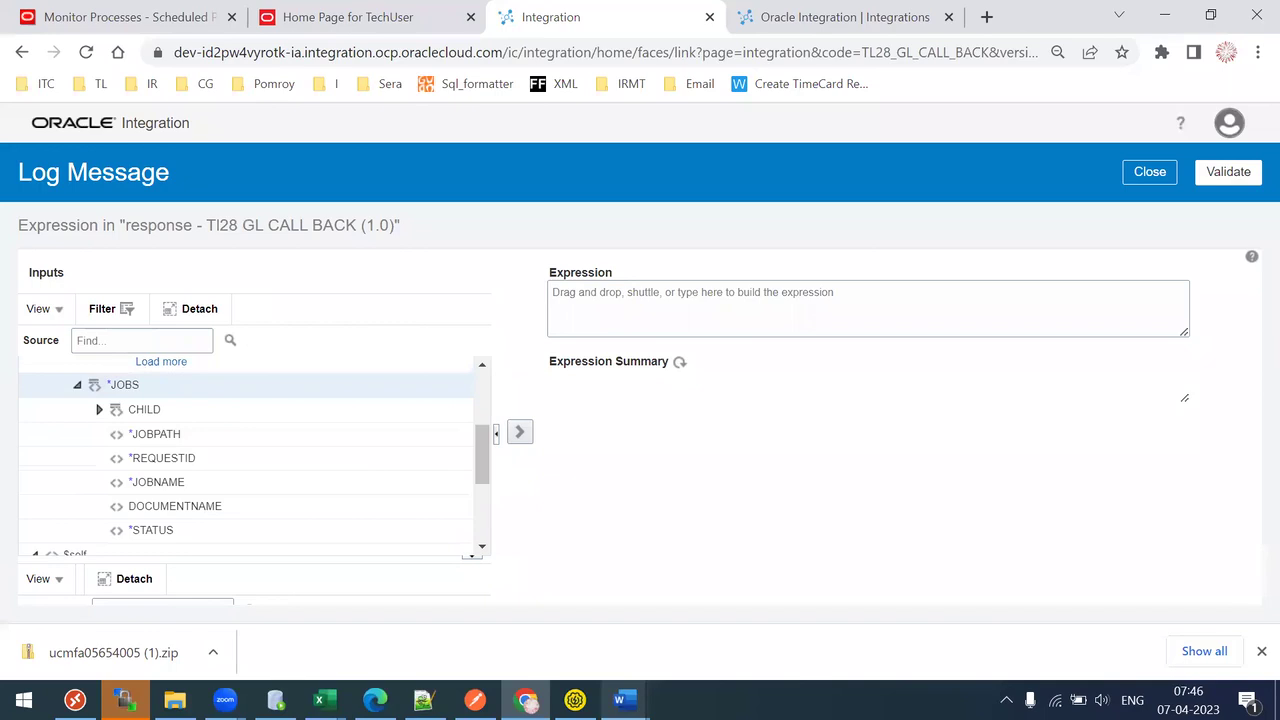
Switch to SoapUI, open Request 1 under getESSExecutionDetails in a maximized window, and submit it
key(alt+Tab)
scroll(80, 340, up, 3)
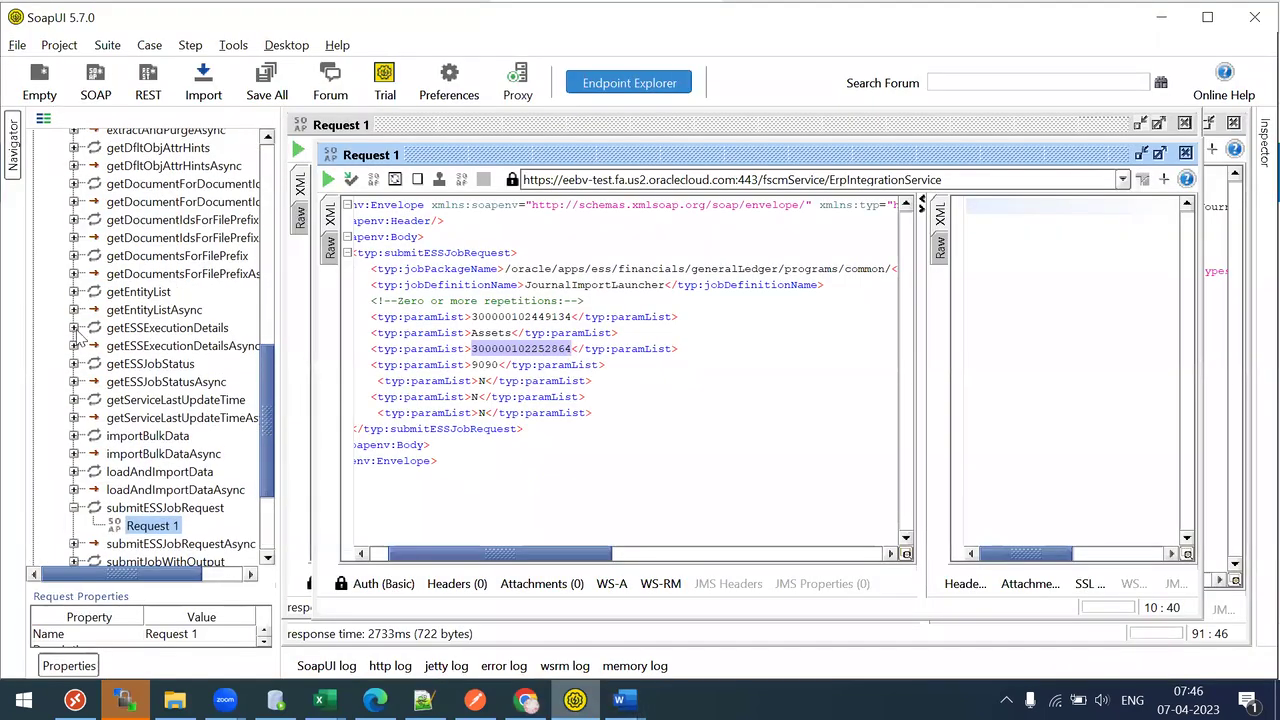
click(73, 328)
double_click(145, 345)
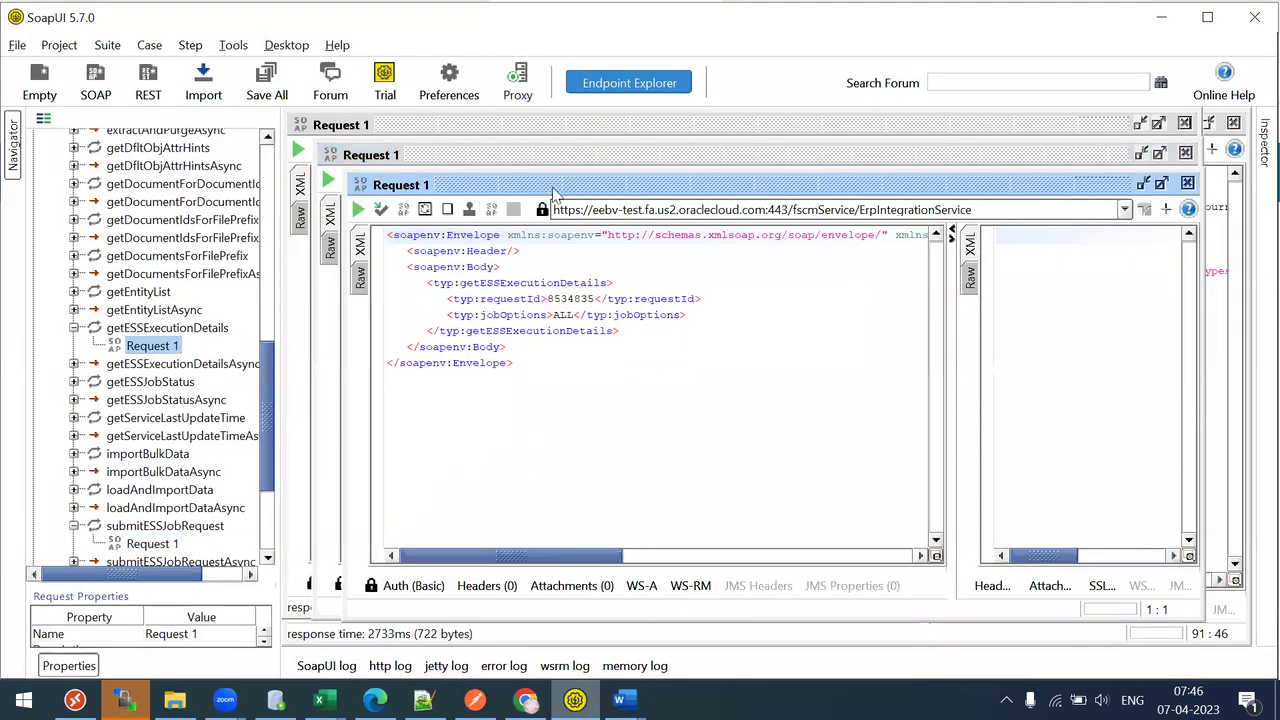
double_click(572, 185)
click(297, 149)
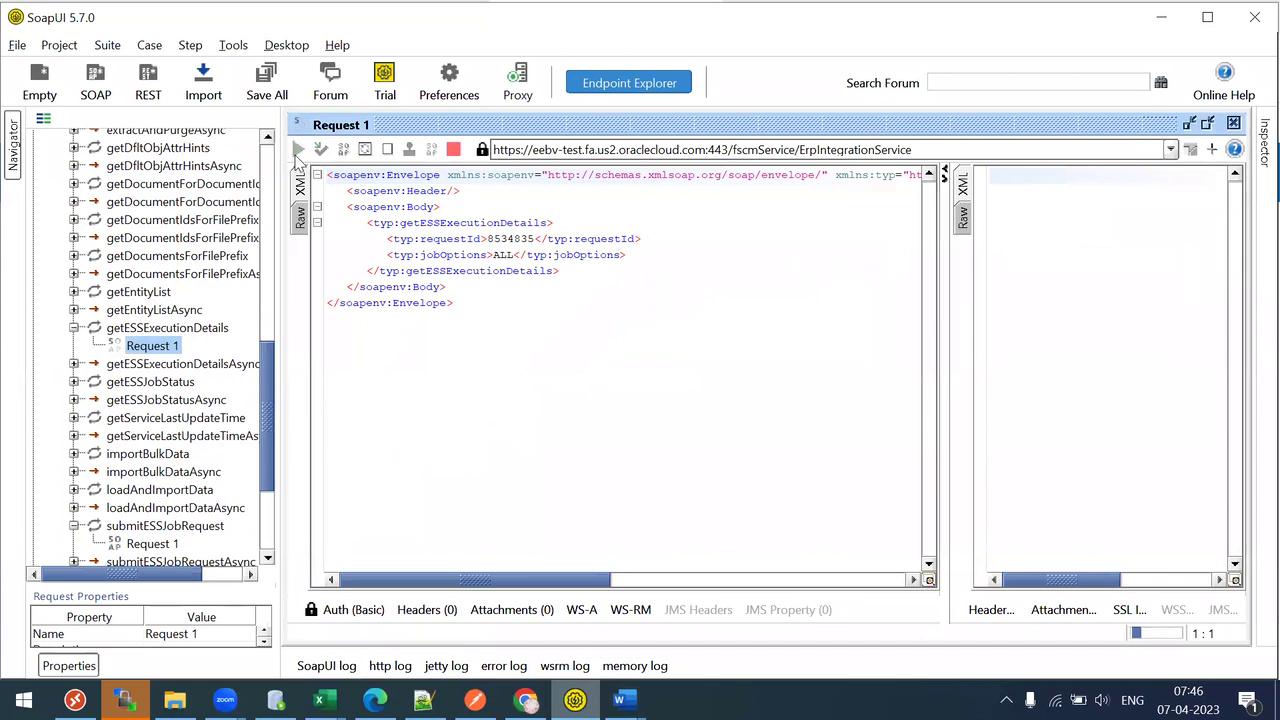
Widen the response area, show the response as XML, and examine the JOBNAME, JOBPATH, REQUESTID, STATUS and CHILD entries
drag(944, 370, 724, 353)
click(748, 185)
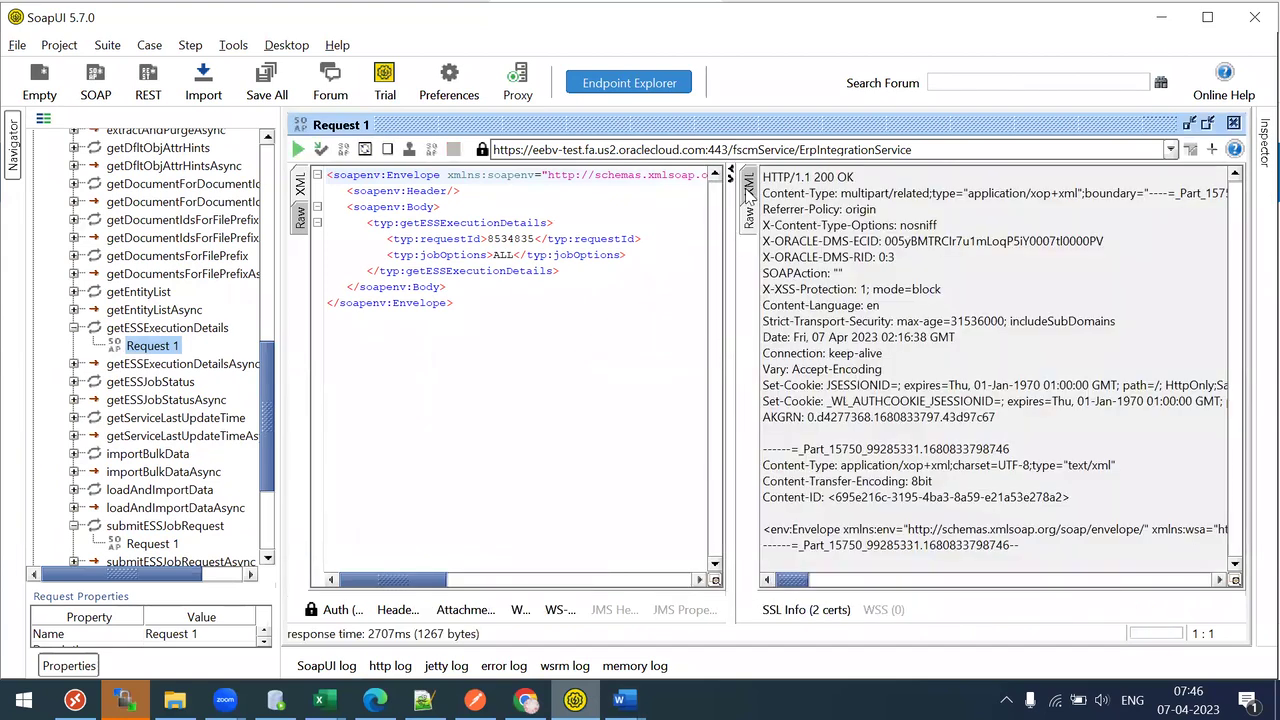
drag(822, 588, 938, 592)
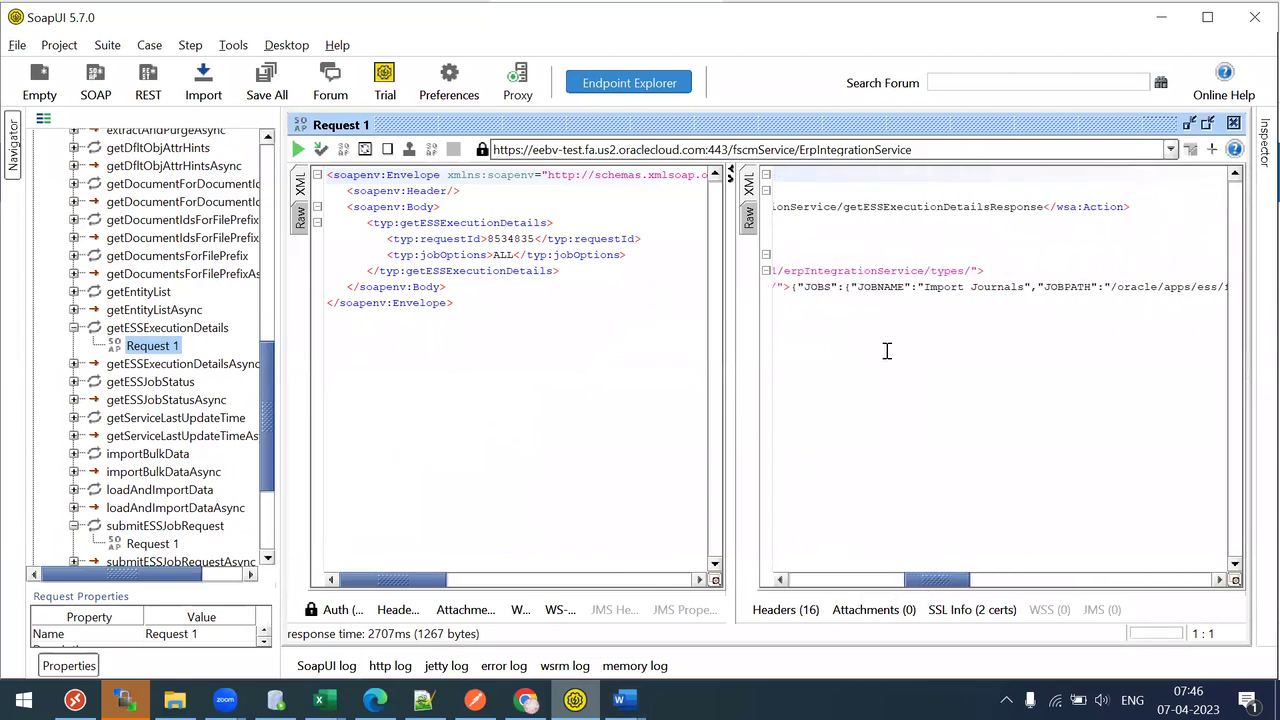
click(1058, 286)
drag(940, 588, 1041, 566)
click(852, 287)
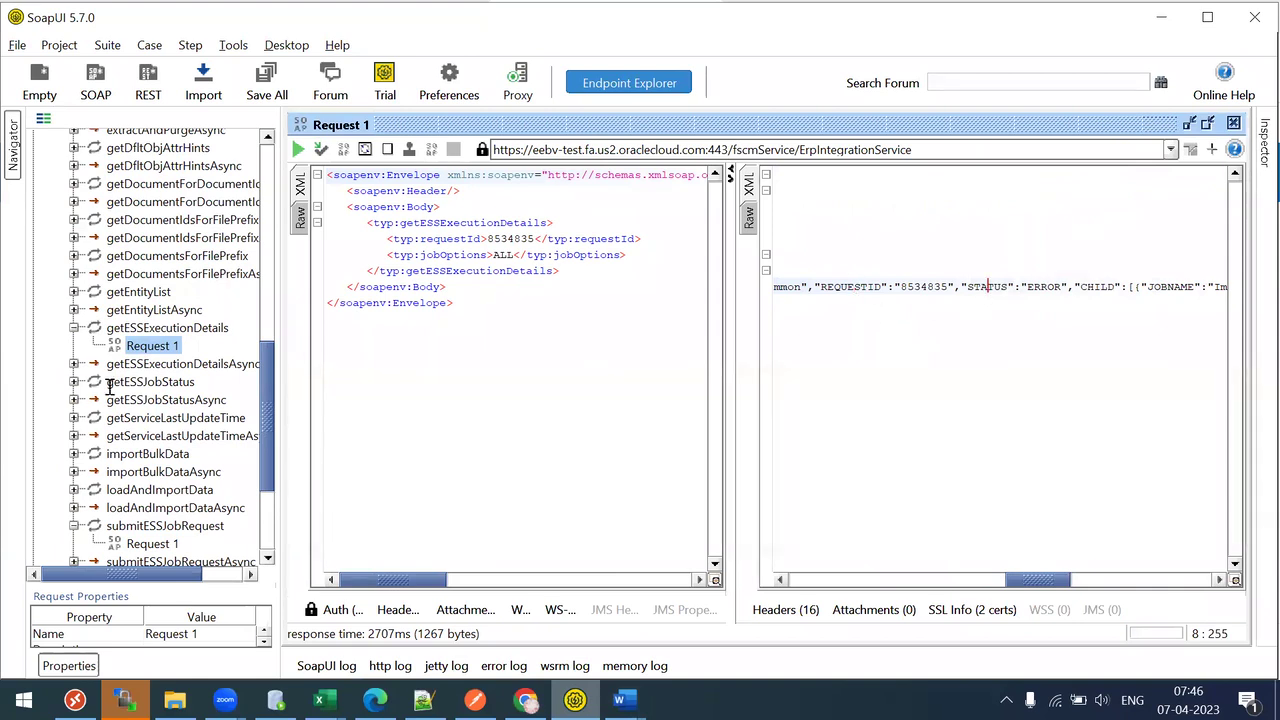
Return to Oracle Integration in the browser and review the ICSFile and JOBS elements against the SoapUI response
key(alt+Tab)
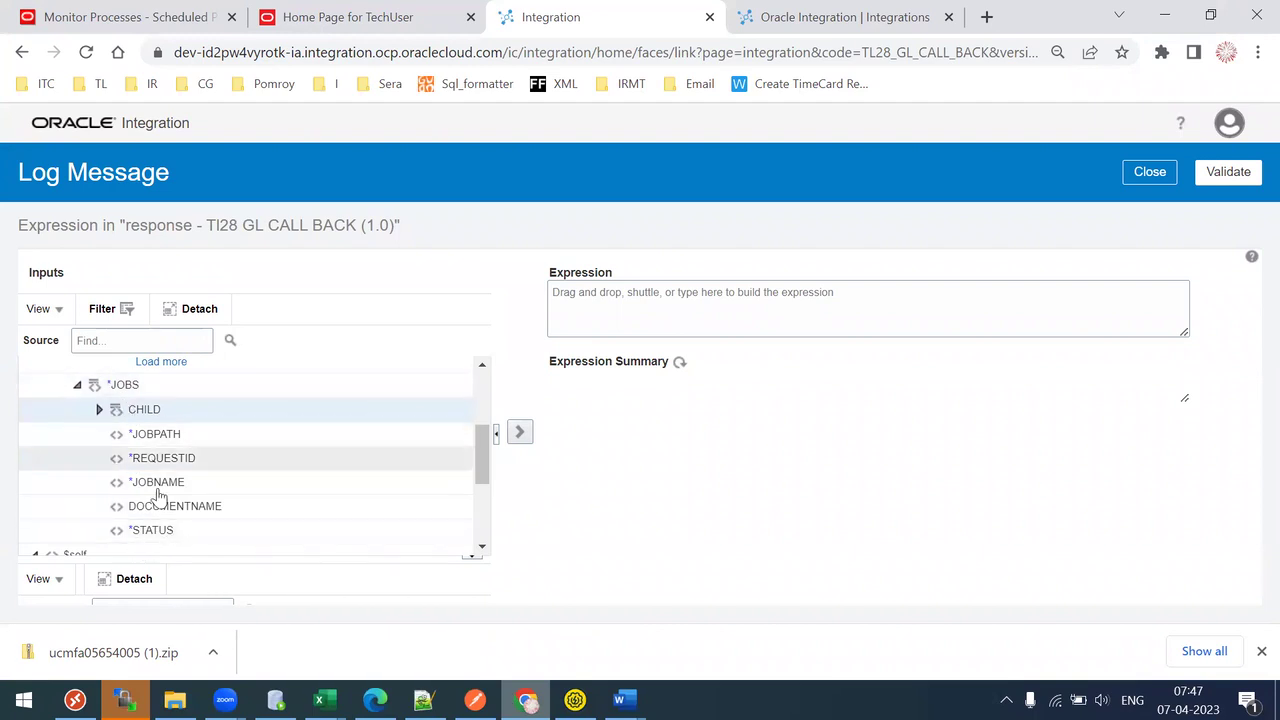
drag(477, 466, 457, 449)
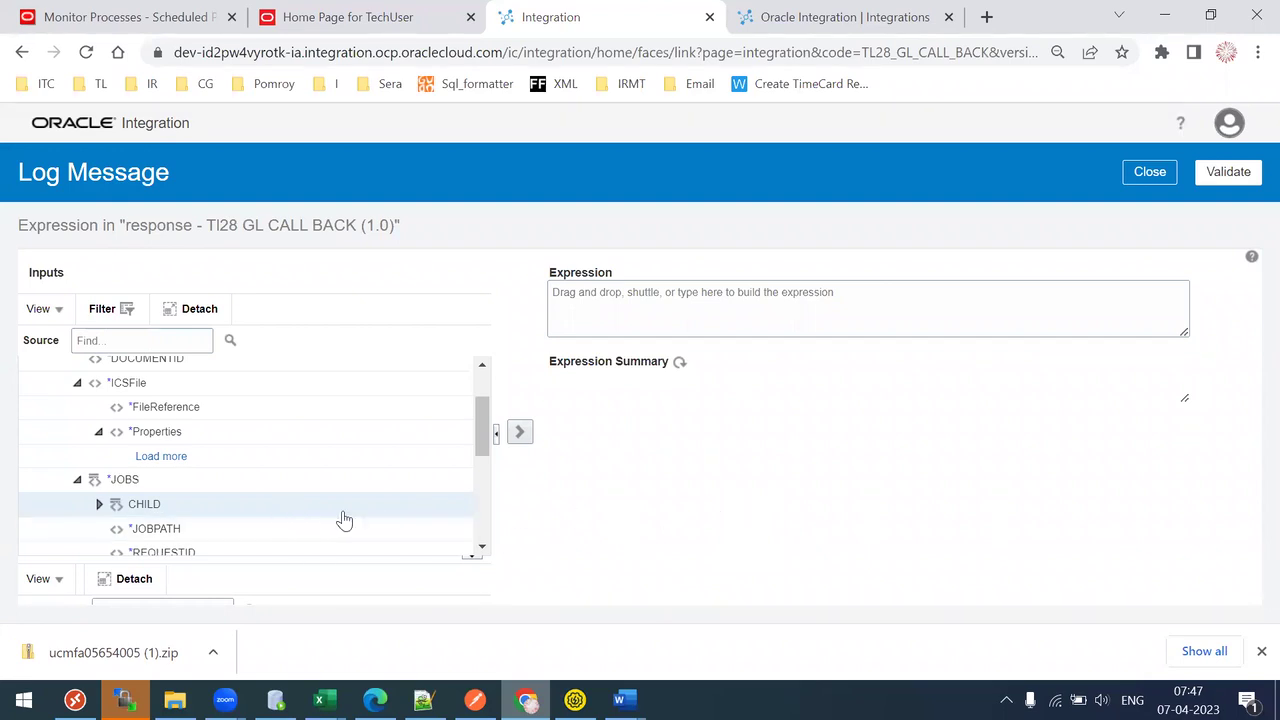
scroll(480, 431, down, 2)
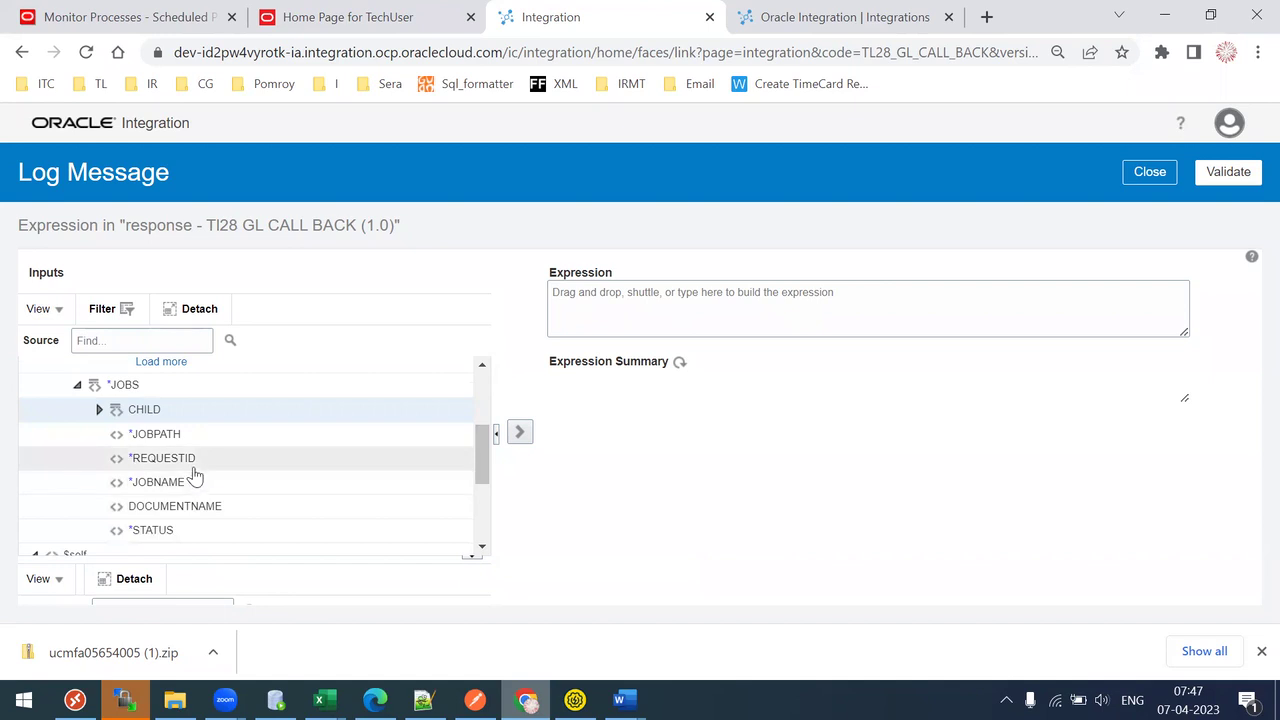
mouse_move(192, 460)
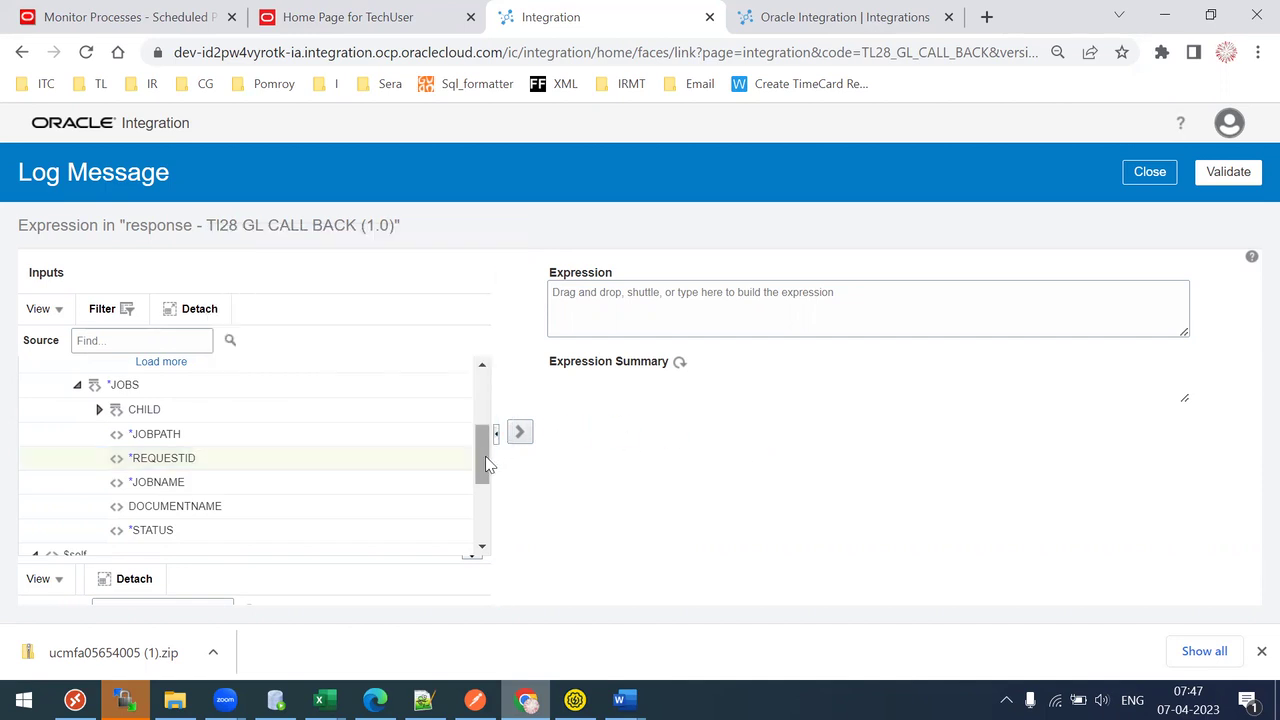
Set the response logger's message to SUMMARYSTATUS, validate and close the logger, and save the integration
scroll(476, 437, up, 3)
drag(227, 414, 820, 306)
click(1231, 176)
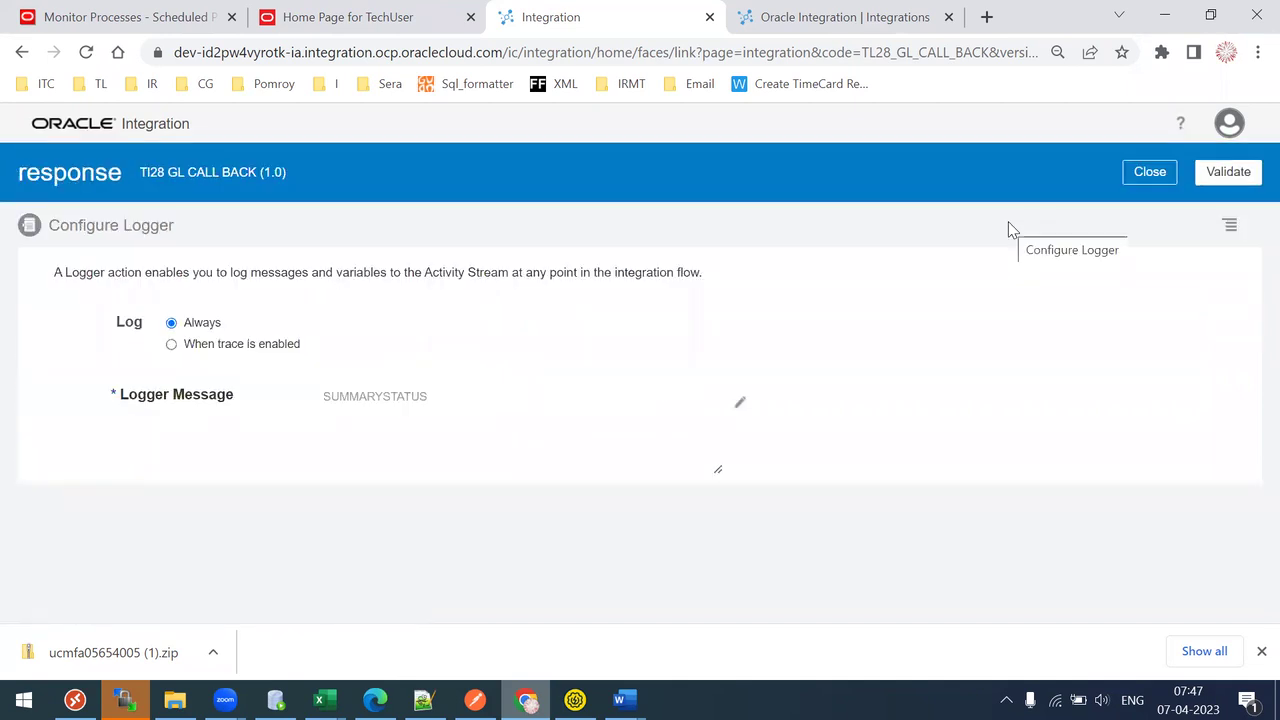
click(1240, 173)
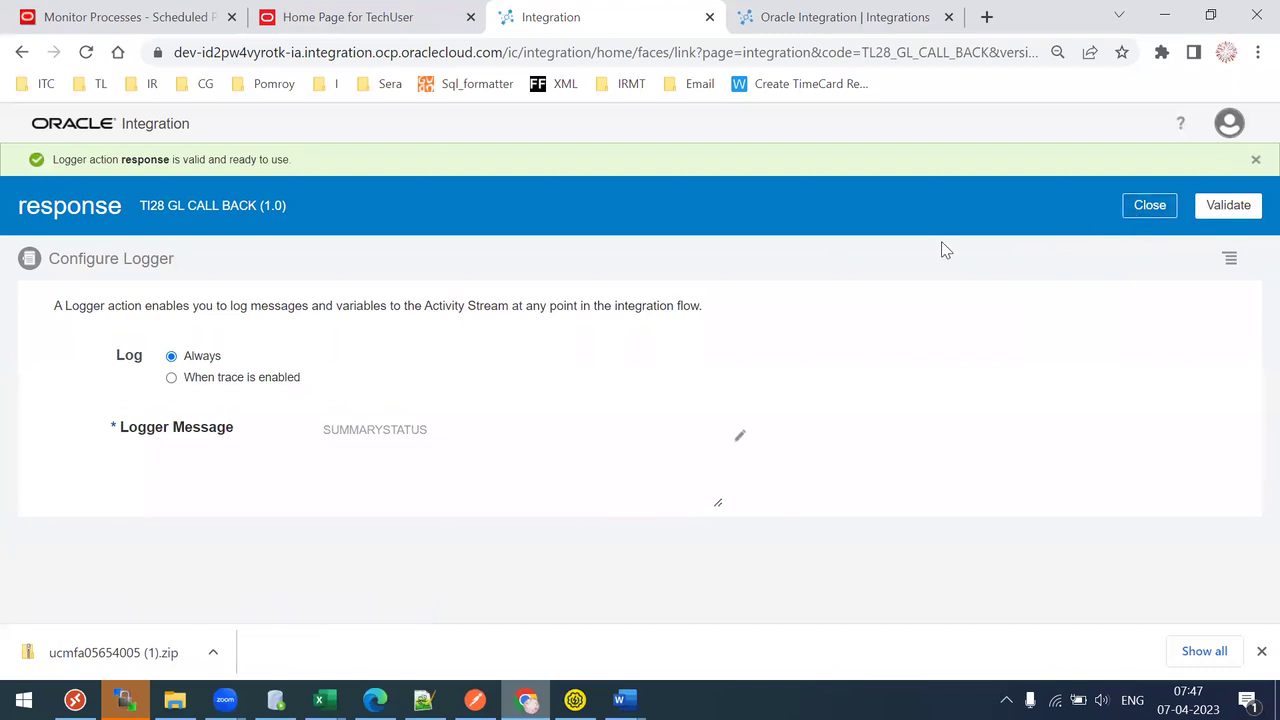
click(1150, 207)
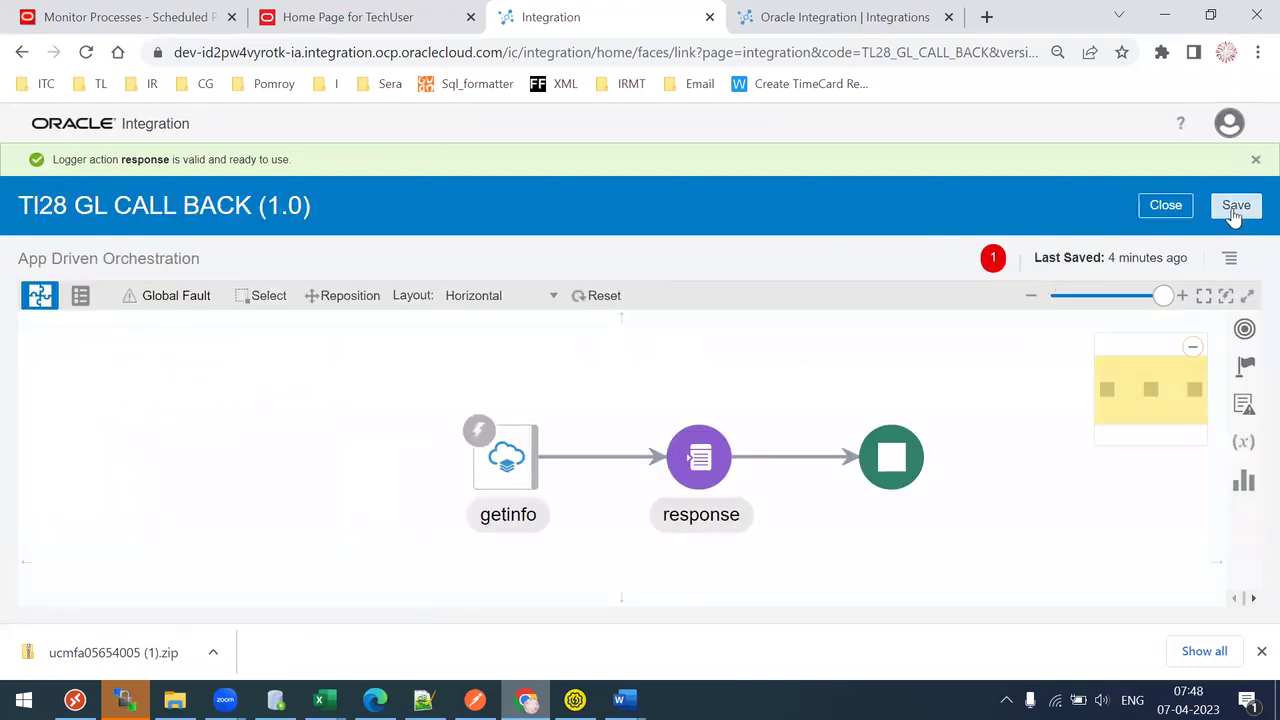
click(1234, 210)
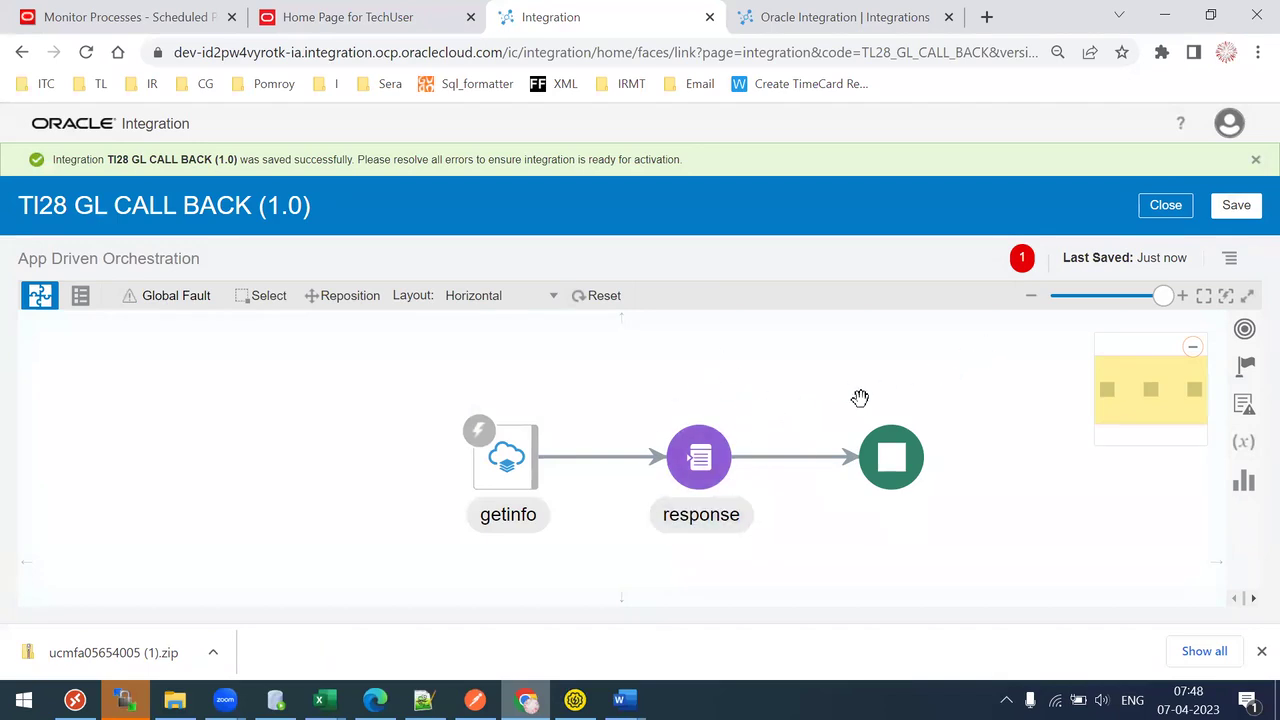
Assign SUMMARYSTATUS as the primary business identifier in tracking_var_1 and save the tracking settings
click(1140, 296)
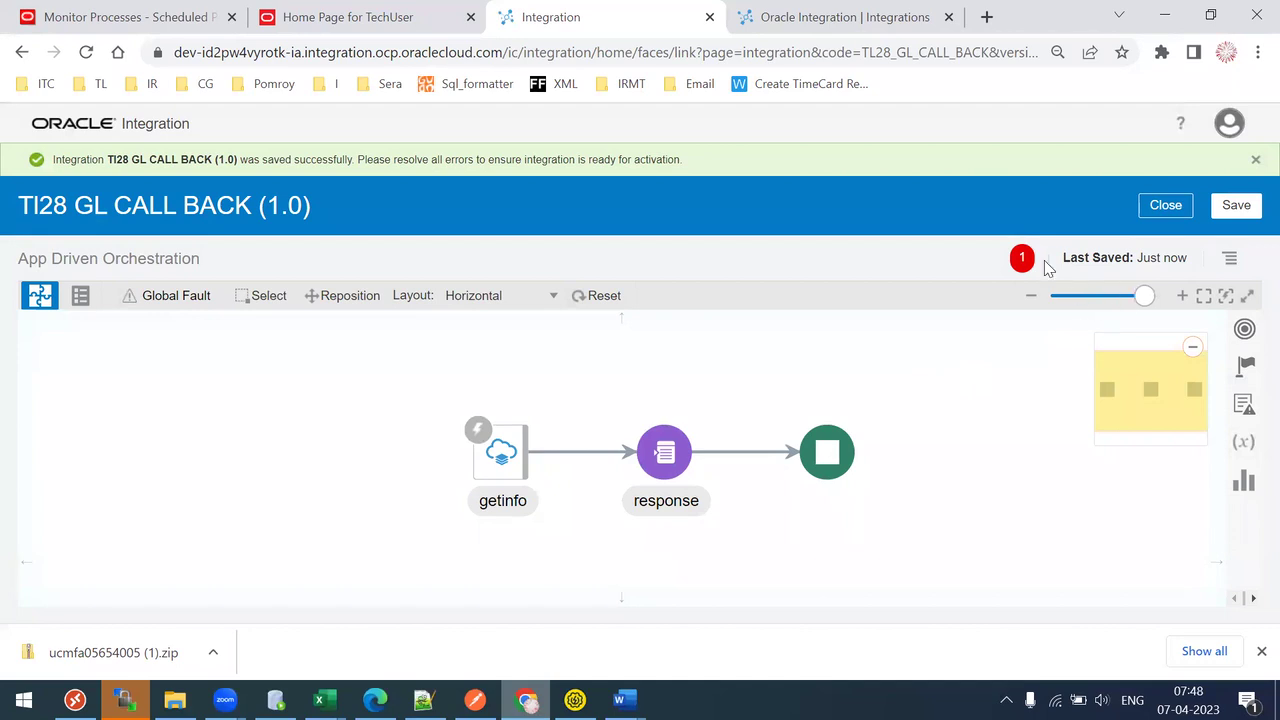
click(1230, 262)
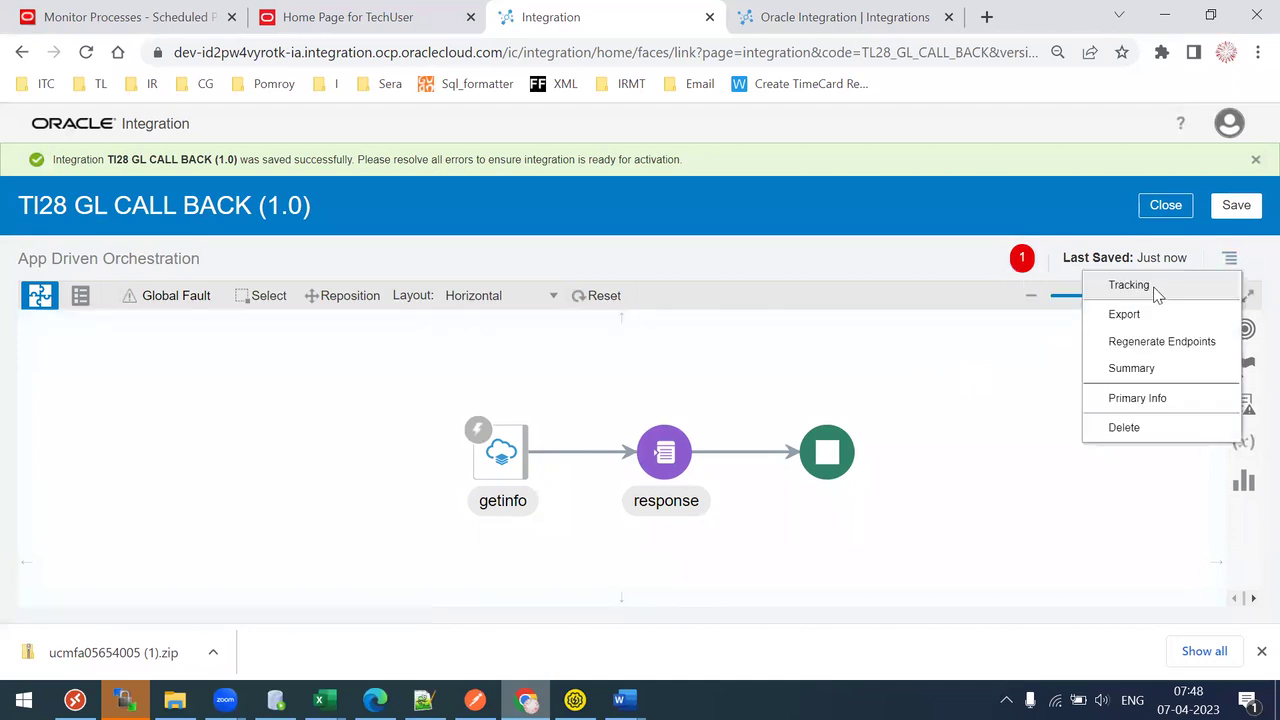
click(1152, 292)
drag(266, 189, 543, 189)
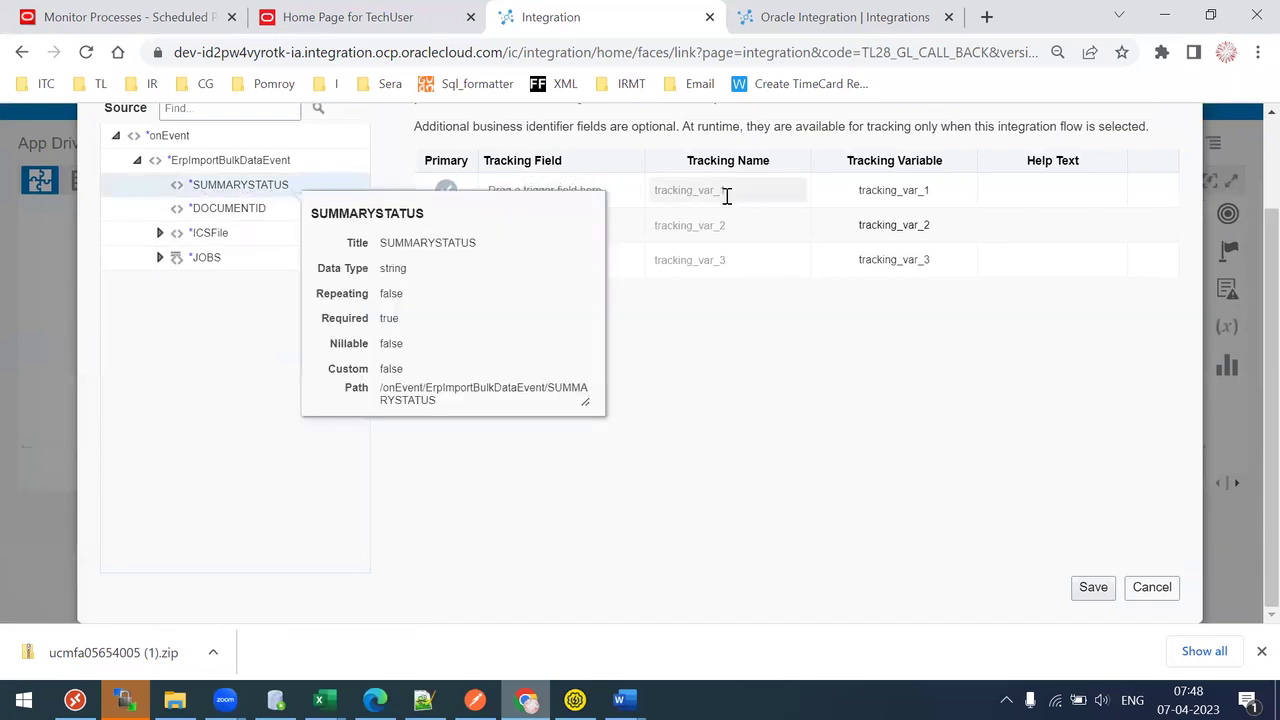
click(1093, 590)
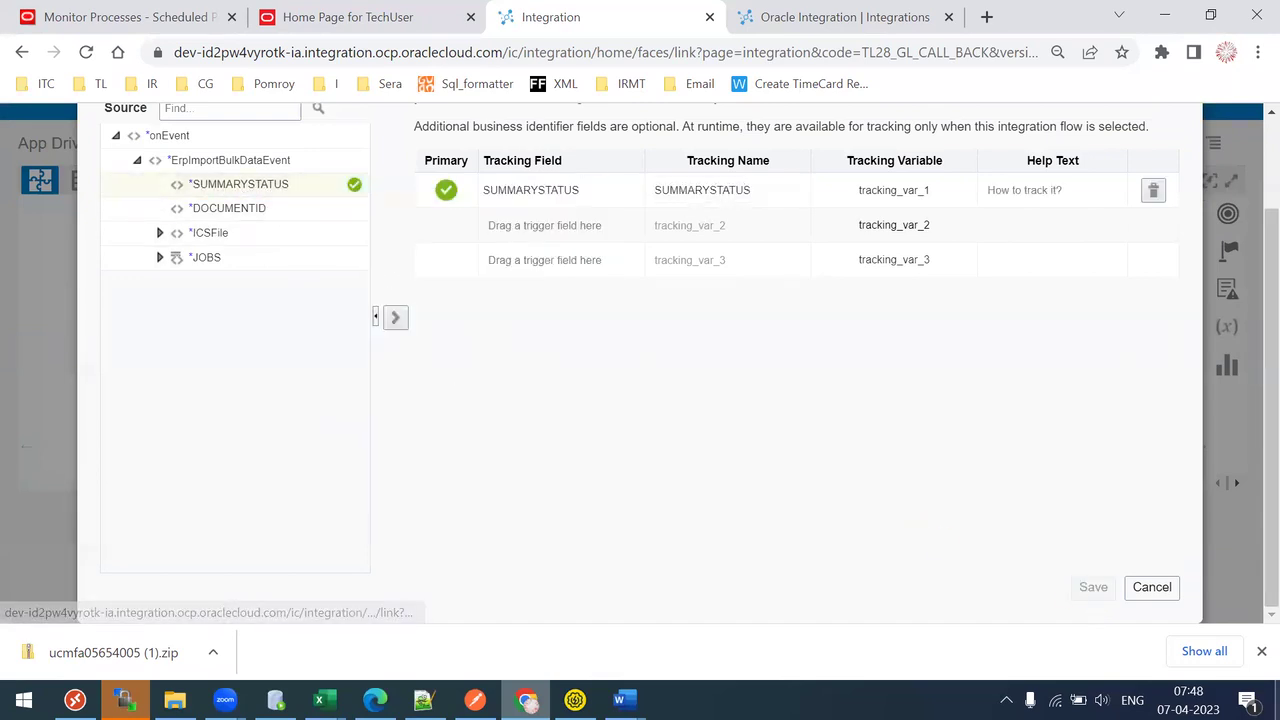
click(1261, 651)
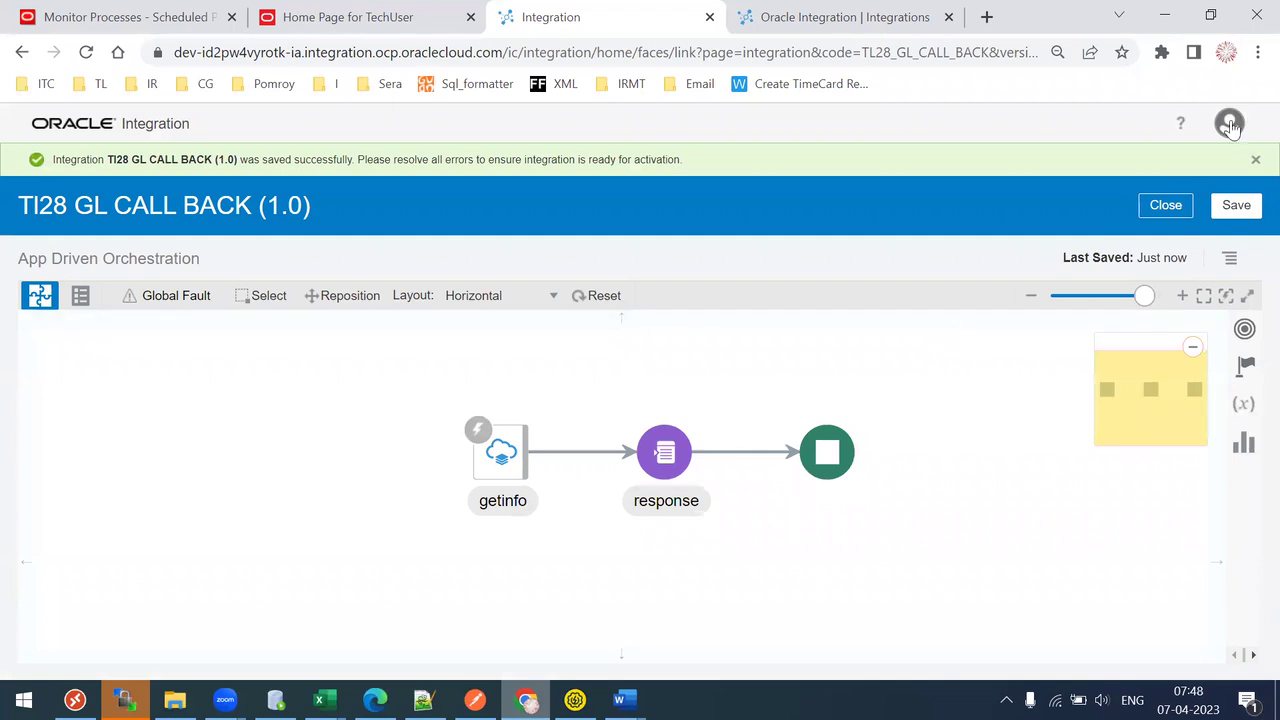
Save the Tl28 GL CALL BACK integration and close it to return to the integrations list
click(1236, 205)
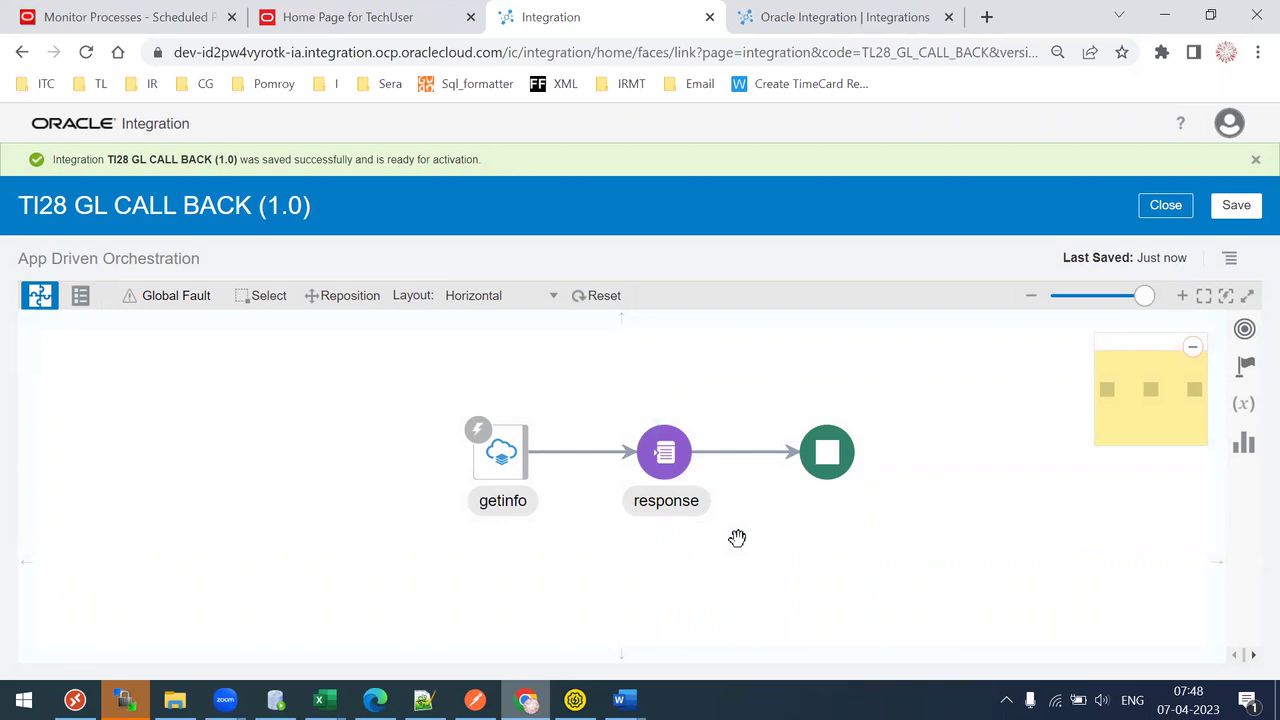
click(1166, 206)
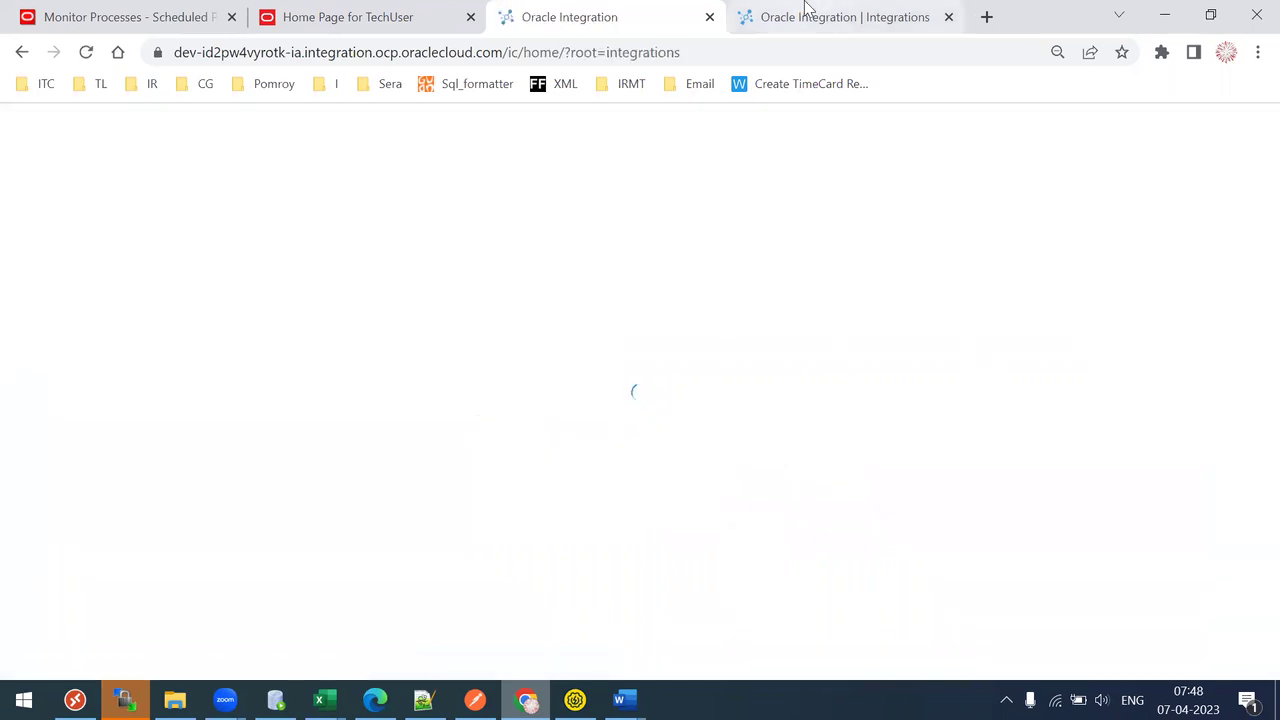
right_click(806, 10)
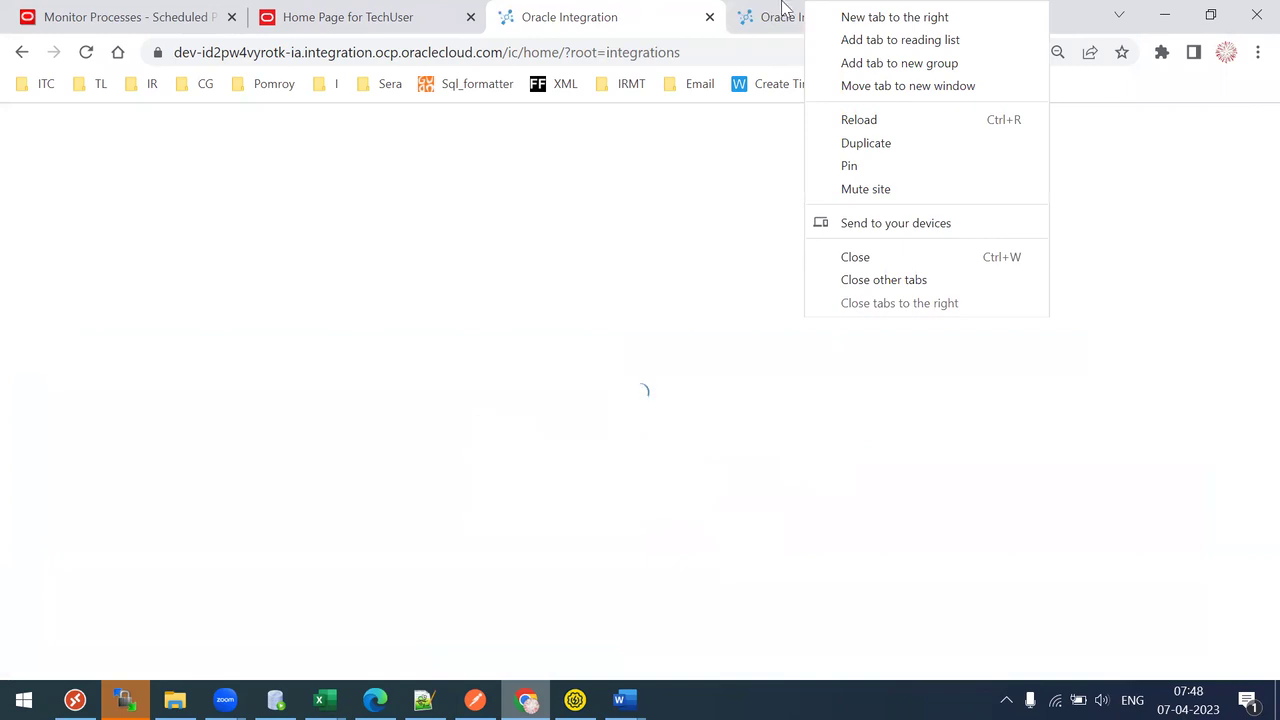
click(763, 4)
Activate Tl28 GL CALL BACK (1.0) with tracing enabled and payload included
click(580, 5)
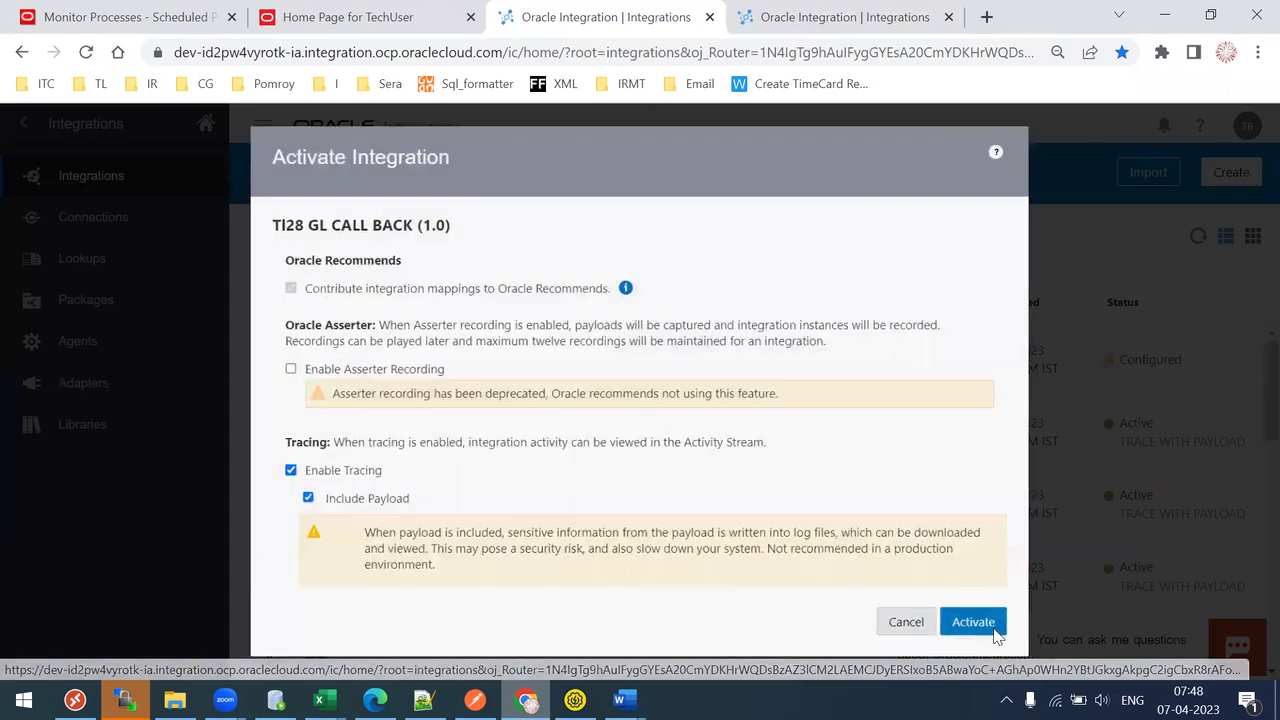
click(995, 633)
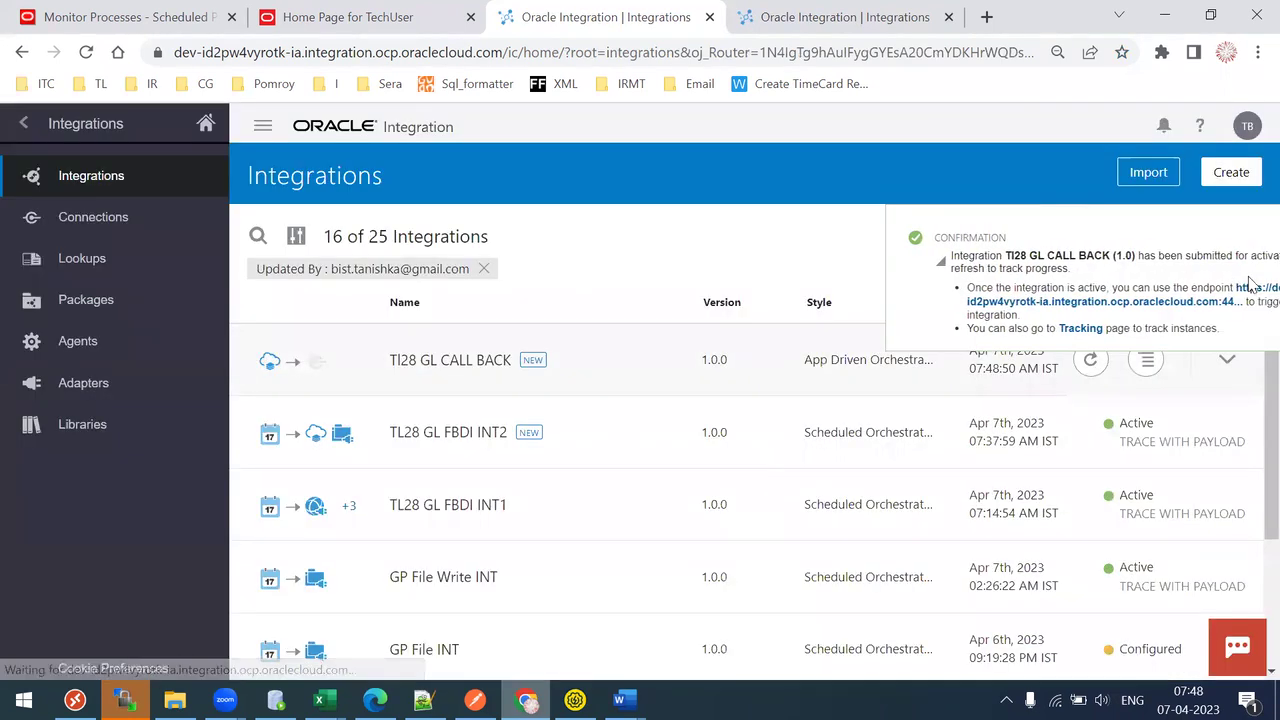
click(1248, 238)
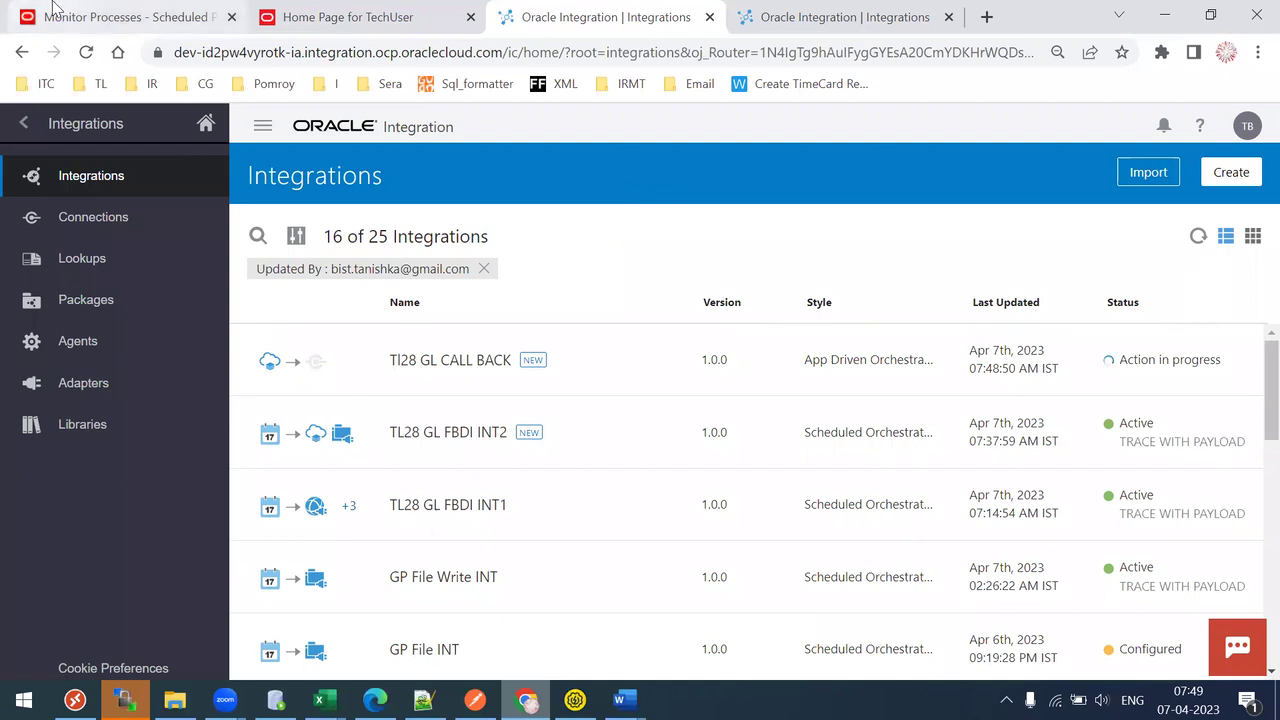
Refresh the integrations list and submit TL28 GL FBDI INT2 as an ad hoc request
click(140, 17)
click(556, 14)
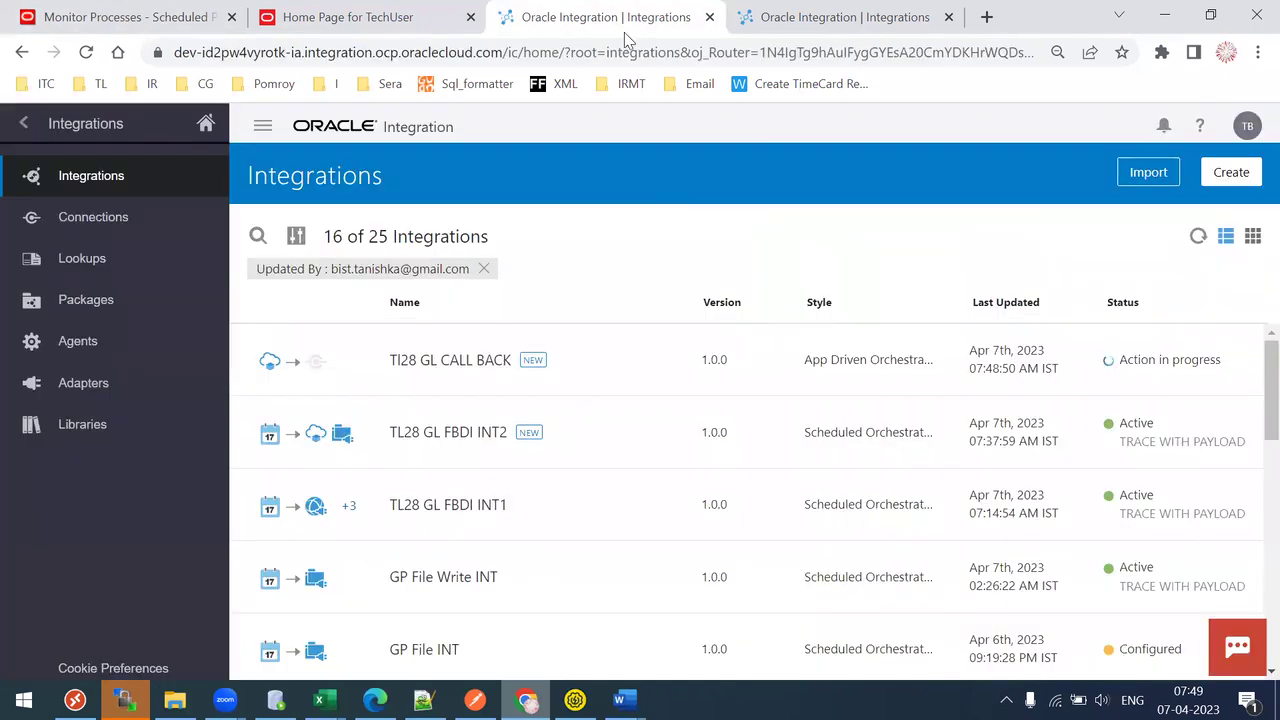
click(773, 8)
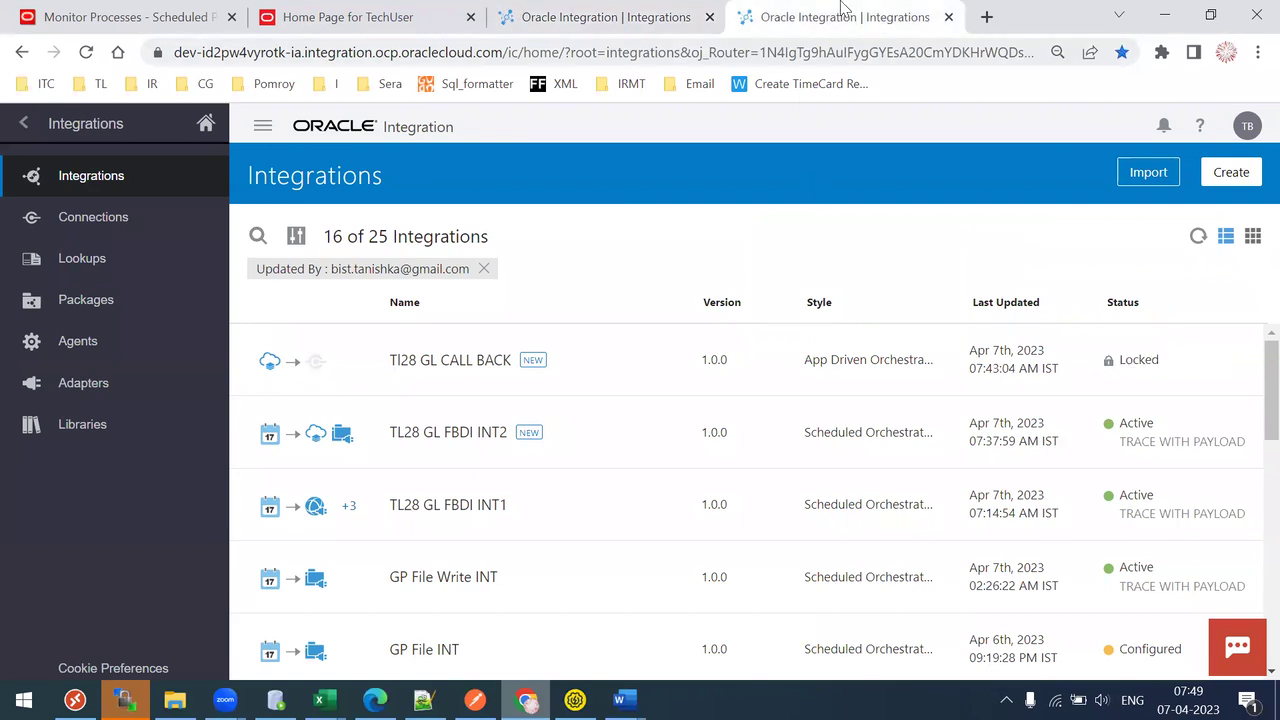
click(1198, 236)
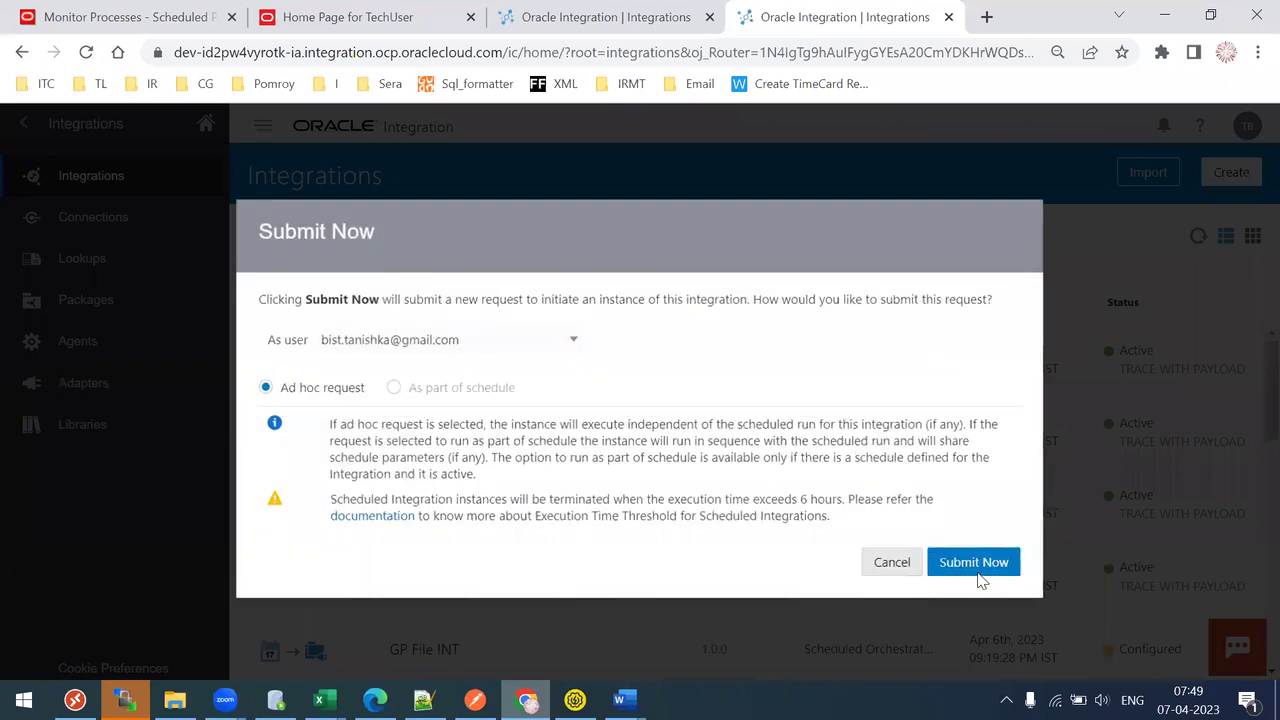
click(975, 563)
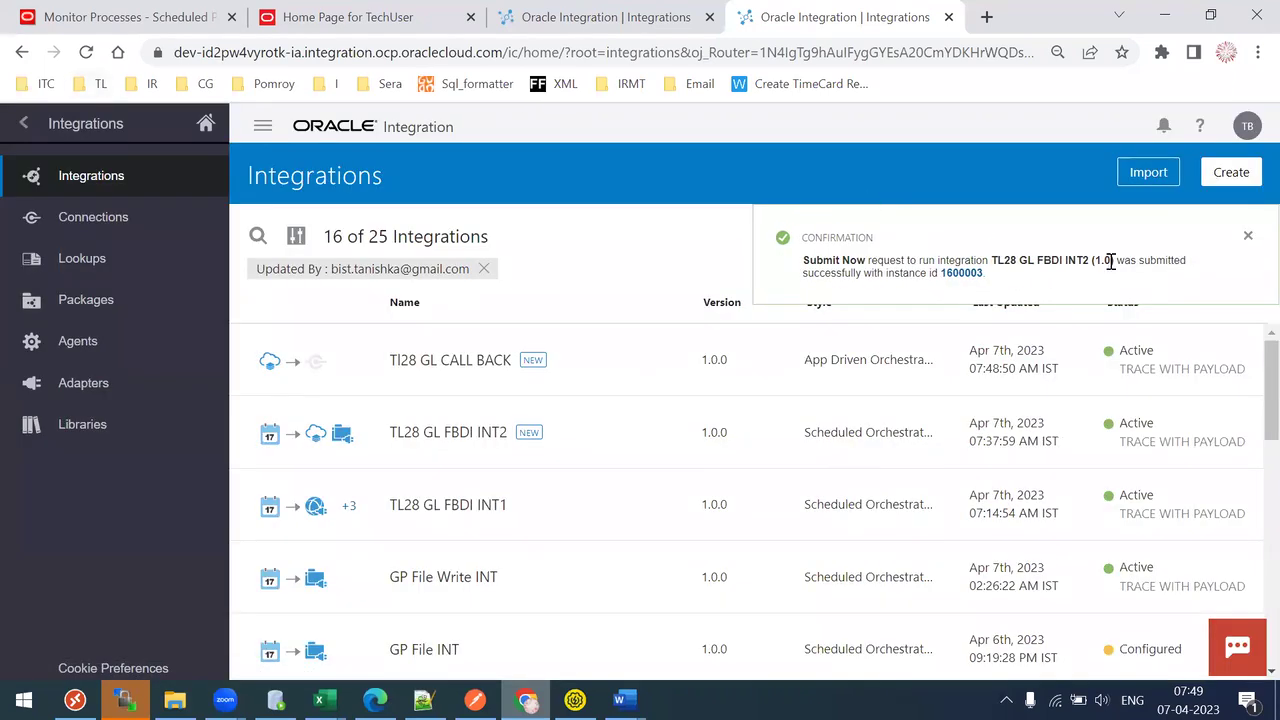
click(1248, 236)
Refresh the scheduled processes in ERP Cloud and monitor the new Load Interface File for Import run
click(110, 12)
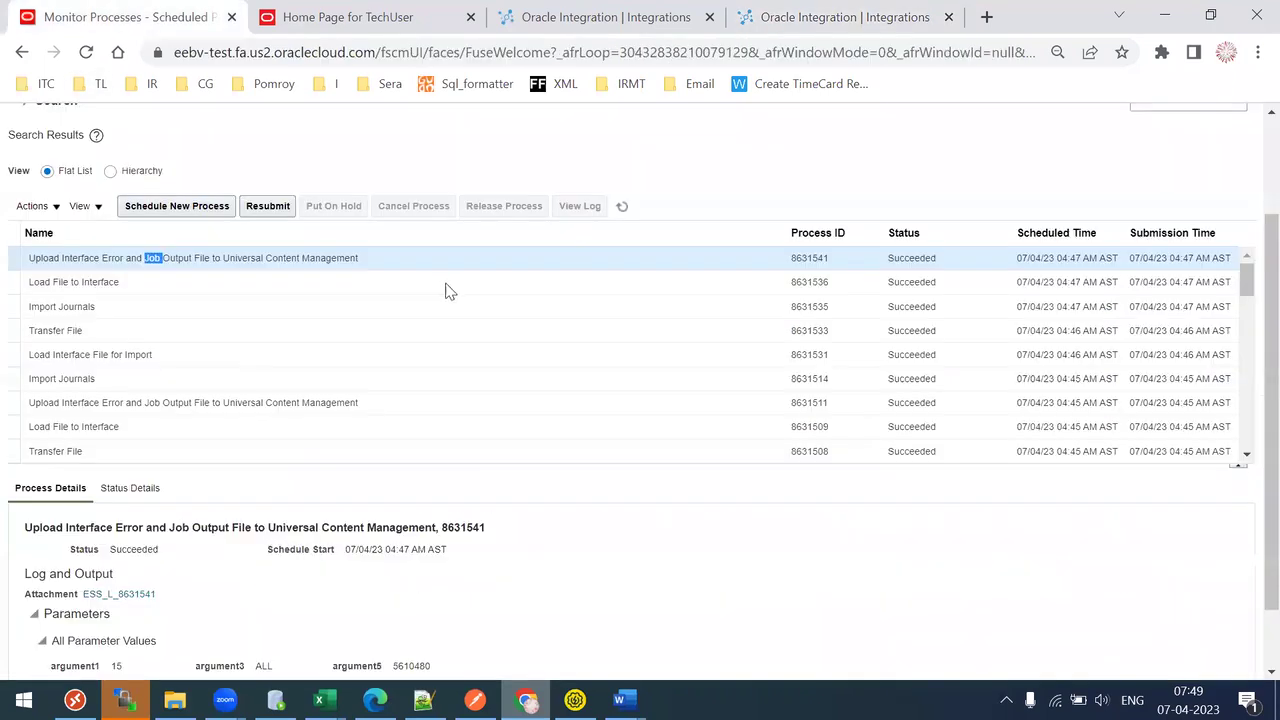
click(622, 207)
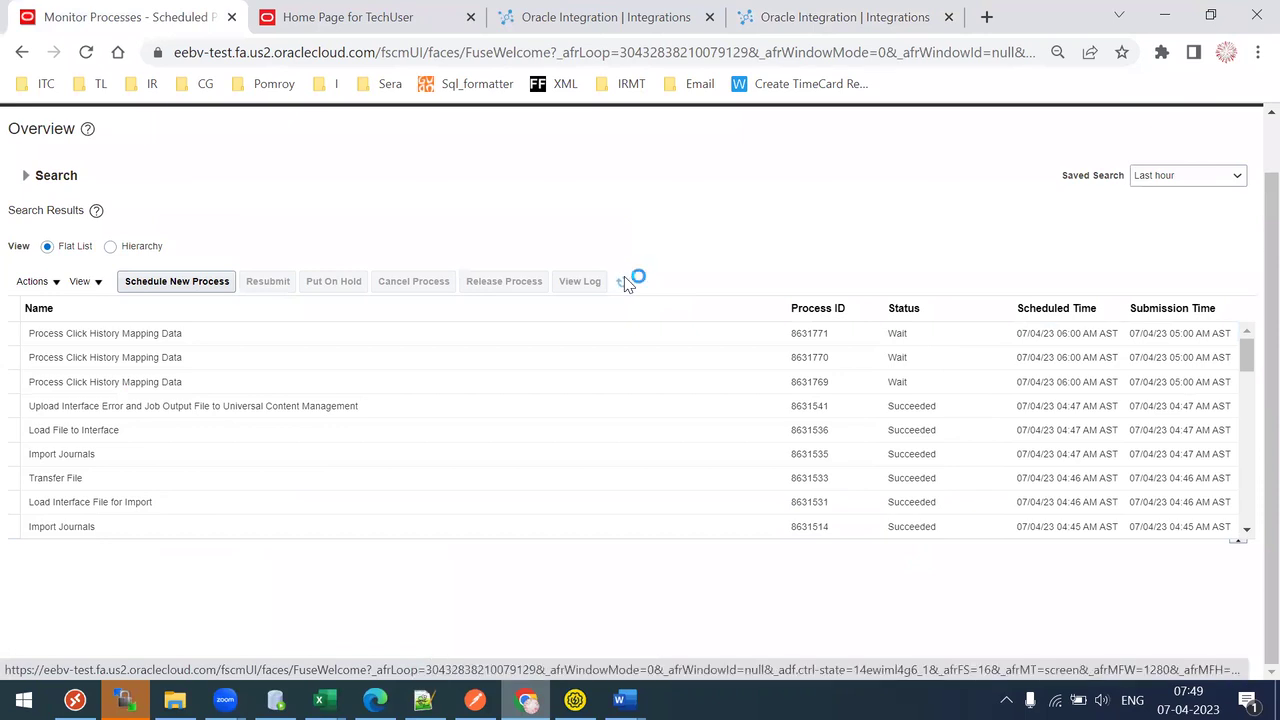
click(440, 336)
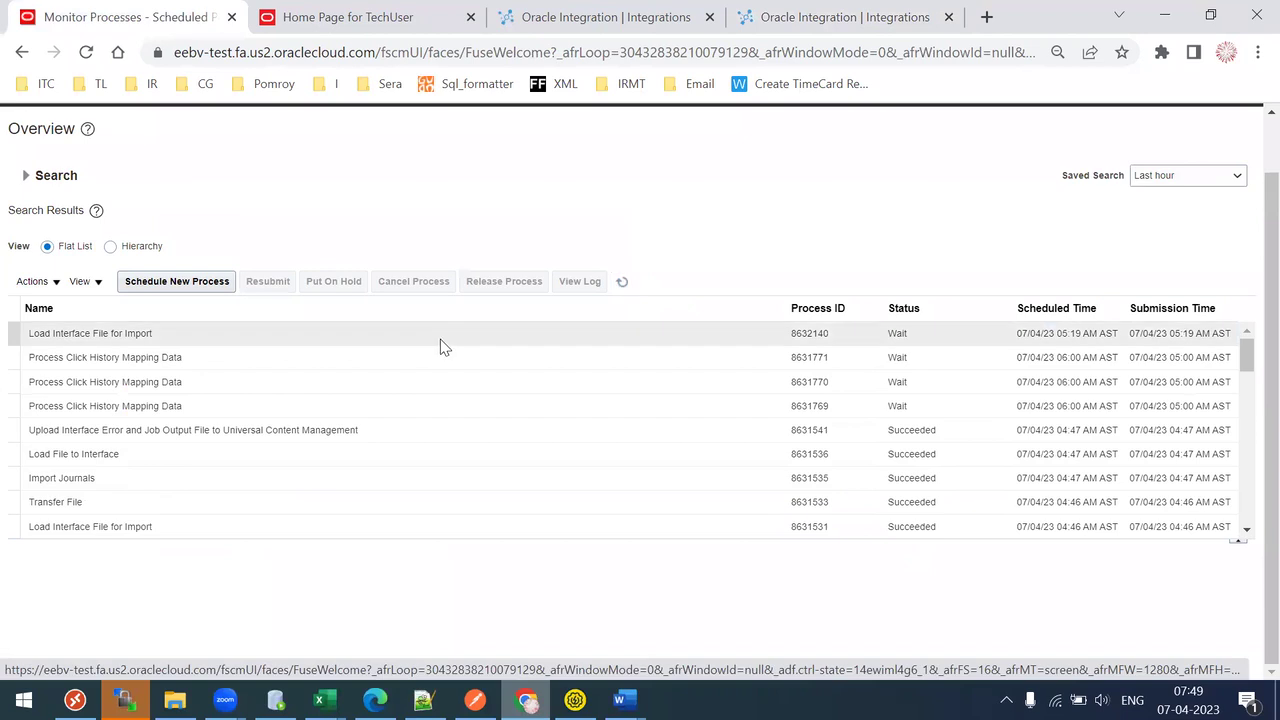
click(621, 281)
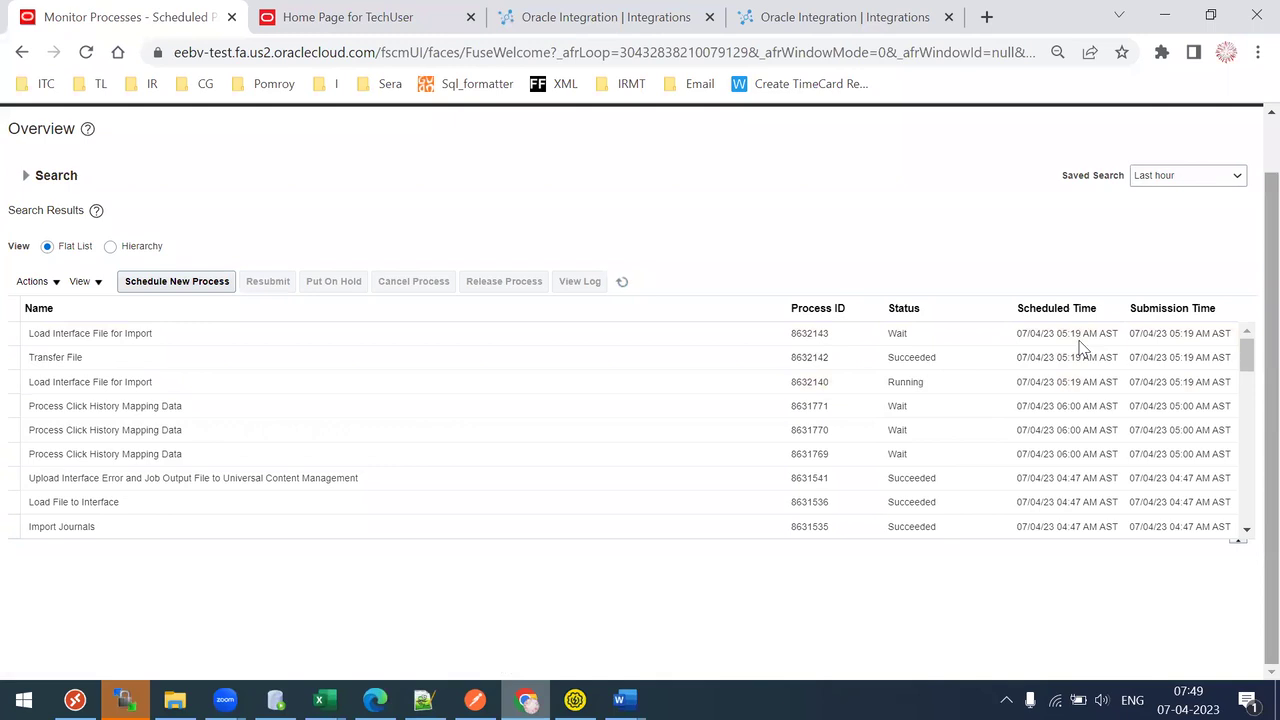
Review the details of the newest Load Interface File for Import run and refresh the process list to monitor its progress
click(380, 333)
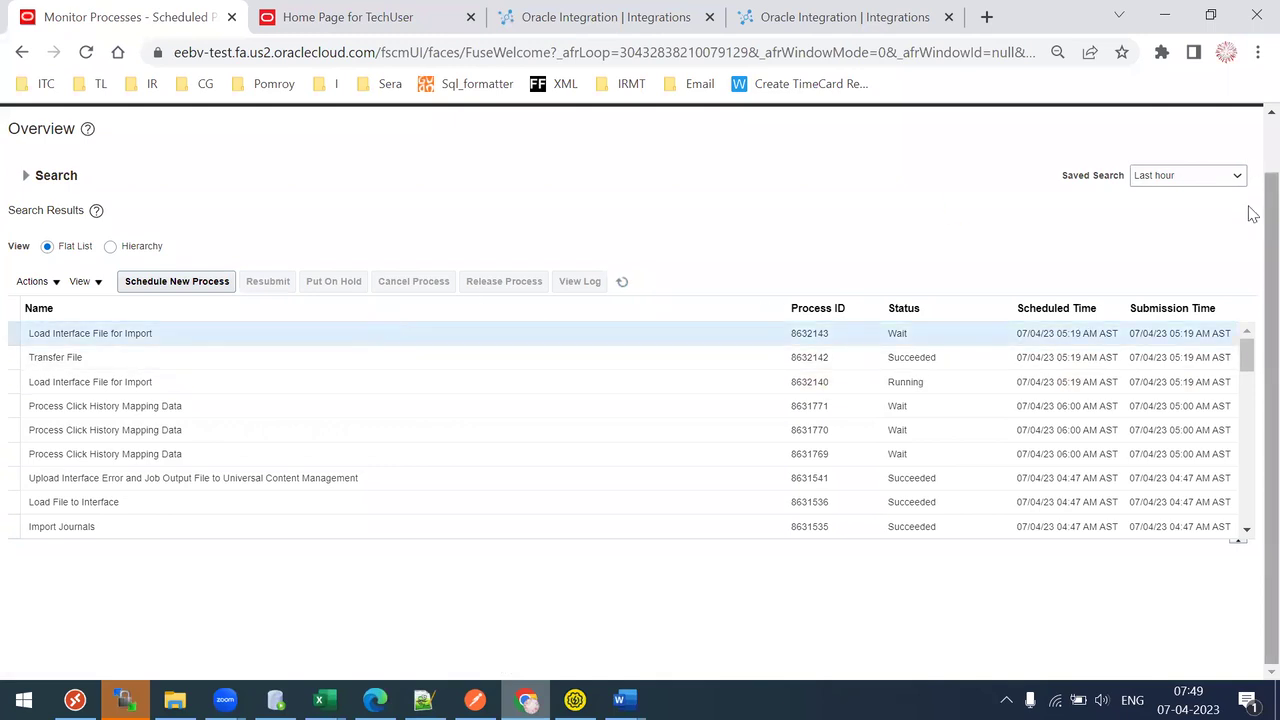
scroll(1253, 488, down, 2)
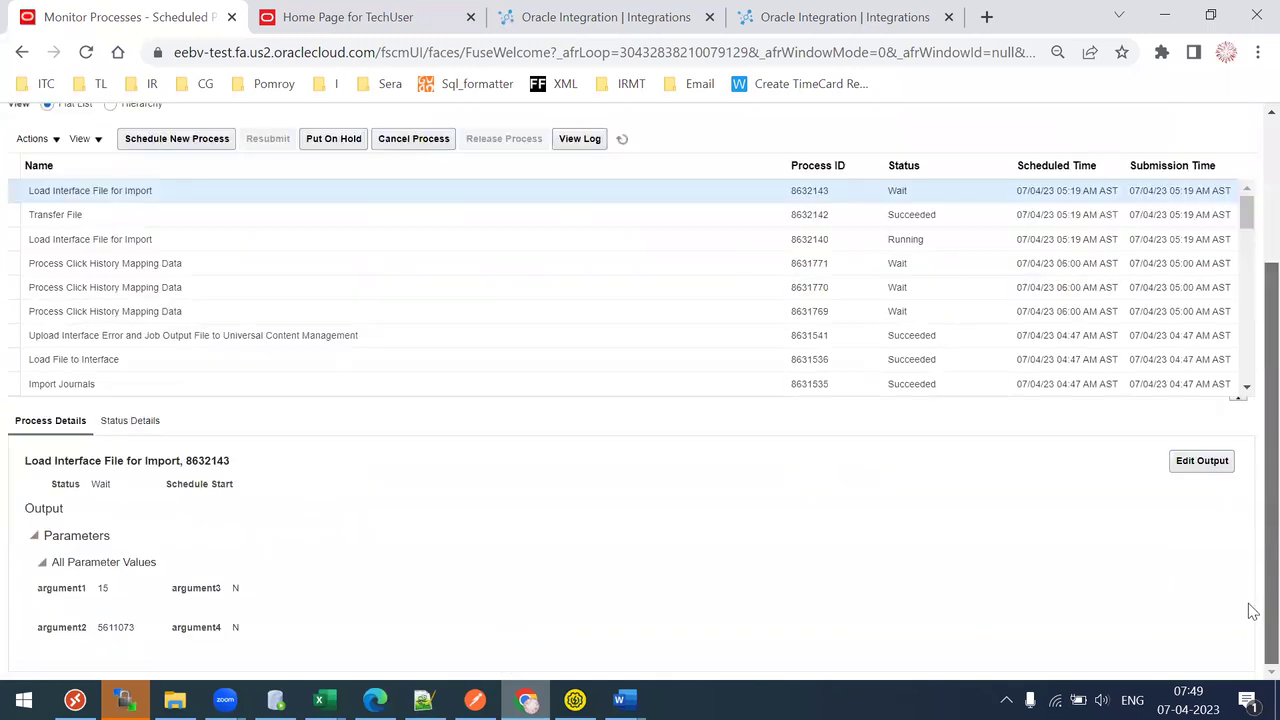
scroll(1253, 600, up, 3)
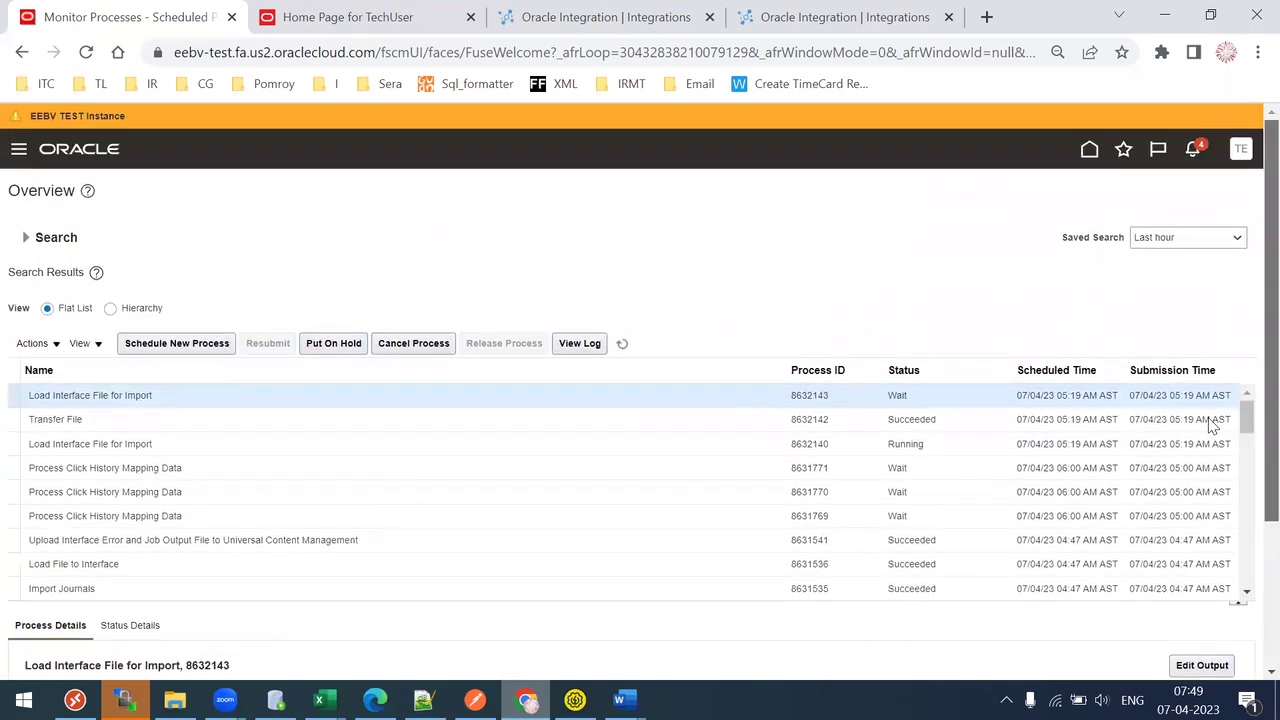
click(621, 349)
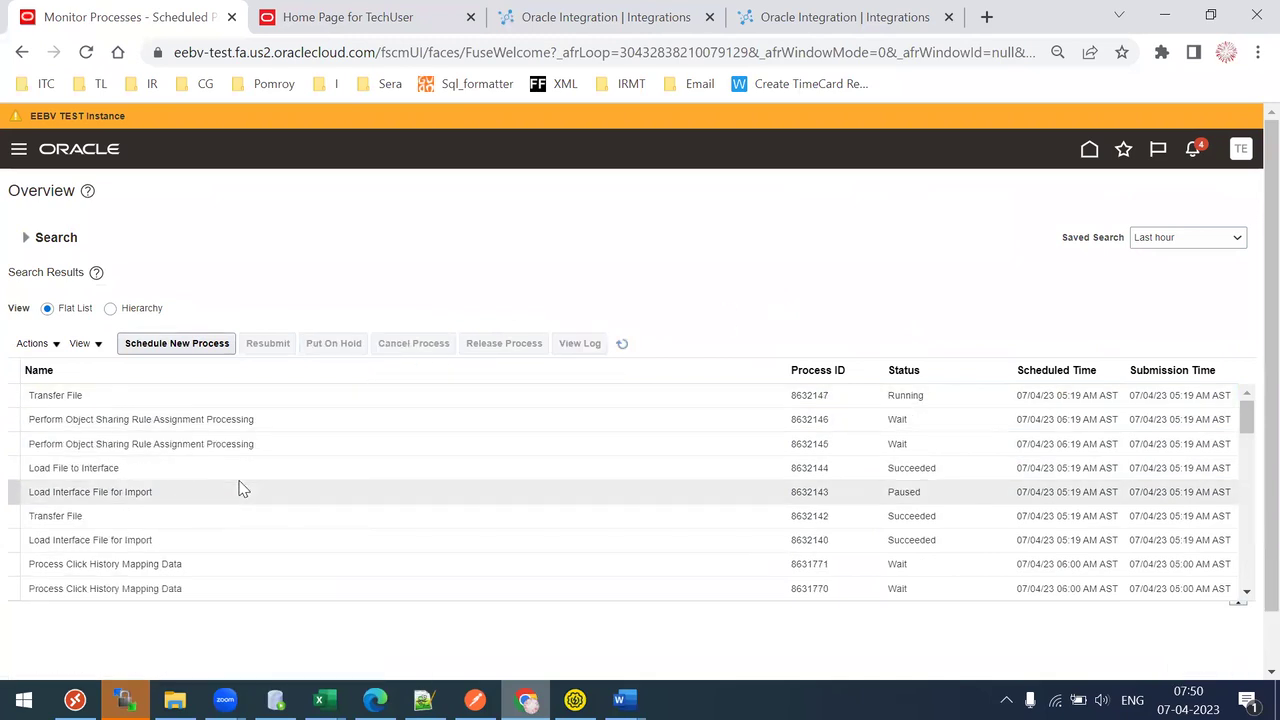
click(200, 497)
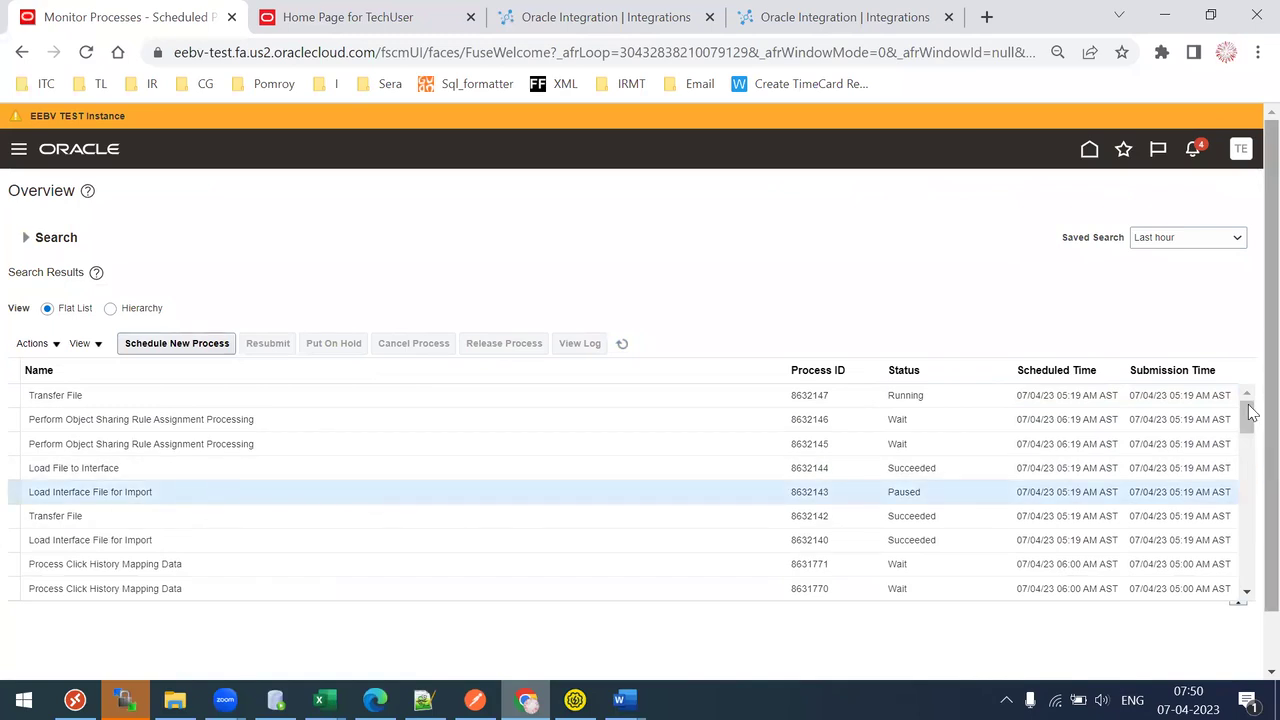
scroll(1249, 409, down, 1)
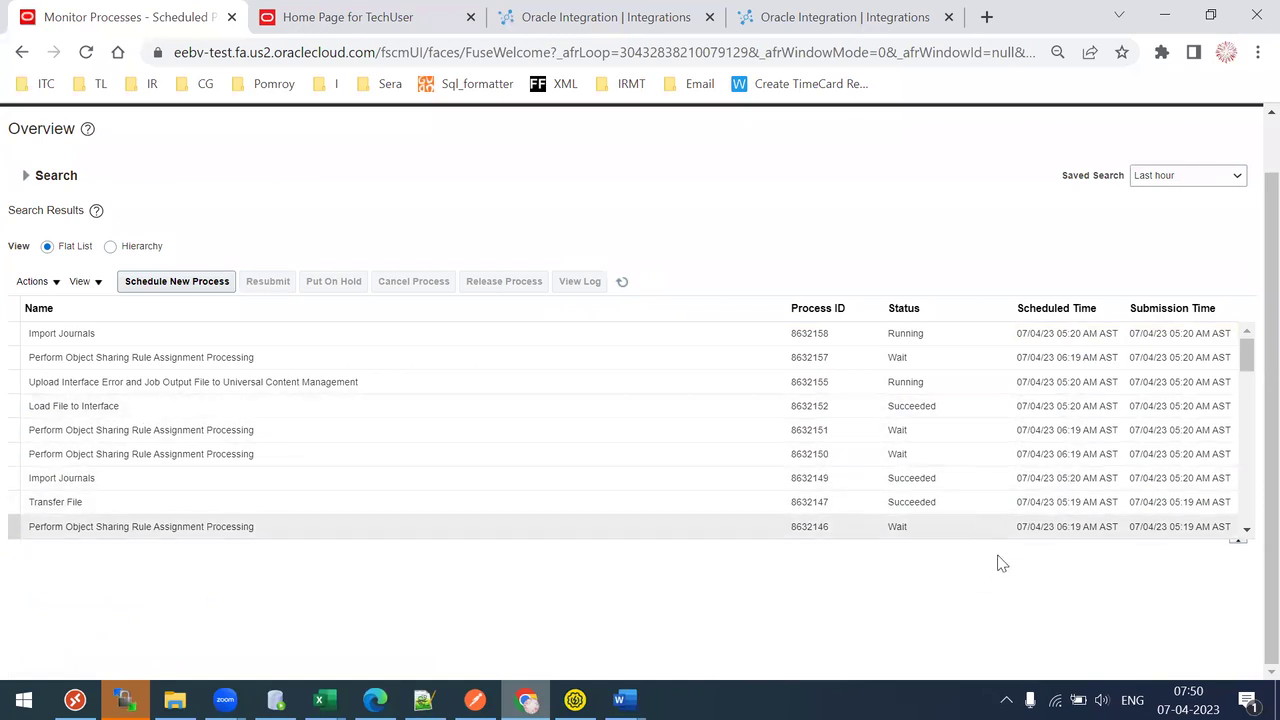
Show the processes as a hierarchy, expand Load Interface File for Import 8632143, and examine its output attachments
click(1246, 531)
click(112, 247)
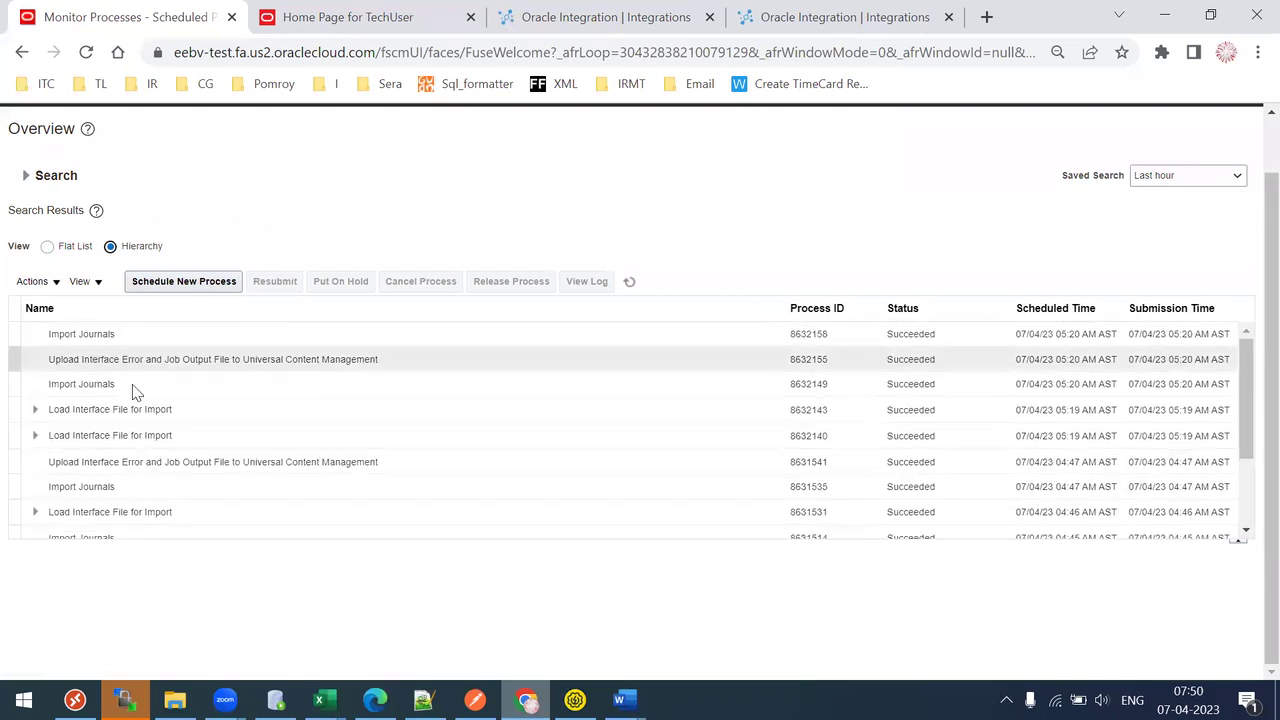
click(35, 409)
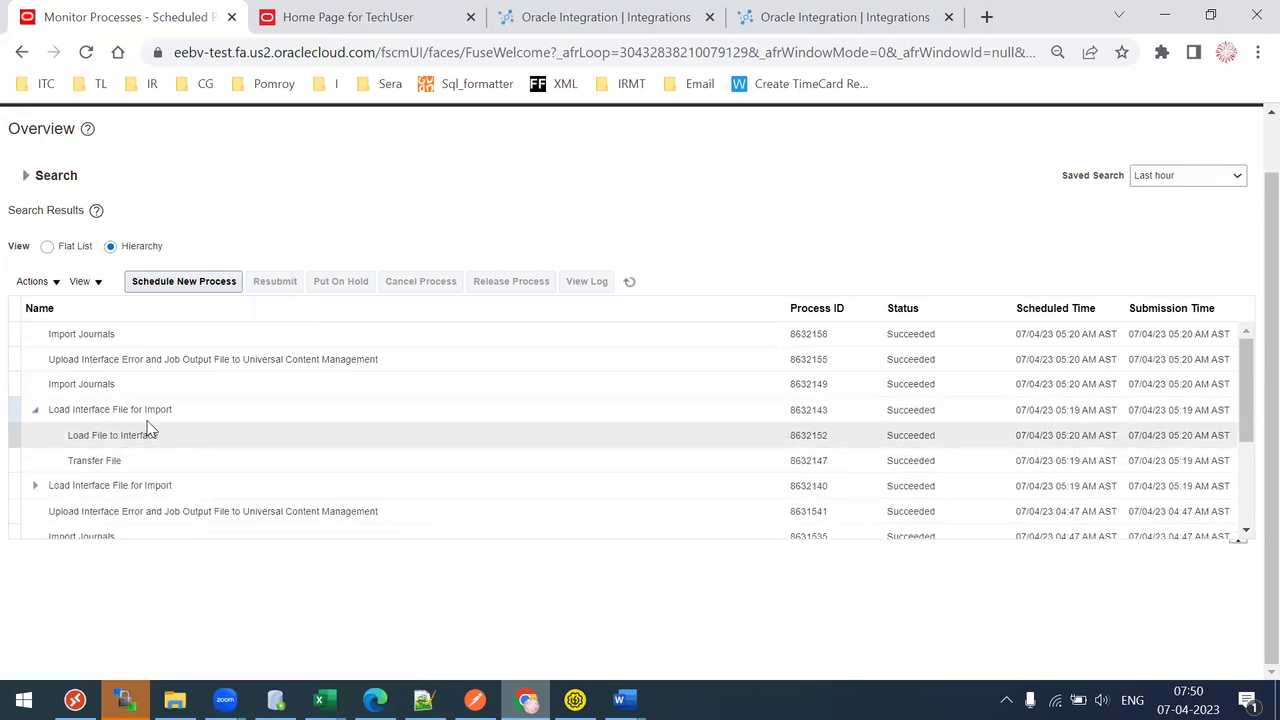
click(150, 409)
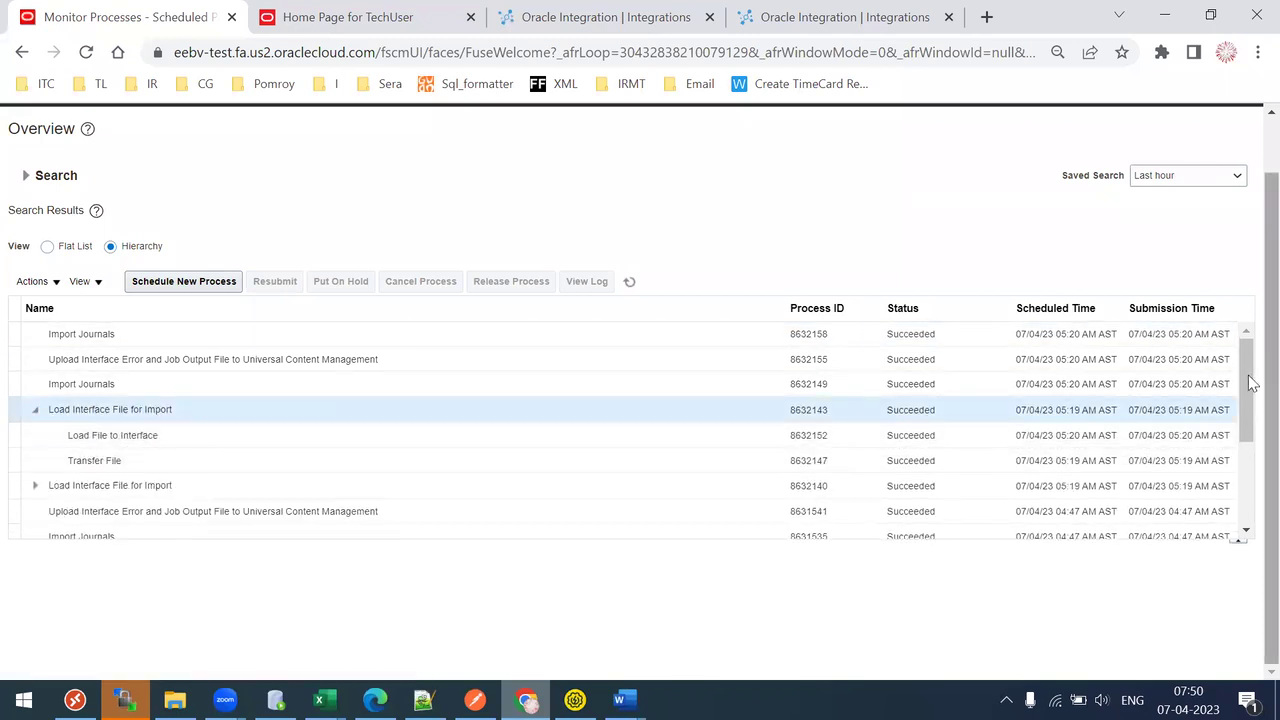
scroll(1250, 560, down, 2)
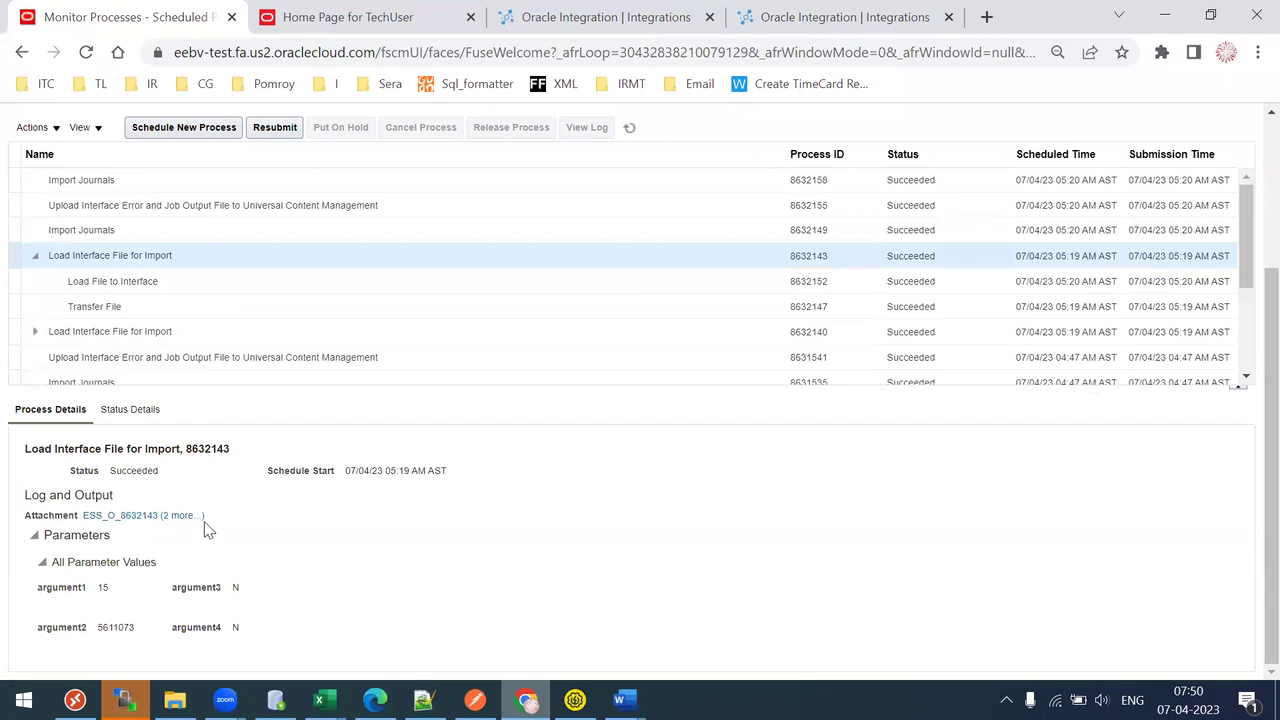
click(188, 517)
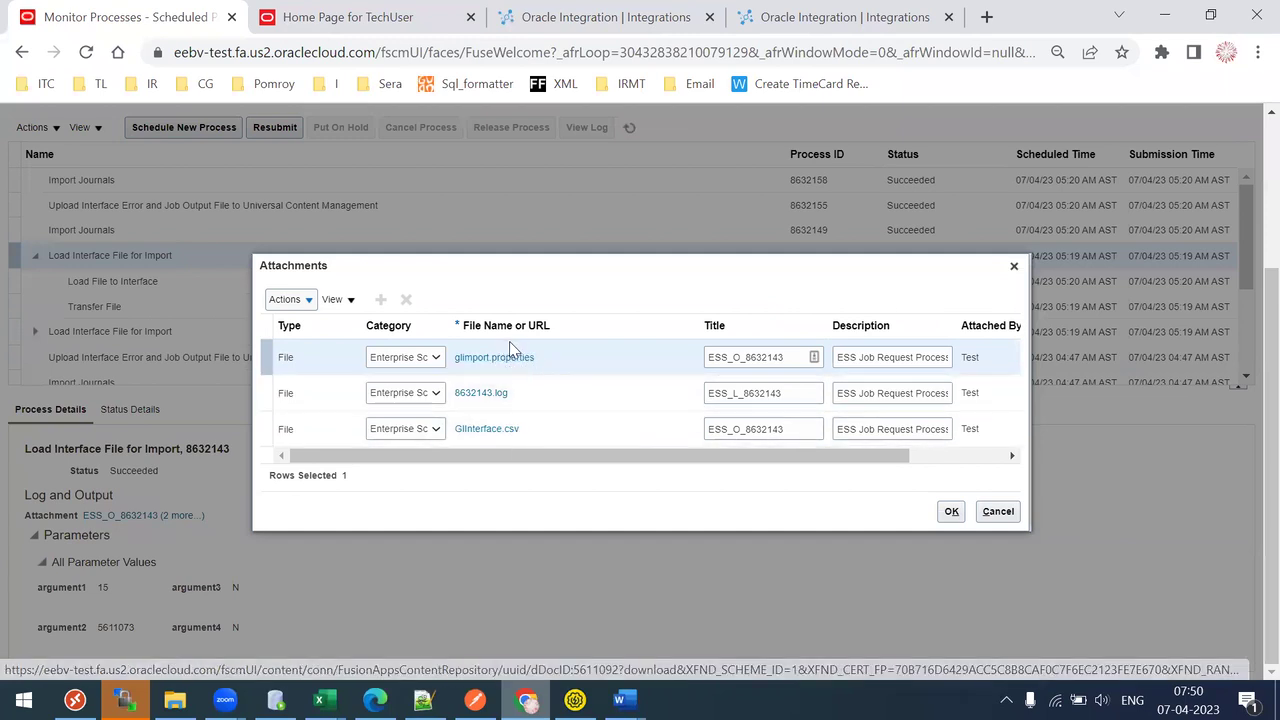
click(986, 513)
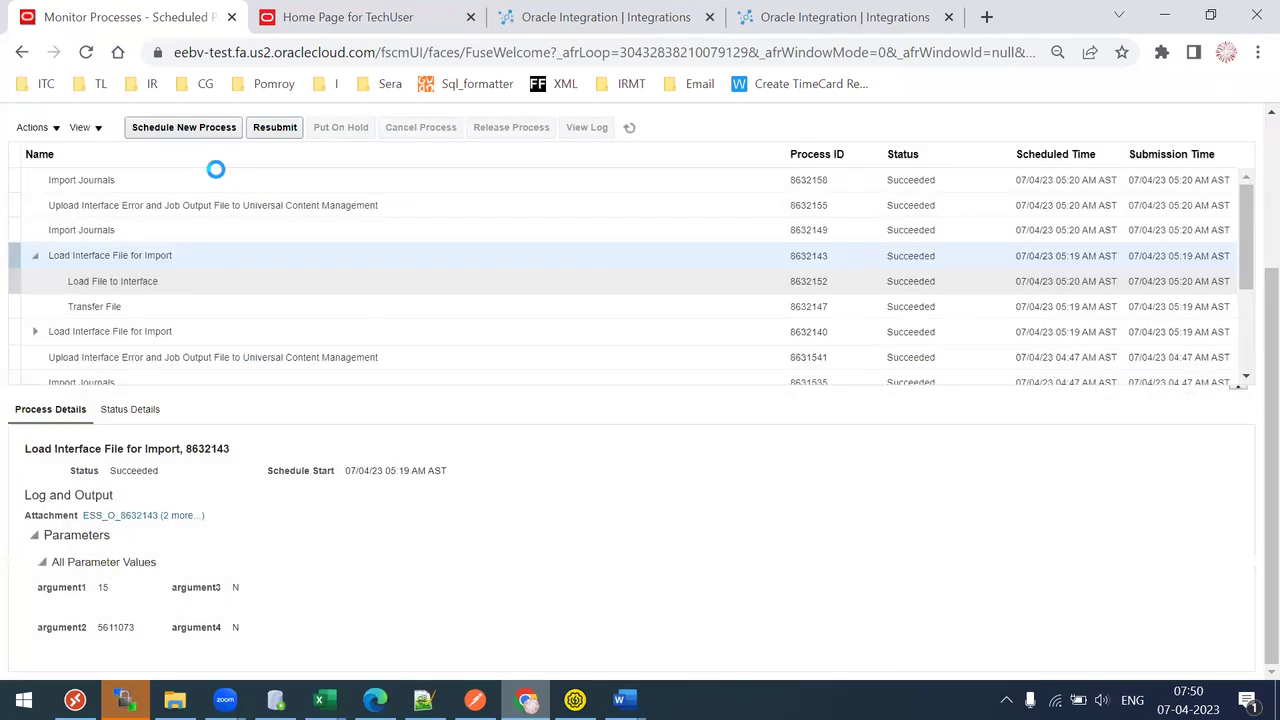
Review the process details of the latest Import Journals and Upload Interface Error and Job Output File to Universal Content Management runs
click(214, 172)
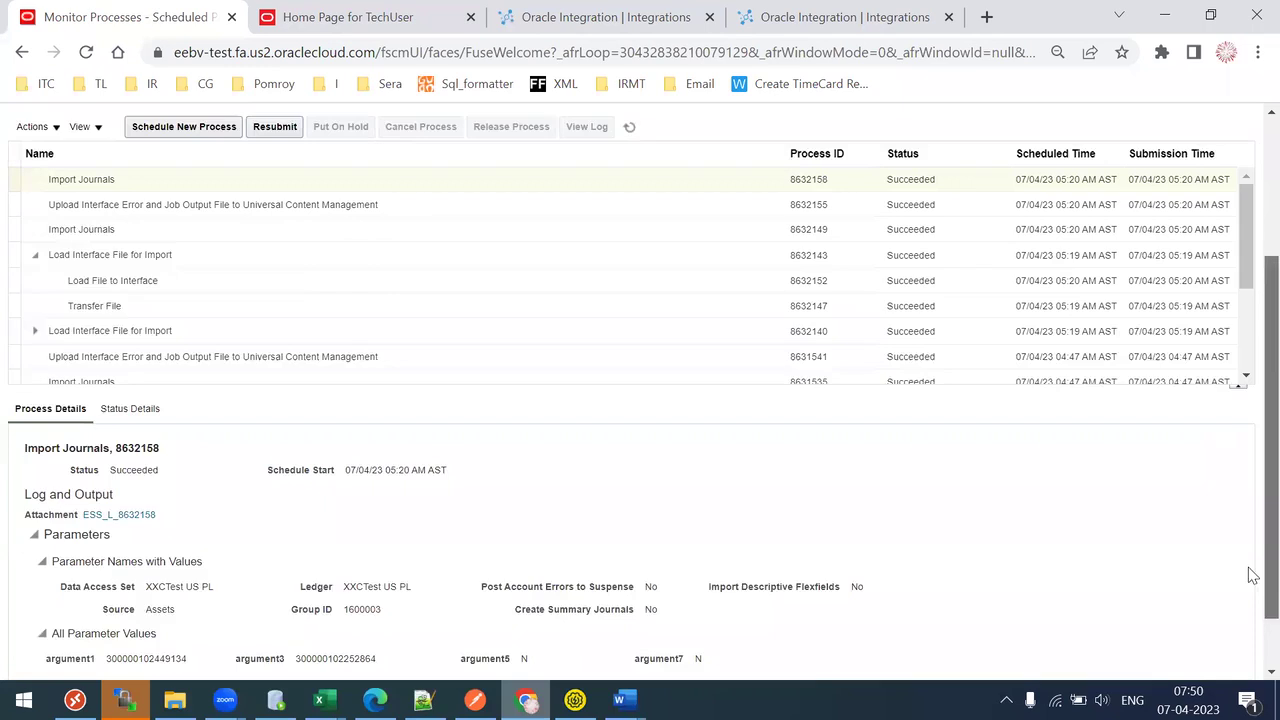
scroll(1224, 373, up, 1)
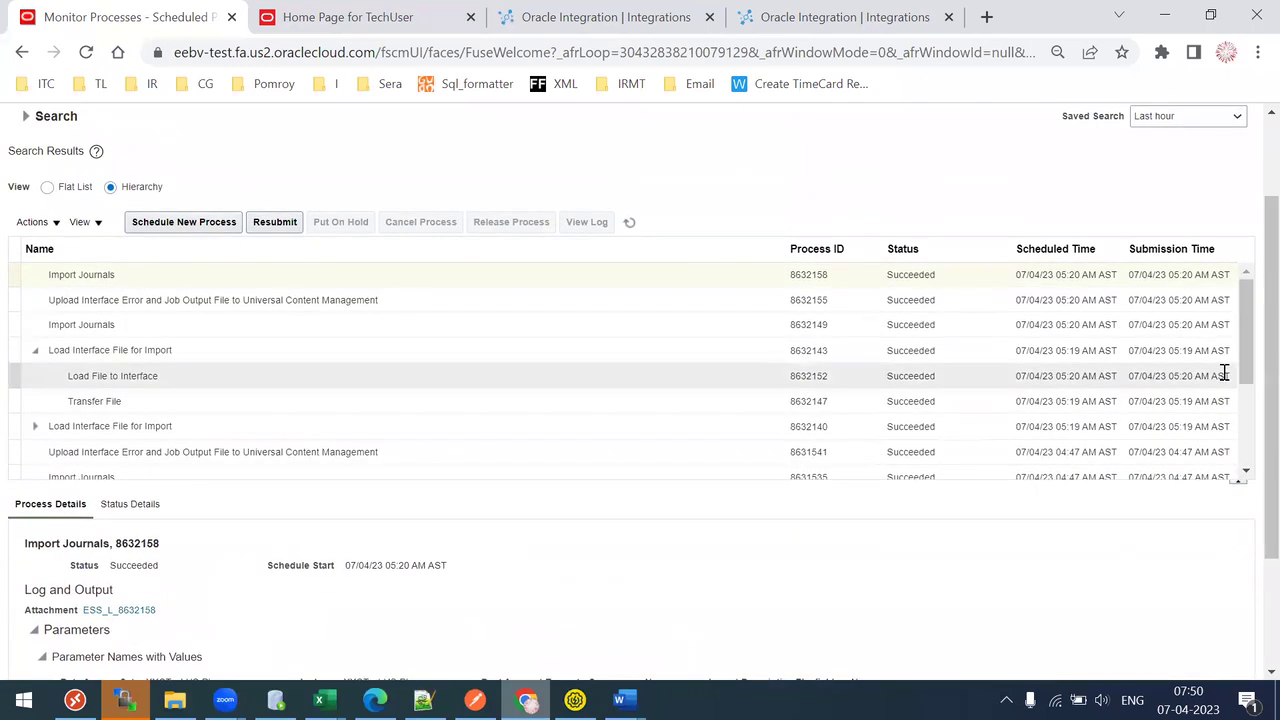
click(333, 300)
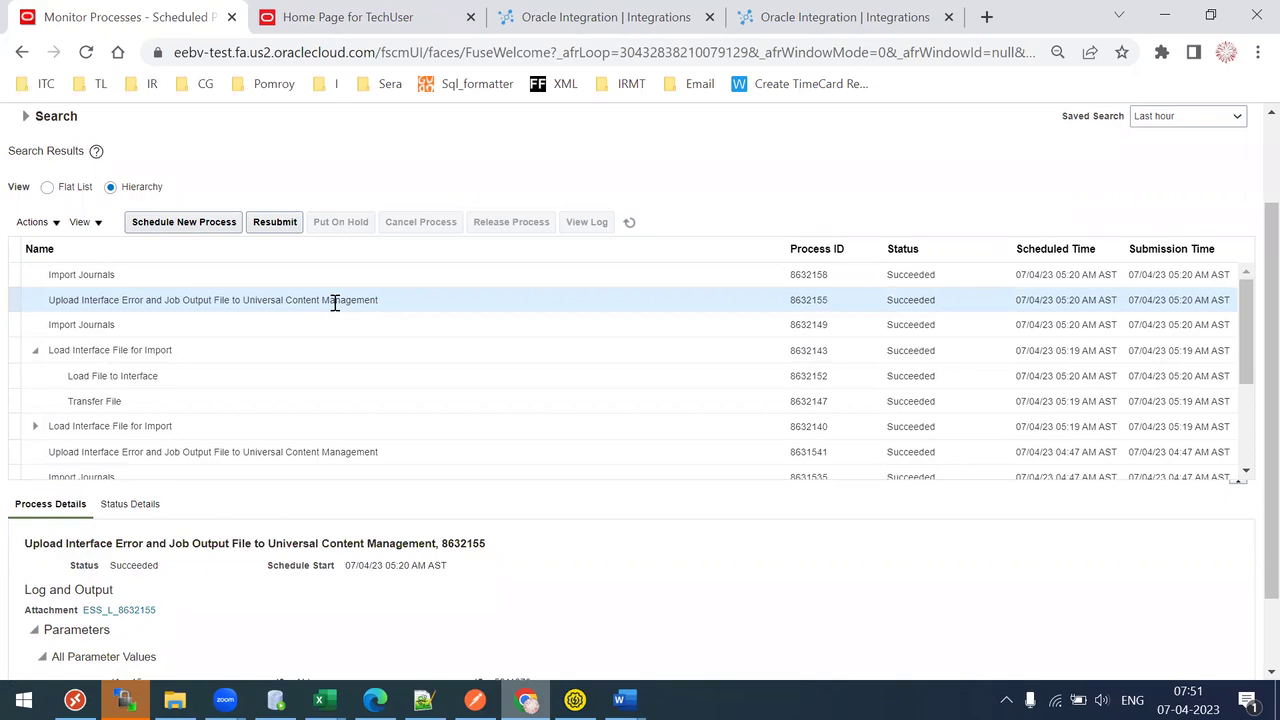
Switch to Oracle Integration, track the instances of Tl28 GL CALL BACK, and refresh the tracking results
click(848, 10)
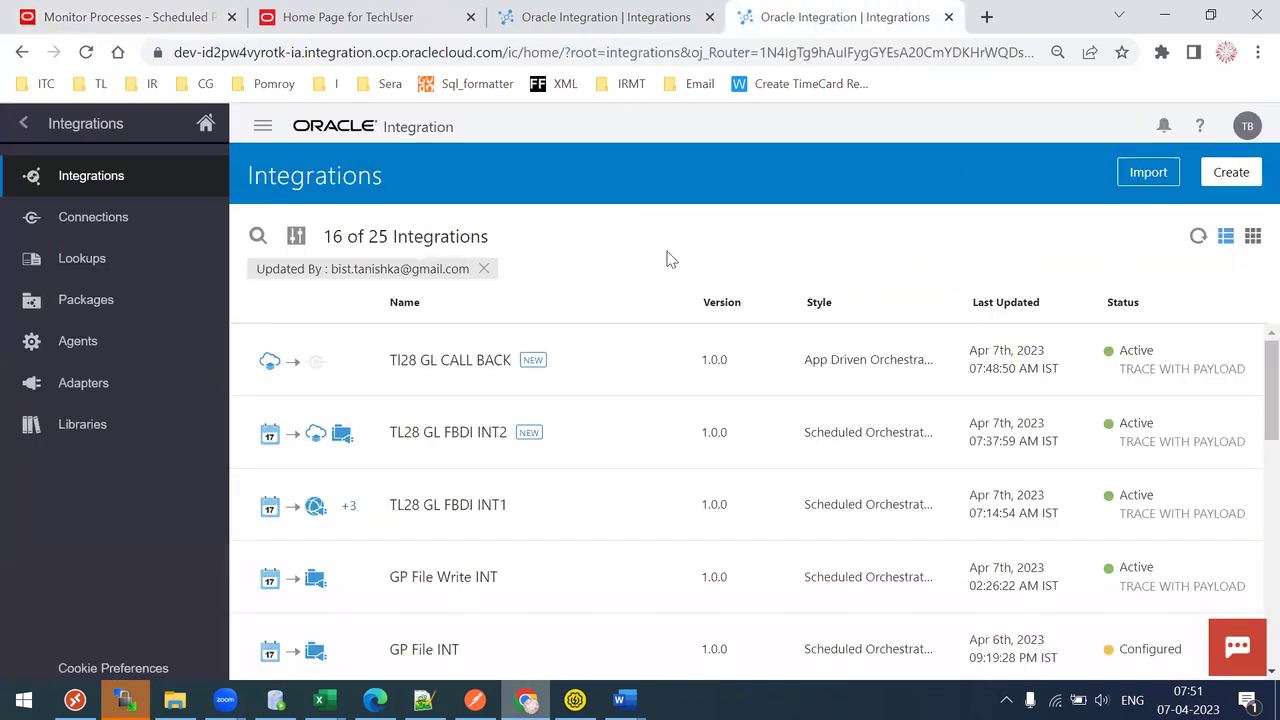
click(1034, 360)
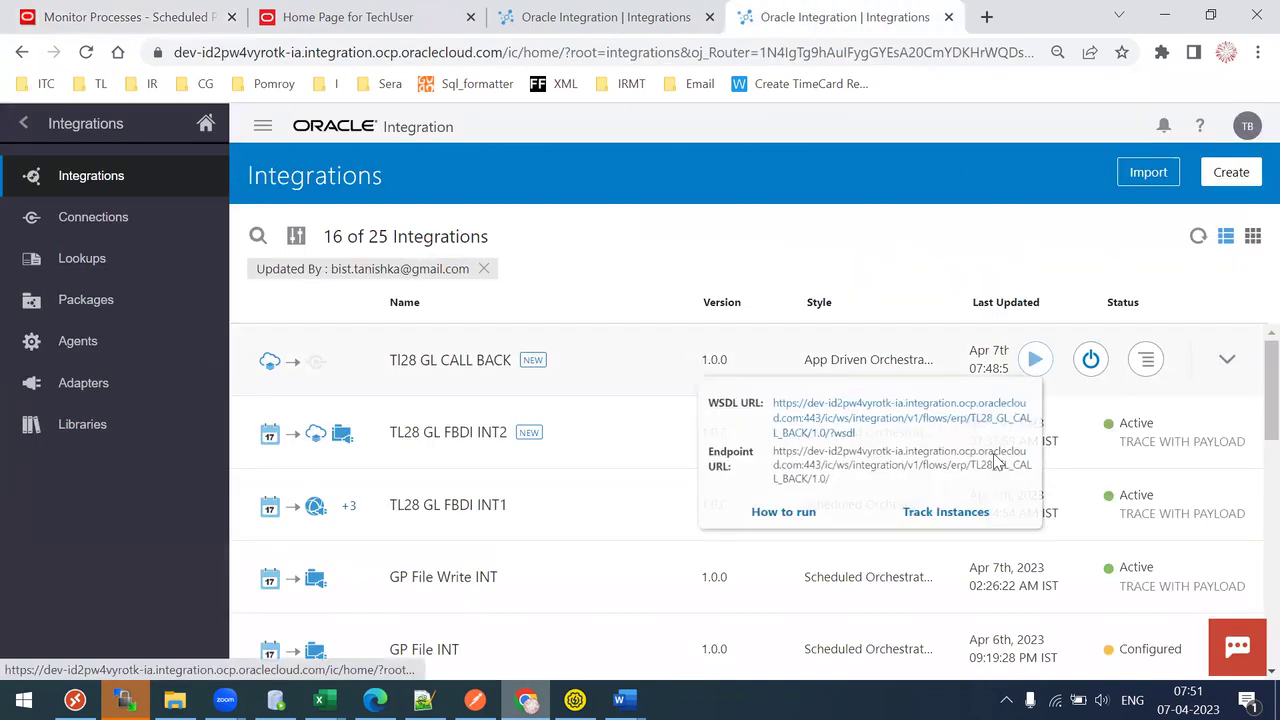
click(932, 530)
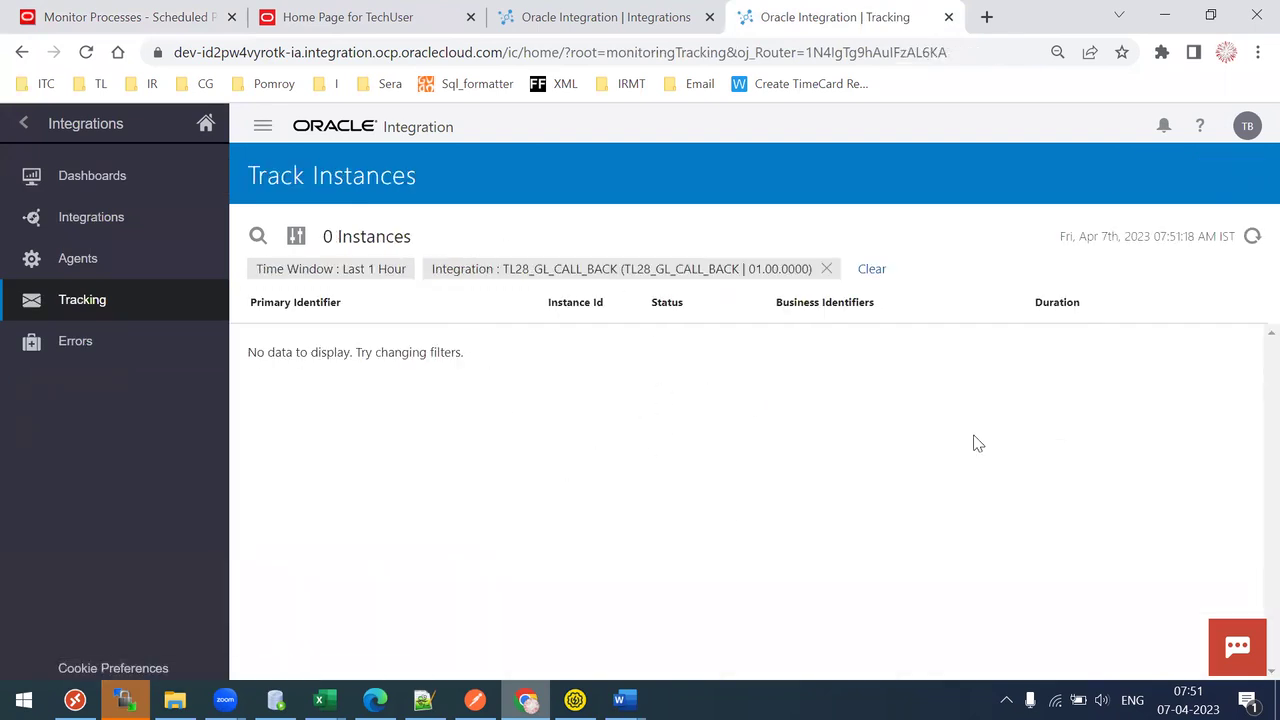
click(1252, 237)
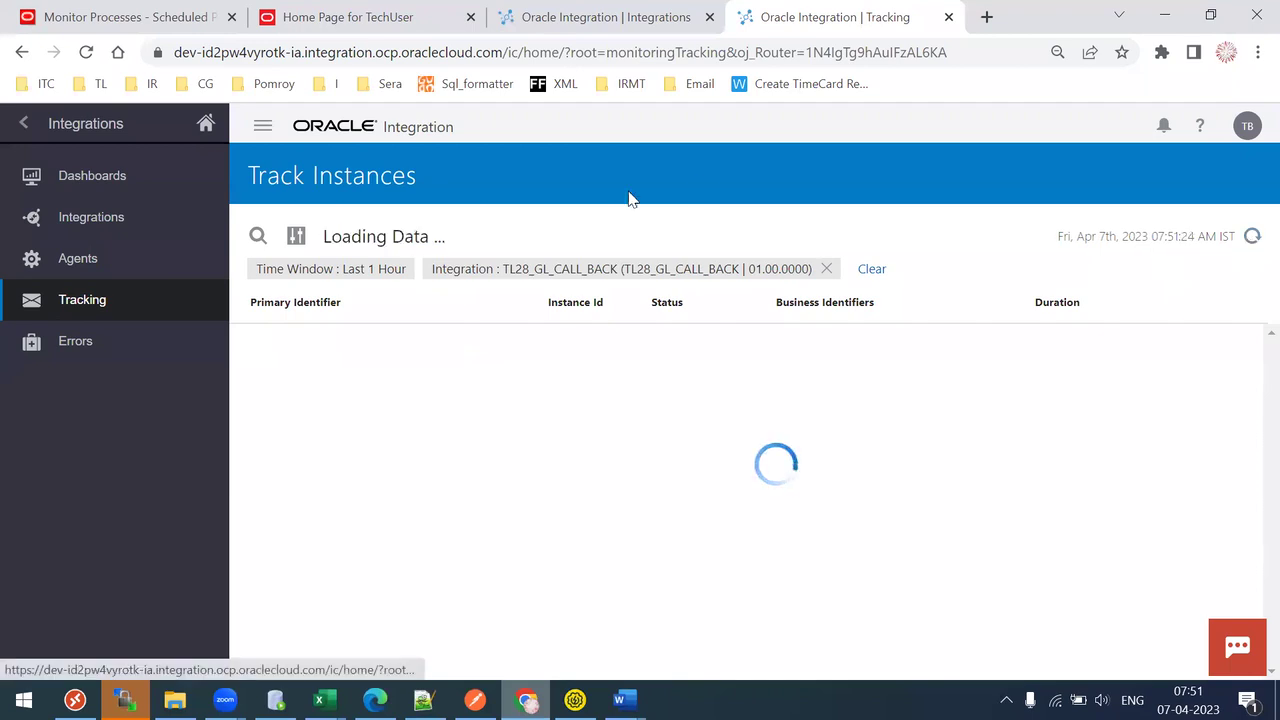
click(24, 125)
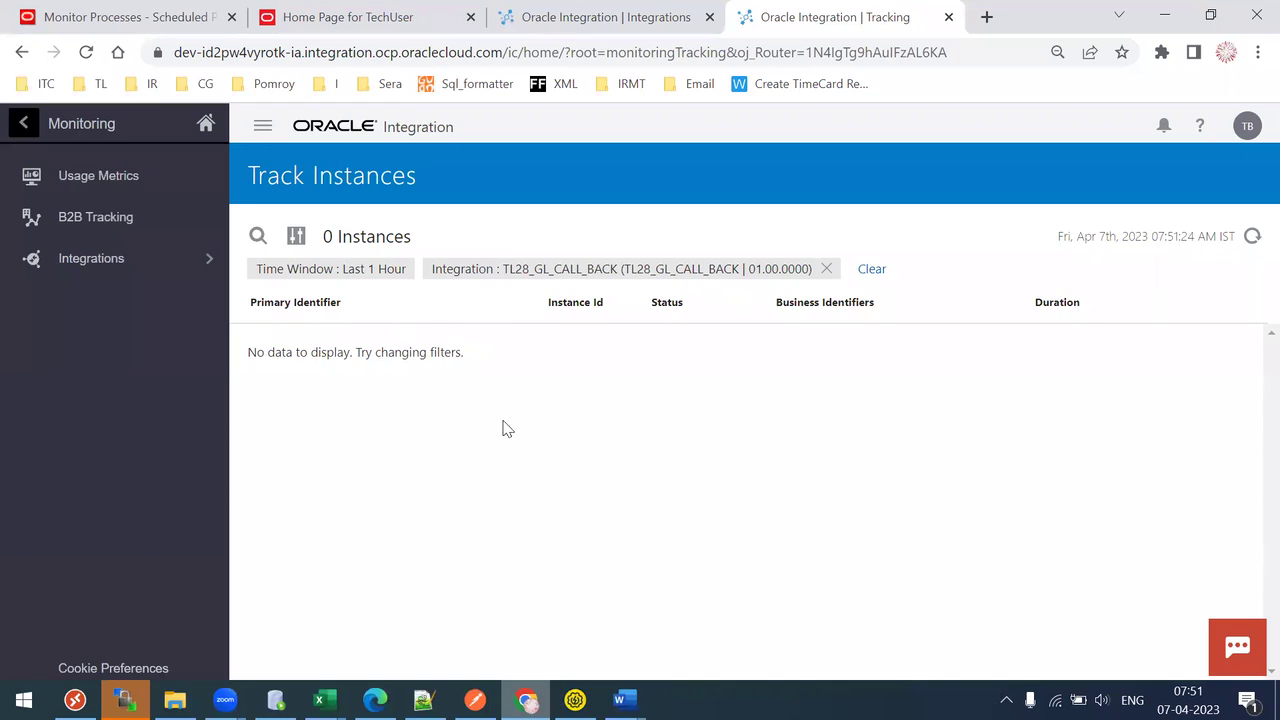
Return to the ERP Cloud scheduled processes and recheck the details of Load Interface File for Import 8632143
click(545, 12)
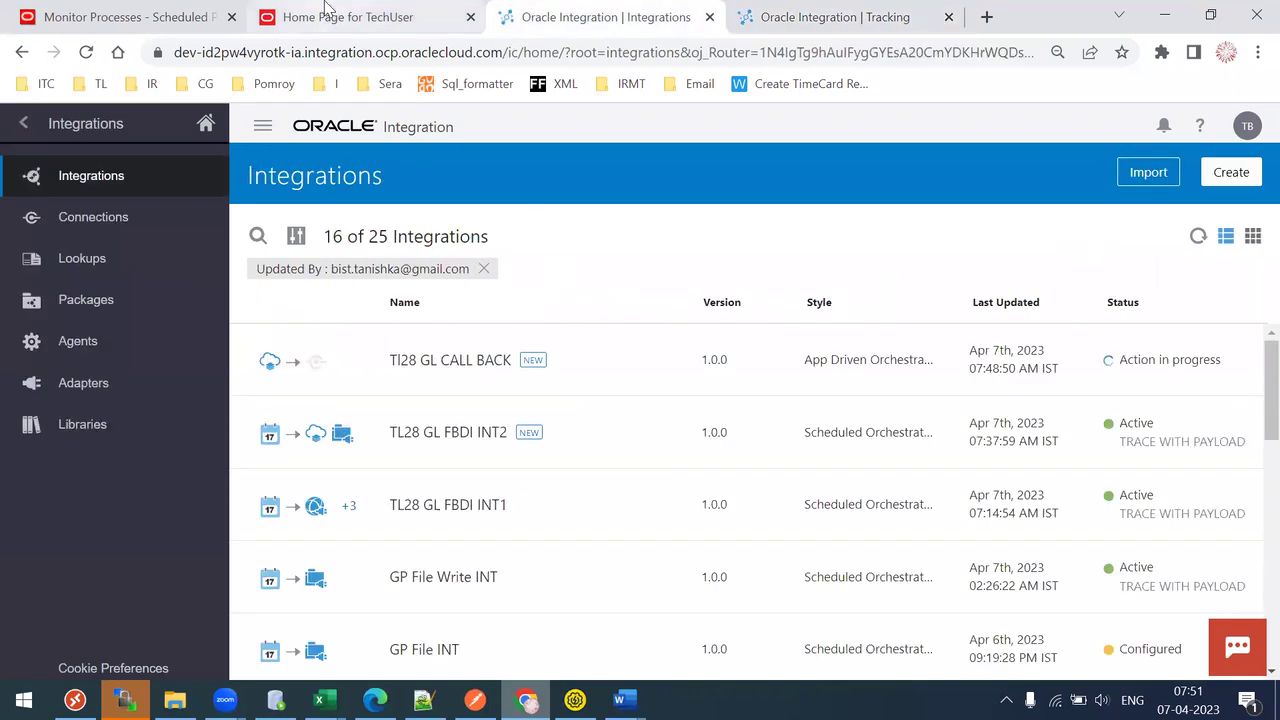
click(123, 12)
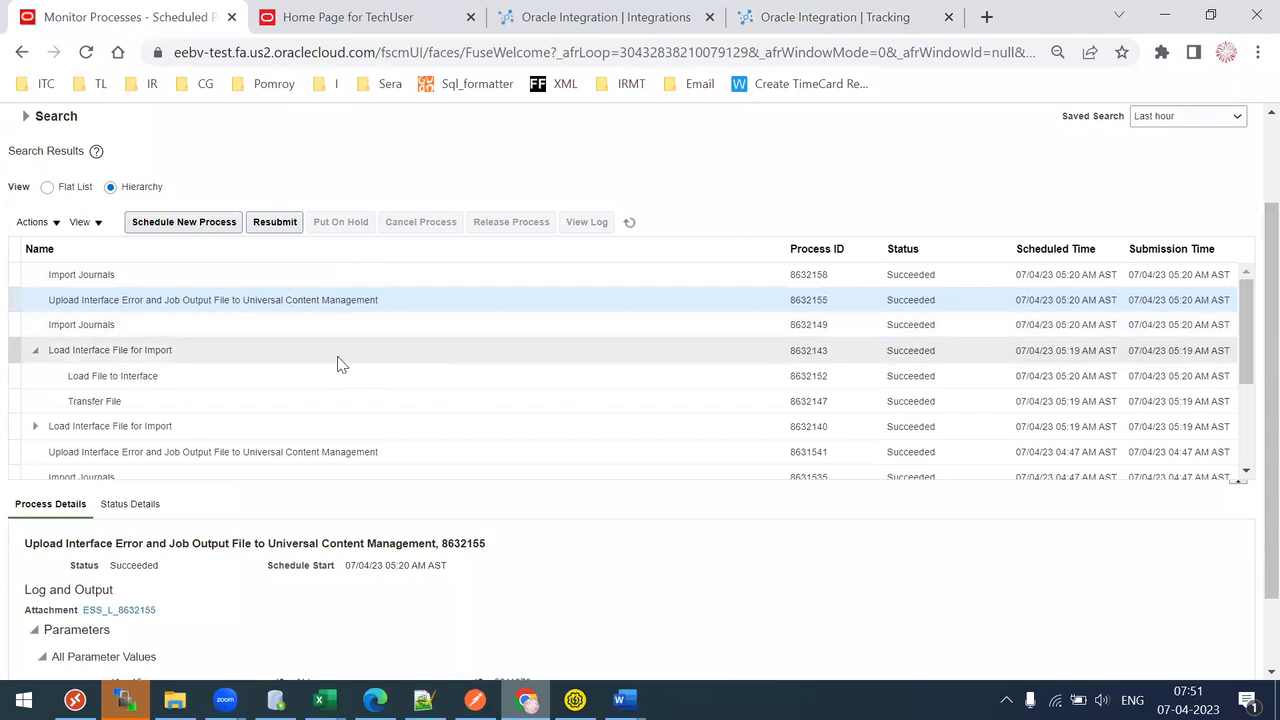
click(98, 350)
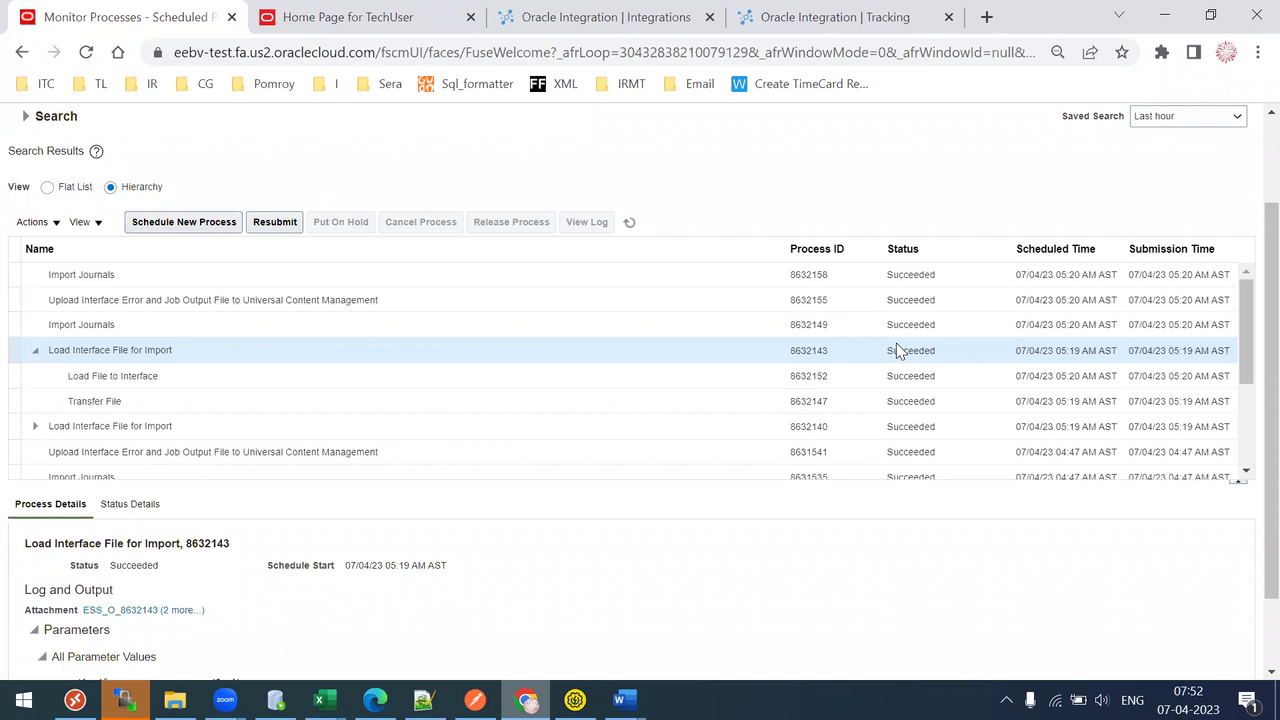
Close the instance tracking page, refresh the Oracle Integration integrations list, and remove its Updated By filter
click(640, 12)
click(787, 10)
click(600, 12)
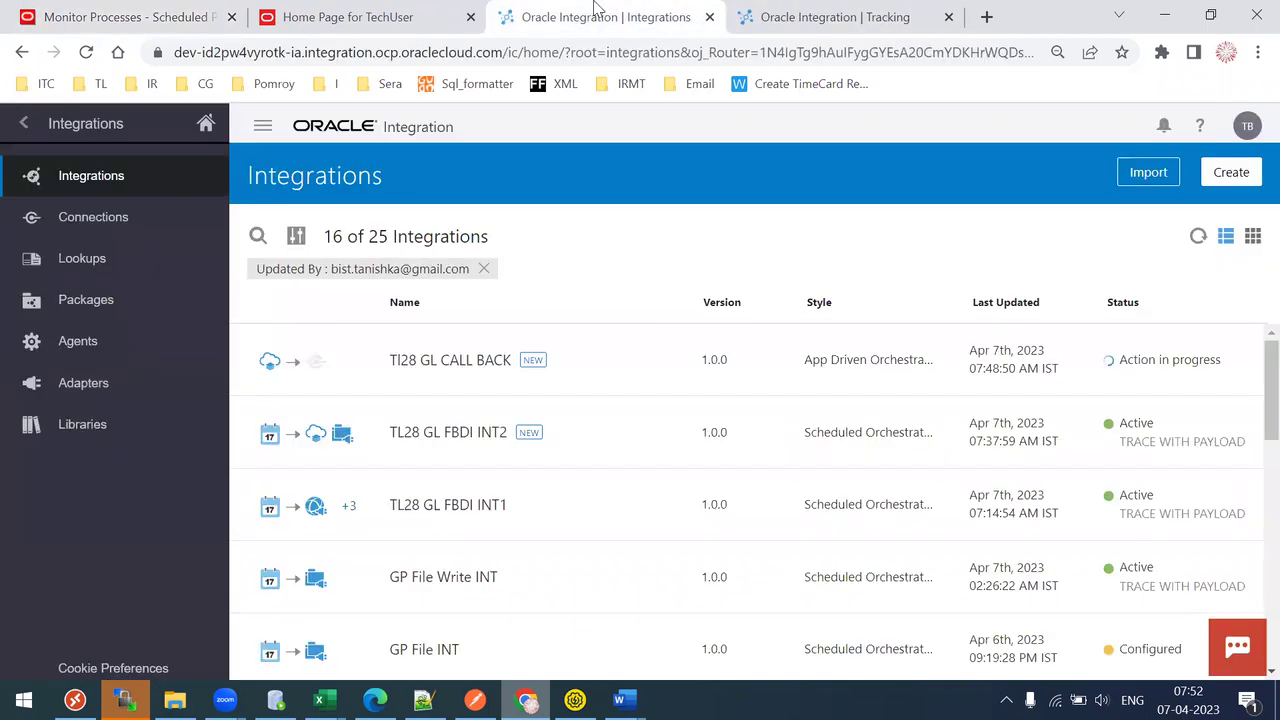
click(949, 18)
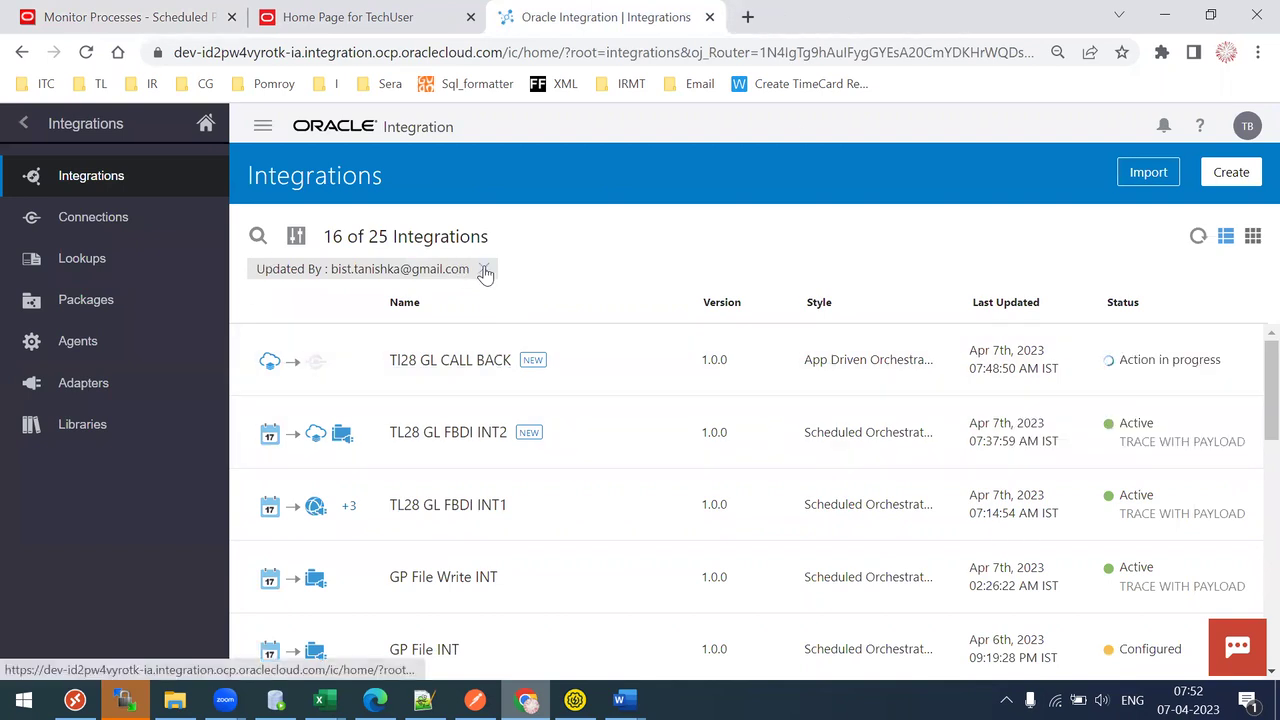
click(1198, 238)
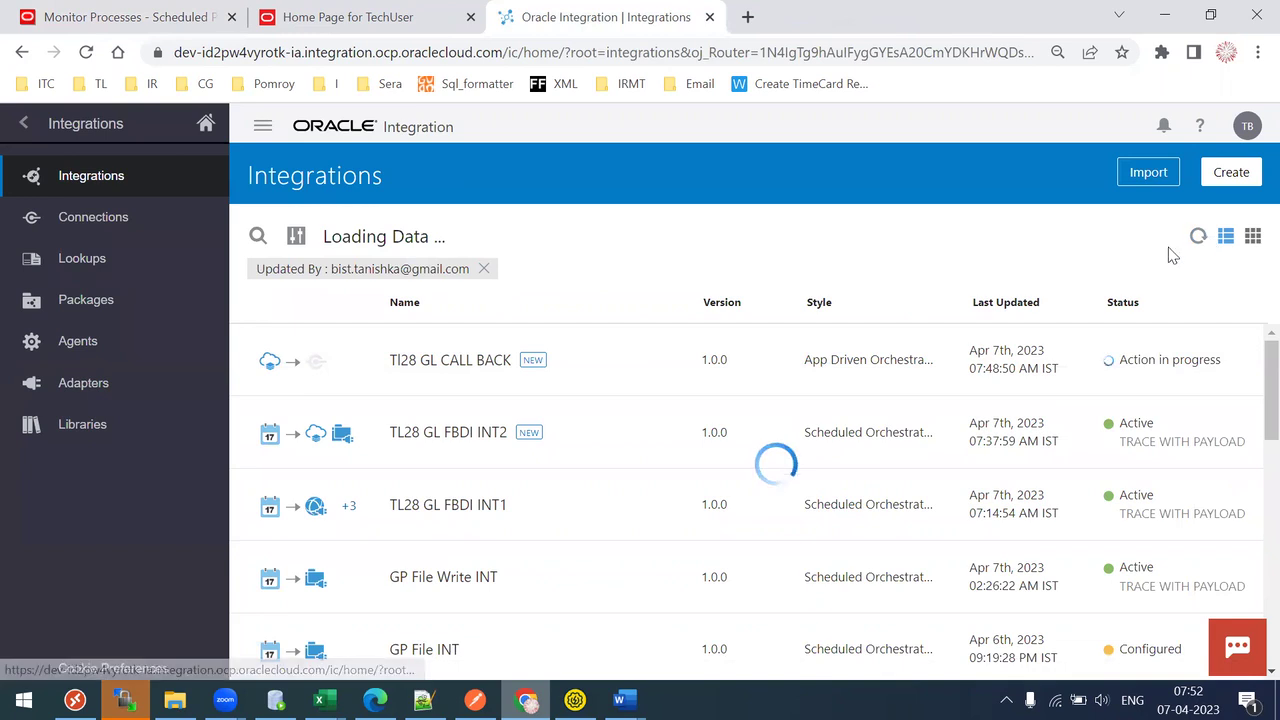
click(483, 270)
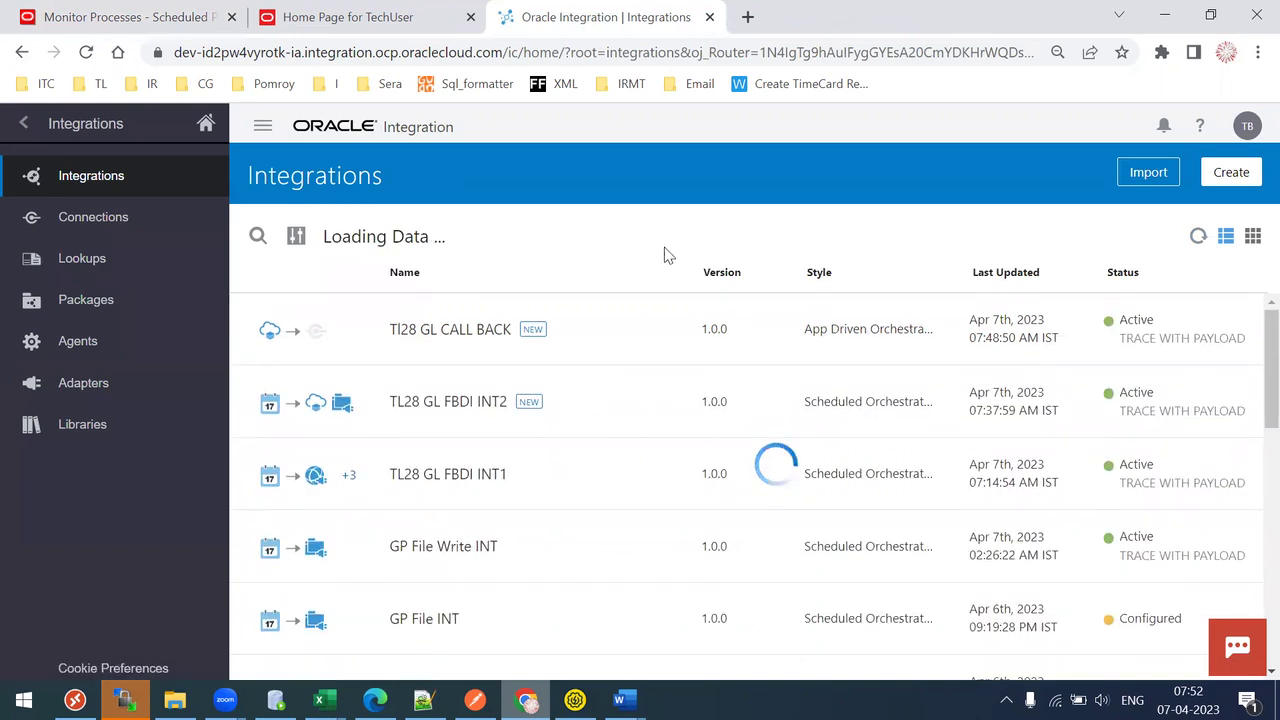